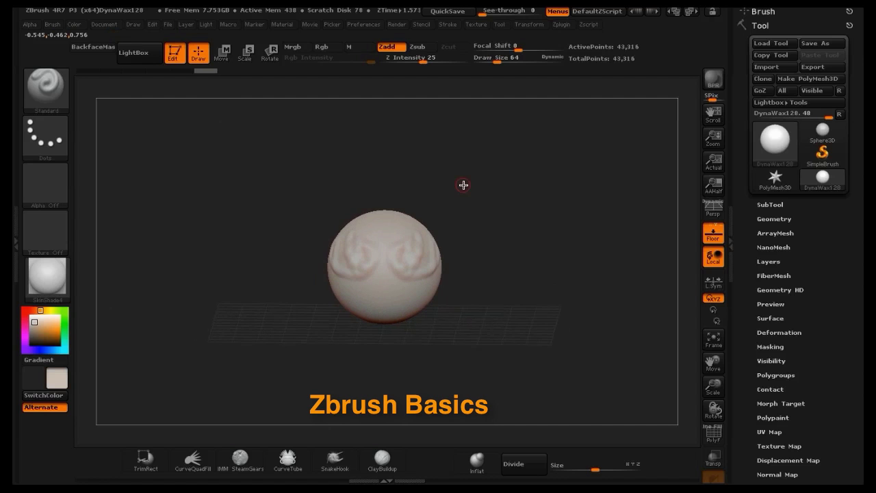
Undo the brush strokes on the sphere and turn on perspective distortion.
key("ctrl")
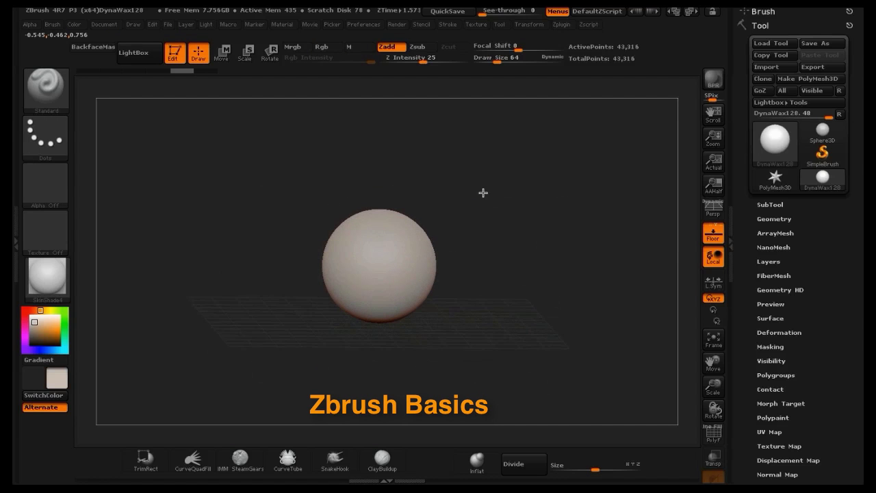
left_click(713, 210)
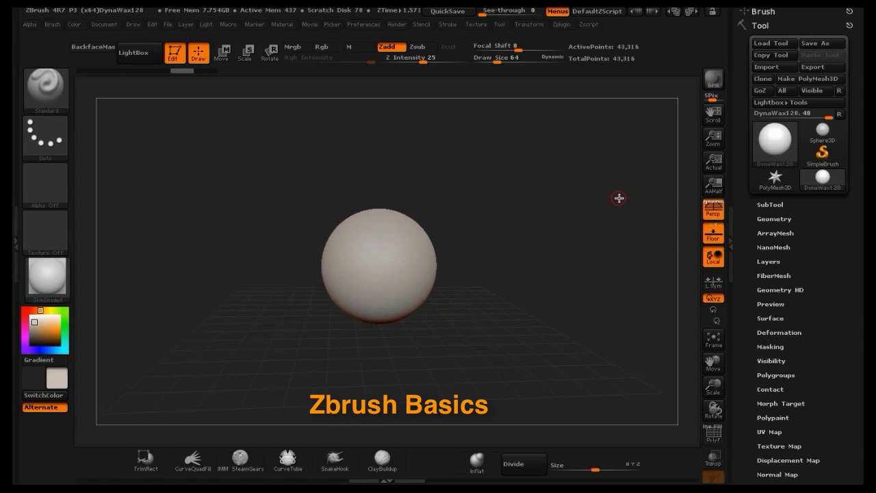
left_click_drag(594, 218, 596, 198)
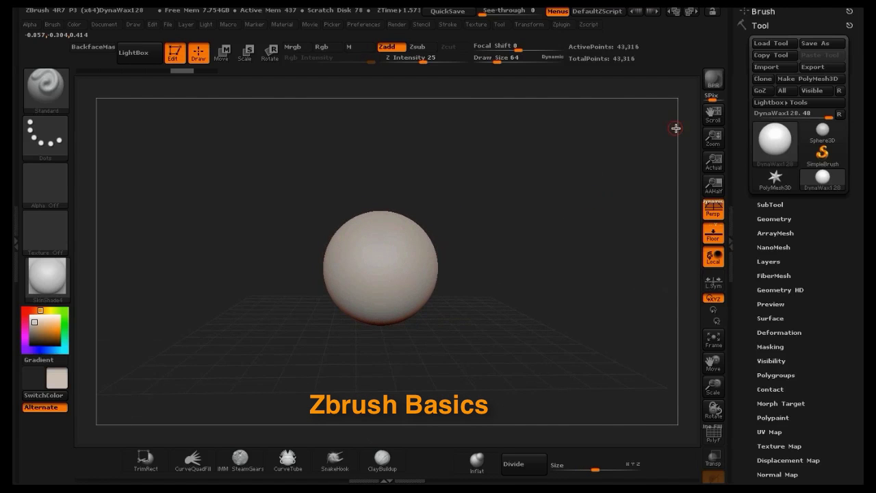
Load the tool file "Girl part 3 .ZTL" from the ImagineFX folder.
left_click(772, 43)
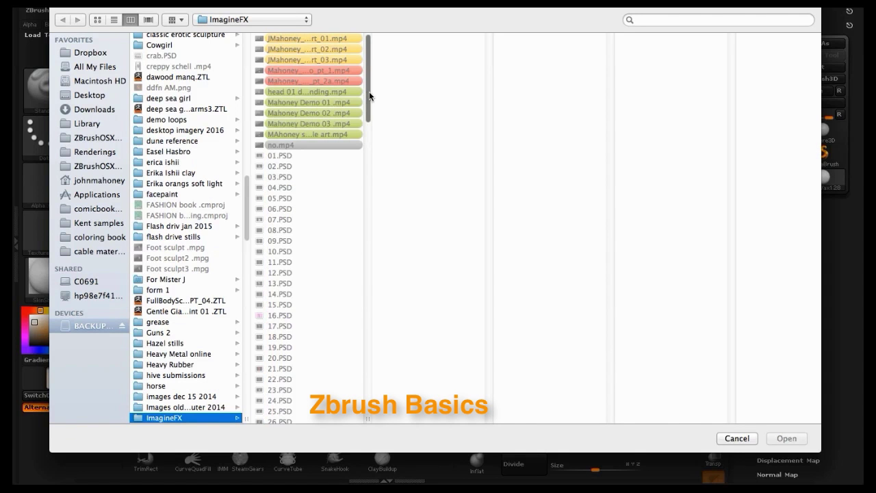
left_click_drag(369, 96, 359, 219)
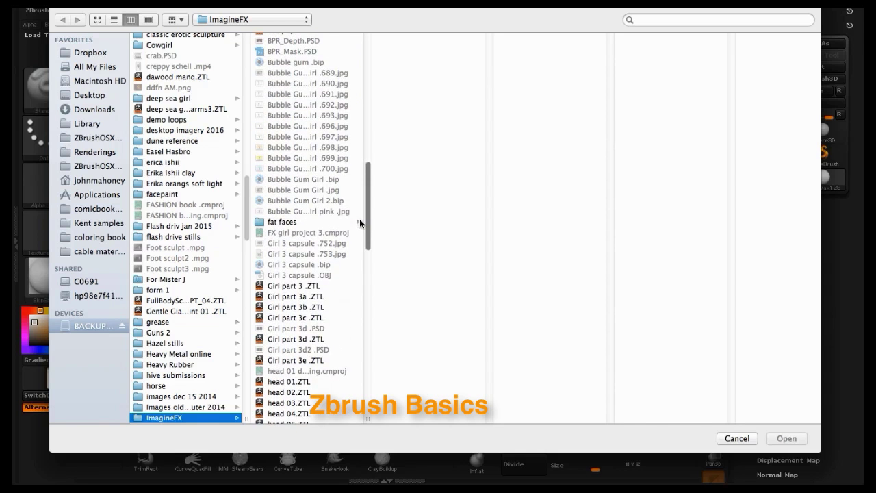
left_click(338, 286)
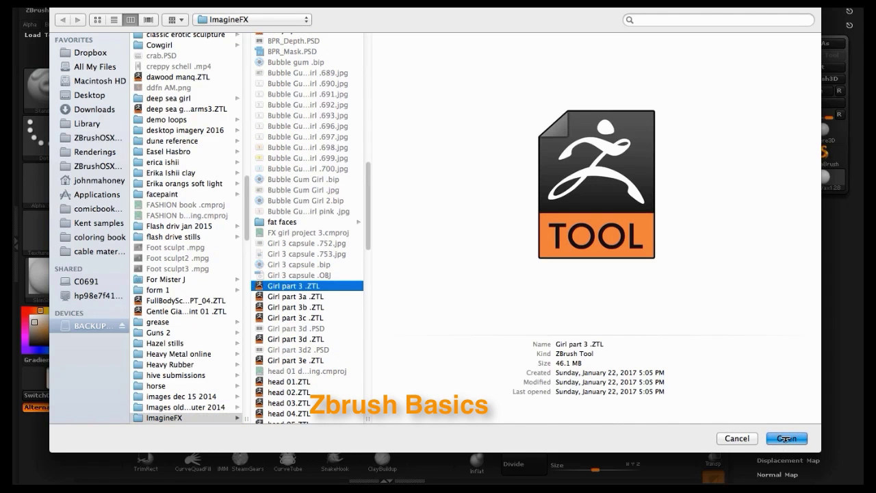
left_click(785, 438)
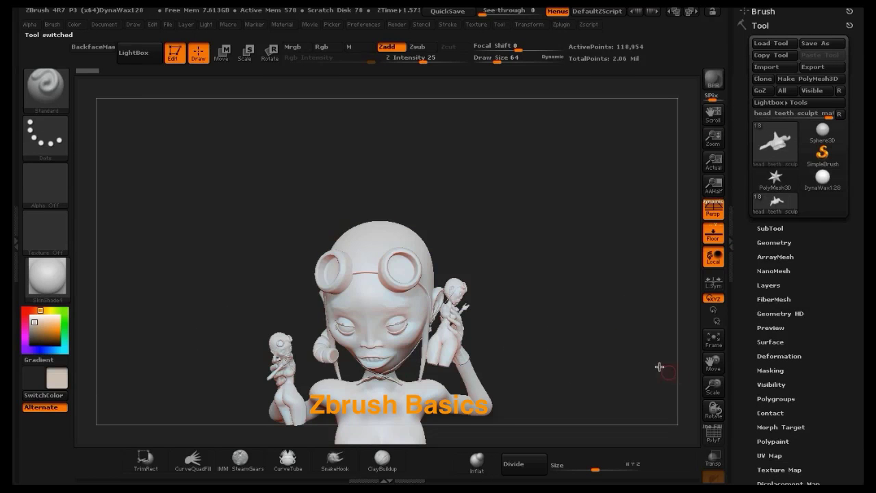
mouse_move(580, 336)
left_mouse_down()
mouse_move(571, 336)
mouse_move(620, 338)
mouse_move(594, 332)
left_mouse_up()
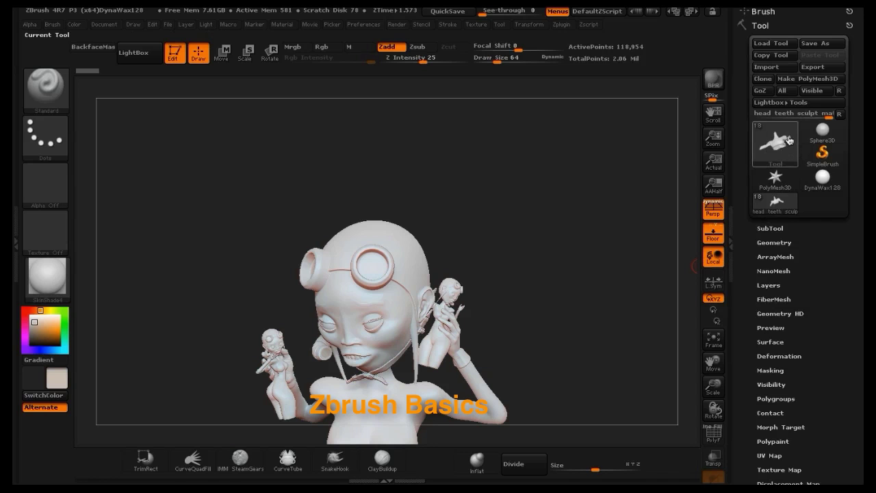
mouse_move(787, 205)
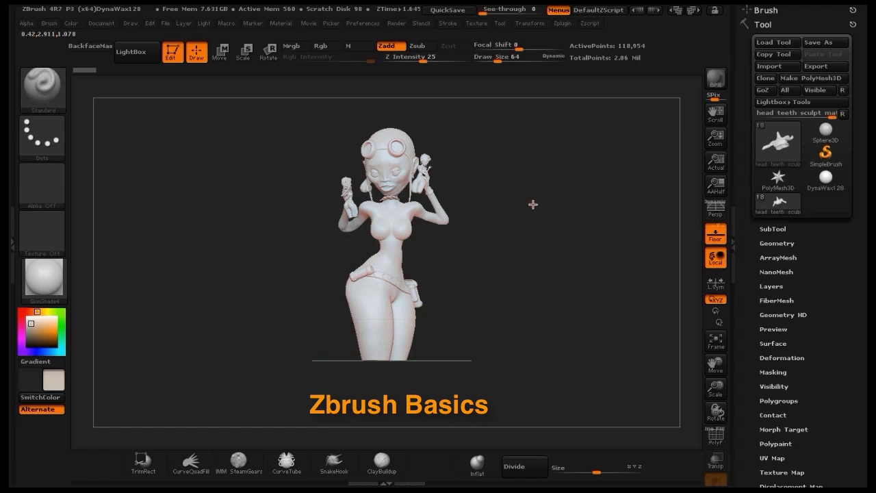
Toggle the floor grid beneath the figure on and off, leaving it off.
mouse_move(533, 204)
left_mouse_down()
mouse_move(515, 244)
mouse_move(549, 182)
mouse_move(579, 203)
mouse_move(637, 223)
mouse_move(576, 240)
mouse_move(533, 229)
mouse_move(518, 207)
mouse_move(550, 194)
mouse_move(565, 207)
mouse_move(567, 250)
mouse_move(534, 264)
mouse_move(514, 246)
mouse_move(517, 223)
left_mouse_up()
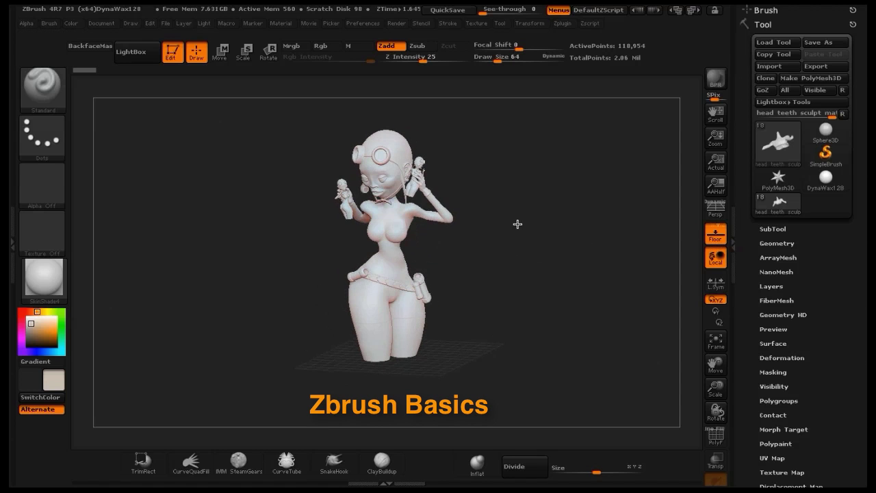
left_click(714, 236)
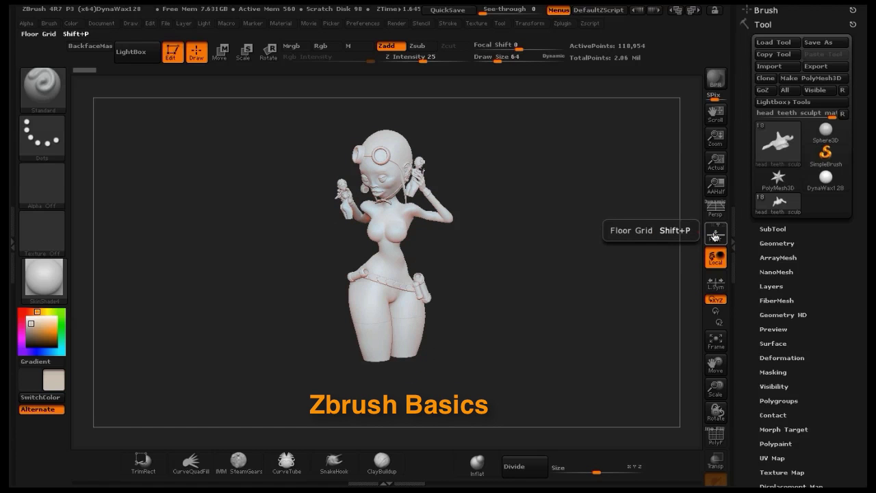
left_click(715, 236)
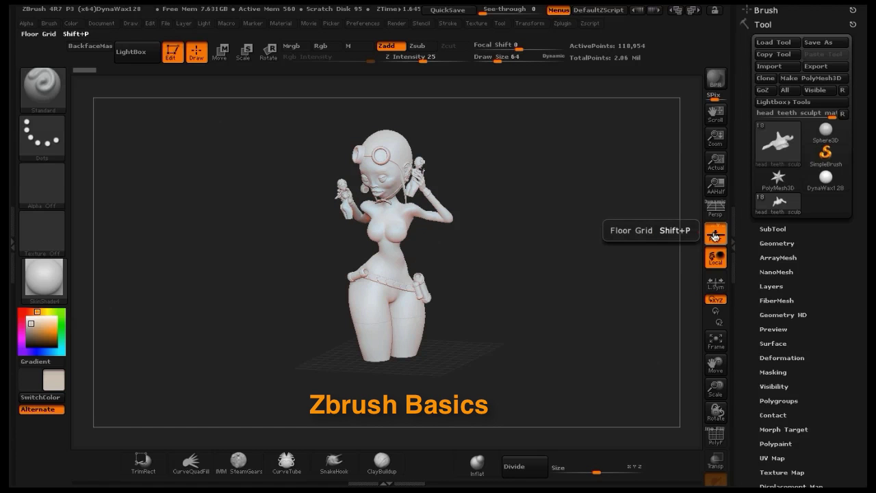
left_click(715, 236)
left_click(715, 236)
left_click(714, 236)
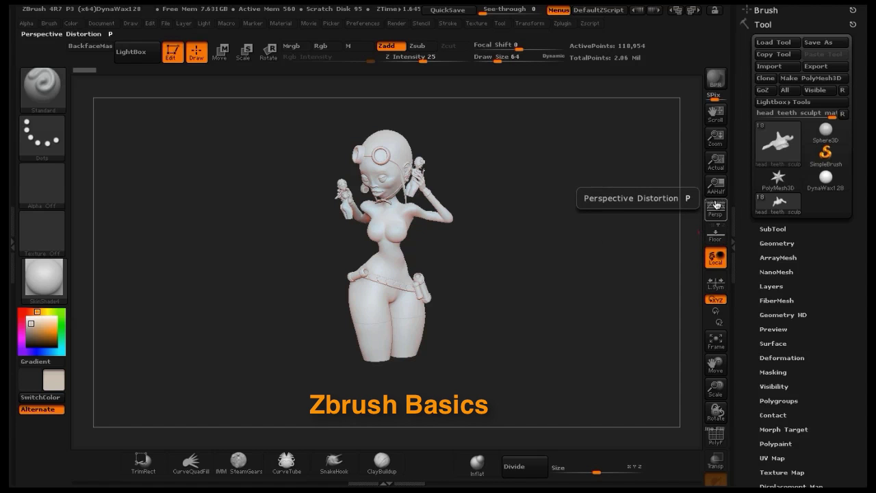
Compare the enlarged figure with perspective distortion on and off, ending with perspective off.
left_click(714, 210)
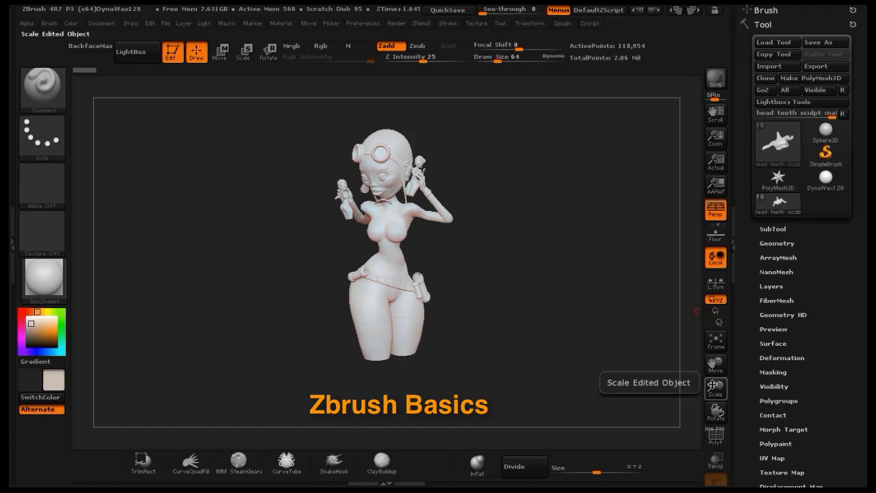
left_click_drag(716, 387, 650, 258)
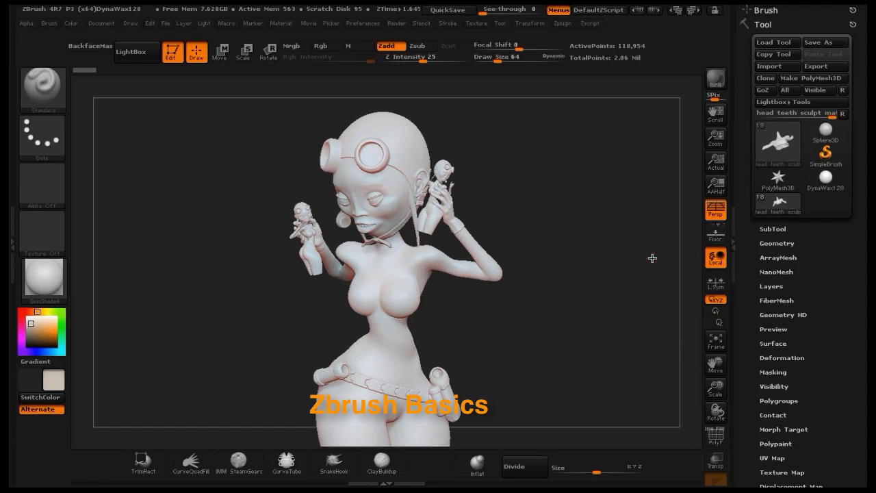
left_click_drag(648, 299, 649, 305)
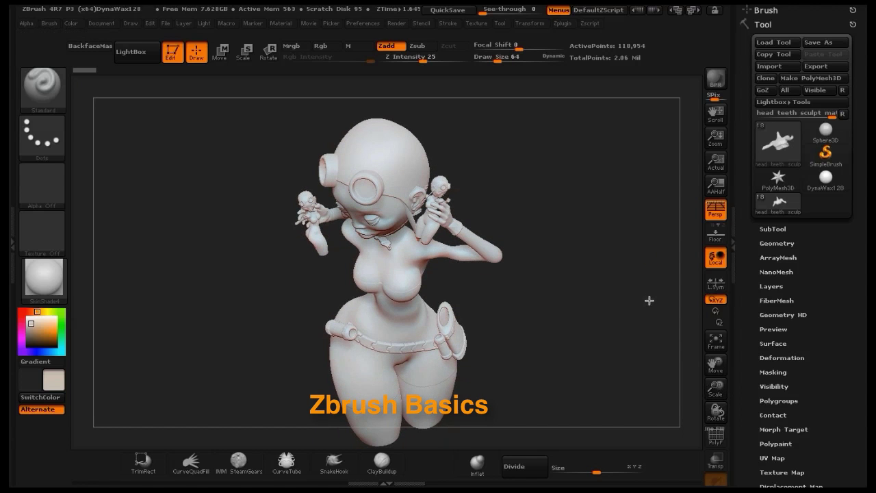
left_click(719, 208)
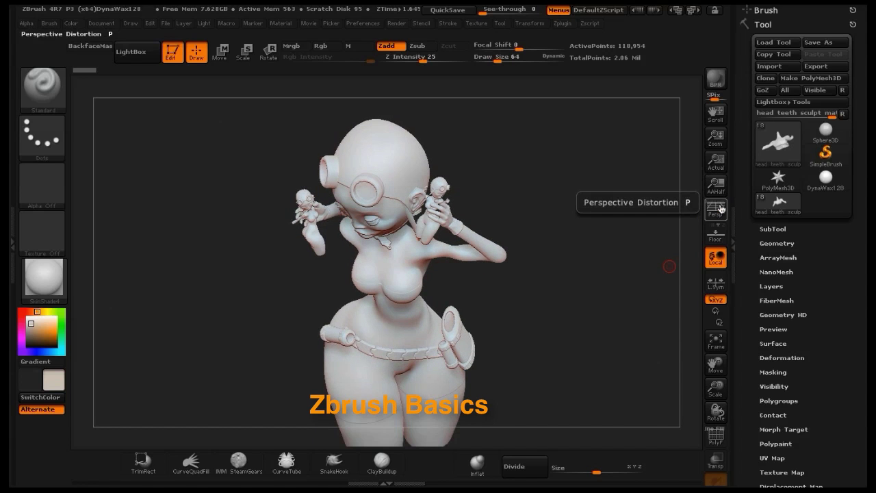
left_click(720, 209)
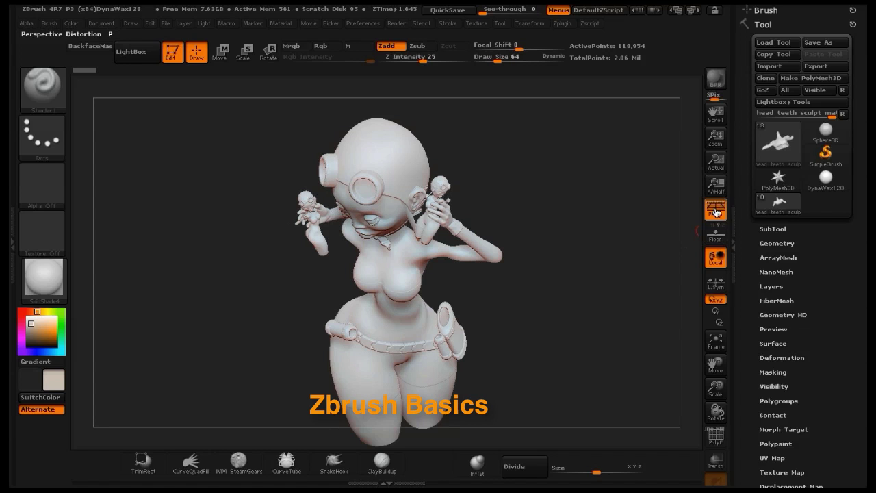
left_click(719, 208)
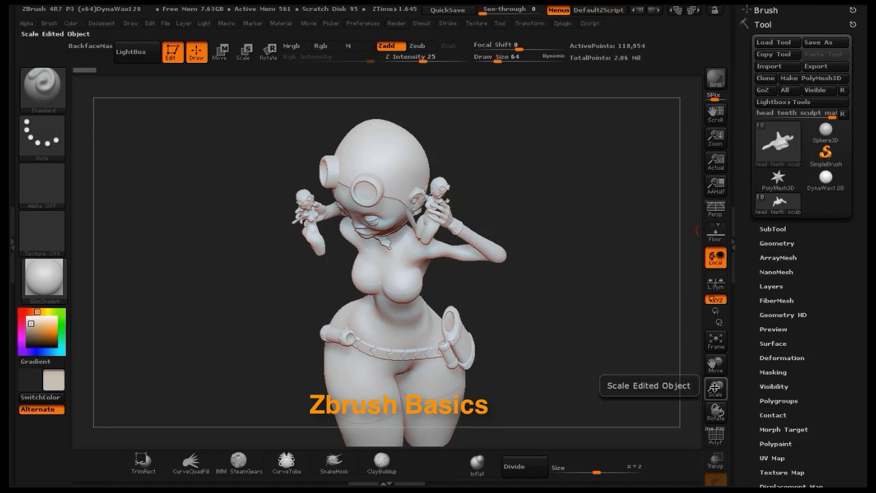
left_click_drag(655, 301, 651, 288)
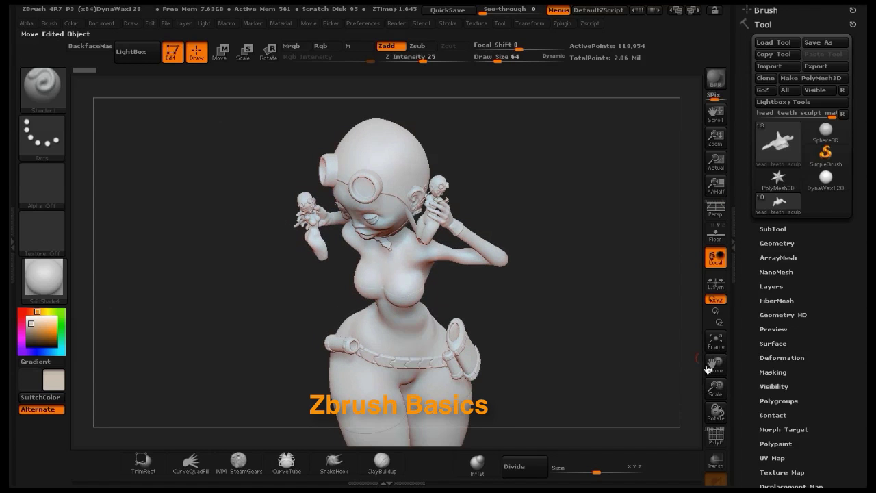
Place a Move transpose line about 5.95 units long in the empty space above the figure's head.
mouse_move(715, 387)
left_mouse_down()
mouse_move(389, 354)
mouse_move(586, 393)
mouse_move(793, 404)
mouse_move(692, 396)
mouse_move(606, 371)
mouse_move(654, 372)
mouse_move(696, 386)
mouse_move(721, 410)
mouse_move(746, 406)
mouse_move(706, 403)
mouse_move(674, 381)
mouse_move(671, 367)
mouse_move(681, 389)
mouse_move(708, 406)
mouse_move(733, 402)
mouse_move(725, 372)
mouse_move(716, 377)
mouse_move(717, 401)
left_mouse_up()
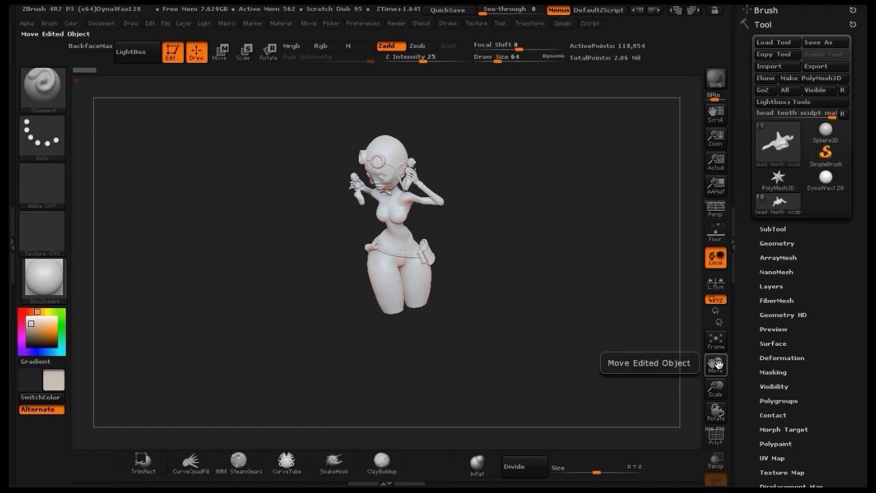
left_click_drag(717, 364, 761, 382)
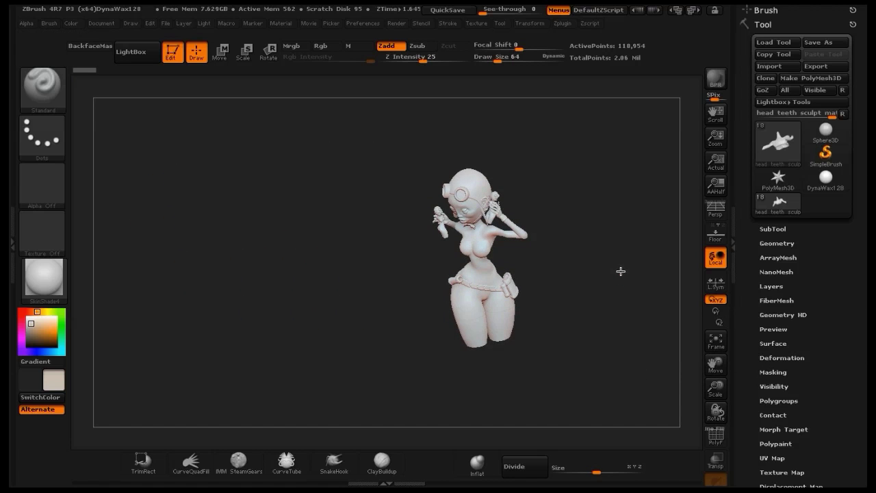
left_click_drag(621, 270, 635, 260)
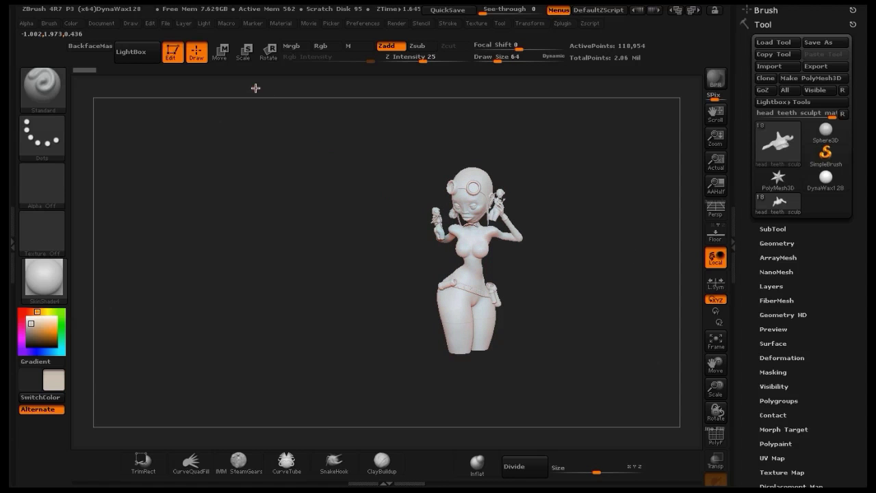
left_click(218, 53)
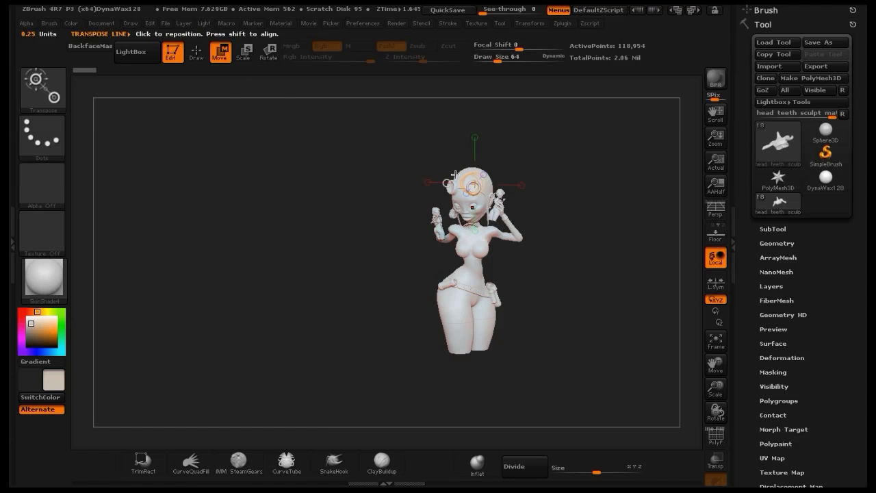
left_click_drag(487, 184, 441, 138)
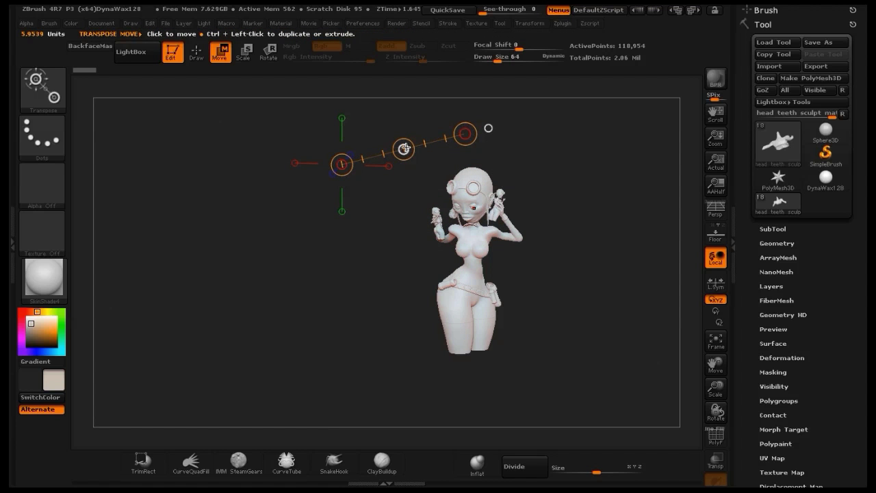
Try to rotate the chest piece with the transpose line, then undo the rotation.
left_click(269, 53)
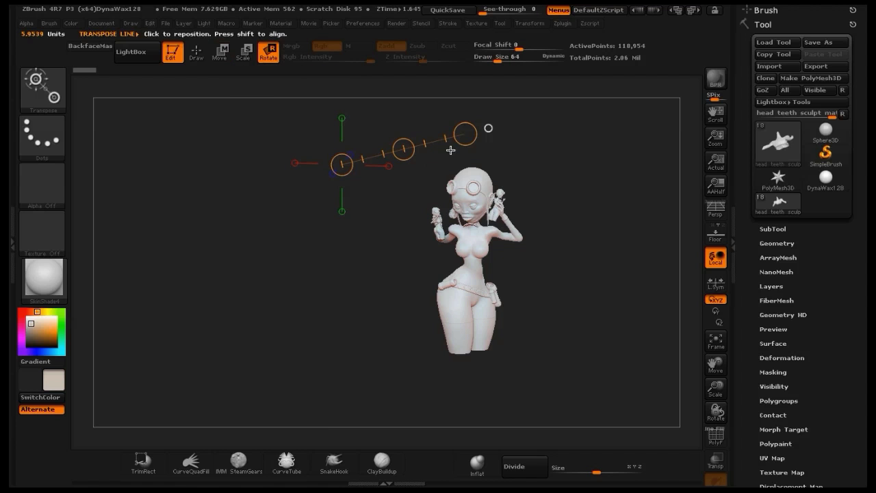
left_click_drag(464, 135, 483, 152)
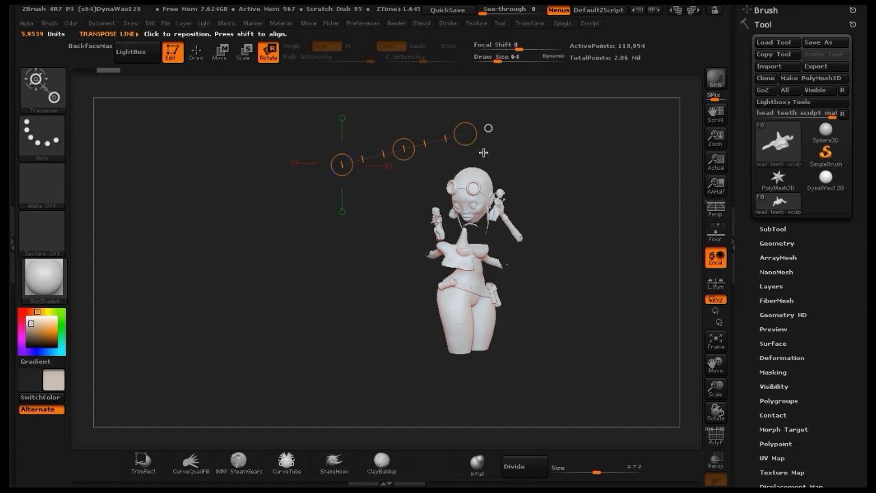
key("ctrl+z")
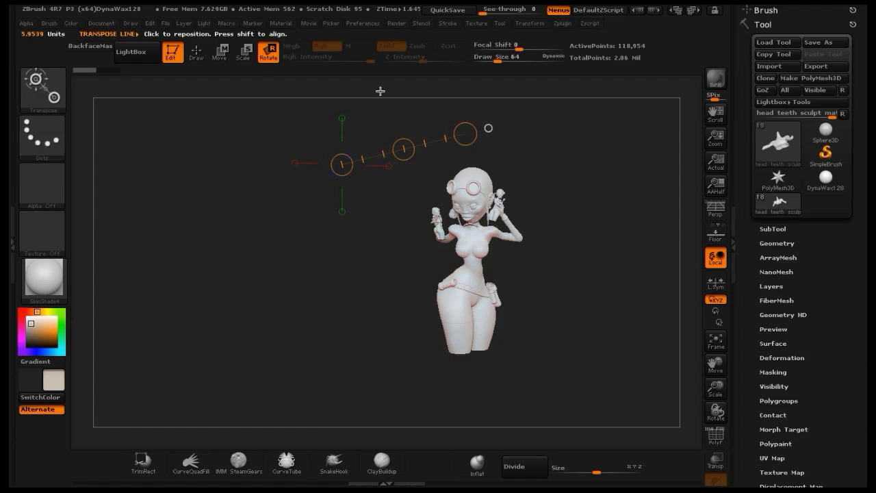
Try to move the chest piece away from the figure, undo the move and return to Draw mode.
left_click(219, 51)
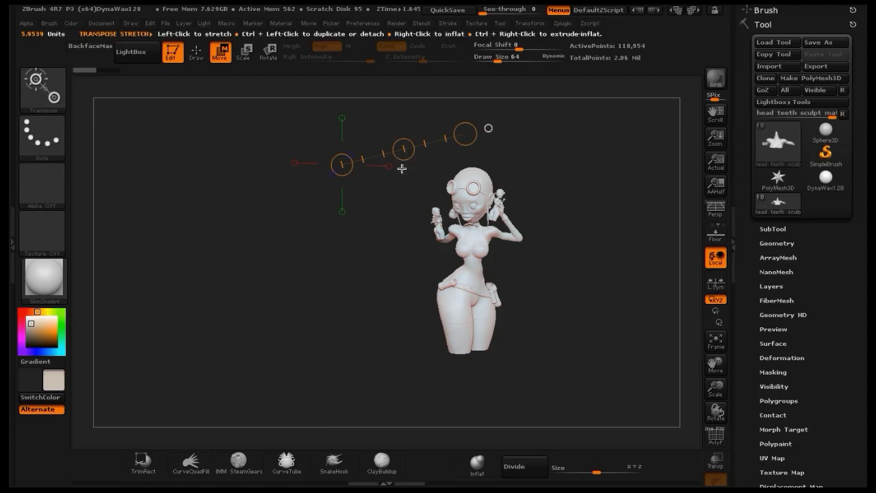
left_click_drag(403, 148, 348, 155)
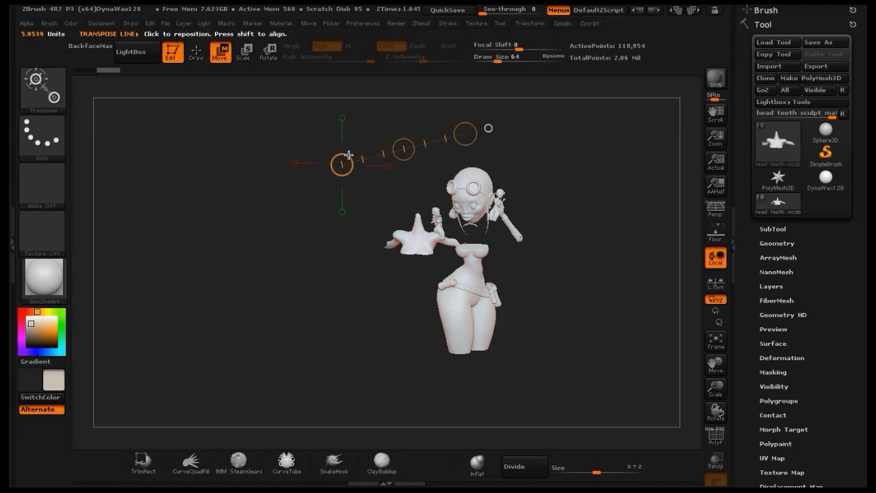
key("ctrl+z")
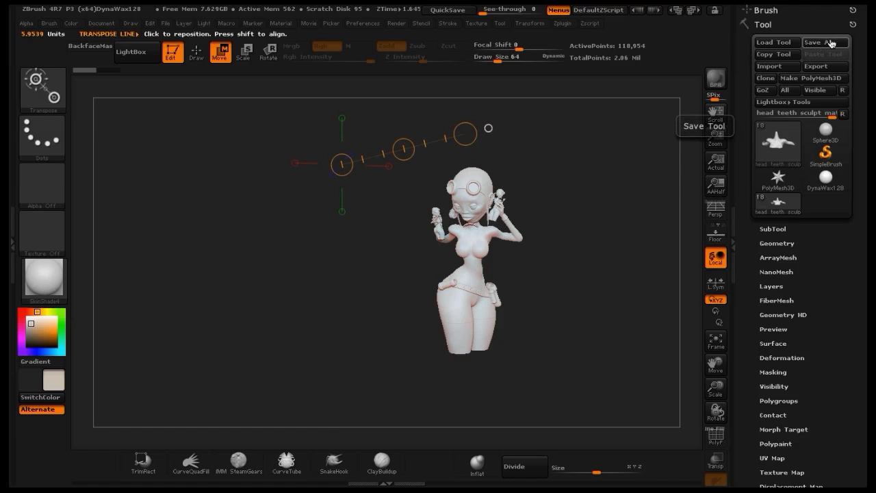
left_click(196, 57)
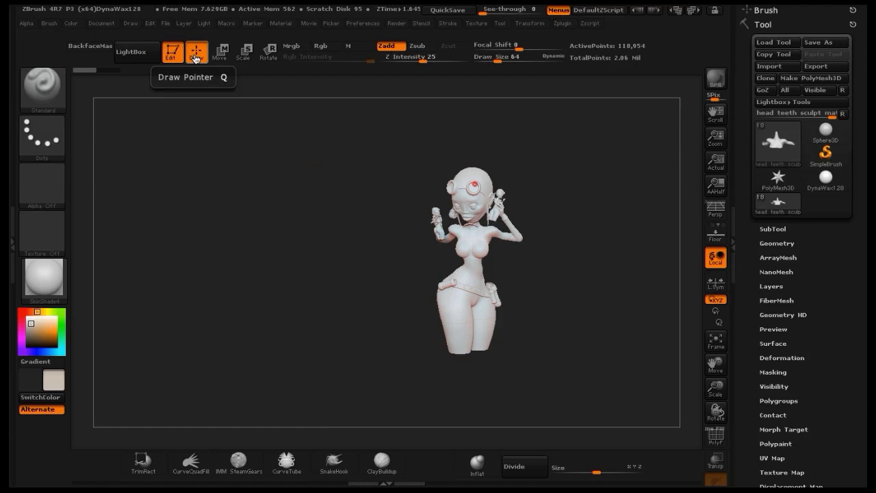
Open the figure's SubTool list and show it from the first entry, Girl part 3.
left_click(39, 93)
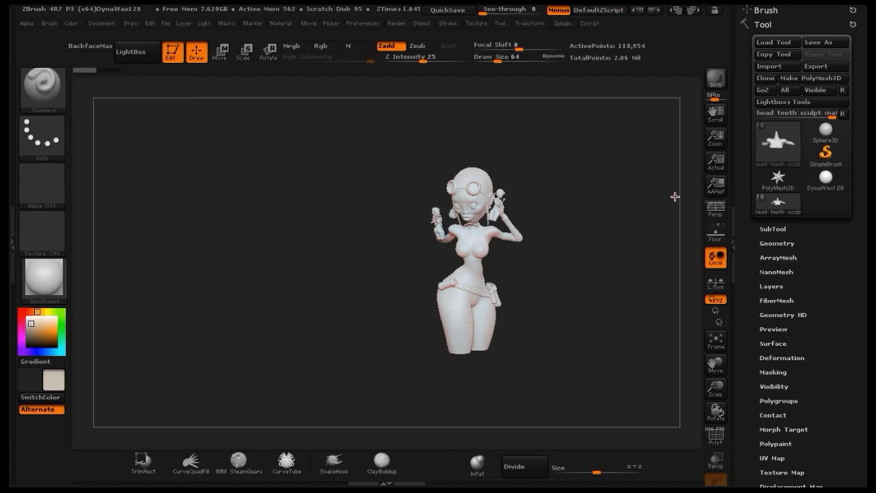
left_click(780, 228)
mouse_move(765, 177)
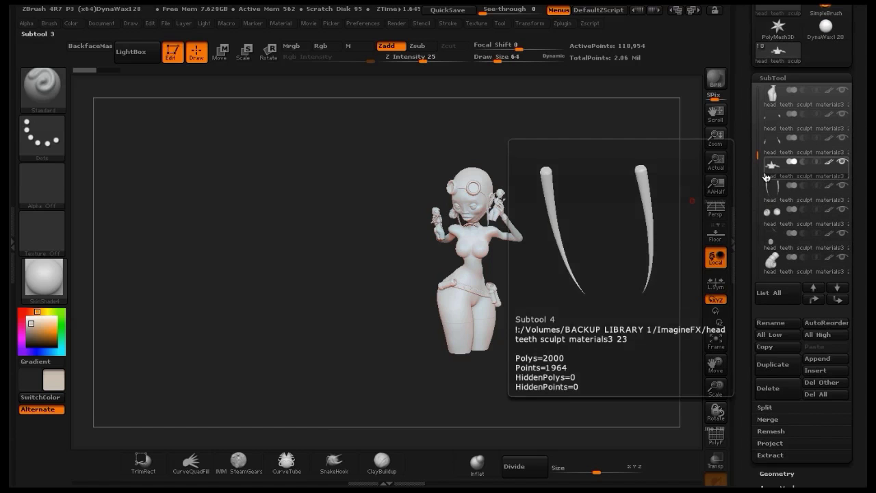
left_click_drag(758, 157, 757, 89)
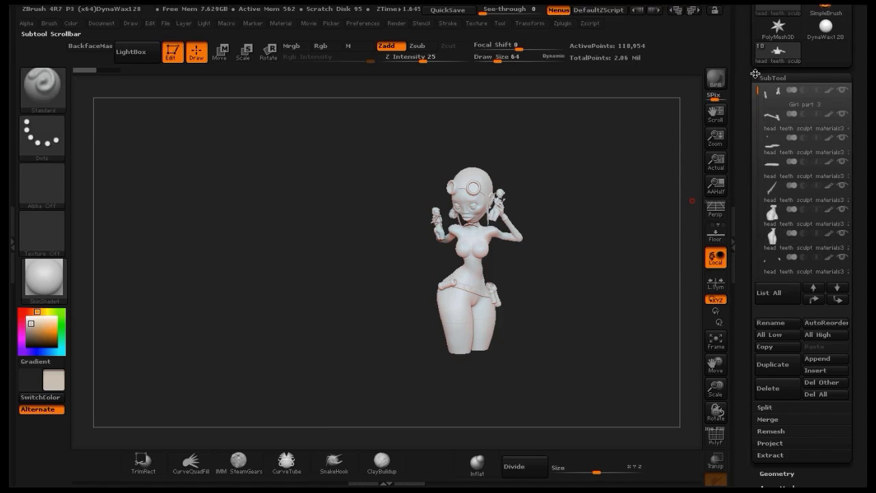
Select the Girl part 3 subtool and turn on transparency to set it apart from the other subtools.
left_click(804, 106)
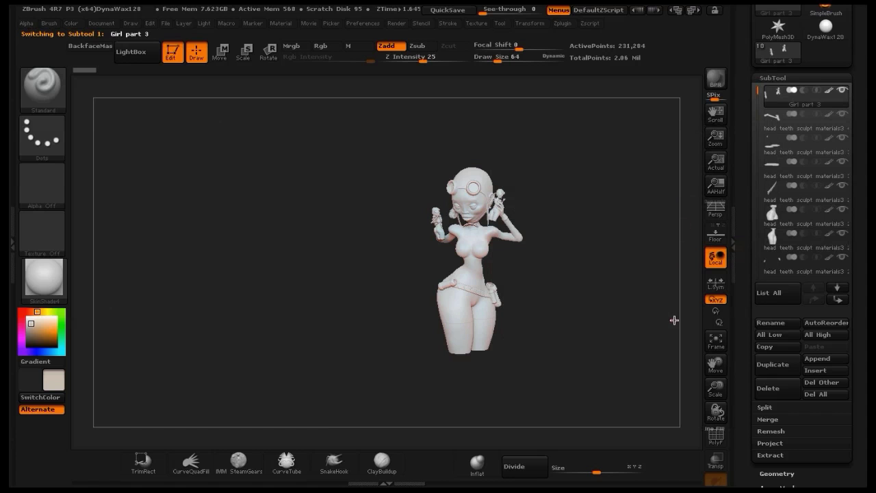
left_click(716, 462)
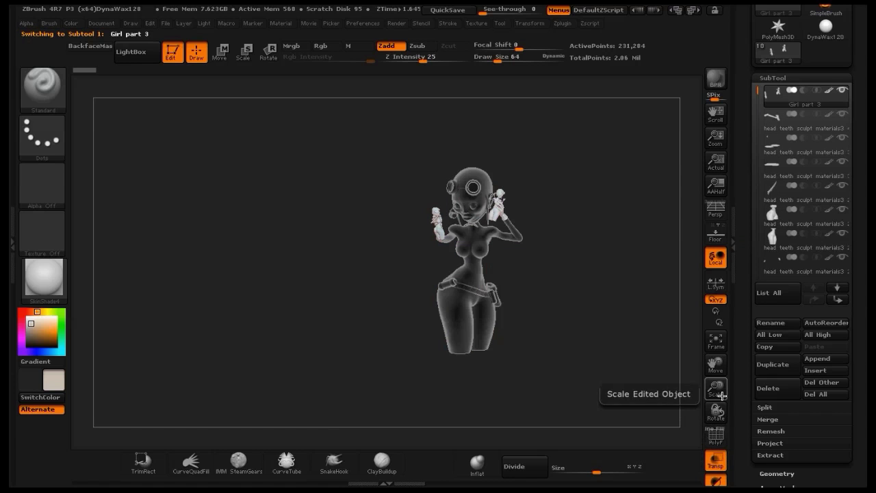
left_click_drag(717, 390, 745, 401)
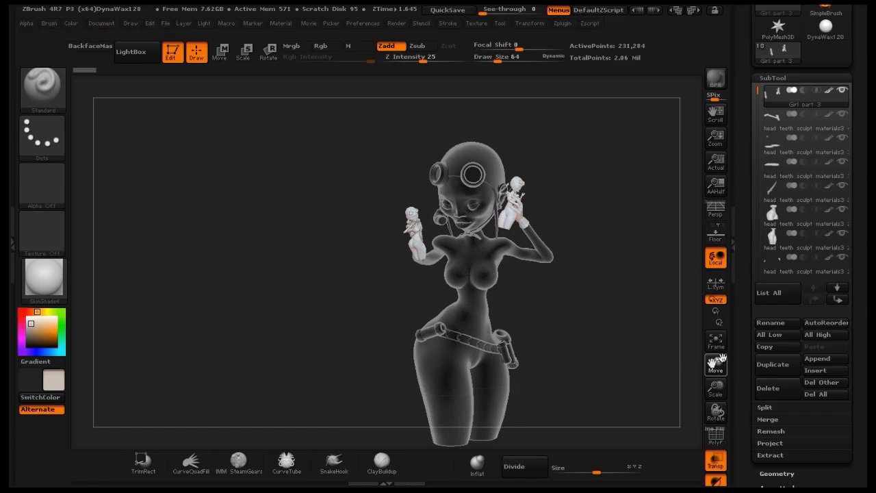
left_click_drag(715, 366, 690, 357)
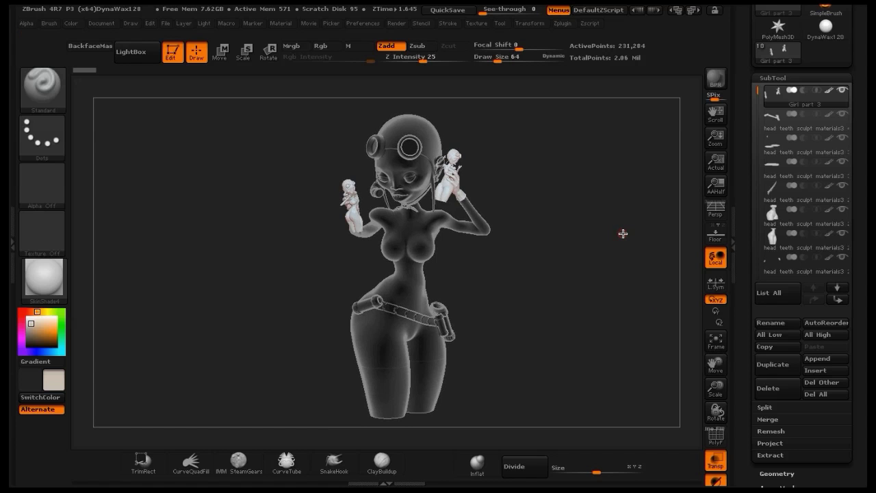
Step through the subtools one by one down to the head at the end of the list and turn transparency off.
key("Down")
key("Down")
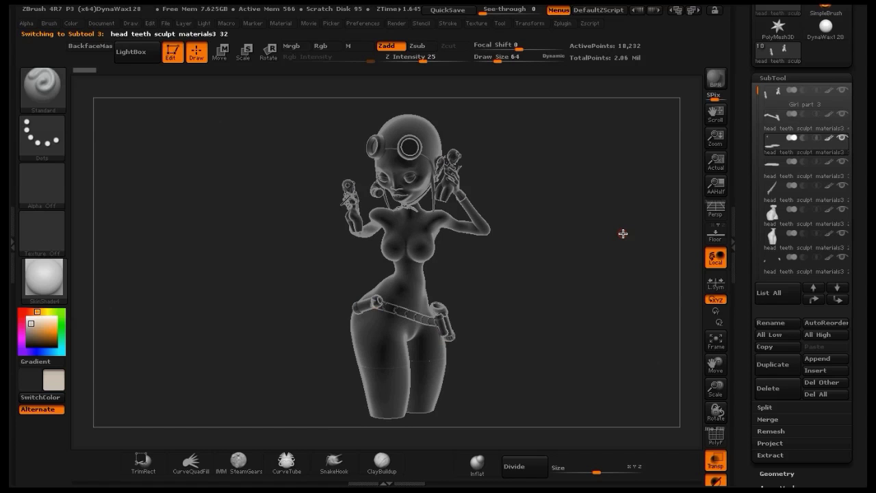
key("Down")
key("Down")
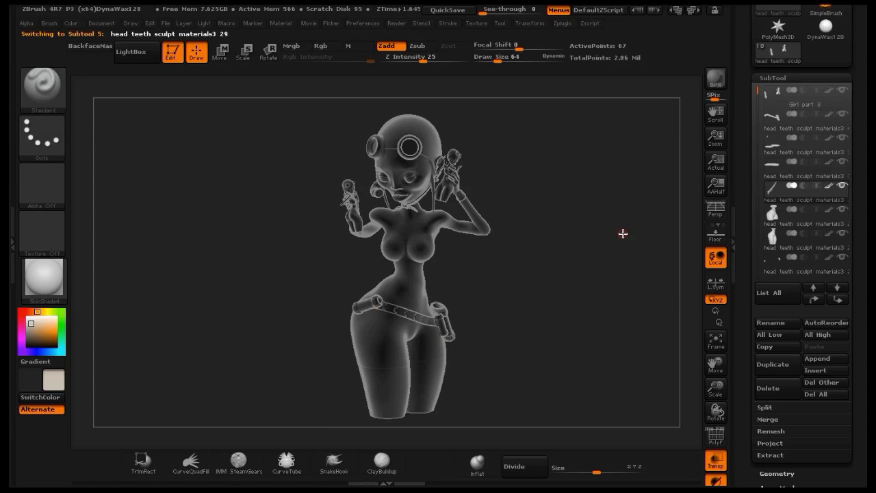
key("Down")
key("Down")
key("Down")
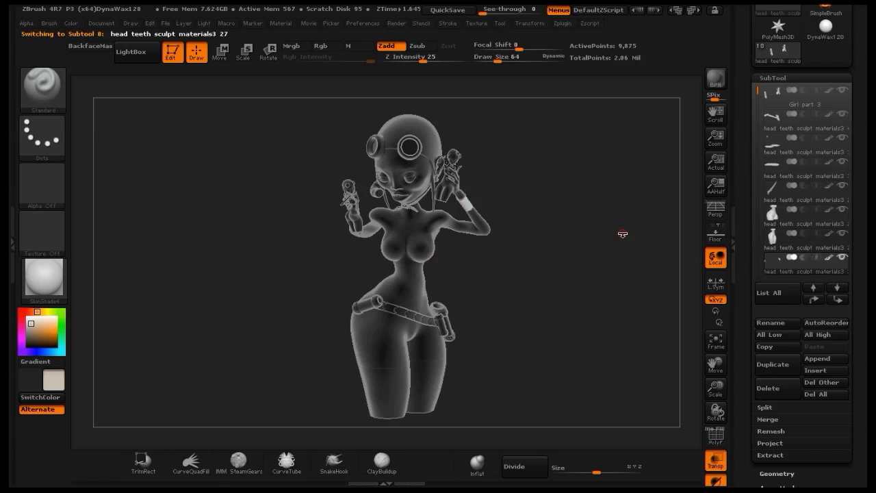
key("Down")
key("Down")
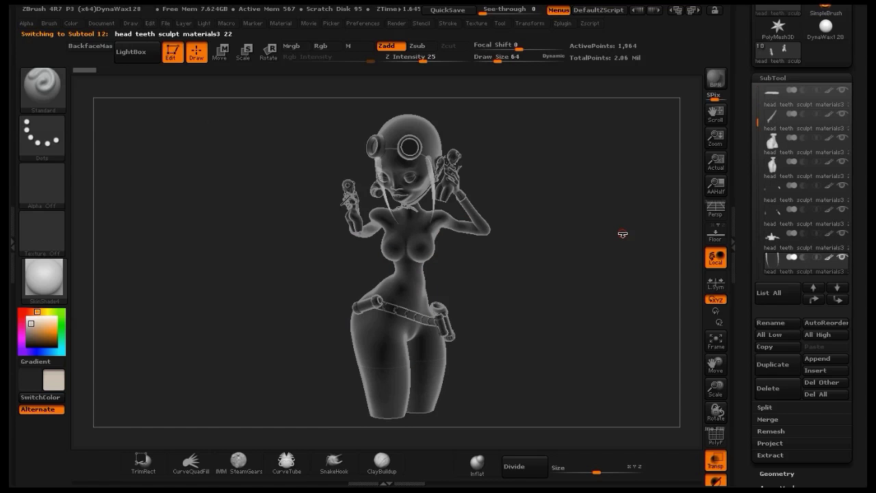
key("Down")
key("Down")
key("Down")
key("Down")
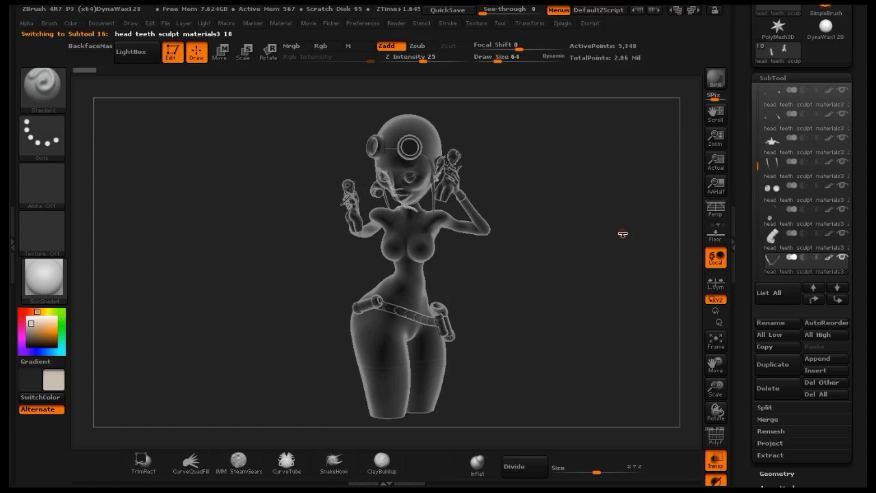
key("Down")
key("Down")
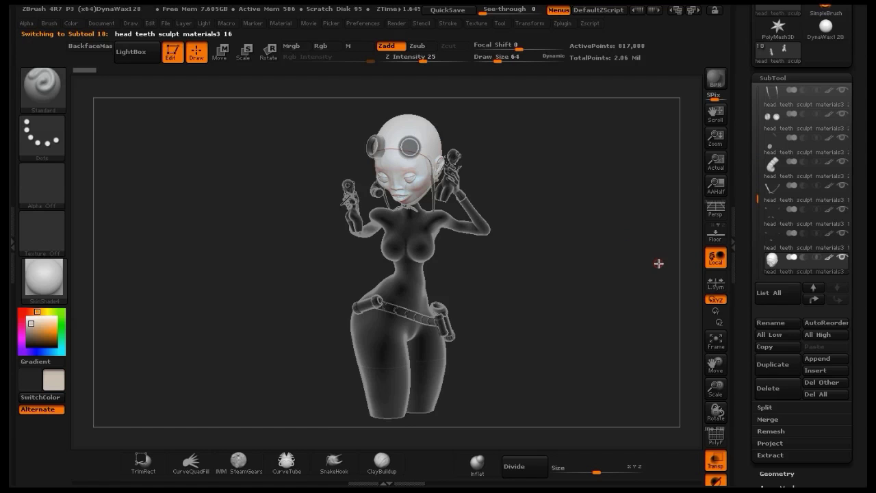
left_click(713, 463)
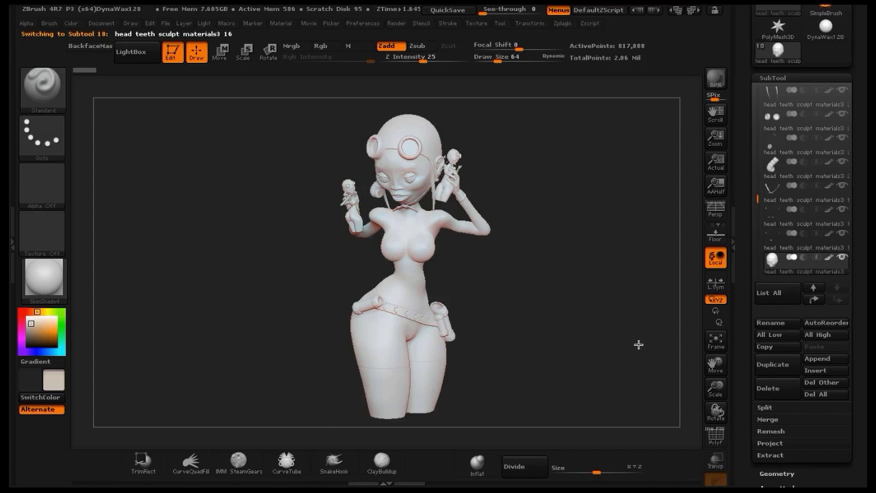
mouse_move(638, 344)
left_mouse_down()
mouse_move(606, 346)
mouse_move(636, 339)
left_mouse_up()
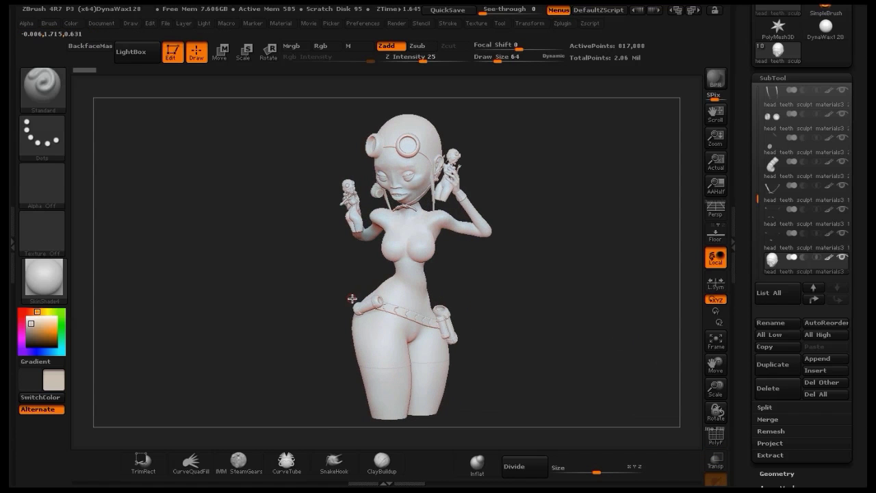
Try the MatCap Red Wax and MatCap Metal04 materials on the figure's head.
left_click(48, 279)
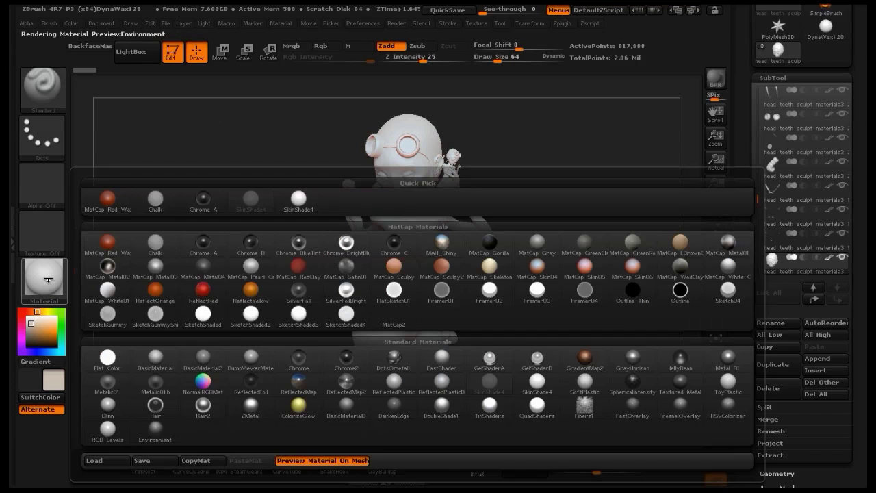
left_click(103, 239)
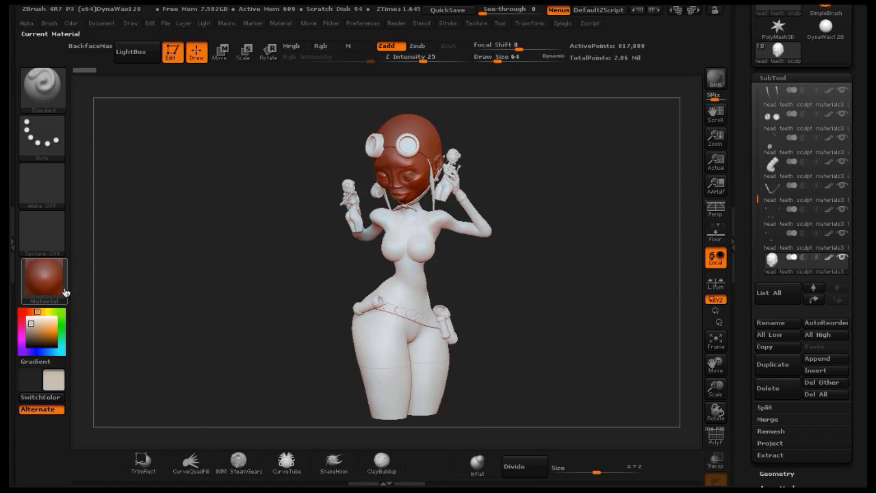
left_click(44, 284)
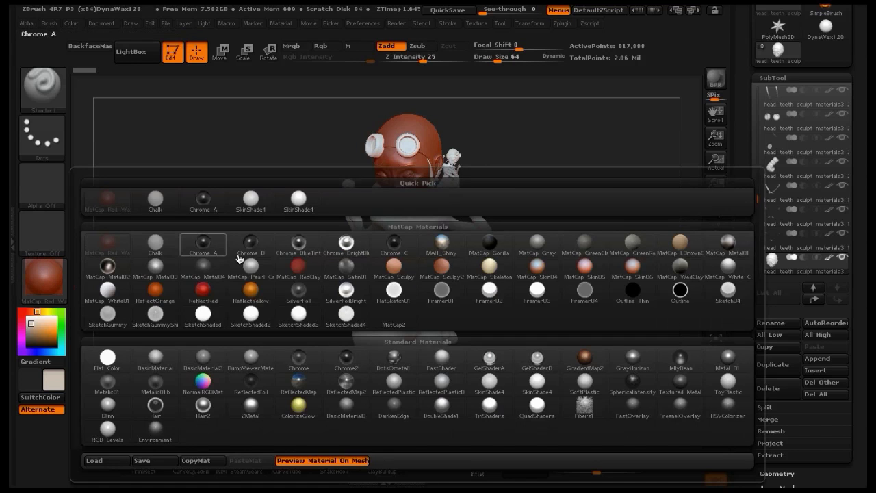
left_click(203, 269)
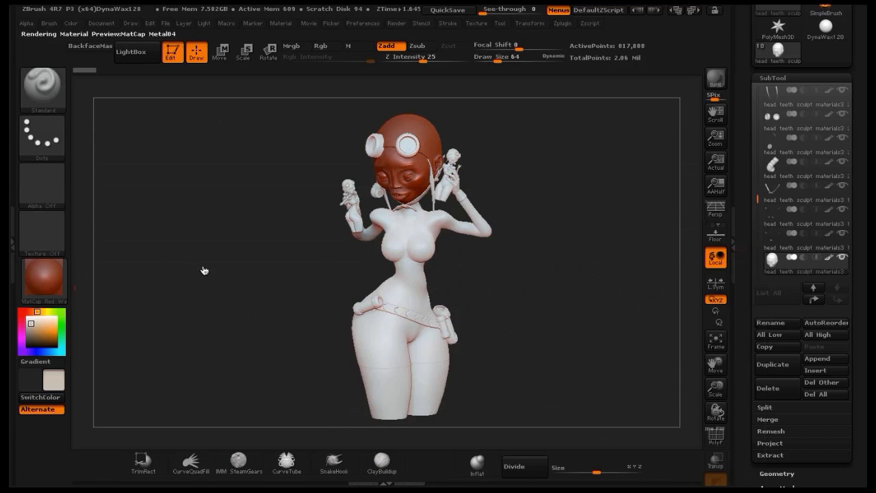
Try the BasicMaterial and Outline materials on the figure's head.
left_click(47, 281)
left_click(157, 362)
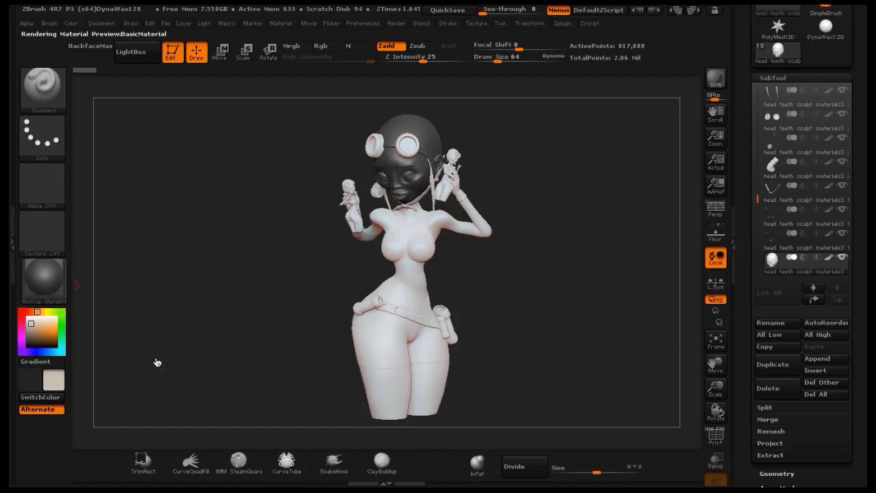
left_click(43, 275)
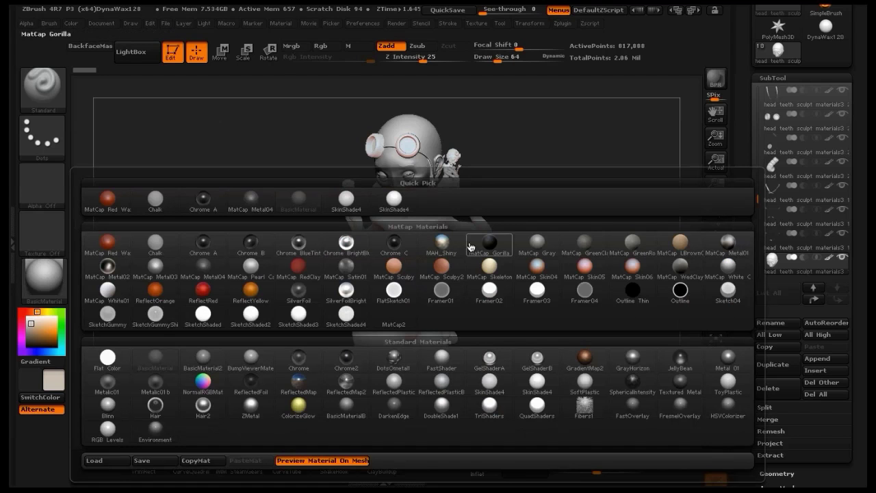
left_click(679, 292)
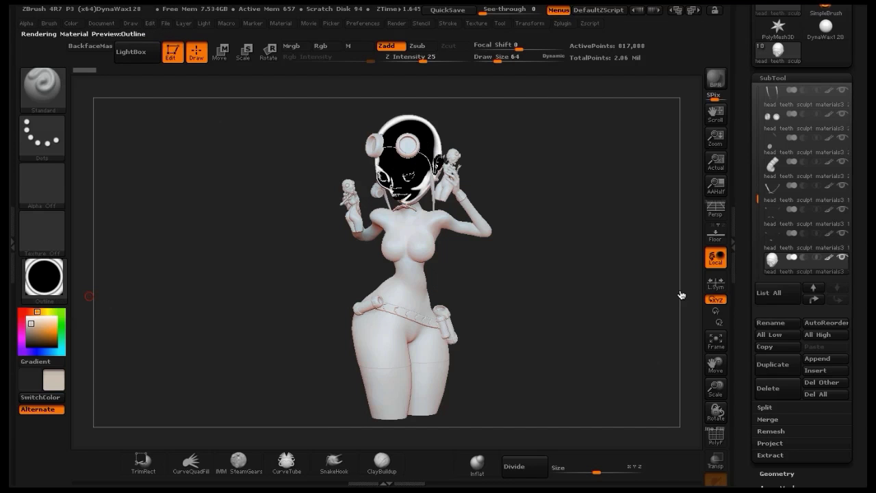
left_click_drag(630, 316, 605, 313)
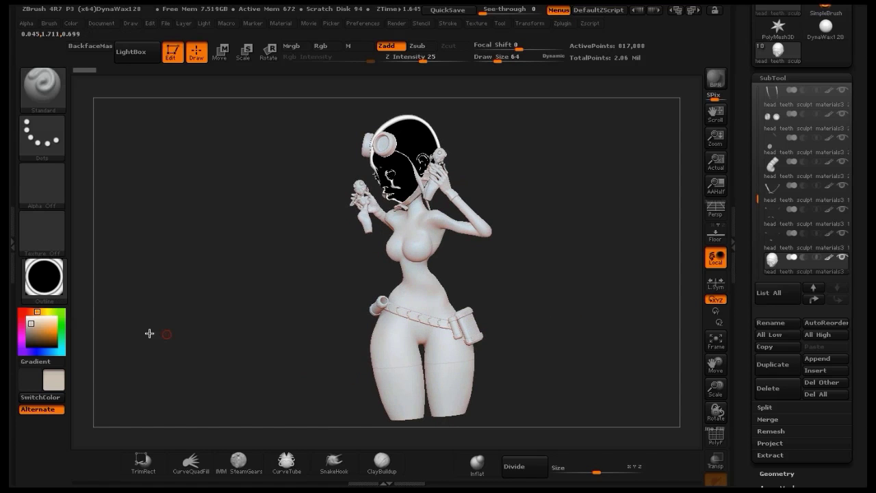
Set the material of the figure's head to the last SkinShade4 among the recently used materials.
left_click(48, 284)
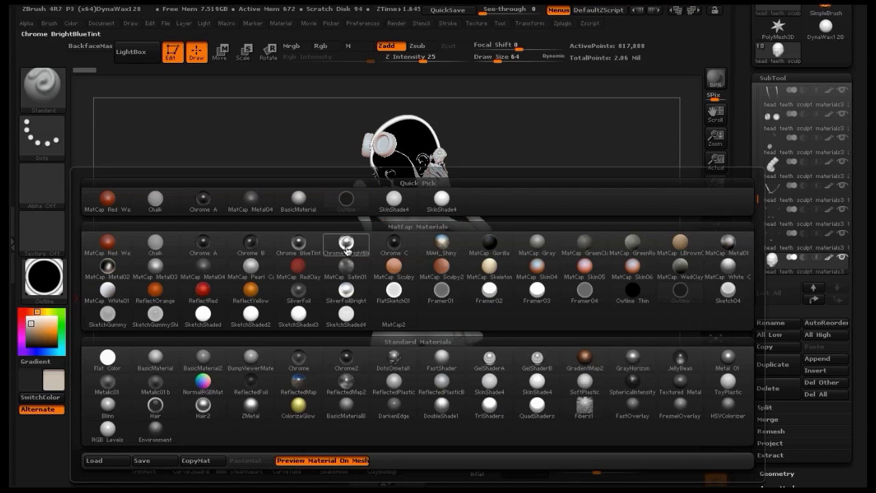
left_click(441, 199)
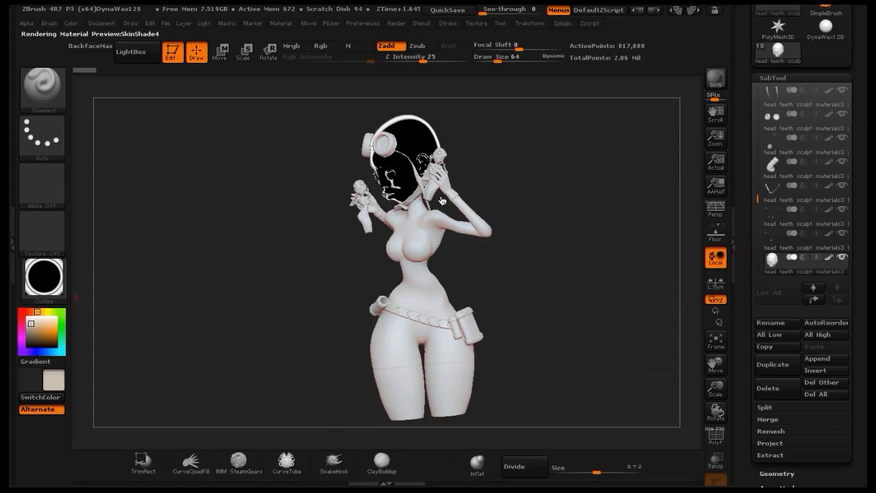
left_click_drag(523, 210, 555, 205)
left_click(43, 281)
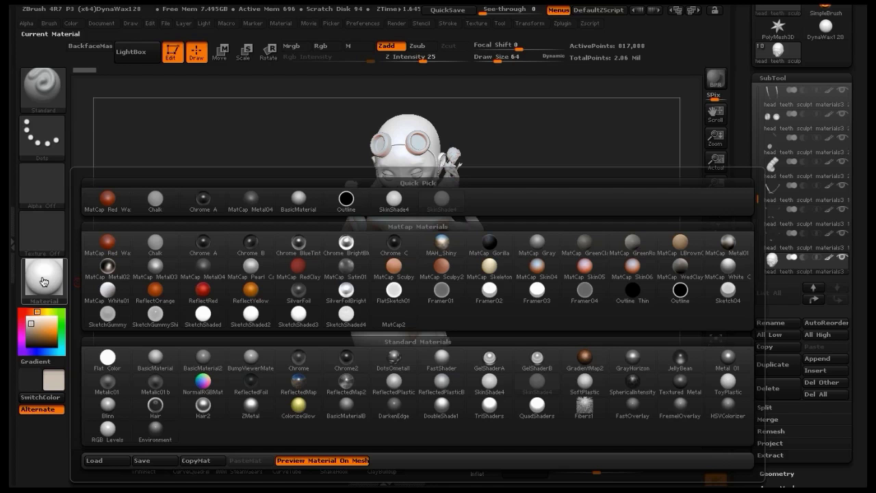
left_click(44, 282)
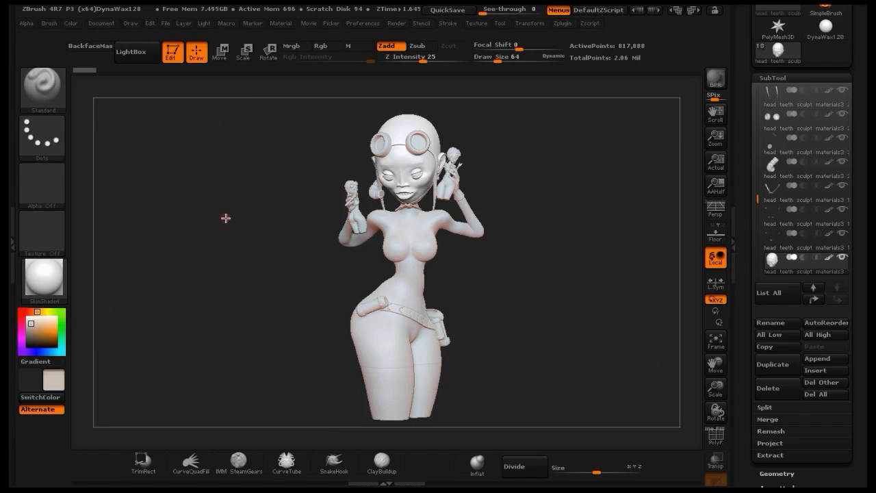
left_click_drag(217, 191, 221, 189)
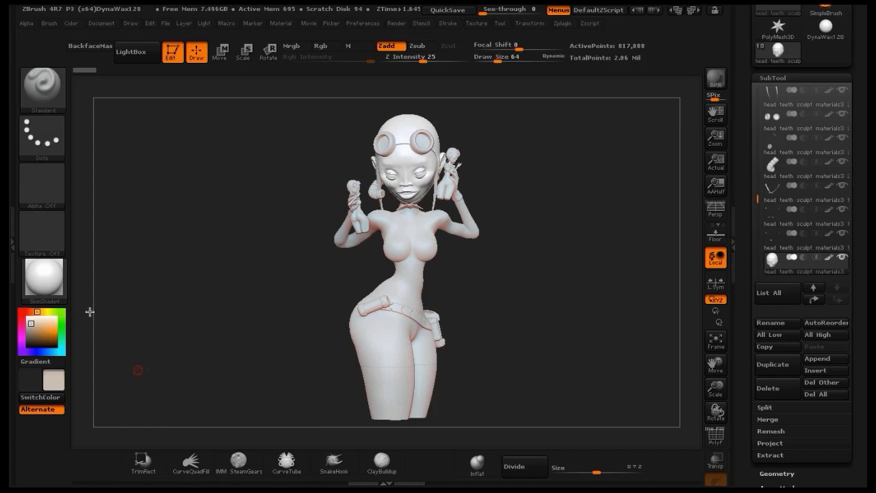
Filter the sculpting brushes to those starting with I and choose the InsertCylndrExt brush.
left_click(43, 98)
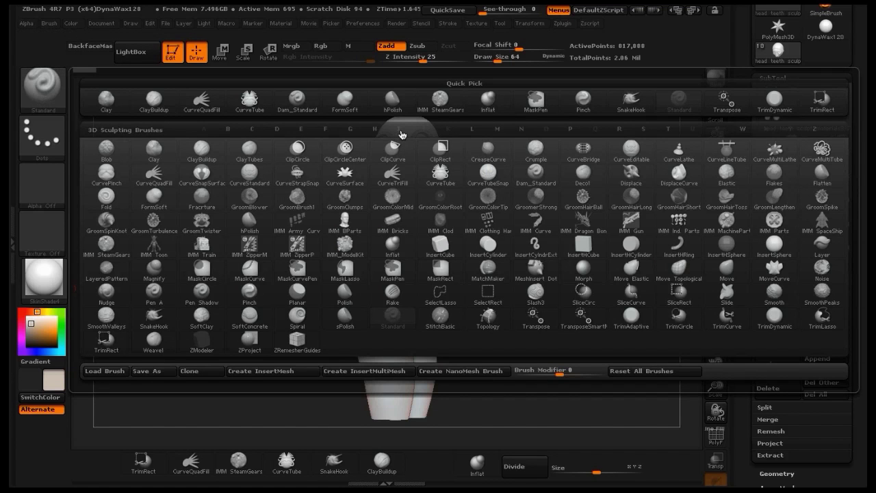
left_click(399, 130)
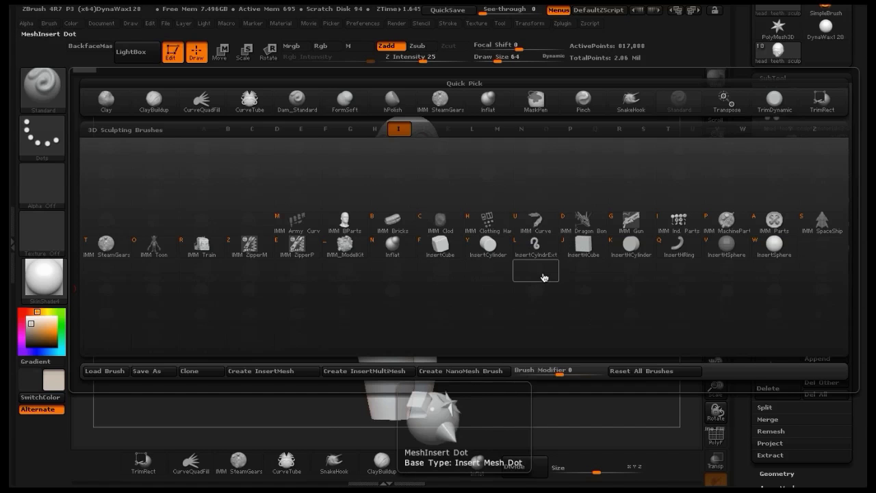
left_click(537, 245)
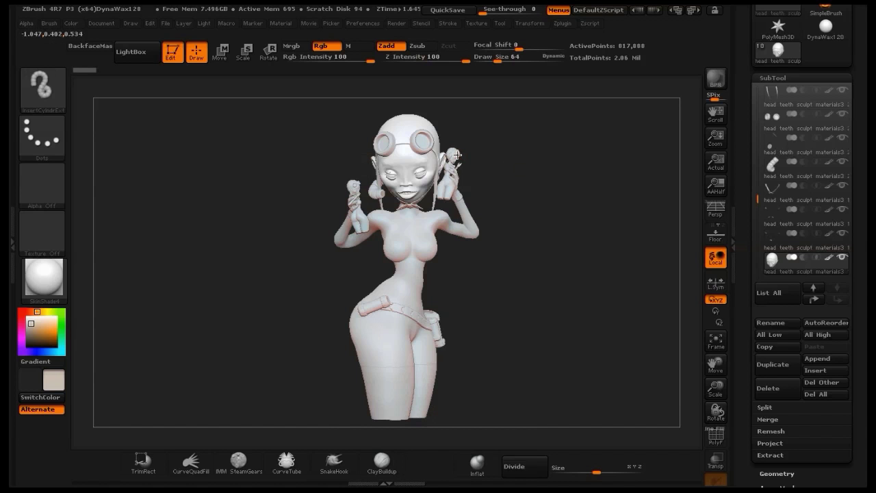
Try drawing a thin cylinder curve from the figurine beside the head into empty space, then undo it.
left_click_drag(631, 234, 618, 164)
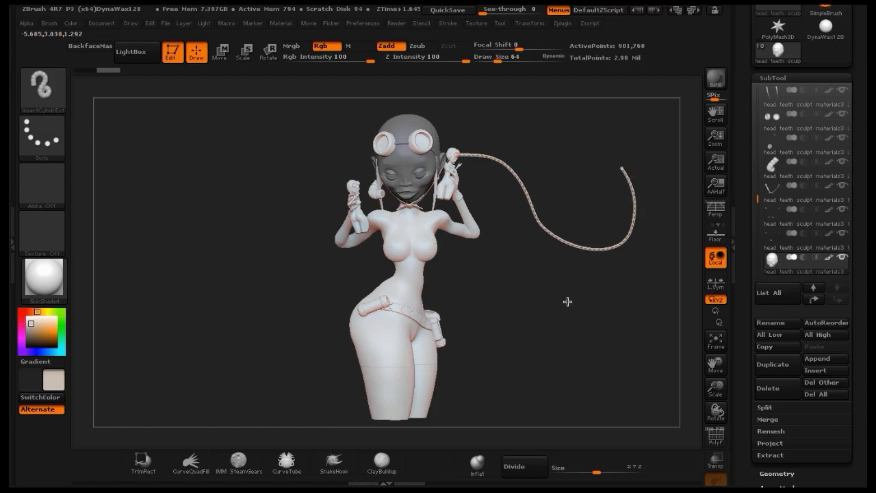
mouse_move(567, 301)
left_mouse_down()
mouse_move(550, 301)
mouse_move(610, 294)
left_mouse_up()
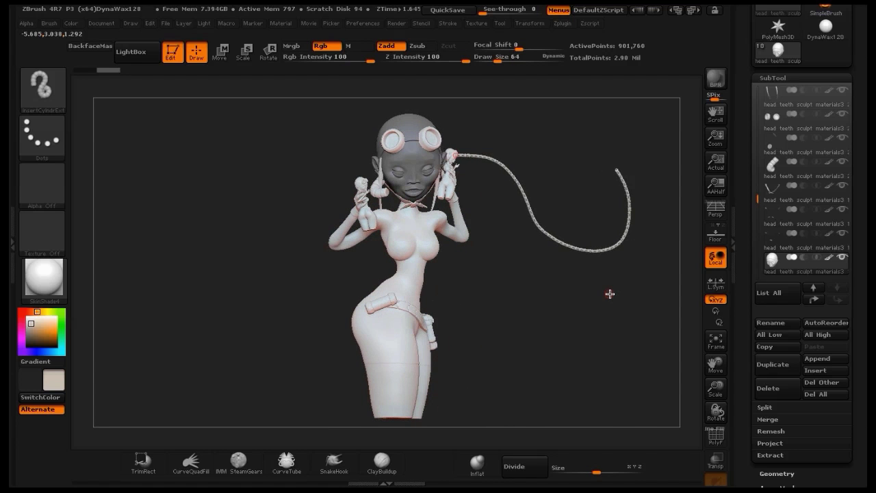
key("ctrl+z")
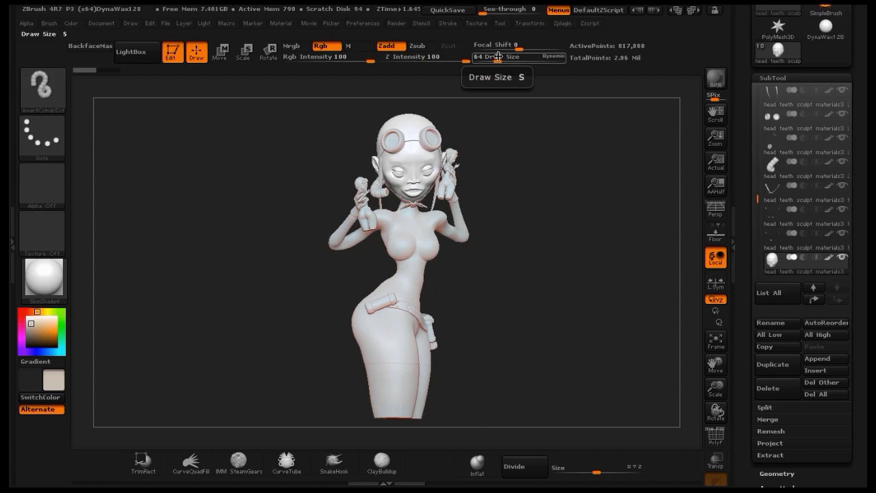
Draw an S-shaped cylinder curve out from the figurine beside the head at draw size 198 and thicken it with draw size 527.
left_click_drag(497, 60, 515, 62)
left_click_drag(518, 117, 509, 120)
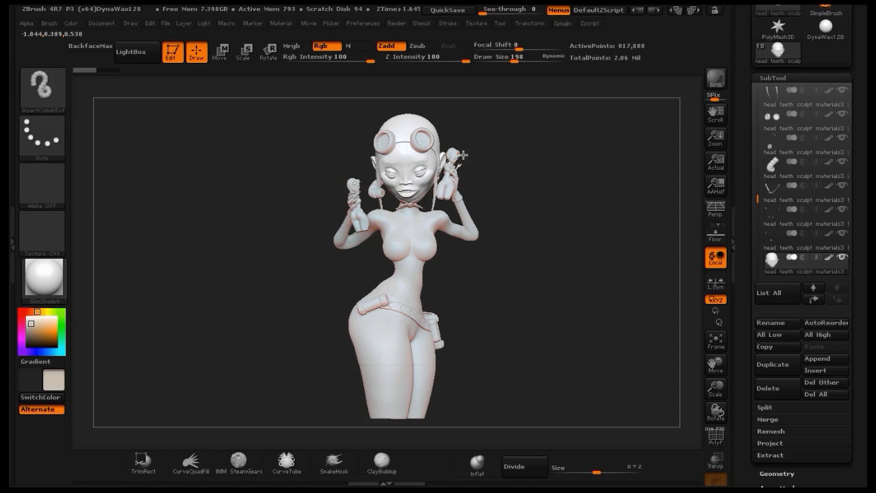
mouse_move(457, 152)
left_mouse_down()
mouse_move(642, 338)
mouse_move(642, 253)
left_mouse_up()
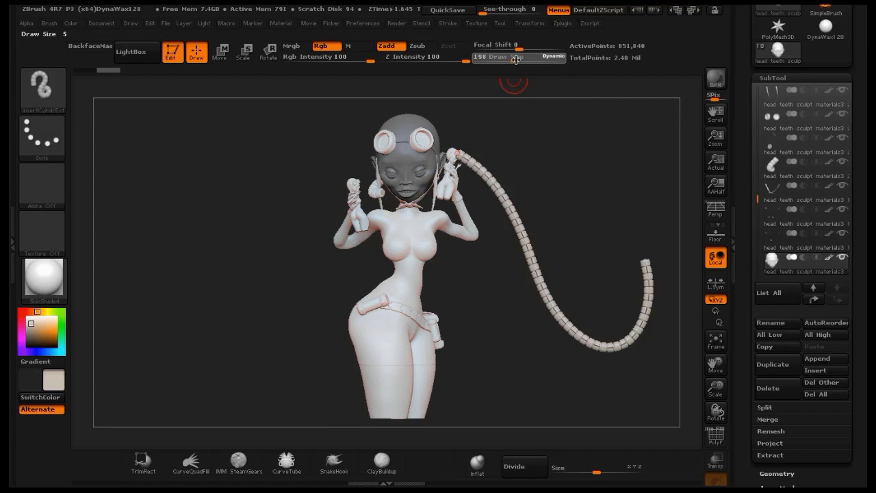
left_click_drag(516, 61, 545, 60)
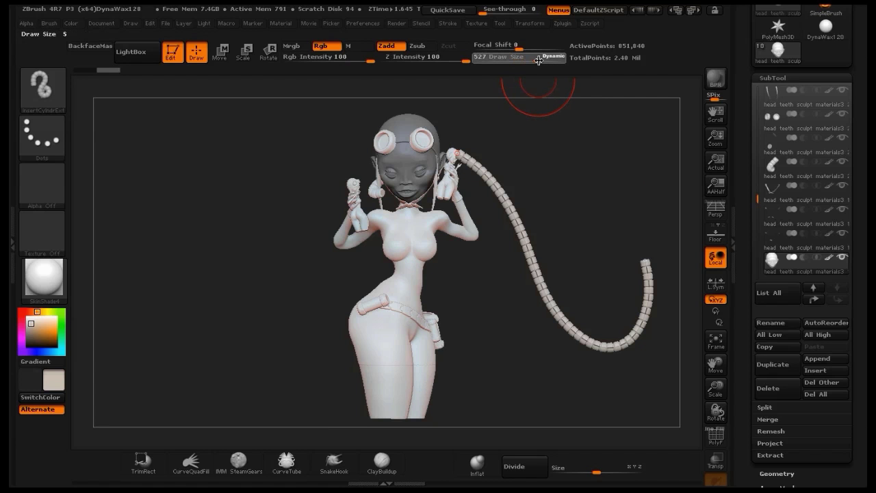
left_click(514, 218)
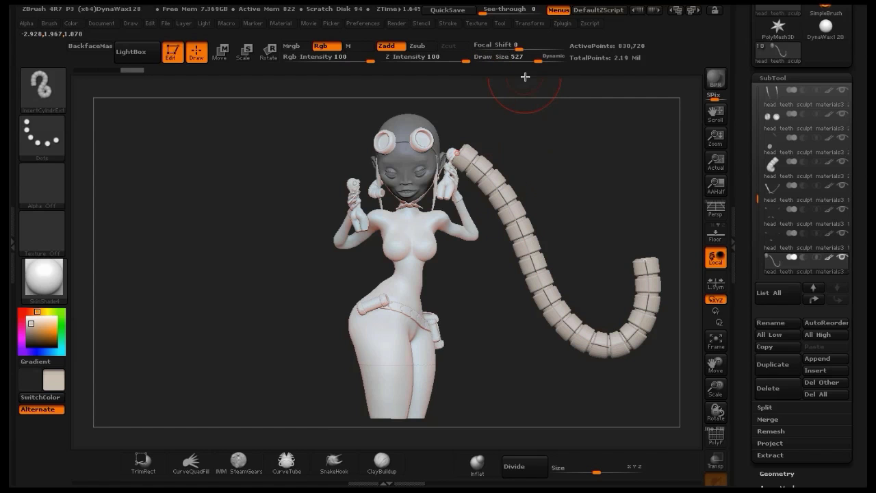
Thin the S-shaped cylinder curve with draw size 151 and draw a second winding cylinder curve from the same figurine.
mouse_move(543, 60)
left_mouse_down()
mouse_move(500, 62)
mouse_move(510, 62)
left_mouse_up()
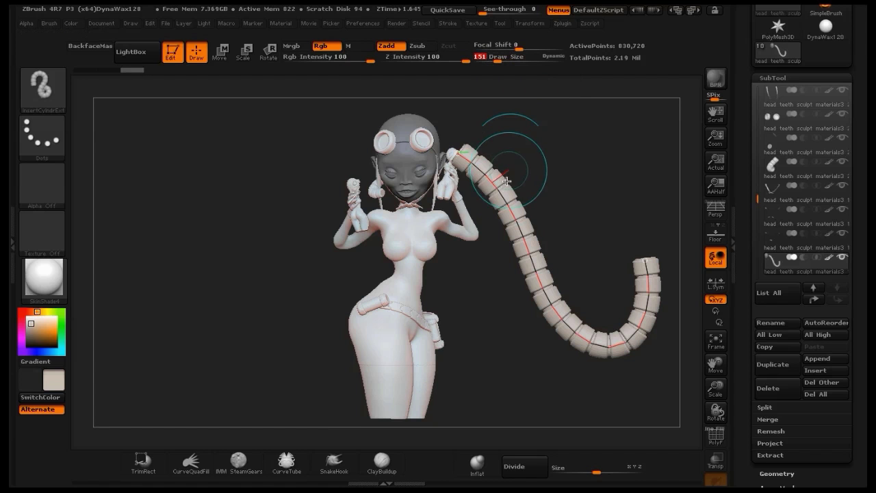
left_click(505, 191)
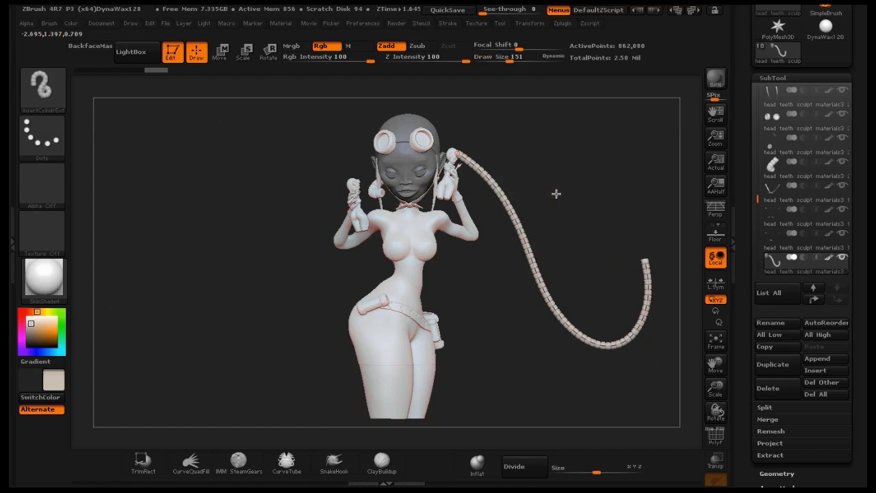
left_click_drag(554, 194, 546, 194)
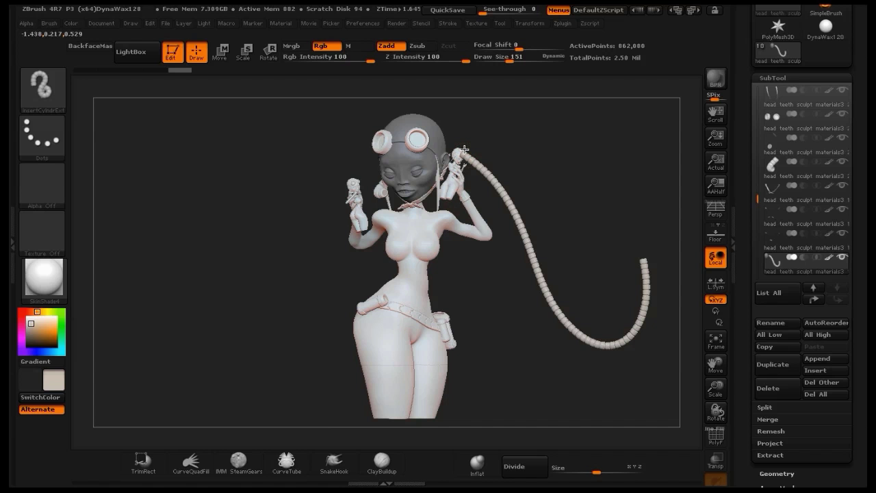
mouse_move(464, 149)
left_mouse_down()
mouse_move(566, 144)
mouse_move(563, 225)
mouse_move(631, 214)
left_mouse_up()
mouse_move(628, 145)
left_mouse_down()
mouse_move(519, 156)
mouse_move(639, 144)
mouse_move(633, 153)
left_mouse_up()
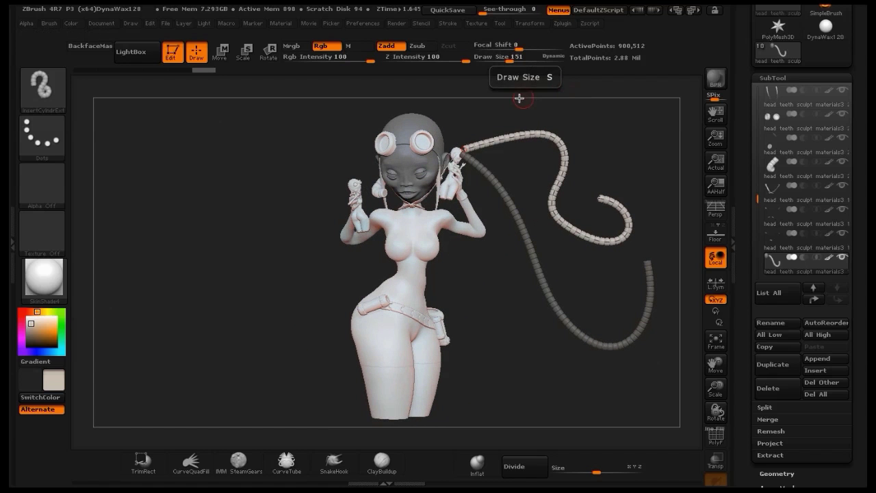
Undo both cylinder curves and their thickness changes beside the head.
key("ctrl")
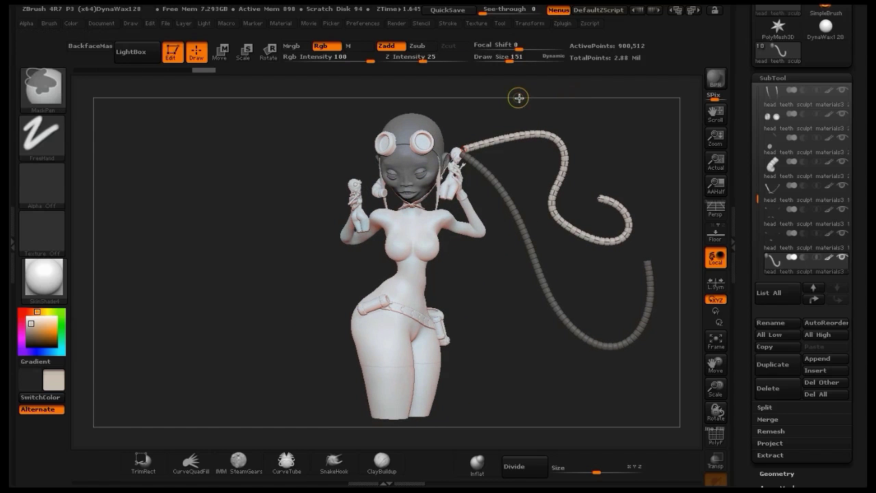
key("ctrl+z")
key("ctrl+z")
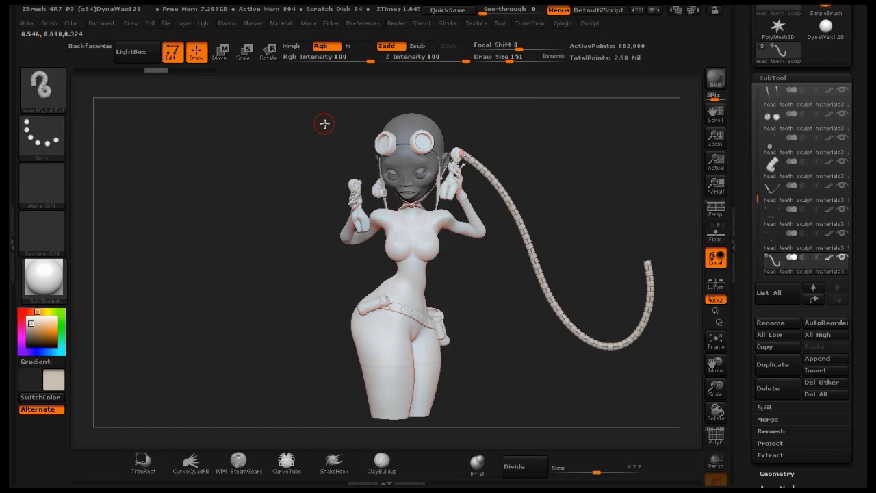
key("ctrl+z")
key("ctrl+z")
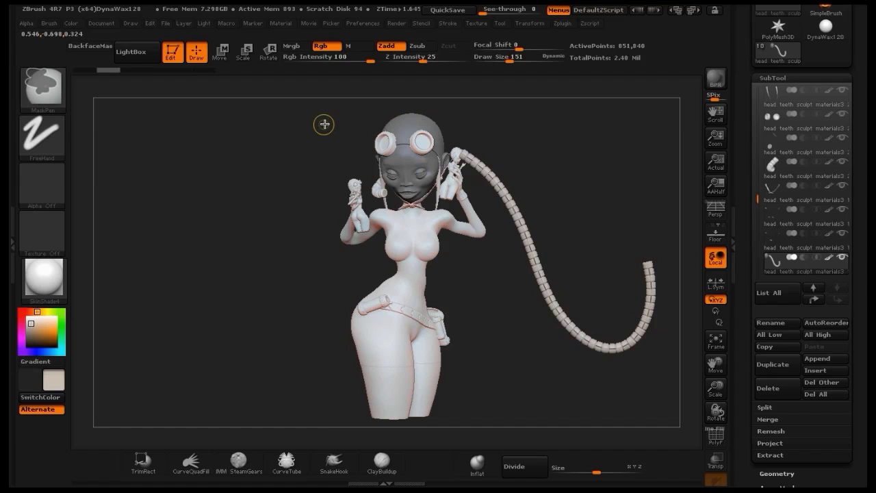
key("ctrl+z")
key("ctrl+z")
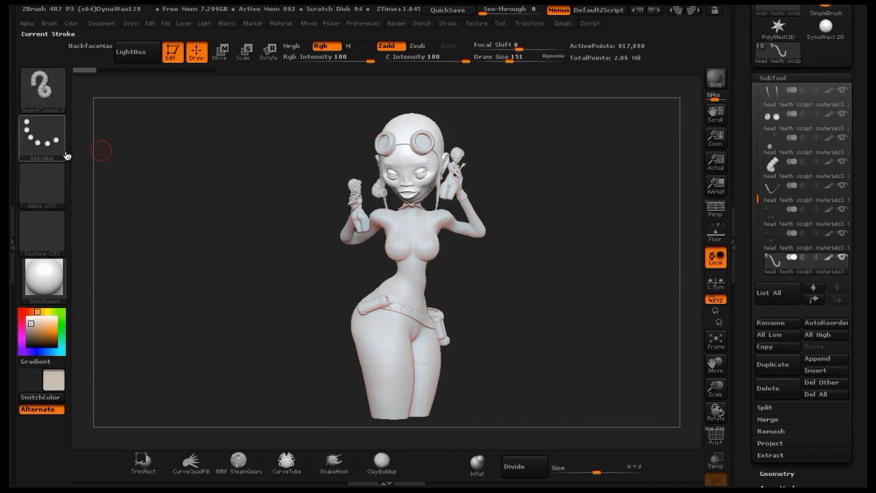
Set the InsertCylndrExt brush to RGB intensity 100, draw size 1000 and focal shift 0.
left_click(49, 91)
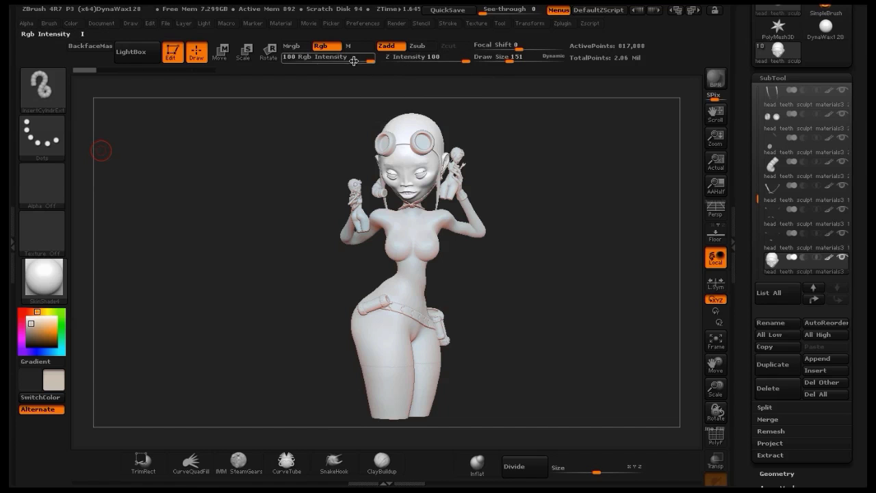
left_click_drag(355, 61, 373, 65)
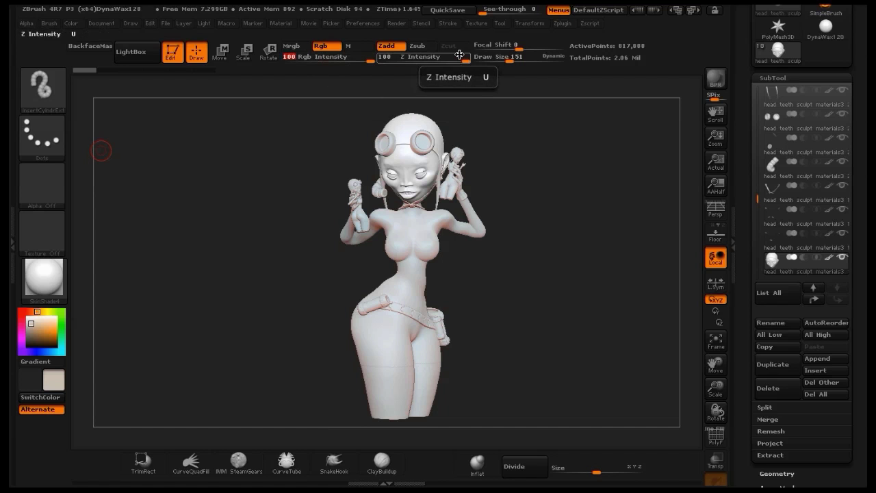
mouse_move(513, 62)
left_mouse_down()
mouse_move(560, 62)
mouse_move(493, 58)
mouse_move(568, 68)
left_mouse_up()
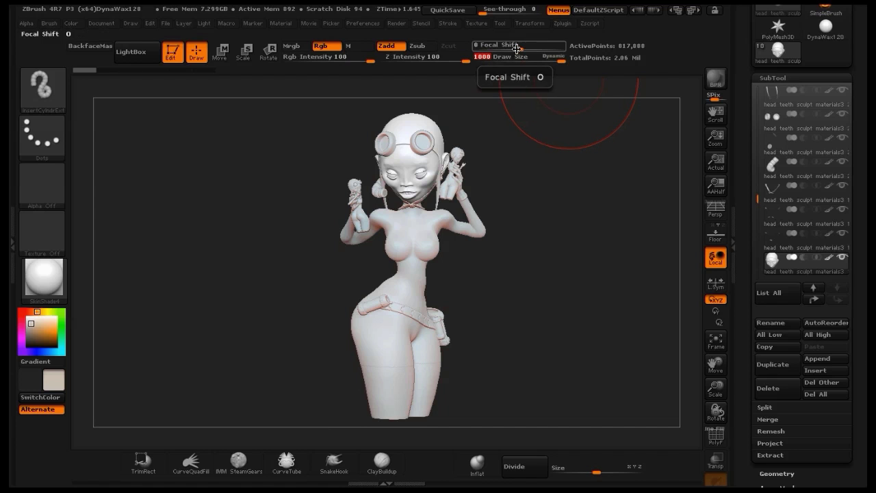
mouse_move(519, 48)
left_mouse_down()
mouse_move(535, 49)
mouse_move(480, 48)
mouse_move(560, 49)
mouse_move(518, 51)
left_mouse_up()
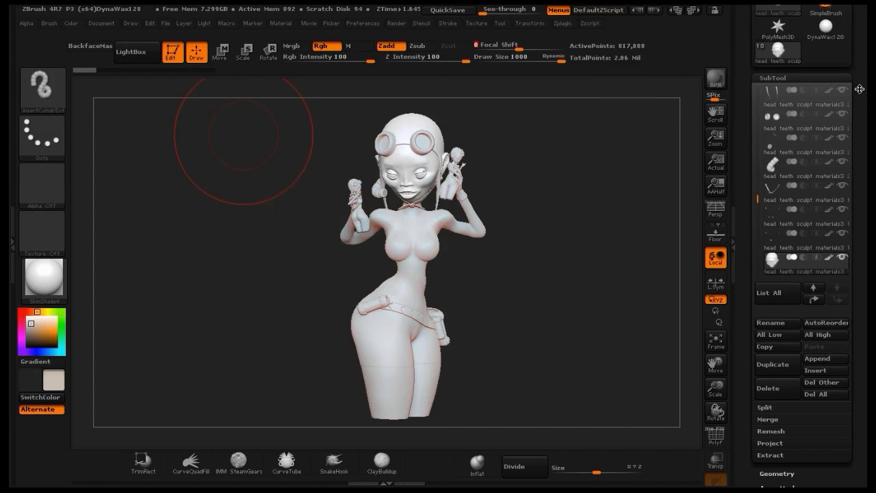
left_click_drag(859, 89, 863, 227)
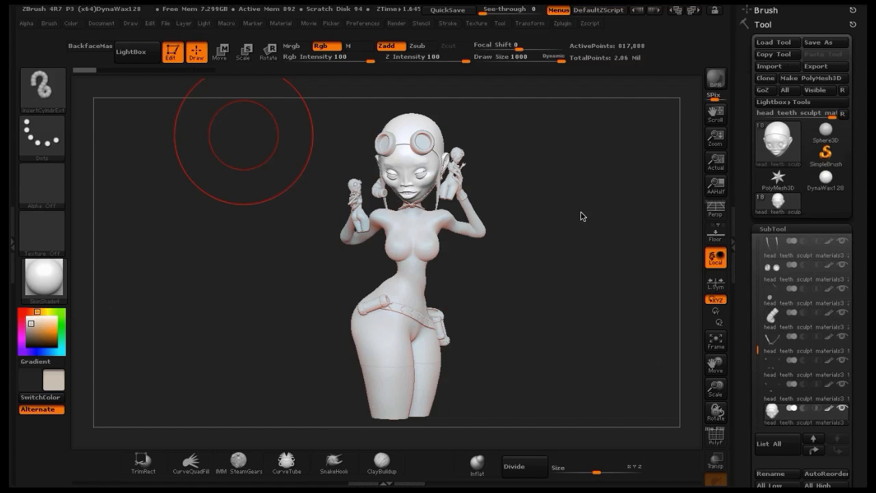
left_click_drag(741, 183, 718, 184)
mouse_move(789, 172)
left_mouse_down()
mouse_move(787, 73)
mouse_move(789, 155)
mouse_move(834, 176)
left_mouse_up()
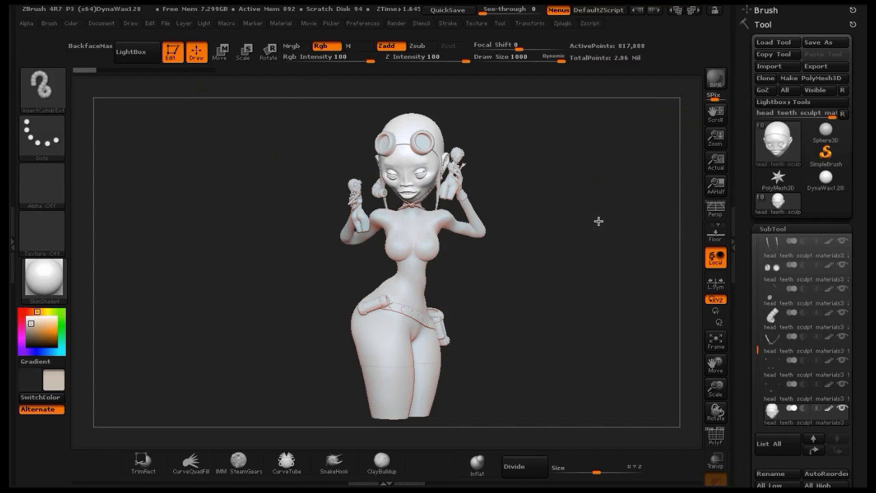
mouse_move(598, 221)
left_mouse_down()
mouse_move(565, 225)
mouse_move(612, 209)
mouse_move(587, 214)
mouse_move(595, 221)
left_mouse_up()
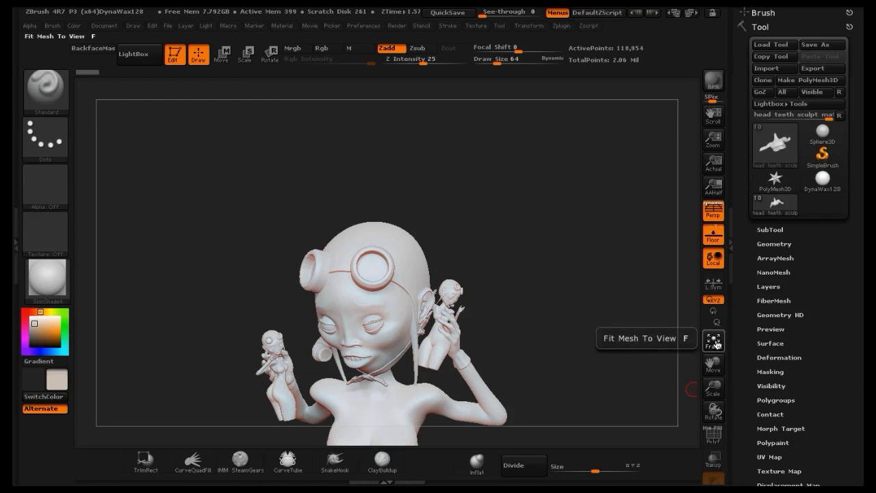
Fit the whole figure in the view and turn off perspective distortion and the floor grid.
left_click(712, 340)
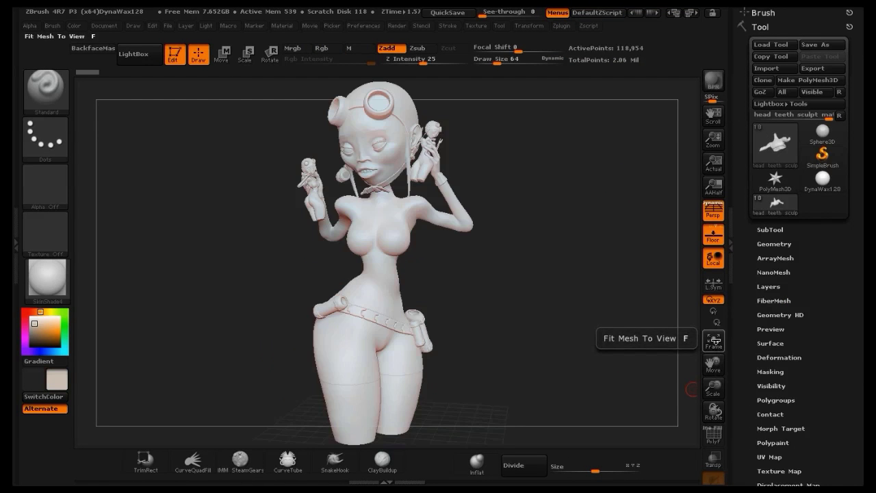
left_click_drag(594, 332, 598, 333)
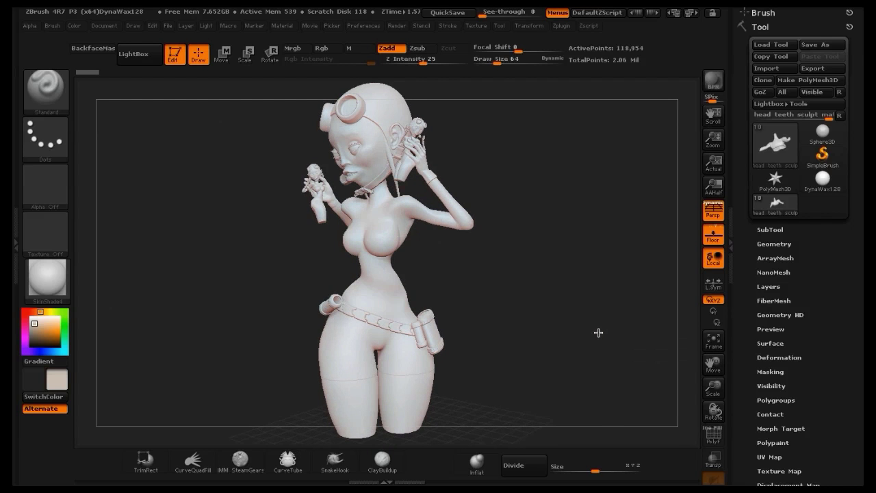
left_click(713, 210)
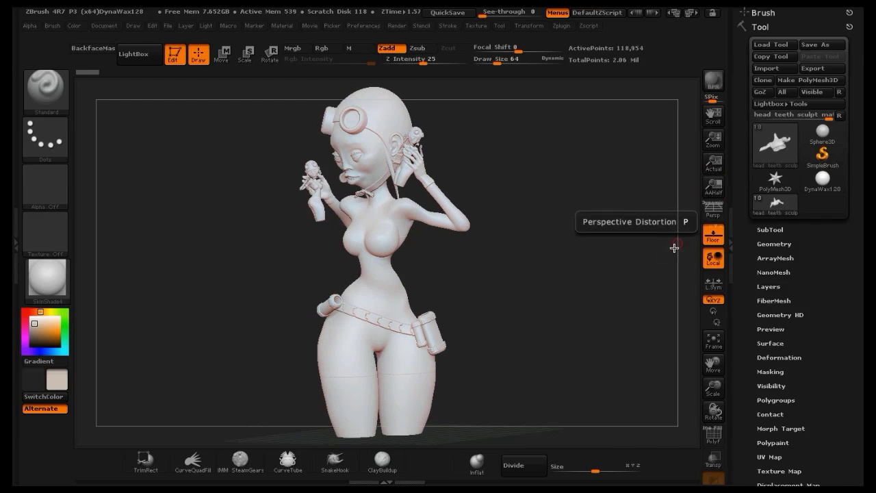
left_click(713, 236)
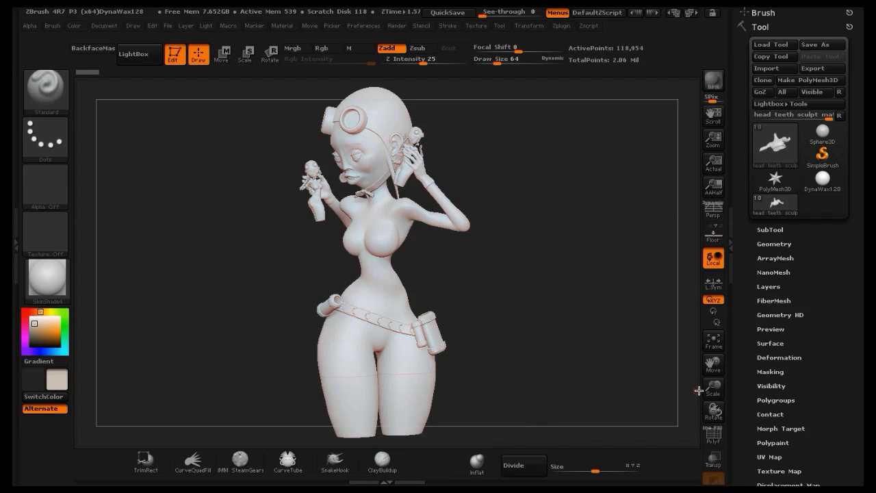
Examine the figure at a smaller scale from several angles, snap it to an upright front view and center it on the canvas.
mouse_move(712, 390)
left_mouse_down()
mouse_move(698, 393)
mouse_move(696, 385)
left_mouse_up()
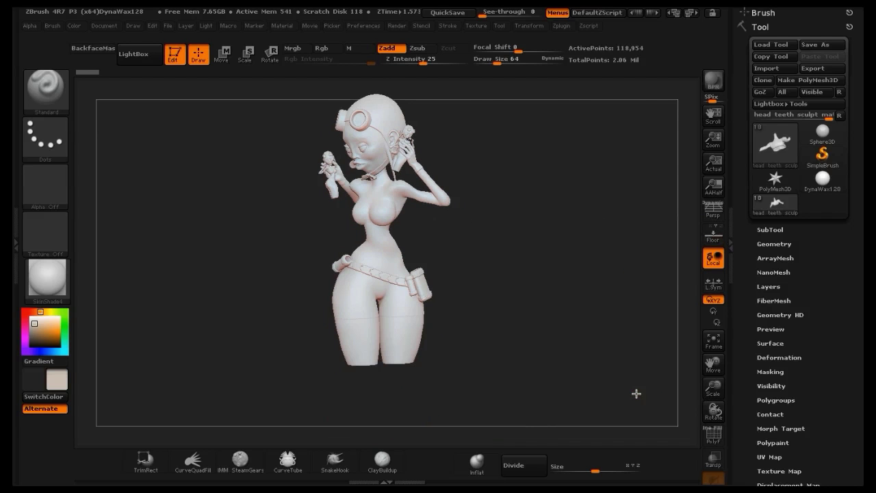
left_click_drag(635, 393, 645, 360)
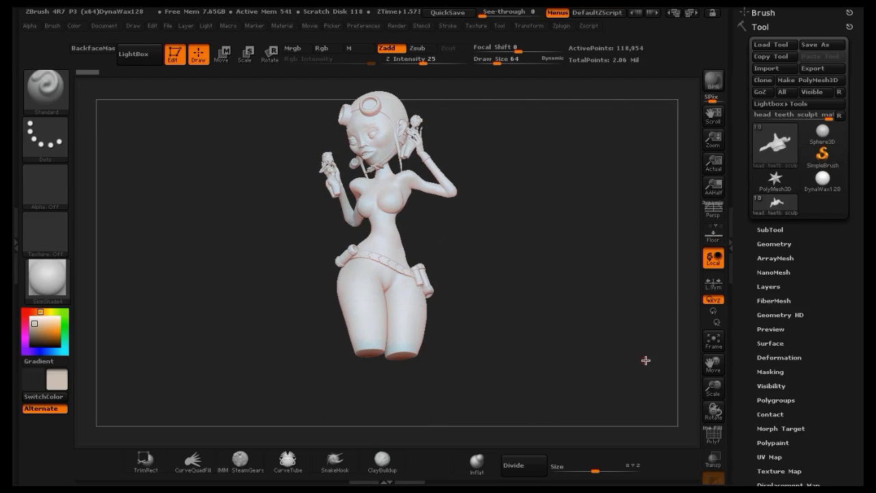
key("shift")
mouse_move(604, 258)
left_mouse_down()
mouse_move(609, 299)
mouse_move(521, 259)
left_mouse_up()
key("shift")
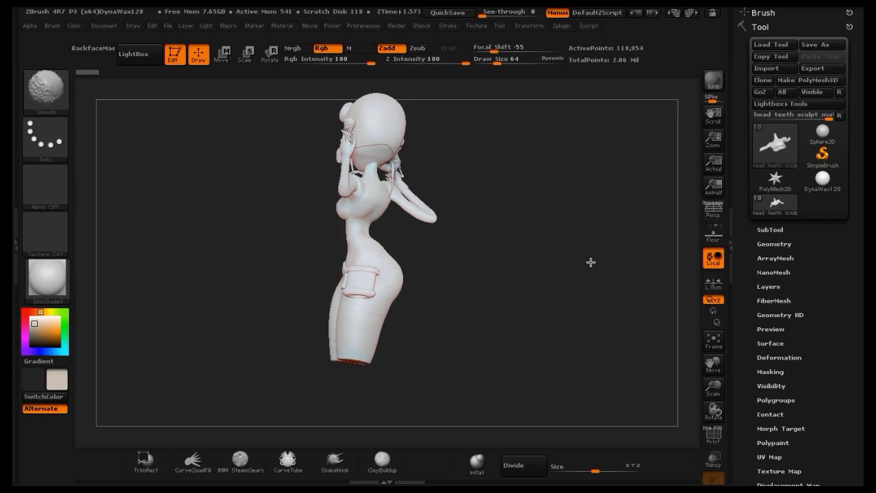
left_click_drag(591, 262, 590, 260, "shift")
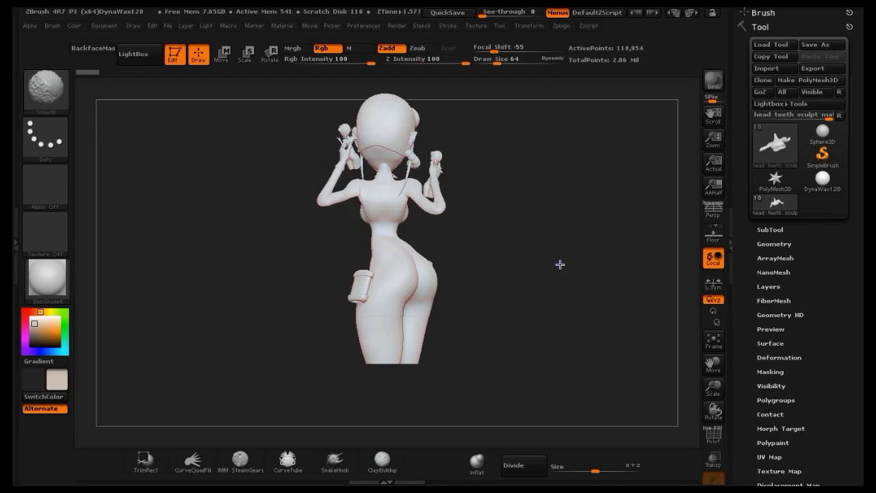
left_click_drag(584, 278, 654, 365)
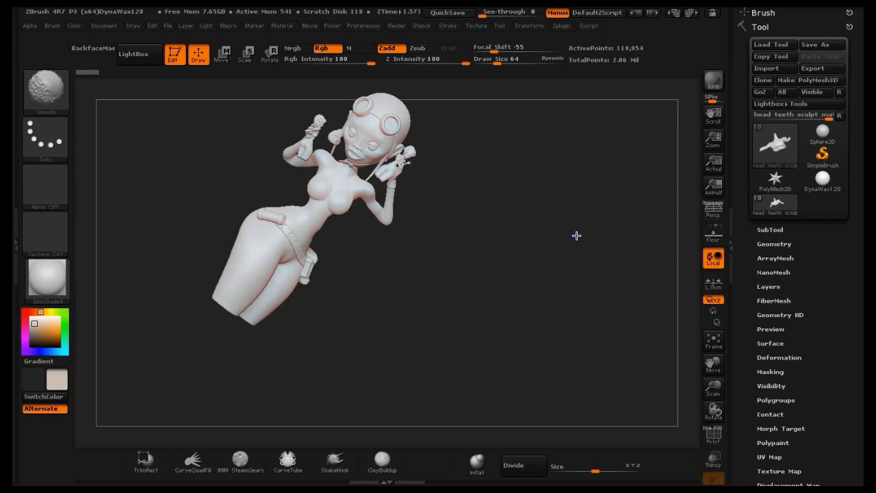
left_click_drag(575, 235, 587, 278, "shift")
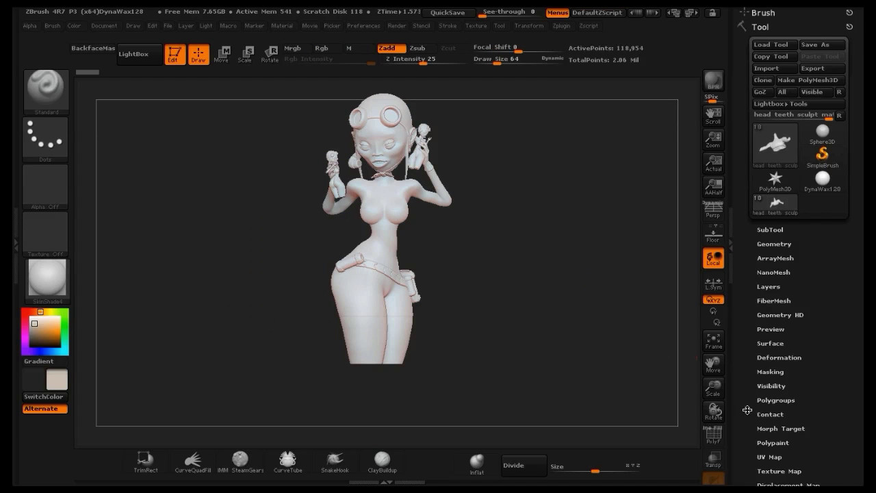
left_click_drag(712, 364, 730, 395)
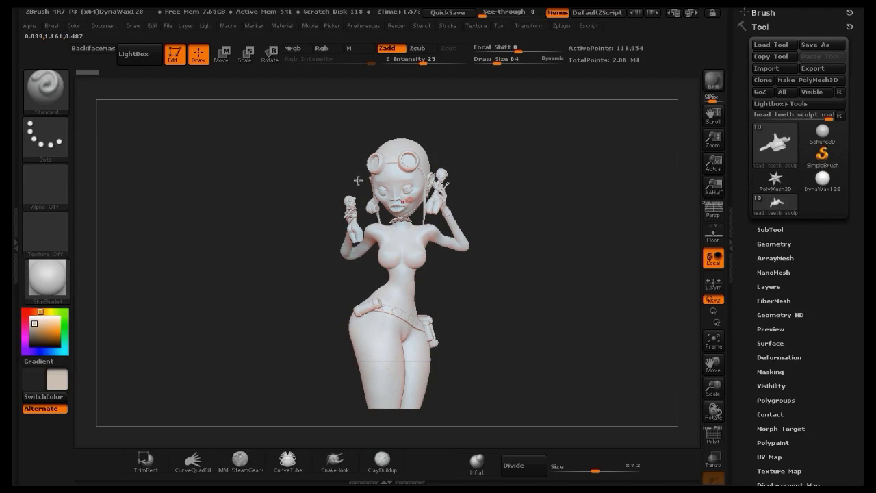
Apply the a_grey_metal material from the LightBox material library to the figure.
left_click(147, 60)
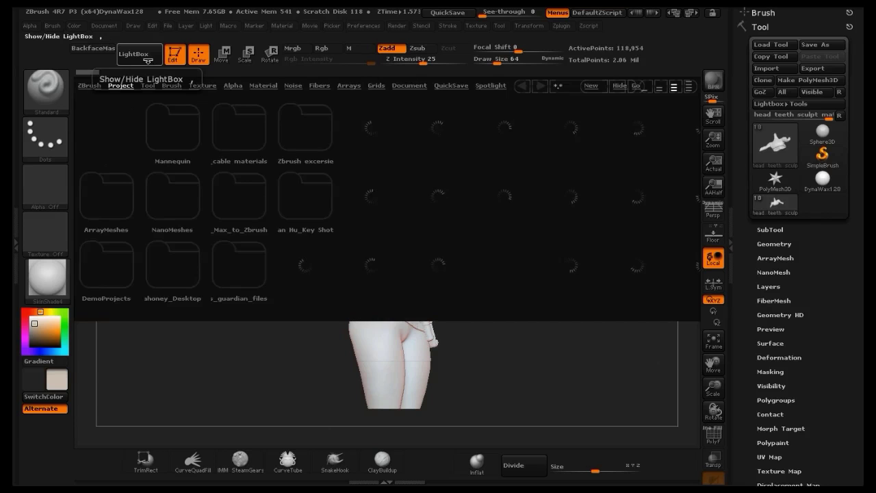
left_click(265, 85)
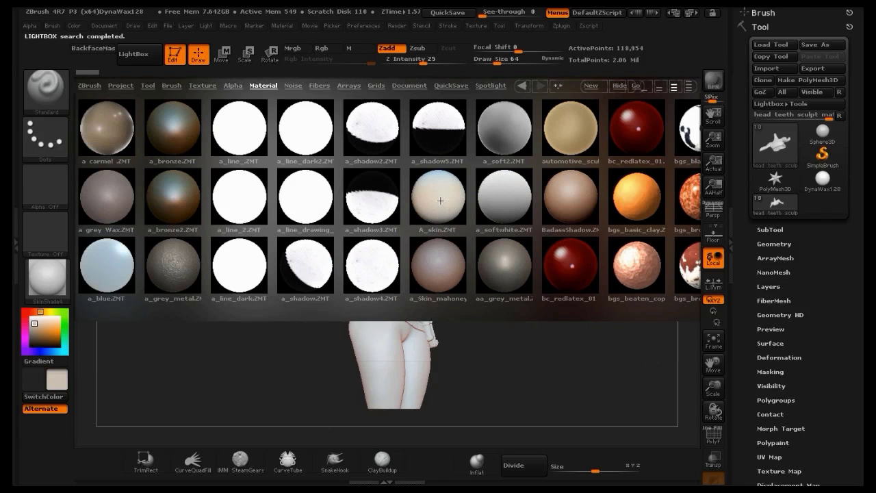
double_click(190, 262)
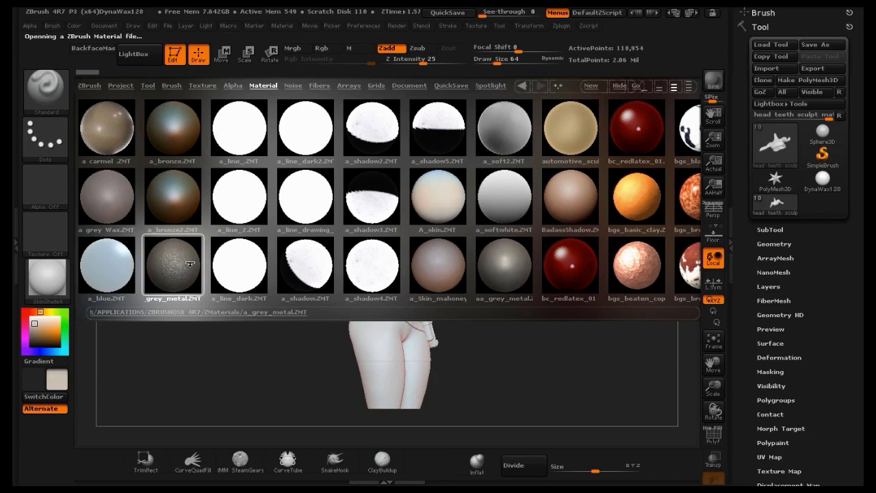
left_click(144, 61)
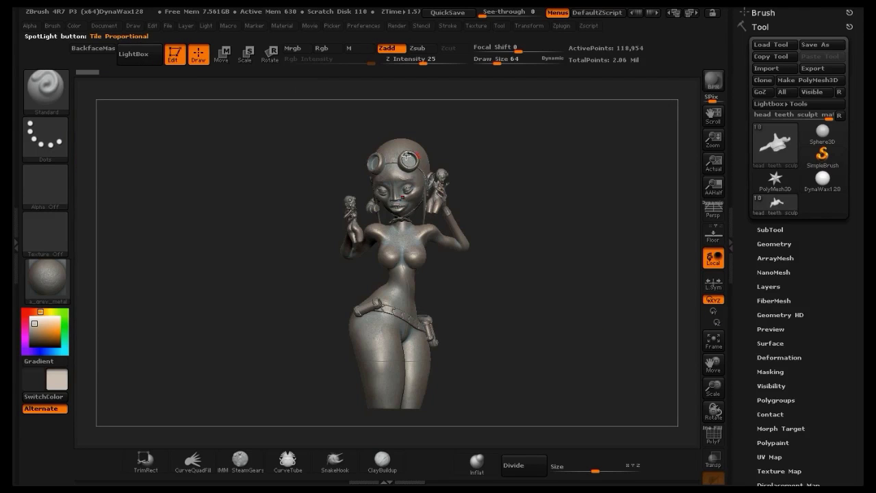
Expand the SubTool list and apply the a_softwhite material from LightBox to the figure.
left_click(780, 228)
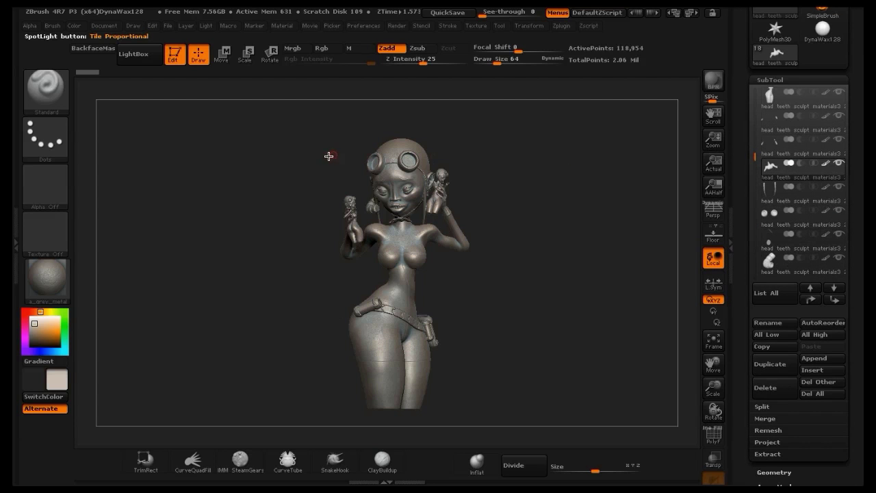
left_click(131, 54)
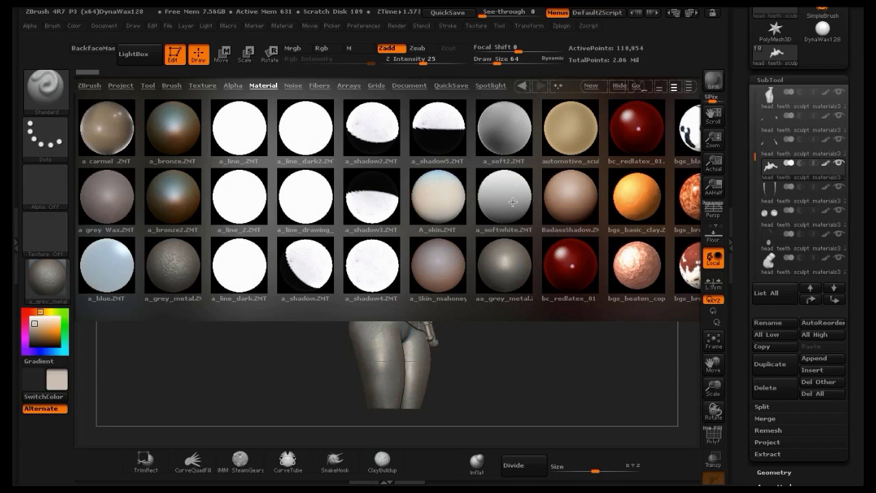
double_click(513, 201)
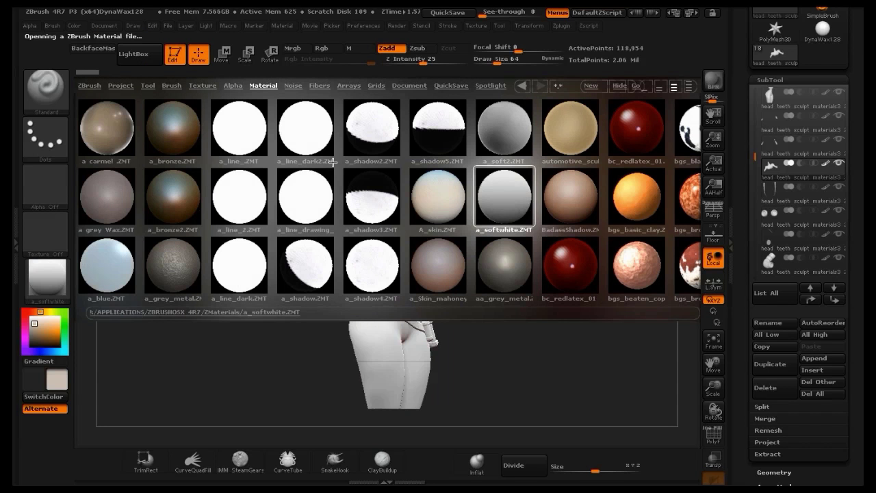
left_click(154, 56)
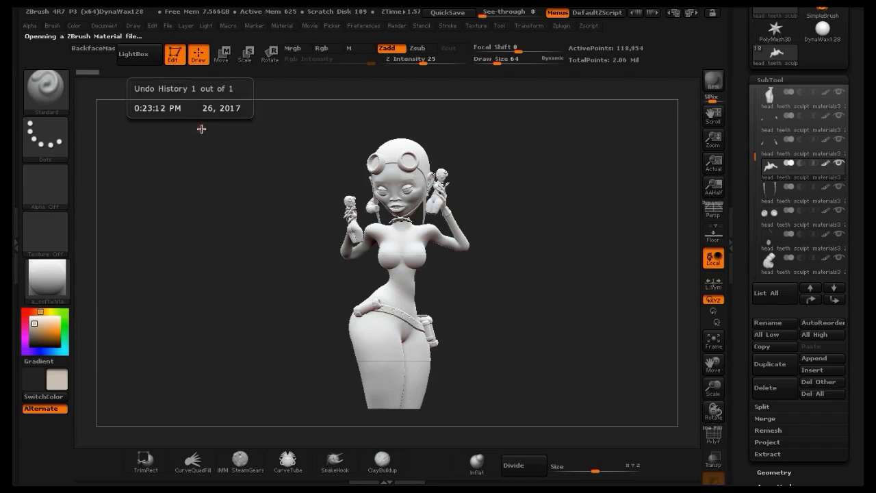
Apply the bc_redlatex_01 material from the LightBox library to the figure and hide LightBox.
left_click(141, 54)
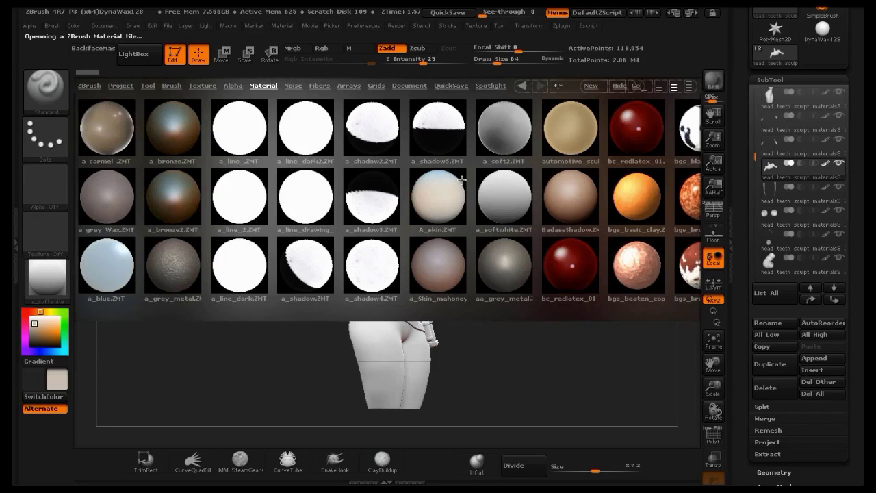
double_click(629, 163)
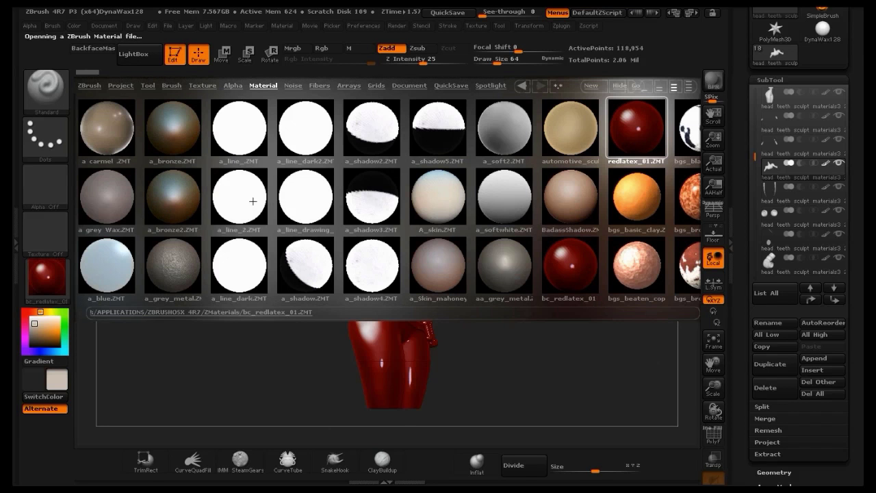
left_click(129, 54)
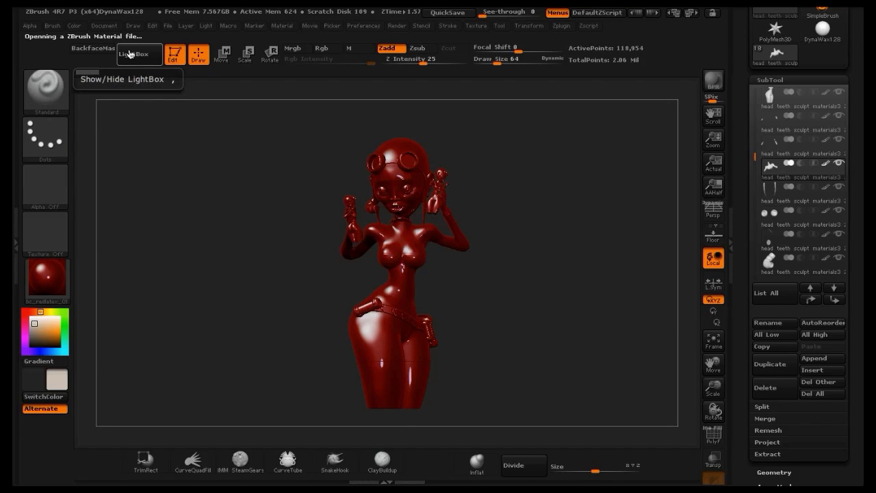
Reduce LightBox to a single row of small thumbnails, apply the a_bronze material to the figure and make a BPR render.
left_click(129, 54)
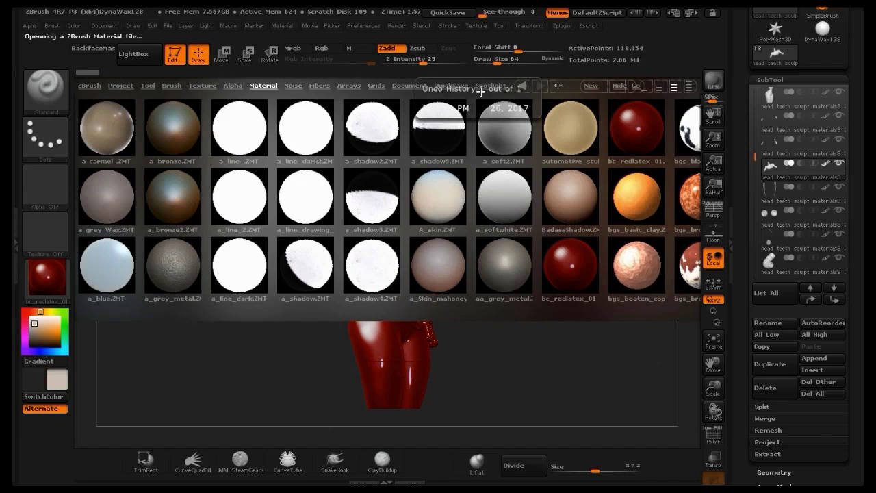
left_click(646, 89)
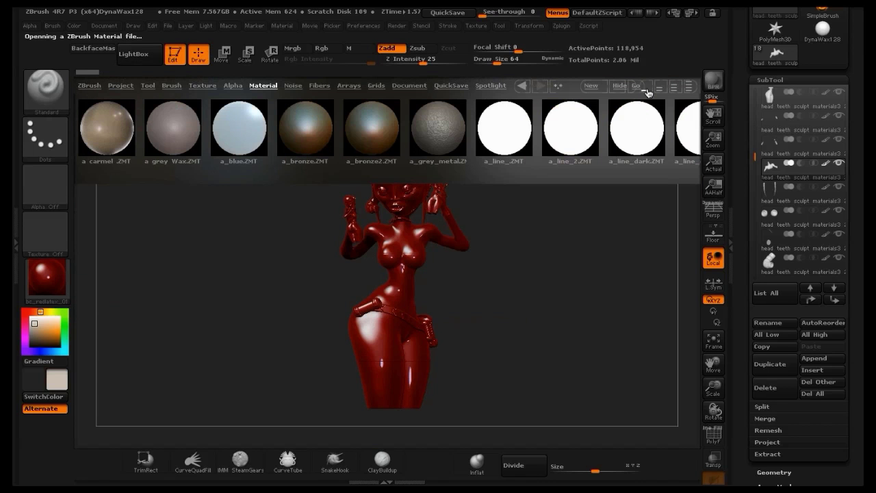
left_click(630, 175, "ctrl")
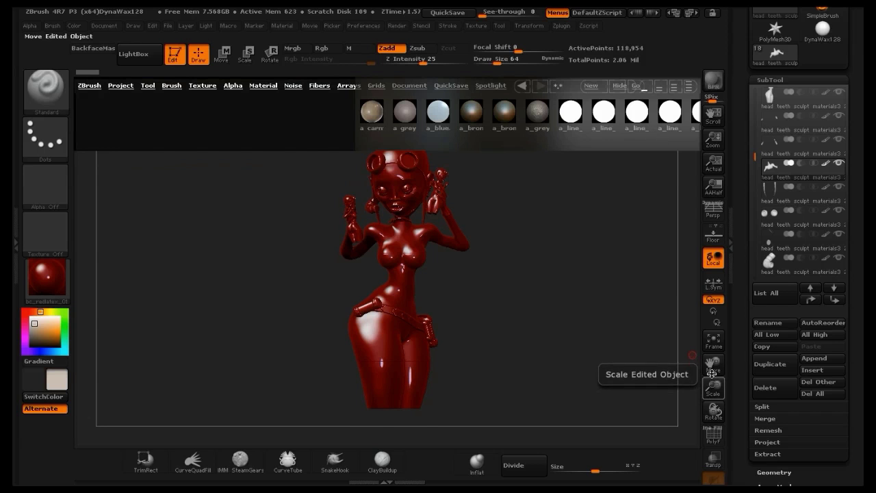
left_click_drag(712, 364, 722, 384)
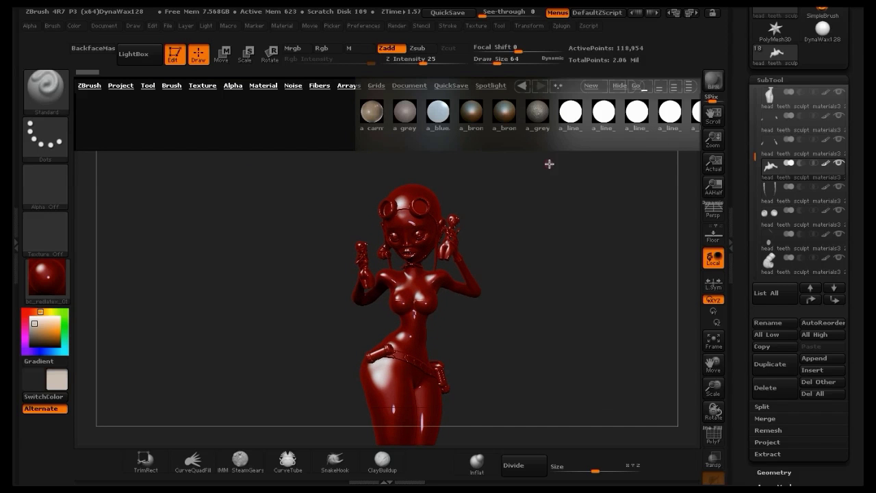
double_click(476, 119)
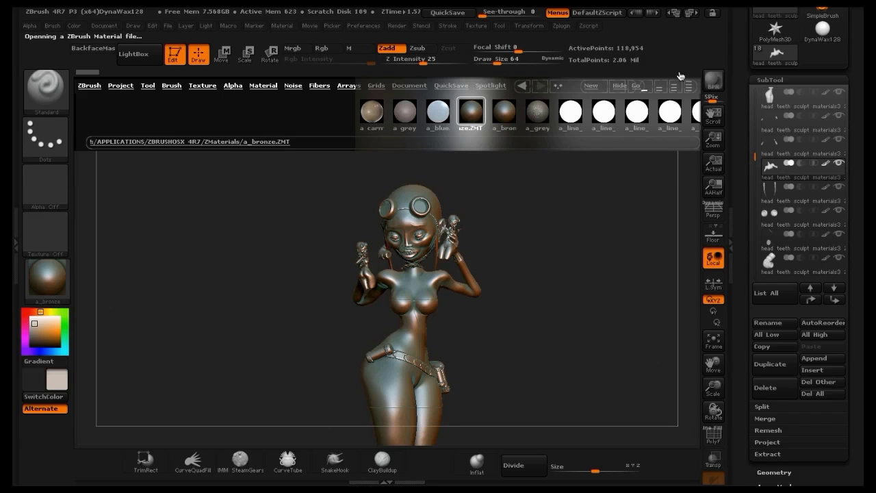
left_click(713, 80)
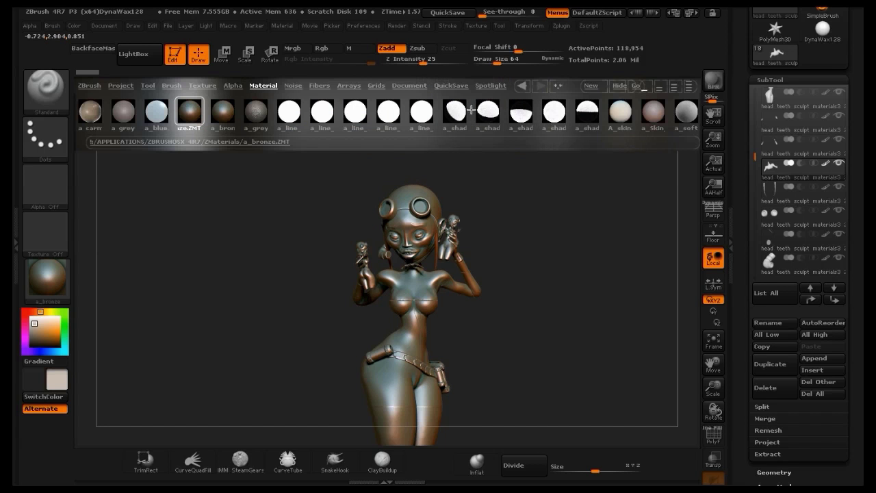
Browse further through the LightBox materials, apply bs_vertigris_01 to the figure and make a BPR render.
left_click_drag(503, 111, 325, 110)
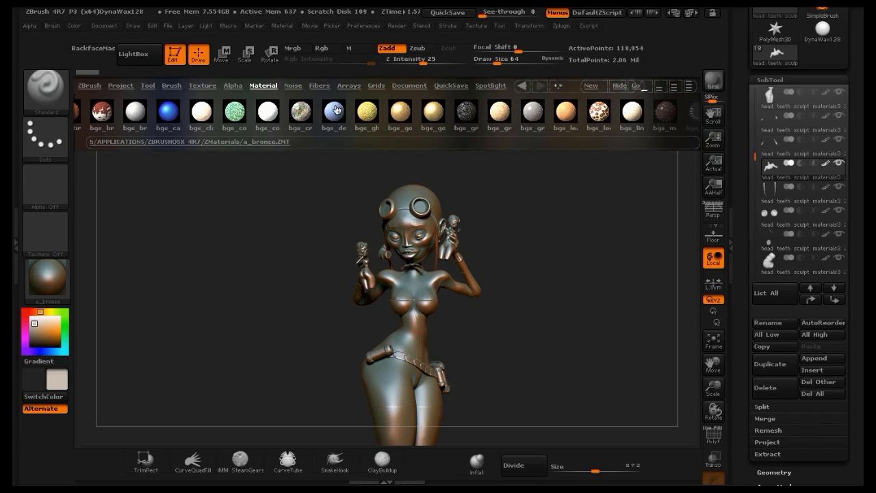
left_click_drag(448, 108, 353, 102)
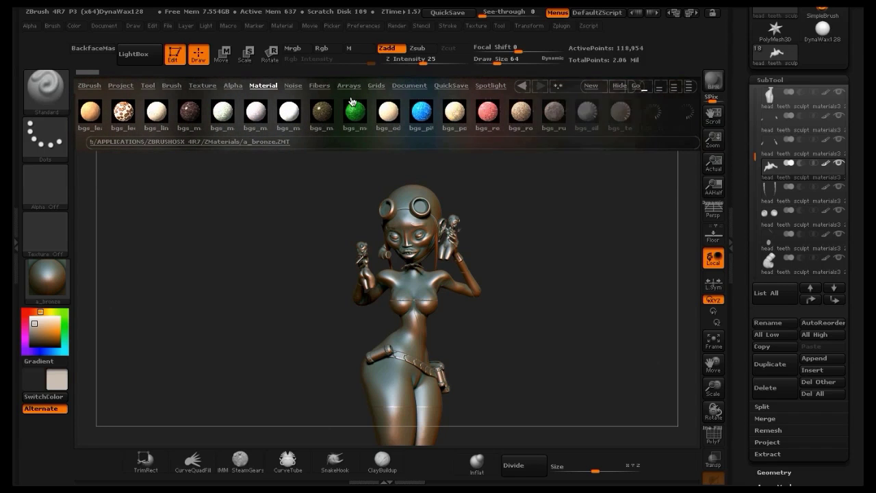
left_click_drag(490, 108, 444, 109)
double_click(465, 111)
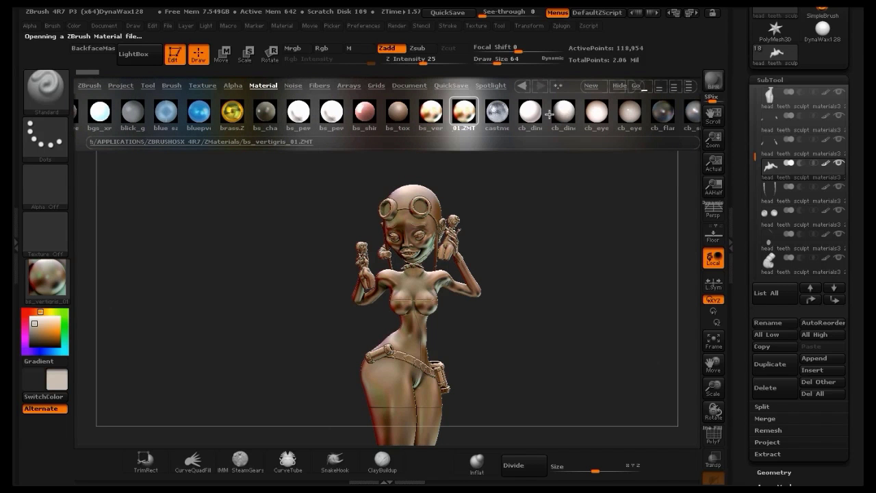
left_click_drag(549, 115, 474, 112)
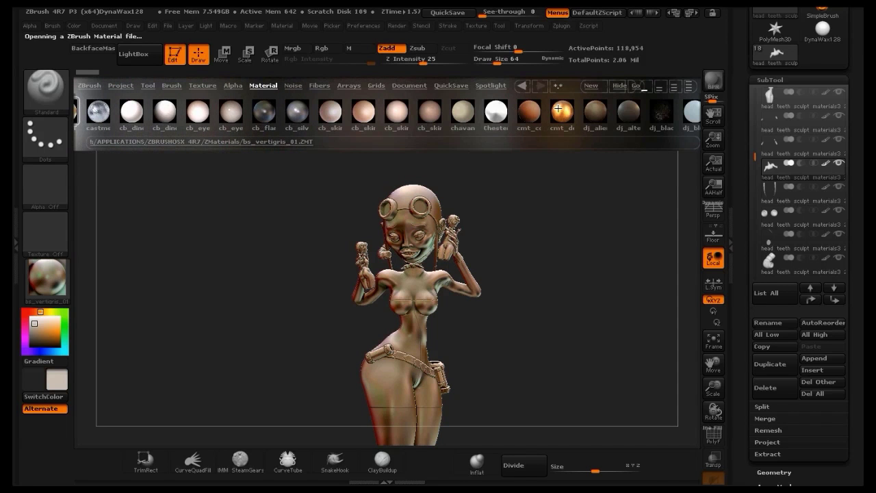
left_click(712, 80)
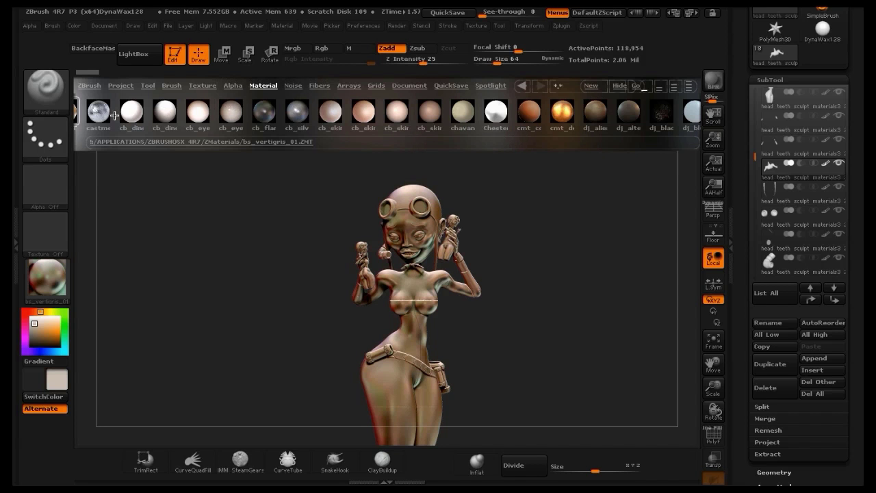
left_click_drag(199, 117, 417, 104)
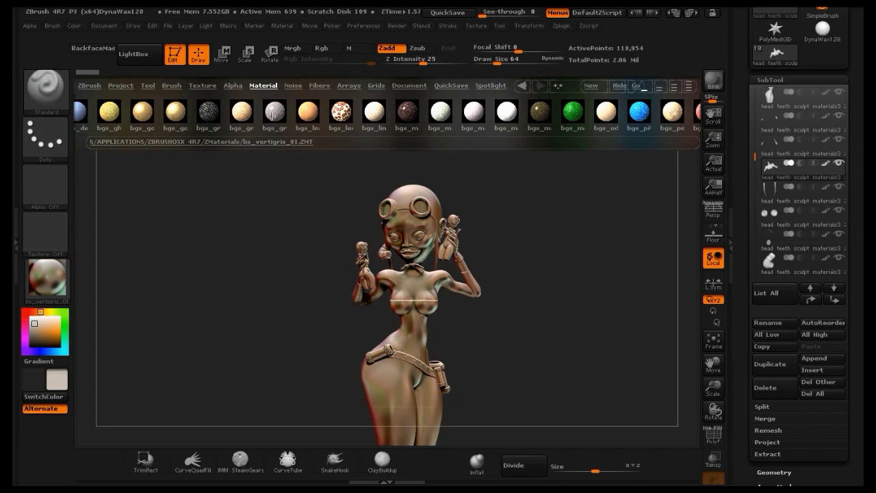
Choose BasicMaterial from the standard materials for the head, hide LightBox and center the figure on the canvas.
left_click(51, 278)
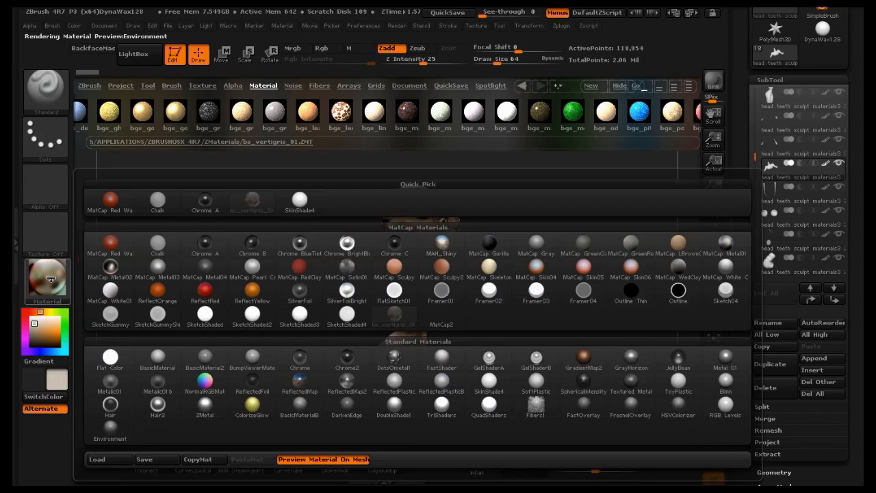
left_click(159, 359)
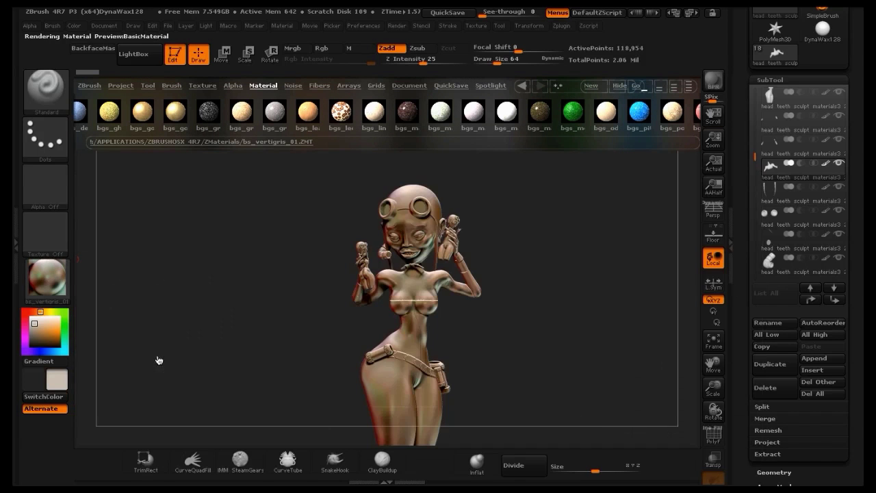
left_click(141, 56)
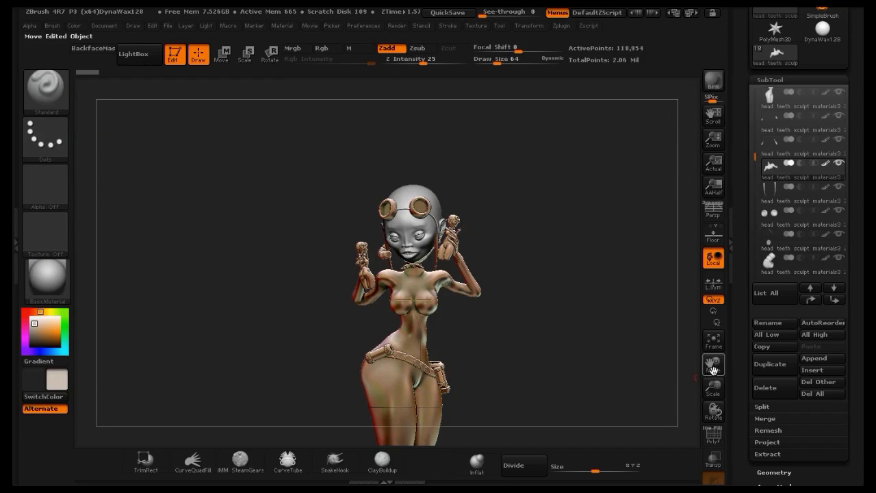
left_click_drag(713, 364, 711, 343)
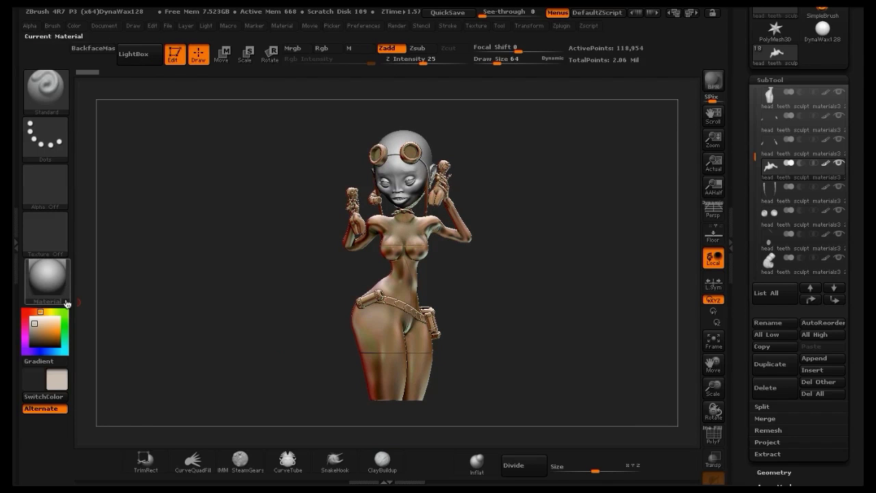
Show LightBox materials in three rows, apply aa_grey_metal to the head and hide LightBox.
left_click(134, 55)
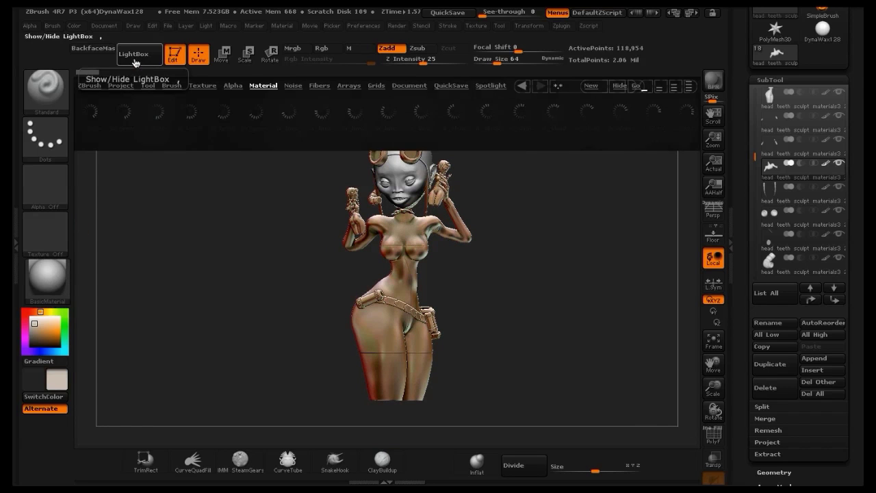
left_click(676, 86)
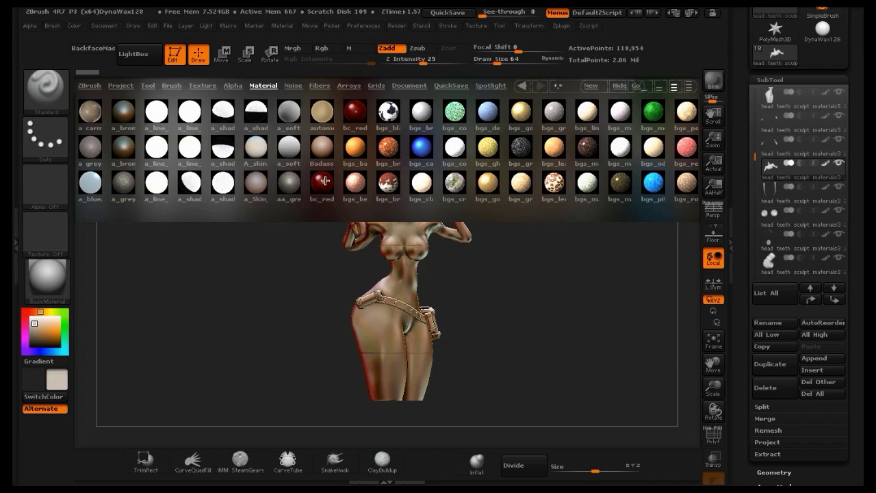
double_click(292, 183)
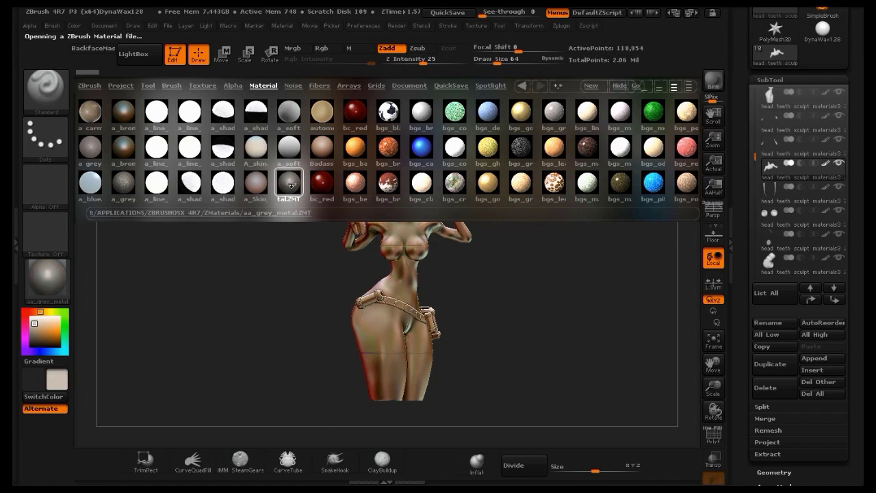
left_click(127, 186)
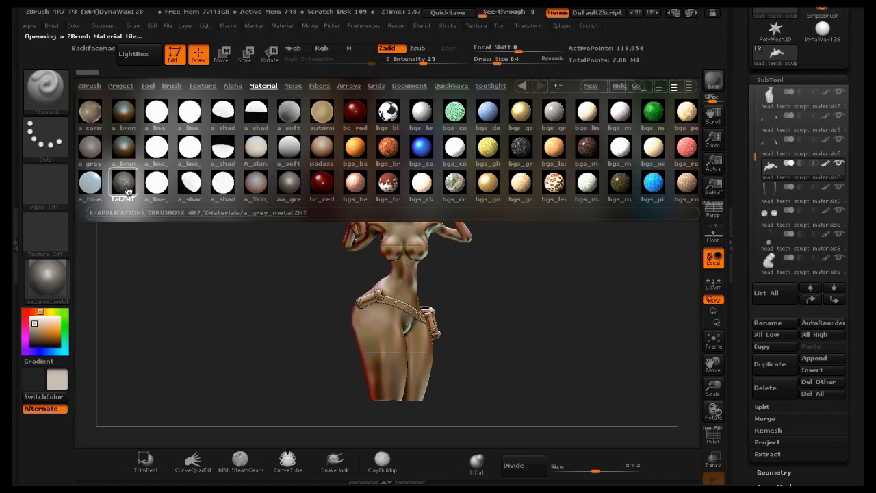
left_click(139, 55)
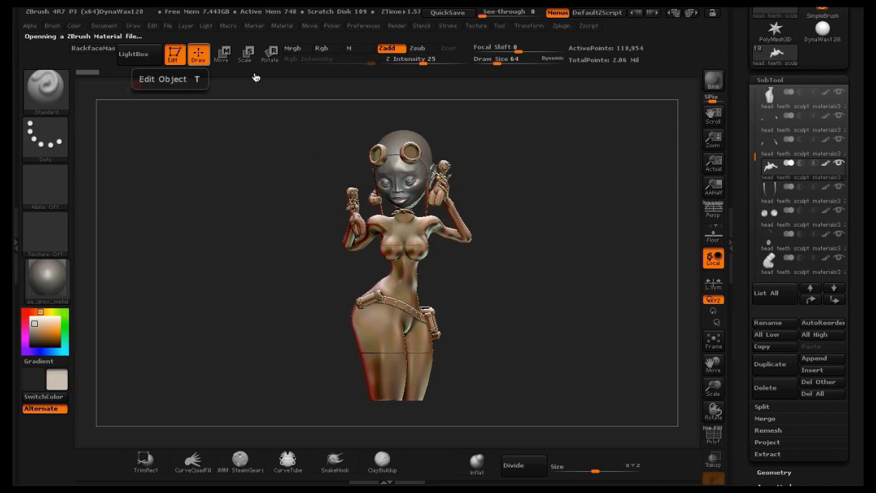
Set the movie source to Doc at Large size and record a turntable of the figure.
mouse_move(541, 156)
left_mouse_down()
mouse_move(563, 164)
mouse_move(539, 163)
left_mouse_up()
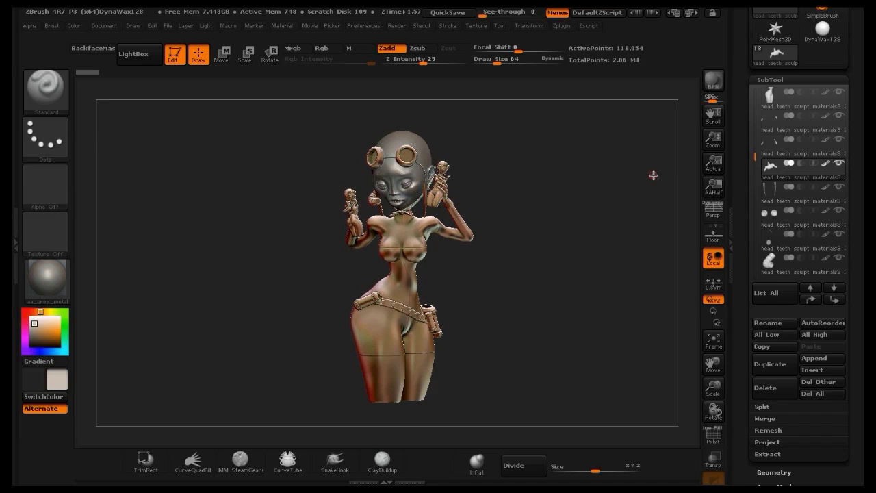
left_click(310, 26)
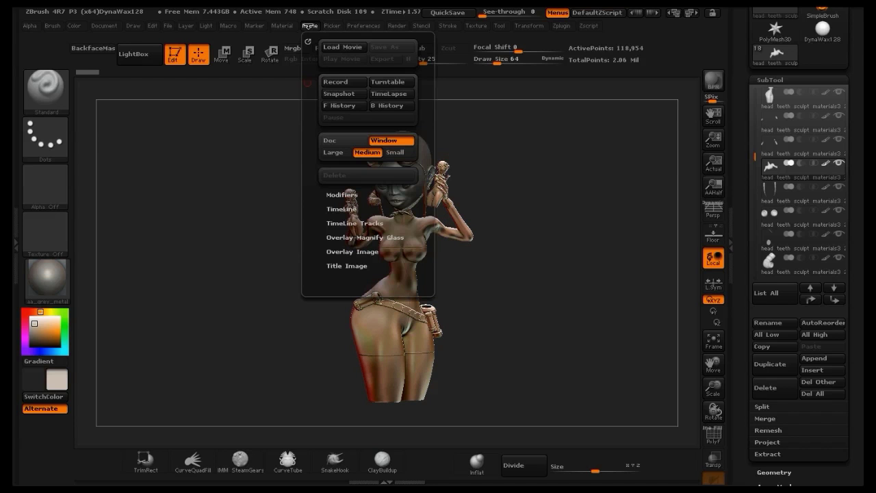
left_click(334, 140)
left_click(334, 151)
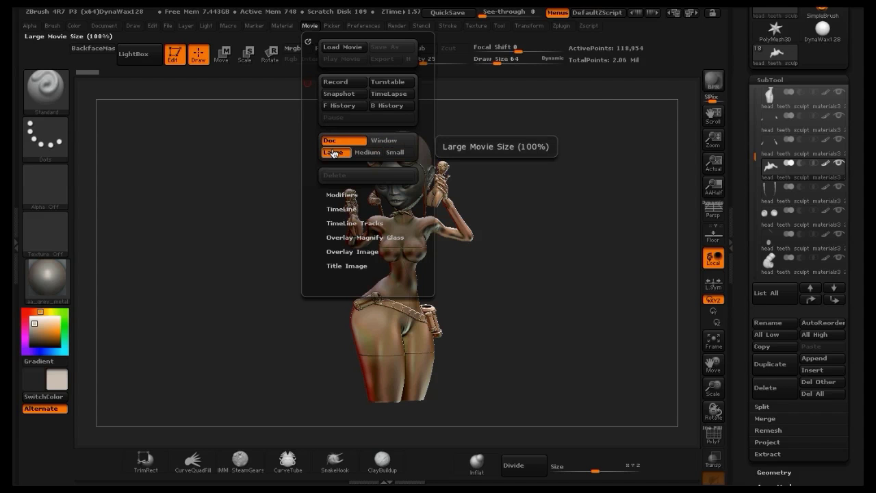
left_click(394, 83)
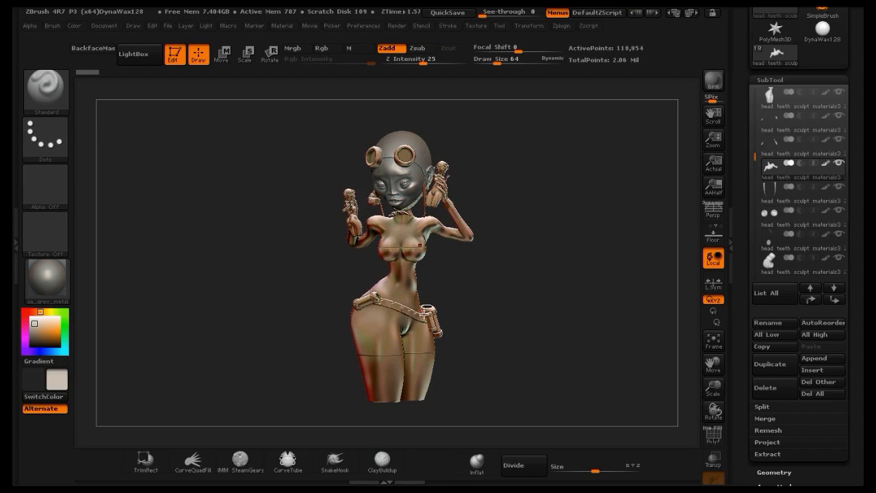
Make a BPR render of the figure, return to the normal preview and play the recorded turntable movie.
left_click(708, 82)
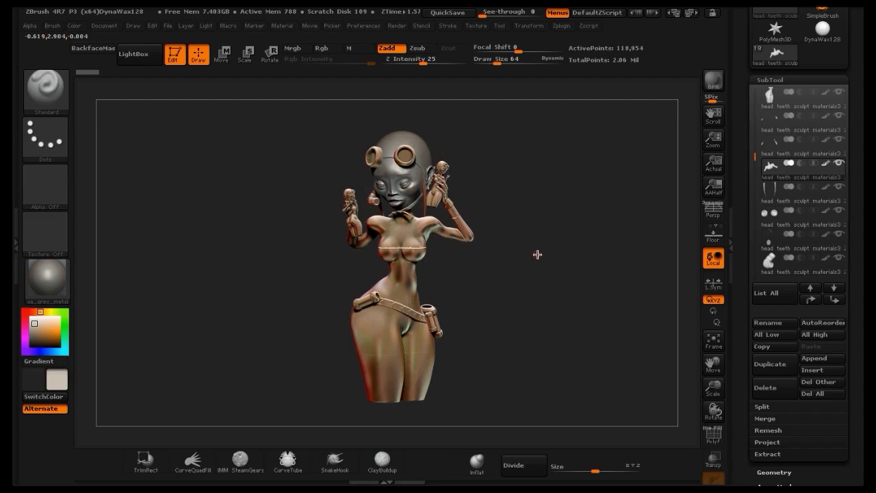
key("ctrl+z")
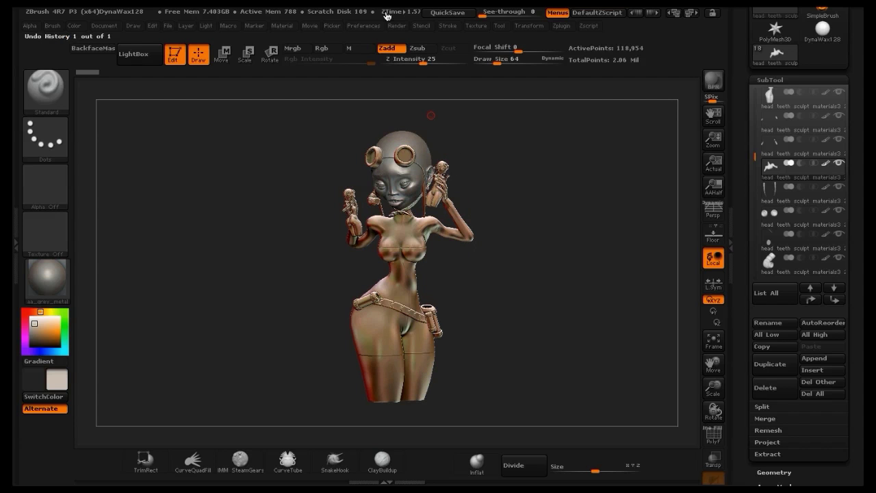
left_click(310, 26)
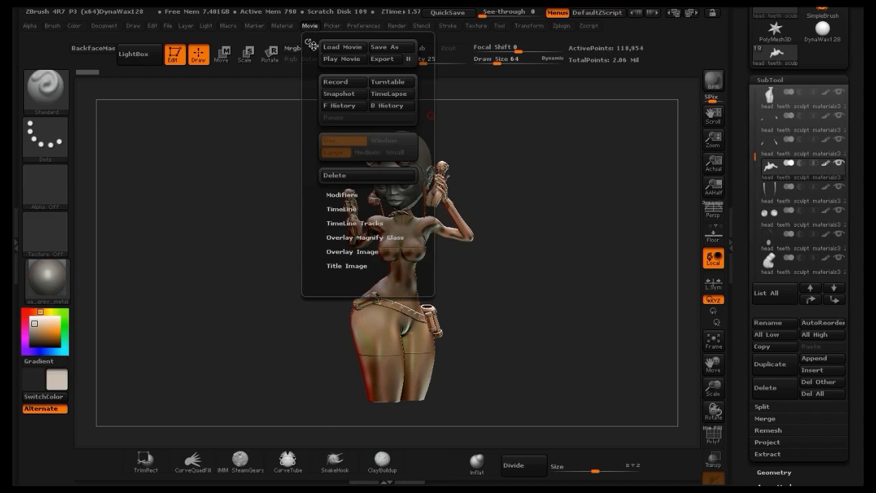
left_click(336, 60)
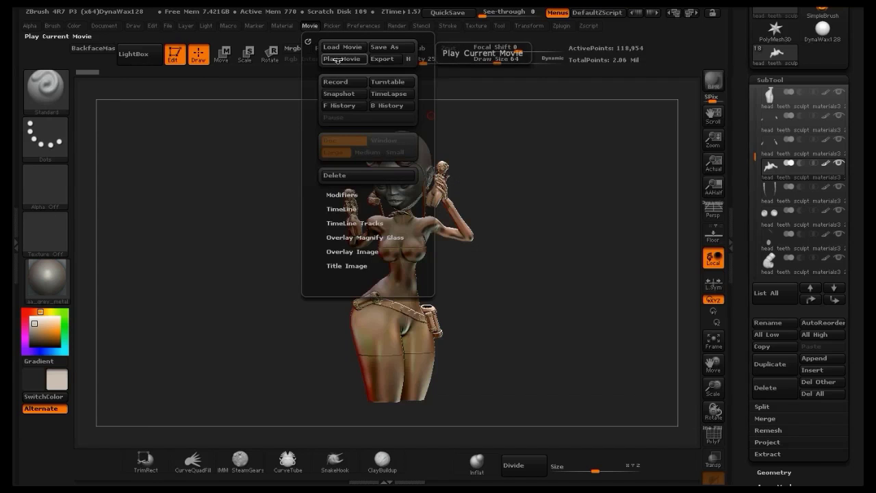
Set the movie title image's fade-in and fade-out times to 0 and the overlay image opacity to 0.
left_click(343, 266)
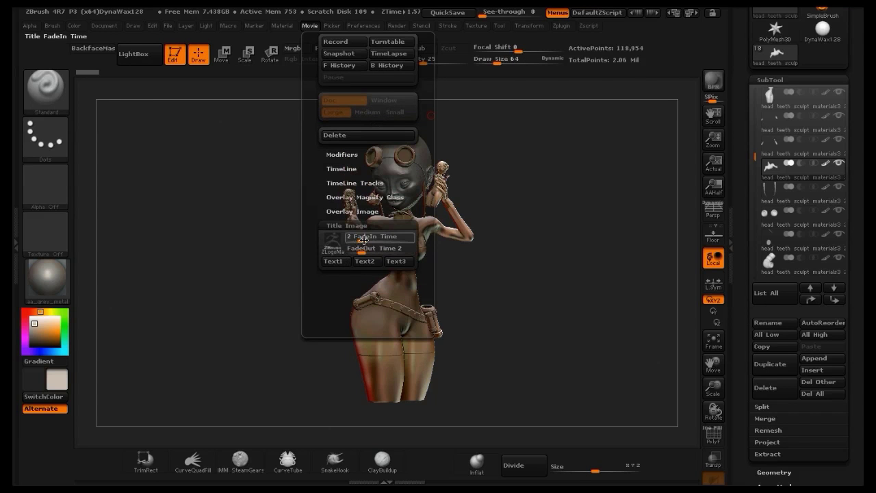
left_click_drag(361, 252, 338, 239)
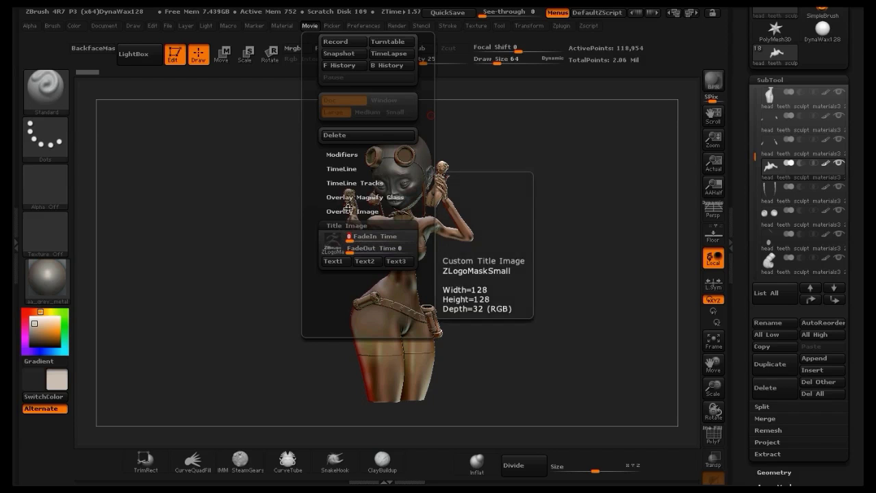
left_click(348, 211)
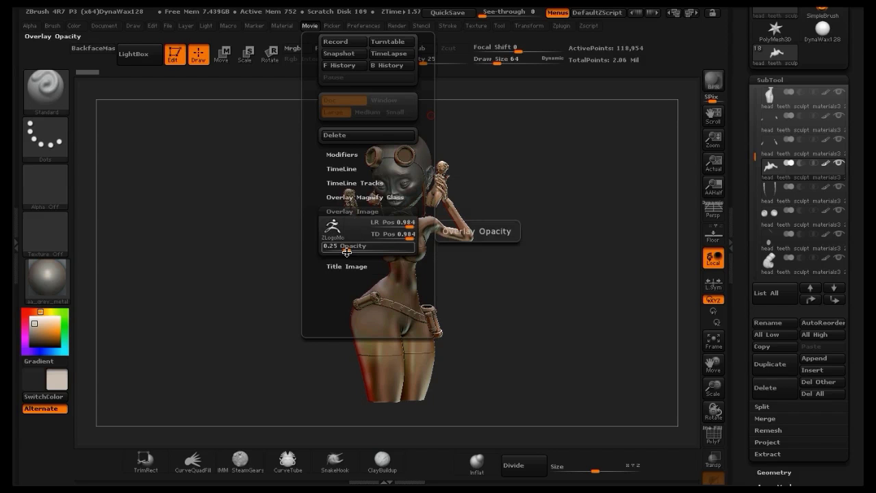
left_click_drag(347, 254, 318, 247)
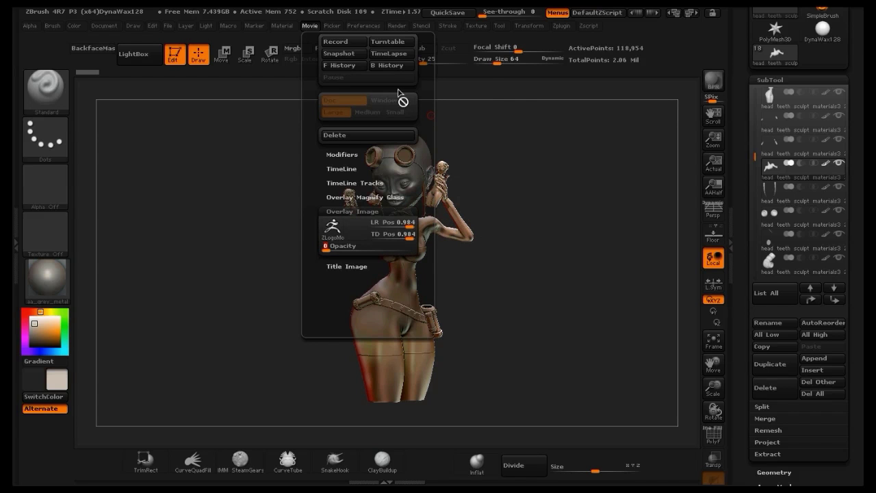
Play the current turntable movie.
left_click_drag(429, 82, 430, 133)
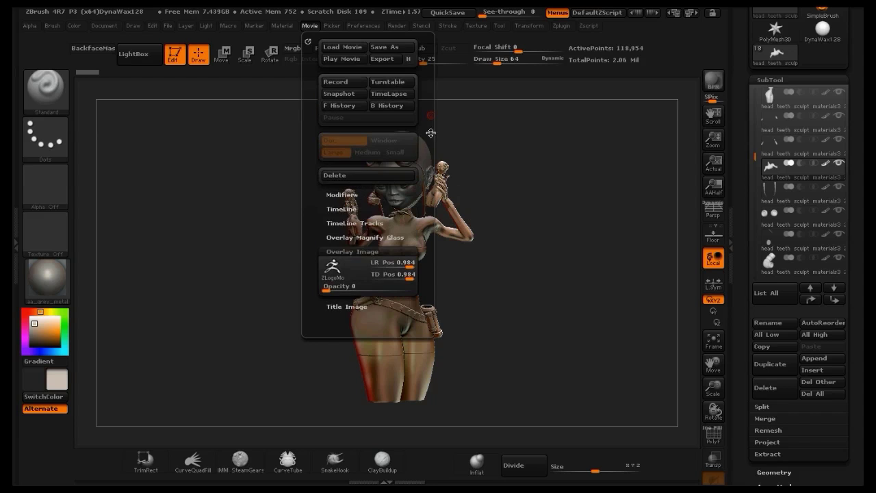
left_click(373, 26)
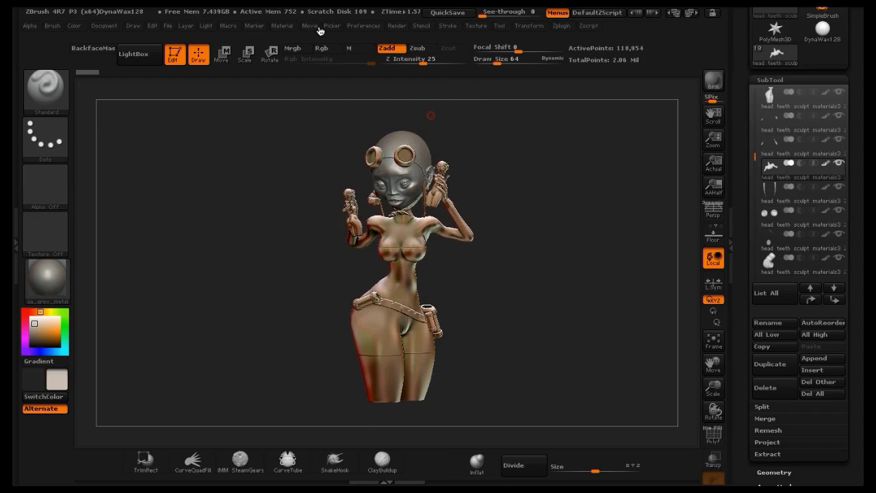
left_click(311, 26)
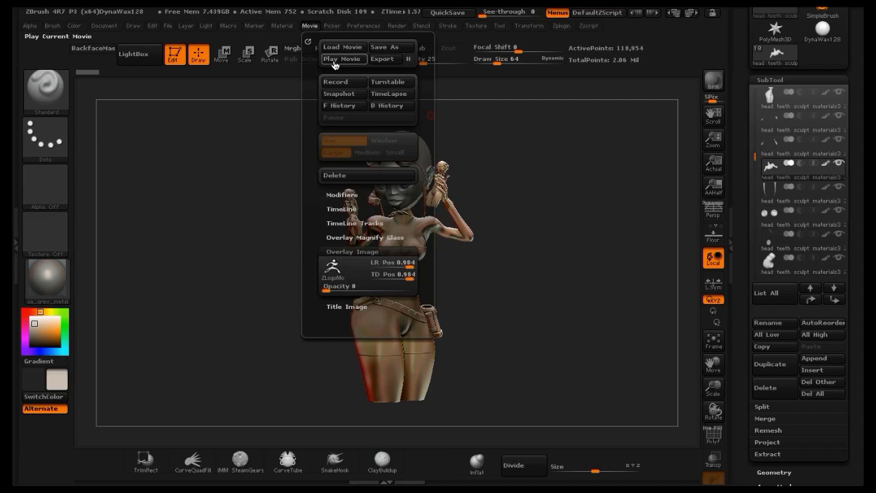
left_click(331, 59)
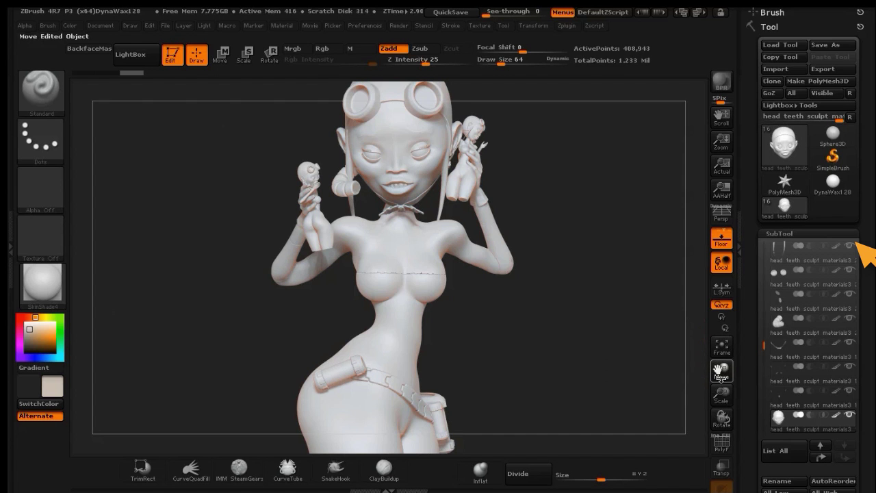
Duplicate the head subtool.
left_click_drag(720, 371, 722, 381)
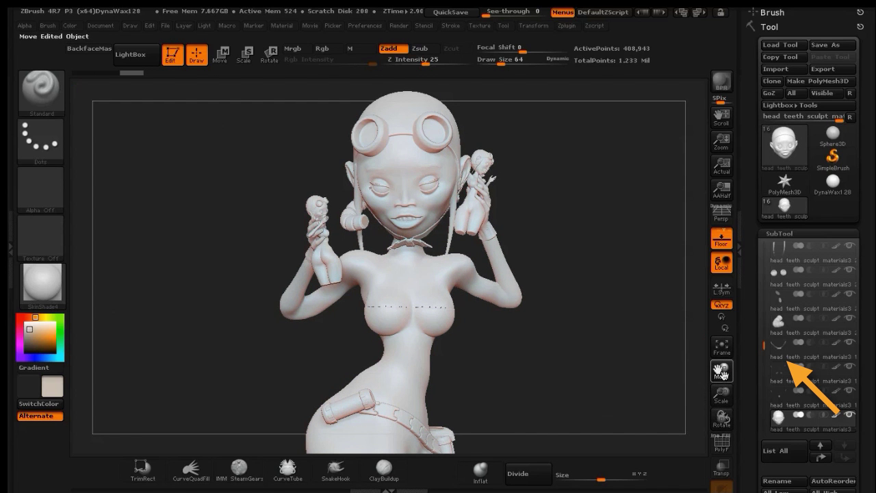
left_click_drag(722, 372, 722, 376)
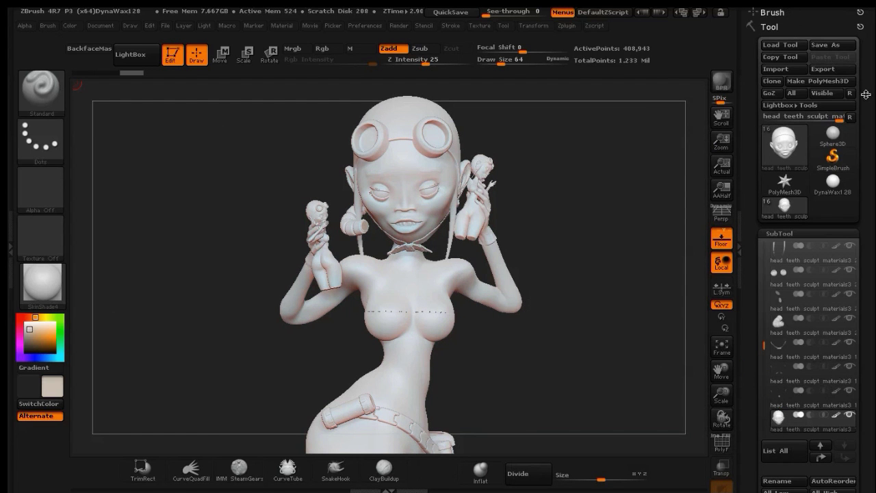
scroll(807, 206, "down", 5)
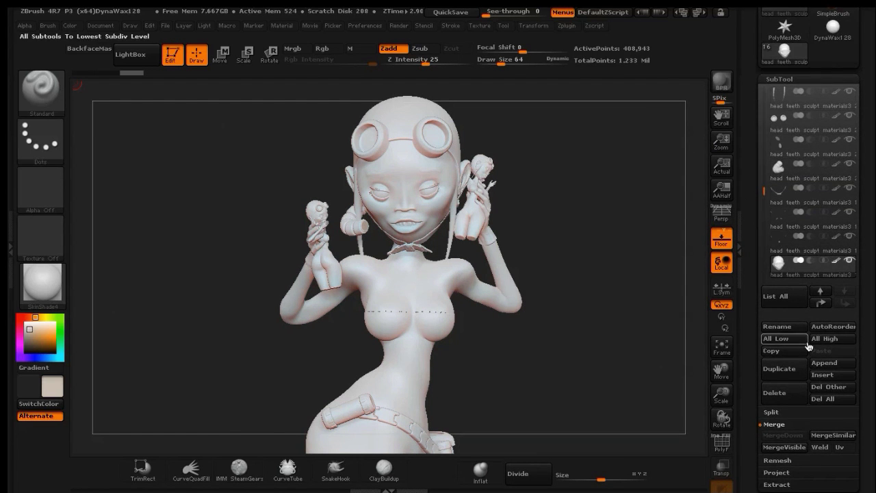
left_click(780, 368)
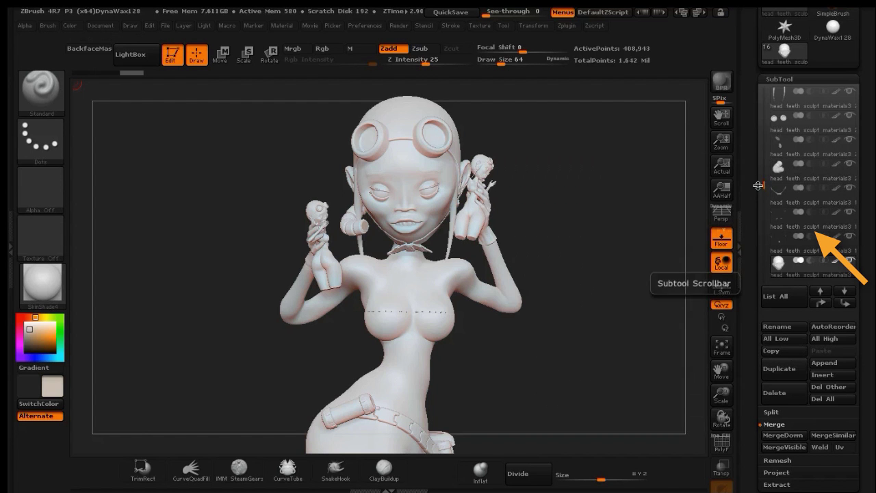
Hide the duplicate head and all other subtools so only the selected original head is shown.
left_click_drag(758, 185, 763, 200)
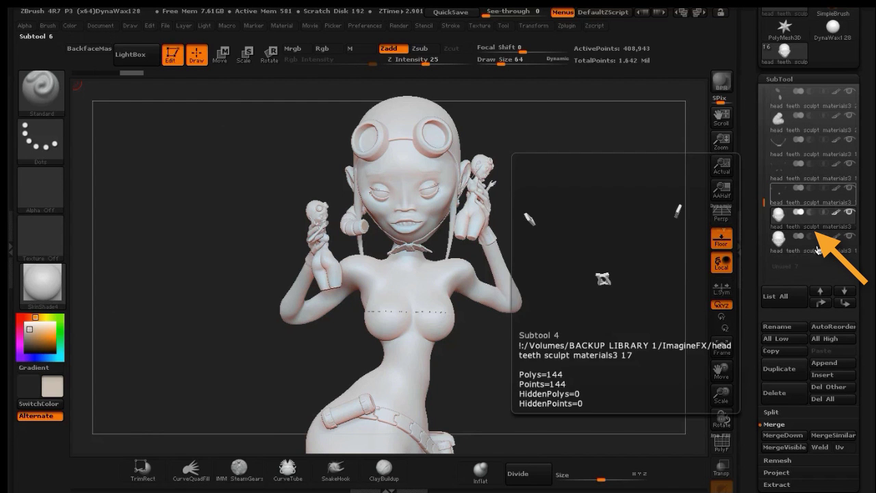
mouse_move(844, 245)
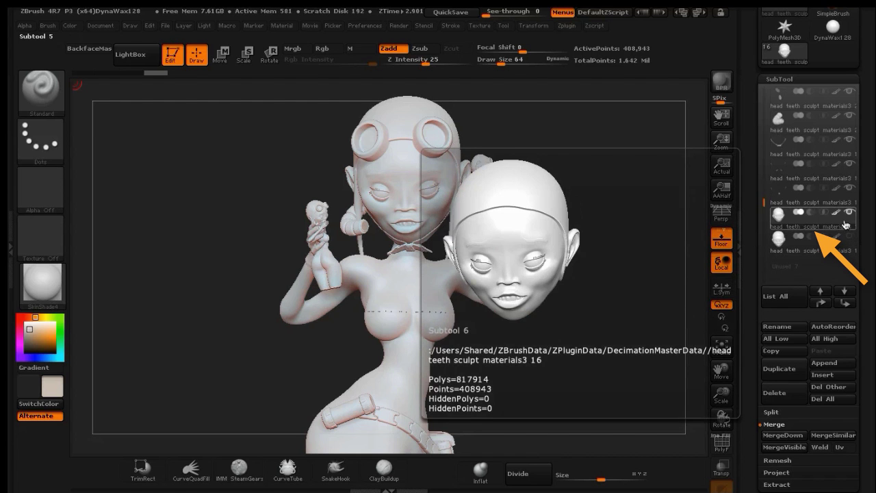
left_click(850, 213, "shift")
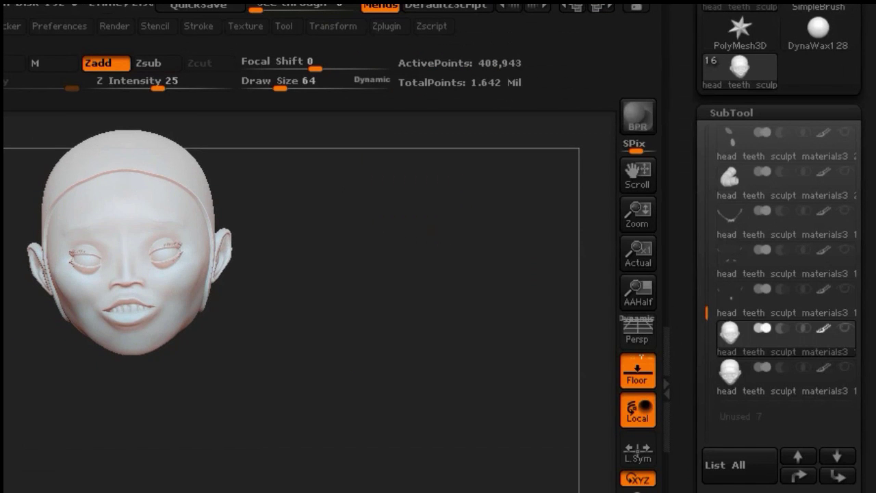
Cut away the half of the original head on the viewer's right along the face's centre line with the TrimRect brush.
left_click_drag(455, 374, 454, 469, "alt")
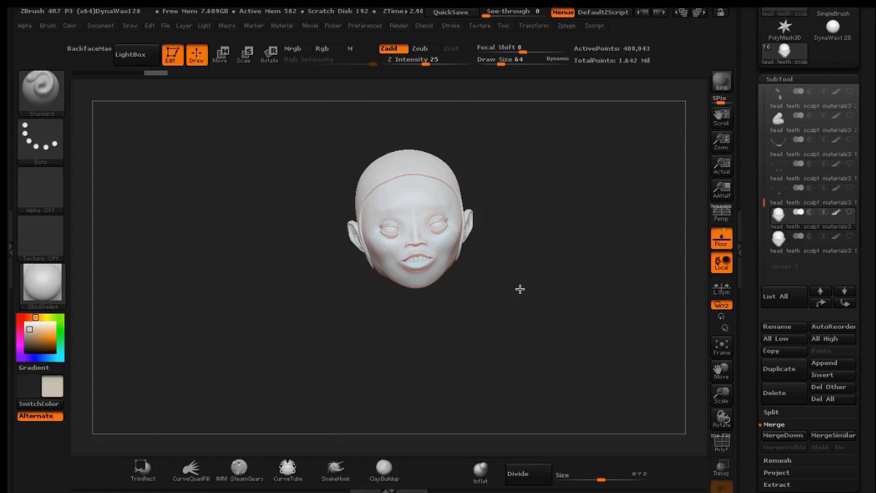
left_click_drag(520, 289, 516, 212)
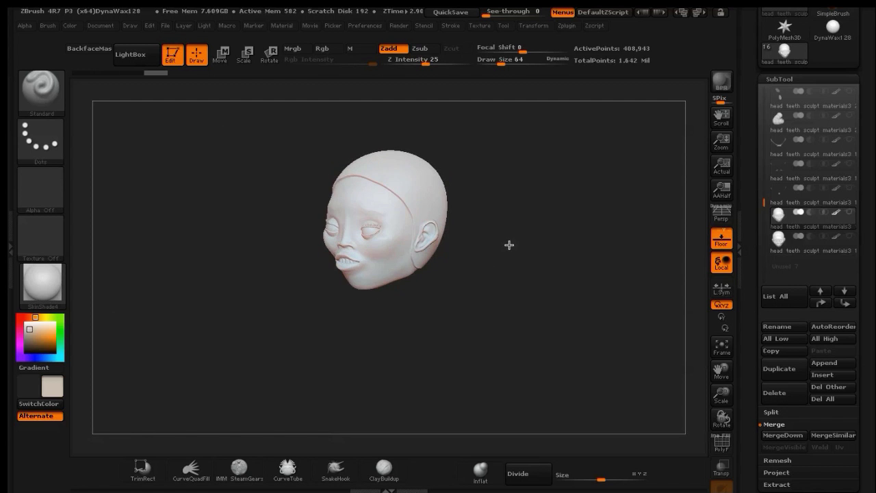
mouse_move(509, 244)
left_mouse_down()
mouse_move(534, 250)
mouse_move(500, 234)
mouse_move(505, 228)
left_mouse_up()
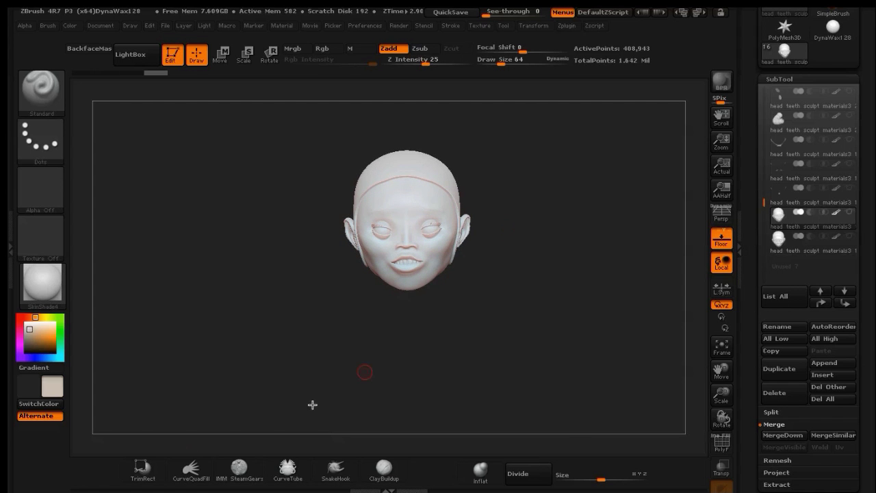
left_click(145, 469)
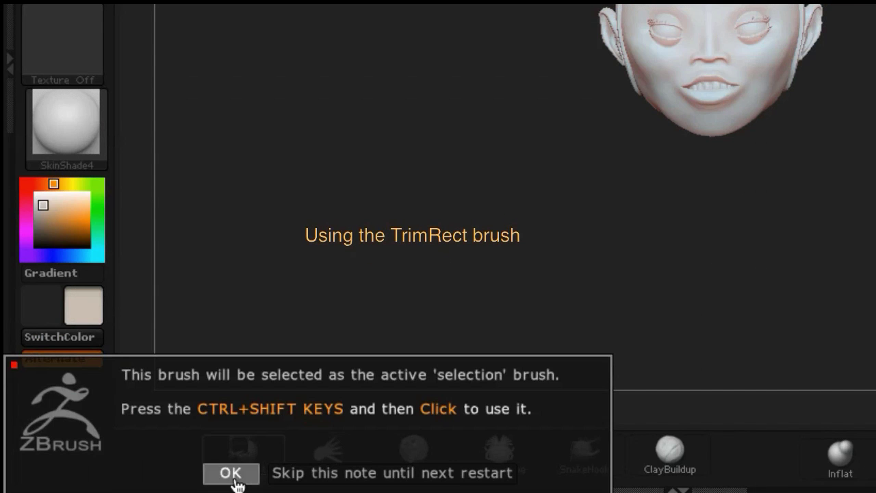
left_click(230, 472)
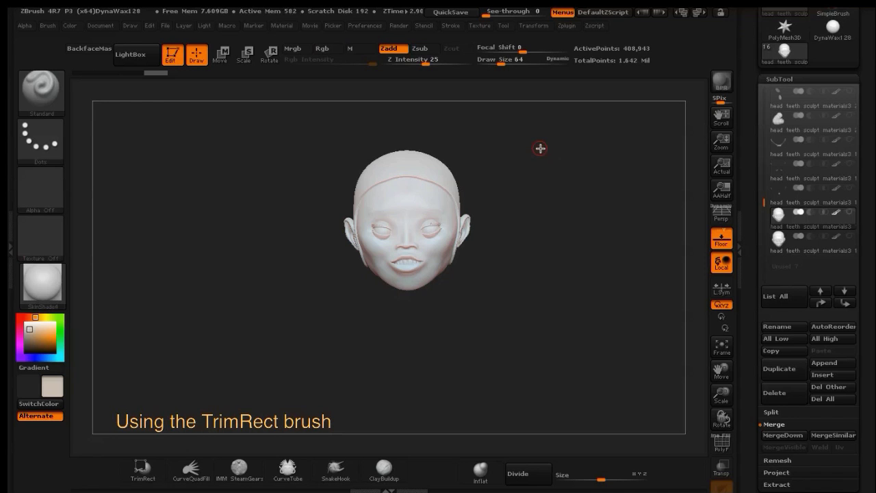
mouse_move(534, 142)
left_mouse_down()
mouse_move(457, 303)
mouse_move(433, 320)
mouse_move(407, 317)
left_mouse_up()
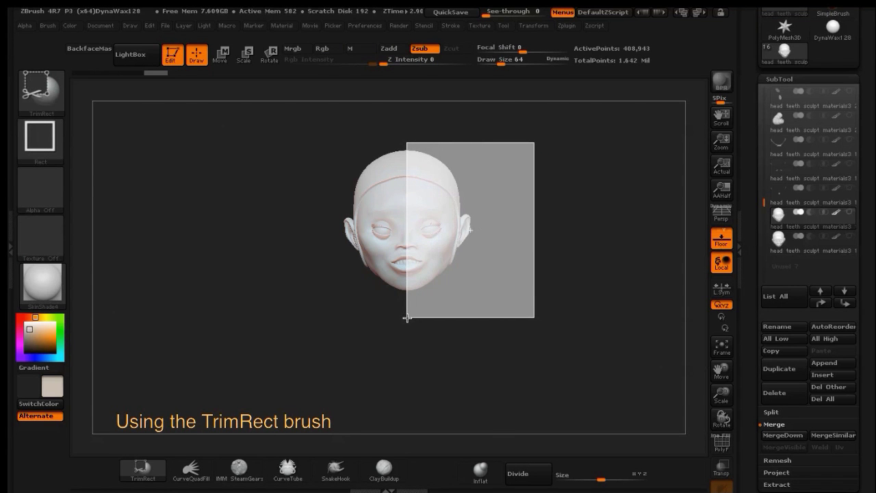
left_click_drag(408, 317, 407, 317)
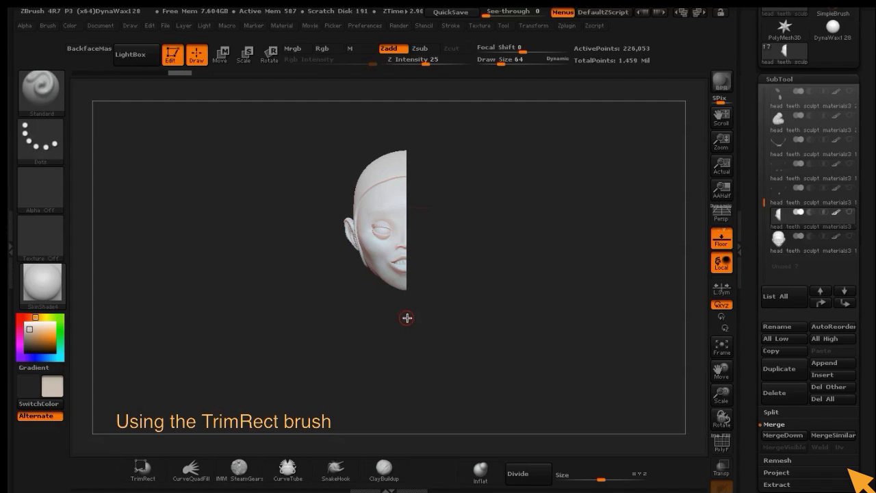
Select the intact duplicate head, turn on edit transparency and show only it with the trimmed half head.
left_click(838, 255)
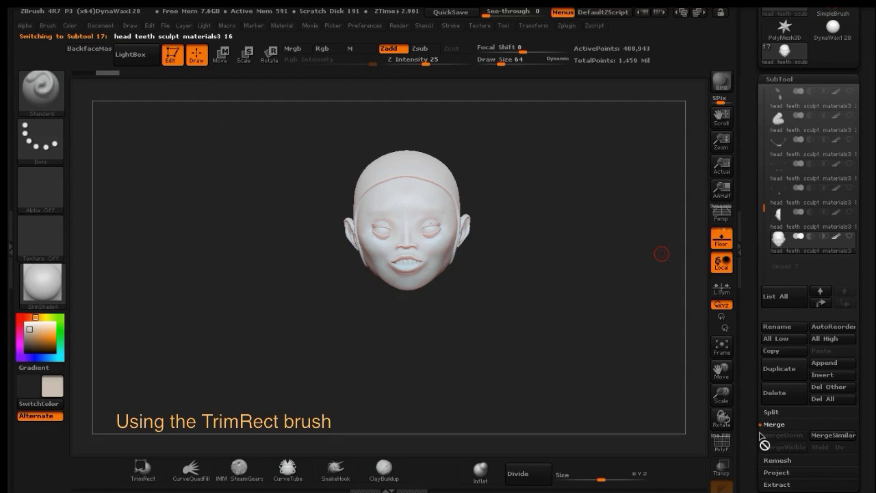
left_click(727, 471)
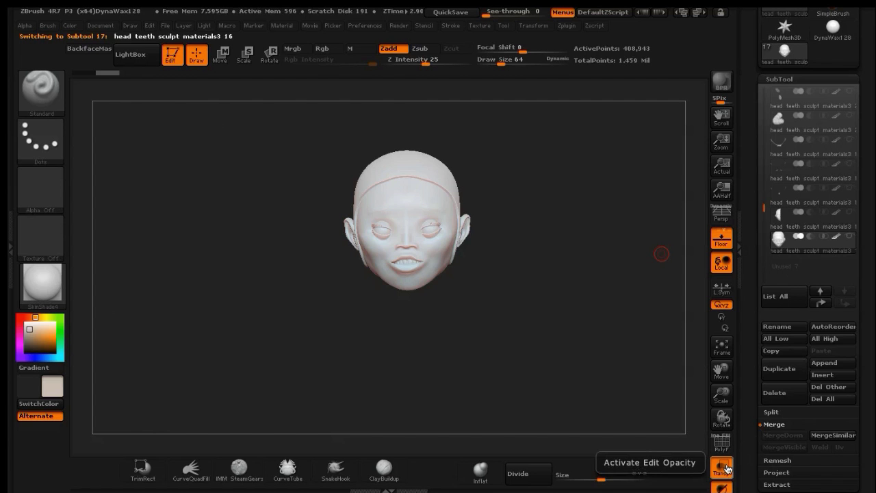
left_click(829, 230)
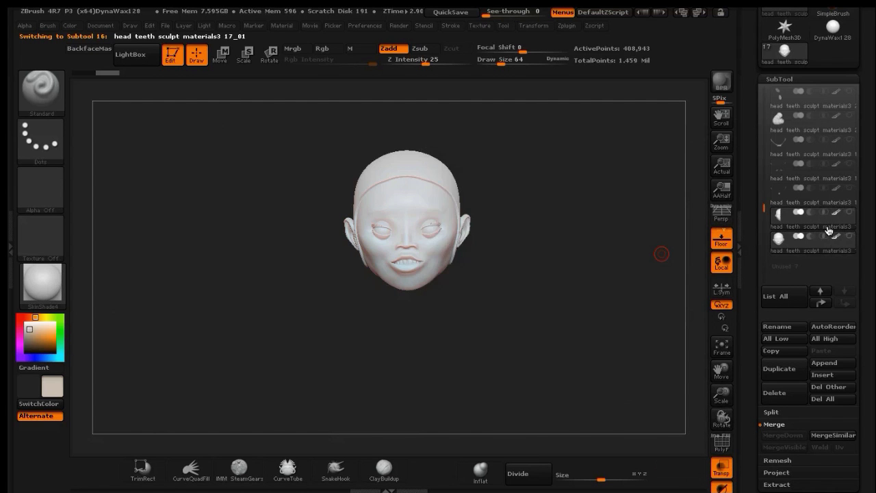
mouse_move(826, 252)
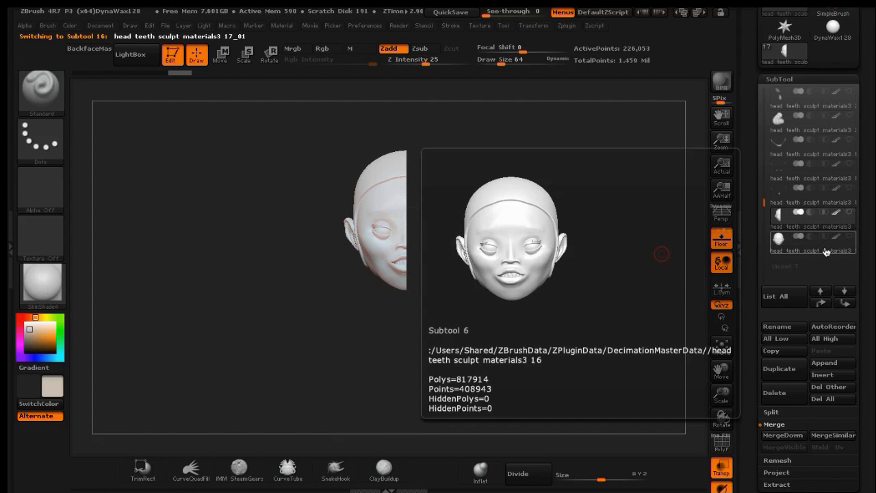
left_click(826, 251)
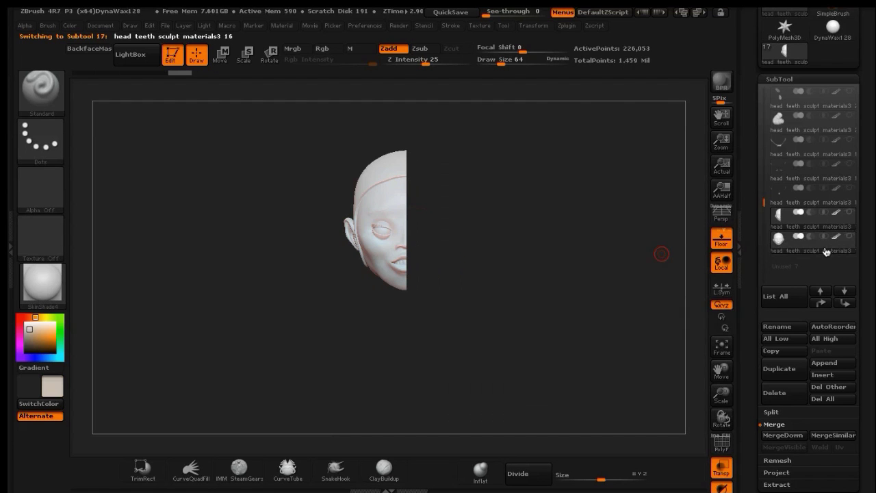
left_click(850, 238)
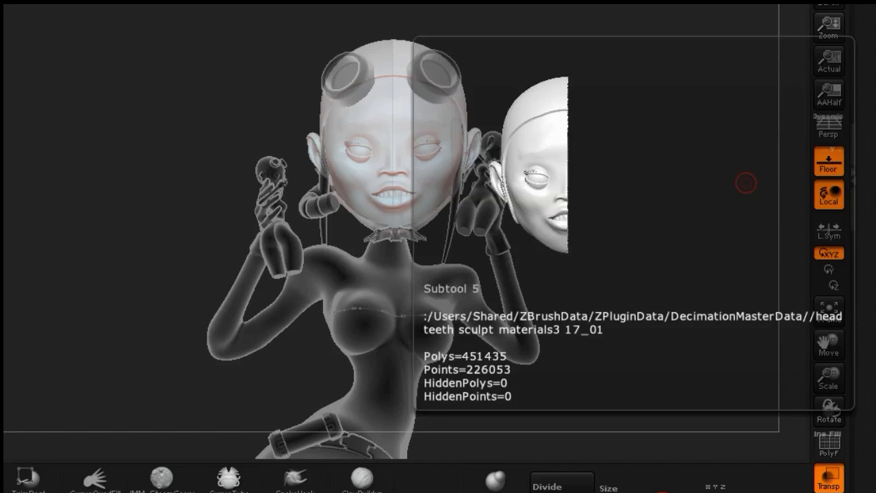
left_click(850, 236)
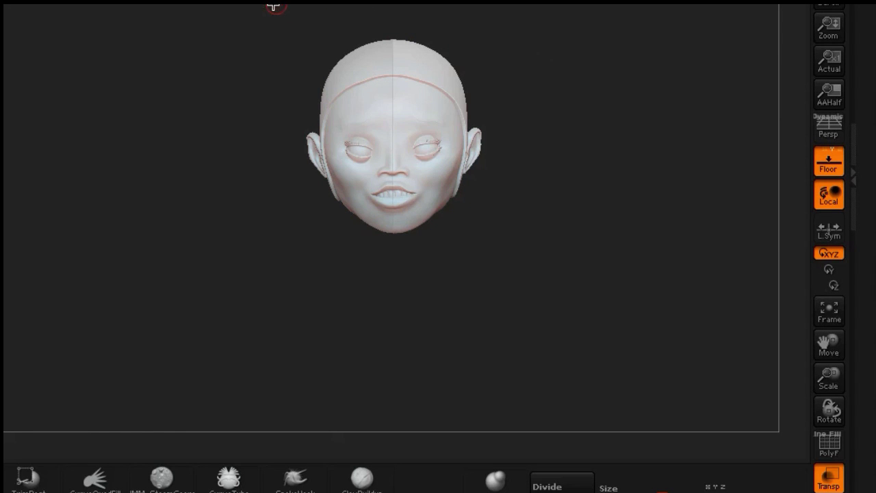
Cut away the half of the duplicate head on the viewer's left along the centre line with TrimRect.
key("ctrl+shift")
left_click_drag(267, 5, 392, 286, "ctrl+shift")
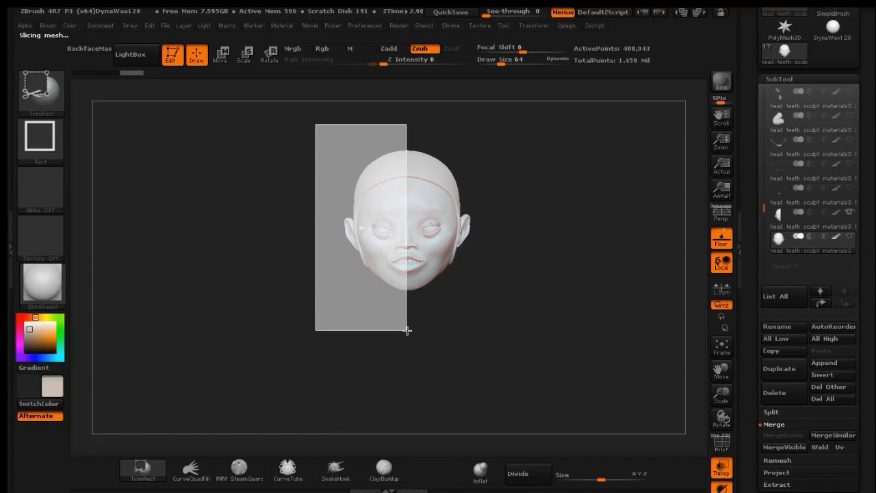
left_click_drag(407, 330, 407, 331, "ctrl+shift")
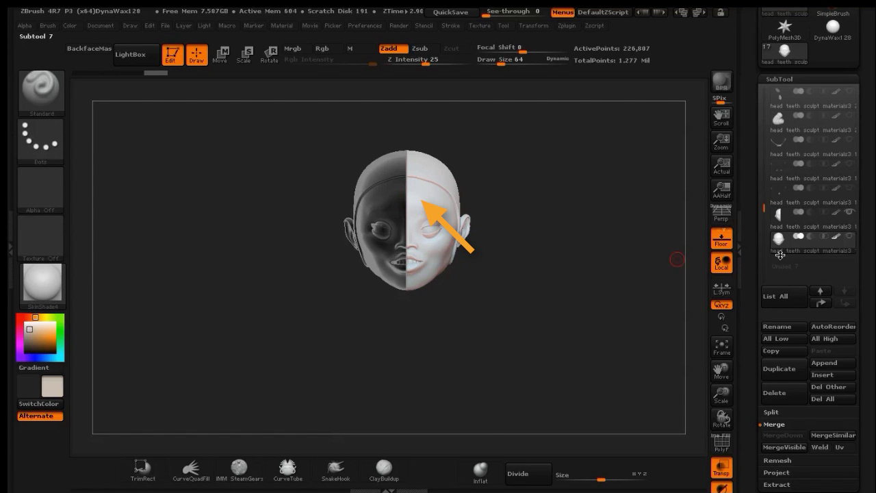
Toggle the visibility of the first head half and examine how the two halves meet from several angles.
mouse_move(850, 240)
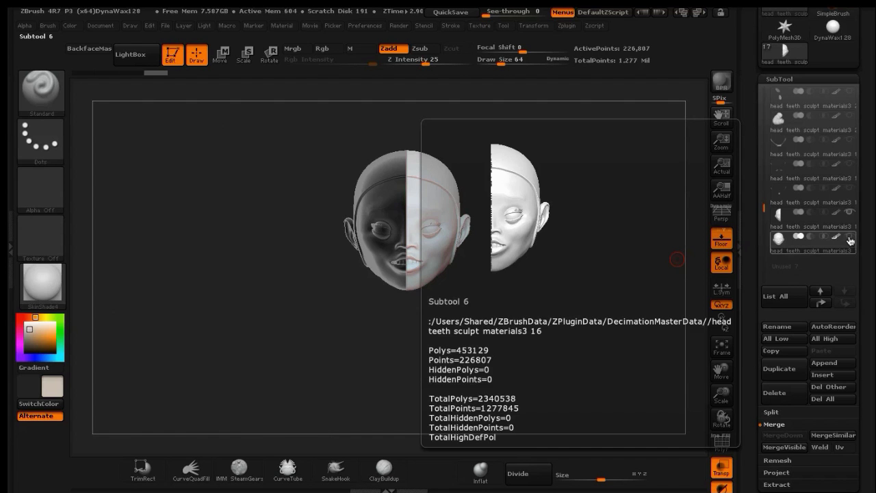
left_click(849, 213)
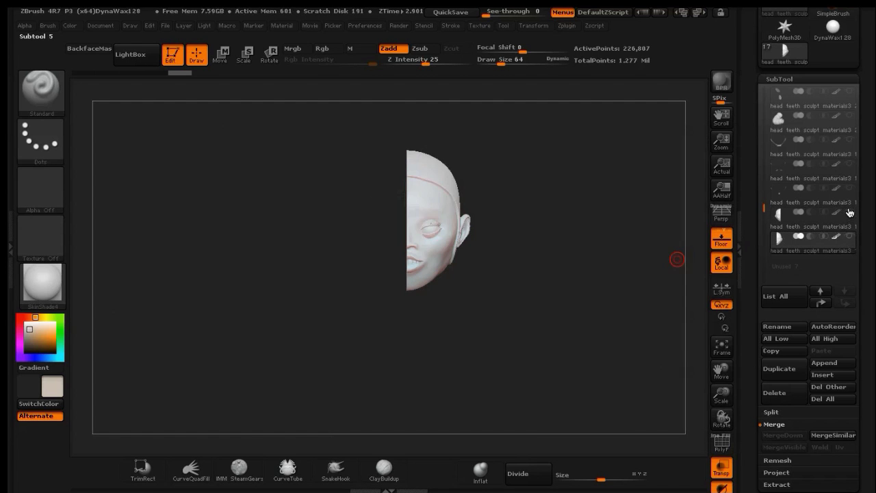
left_click(852, 236)
left_click_drag(636, 246, 676, 242)
left_click(849, 213)
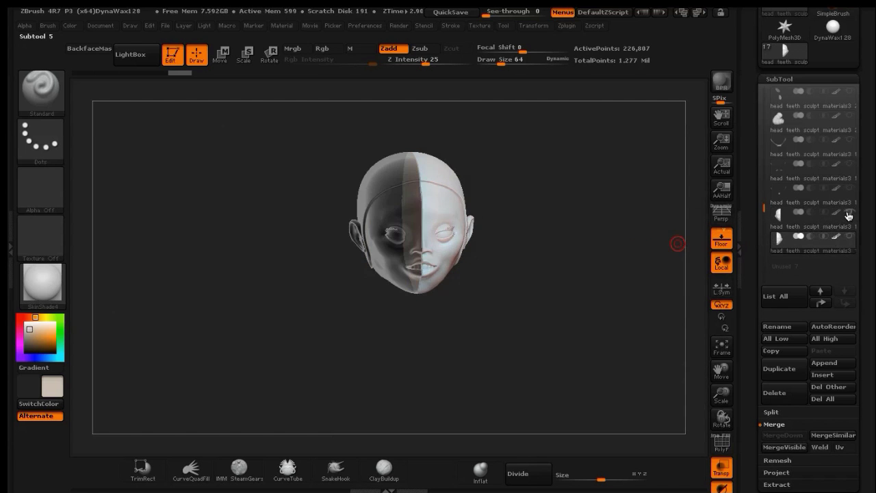
left_click_drag(553, 279, 583, 258)
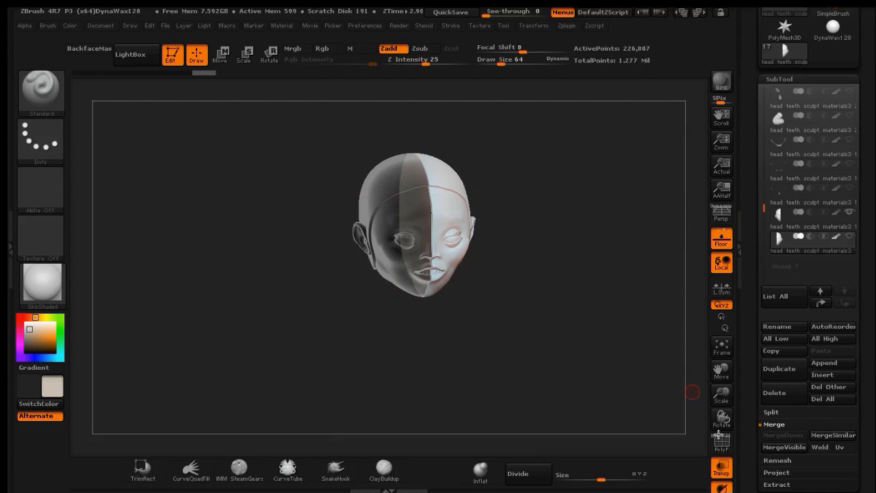
Turn off edit transparency, select the first head half and show both halves together.
left_click(721, 468)
left_click_drag(660, 368, 648, 349)
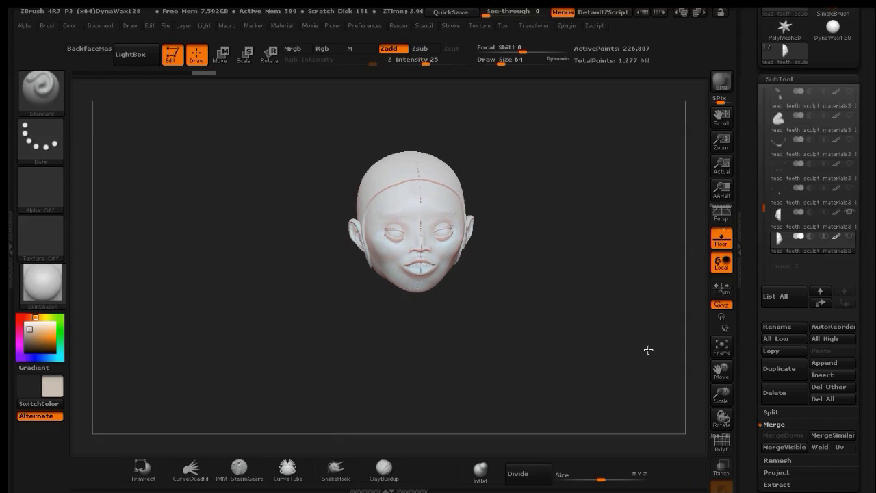
left_click(849, 215)
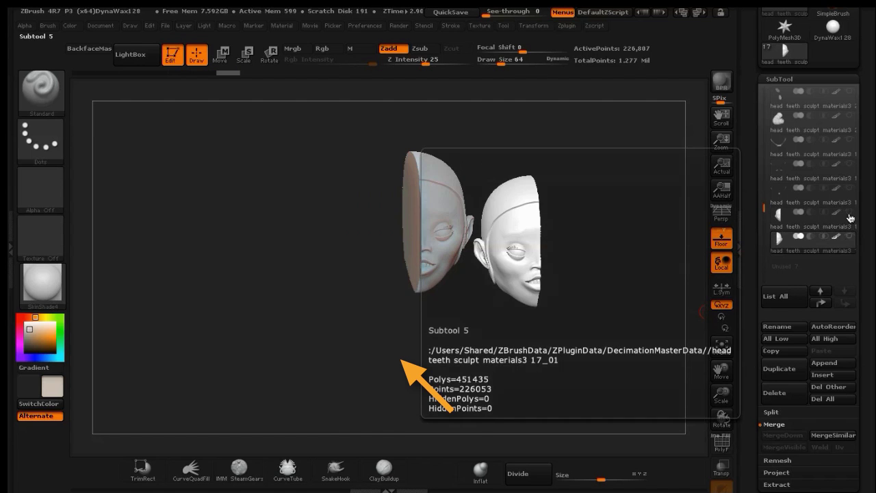
left_click(829, 227)
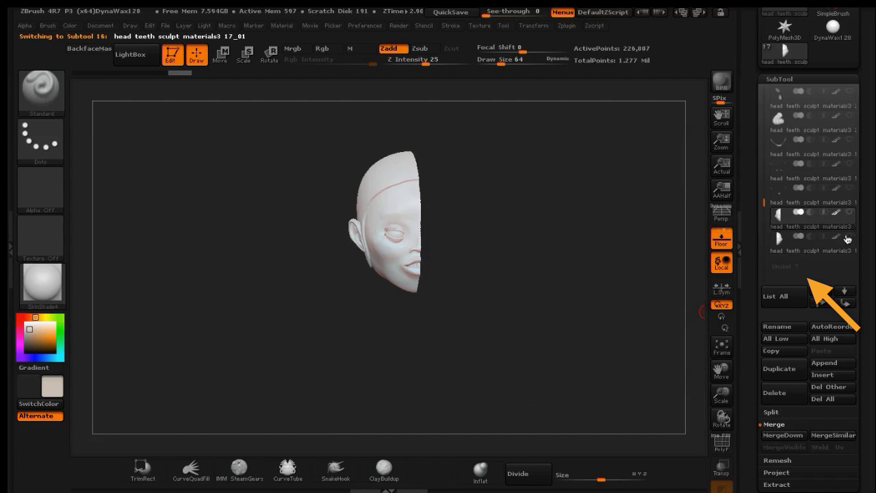
left_click(848, 236)
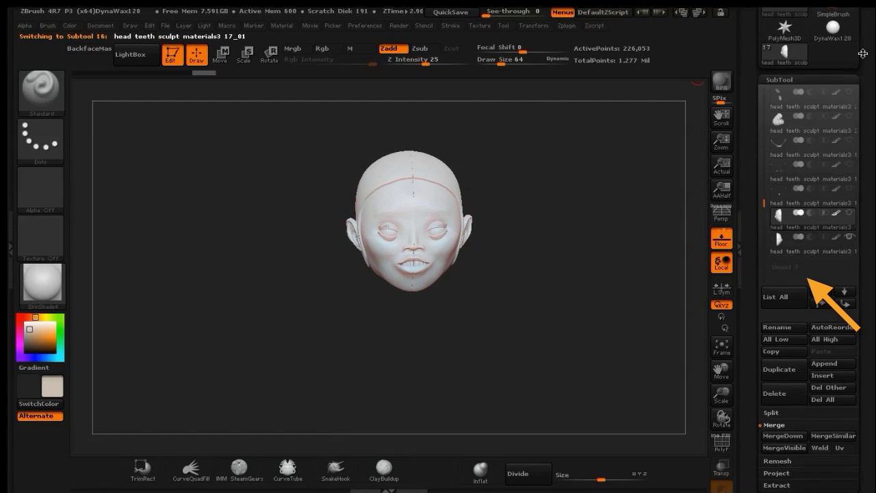
Switch from the anatomy skeleton tool back to the split head tool and turn the head to face front.
scroll(850, 156, "up", 5)
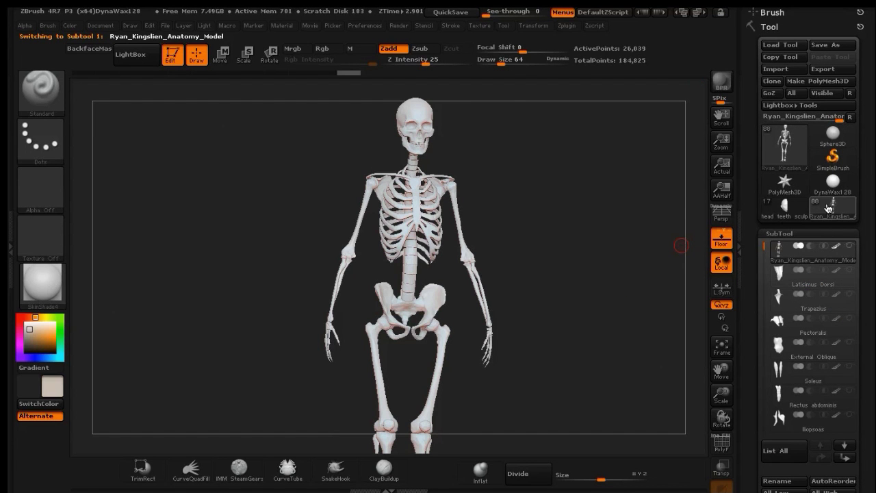
left_click(786, 210)
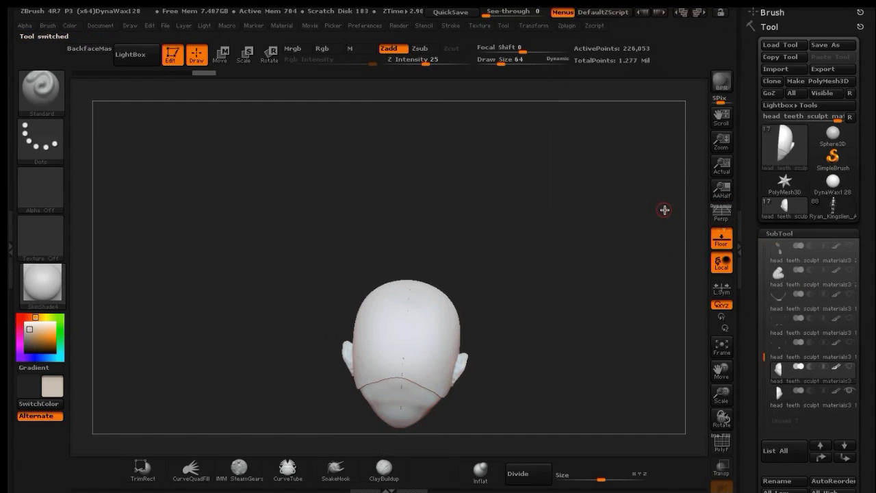
left_click_drag(639, 259, 532, 240)
left_click_drag(718, 373, 636, 261)
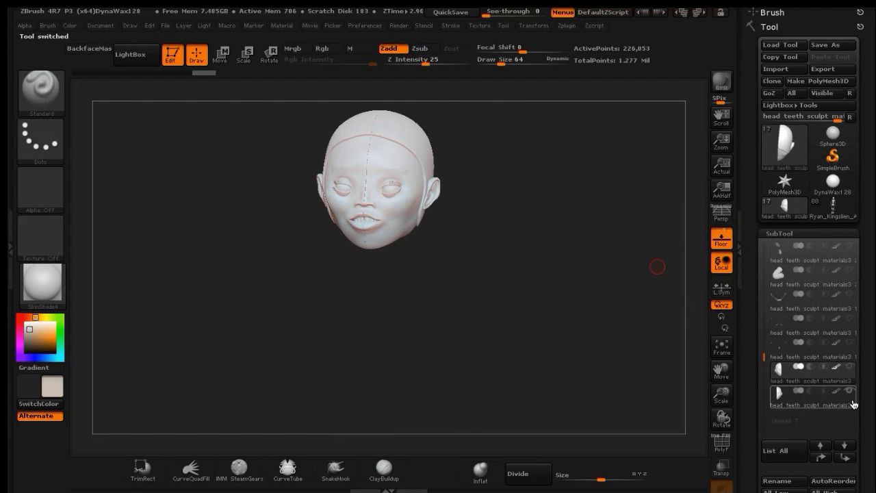
Append the anatomy skeleton to the head as a subtool and frame the whole figure from the front.
left_click_drag(862, 426, 861, 285)
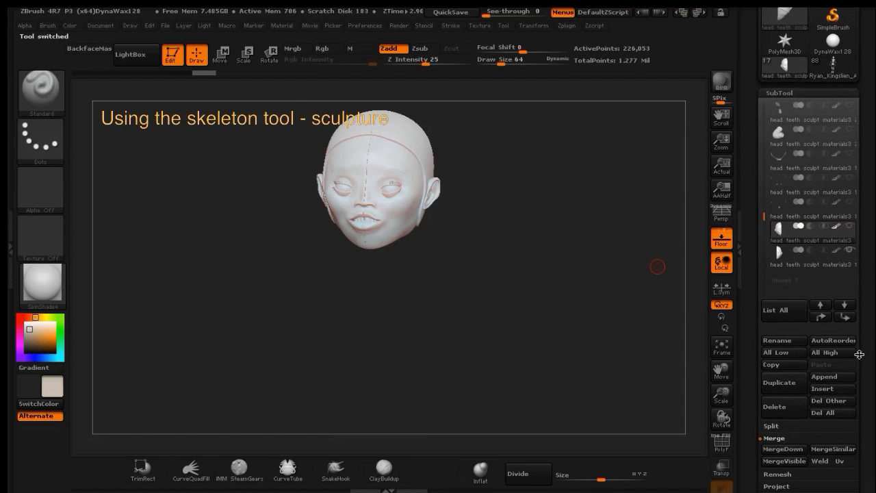
left_click(839, 377)
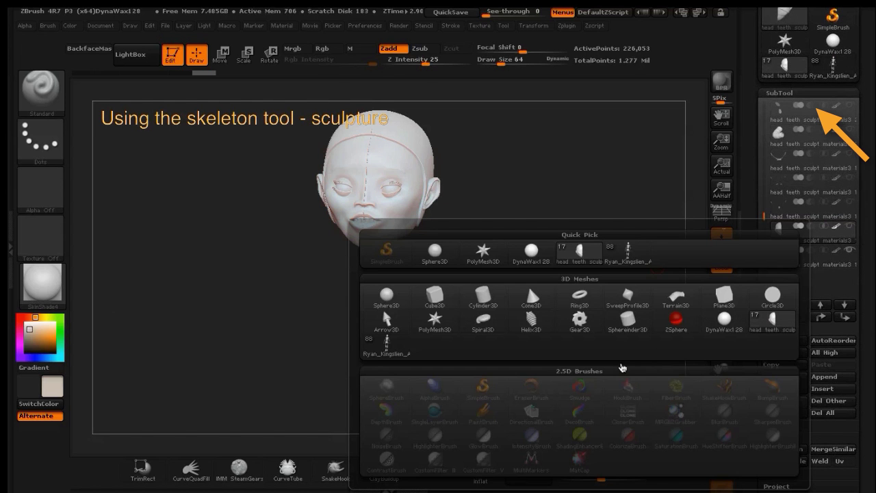
left_click(390, 350)
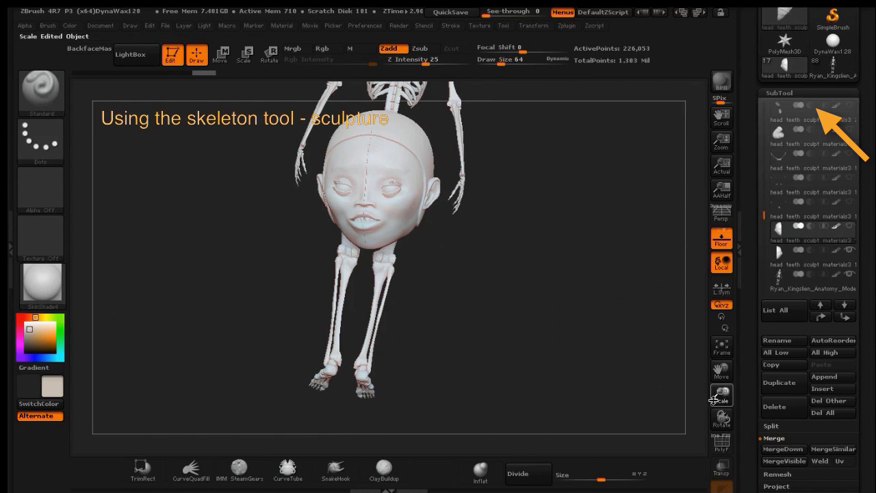
left_click_drag(715, 398, 700, 401)
left_click_drag(717, 369, 730, 422)
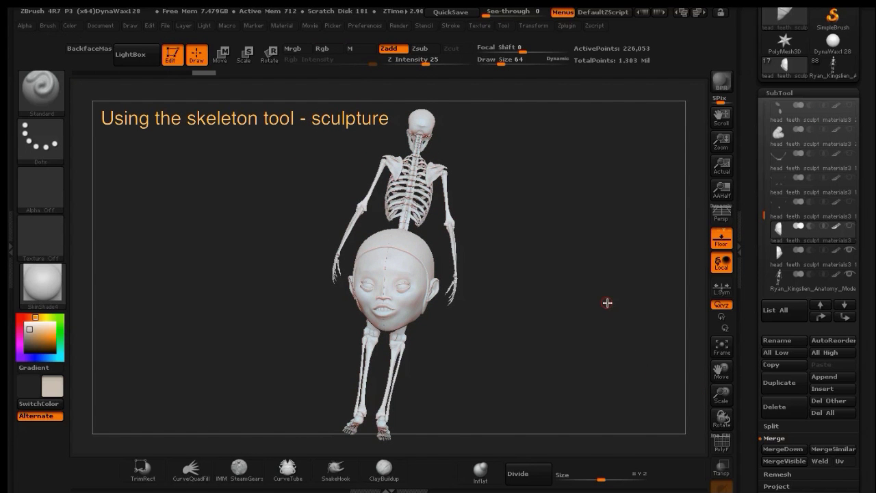
left_click_drag(606, 308, 606, 327, "shift")
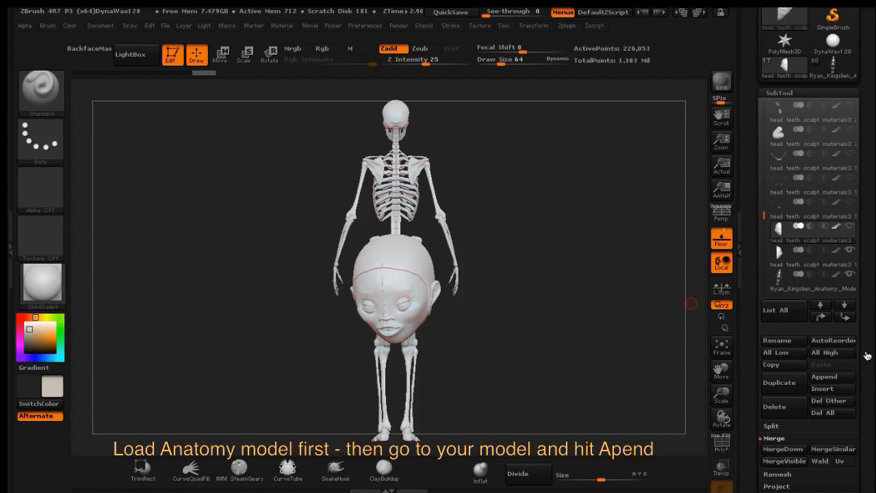
Try to rotate the selected head half by 180 degrees with the Rotate deformation.
scroll(863, 354, "down", 10)
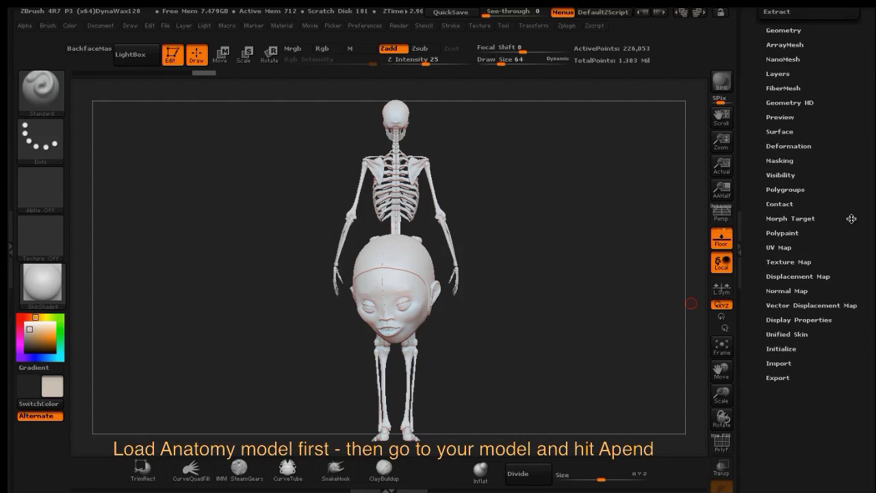
scroll(851, 247, "up", 4)
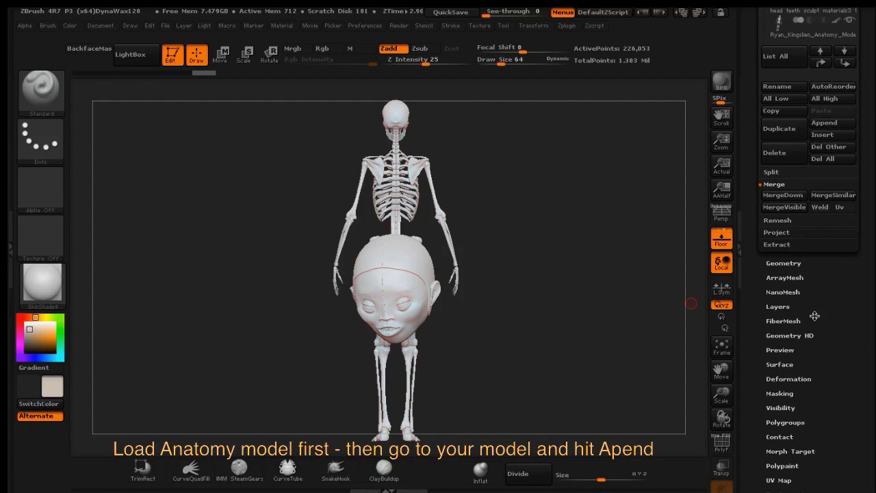
left_click(798, 383)
scroll(799, 381, "down", 5)
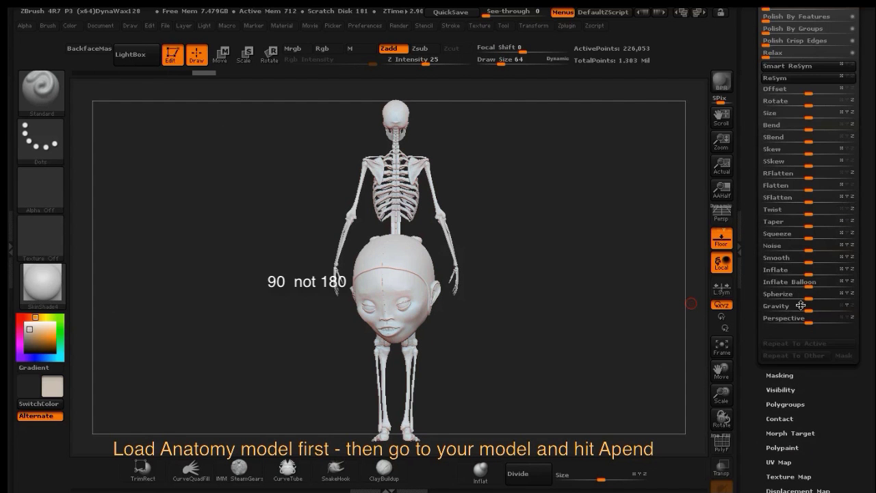
left_click(778, 100)
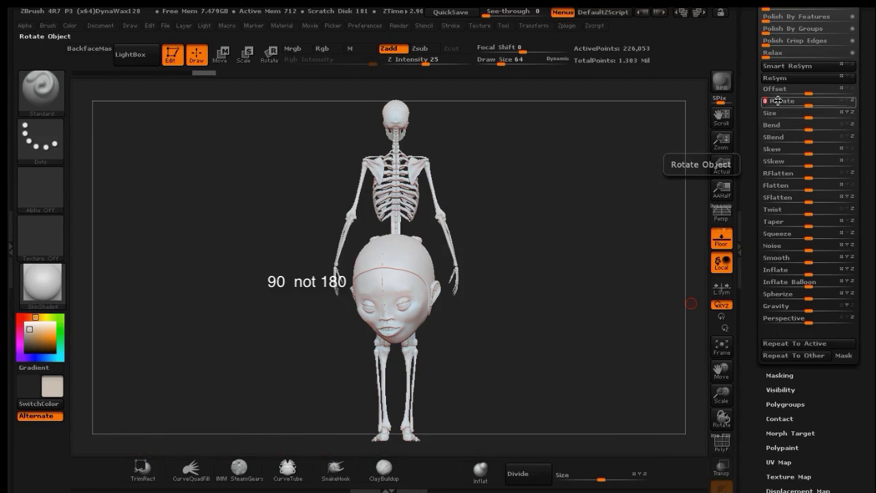
type("180")
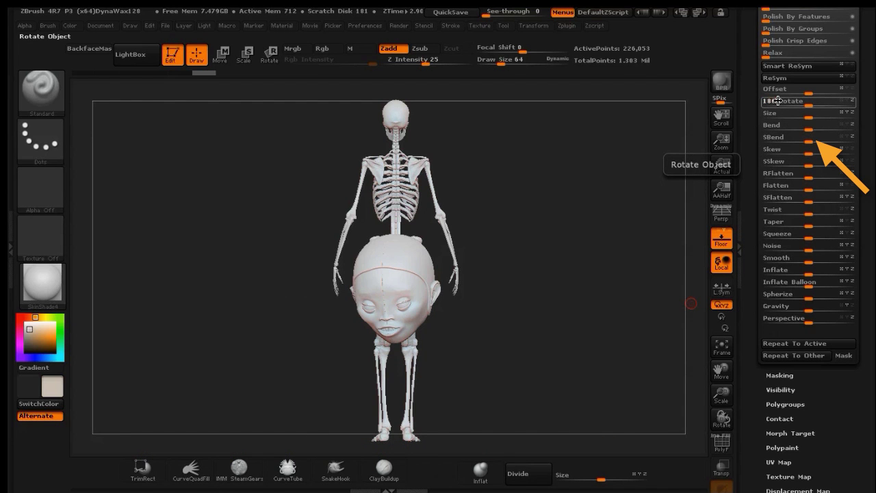
key("Return")
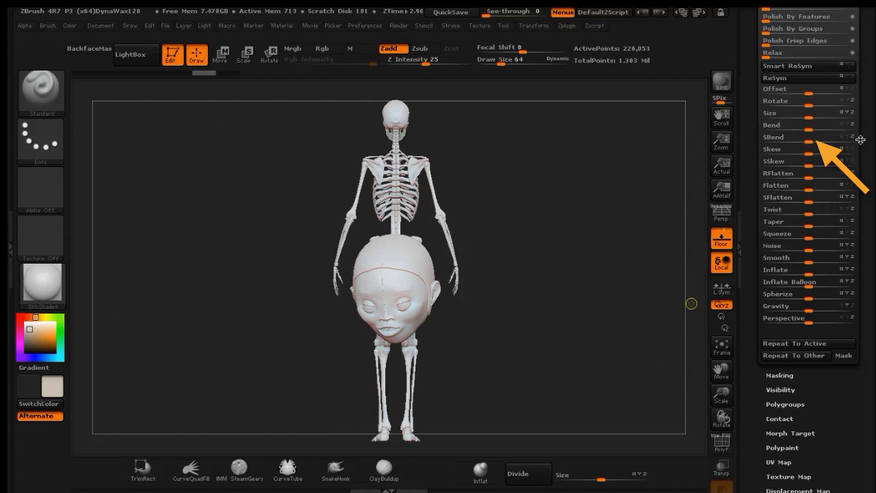
Select the appended anatomy skeleton subtool and open its Deformation settings.
left_click_drag(858, 140, 861, 254)
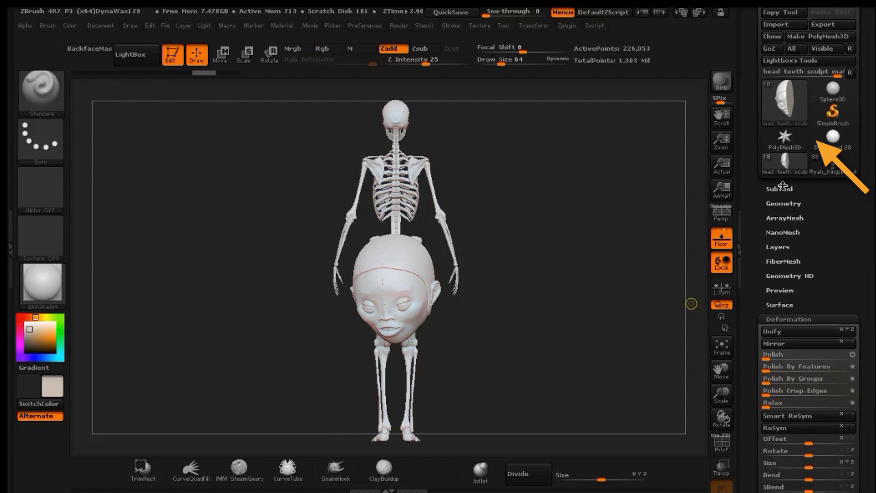
left_click(782, 185)
mouse_move(797, 251)
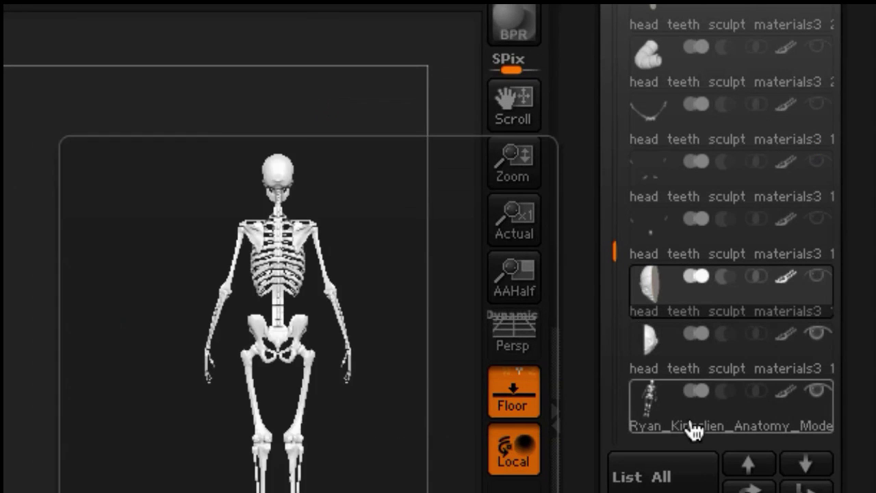
left_click(694, 429)
left_click_drag(845, 487, 843, 293)
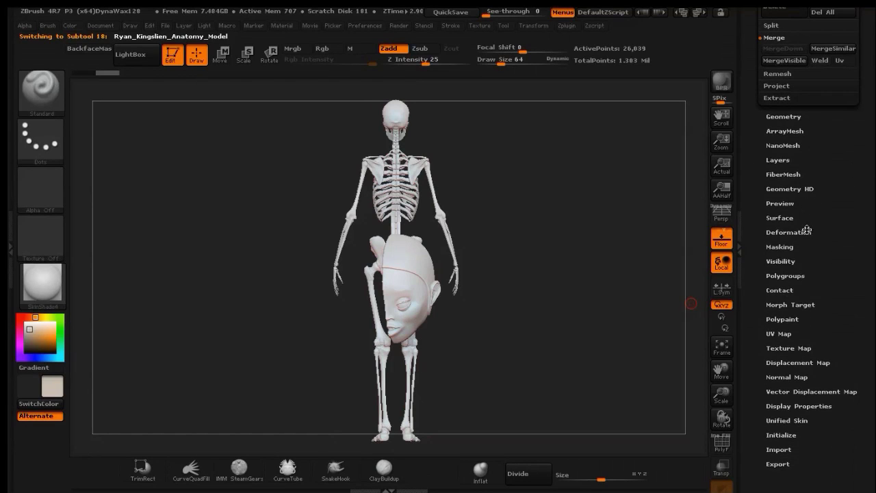
left_click(807, 230)
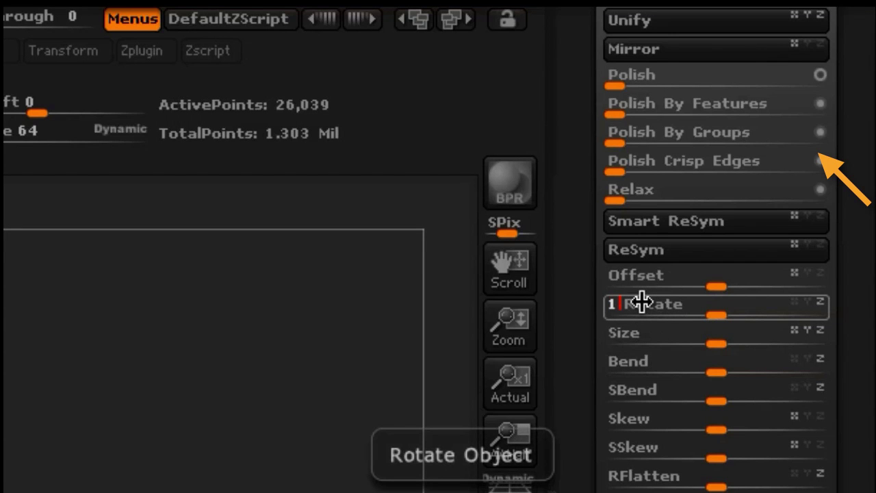
Try rotating the skeleton by 180 degrees about the Z axis and undo the rotation.
type("80")
key("Return")
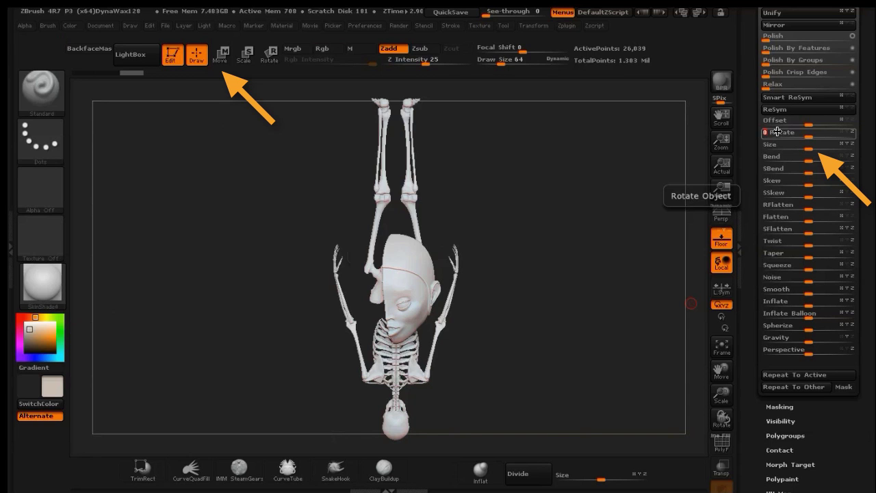
key("ctrl+z")
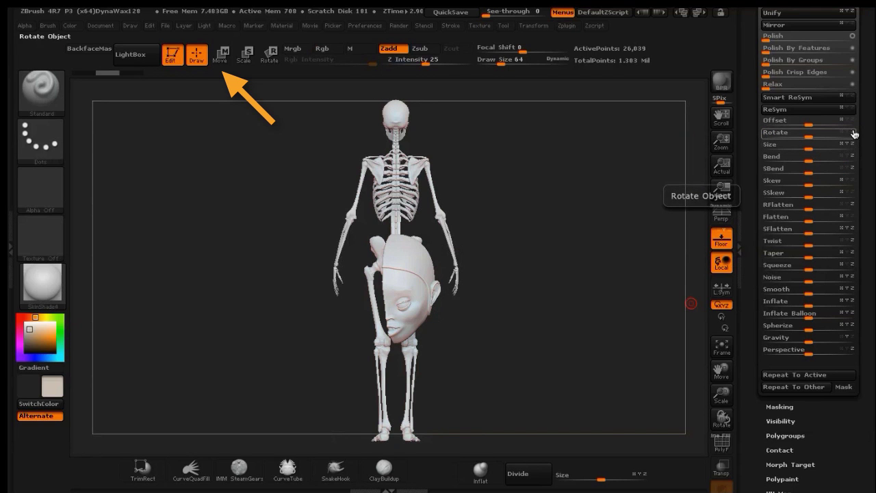
Rotate the skeleton by 180 degrees about the Y axis and enlarge it evenly with the Size deformation.
left_click(788, 134)
type("180")
key("Return")
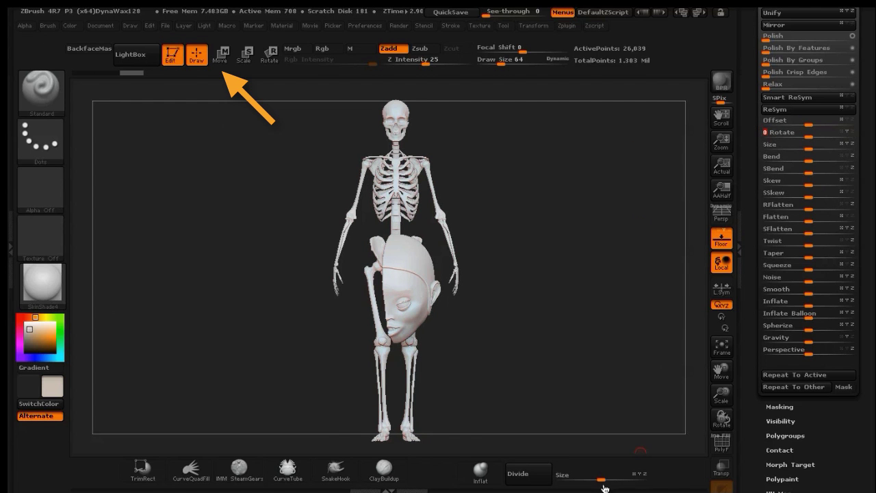
left_click_drag(602, 478, 634, 482)
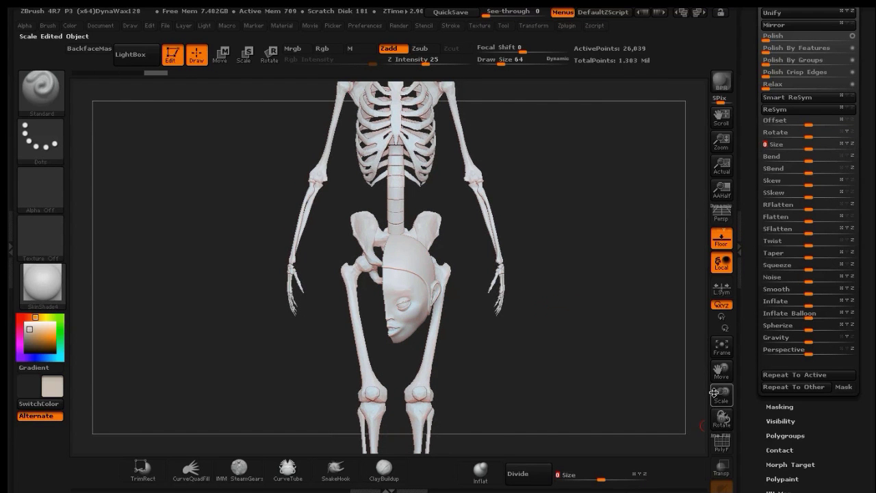
Move the skeleton straight down with the transpose line until its skull sits behind the face, and enlarge it further to match the head.
left_click(220, 54)
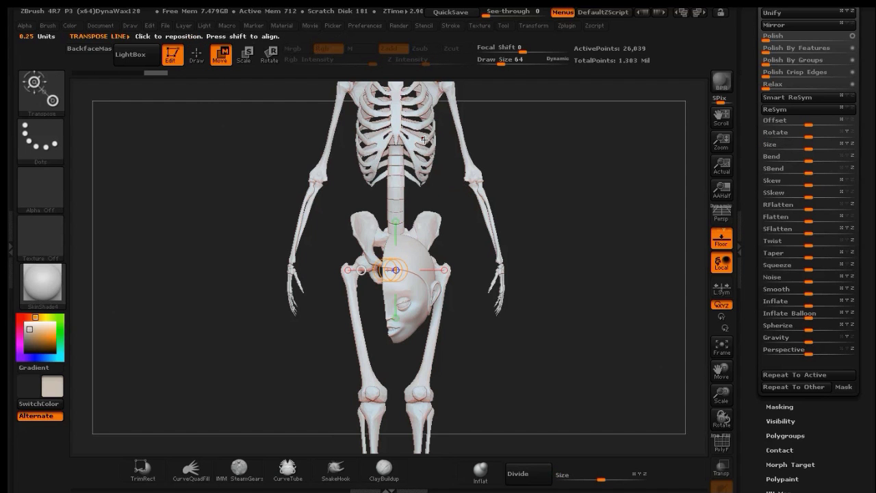
left_click_drag(424, 139, 423, 327)
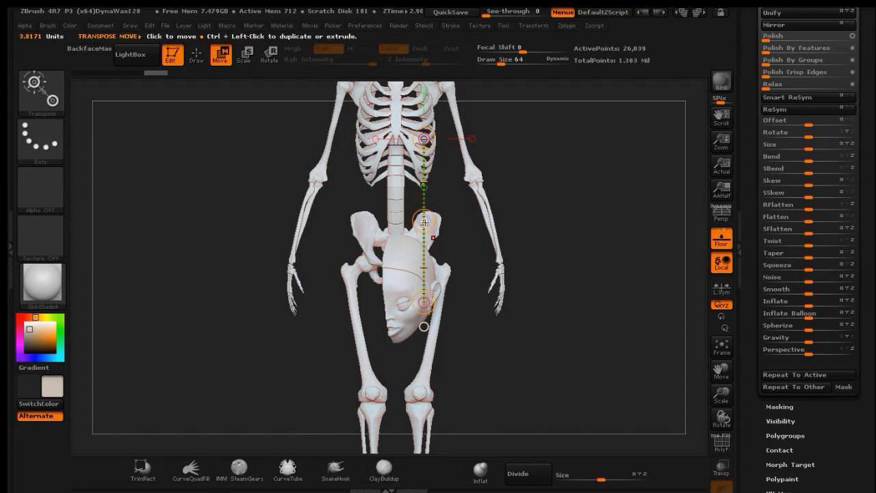
left_click_drag(424, 221, 429, 403)
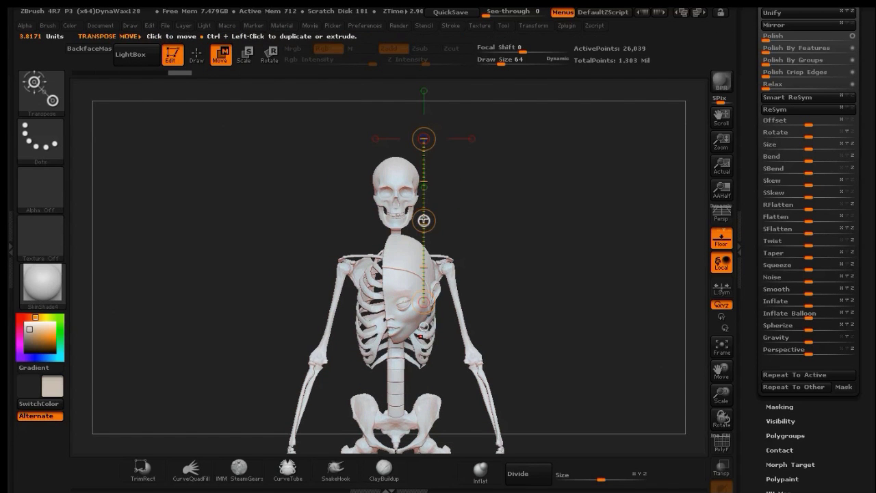
left_click_drag(423, 220, 424, 310)
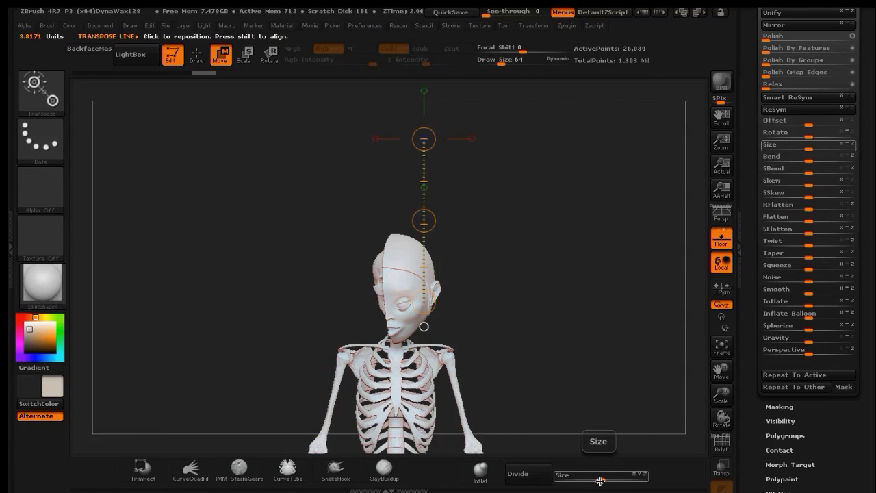
left_click_drag(599, 481, 623, 492)
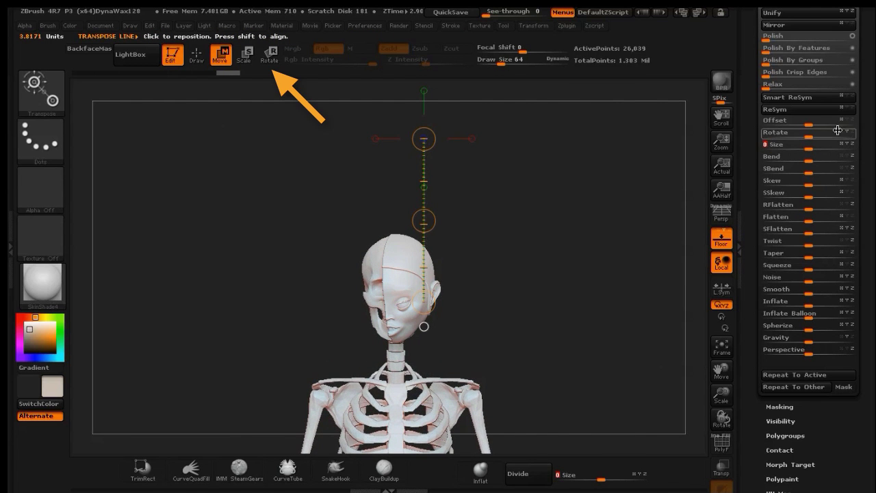
Show the hidden first head half again so that both halves cover the skull.
scroll(861, 191, "up", 5)
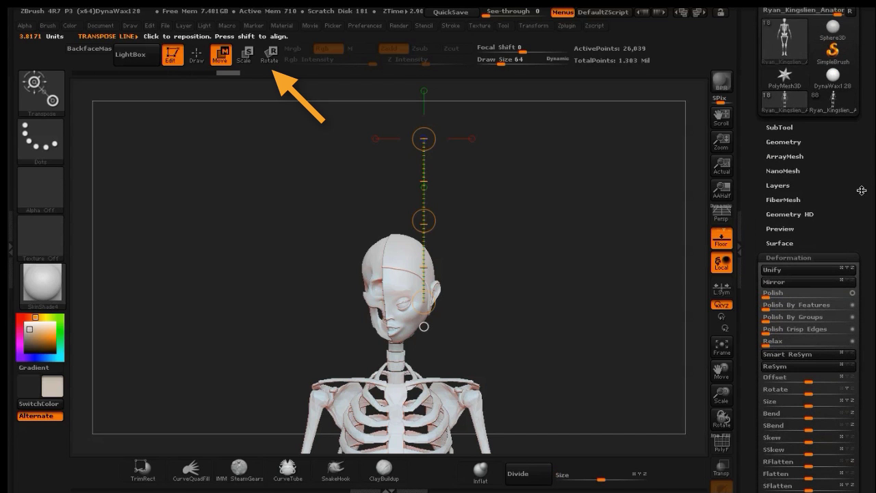
left_click(794, 128)
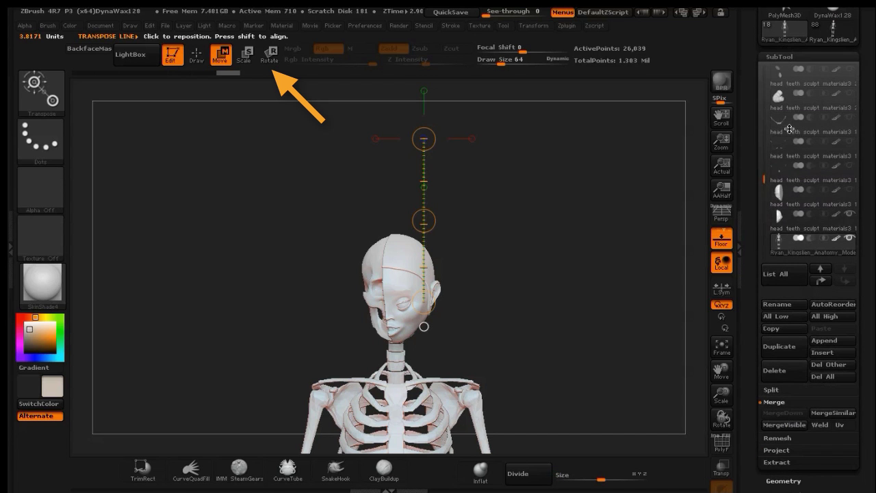
mouse_move(846, 216)
mouse_move(850, 195)
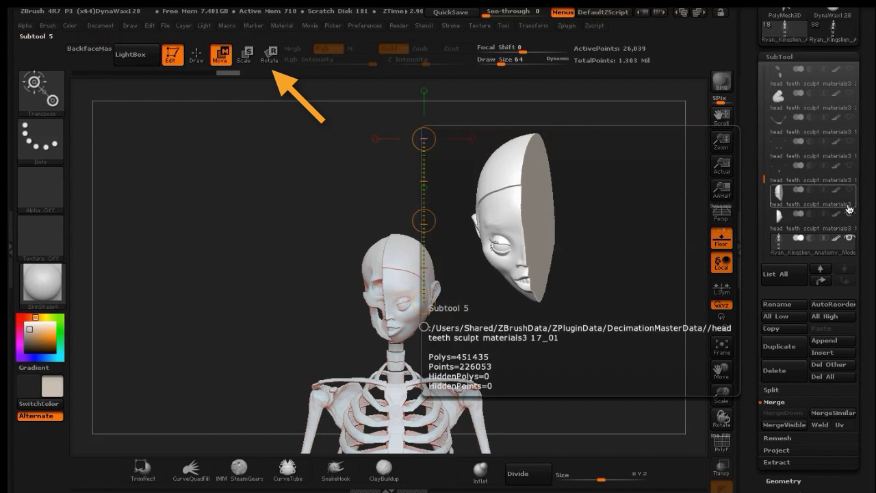
left_click(849, 192)
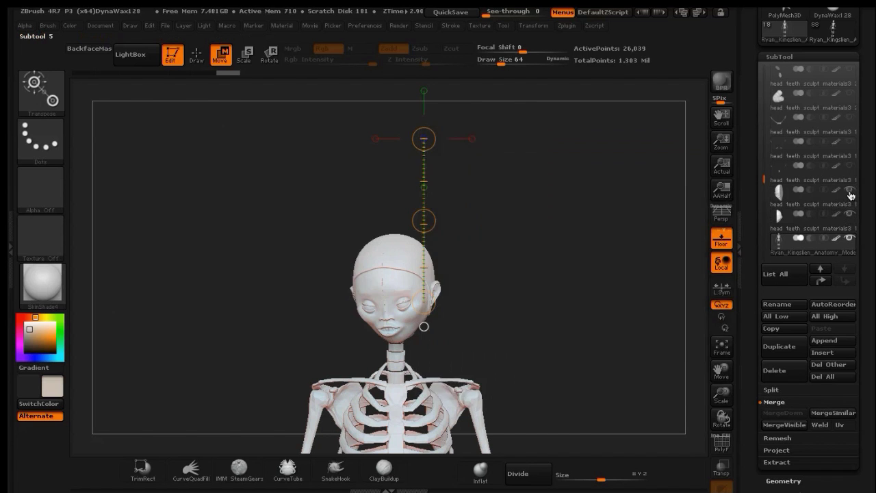
Hide the second head half so the skull can be compared with the remaining half in side view.
left_click(849, 215)
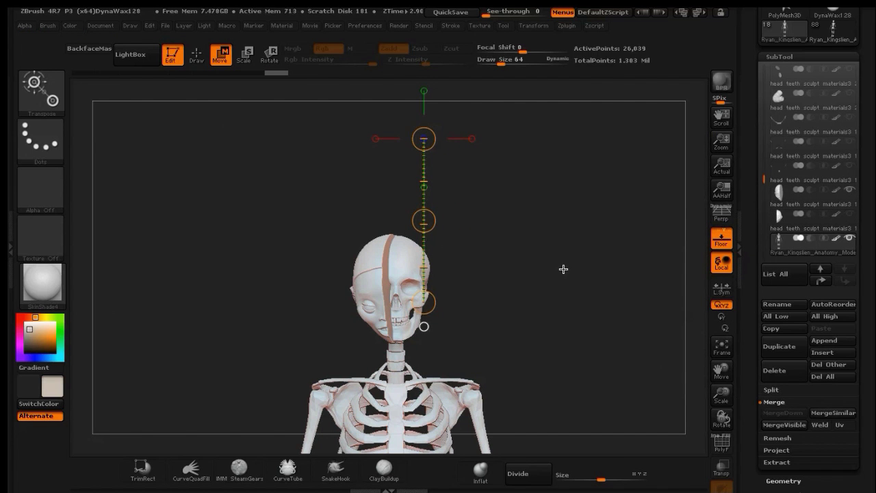
left_click_drag(564, 269, 514, 262)
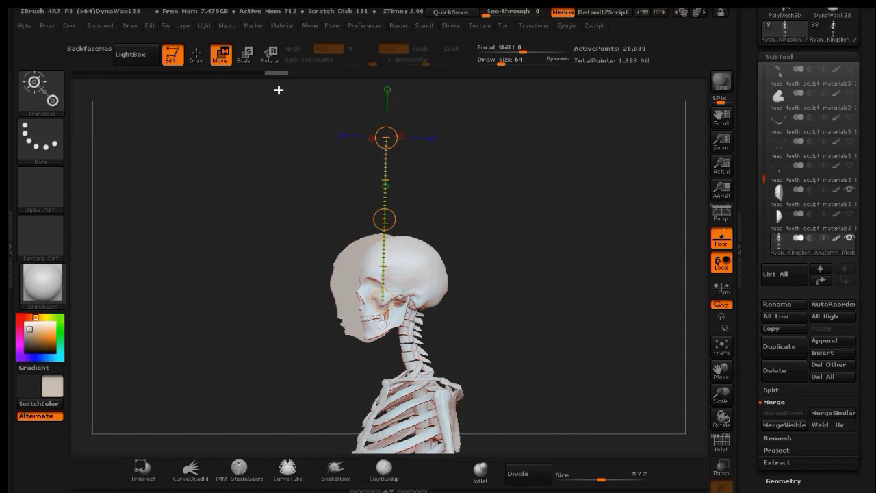
left_click(197, 56)
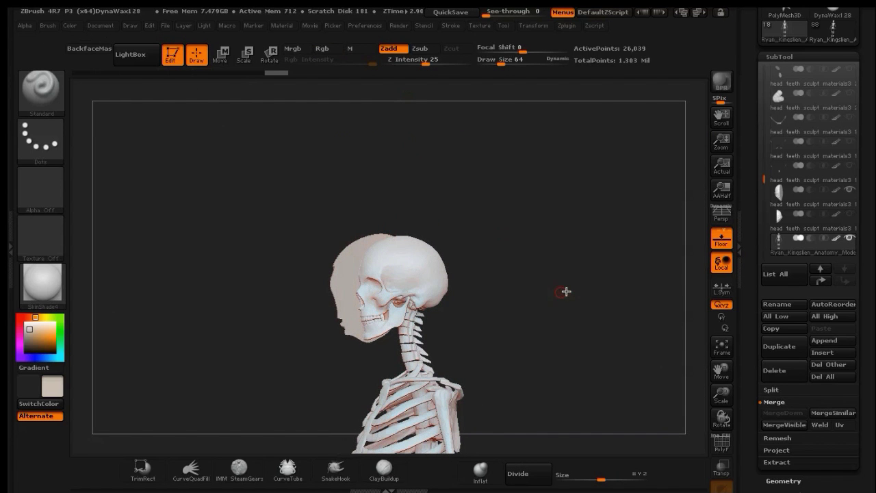
left_click_drag(570, 290, 557, 294)
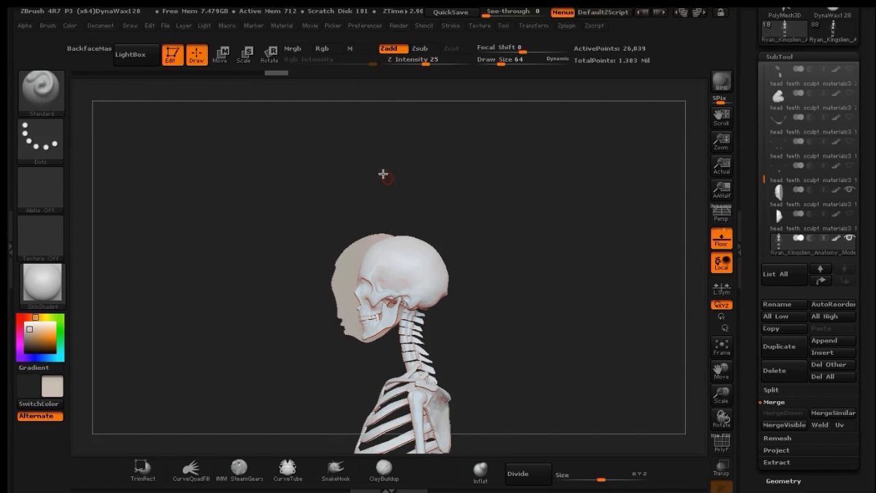
With a vertical transpose line behind the skull, shift the skeleton forward into the head half and shrink it slightly with the Size deformation.
left_click(268, 53)
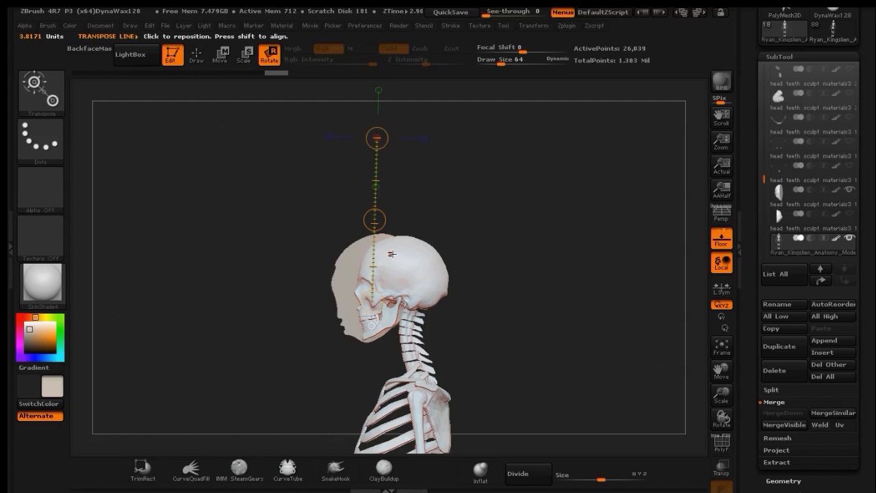
left_click_drag(402, 262, 404, 418)
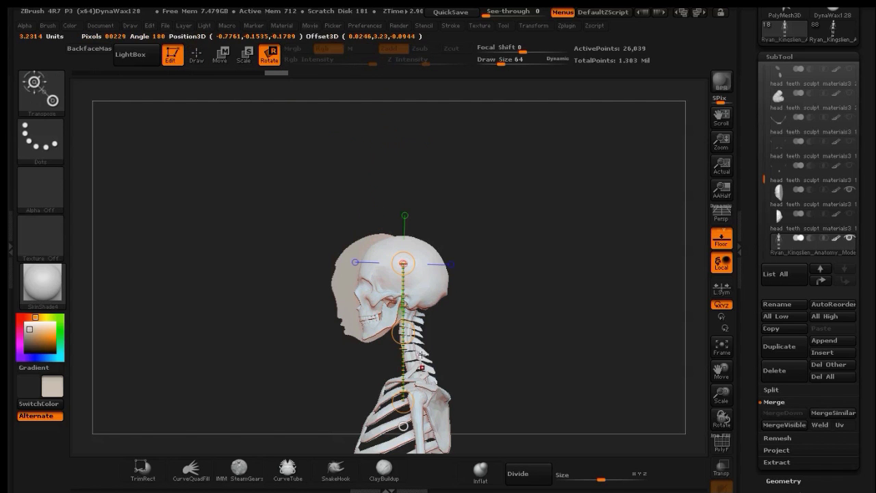
left_click_drag(403, 261, 366, 261)
left_click_drag(403, 404, 403, 239)
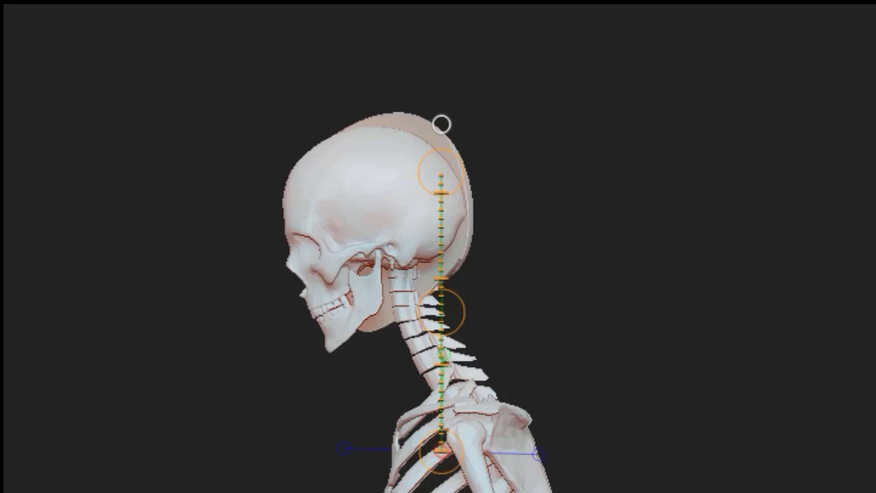
left_click_drag(600, 478, 595, 478)
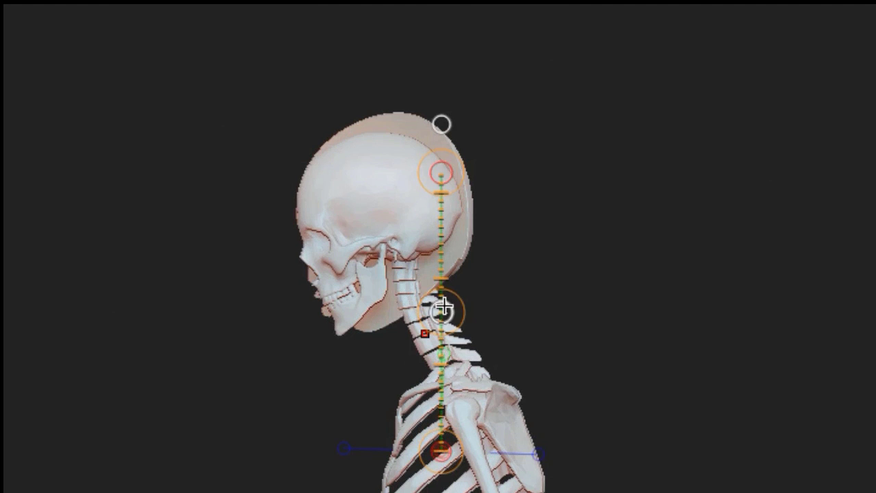
mouse_move(441, 310)
left_mouse_down()
mouse_move(455, 309)
mouse_move(446, 307)
left_mouse_up()
Set a transpose line from below the chin to the crown, tilt the skeleton to match the head's lean, and move it into alignment.
left_click_drag(546, 51, 670, 17)
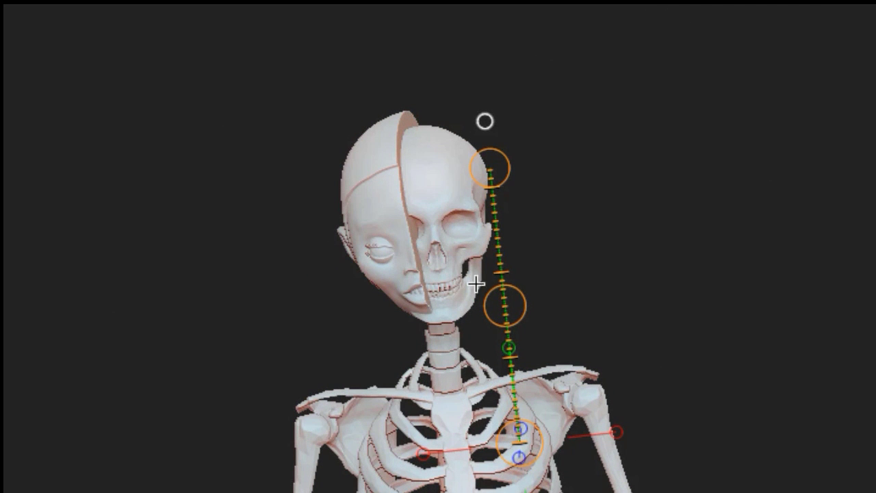
left_click_drag(459, 333, 426, 149)
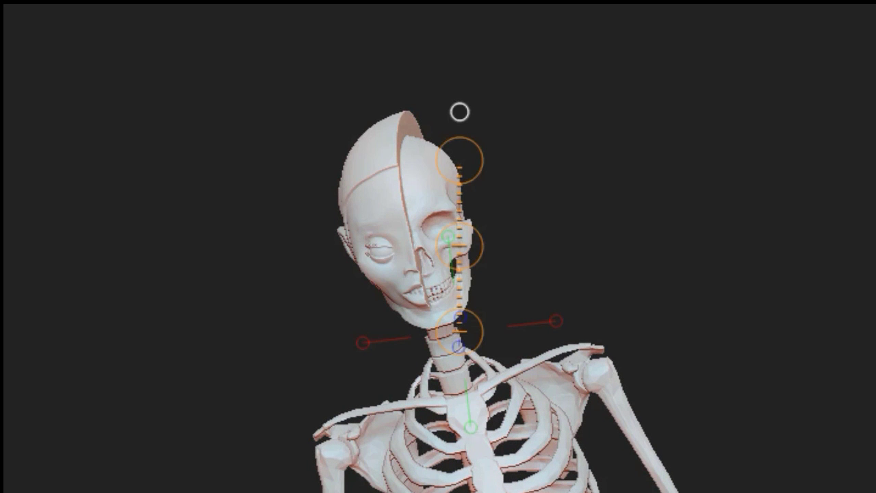
left_click_drag(483, 234, 463, 238)
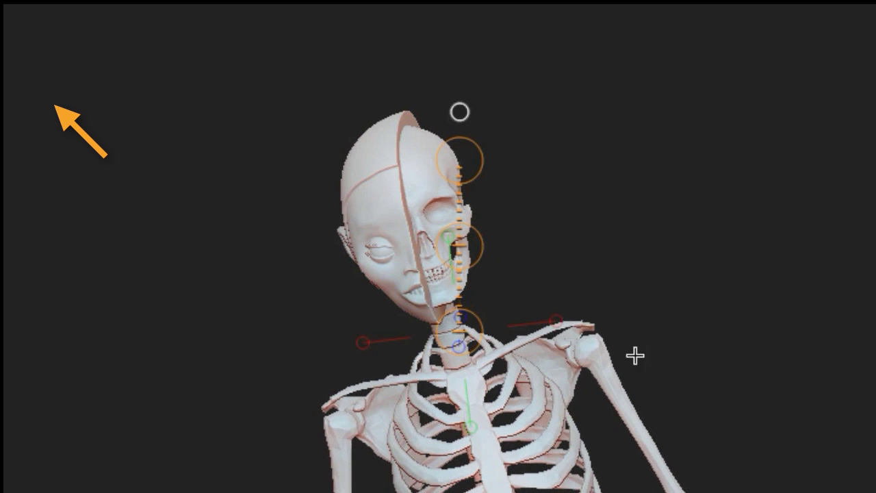
mouse_move(460, 246)
left_mouse_down()
mouse_move(463, 254)
mouse_move(454, 250)
left_mouse_up()
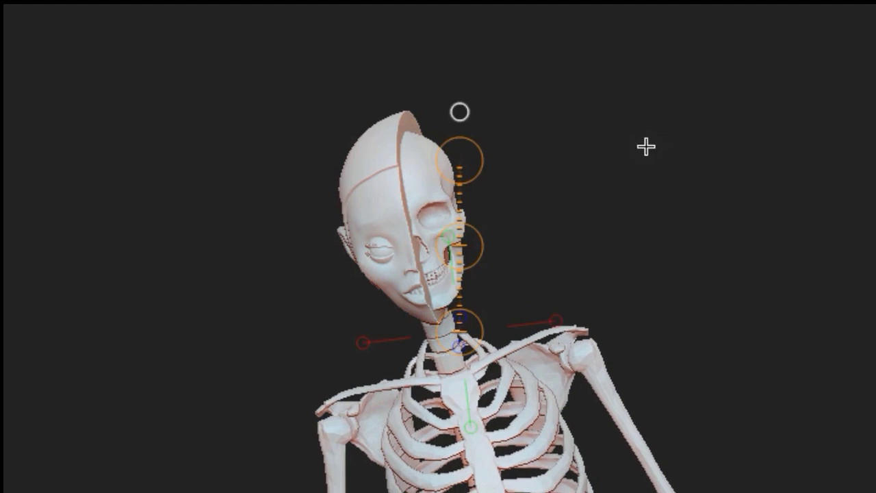
left_click_drag(645, 144, 556, 168)
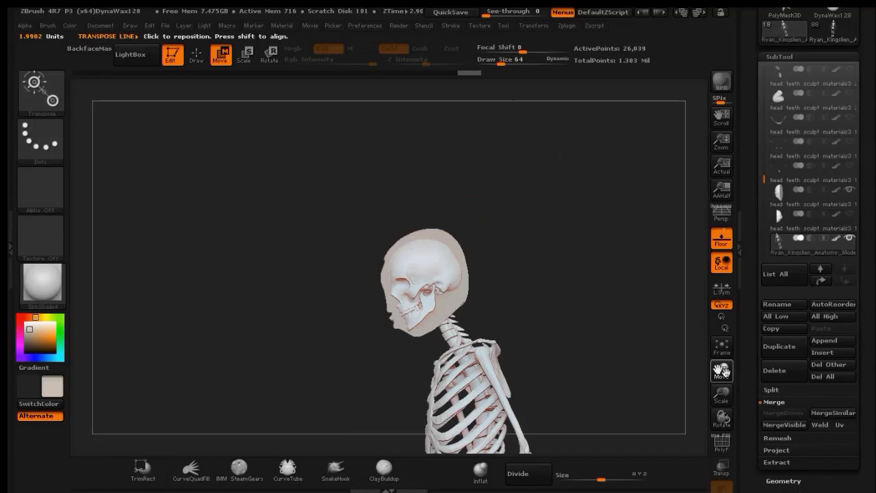
Isolate the skeleton's skull and upper neck vertebrae by hiding the rest of the body.
left_click_drag(722, 396, 655, 381)
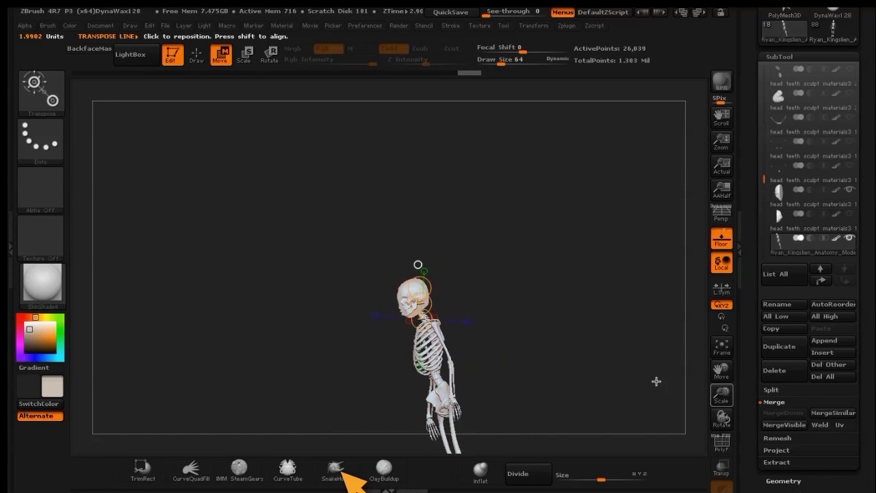
left_click_drag(721, 369, 722, 304)
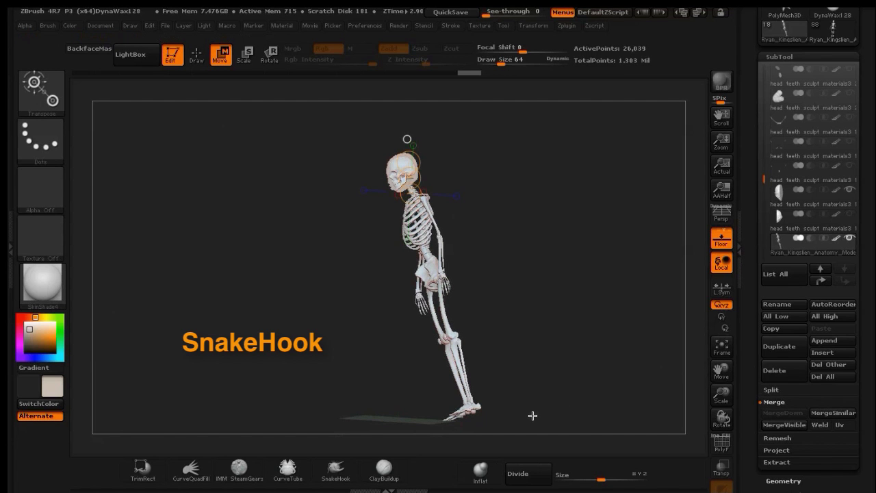
mouse_move(535, 423)
left_mouse_down("ctrl+shift")
mouse_move(379, 363)
mouse_move(334, 237)
mouse_move(333, 191)
left_mouse_up("ctrl+shift")
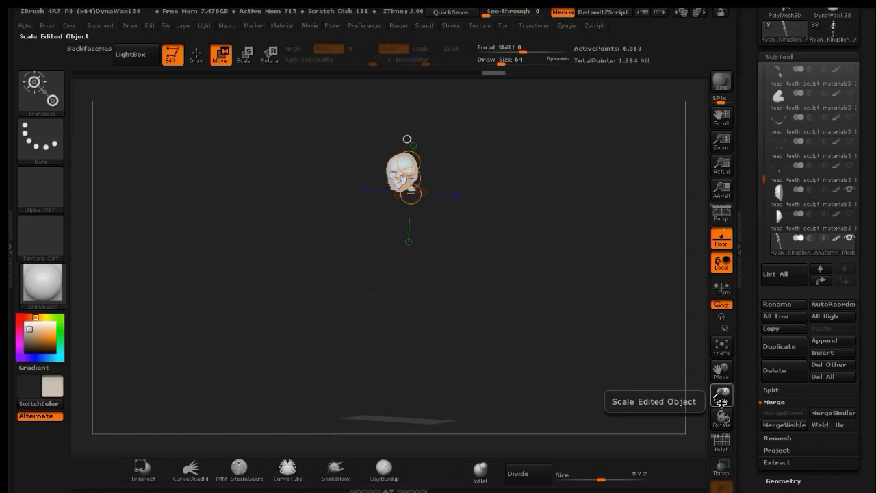
left_click_drag(721, 395, 793, 466)
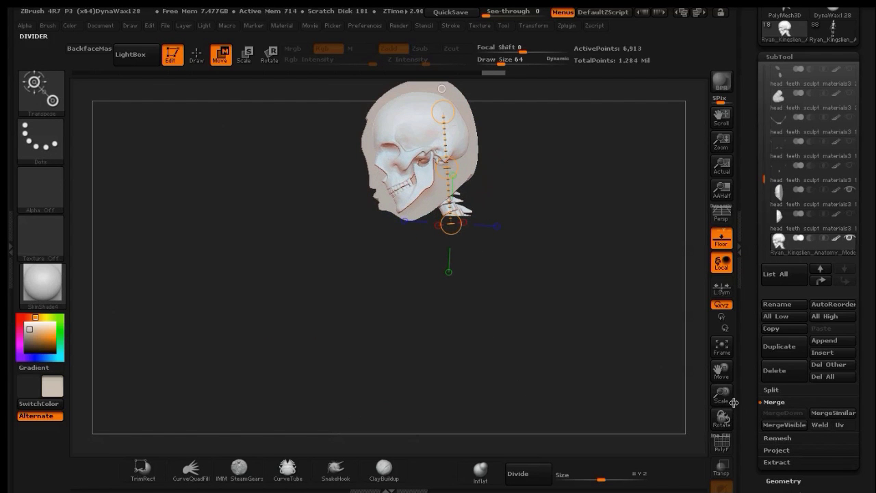
left_click_drag(721, 369, 724, 453)
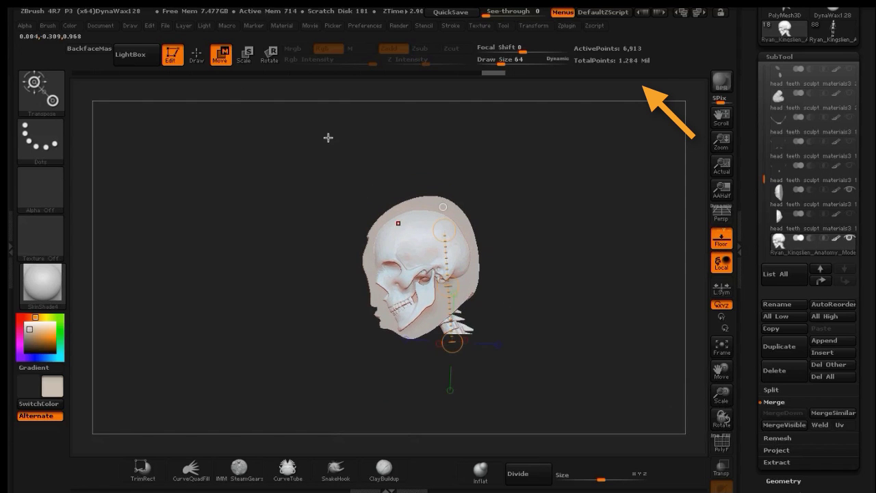
Reshape the skull's crown, forehead, eye socket and nasal area with the Move brush to follow the head's profile.
left_click(196, 54)
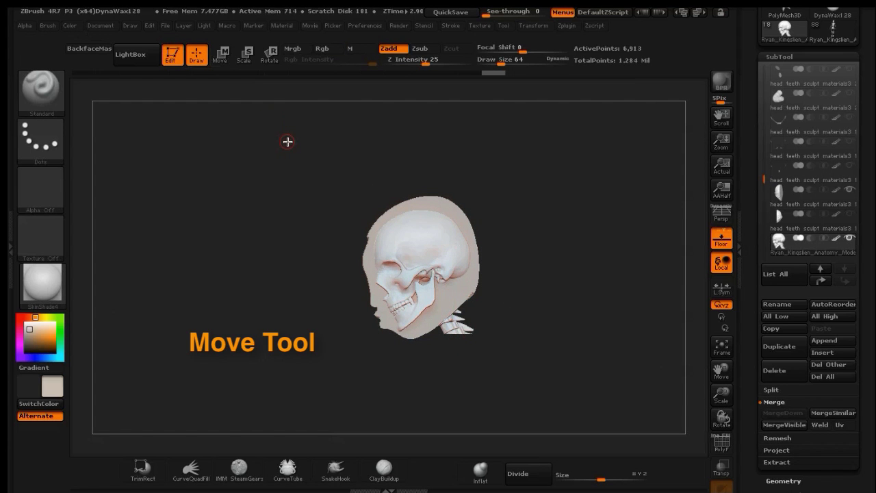
left_click(335, 469)
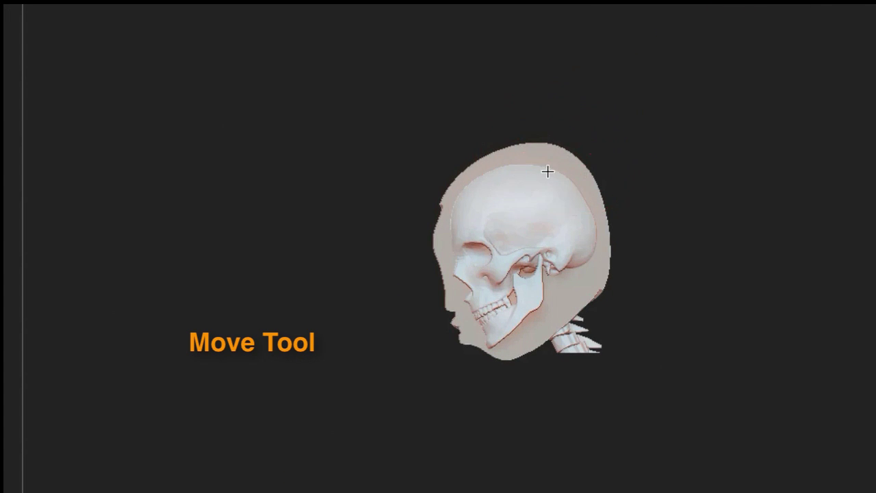
left_click_drag(548, 171, 550, 165)
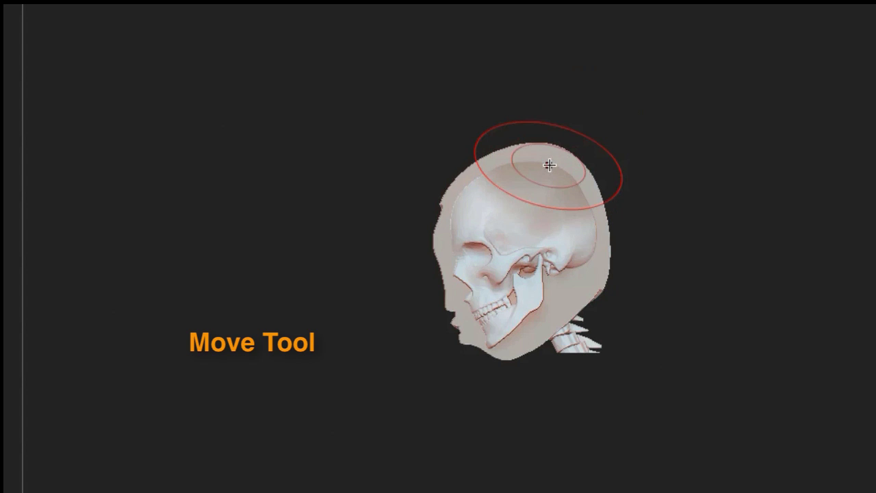
key("ctrl+z")
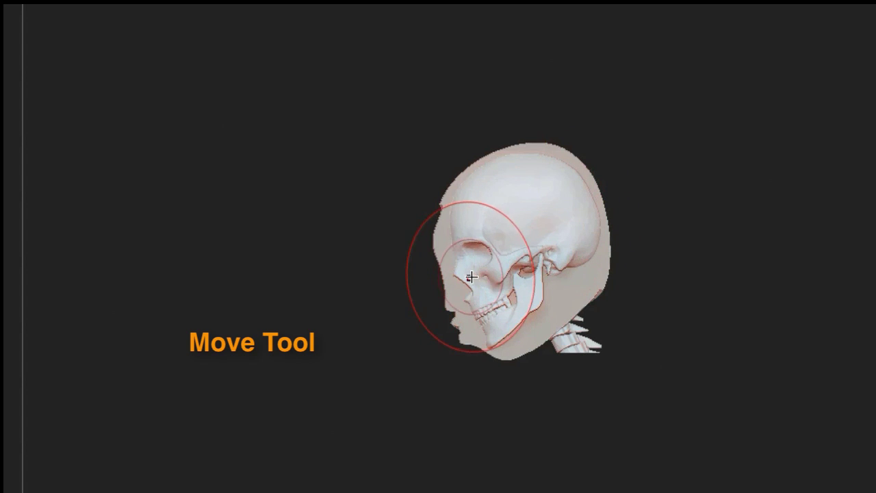
left_click_drag(467, 281, 470, 302)
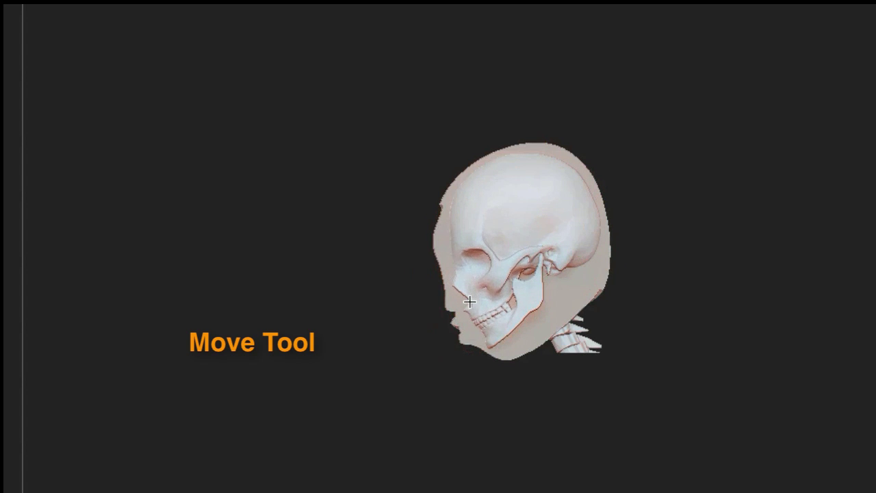
left_click_drag(475, 251, 471, 262)
mouse_move(452, 221)
left_mouse_down()
mouse_move(435, 229)
mouse_move(436, 243)
left_mouse_up()
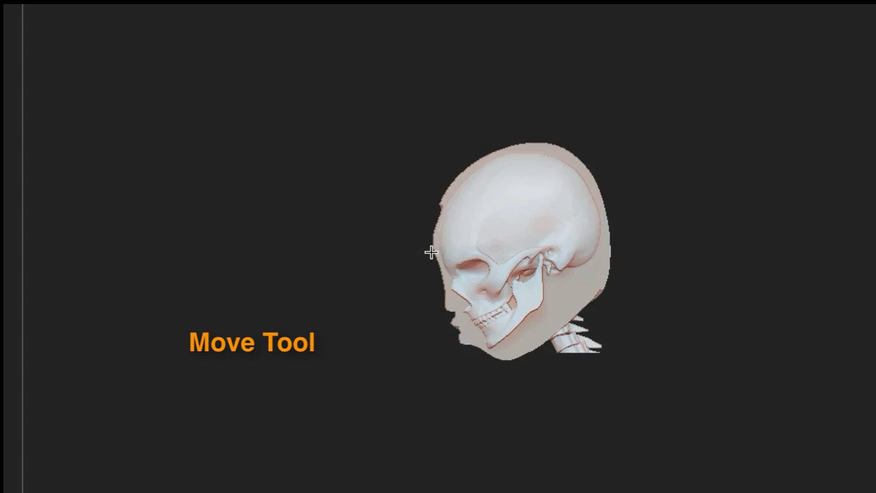
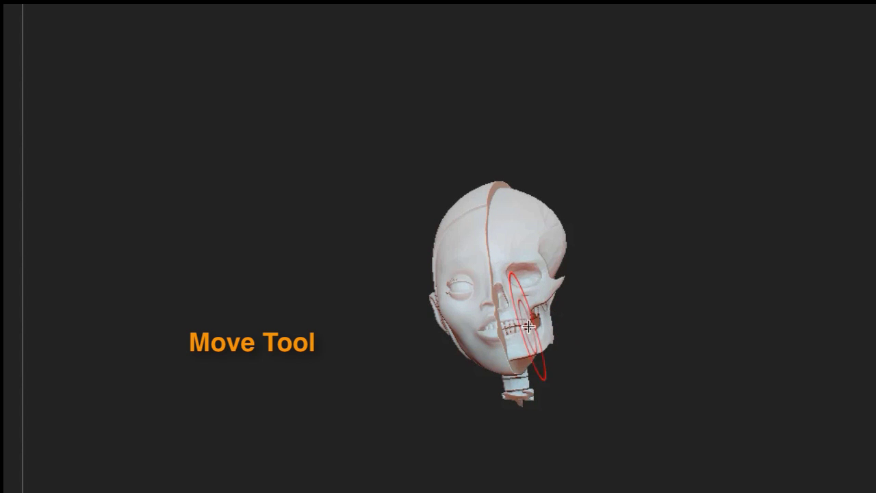
Adjust the skull's mouth and lower jaw with the Move brush, checking the fit against the face from several angles.
mouse_move(632, 311)
left_mouse_down()
mouse_move(607, 356)
mouse_move(565, 358)
mouse_move(669, 355)
mouse_move(637, 313)
mouse_move(644, 322)
left_mouse_up()
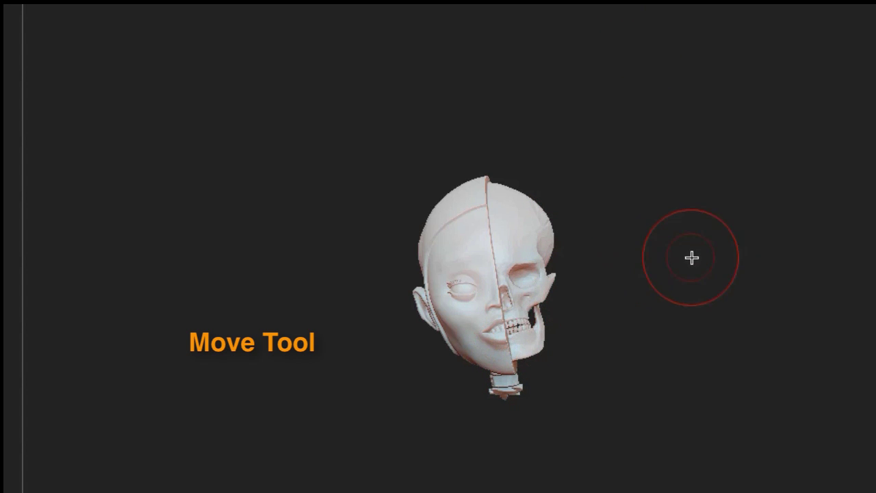
left_click_drag(696, 225, 641, 254)
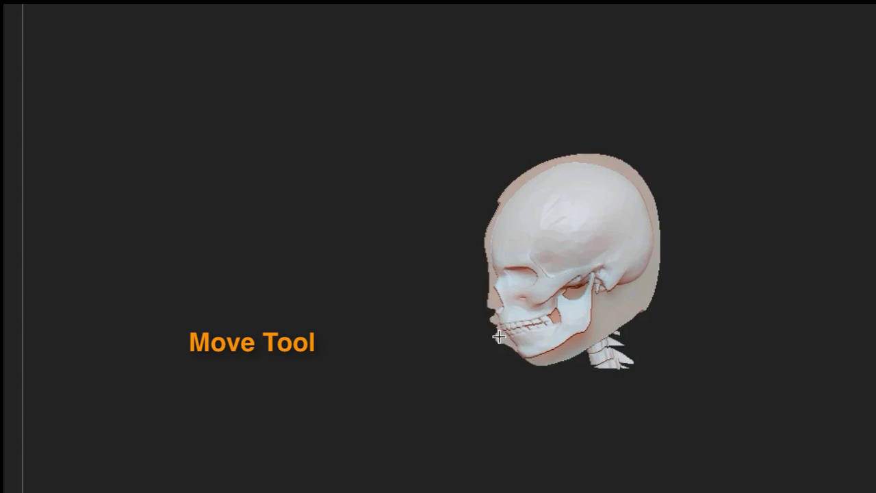
left_click_drag(499, 336, 525, 358)
left_click_drag(413, 338, 438, 316)
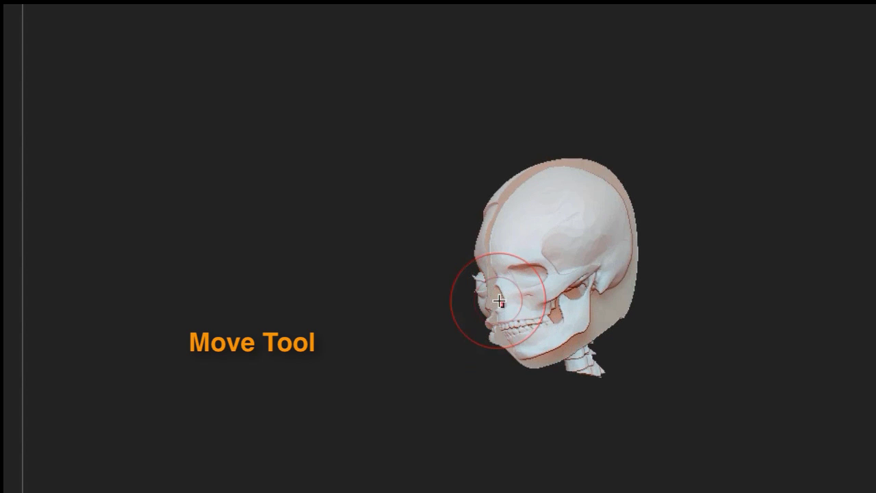
mouse_move(369, 268)
left_mouse_down()
mouse_move(444, 260)
mouse_move(401, 267)
mouse_move(404, 258)
mouse_move(353, 240)
left_mouse_up()
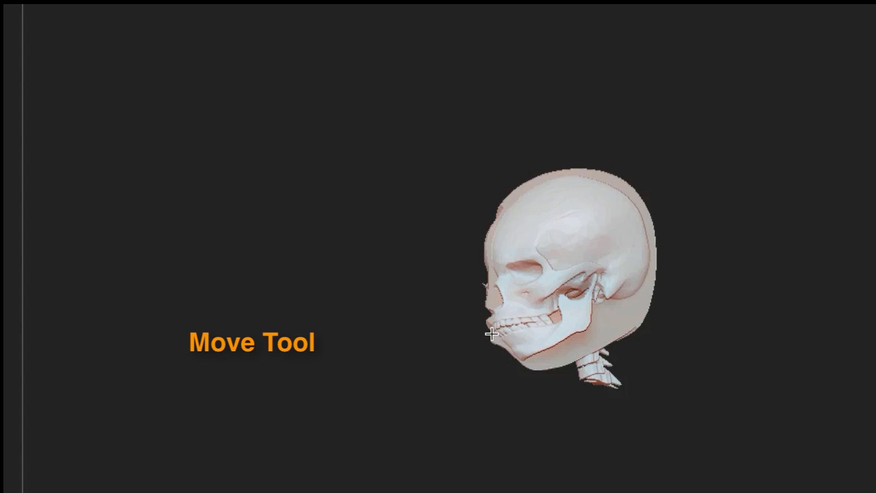
mouse_move(362, 225)
left_mouse_down()
mouse_move(435, 227)
mouse_move(397, 256)
mouse_move(365, 252)
mouse_move(430, 225)
left_mouse_up()
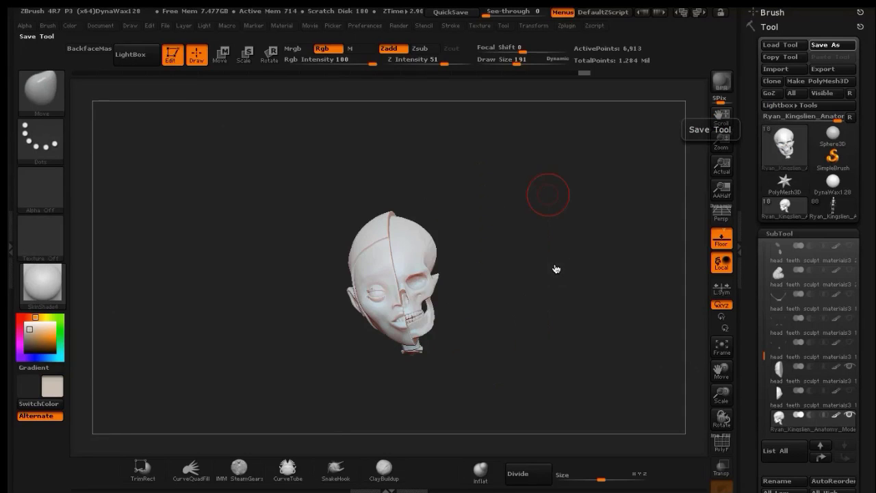
Save the tool as Girl part 3b, replacing the existing file.
key("ctrl+s")
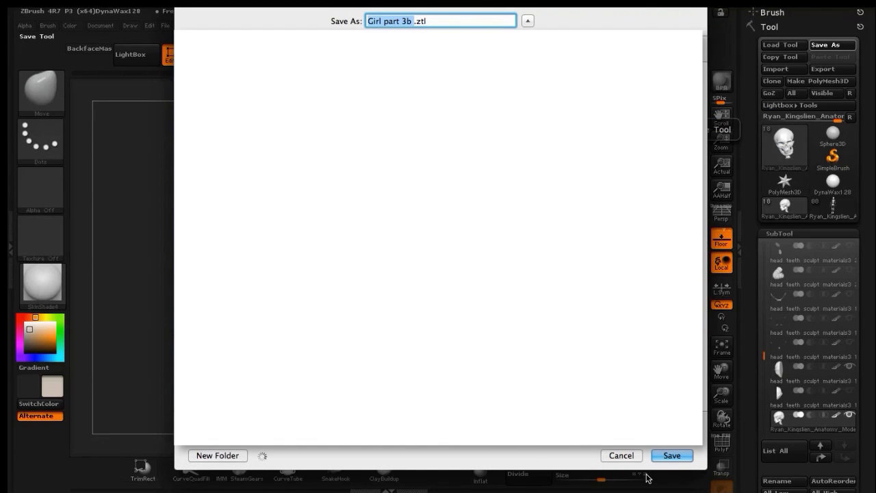
left_click(670, 455)
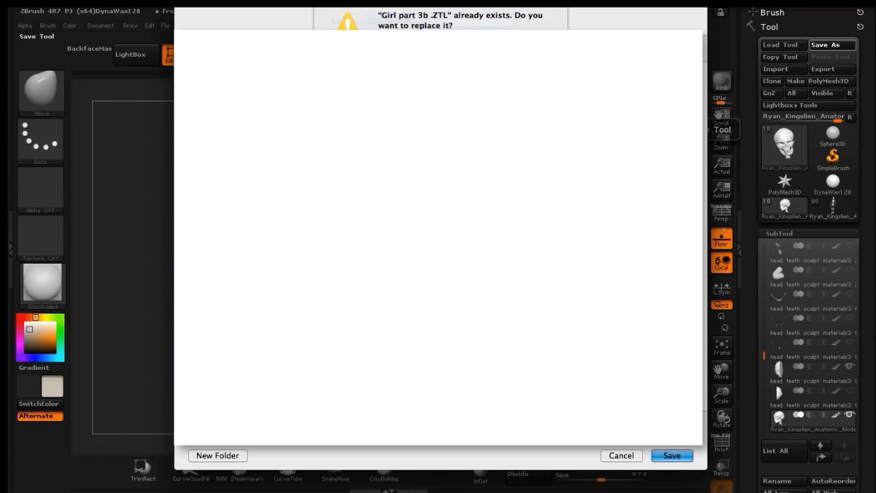
left_click(528, 73)
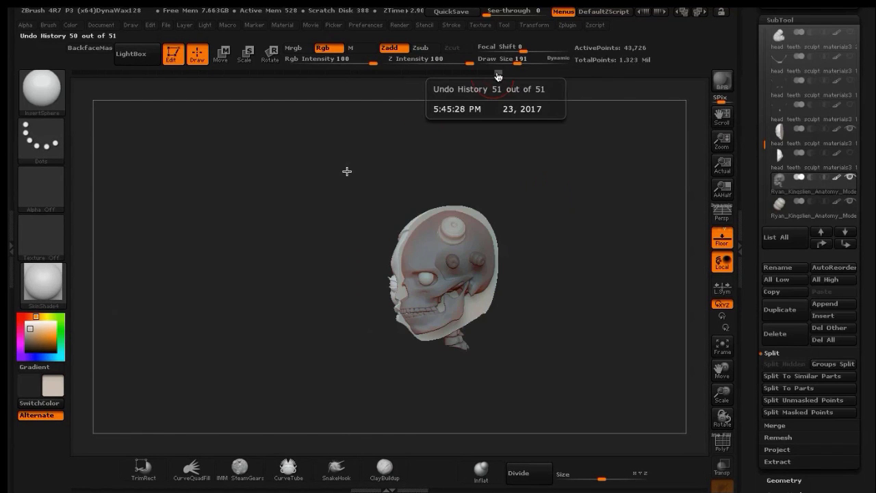
Scrub the skull's undo history and examine the inserted spheres on the masked skull from the side and front.
mouse_move(497, 75)
left_mouse_down()
mouse_move(68, 84)
mouse_move(238, 71)
mouse_move(418, 88)
mouse_move(488, 75)
left_mouse_up()
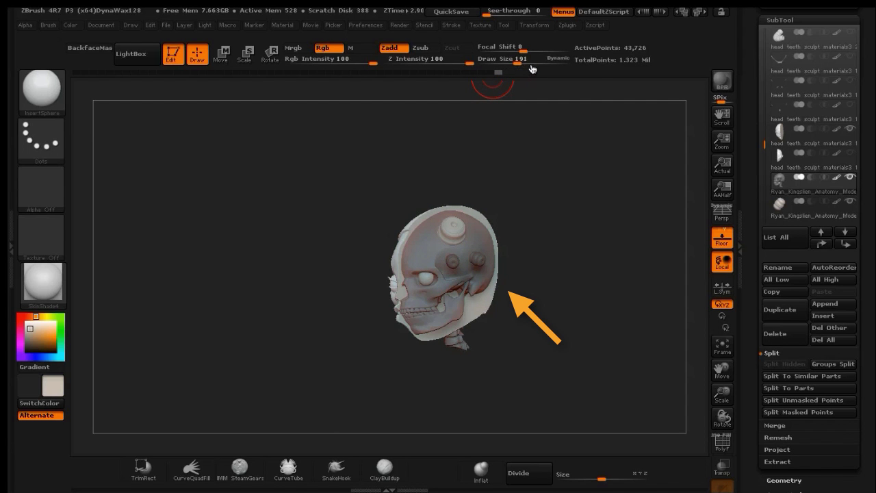
left_click_drag(543, 190, 575, 195)
left_click(575, 195)
key("ctrl")
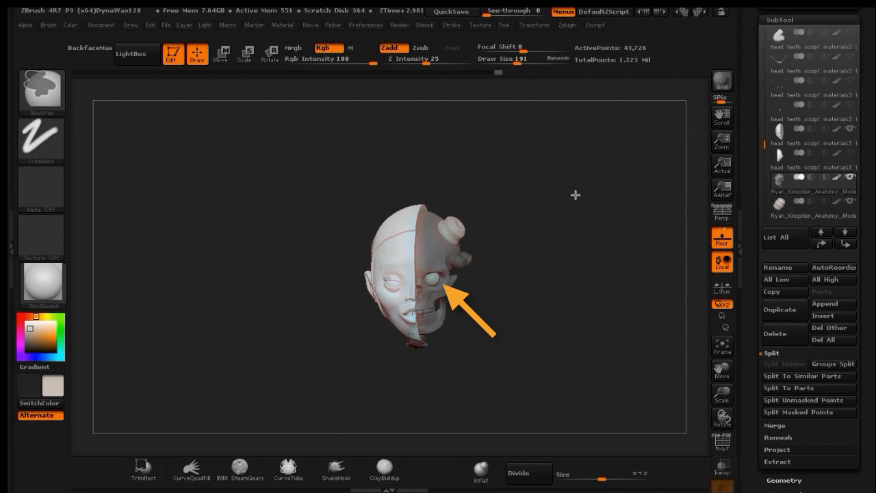
Clear the skull's mask, and show the hidden half of the face as the active subtool.
left_click(582, 226, "ctrl")
mouse_move(587, 210)
left_mouse_down()
mouse_move(549, 198)
mouse_move(584, 207)
mouse_move(588, 223)
mouse_move(585, 201)
mouse_move(556, 209)
mouse_move(587, 211)
left_mouse_up()
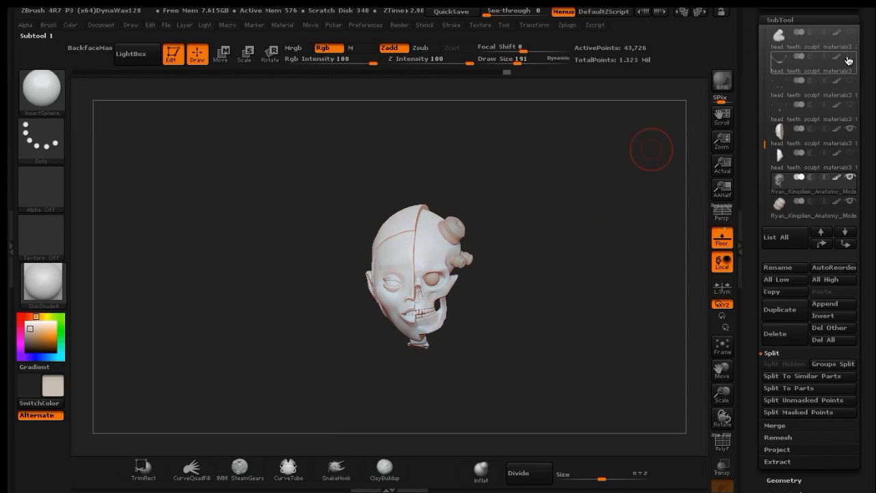
mouse_move(847, 166)
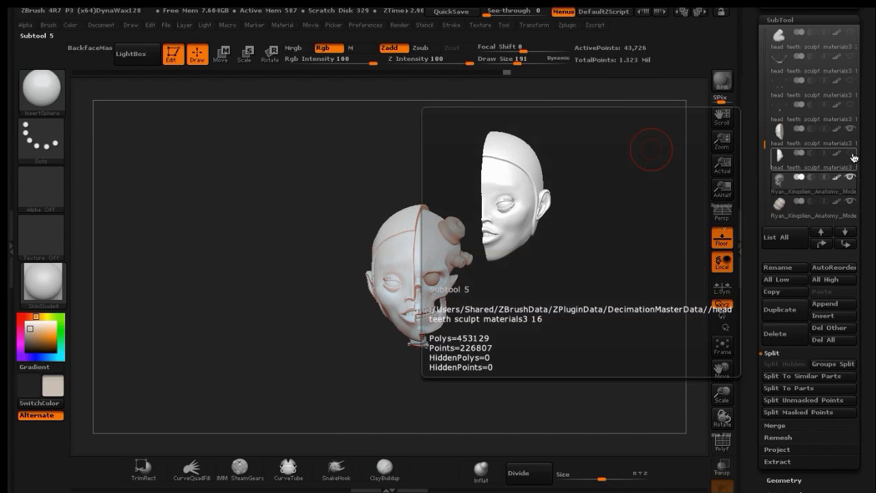
left_click(851, 155)
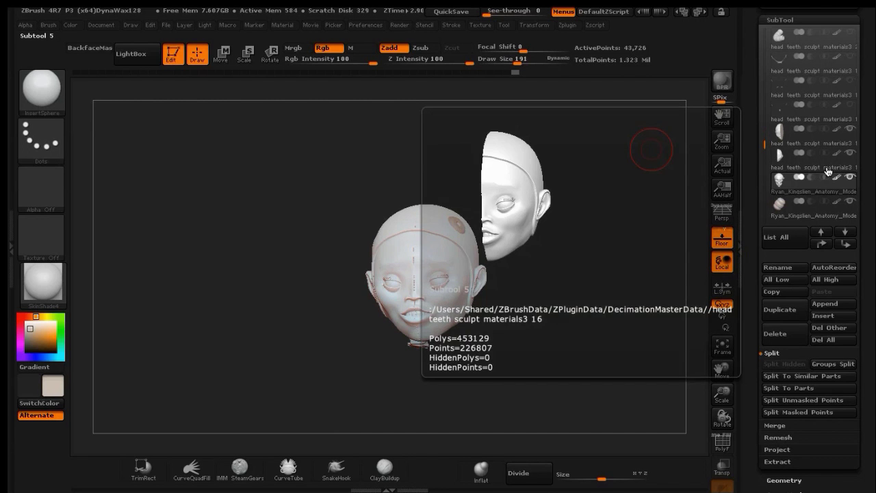
left_click(827, 170)
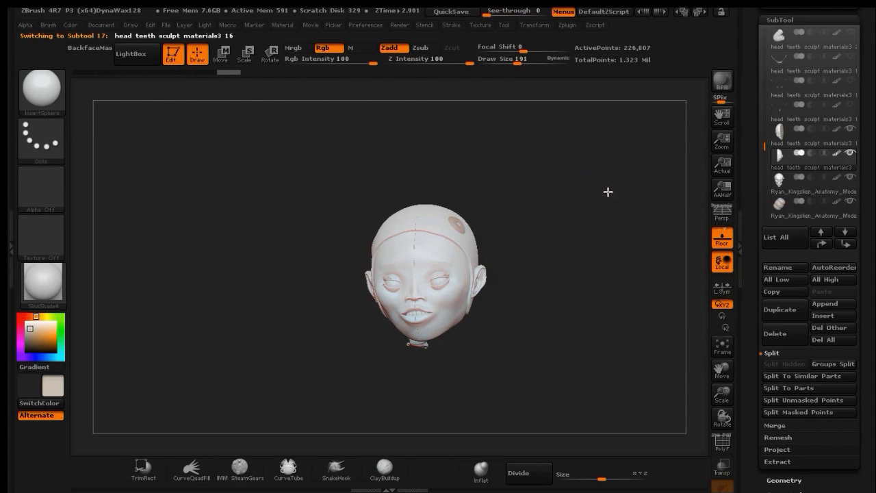
Shift the active face half sideways with the Transpose Move line to adjust its gap from the opposite half.
left_click(223, 60)
left_click_drag(433, 261, 494, 259)
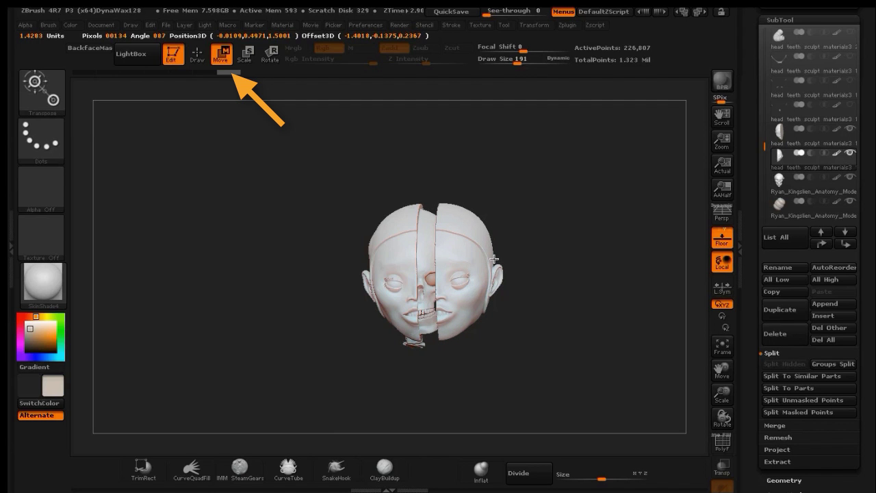
left_click_drag(492, 258, 479, 259)
Duplicate the active face half, return to Draw mode and turn off the floor grid.
left_click_drag(589, 254, 586, 312)
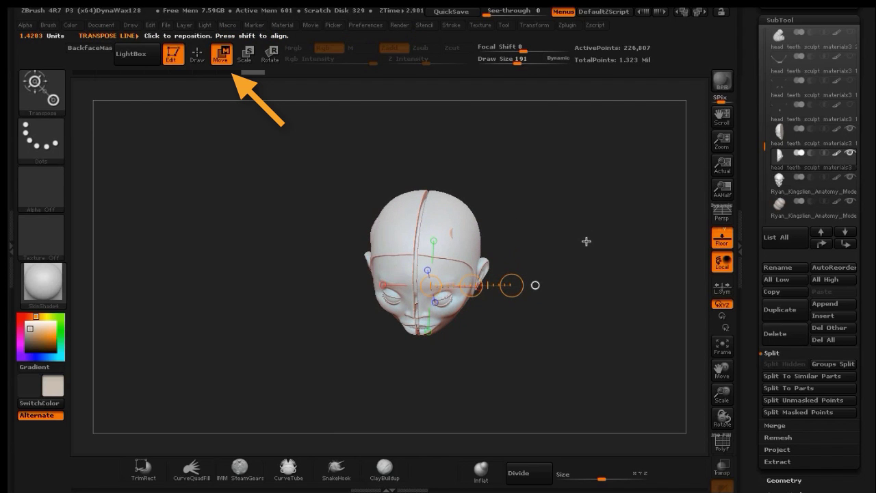
left_click_drag(581, 227, 596, 335)
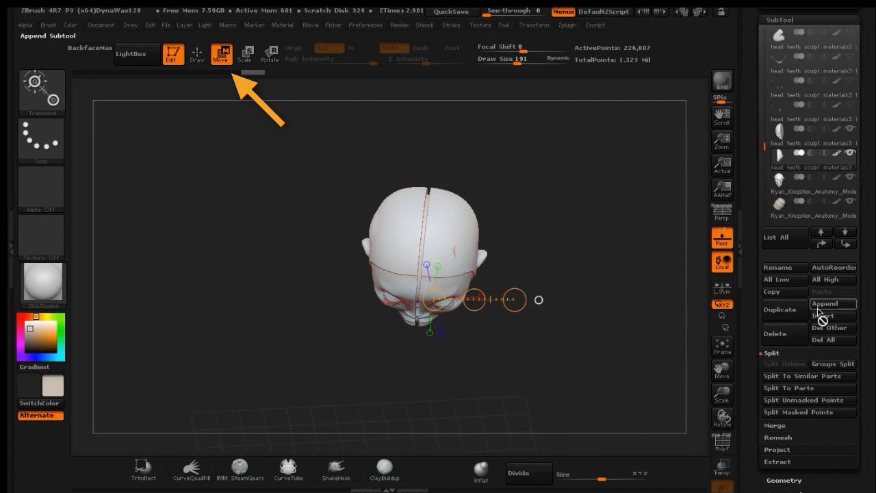
left_click(780, 310)
mouse_move(827, 184)
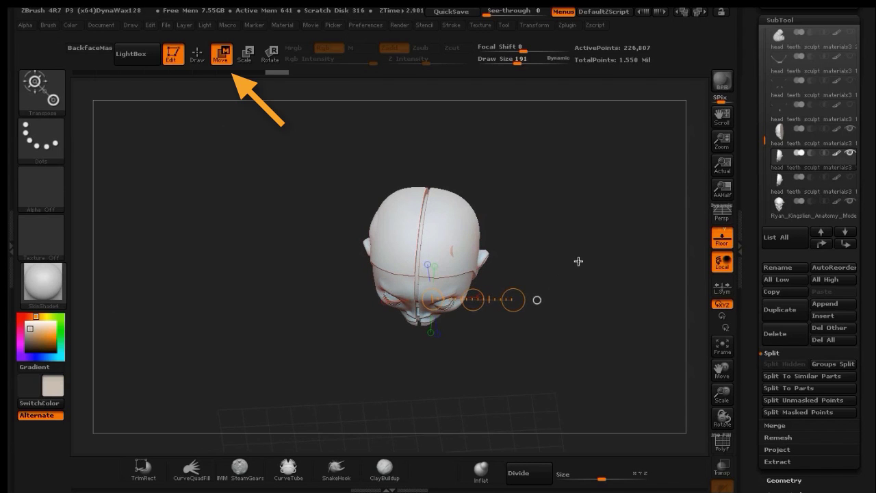
left_click(196, 54)
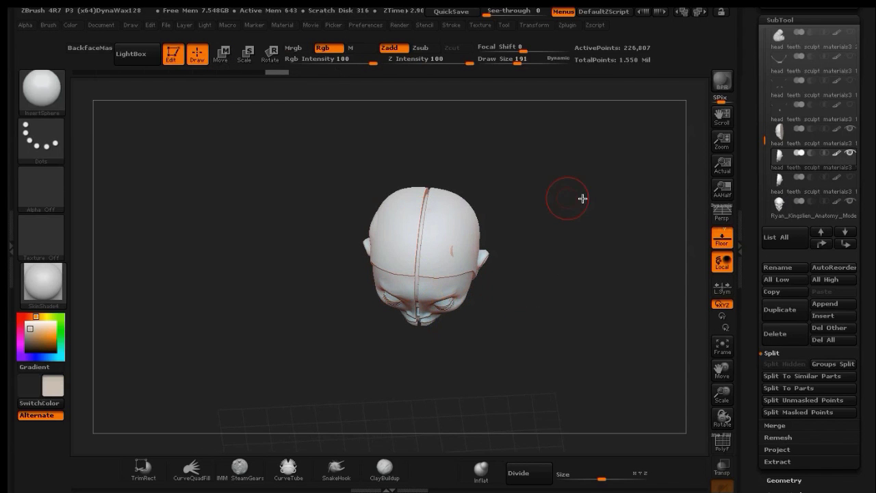
left_click(721, 238)
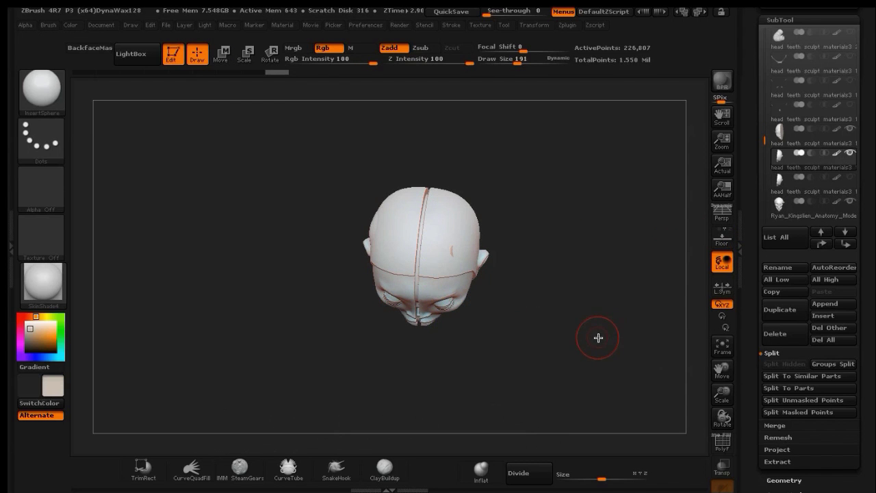
Try cutting off the upper back of the active face half with TrimRect from above, and undo the cut.
mouse_move(598, 337)
left_mouse_down()
mouse_move(598, 353)
mouse_move(610, 358)
mouse_move(593, 358)
mouse_move(599, 375)
left_mouse_up()
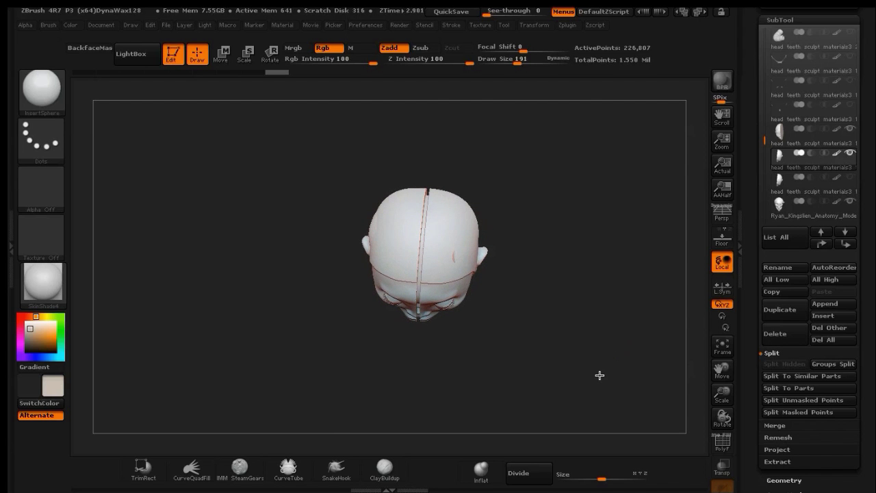
left_click(599, 376)
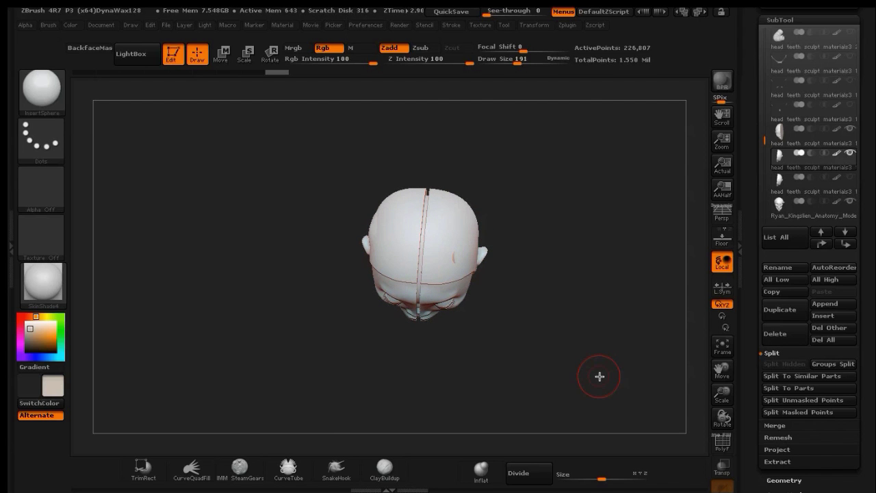
key("ctrl+shift")
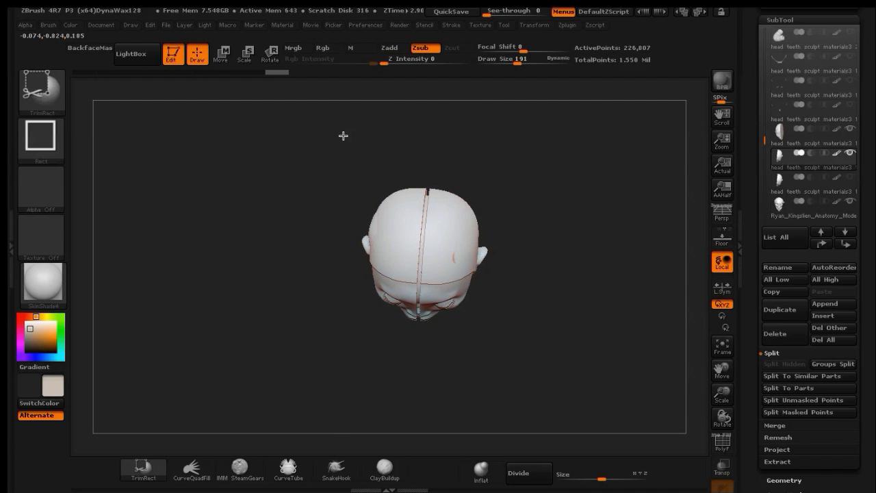
mouse_move(340, 136)
left_mouse_down("ctrl+shift")
mouse_move(524, 267)
mouse_move(526, 292)
left_mouse_up("ctrl+shift")
mouse_move(535, 324)
left_mouse_down()
mouse_move(520, 283)
mouse_move(516, 199)
mouse_move(528, 215)
mouse_move(482, 237)
left_mouse_up()
left_click_drag(563, 172, 602, 217)
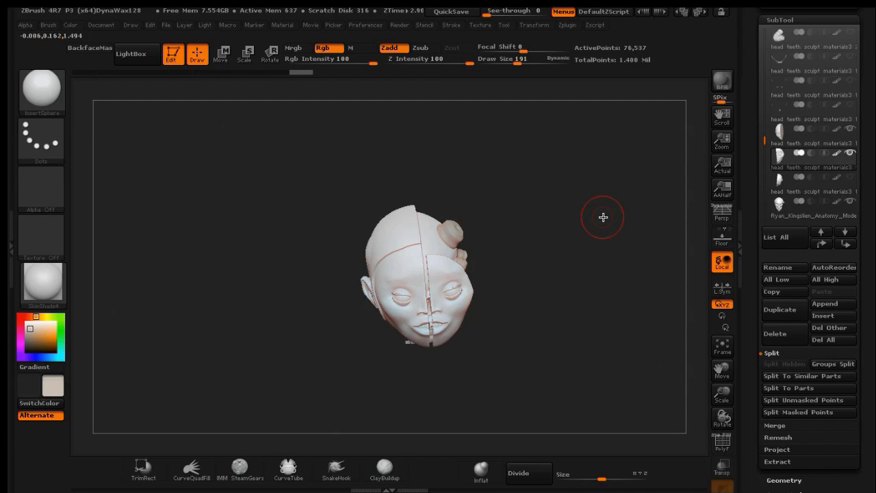
key("ctrl")
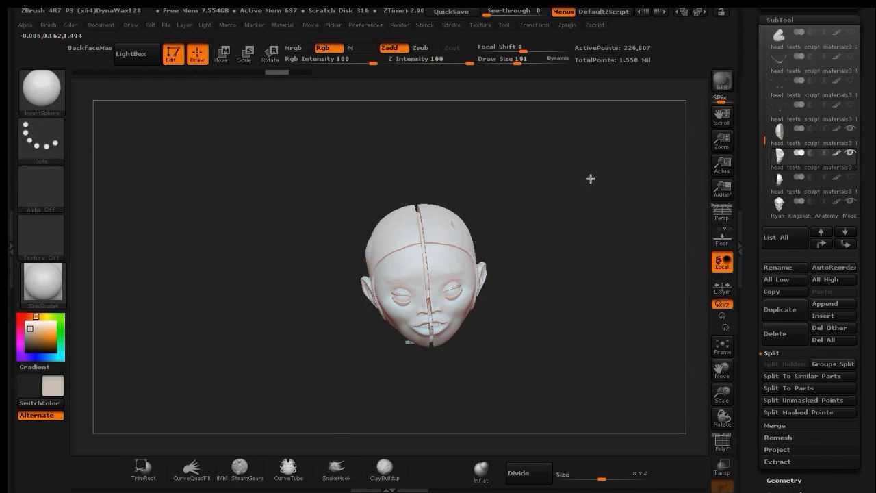
Try cutting off the front of the active face half with TrimRect from above, and undo the cut.
left_click_drag(591, 179, 587, 297)
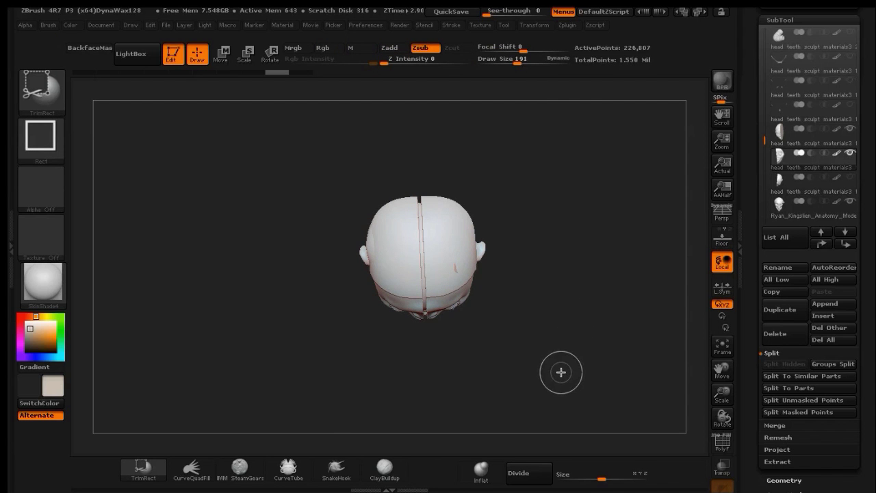
mouse_move(561, 369)
left_mouse_down("ctrl+shift")
mouse_move(390, 296)
mouse_move(364, 267)
mouse_move(339, 263)
left_mouse_up("ctrl+shift")
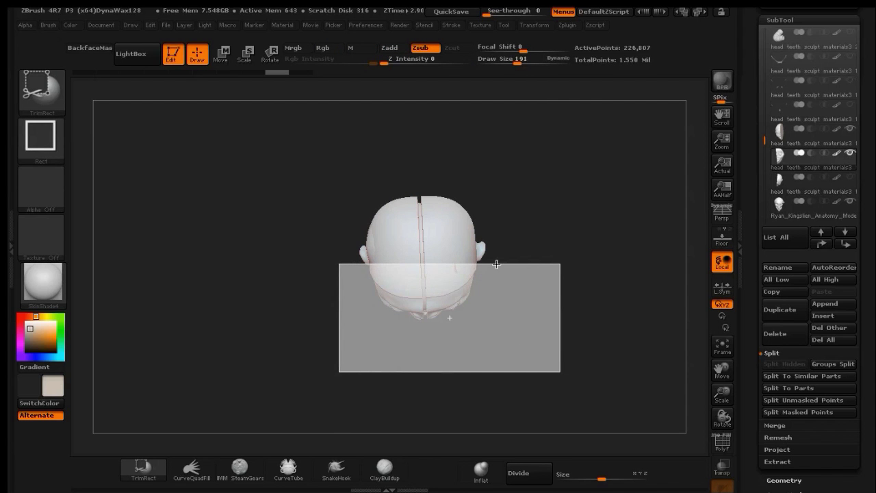
left_click_drag(496, 264, 534, 277, "ctrl+shift")
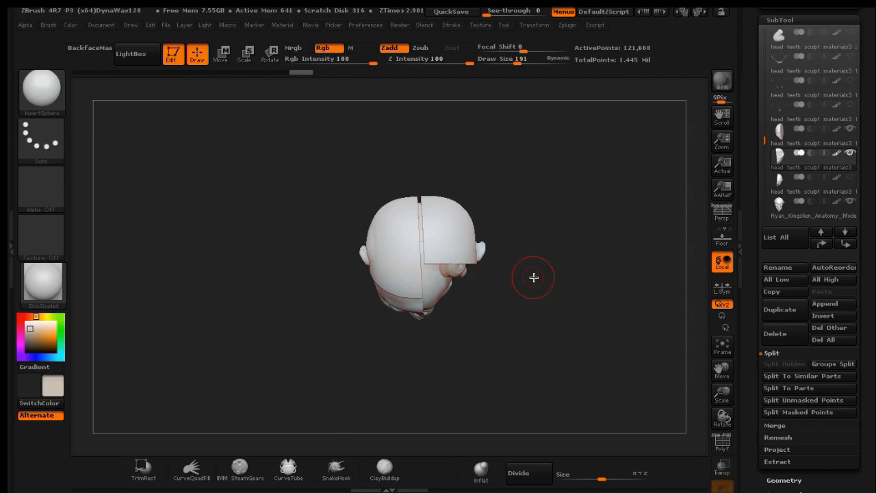
left_click_drag(561, 321, 550, 200)
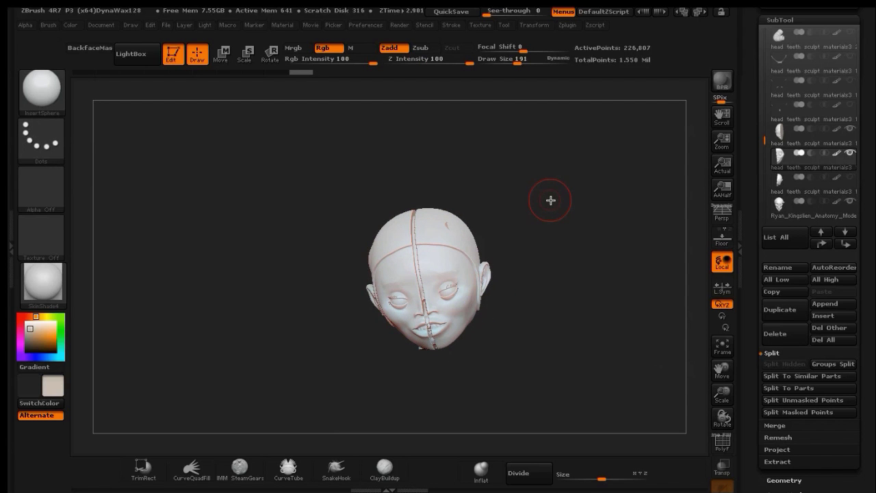
key("ctrl+z")
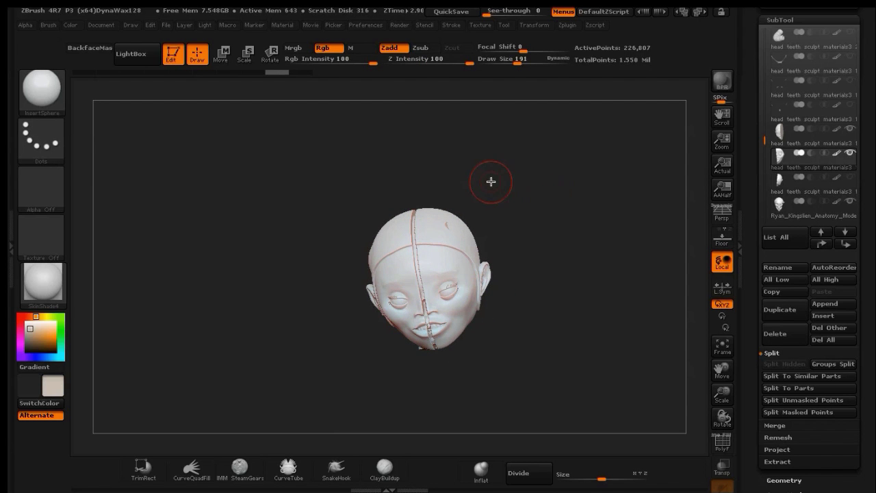
Move the active face half outward with the Transpose Move line to open a gap exposing the skull.
left_click(221, 57)
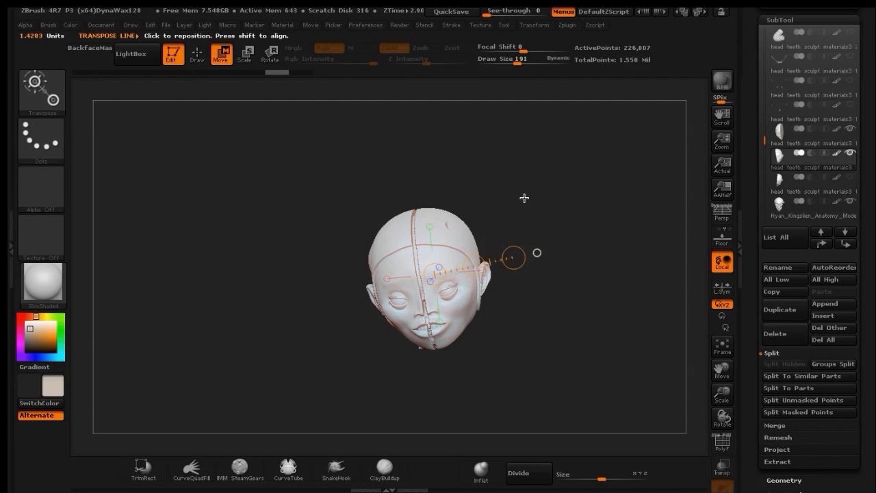
left_click_drag(524, 198, 525, 197)
mouse_move(494, 267)
left_mouse_down()
mouse_move(520, 254)
mouse_move(501, 258)
left_mouse_up()
left_click_drag(547, 286, 536, 269)
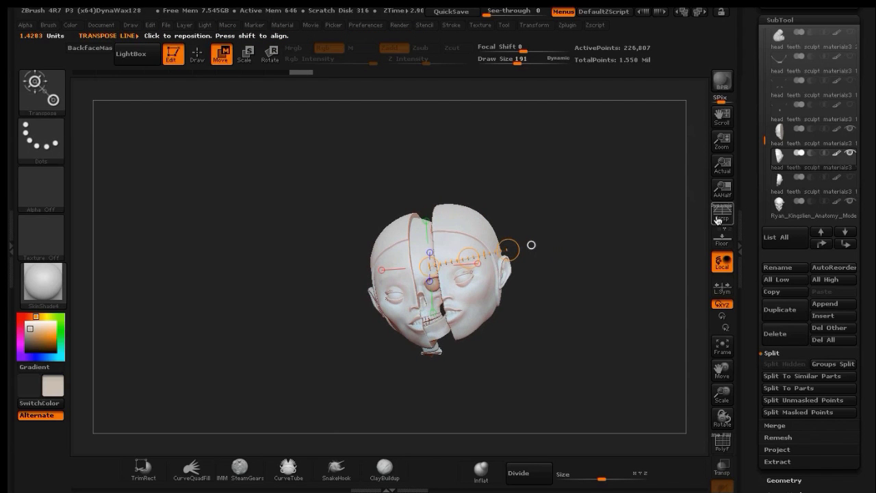
Show all of the character's subtools, hide the duplicated face half, and return to Draw mode.
left_click(850, 156)
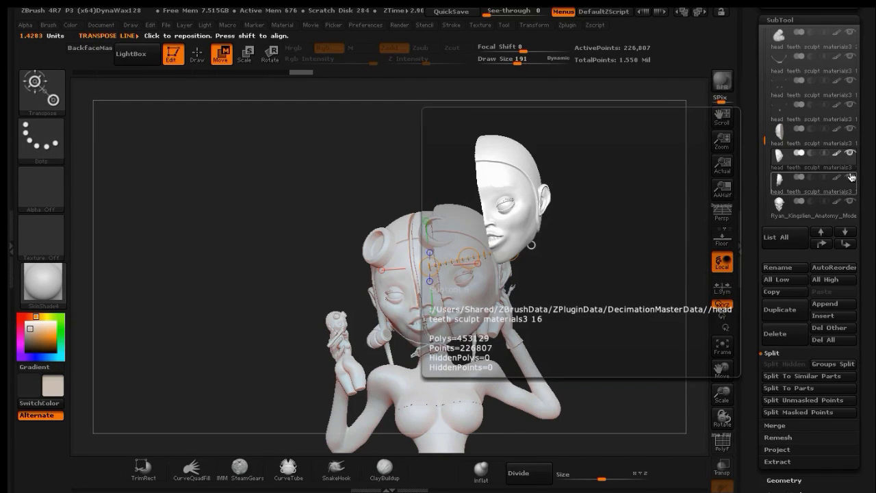
left_click(851, 177)
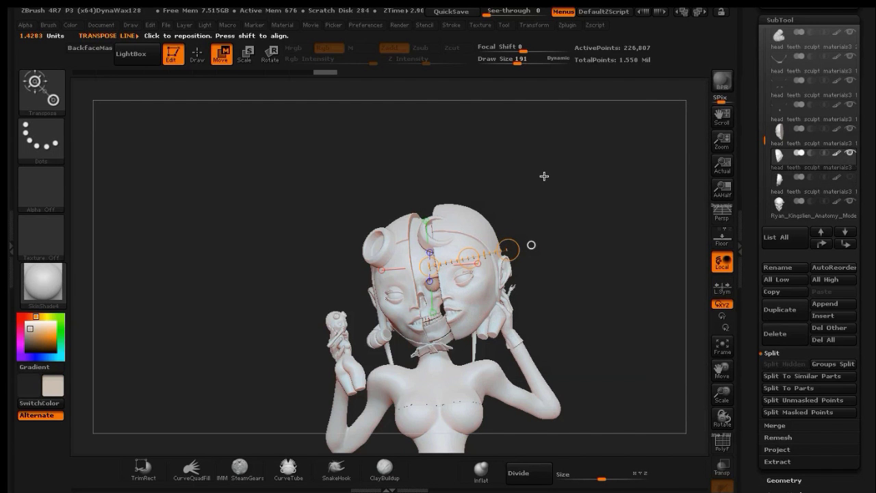
key("ctrl+z")
key("ctrl+z")
key("ctrl+z")
key("ctrl+z")
key("ctrl+z")
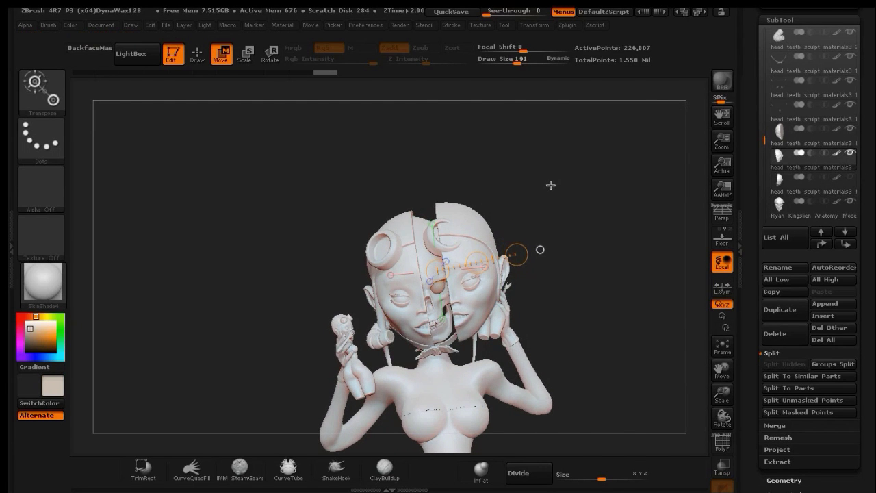
left_click(197, 53)
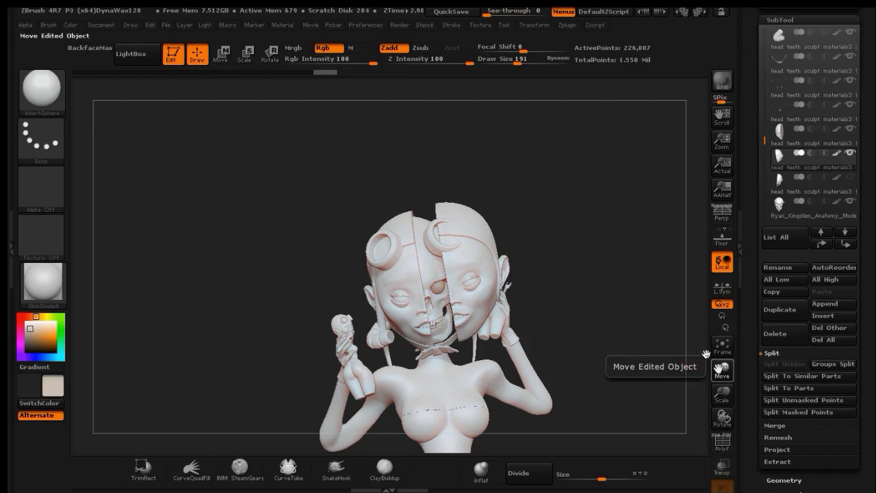
left_click_drag(720, 370, 698, 344)
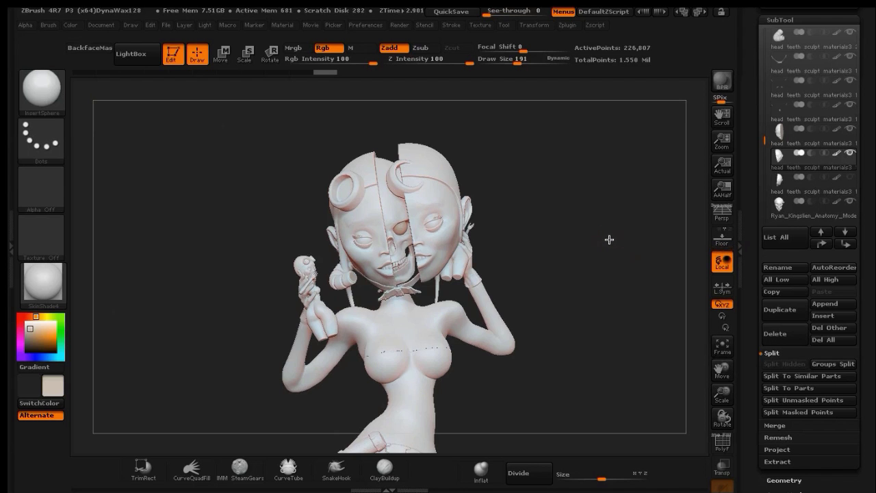
mouse_move(609, 238)
left_mouse_down()
mouse_move(583, 236)
mouse_move(606, 247)
left_mouse_up()
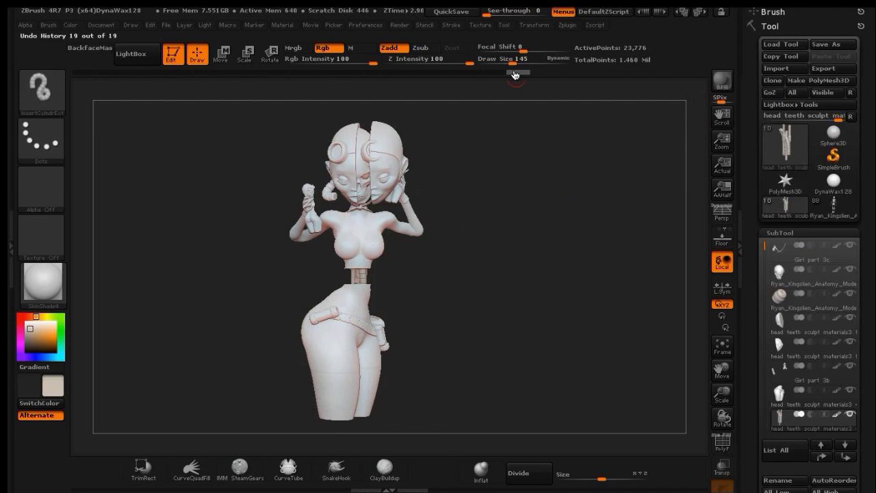
Rewind the lower body's undo history to its first entry and choose the IMM Gun brush.
left_click_drag(515, 74, 350, 74)
left_click_drag(243, 84, 63, 79)
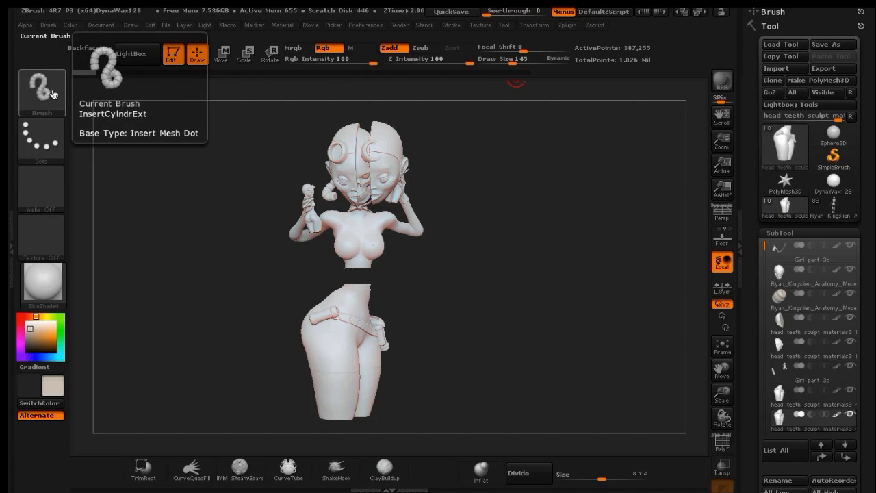
left_click(51, 93)
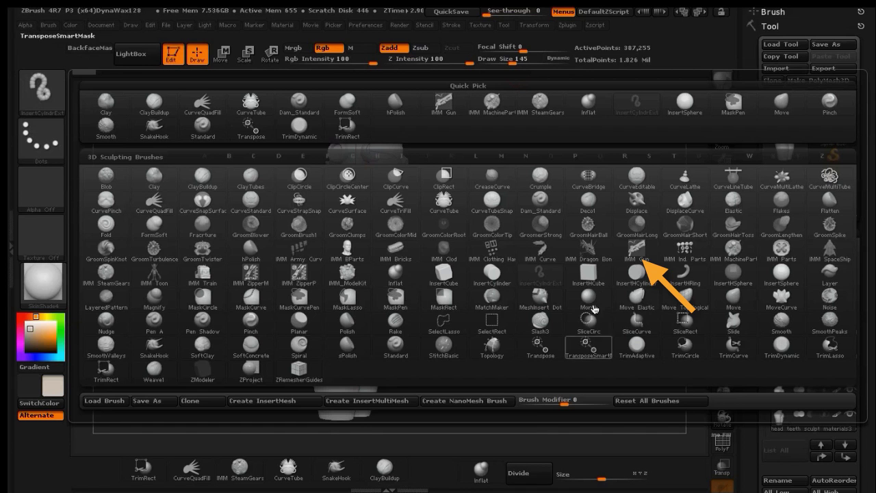
left_click(628, 253)
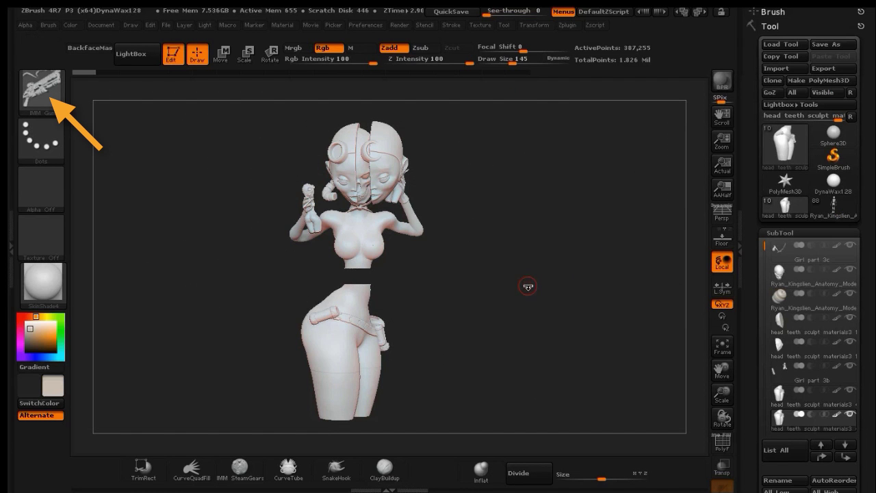
Choose the A 09 gun insert and advance the undo history to the first mechanical parts inserted at the waist.
key("m")
mouse_move(713, 208)
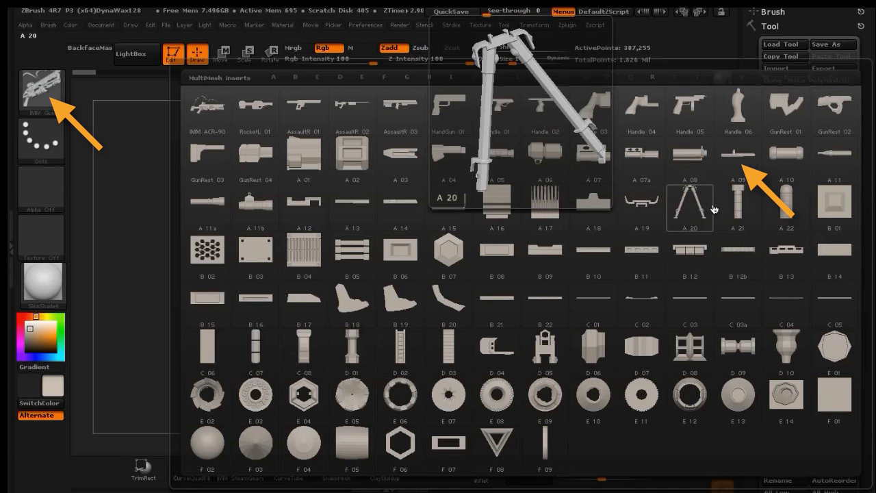
mouse_move(729, 152)
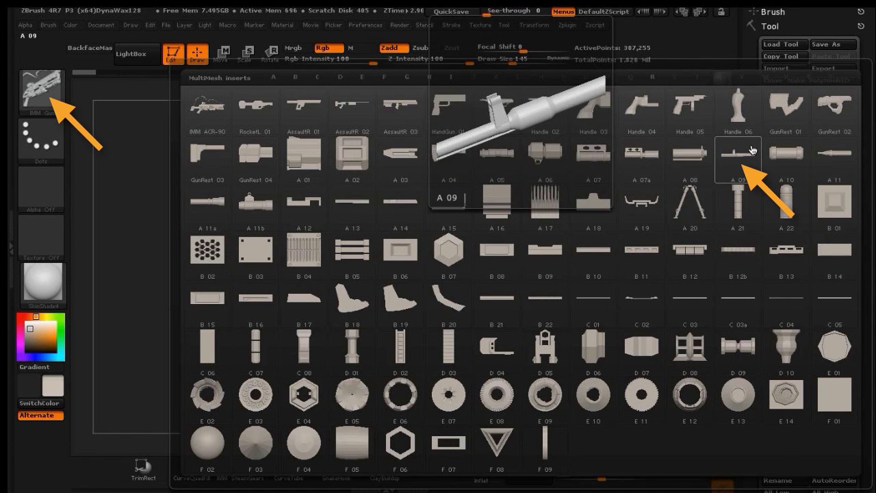
left_click(752, 150)
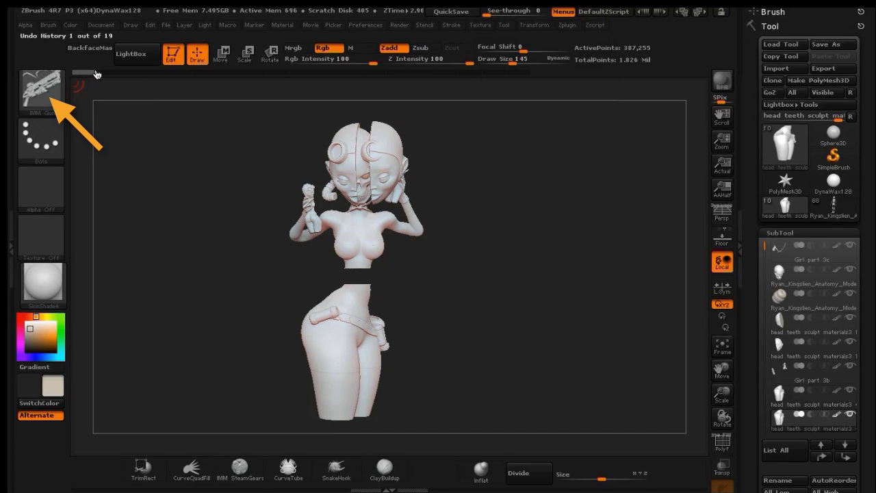
left_click(106, 73)
left_click(129, 71)
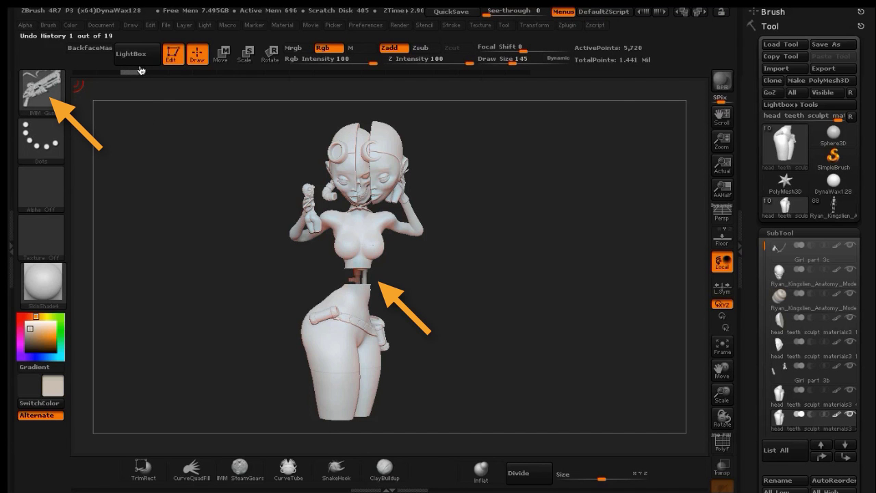
Advance the lower body's undo history through the remaining mechanical inserts to the state where the waist parts are a separate subtool.
left_click(157, 69)
left_click(180, 71)
left_click(205, 69)
left_click(229, 69)
left_click(252, 70)
left_click(273, 70)
left_click(302, 68)
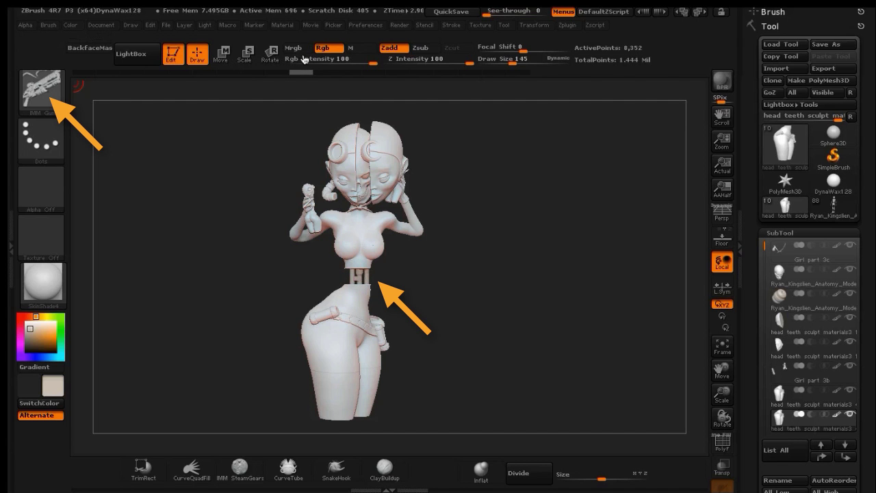
left_click(355, 70)
left_click(373, 72)
left_click(399, 71)
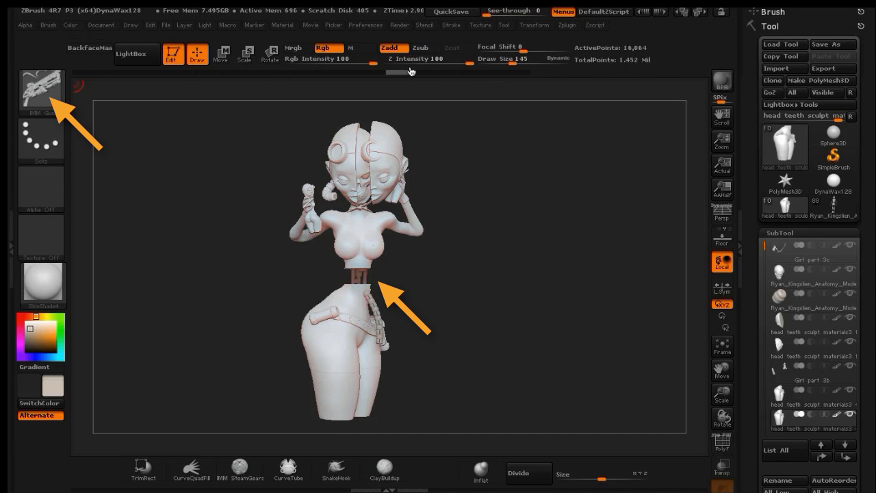
left_click(422, 71)
left_click(445, 70)
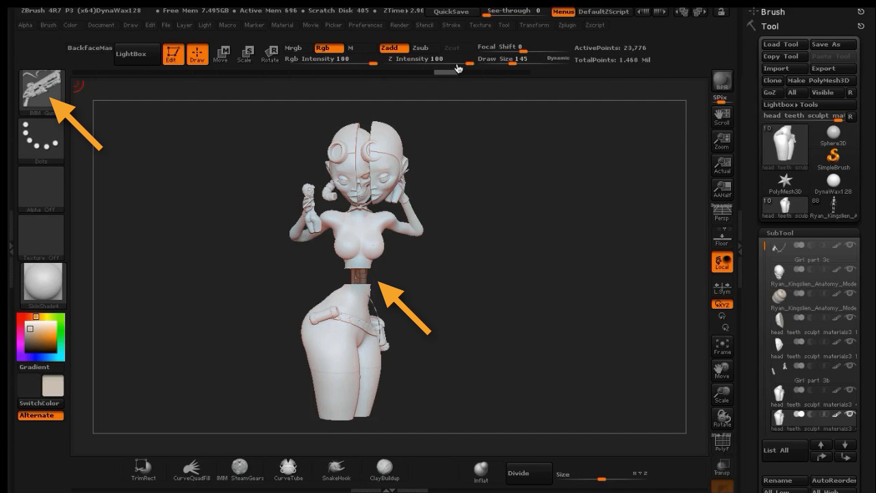
left_click(516, 73)
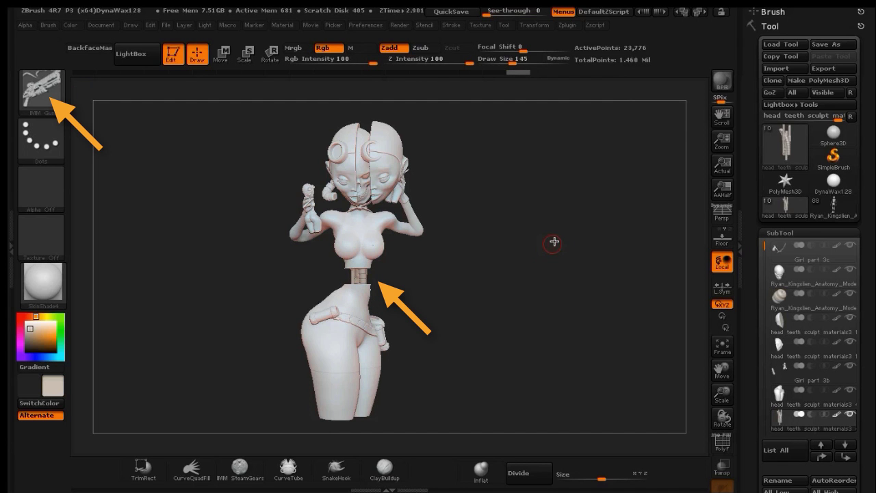
left_click_drag(554, 243, 513, 225)
left_click(513, 226)
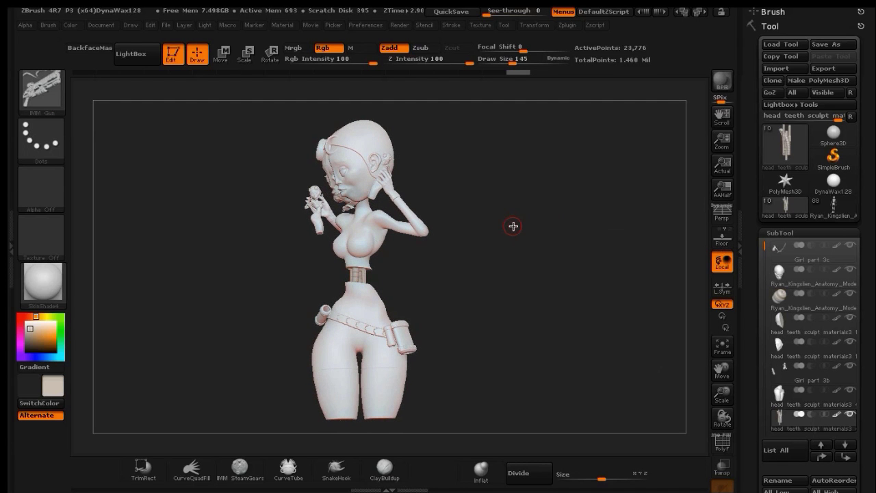
Select the lower-body subtool, move it to the end of the subtool list, and duplicate it.
left_click_drag(866, 369, 862, 319)
left_click(838, 335)
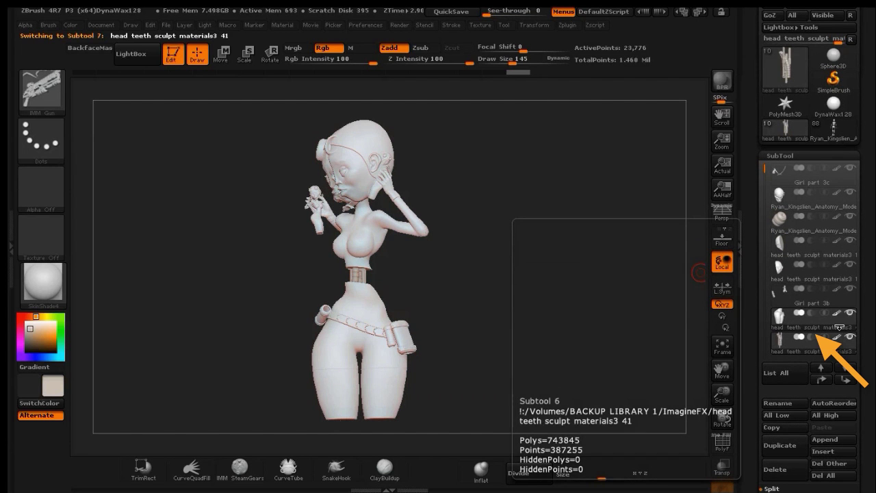
left_click(842, 380)
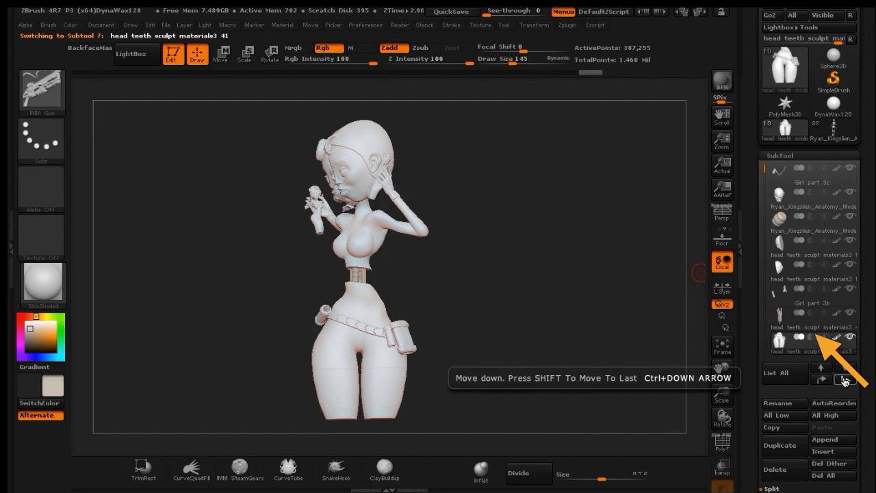
left_click(843, 378)
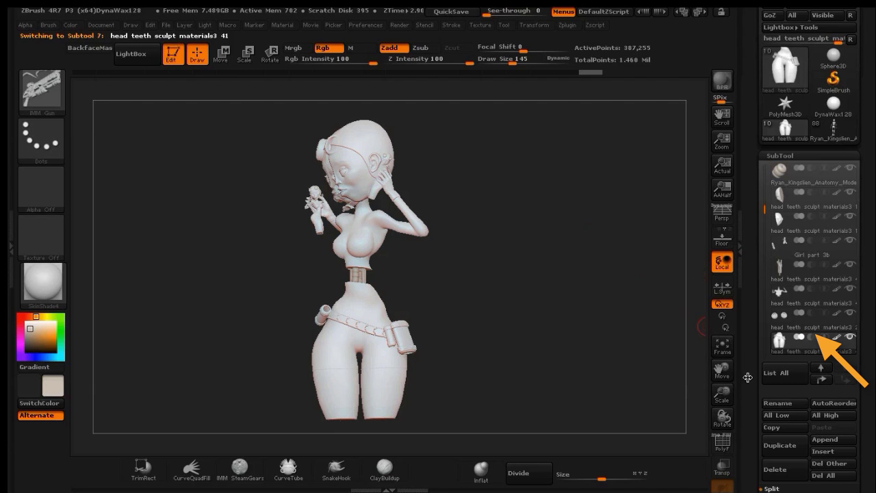
left_click(780, 444)
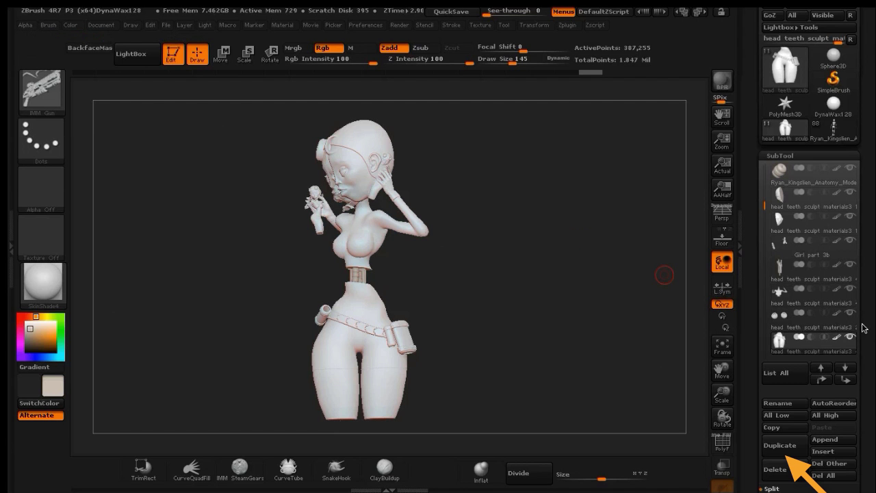
Isolate the original lower body and cut away its large-pouch half along the centre line with TrimRect.
left_click_drag(767, 207, 767, 234)
mouse_move(838, 309)
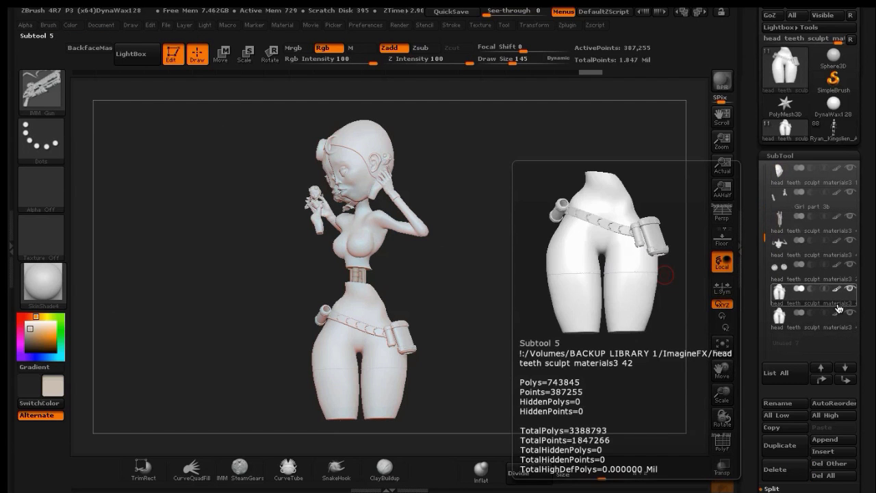
left_click(850, 291, "alt")
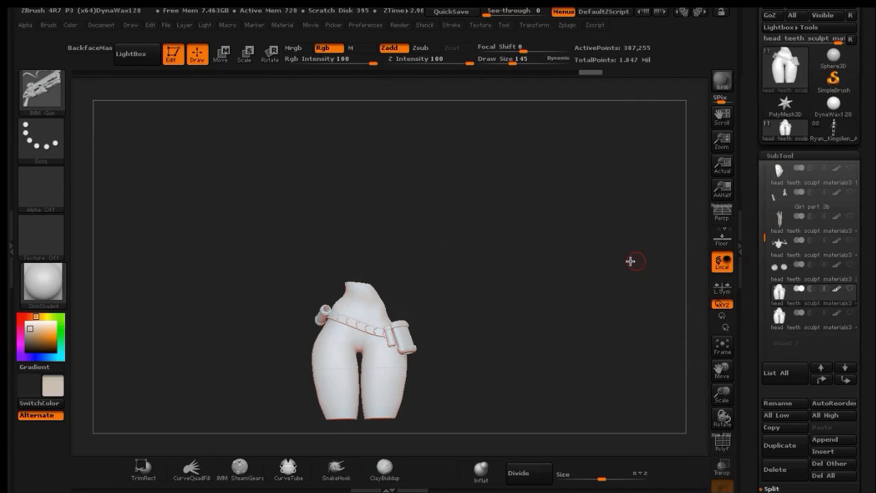
key("ctrl+shift")
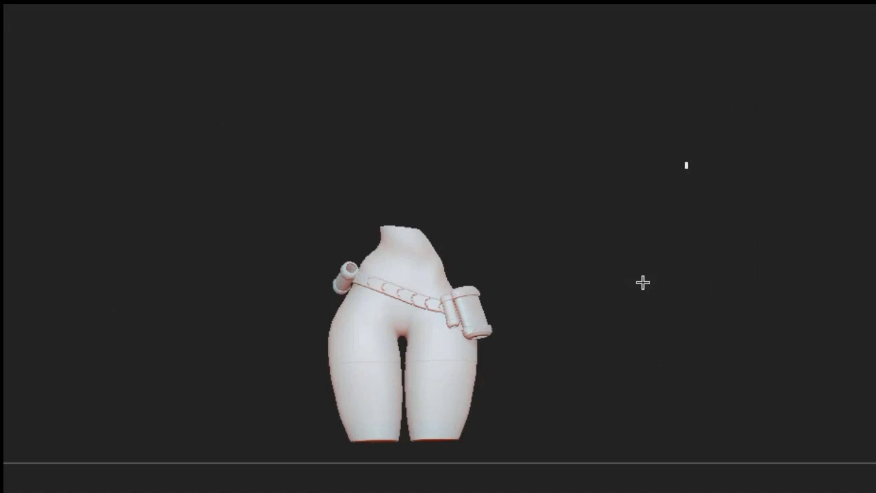
left_click_drag(541, 241, 381, 445)
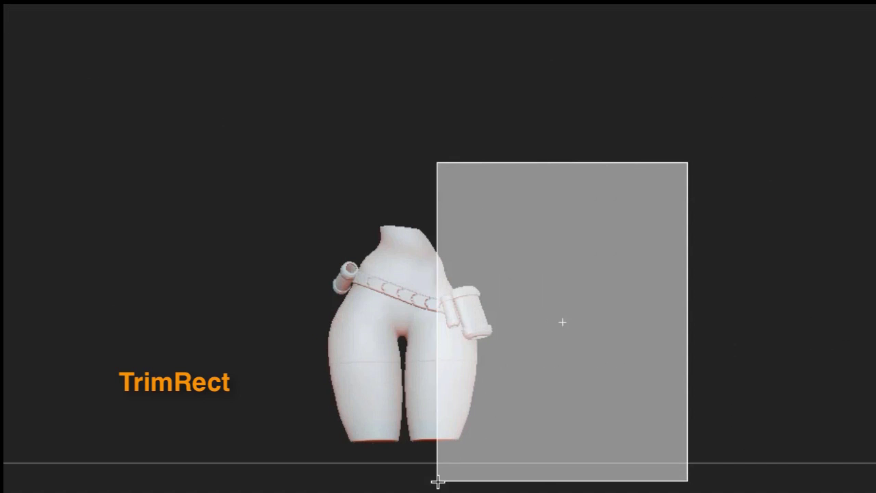
left_click_drag(438, 482, 403, 477)
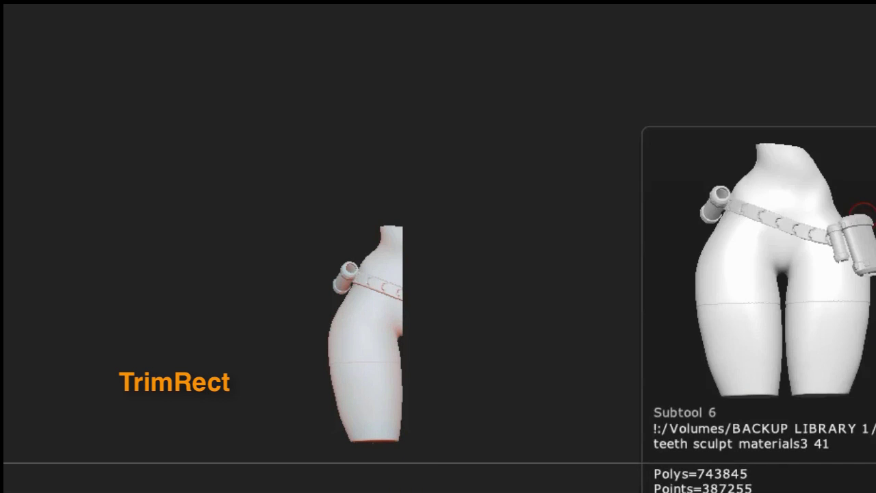
Show only the duplicated lower body and cut away its half opposite the large pouch along the centre with TrimRect.
key("ctrl+z")
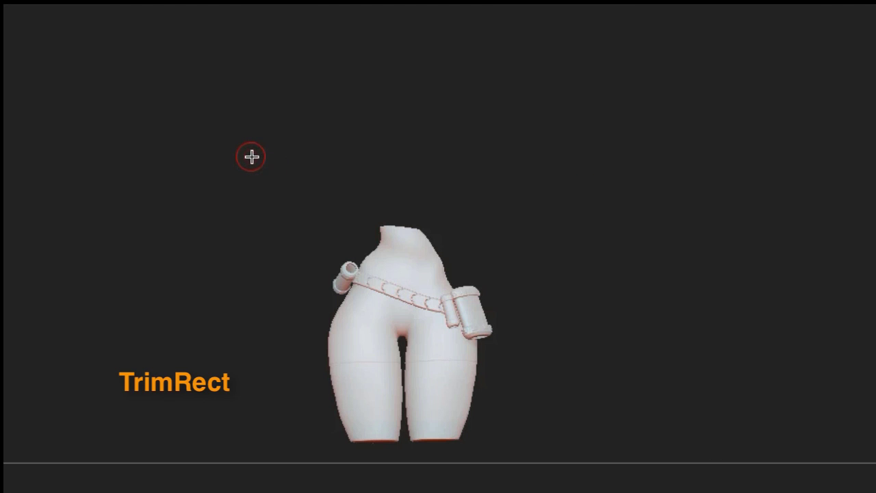
left_click_drag(251, 157, 404, 479, "ctrl+shift")
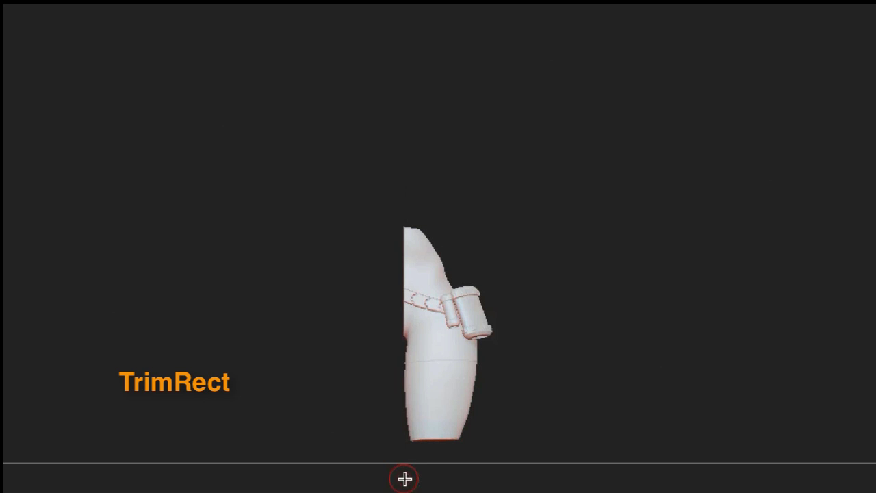
left_click_drag(537, 202, 551, 207)
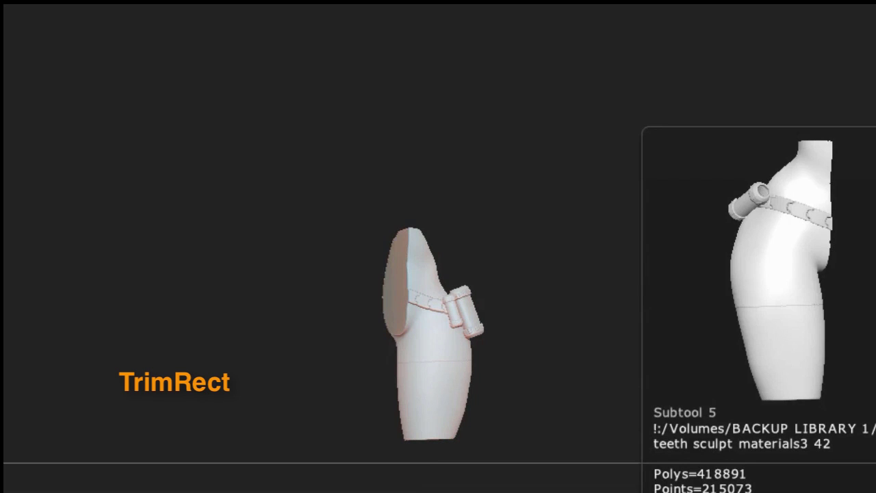
Show the first lower-body half beside the second, and turn all of the character's other subtools back on.
left_click(875, 274)
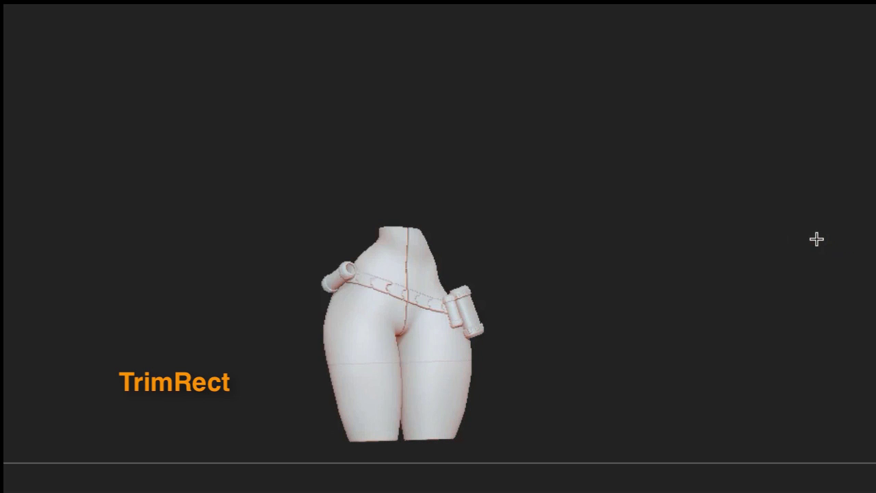
left_click_drag(816, 239, 801, 240)
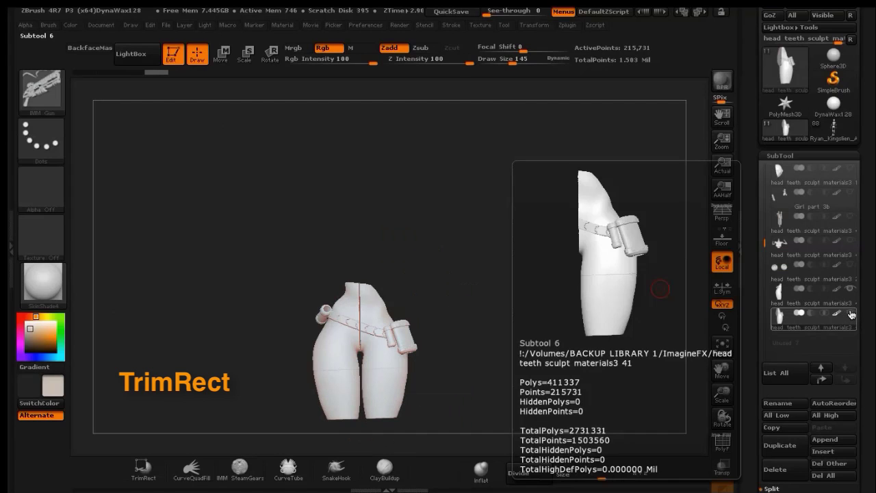
left_click(850, 314)
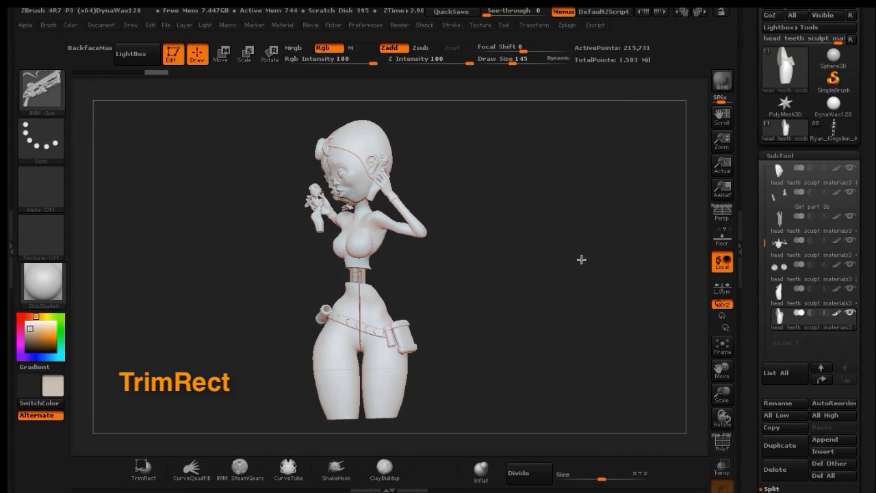
mouse_move(582, 262)
left_mouse_down()
mouse_move(579, 272)
mouse_move(581, 264)
left_mouse_up()
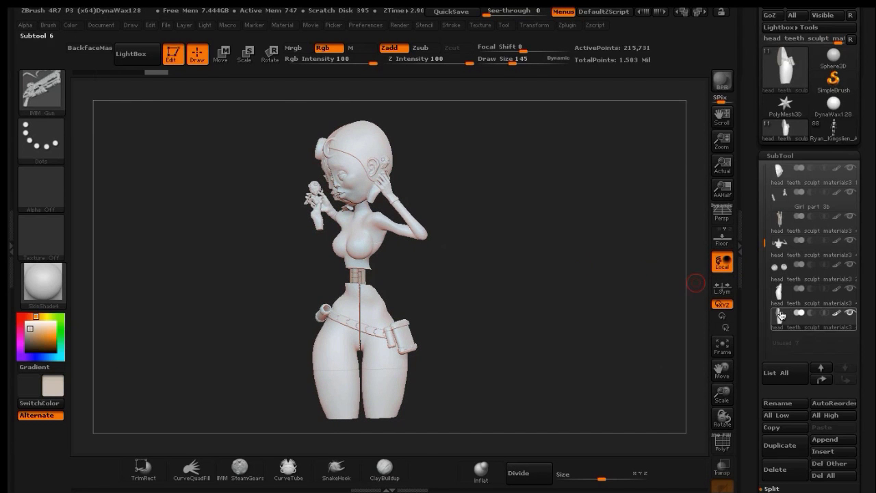
Move the large-pouch half of the lower body slightly outward with a Transpose Move line to open a gap.
left_click(220, 54)
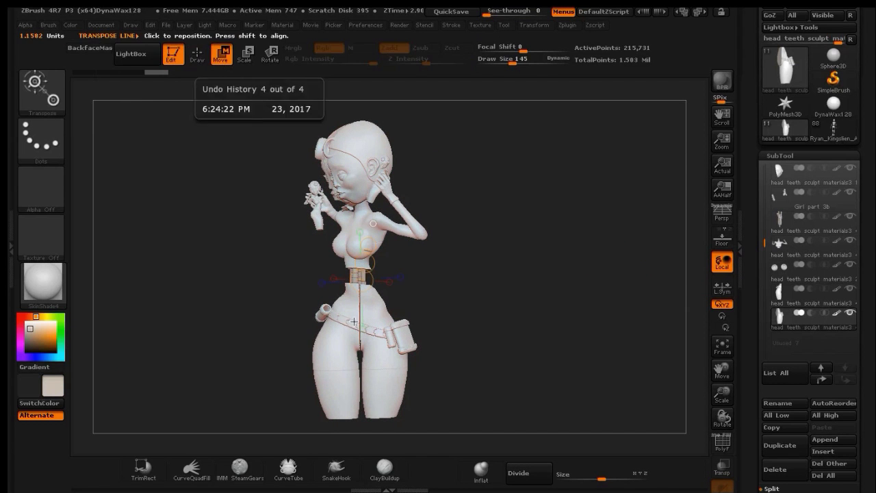
left_click_drag(396, 368, 460, 366)
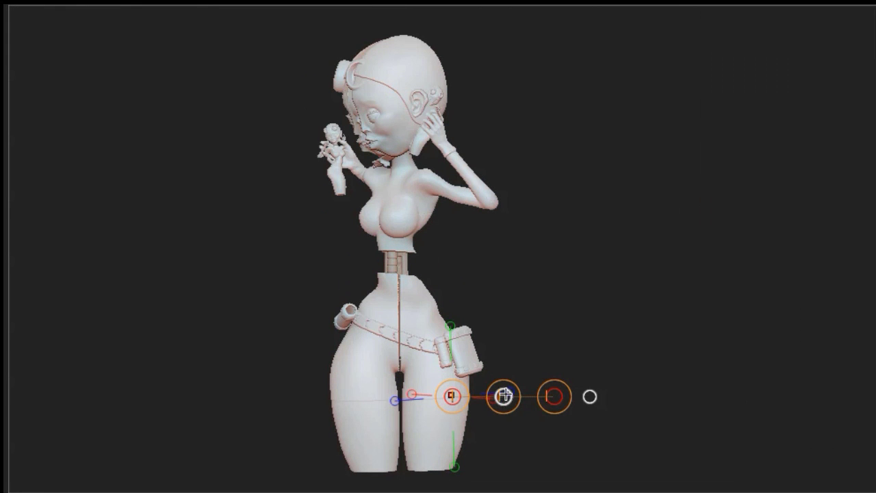
left_click_drag(503, 396, 509, 394)
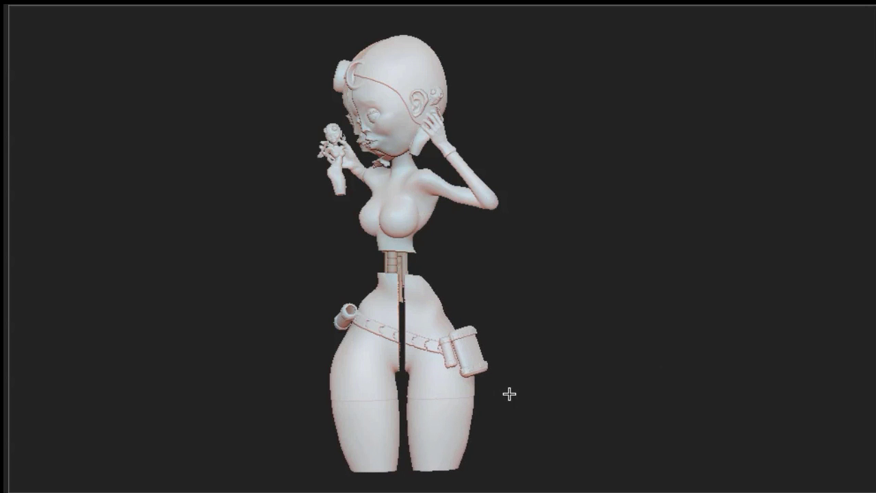
left_click_drag(509, 394, 509, 394)
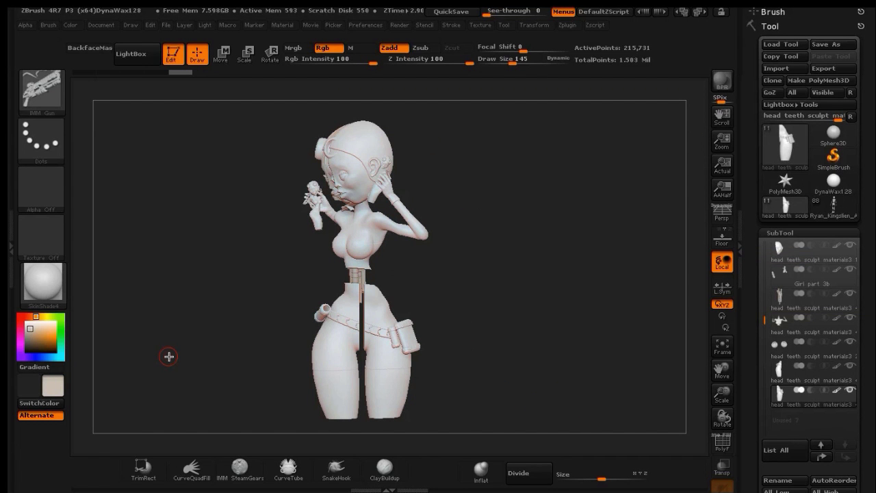
Hide the large-pouch half of the lower body and choose the IMM SteamGears brush for the other half.
left_click(850, 391)
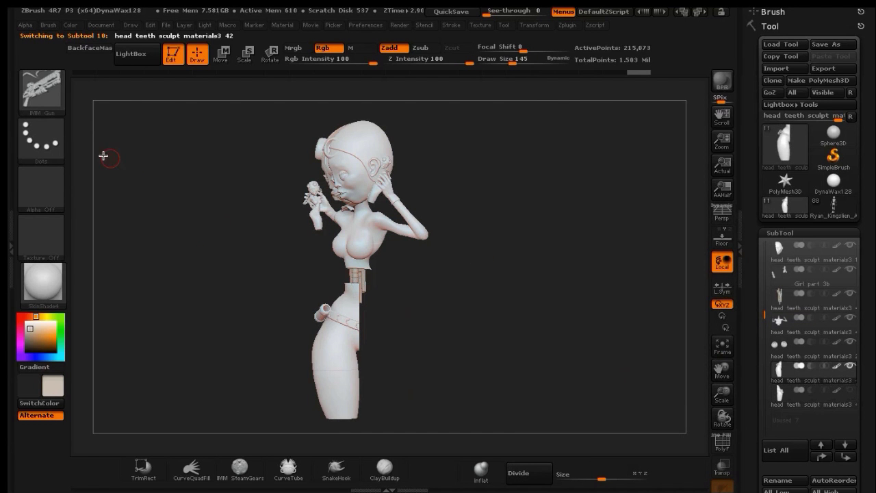
left_click(52, 98)
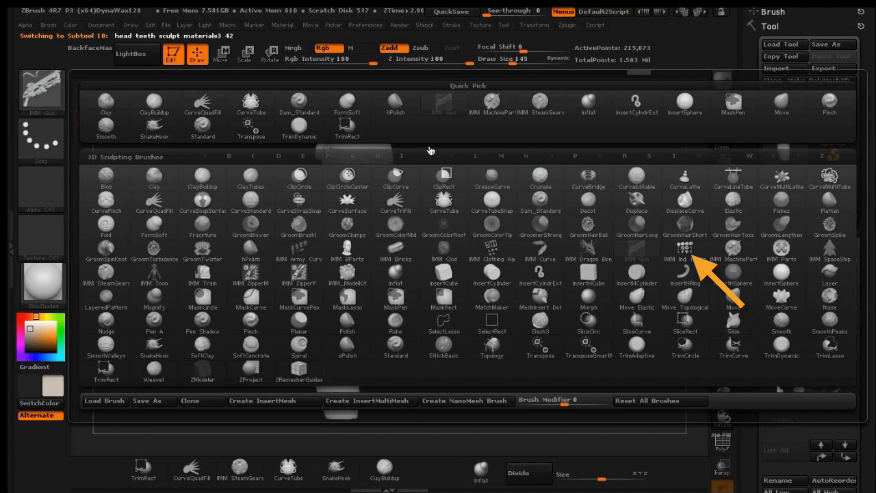
left_click(402, 156)
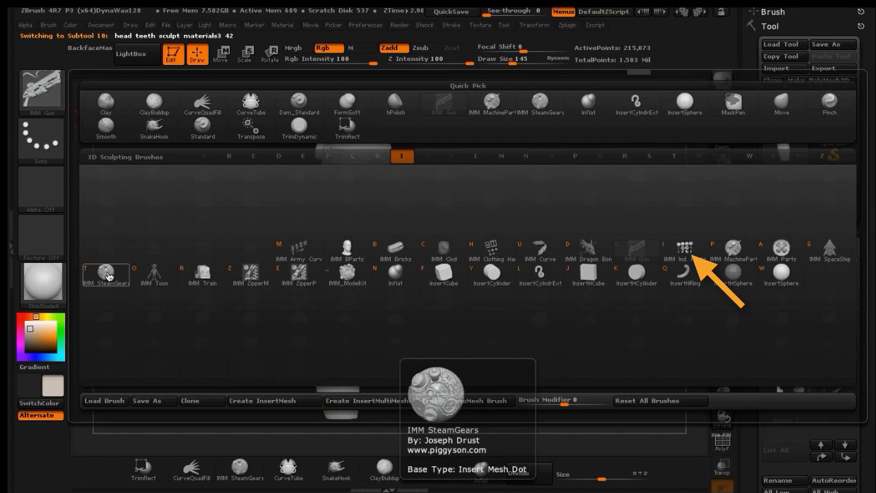
left_click(107, 271)
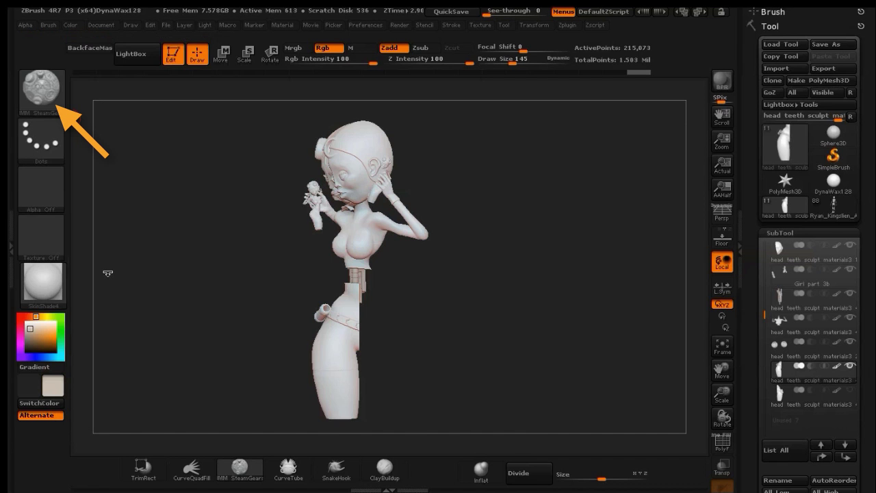
Choose the Rivot01 insert and draw it on the cut hip face of the active lower-body half.
key("m")
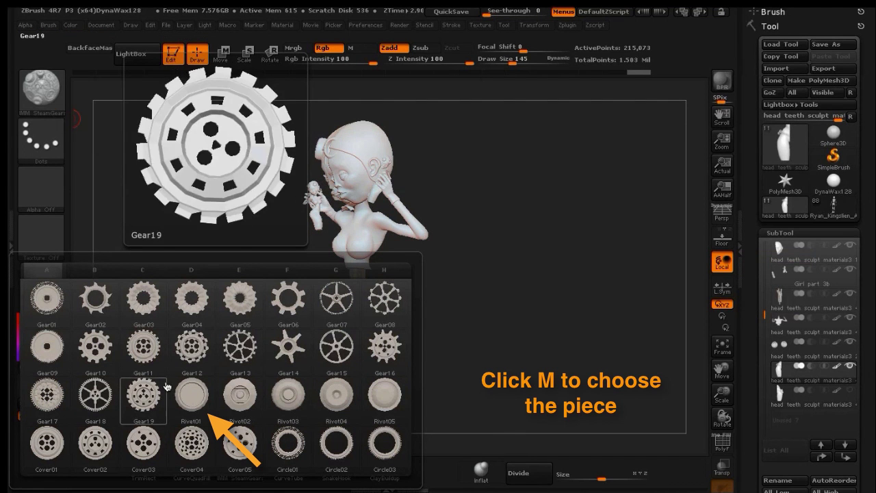
left_click(202, 403)
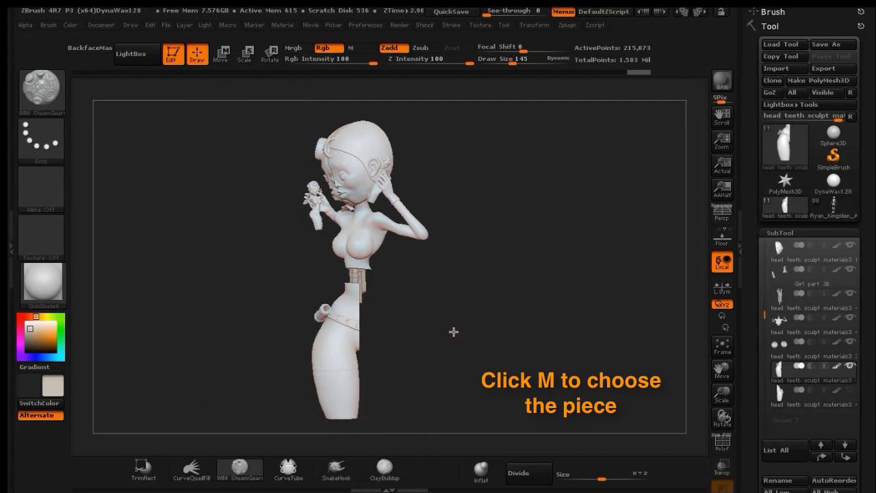
mouse_move(453, 332)
left_mouse_down()
mouse_move(416, 332)
mouse_move(443, 329)
mouse_move(455, 348)
left_mouse_up()
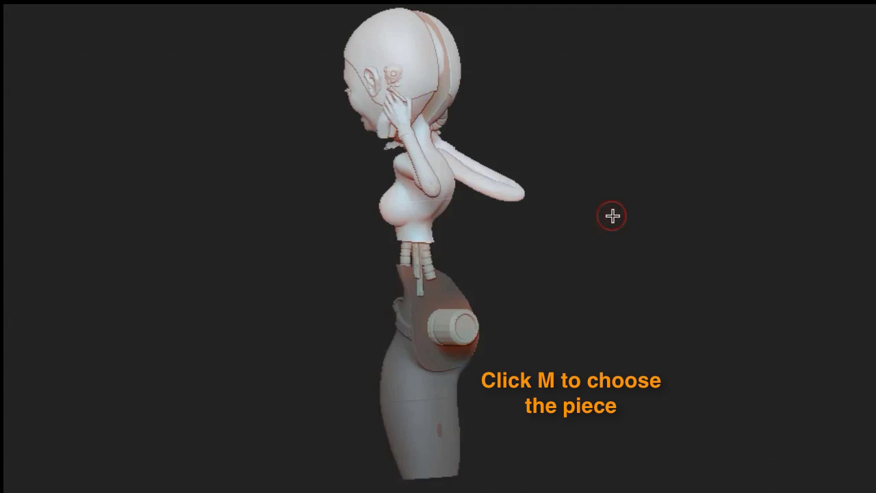
left_click_drag(612, 216, 691, 213)
Split the unmasked rivet insert from the lower-body half into its own subtool with Split Unmasked Points.
left_click_drag(545, 250, 539, 250)
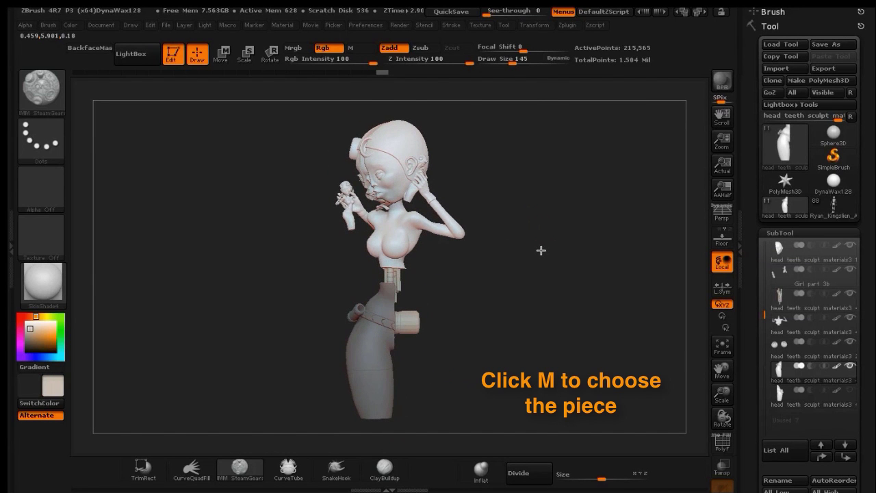
scroll(852, 356, "down", 6)
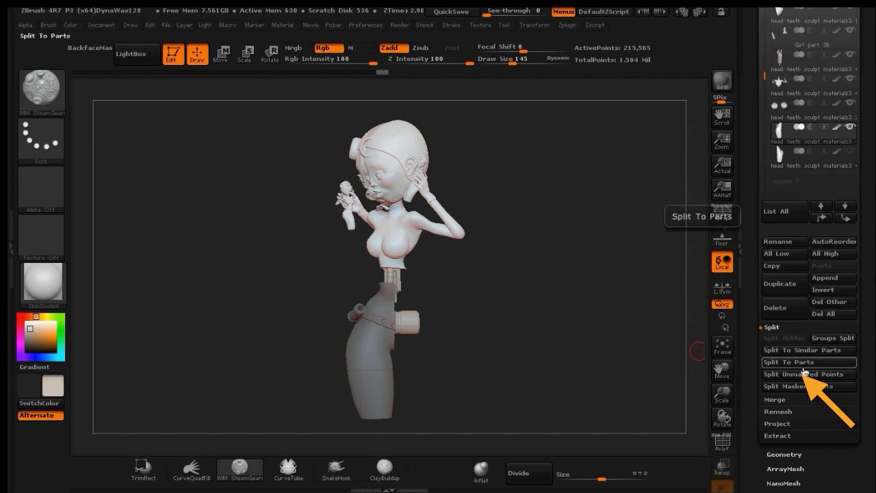
left_click(800, 373)
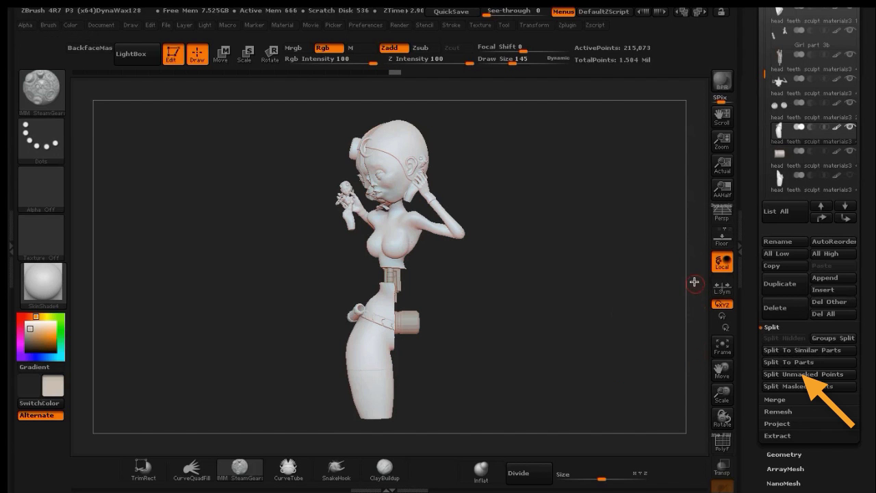
Show the large-pouch half of the lower body again and make it the active subtool.
left_click(848, 177)
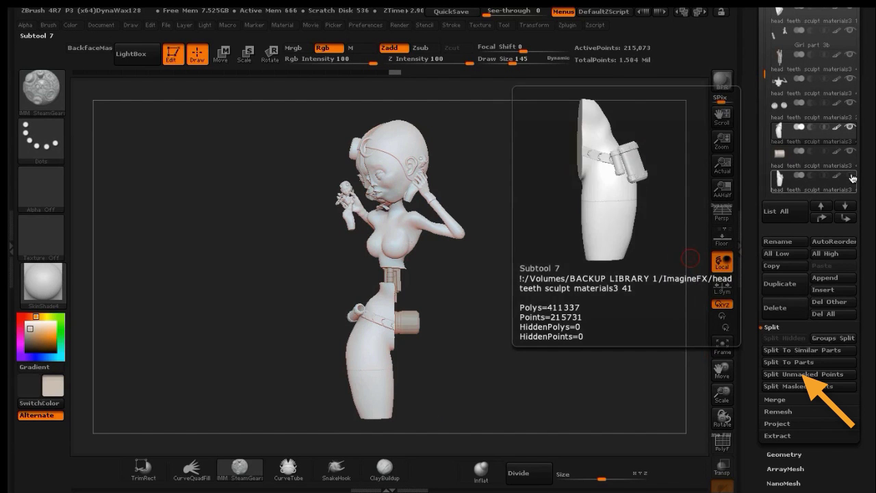
left_click_drag(598, 251, 557, 260)
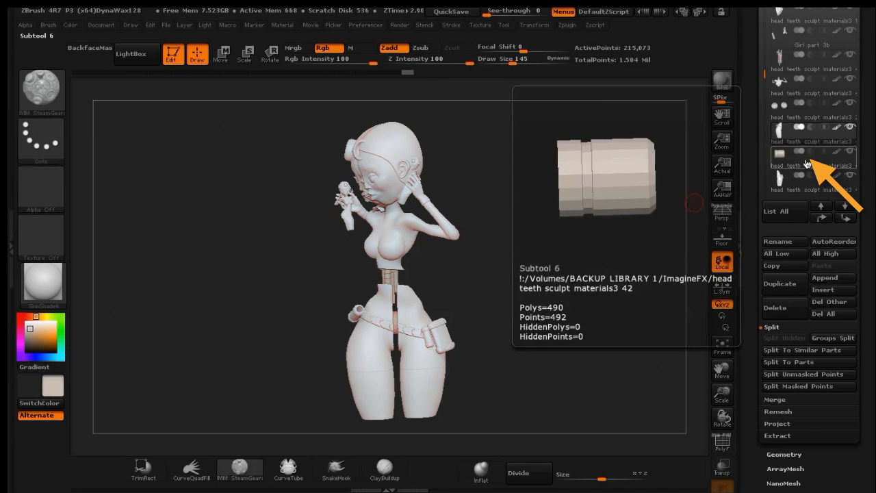
left_click(821, 191)
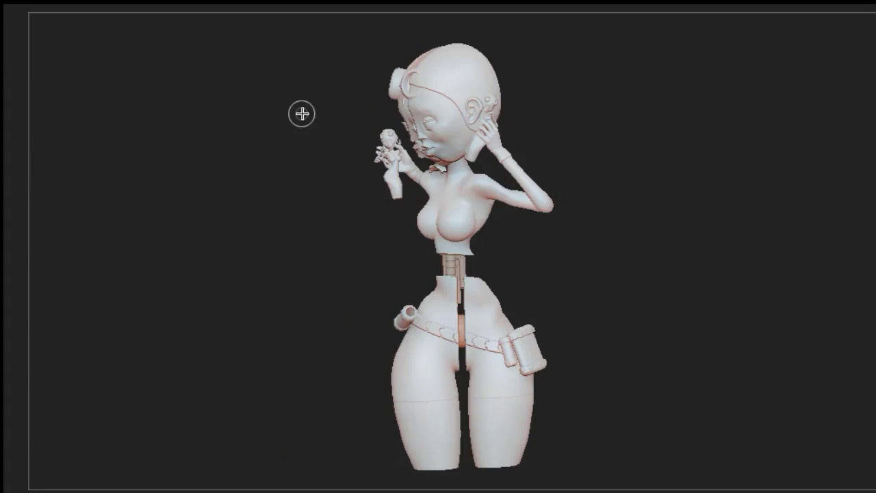
left_click_drag(282, 171, 462, 296, "ctrl+shift")
left_click_drag(561, 295, 578, 327, "ctrl+shift")
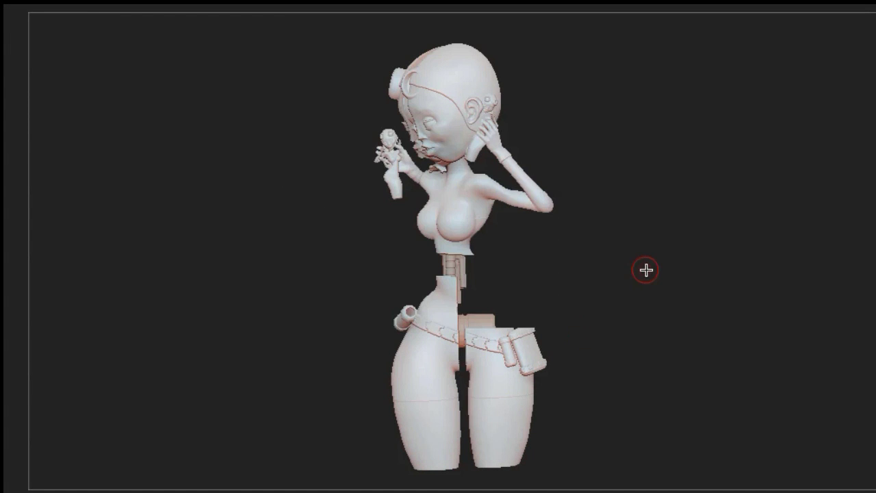
mouse_move(646, 270)
left_mouse_down()
mouse_move(552, 301)
mouse_move(500, 307)
mouse_move(494, 297)
mouse_move(643, 274)
mouse_move(658, 281)
mouse_move(649, 265)
left_mouse_up()
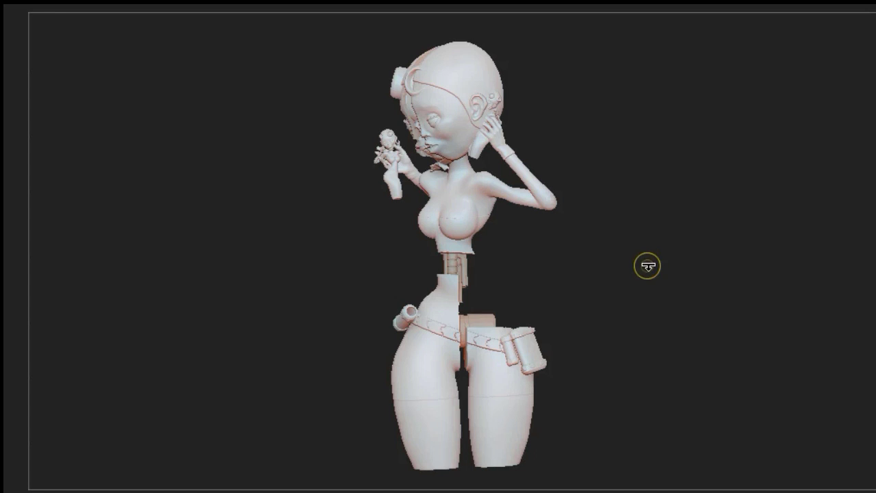
left_click(648, 265, "ctrl+shift")
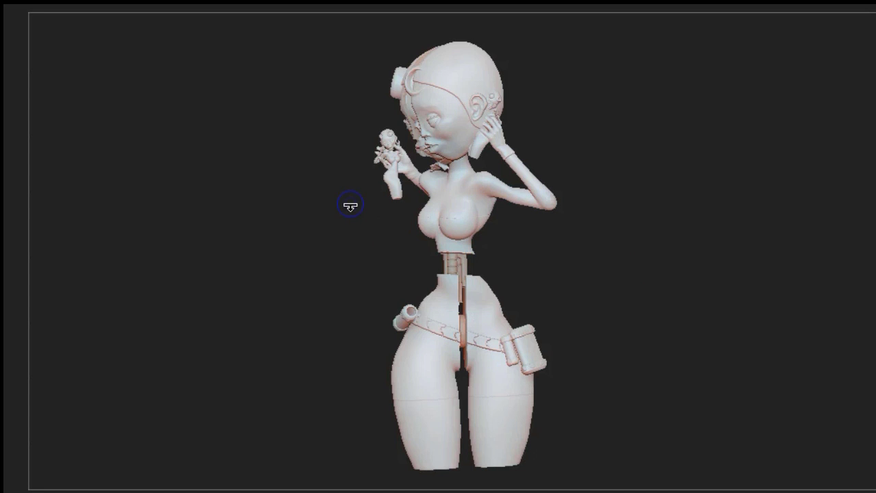
Cut away the top of the large-pouch half just above the belt with TrimRect.
left_click_drag(349, 206, 512, 326, "ctrl+shift")
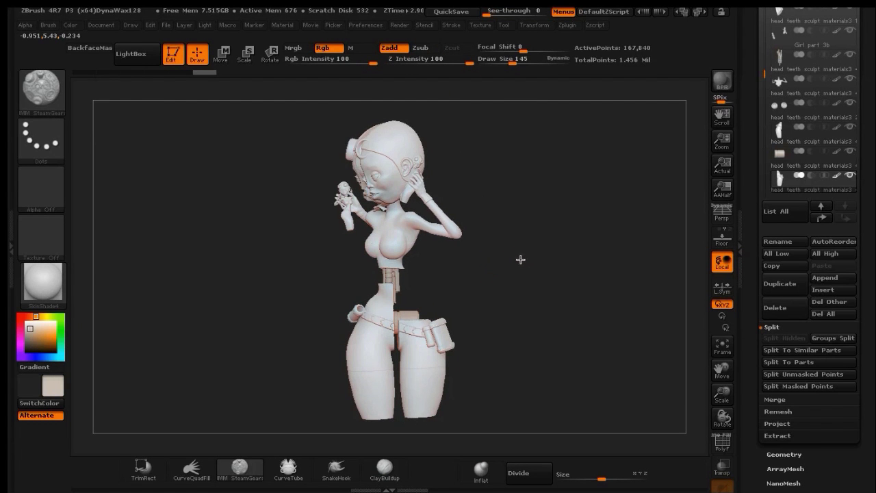
mouse_move(519, 258)
left_mouse_down()
mouse_move(409, 268)
mouse_move(468, 267)
mouse_move(524, 251)
left_mouse_up()
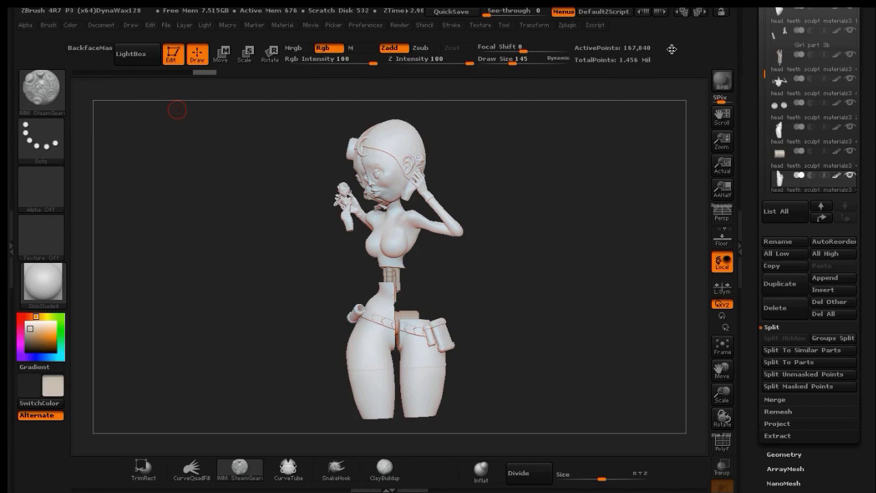
Save the tool as Girl part 3d.ztl in the ImagineFX folder.
scroll(848, 255, "up", 5)
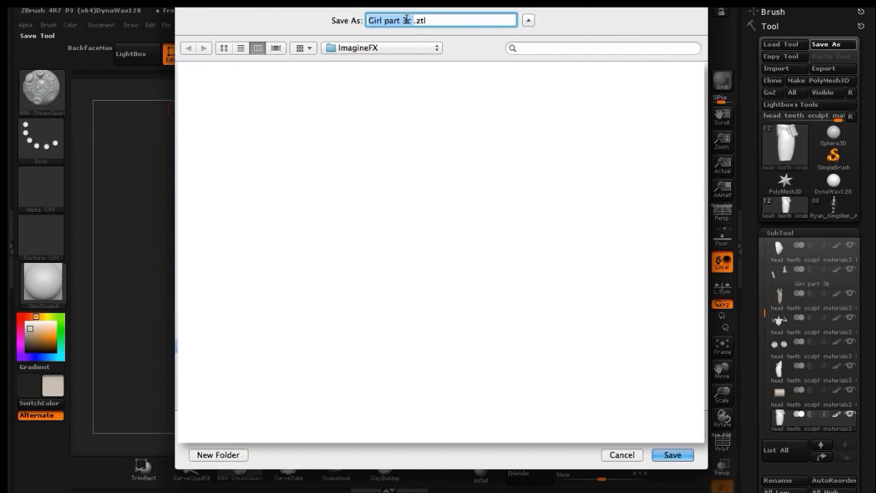
left_click(411, 20)
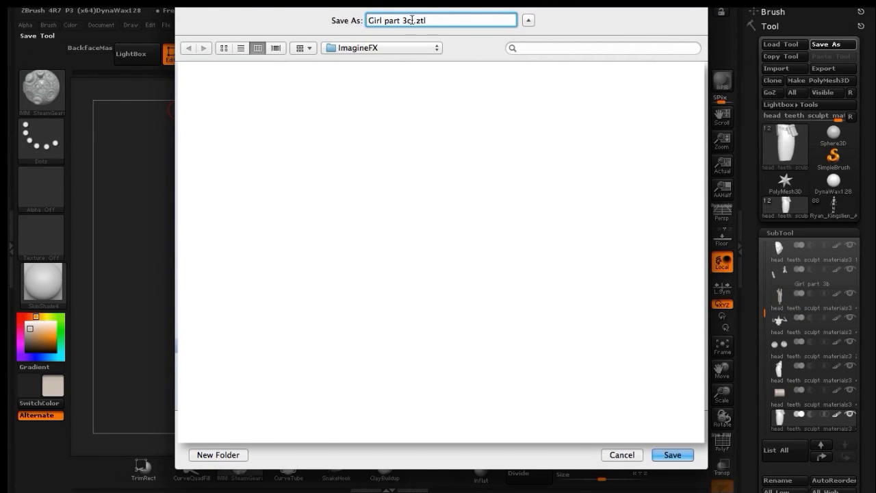
key("BackSpace")
type("d")
key("Return")
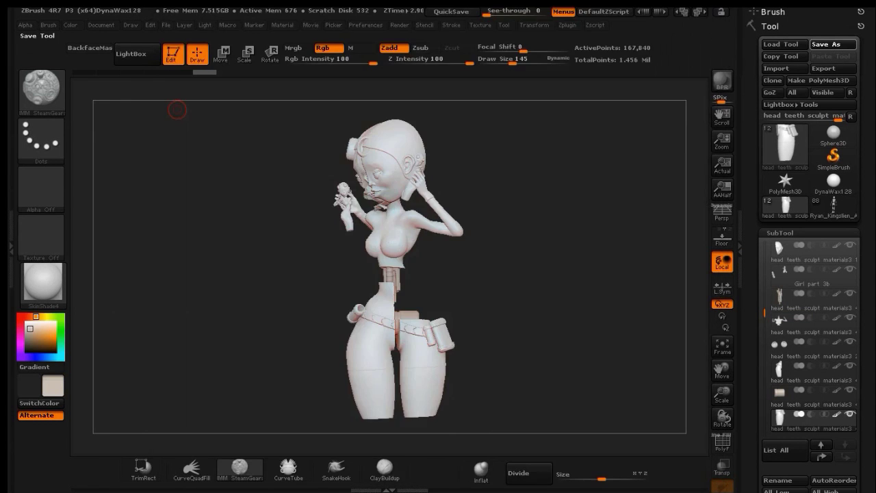
Choose the InsertCylndrExt brush and draw a curved segmented tube running outward and down from beside the torso.
left_click(50, 98)
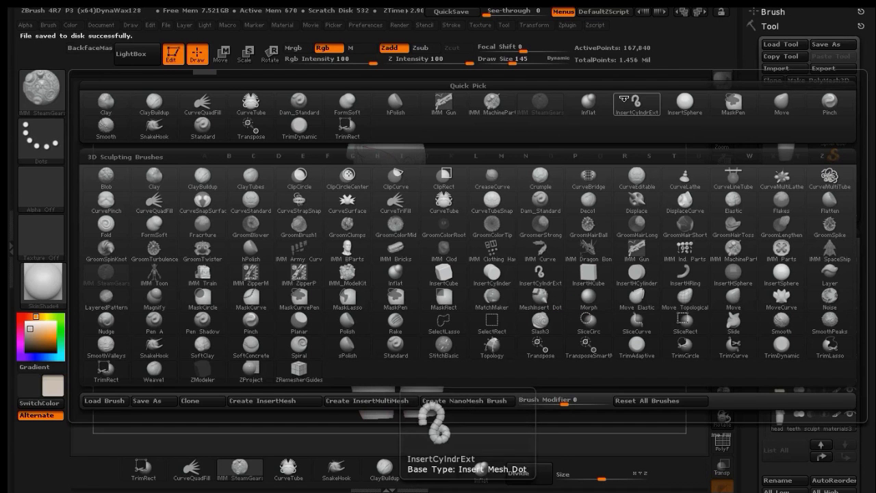
left_click(636, 103)
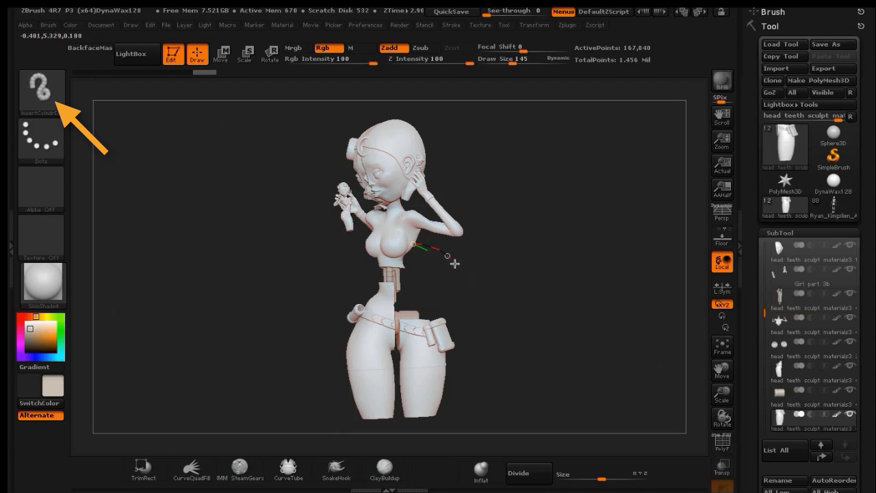
left_click_drag(464, 282, 464, 282)
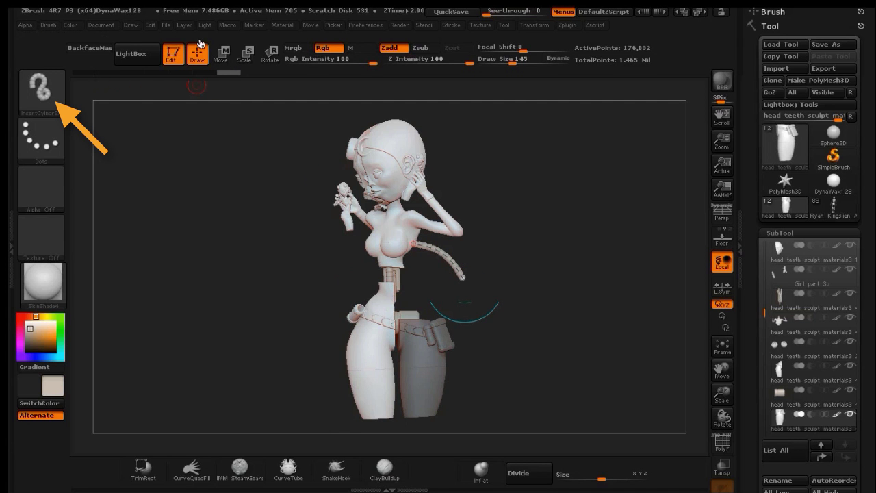
Move the tube down to the trimmed hip with Transpose lines, adjusting its depth in the side view.
left_click(220, 52)
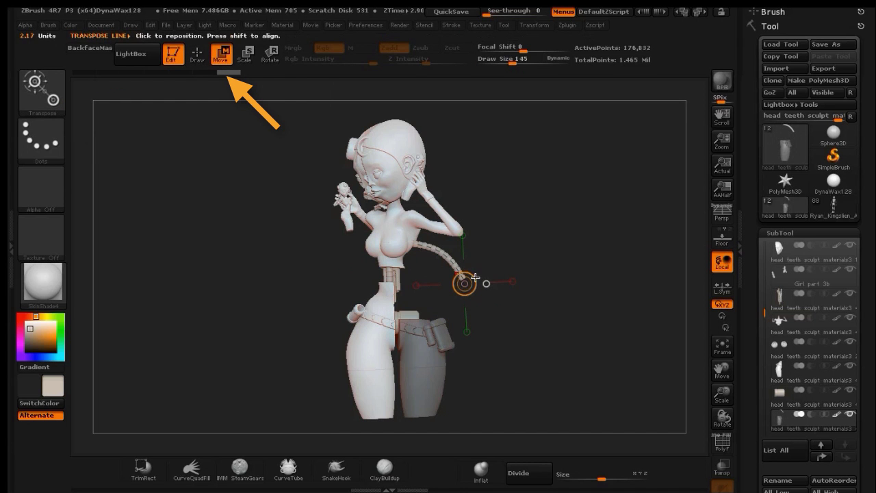
left_click_drag(475, 277, 539, 226)
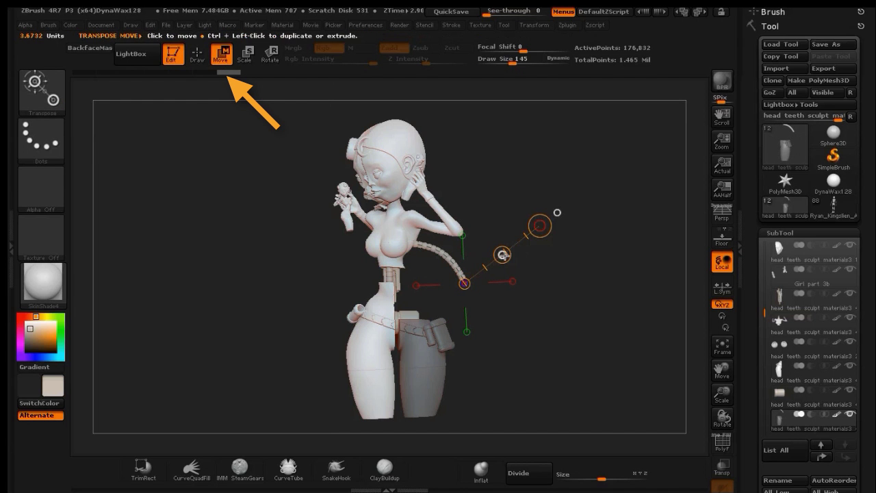
left_click_drag(502, 255, 471, 301)
left_click_drag(554, 289, 517, 294)
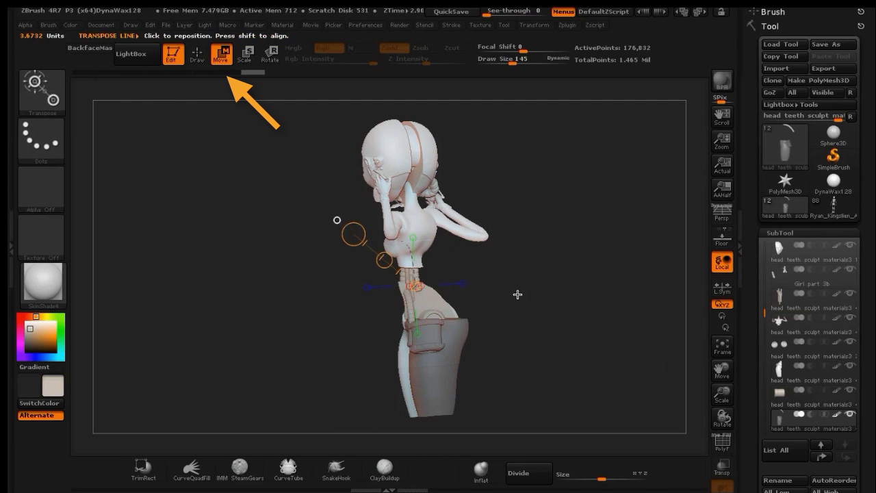
mouse_move(410, 307)
left_mouse_down()
mouse_move(463, 306)
mouse_move(445, 306)
left_mouse_up()
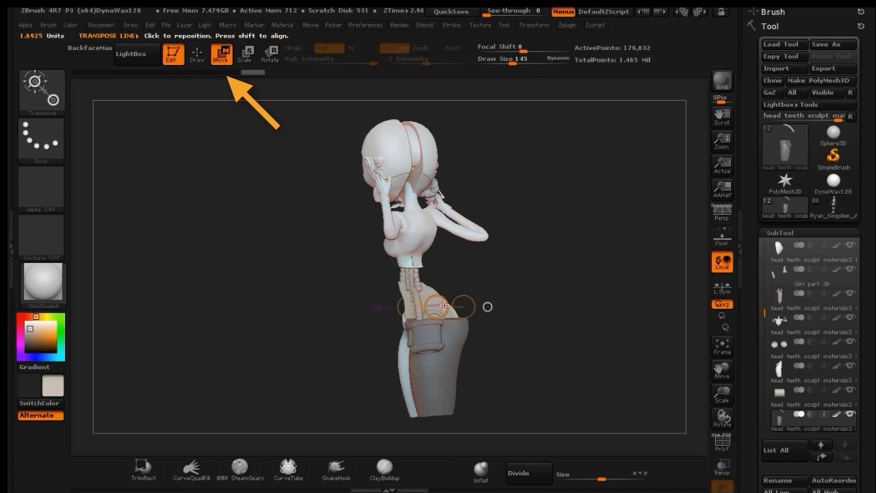
Rotate the tube in the side view with a Transpose Rotate line so it runs between waist and hip.
left_click(269, 55)
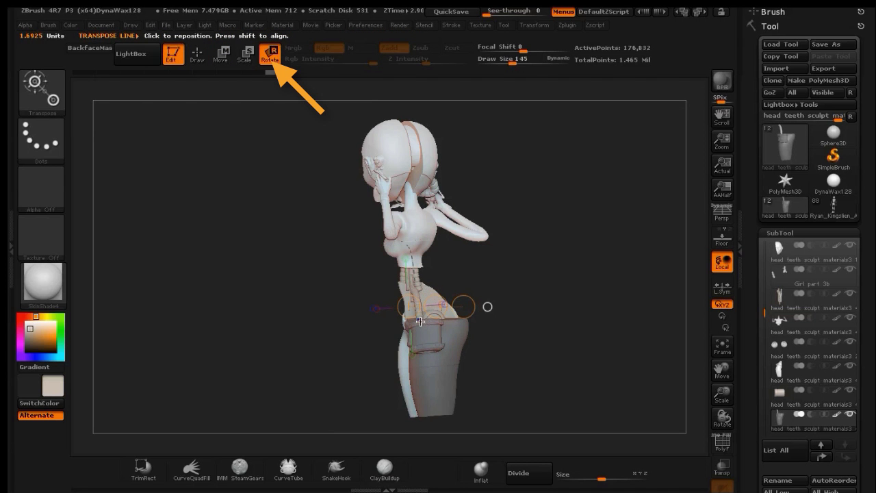
left_click_drag(419, 321, 403, 283)
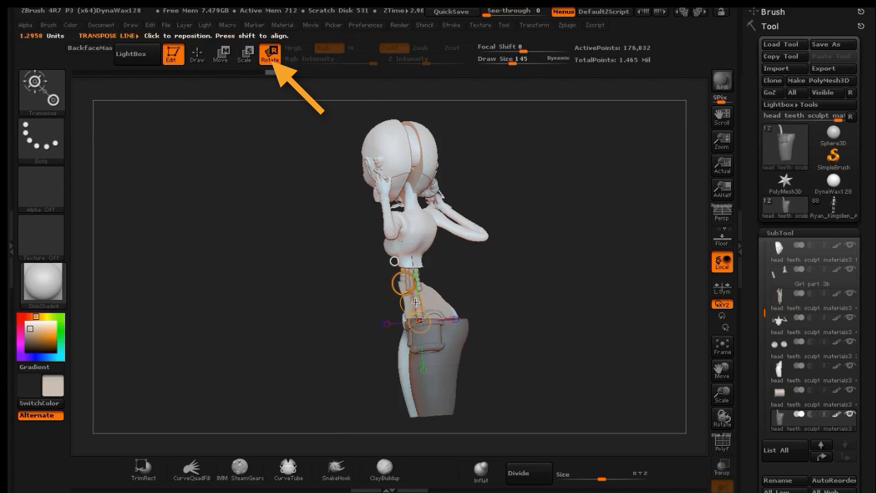
left_click_drag(419, 321, 433, 313)
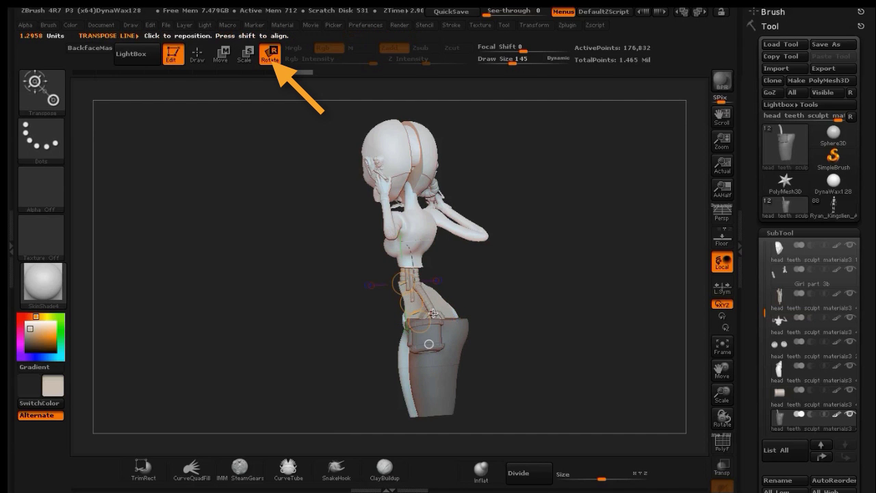
left_click_drag(404, 284, 402, 286)
right_click(402, 285)
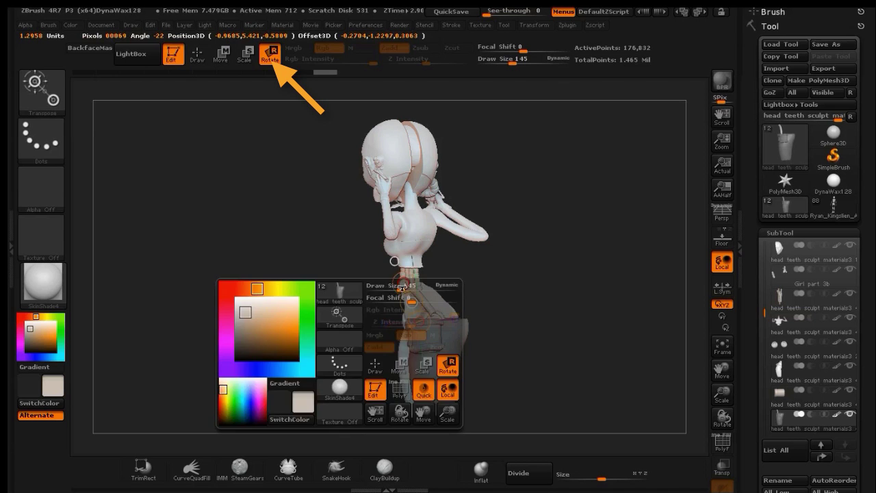
Shift the tube slightly upward with Transpose Move so its upper end meets the waist cylinders.
left_click(220, 53)
left_click_drag(411, 302, 411, 298)
left_click_drag(538, 265, 571, 269)
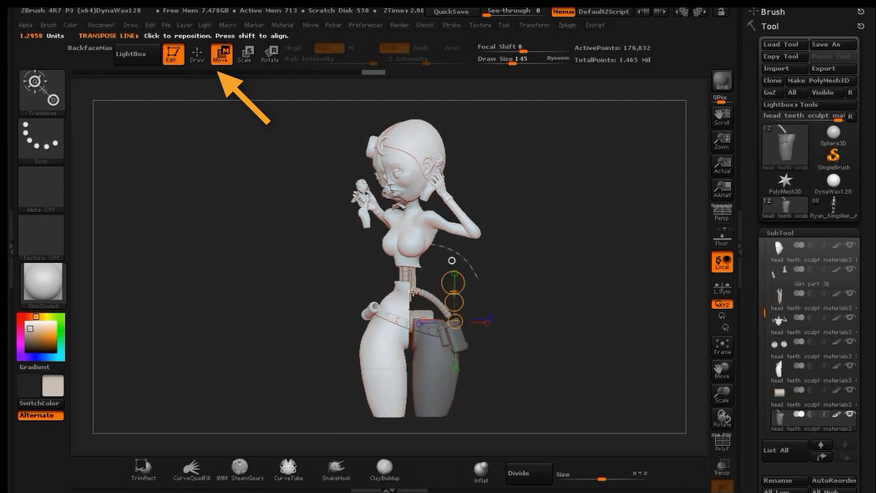
Lay a Transpose line along the tube and rotate its outer end down onto the trimmed large-pouch half.
left_click_drag(415, 291, 445, 310)
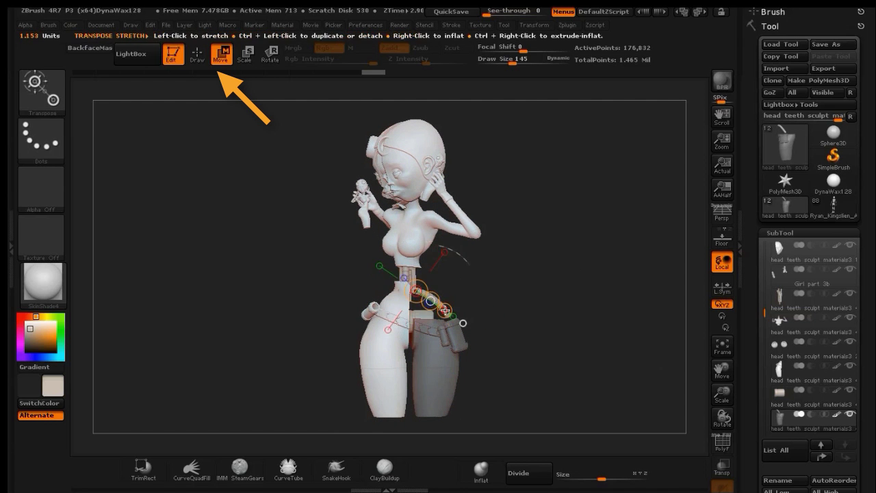
left_click(270, 54)
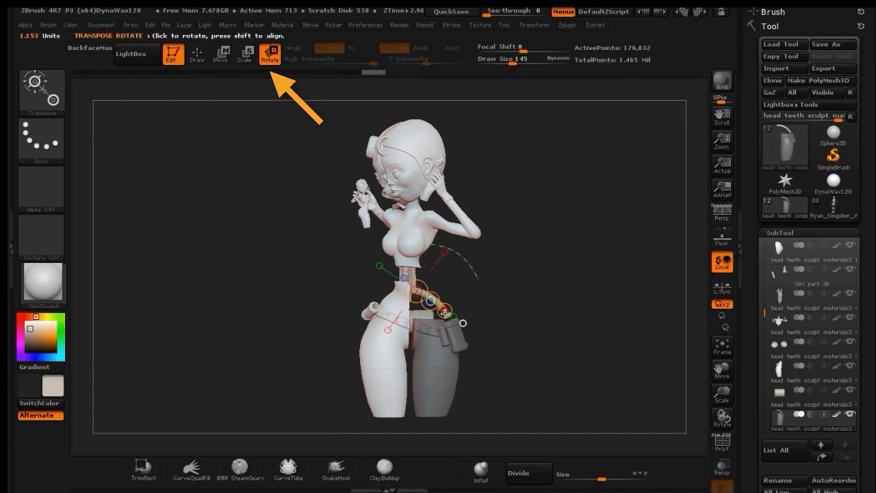
left_click_drag(445, 314, 441, 320)
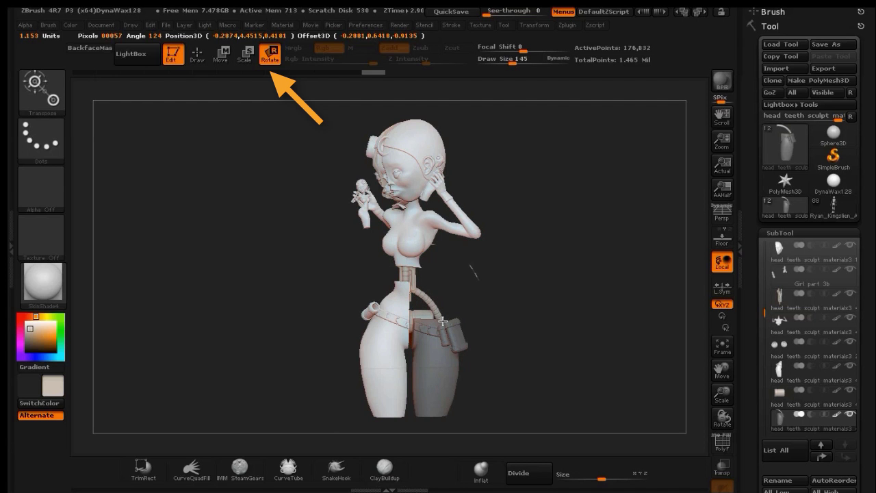
left_click_drag(443, 321, 442, 321)
left_click_drag(539, 284, 434, 290)
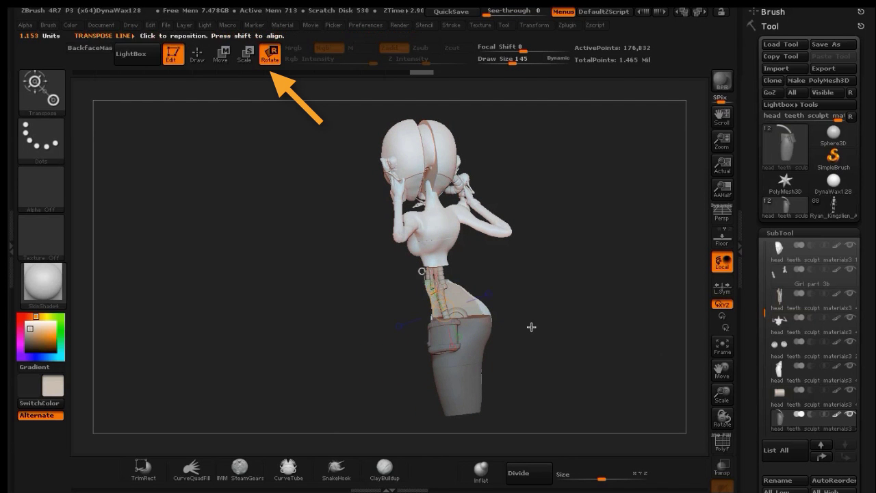
mouse_move(531, 327)
left_mouse_down()
mouse_move(512, 389)
mouse_move(477, 366)
left_mouse_up()
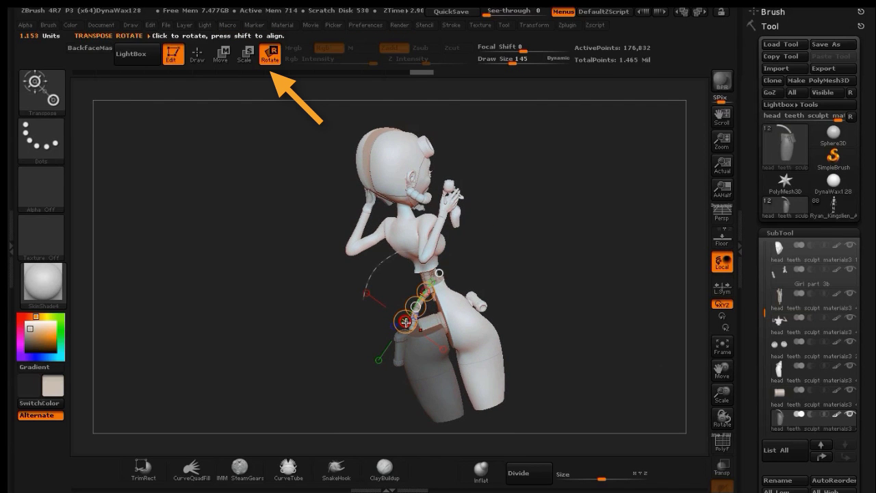
left_click_drag(405, 322, 562, 311)
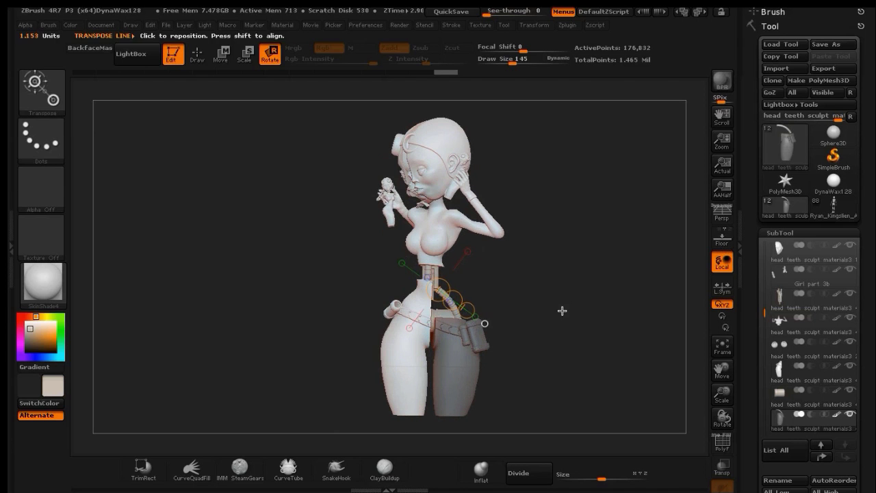
Return to drawing and choose the Rivot01 mesh from the IMM SteamGears insert brush.
left_click(196, 53)
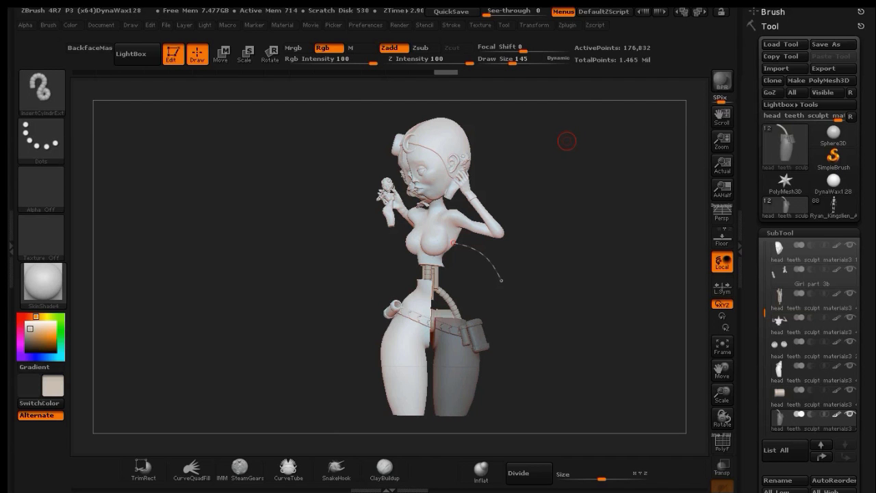
left_click(49, 96)
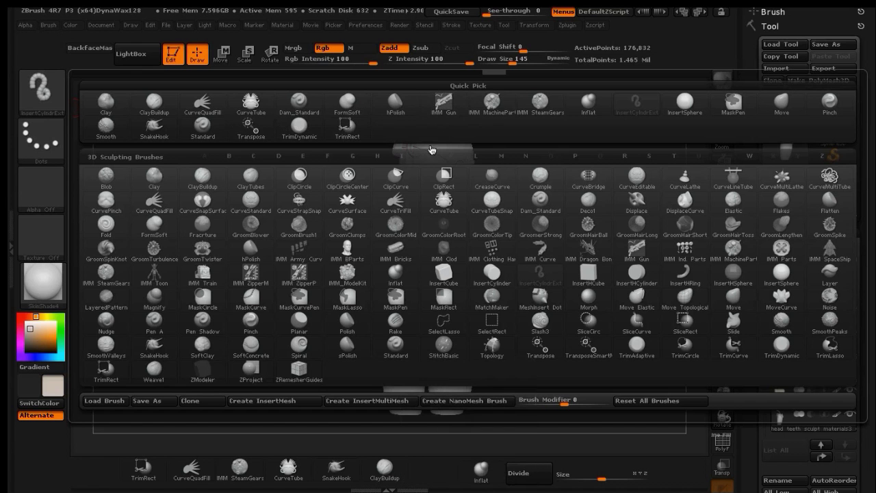
left_click(403, 161)
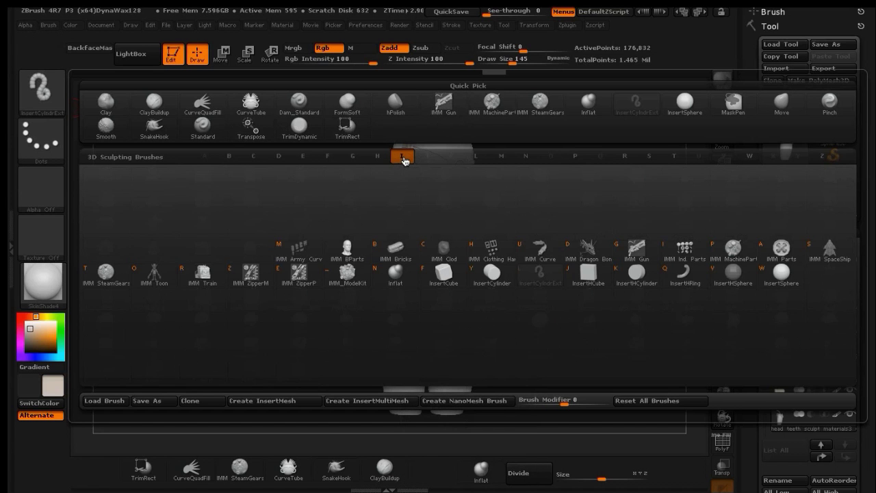
left_click(110, 274)
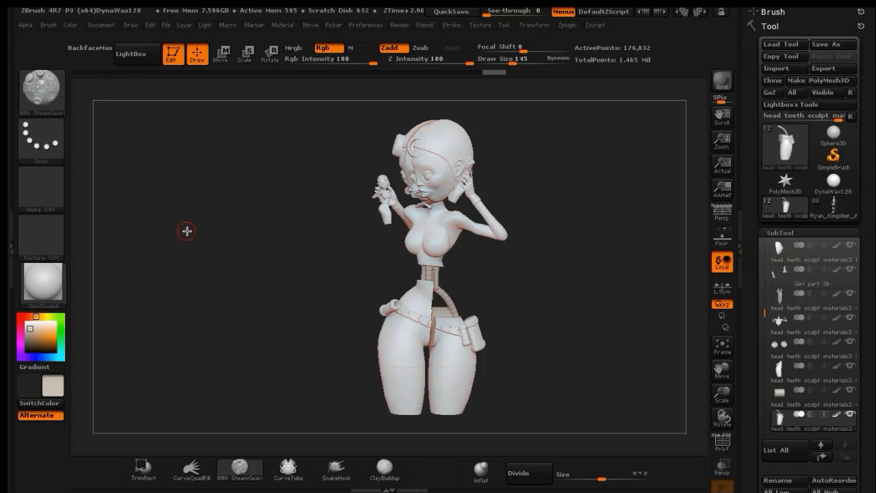
key("m")
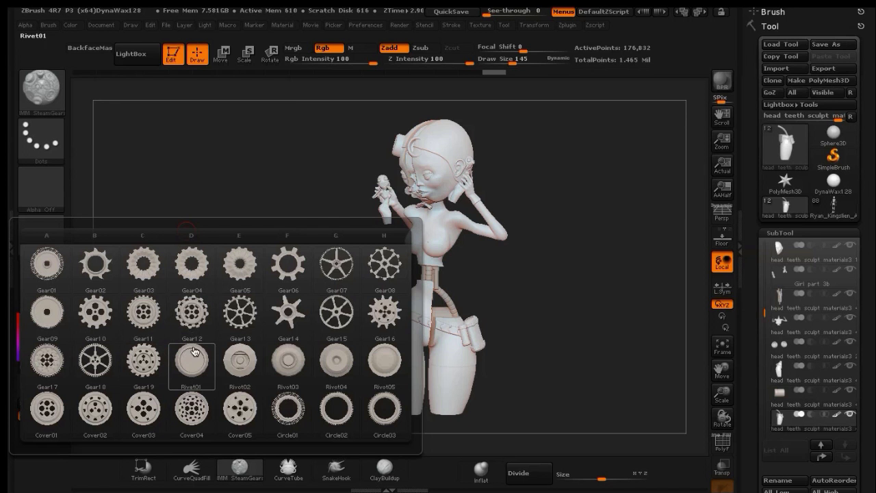
mouse_move(193, 355)
mouse_move(285, 372)
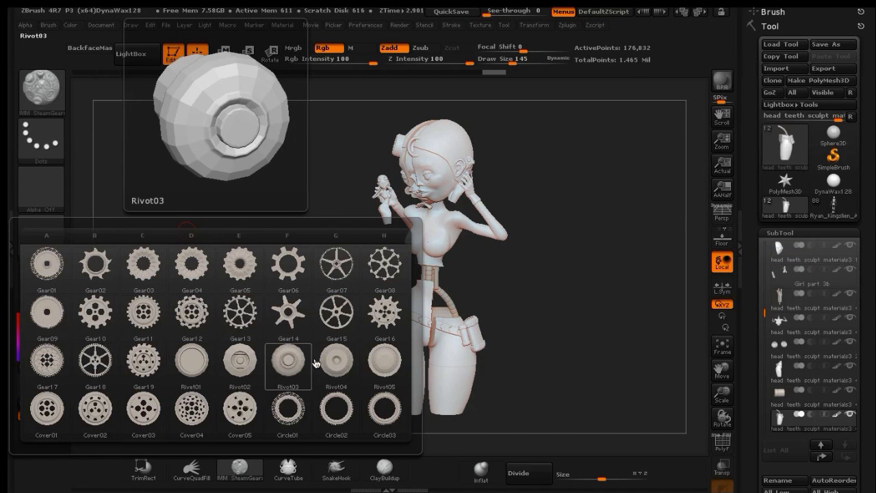
mouse_move(374, 354)
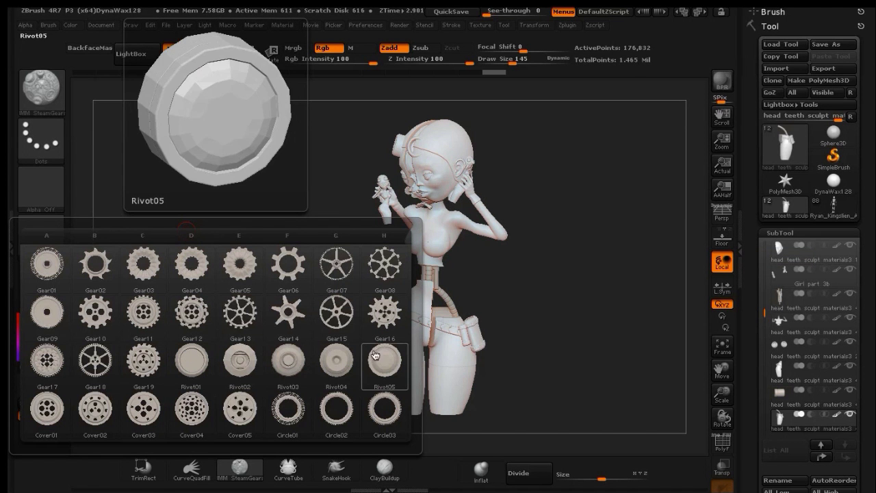
left_click(191, 360)
Insert the rivet mesh on the open cut surface at the top of the separated thigh.
mouse_move(516, 333)
left_mouse_down()
mouse_move(511, 358)
mouse_move(524, 391)
left_mouse_up()
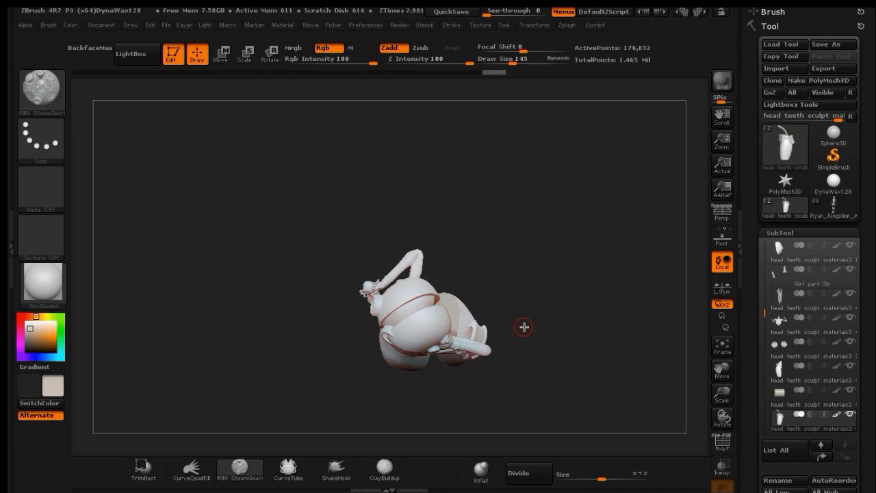
mouse_move(524, 326)
left_mouse_down()
mouse_move(536, 346)
mouse_move(530, 355)
mouse_move(456, 316)
left_mouse_up()
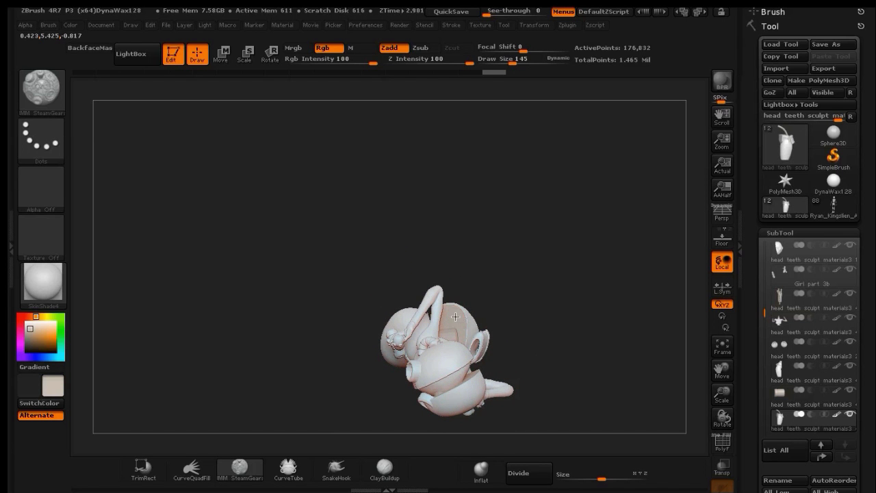
left_click(457, 320, "alt")
mouse_move(531, 242)
left_mouse_down()
mouse_move(512, 243)
mouse_move(490, 211)
mouse_move(501, 121)
mouse_move(500, 195)
mouse_move(509, 178)
mouse_move(525, 180)
mouse_move(533, 214)
left_mouse_up()
left_click_drag(569, 297, 469, 297)
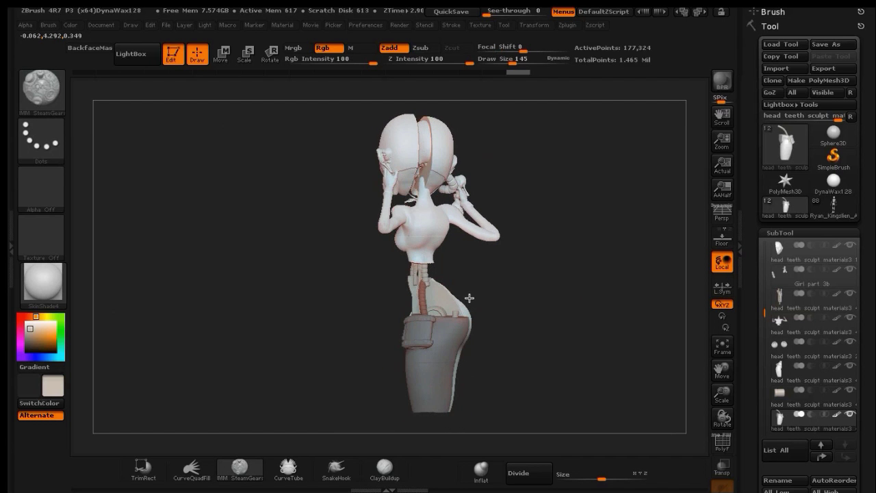
Reposition the inserted rivet on the thigh's cut surface with the Transpose move line.
left_click(220, 61)
left_click_drag(456, 283, 455, 303)
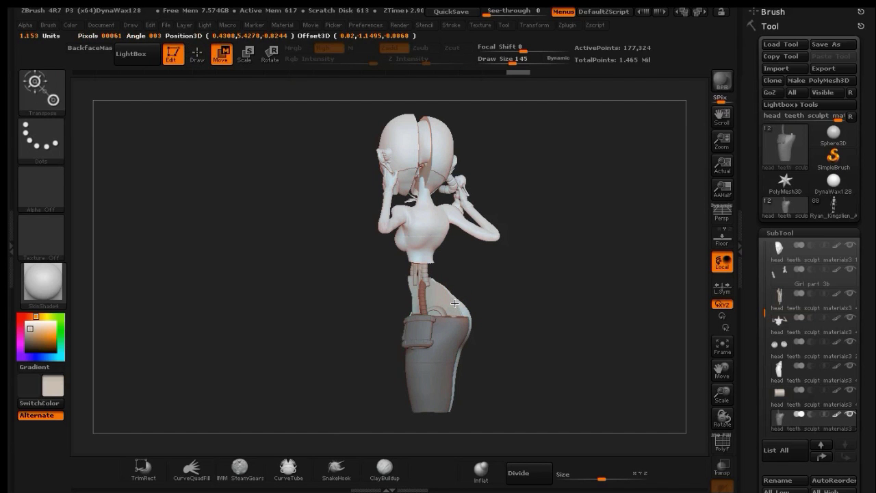
left_click_drag(455, 302, 458, 256)
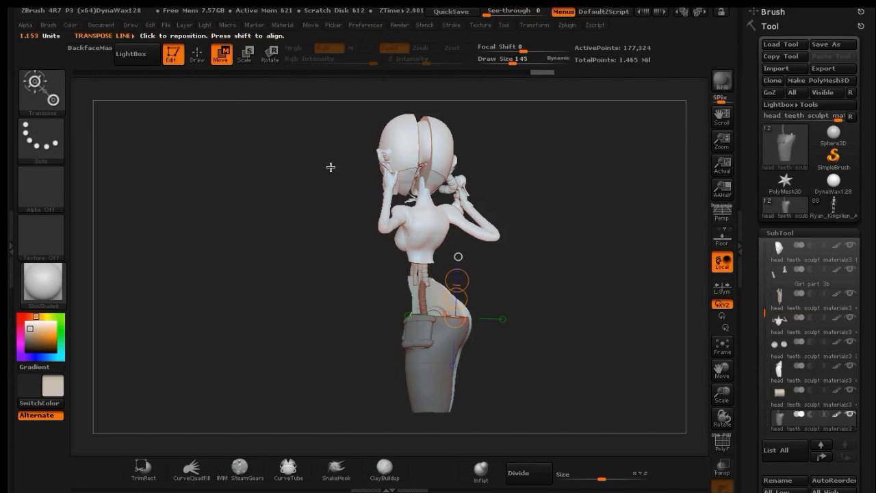
left_click_drag(456, 299, 448, 298)
left_click_drag(568, 335, 549, 363)
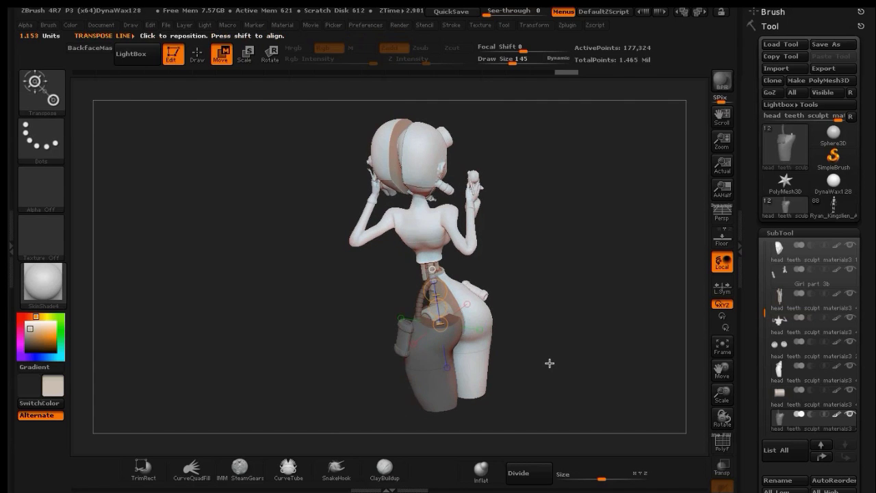
left_click_drag(439, 312, 447, 302)
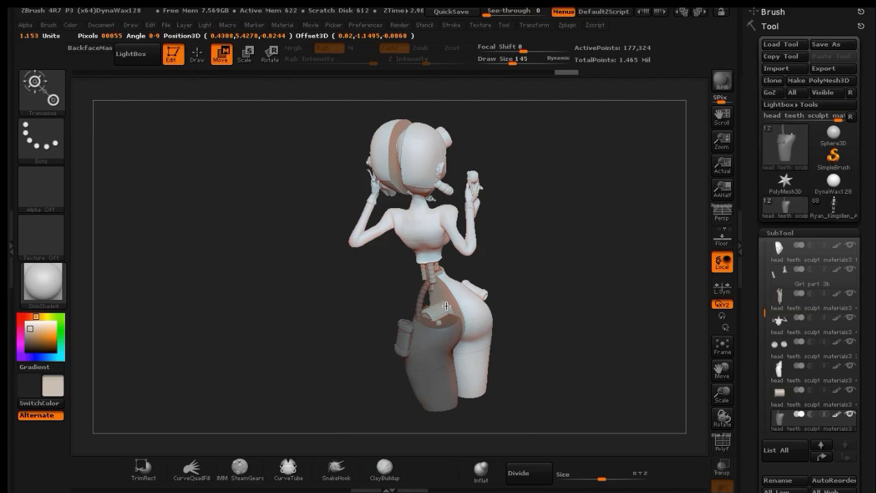
left_click_drag(446, 306, 446, 305)
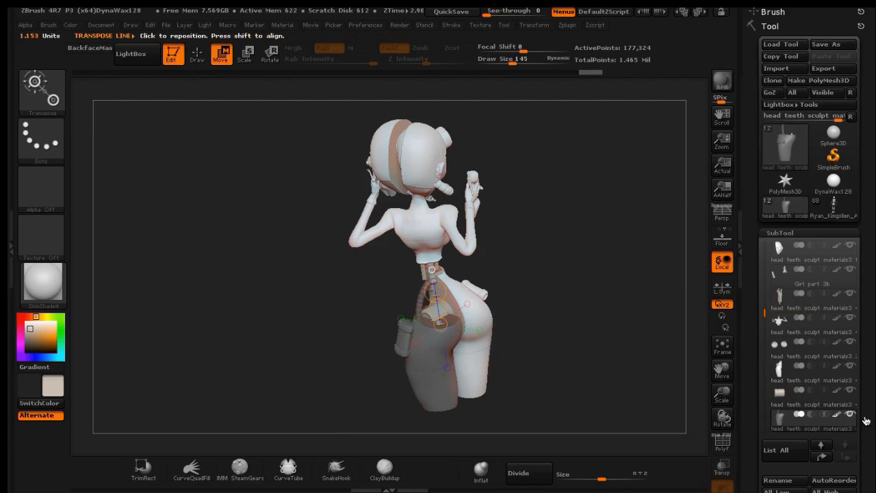
Split the unmasked rivet from the thigh into its own subtool and select that subtool.
scroll(866, 420, "down", 5)
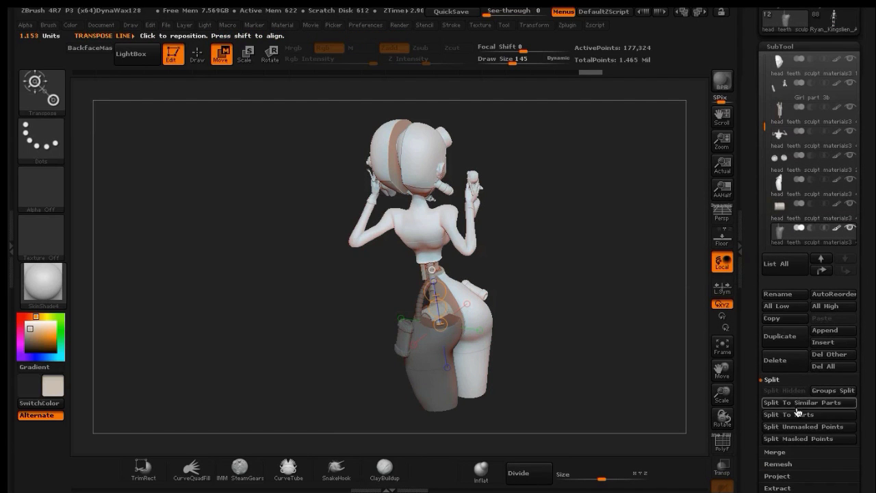
left_click(800, 426)
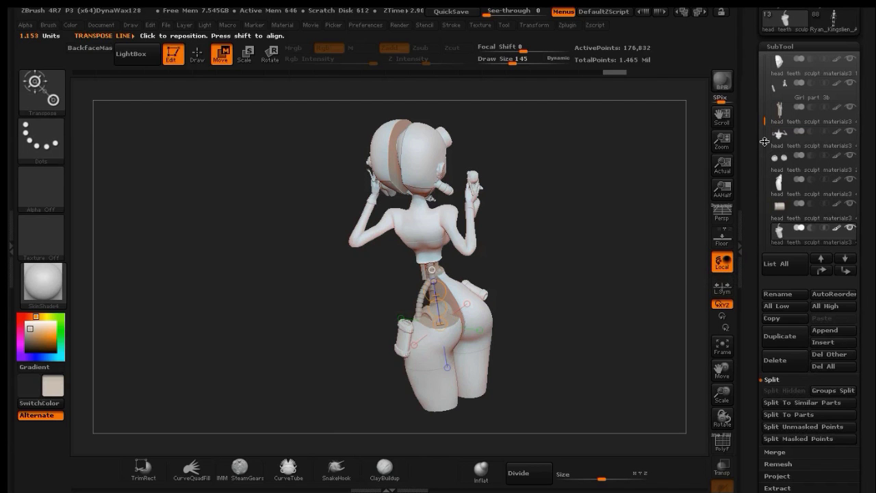
left_click_drag(767, 126, 767, 133)
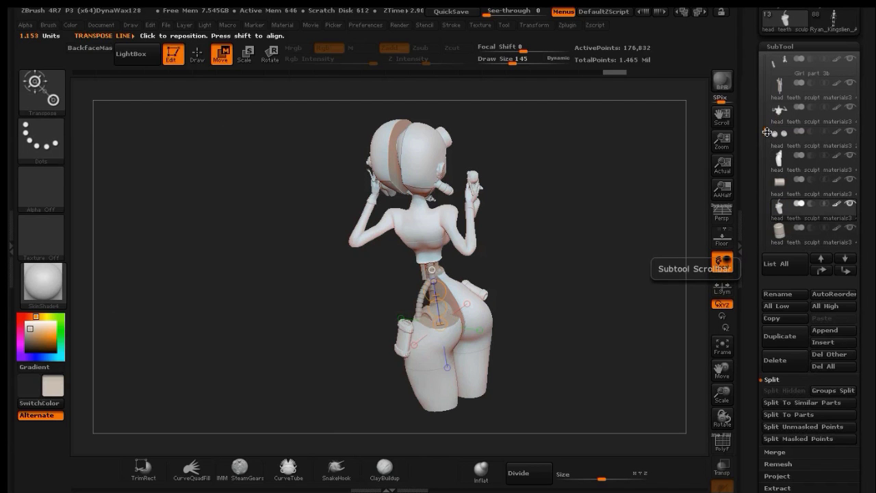
left_click(818, 240)
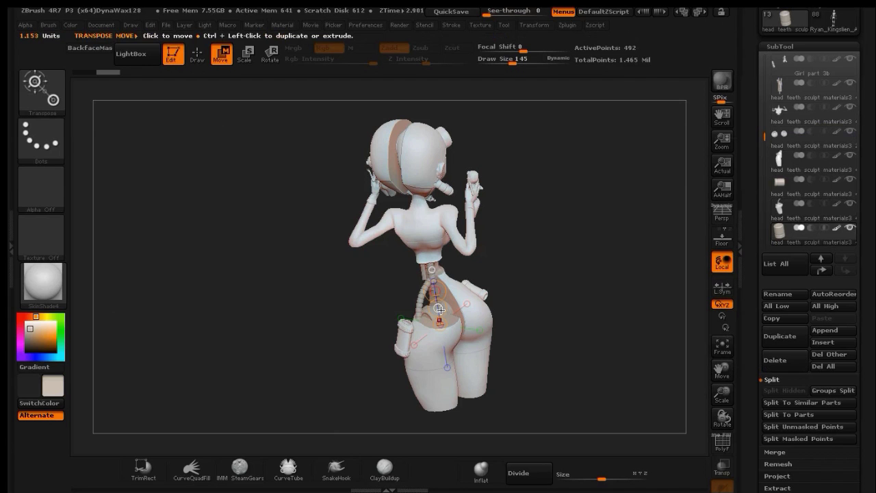
Duplicate the rivet beside the original on the thigh's cut surface, then clear the mask.
left_click_drag(437, 307, 436, 308)
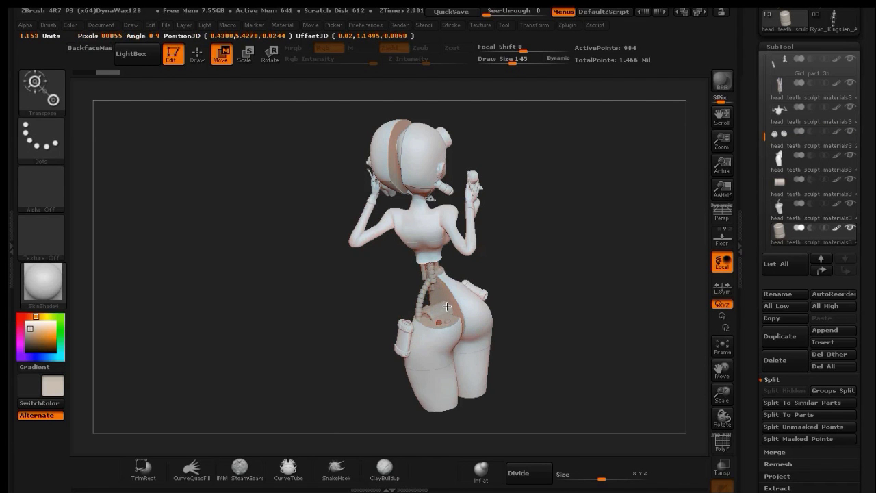
left_click_drag(447, 305, 446, 306)
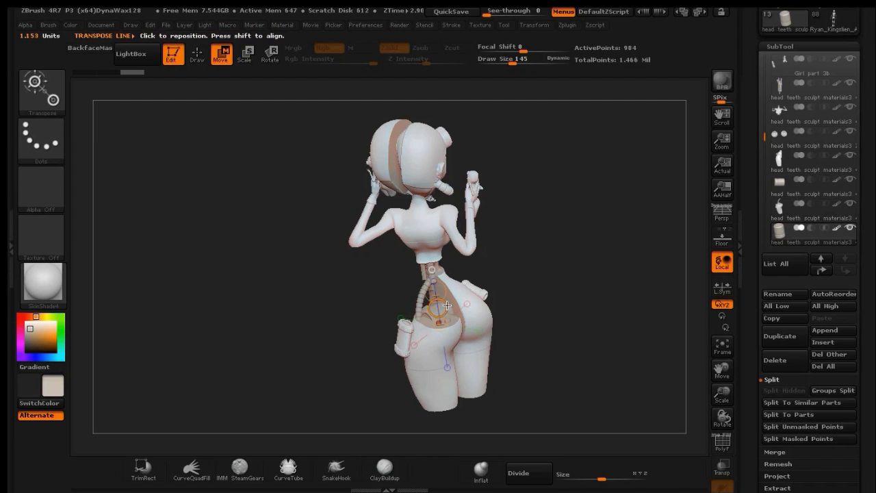
left_click_drag(593, 305, 590, 310)
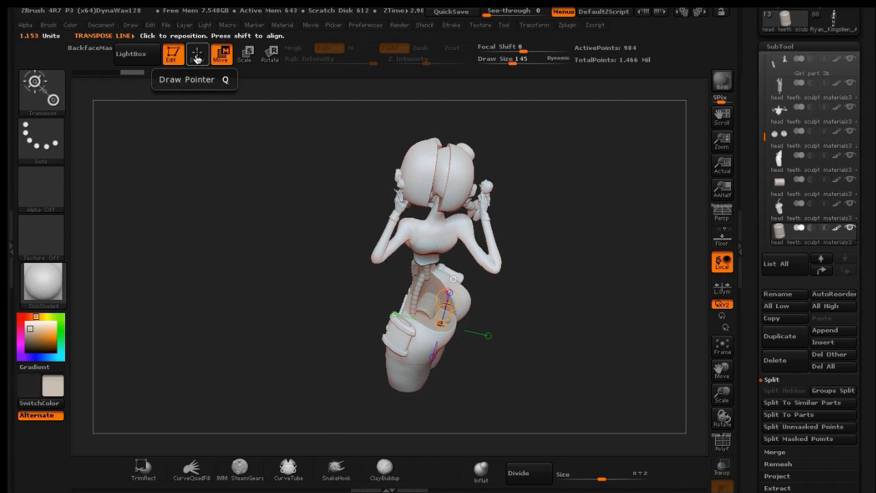
left_click(197, 53)
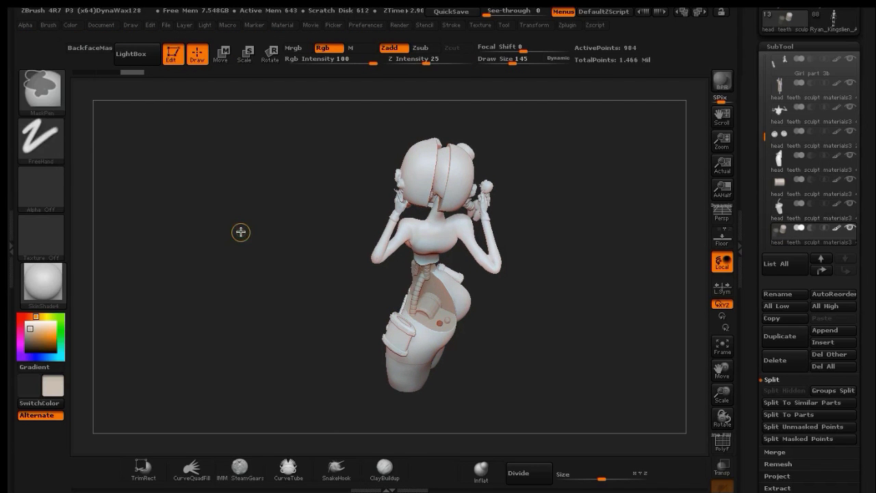
mouse_move(240, 231)
left_mouse_down("ctrl")
mouse_move(251, 258)
mouse_move(243, 203)
mouse_move(249, 209)
left_mouse_up("ctrl")
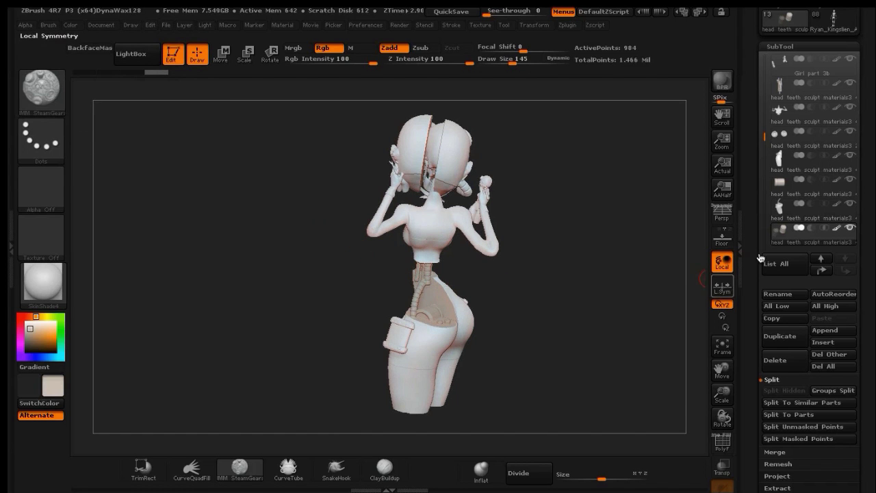
Select the other hip half's subtool and insert a rivet on its inner cut face.
mouse_move(808, 212)
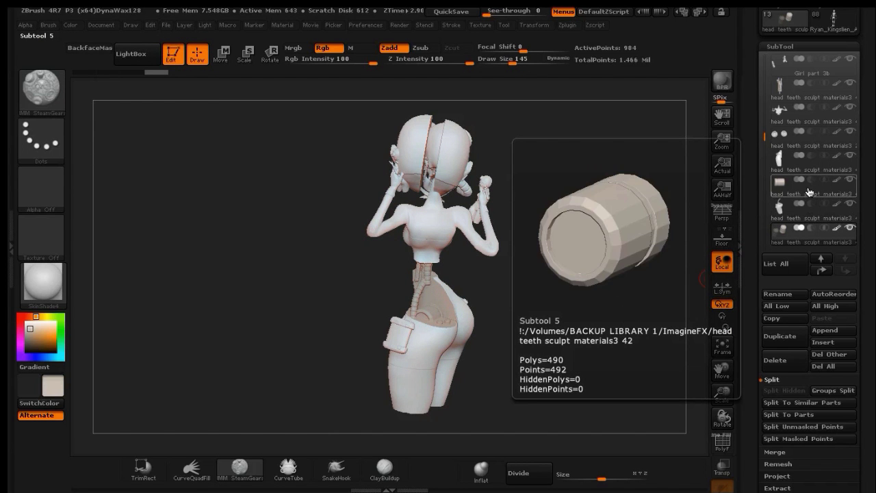
left_click(809, 174)
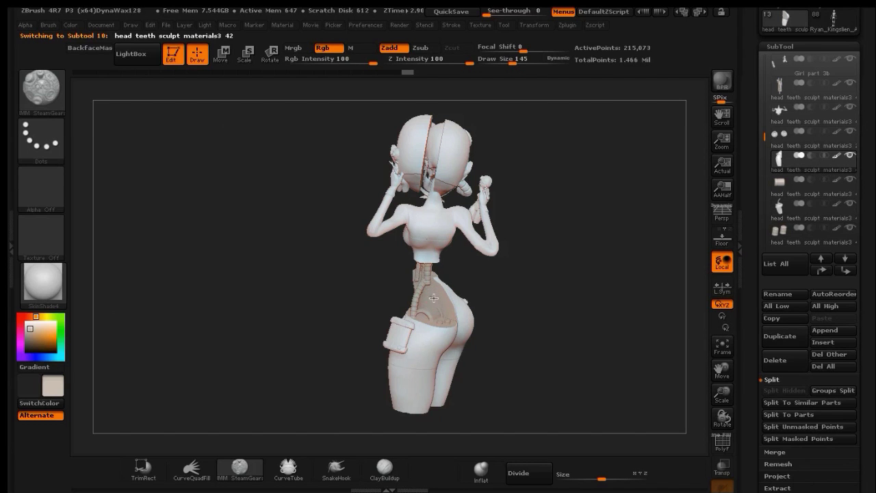
left_click_drag(554, 283, 598, 299)
key("shift")
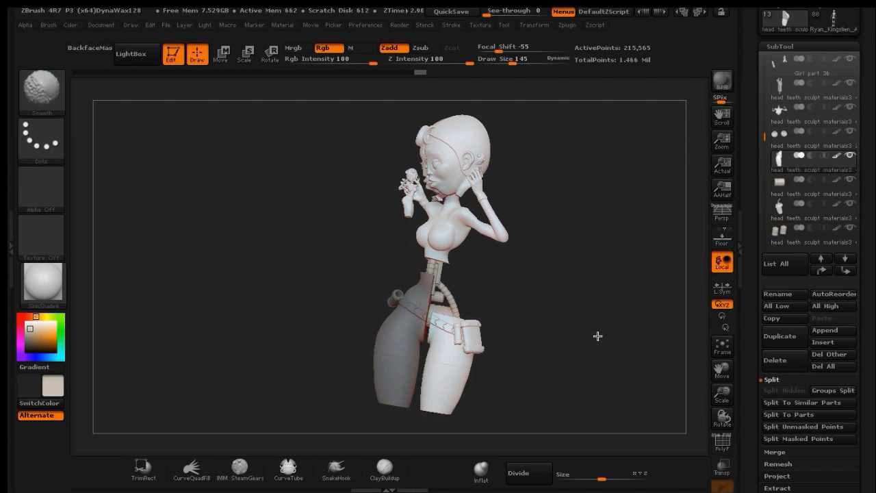
mouse_move(597, 336)
left_mouse_down("shift")
mouse_move(617, 295)
mouse_move(530, 313)
mouse_move(538, 304)
left_mouse_up("shift")
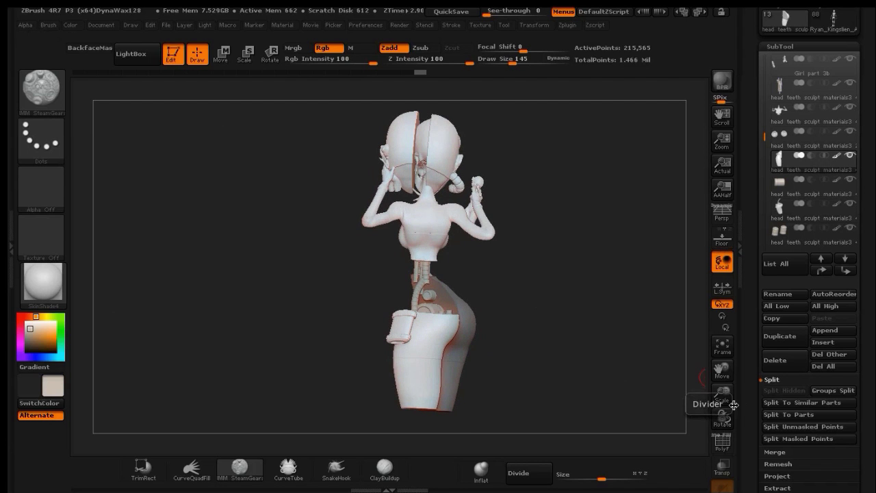
Insert a second, smaller rivet on top of the one on the hip's inner cut face.
left_click_drag(722, 395, 735, 404)
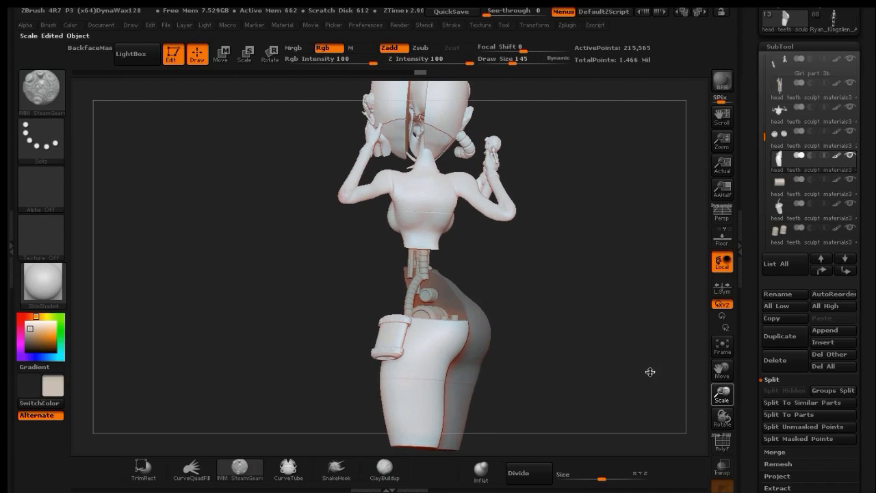
left_click_drag(609, 351, 614, 352)
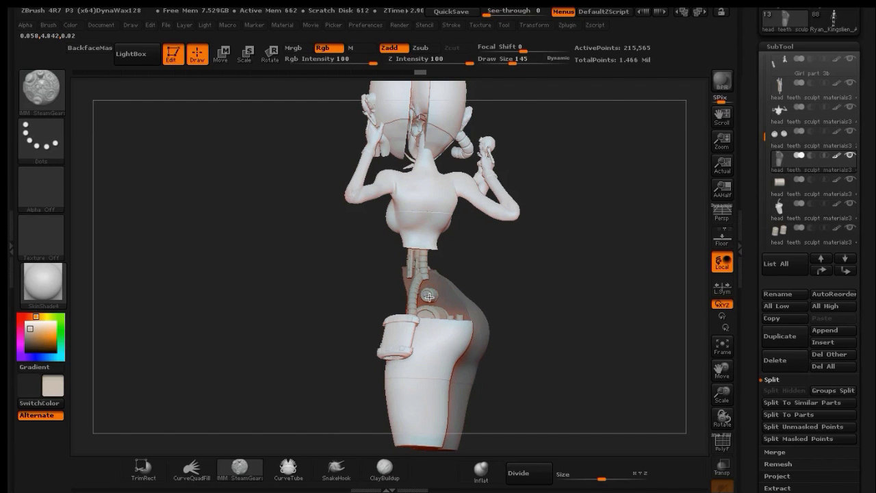
left_click_drag(573, 244, 582, 264)
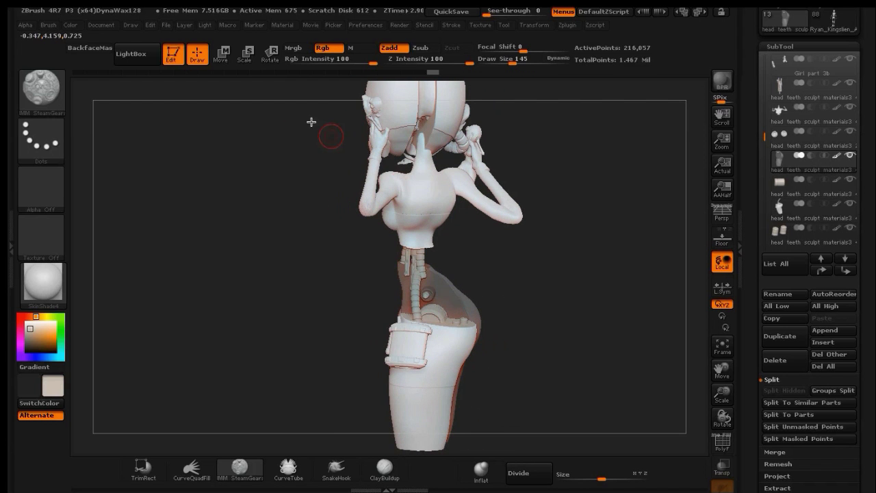
Nudge the smaller rivet into place on the hip's inner face with the Transpose move line and return to drawing.
key("w")
mouse_move(400, 310)
left_mouse_down()
mouse_move(441, 300)
mouse_move(536, 321)
left_mouse_up()
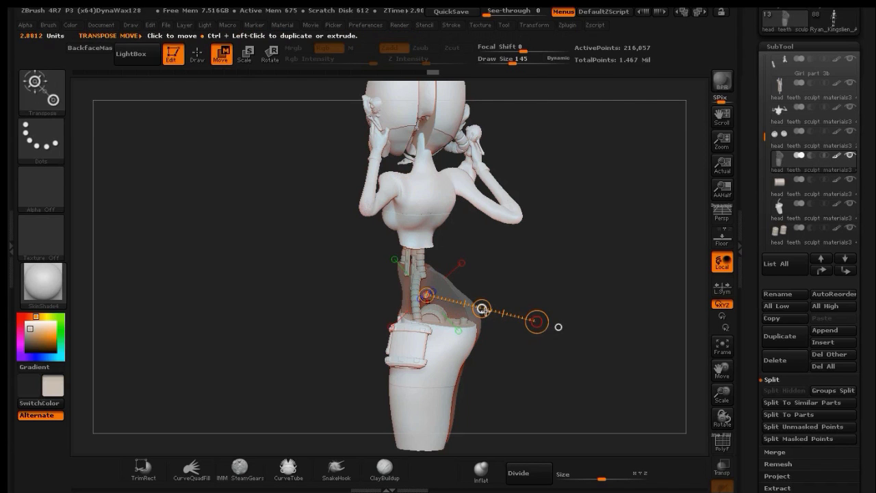
left_click_drag(484, 311, 484, 309)
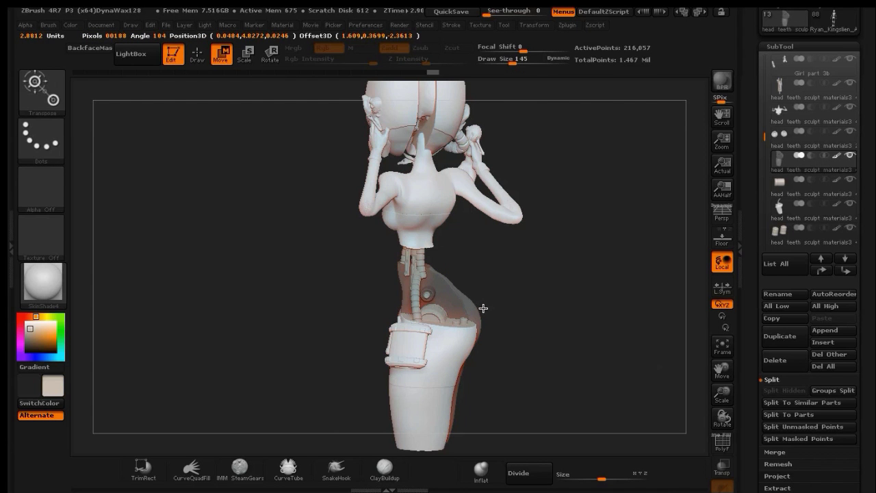
left_click_drag(483, 308, 483, 309)
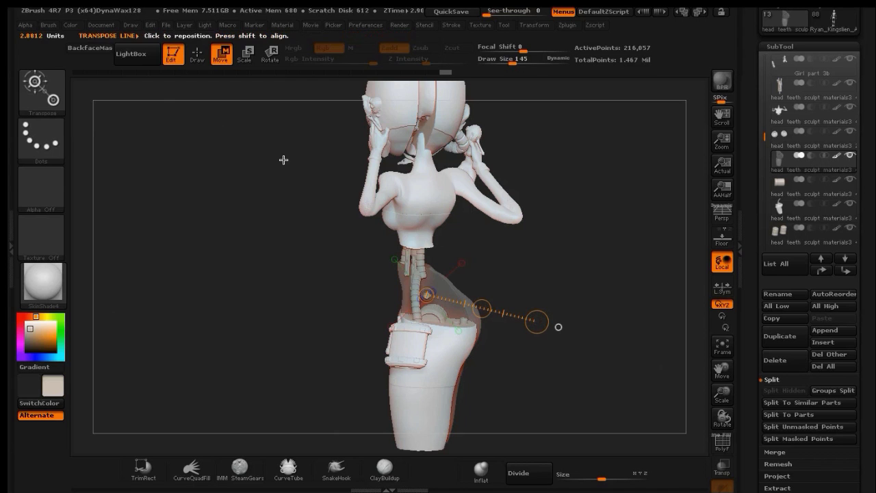
key("q")
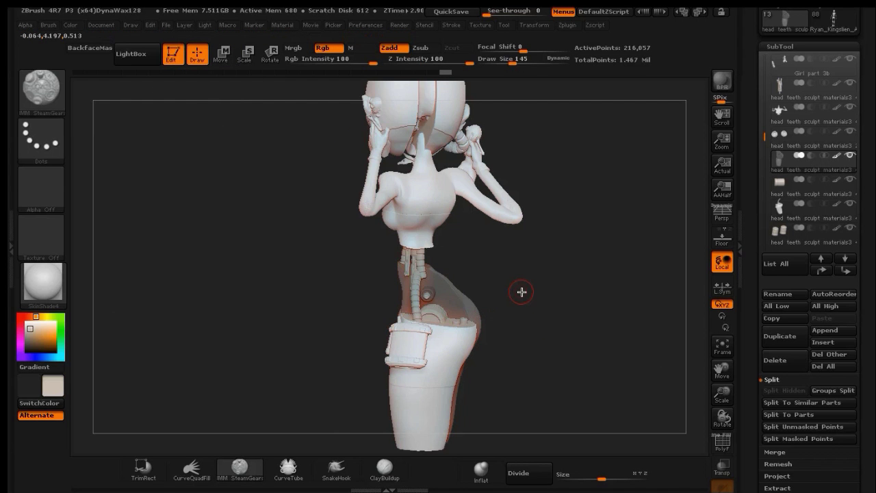
Clear the hip's mask, then select the torso-and-arms subtool and hide all other subtools.
mouse_move(537, 321)
left_mouse_down("ctrl")
mouse_move(549, 336)
mouse_move(589, 299)
mouse_move(619, 301)
left_mouse_up("ctrl")
left_click_drag(574, 263, 623, 277)
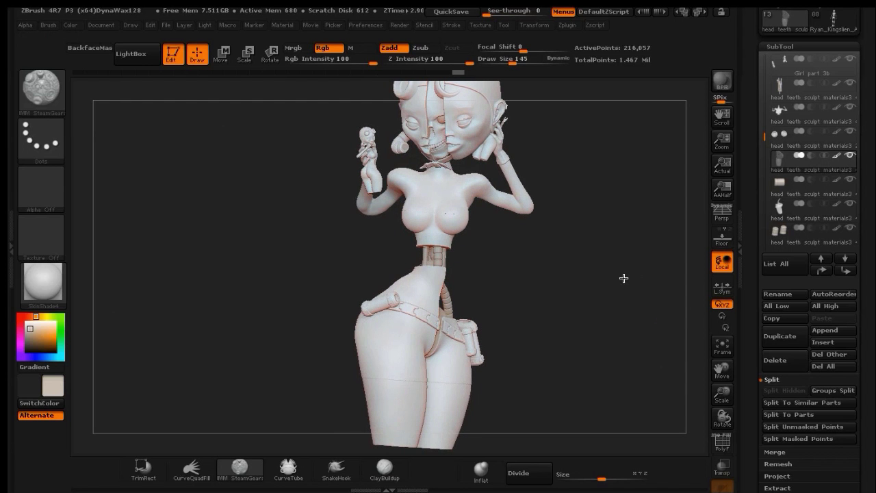
left_click_drag(720, 370, 713, 399)
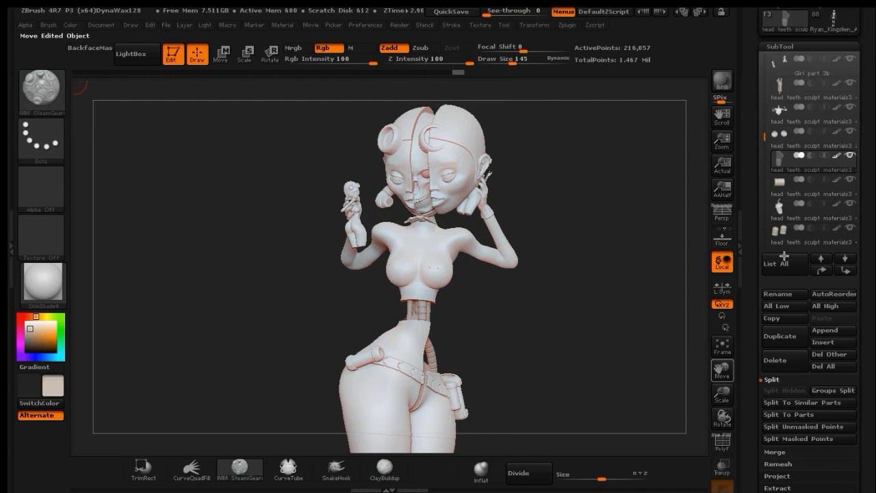
left_click(811, 120)
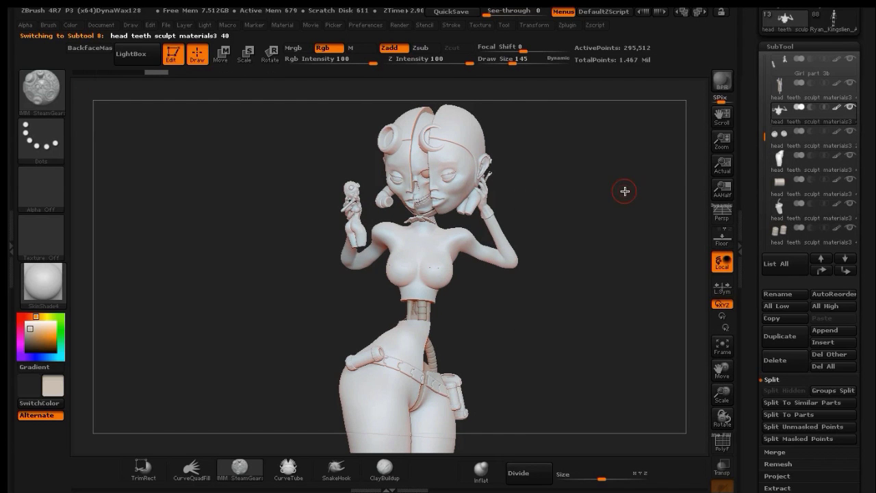
left_click_drag(617, 208, 617, 216)
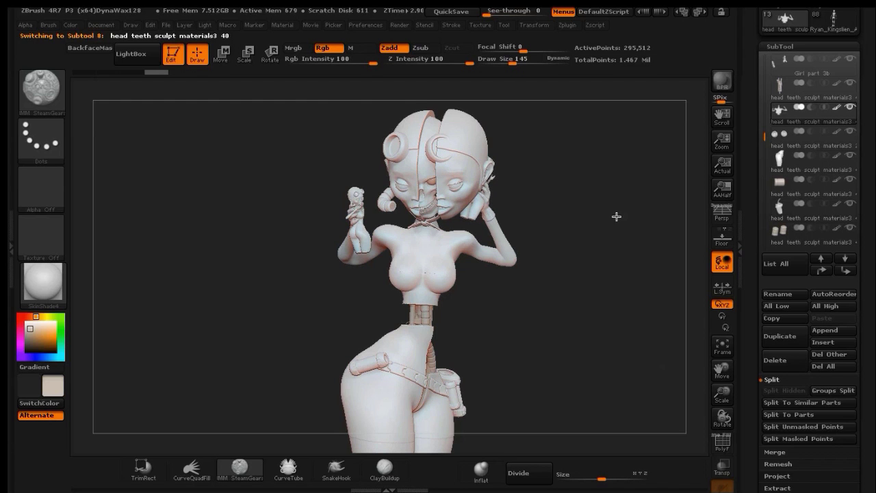
left_click_drag(617, 216, 617, 216)
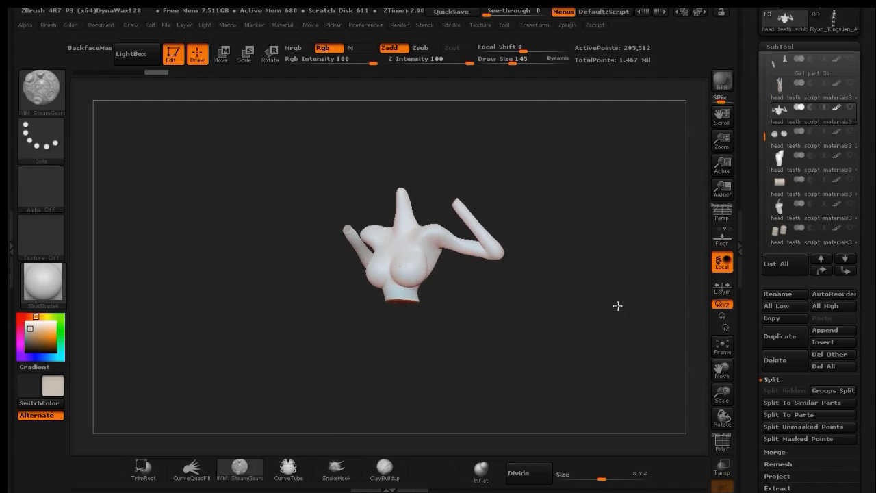
Duplicate the isolated torso-and-arms subtool.
left_click_drag(617, 305, 603, 262)
left_click_drag(551, 189, 527, 298)
left_click_drag(569, 169, 561, 197)
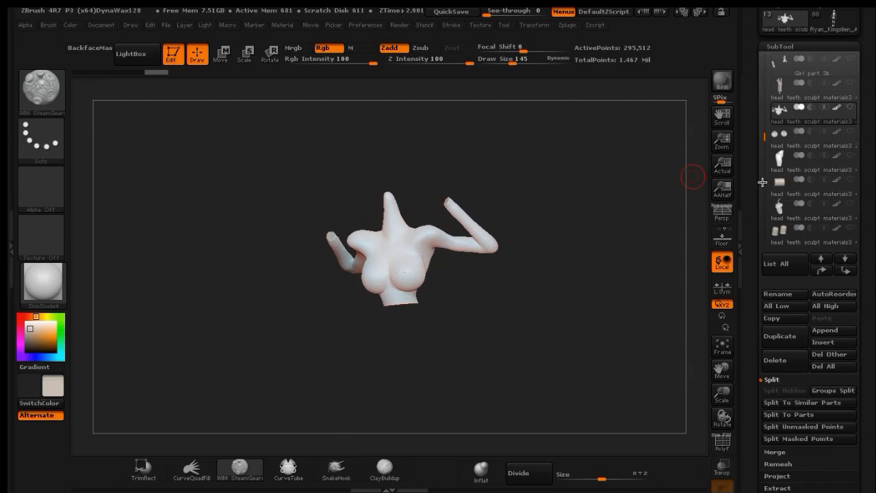
left_click(797, 338)
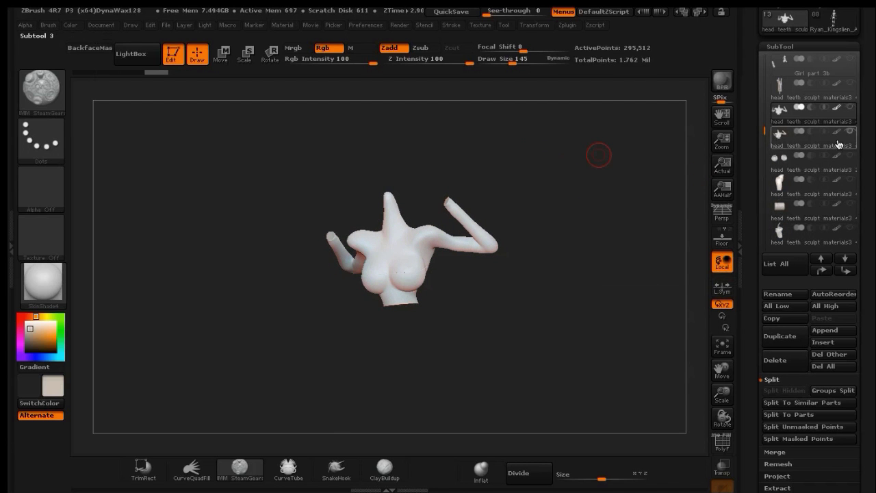
mouse_move(849, 128)
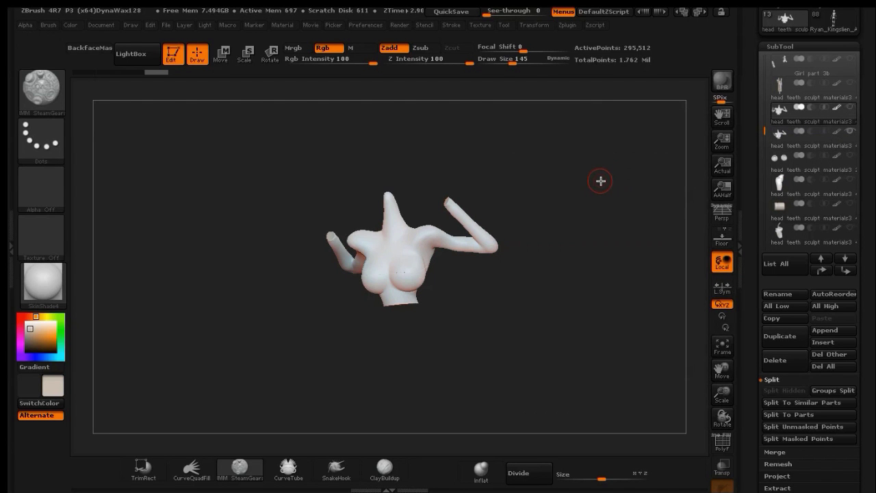
key("ctrl+shift")
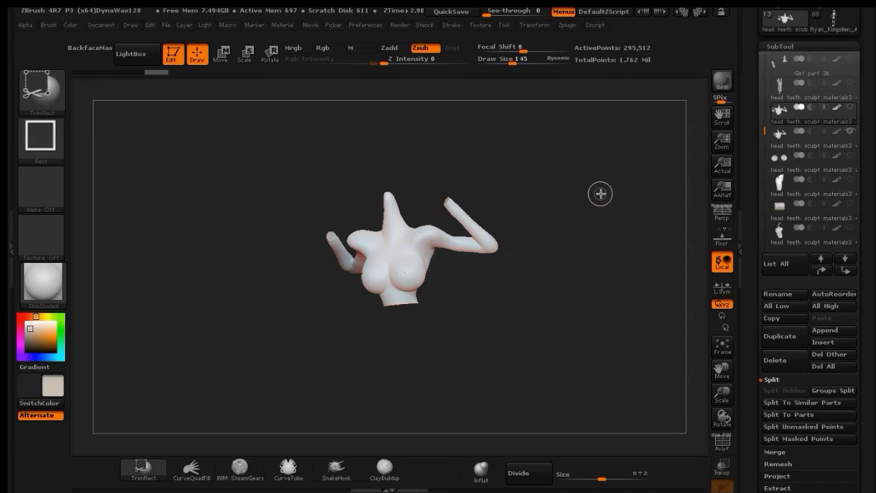
left_click_drag(600, 160, 433, 309)
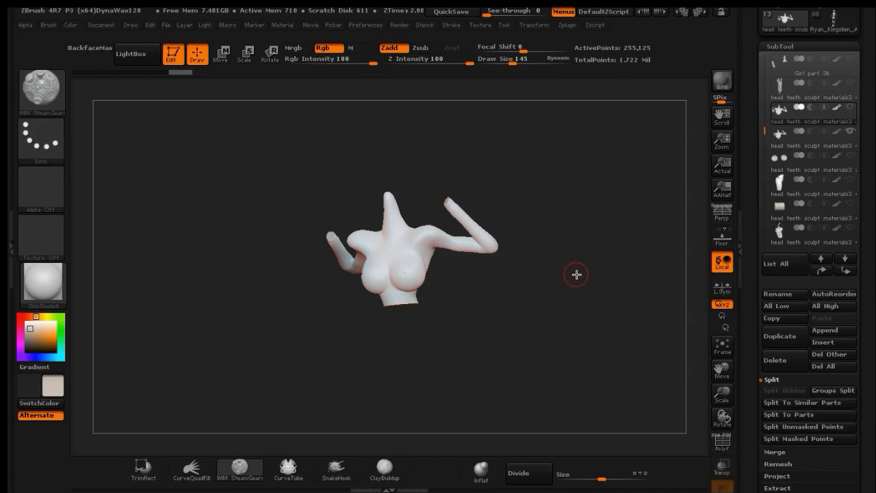
key("ctrl+z")
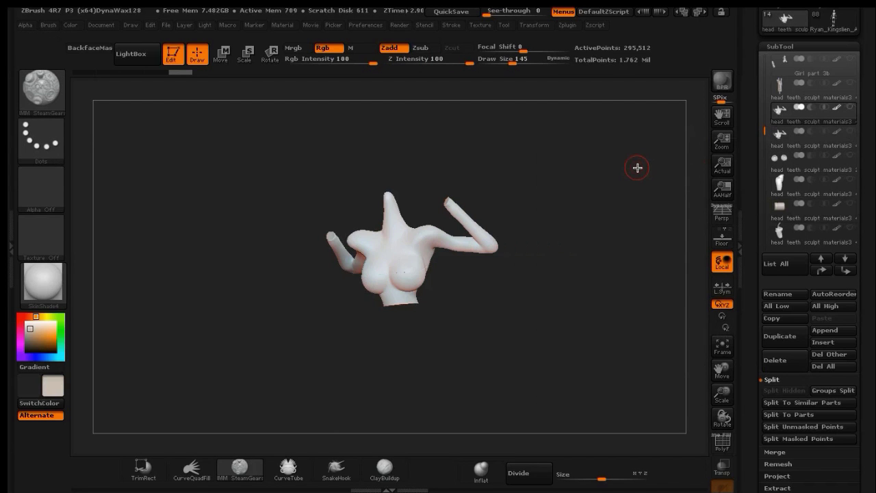
Trim the arm raised toward the ear off the original torso with TrimRect, and trim the duplicate down to that arm only.
mouse_move(635, 165)
left_mouse_down("ctrl+shift")
mouse_move(510, 305)
mouse_move(442, 313)
left_mouse_up("ctrl+shift")
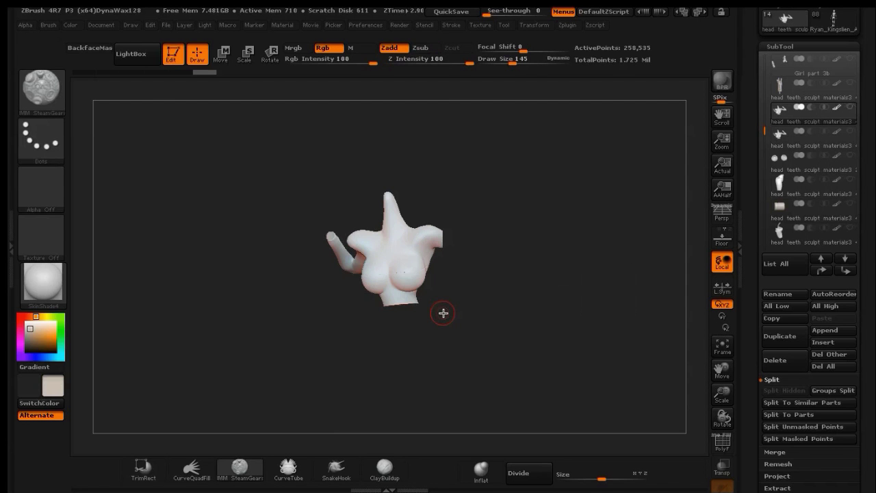
left_click(805, 147)
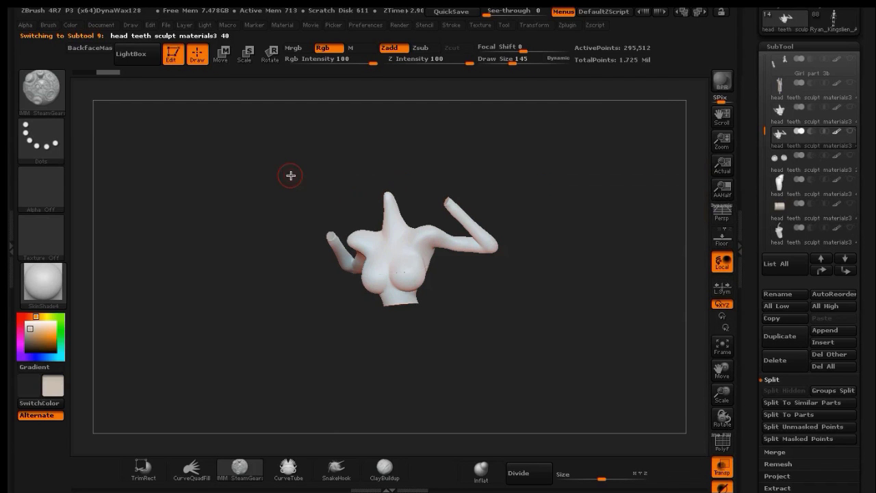
mouse_move(272, 151)
left_mouse_down("ctrl+shift")
mouse_move(388, 325)
mouse_move(443, 339)
left_mouse_up("ctrl+shift")
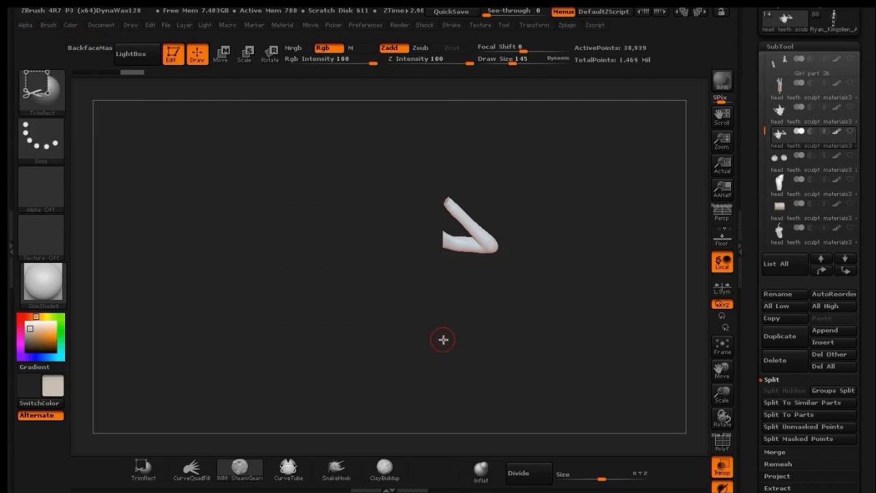
Move the separated arm slightly outward from the shoulder with the Transpose line, then show all subtools without transparency.
left_click(852, 110)
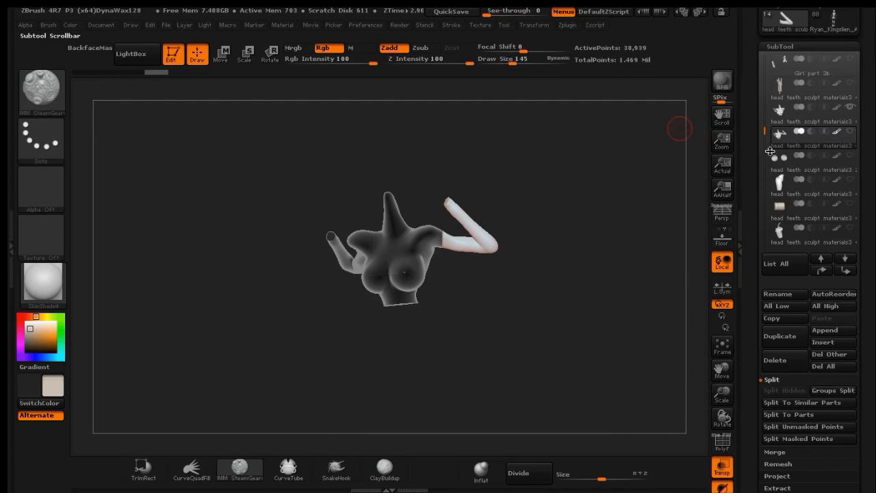
left_click(225, 58)
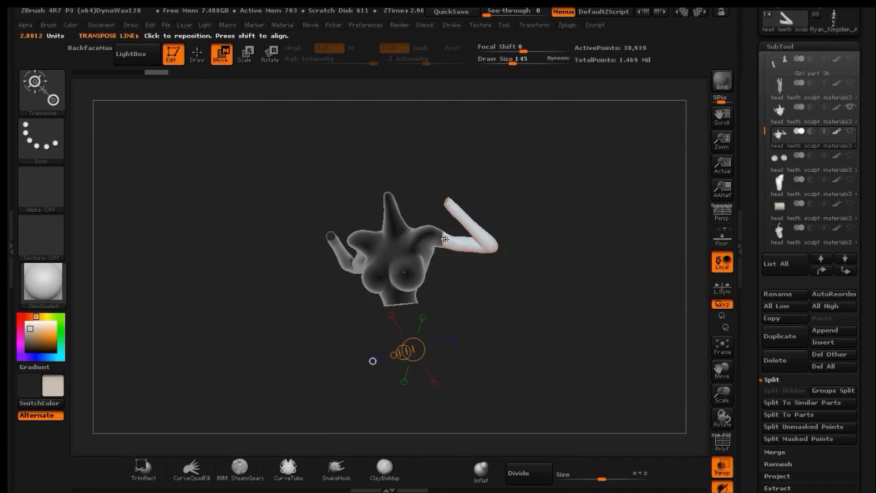
left_click_drag(443, 242, 557, 243)
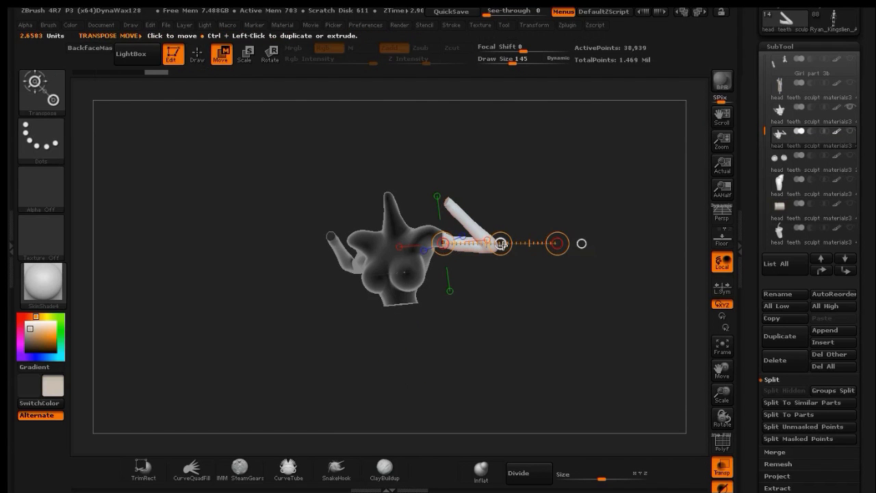
left_click_drag(500, 243, 509, 243)
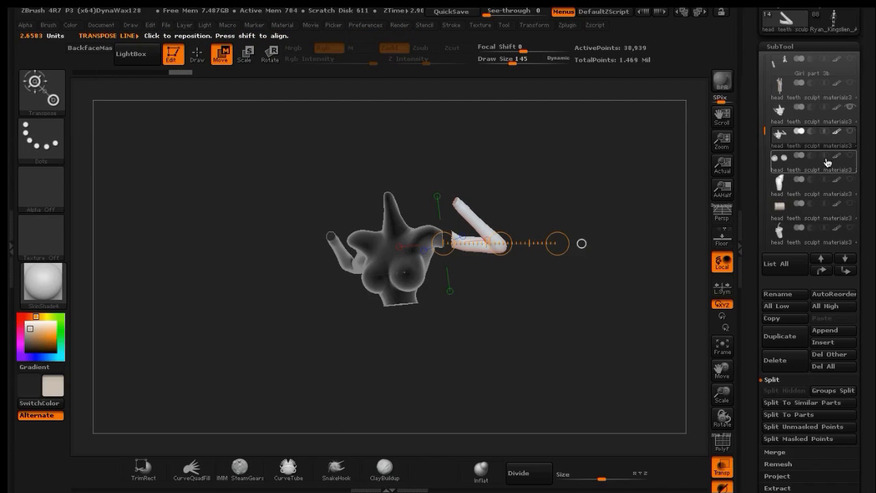
left_click(850, 131)
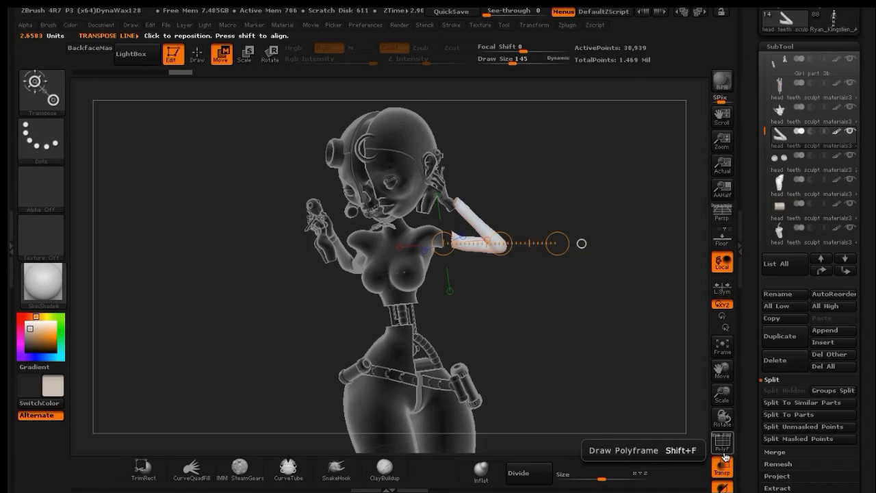
left_click(722, 467)
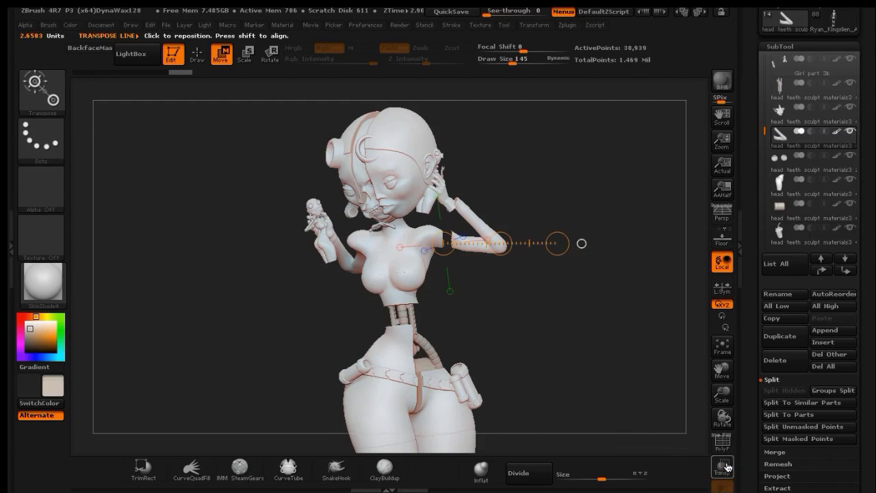
left_click(197, 55)
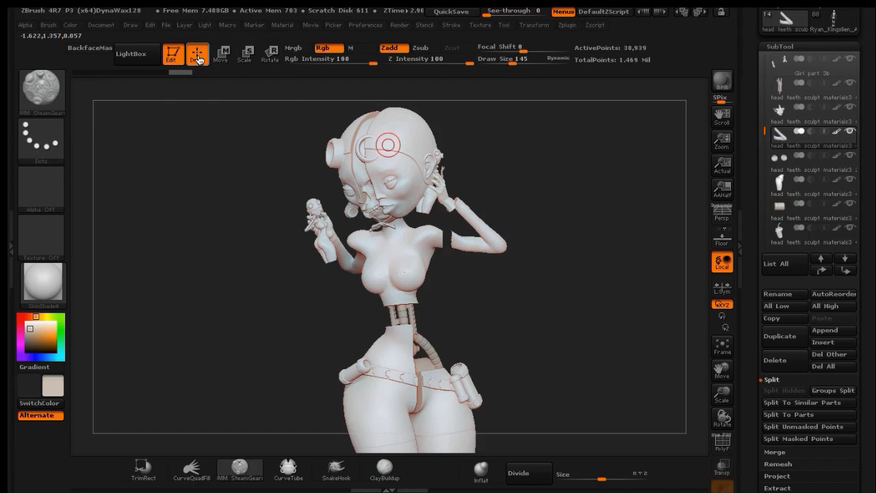
Rotate the detached arm slightly downward around its shoulder end with the Transpose rotate line.
left_click_drag(536, 154, 527, 145)
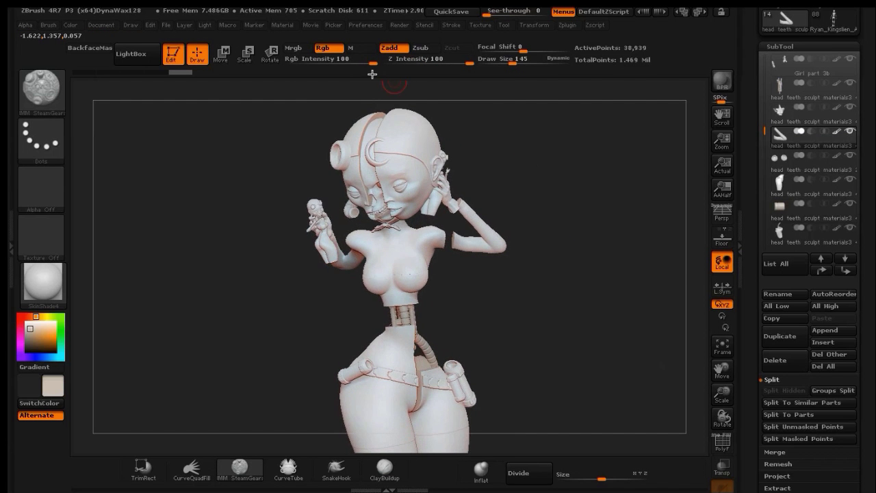
left_click(270, 63)
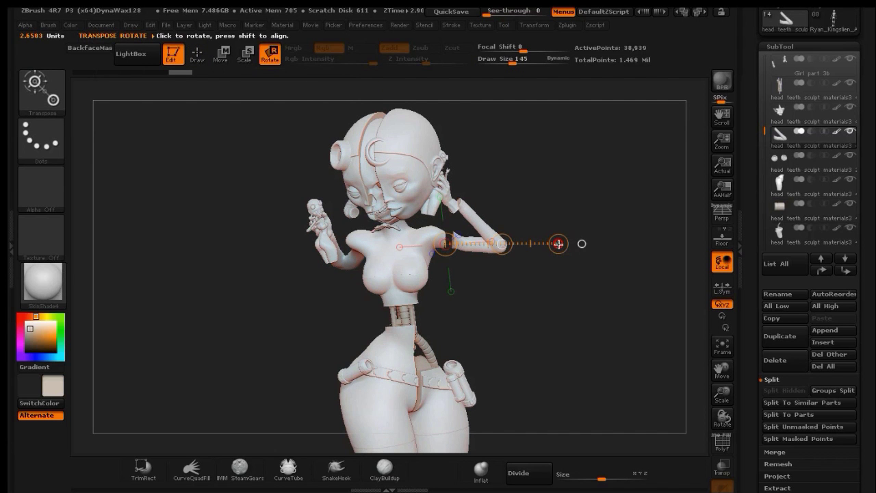
left_click_drag(559, 244, 538, 329)
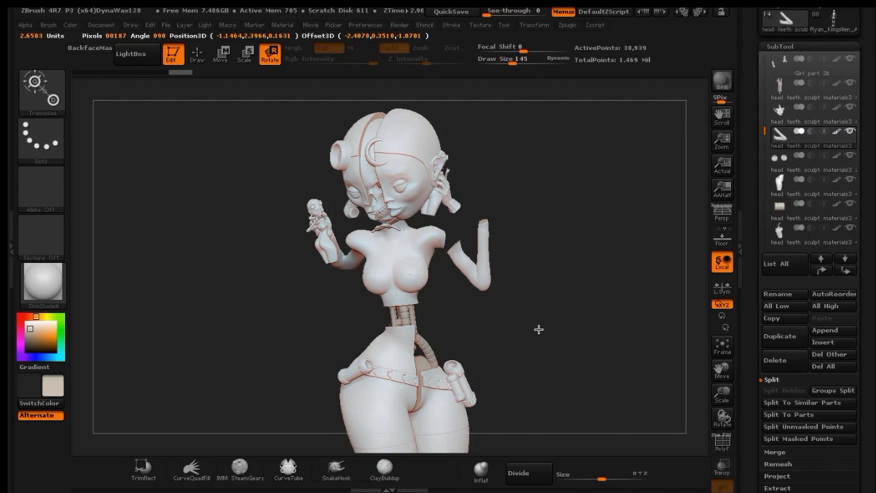
left_click_drag(538, 329, 539, 329)
mouse_move(554, 216)
left_mouse_down()
mouse_move(585, 219)
mouse_move(552, 219)
mouse_move(550, 195)
mouse_move(552, 214)
left_mouse_up()
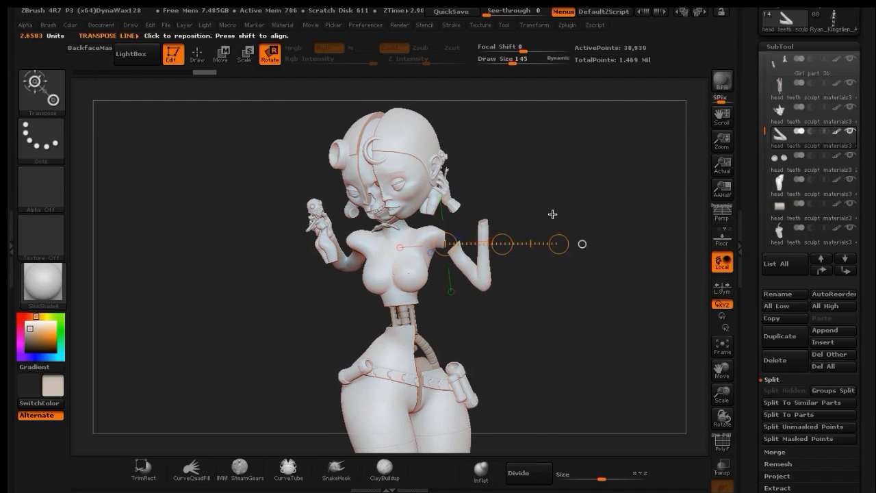
left_click_drag(559, 246, 543, 199)
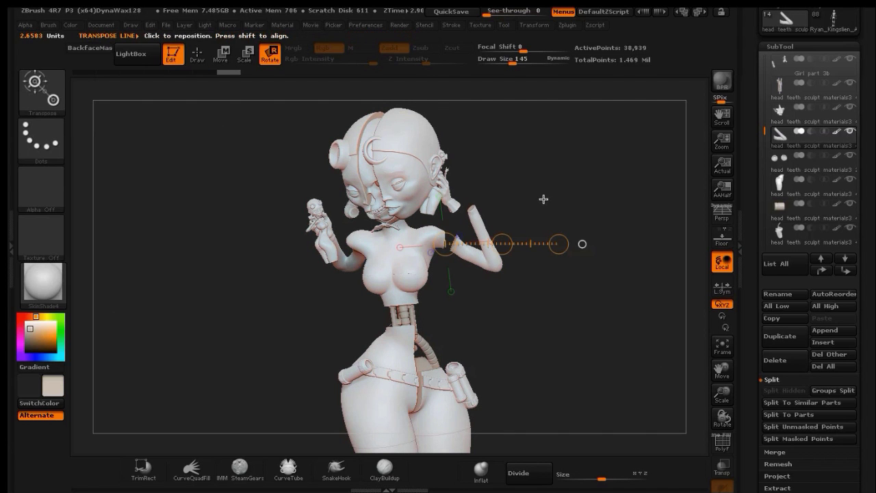
Select the Girl part 3b subtool, mask the hand beside the ear and split the masked points into their own subtool.
left_click(810, 74)
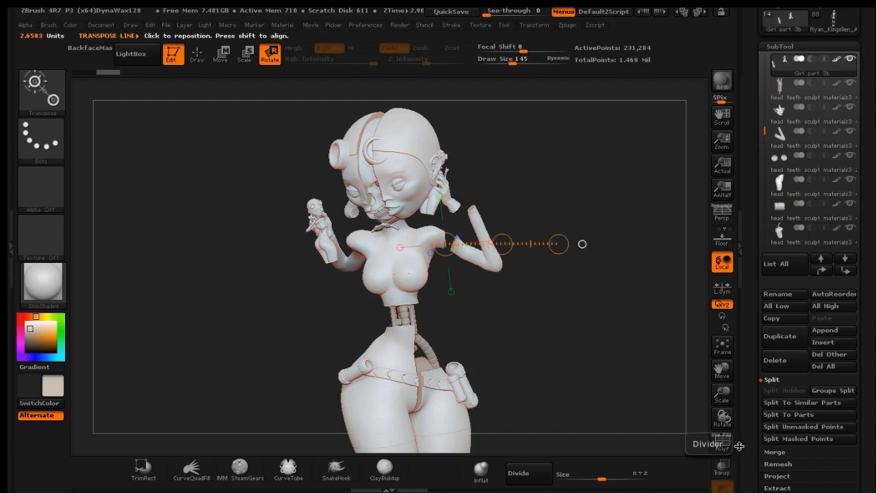
left_click(722, 465)
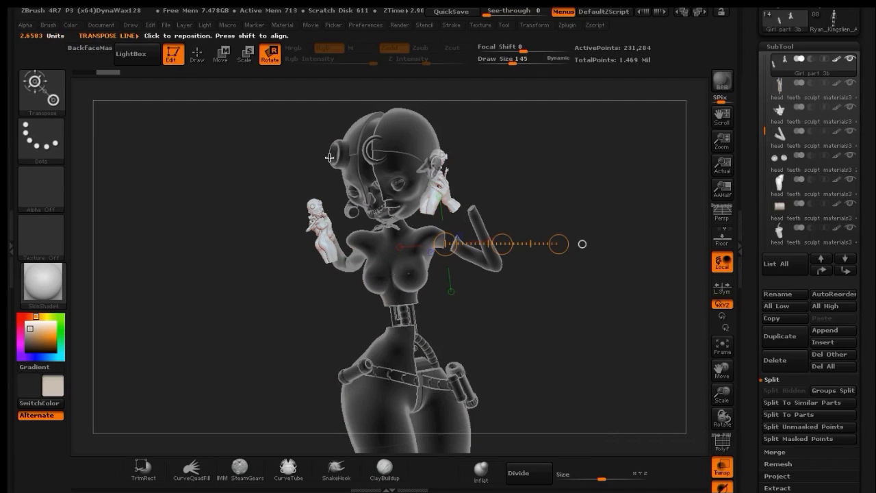
left_click(197, 53)
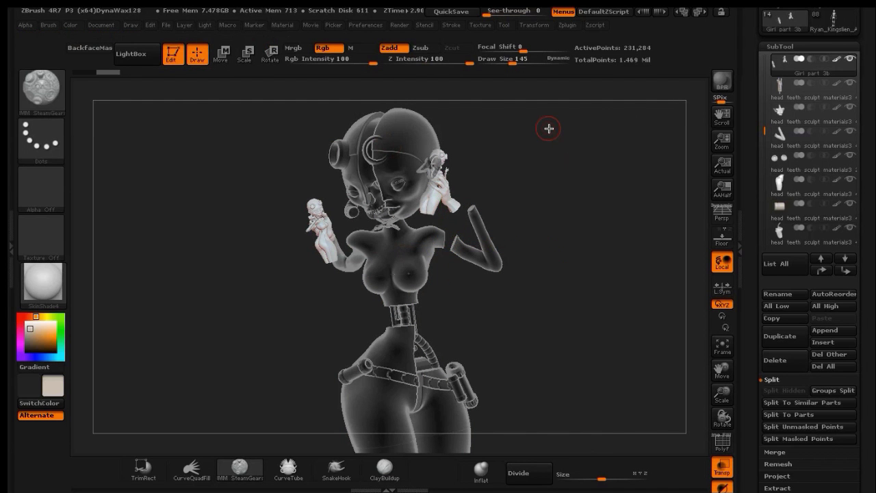
key("ctrl")
mouse_move(547, 131)
left_mouse_down("ctrl")
mouse_move(490, 180)
mouse_move(474, 180)
mouse_move(409, 226)
left_mouse_up("ctrl")
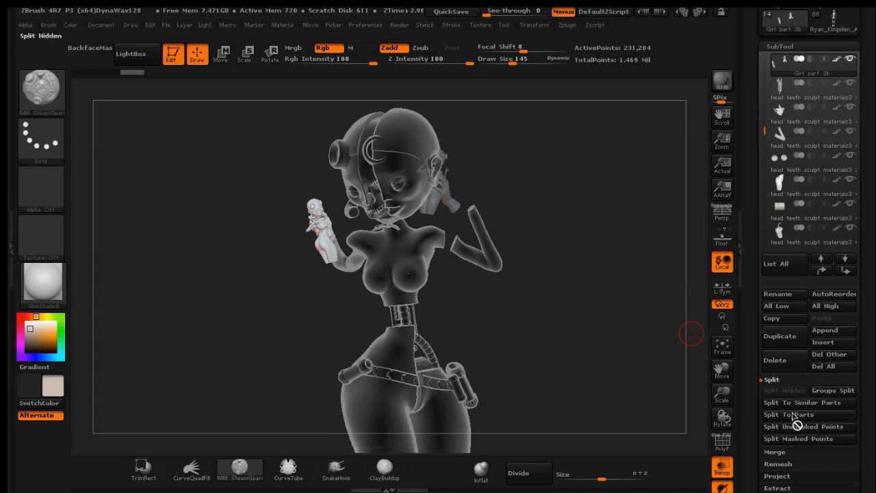
left_click(781, 438)
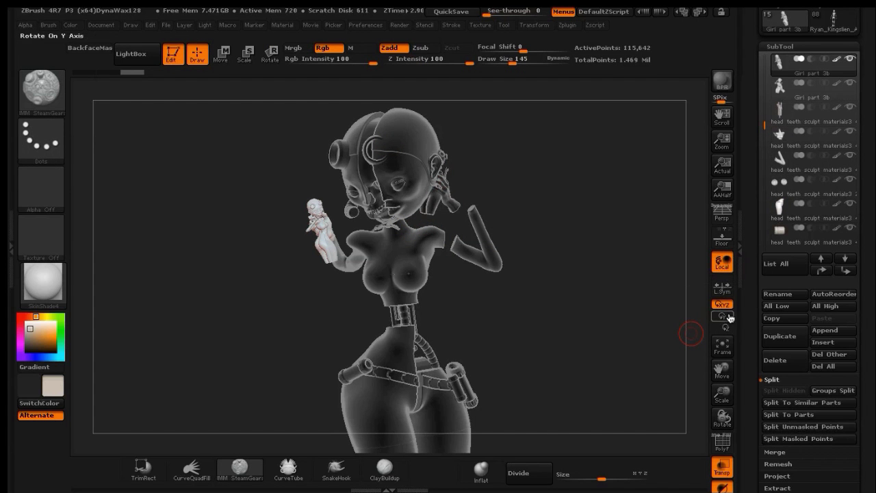
Select the hand subtool beside the ear and move it outward onto the wrist of the detached arm with the Transpose line.
mouse_move(799, 114)
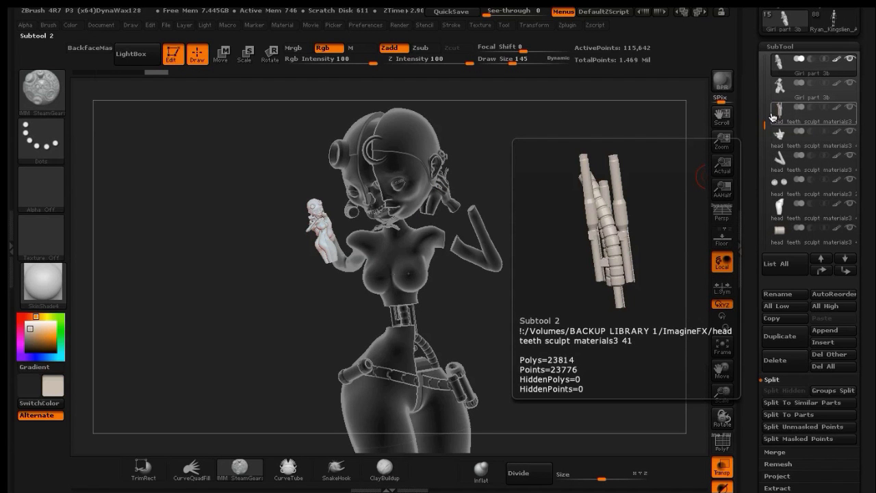
left_click(771, 113)
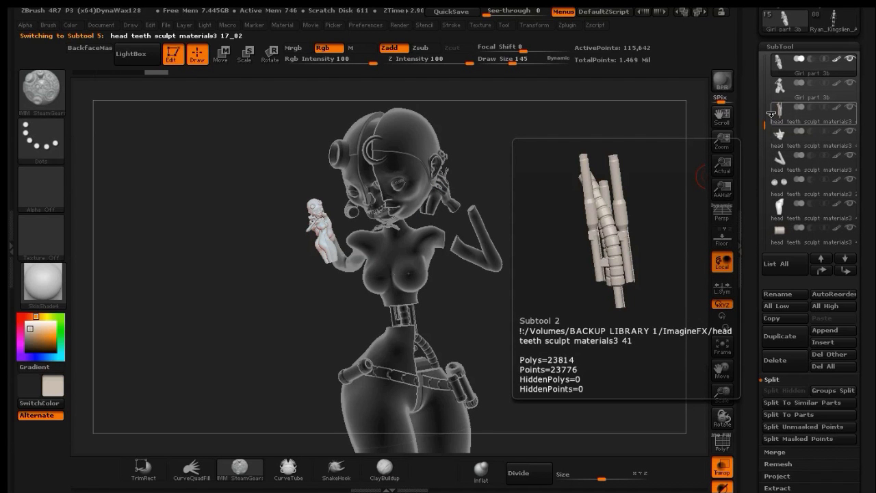
key("Down")
key("Down")
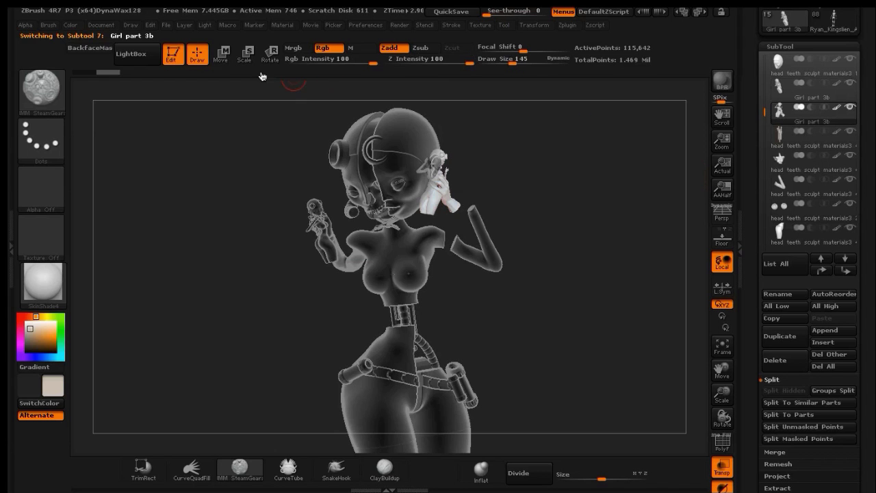
left_click(219, 53)
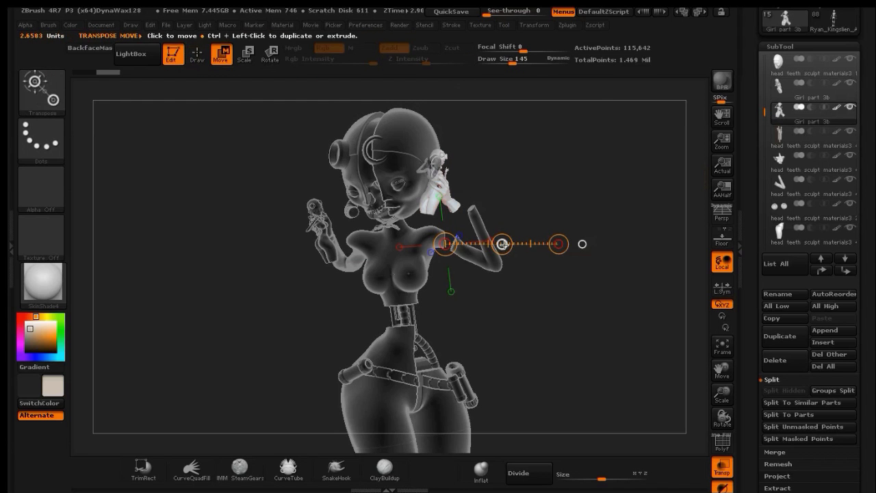
left_click_drag(509, 249, 520, 244)
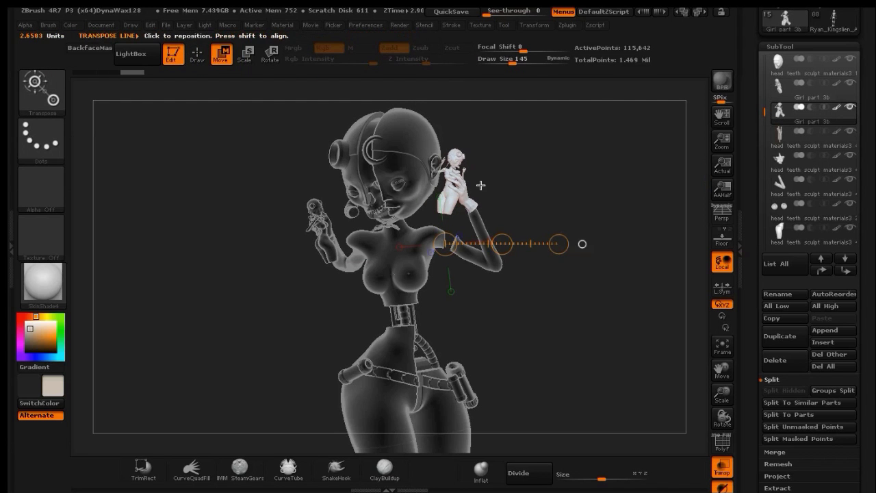
Rotate the detached hand outward around its wrist with the Transpose rotate line, and show all subtools without transparency.
mouse_move(470, 205)
left_mouse_down()
mouse_move(448, 181)
mouse_move(445, 147)
left_mouse_up()
left_click(272, 54)
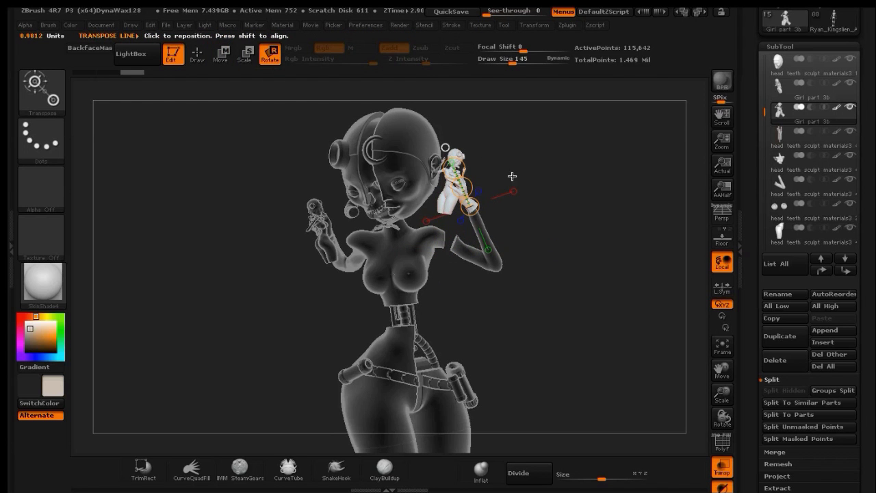
mouse_move(473, 171)
left_mouse_down()
mouse_move(482, 166)
mouse_move(472, 166)
left_mouse_up()
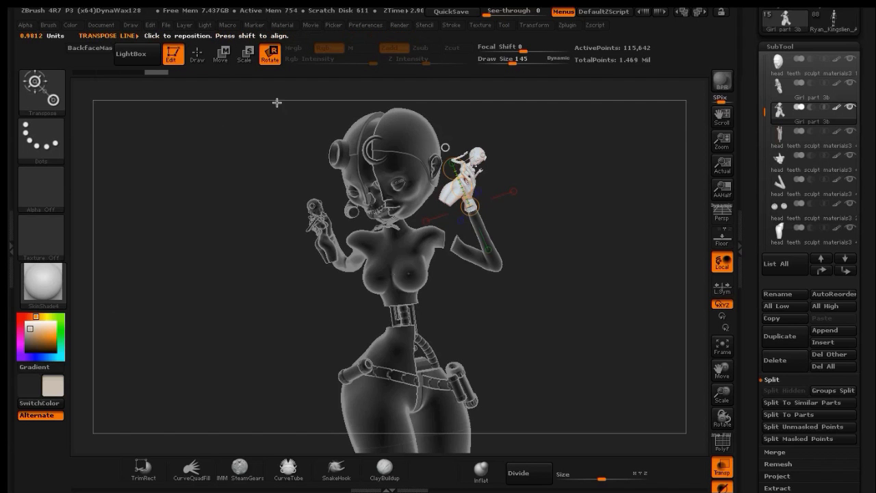
left_click(850, 110)
left_click(850, 111)
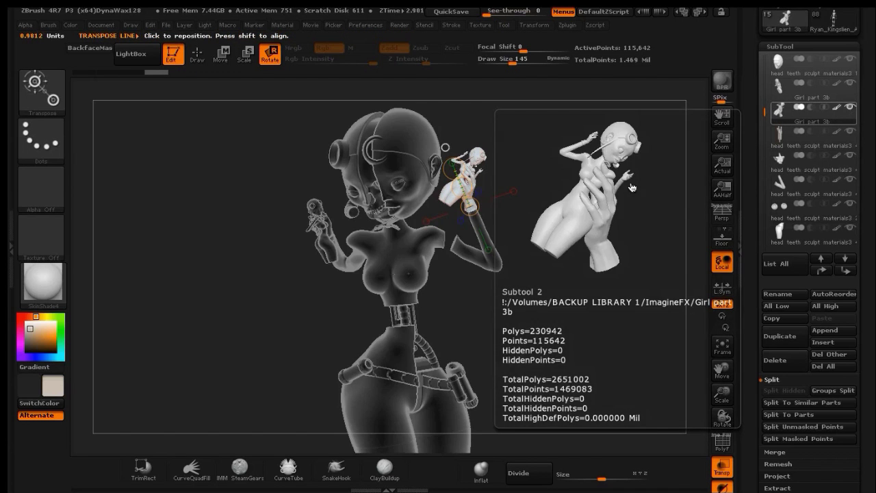
left_click(723, 465)
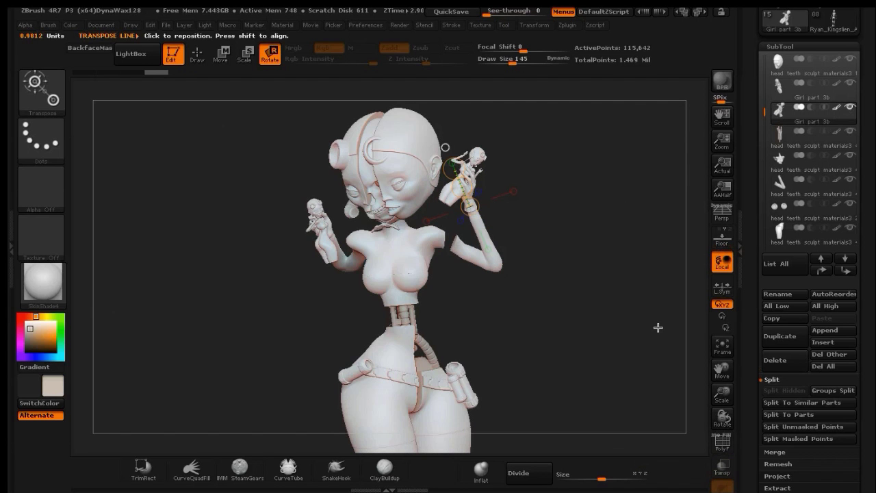
Mask the round disc beside the central split of the forehead and split the masked points into their own subtool.
mouse_move(636, 295)
left_mouse_down()
mouse_move(659, 297)
mouse_move(647, 301)
mouse_move(634, 287)
left_mouse_up()
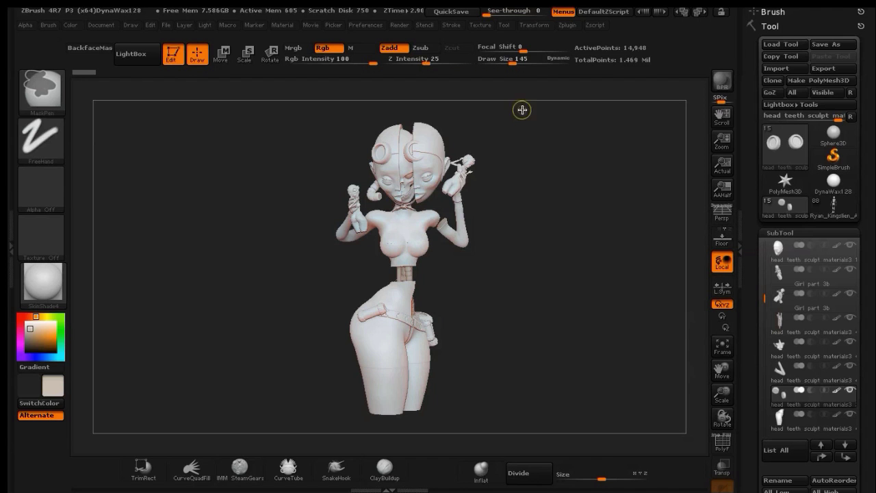
mouse_move(521, 109)
left_mouse_down("ctrl")
mouse_move(452, 198)
mouse_move(397, 200)
left_mouse_up("ctrl")
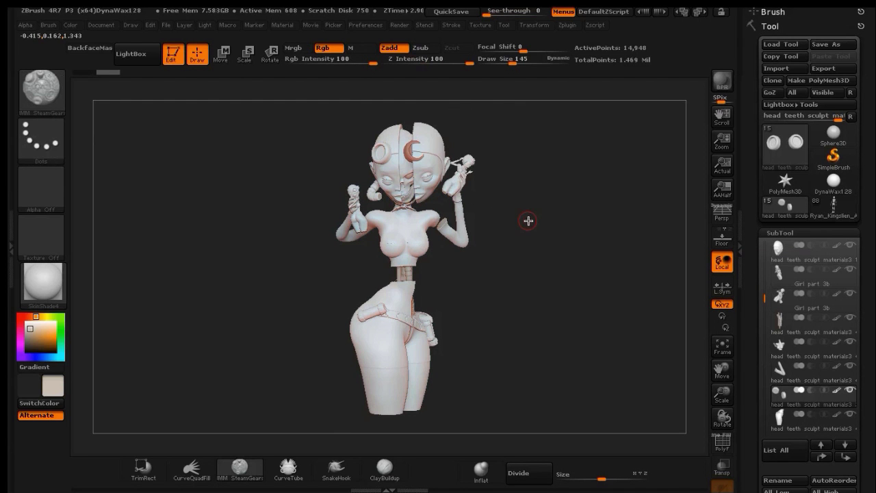
left_click_drag(867, 390, 869, 308)
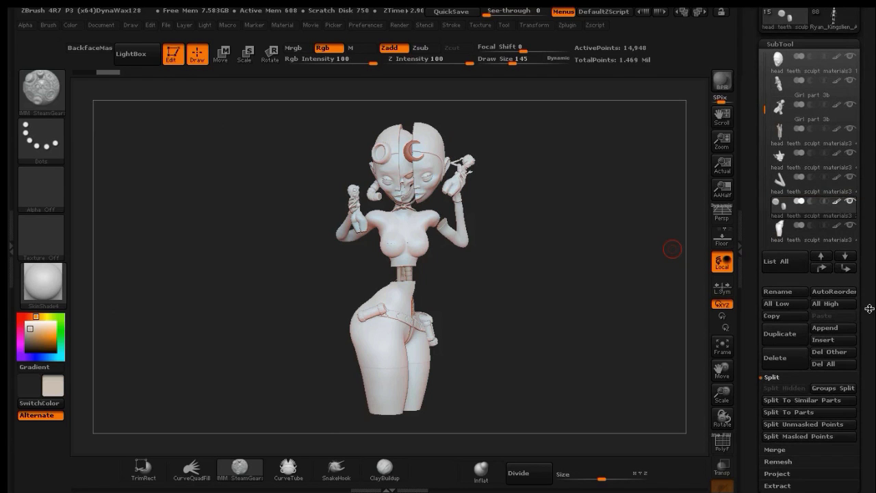
left_click(799, 436)
mouse_move(847, 230)
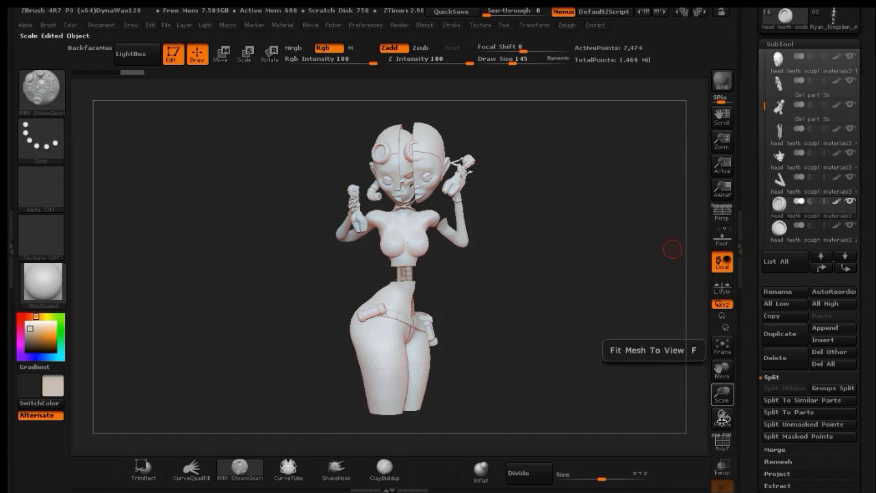
Delete the separated disc subtool beside the forehead split and turn transparency off.
left_click(724, 467)
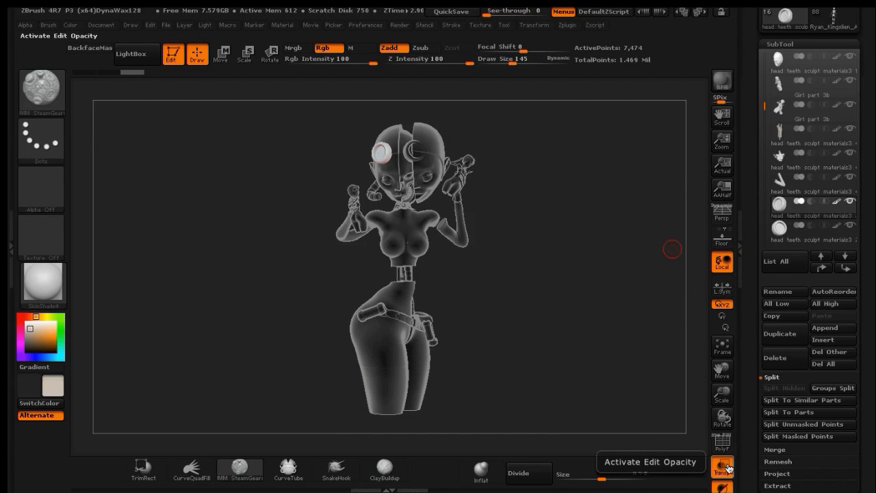
key("Down")
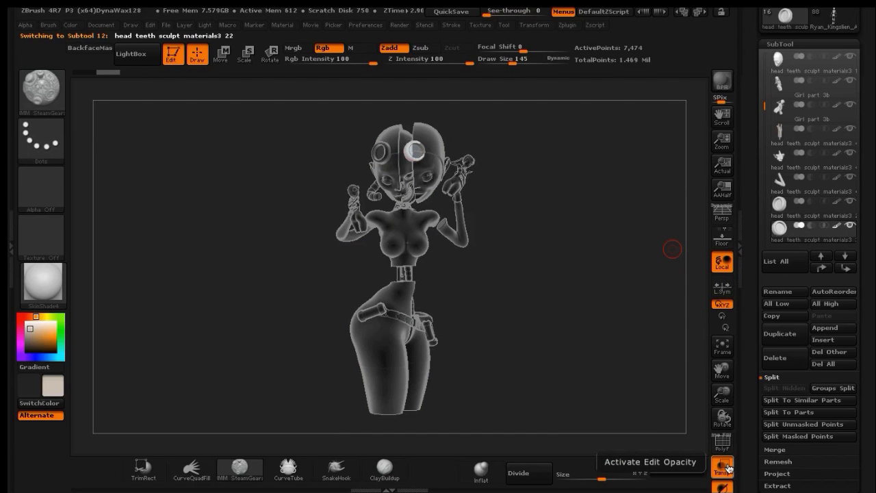
left_click(787, 359)
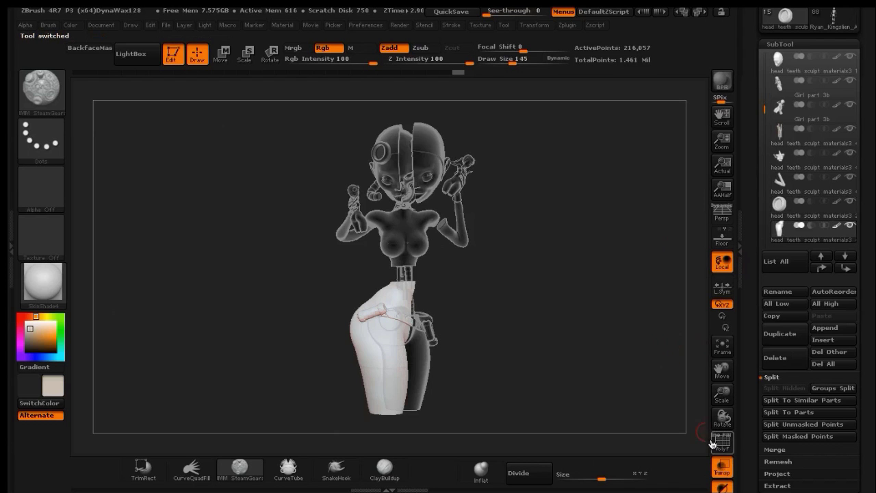
left_click(721, 468)
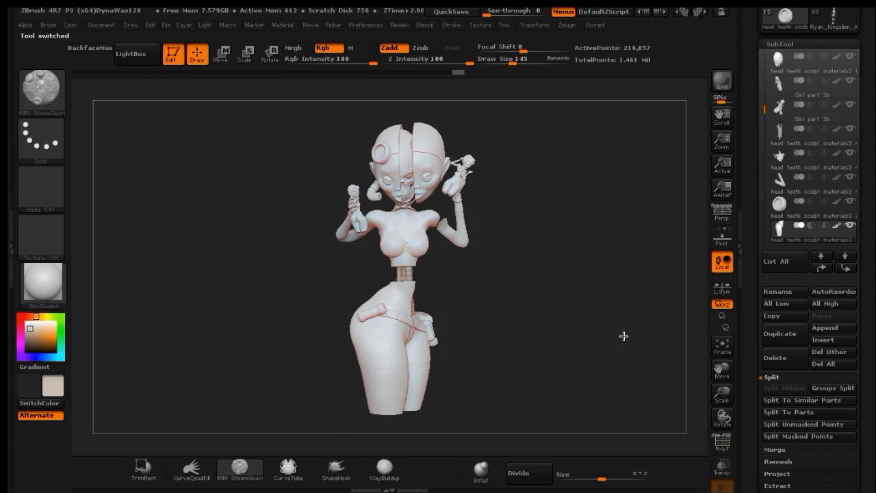
Examine the figure with the ribbed cylindrical skull fitting temporarily hidden and shown again, and render a best-preview image.
mouse_move(623, 336)
left_mouse_down()
mouse_move(636, 336)
mouse_move(624, 331)
left_mouse_up()
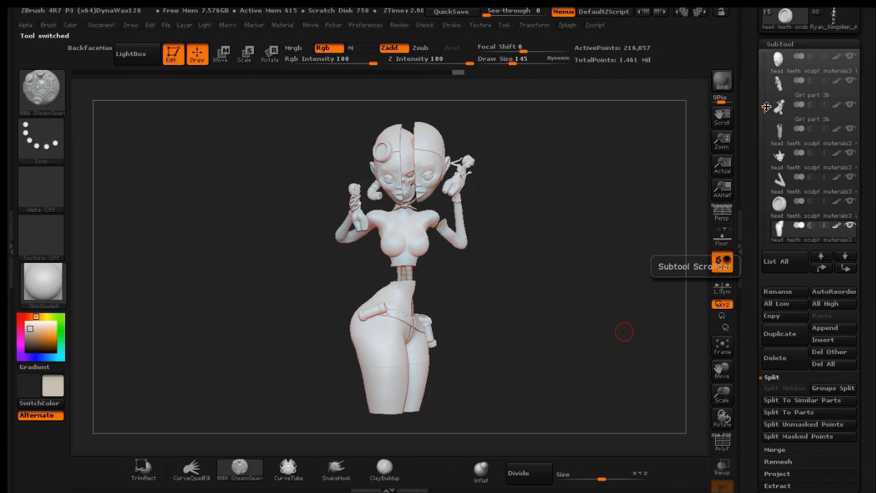
left_click_drag(764, 257, 768, 48)
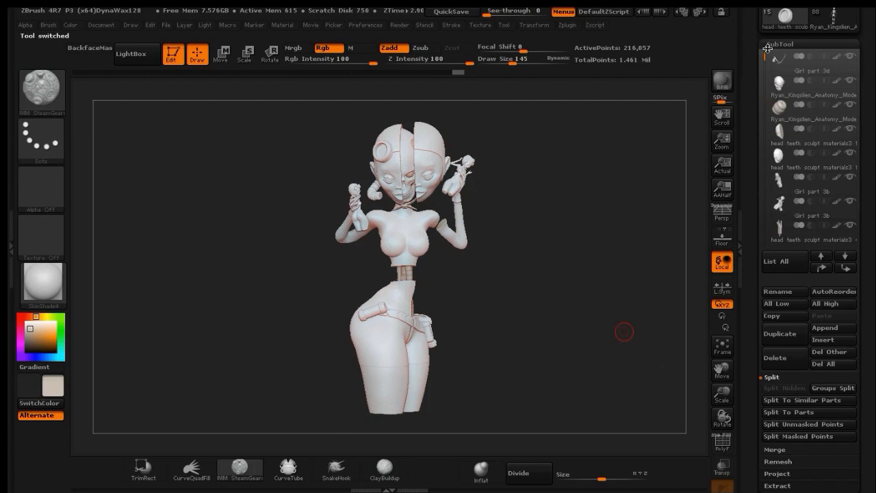
left_click(850, 107)
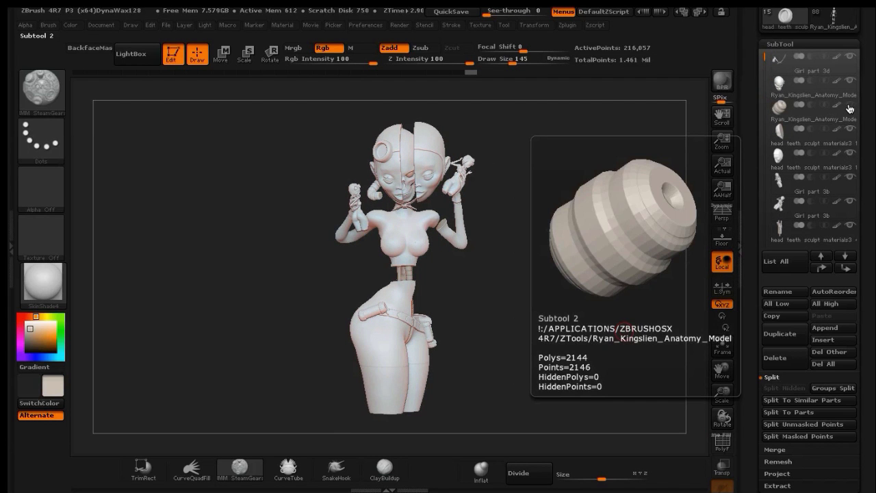
left_click_drag(667, 157, 656, 159)
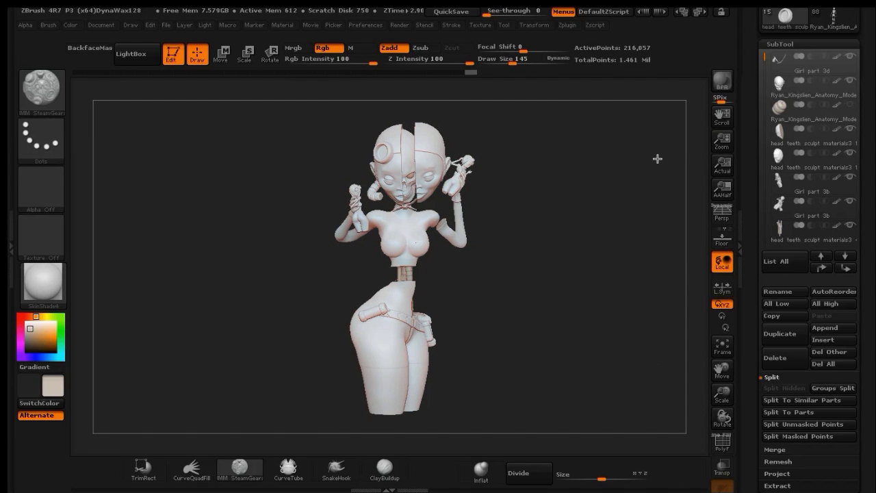
left_click(851, 108)
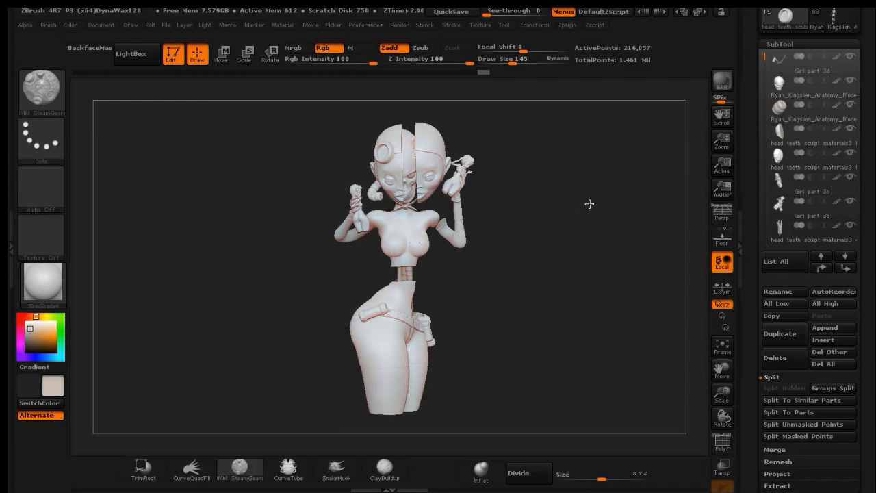
mouse_move(589, 204)
left_mouse_down()
mouse_move(613, 204)
mouse_move(575, 209)
mouse_move(573, 199)
mouse_move(540, 226)
mouse_move(433, 232)
mouse_move(547, 219)
mouse_move(572, 204)
left_mouse_up()
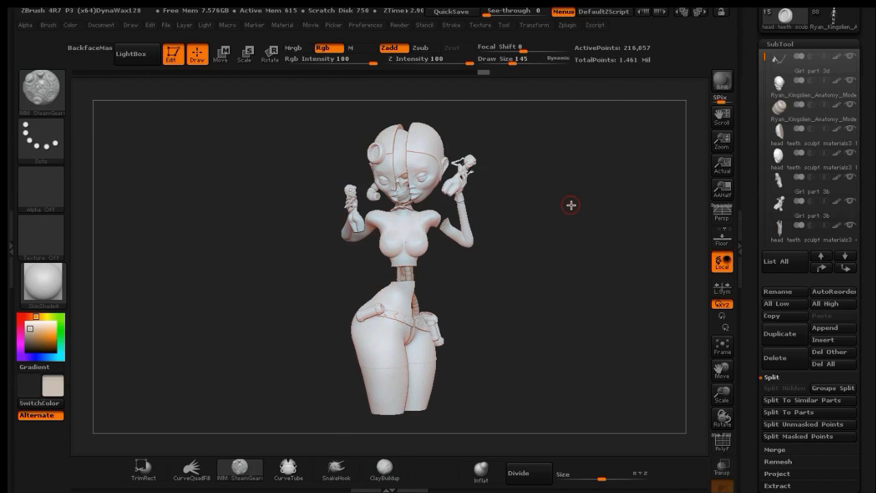
left_click(723, 84)
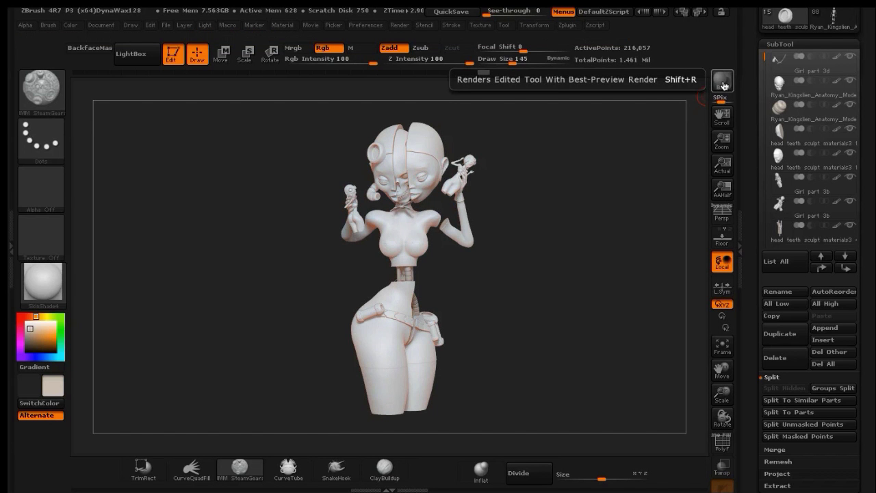
Choose the InsertCylndrExt brush, make the torso the active subtool and hide the detached arm.
mouse_move(779, 84)
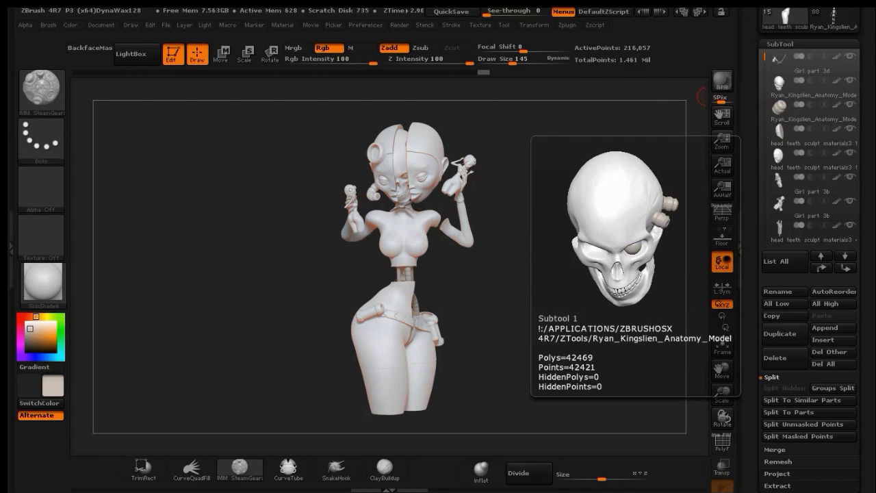
left_click(54, 94)
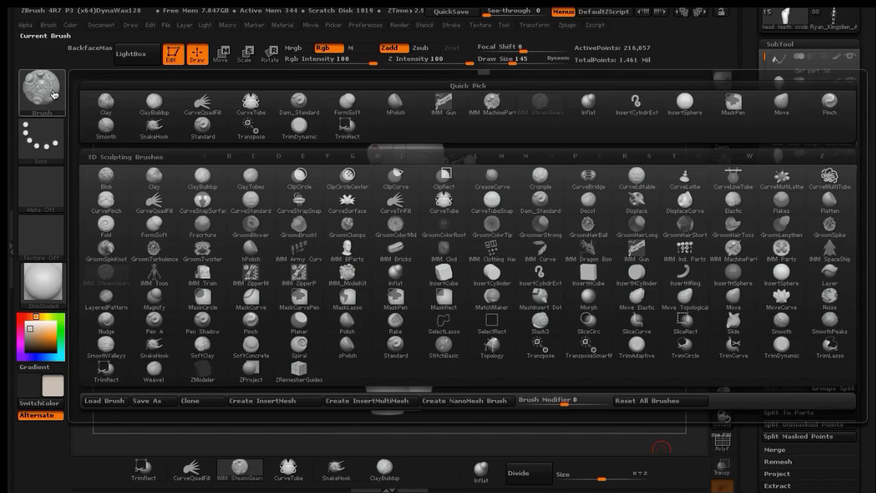
left_click(640, 103)
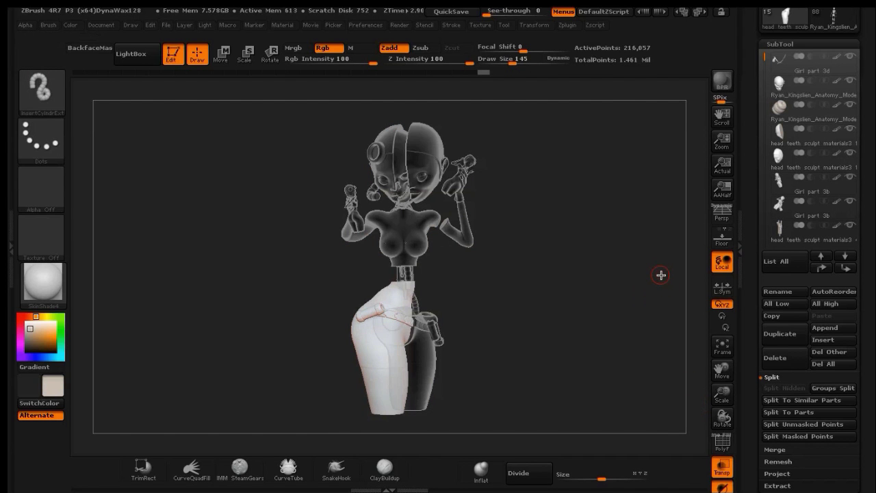
key("Down")
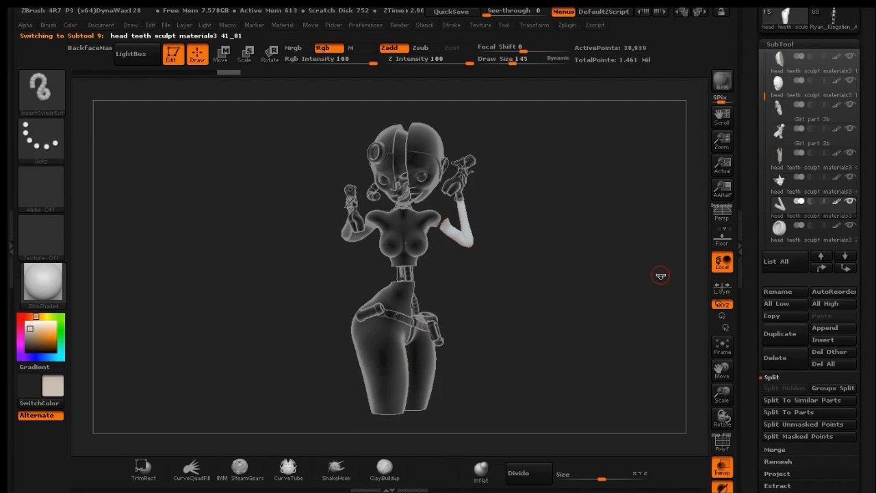
key("Up")
key("Up")
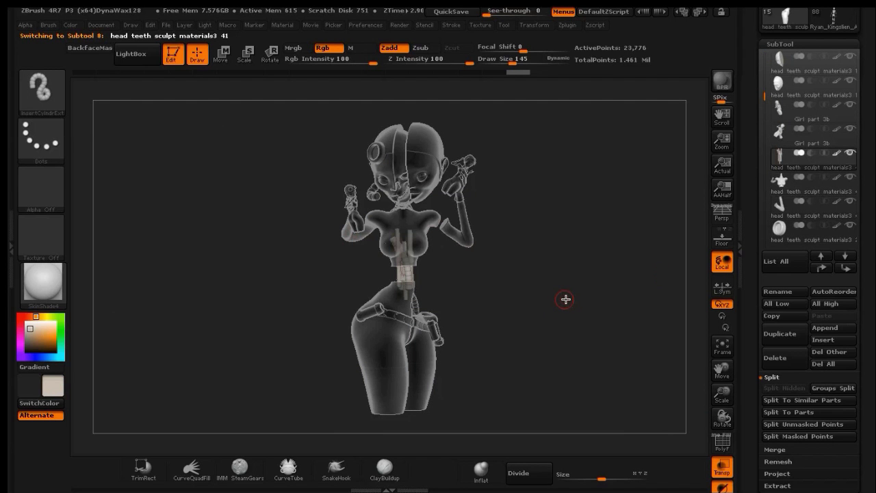
key("Down")
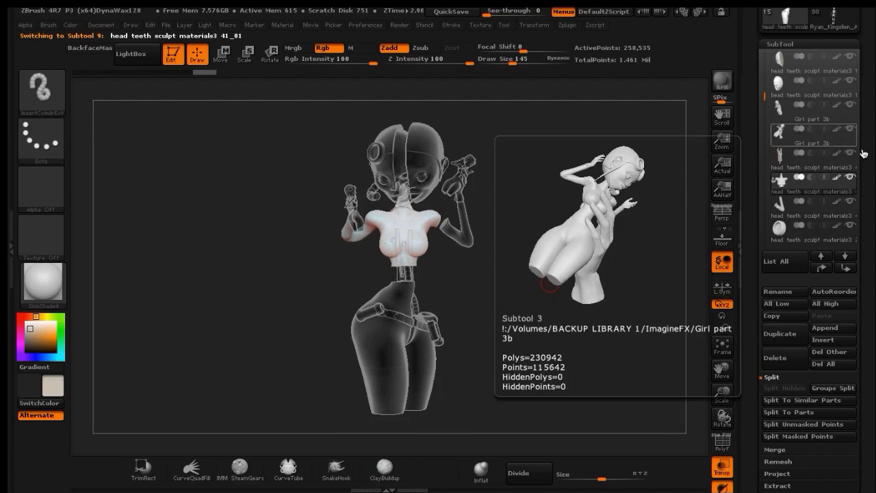
left_click(850, 201)
Draw a curved segmented tube outward from the cut shoulder of the torso with the InsertCylndrExt brush.
left_click_drag(575, 252, 557, 244)
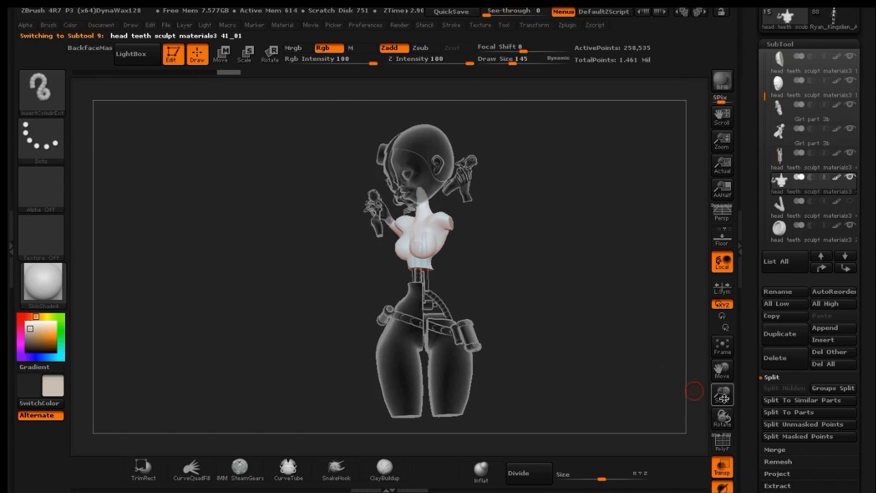
mouse_move(732, 399)
left_mouse_down()
mouse_move(587, 323)
mouse_move(609, 318)
left_mouse_up()
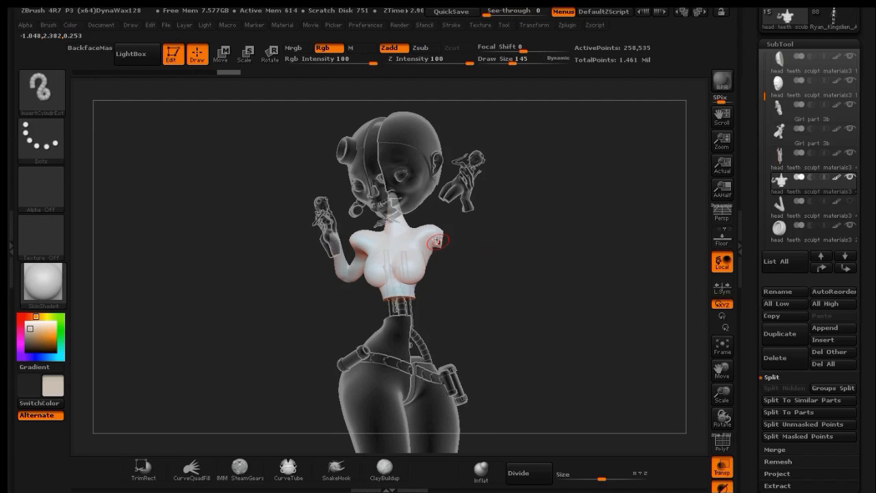
left_click_drag(446, 236, 483, 256)
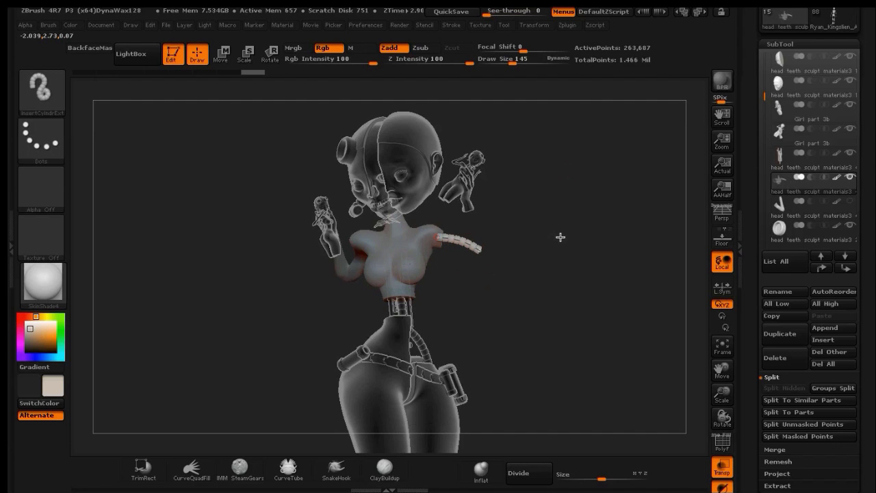
Move the segmented tube inward with the Transpose line so that only a short section protrudes from the torso's cut shoulder.
left_click_drag(561, 237, 267, 85)
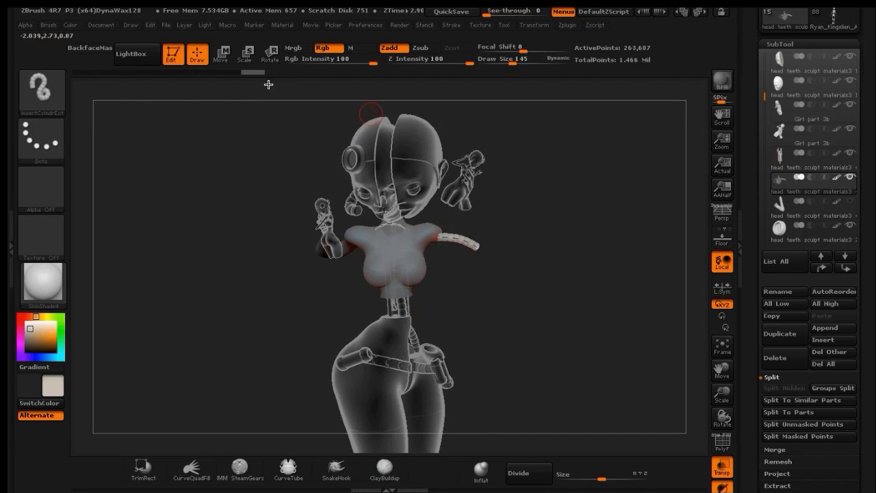
left_click(219, 56)
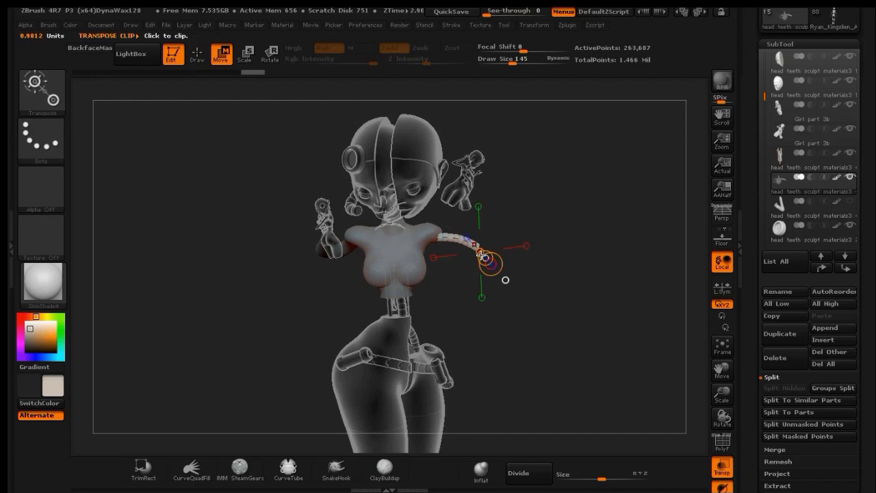
left_click_drag(485, 257, 463, 251)
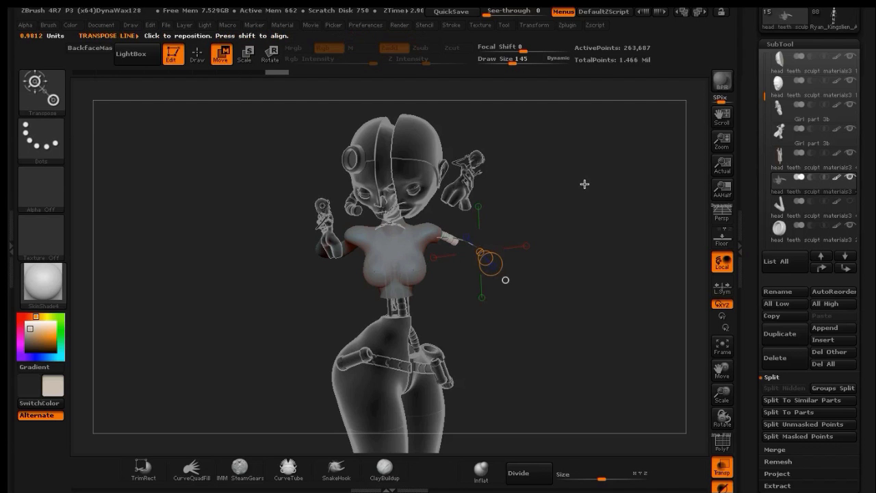
left_click_drag(585, 186, 504, 219)
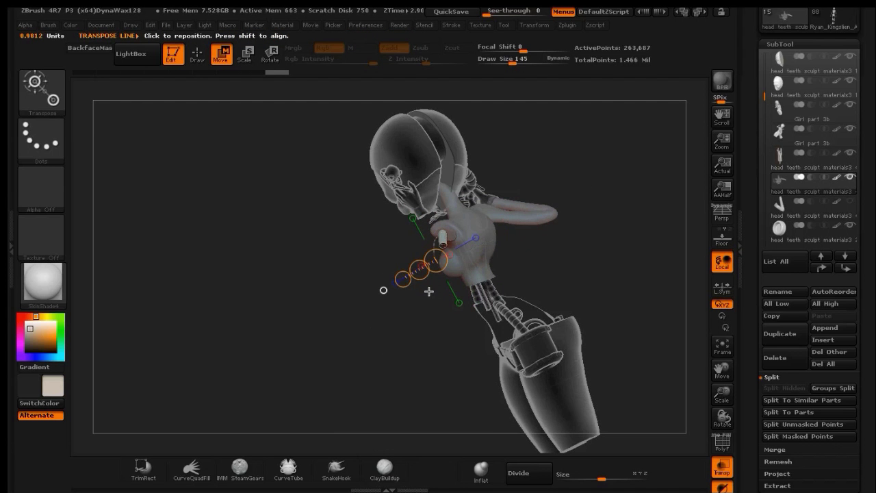
left_click_drag(418, 270, 423, 269)
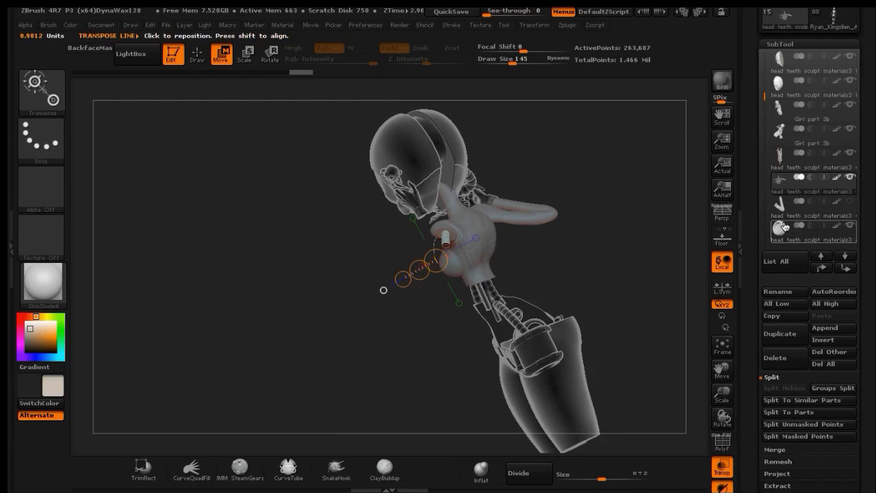
Show the detached arm again beside the shoulder tube and turn transparency off.
mouse_move(846, 150)
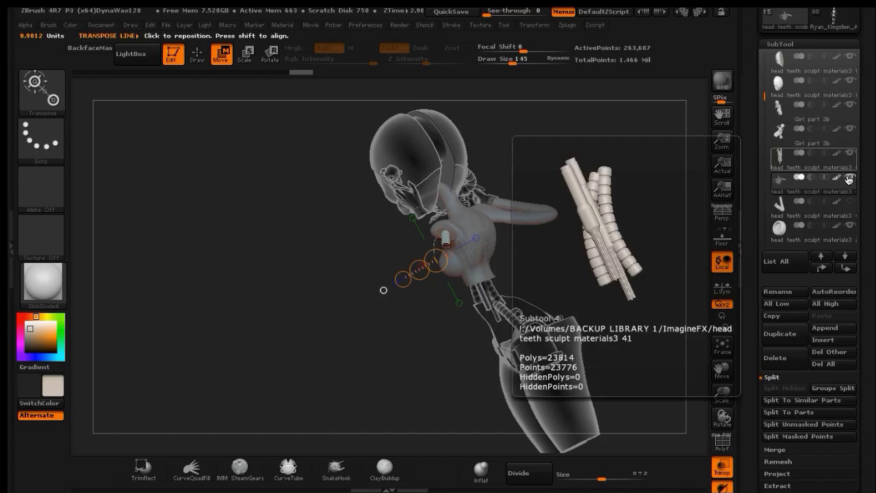
mouse_move(854, 207)
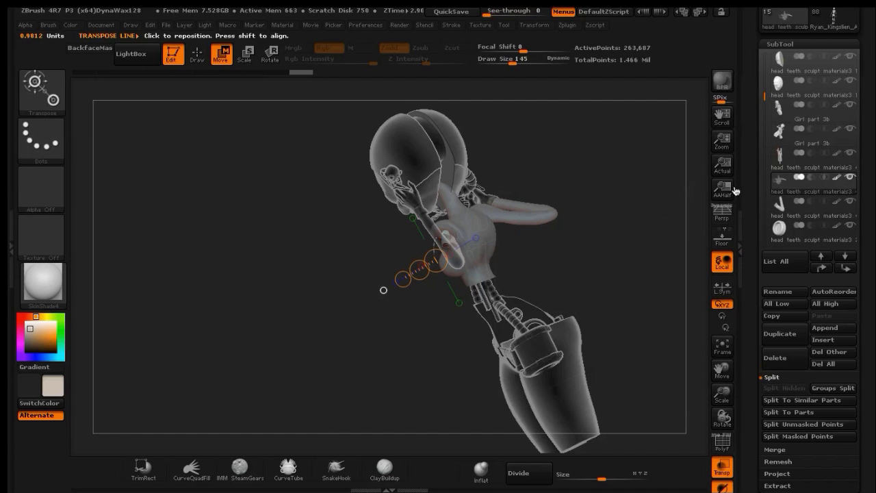
left_click_drag(637, 214, 679, 191)
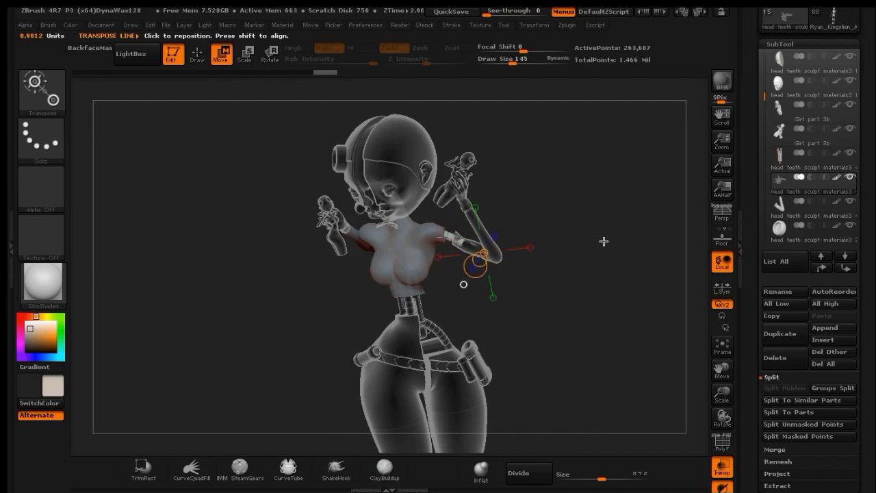
left_click_drag(606, 230, 606, 231)
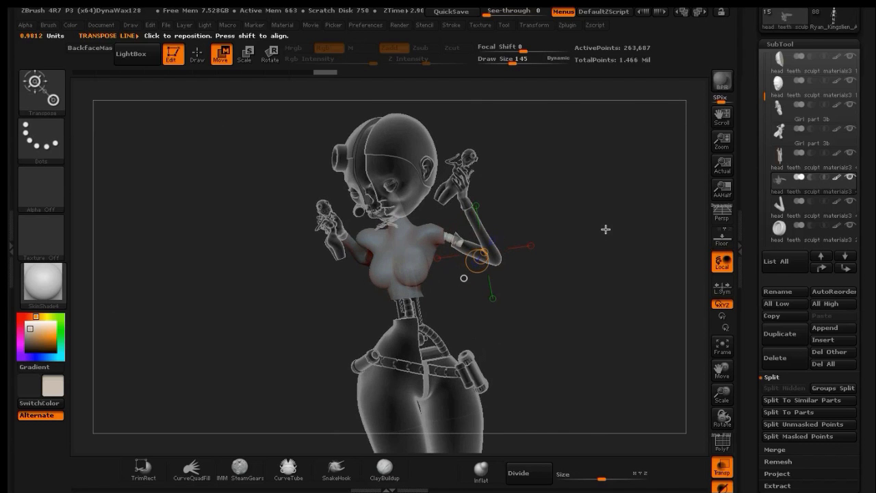
left_click(722, 467)
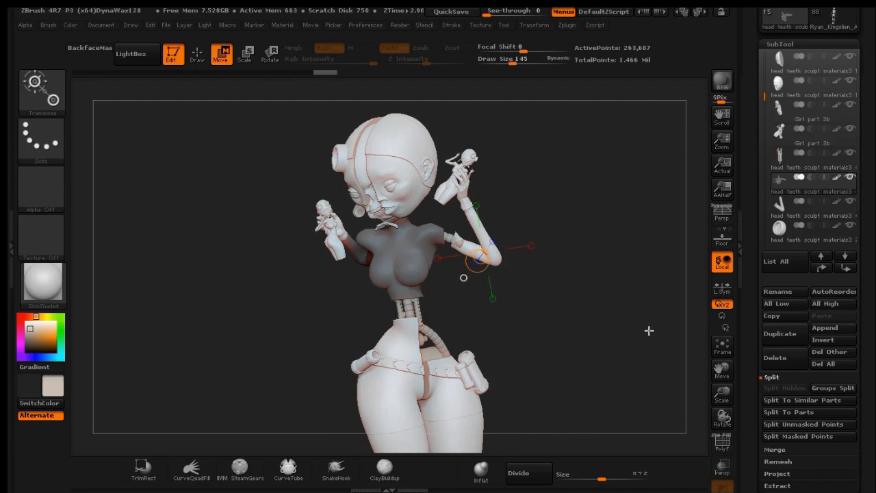
Split the unmasked shoulder tube off the torso into its own subtool and make that tube active.
left_click_drag(648, 329, 634, 290)
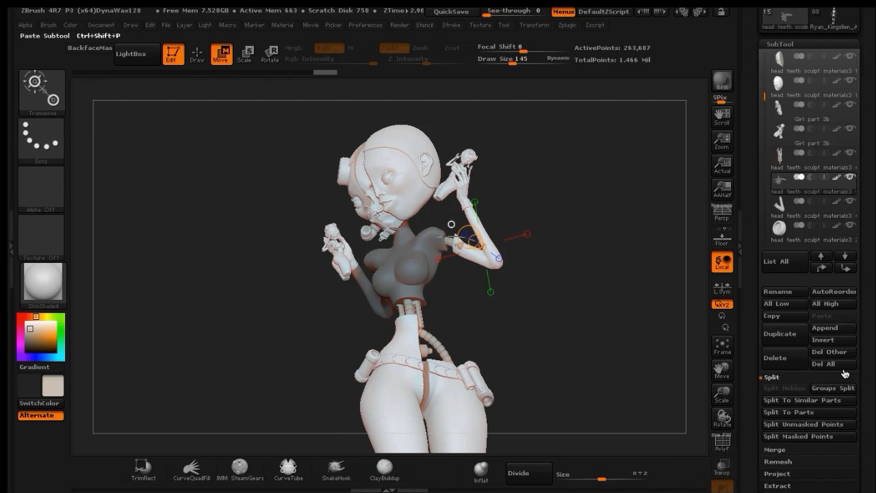
left_click(799, 425)
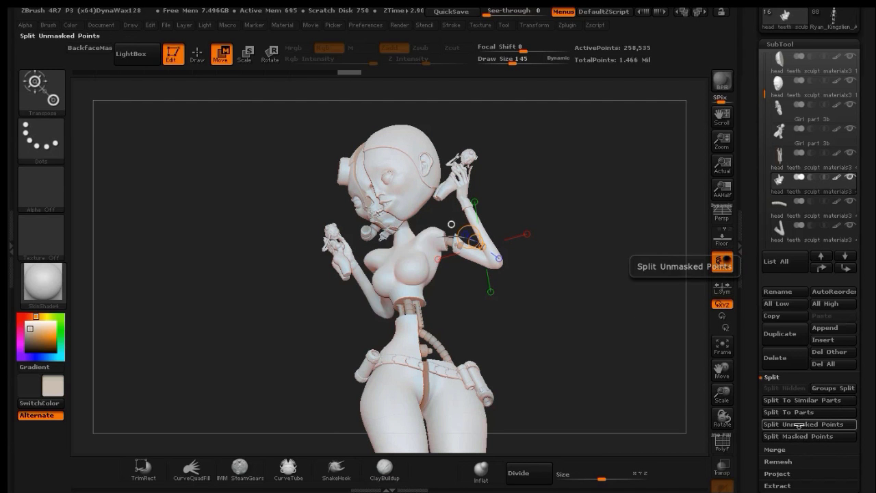
left_click(814, 217)
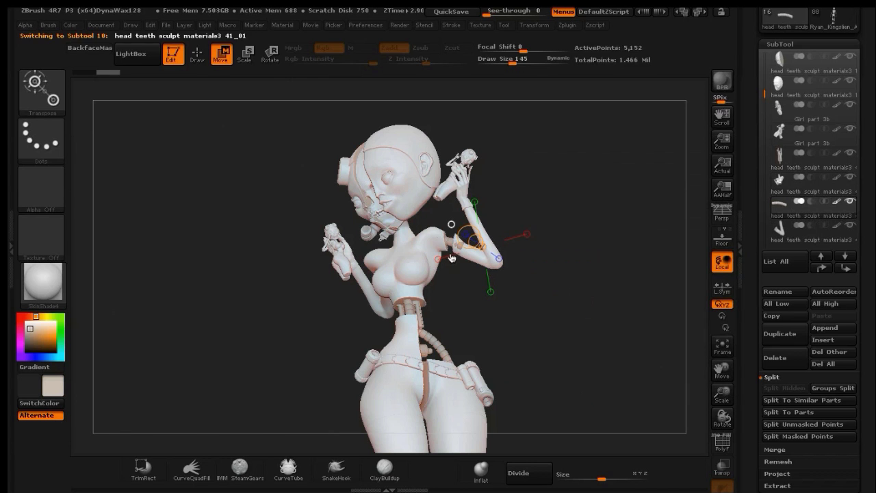
Trim off the excess end of the shoulder tube with the TrimRect brush.
left_click(197, 53)
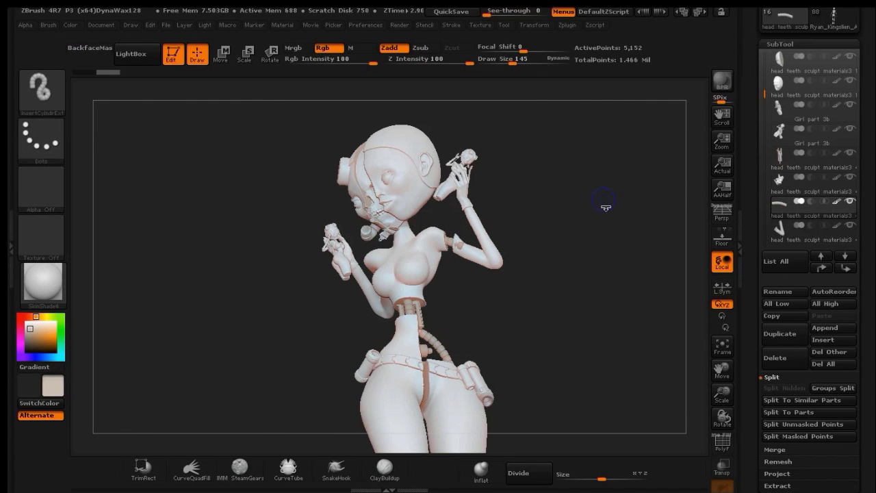
mouse_move(595, 182)
left_mouse_down("ctrl+shift")
mouse_move(561, 240)
mouse_move(492, 299)
mouse_move(454, 303)
left_mouse_up("ctrl+shift")
left_click_drag(602, 225, 496, 290)
Reposition the trimmed tube with the Transpose line so it bridges the gap between the cut shoulder and the detached arm.
left_click(220, 54)
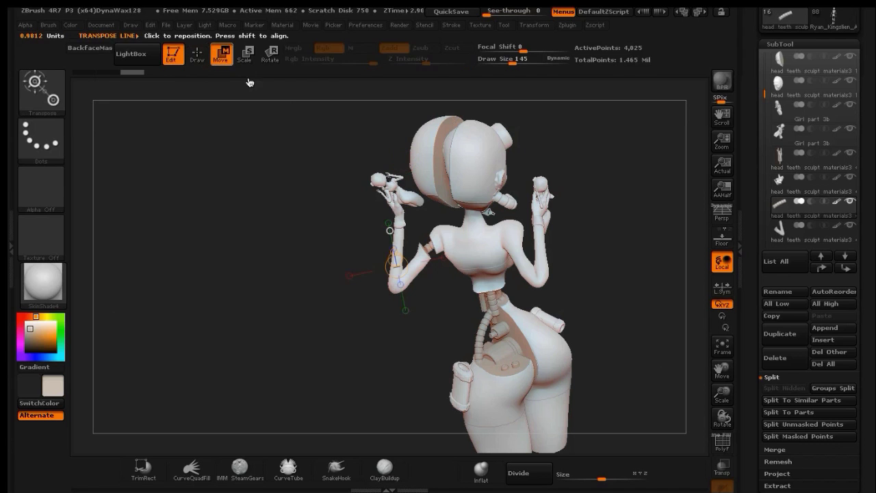
left_click(397, 262)
left_click(395, 258)
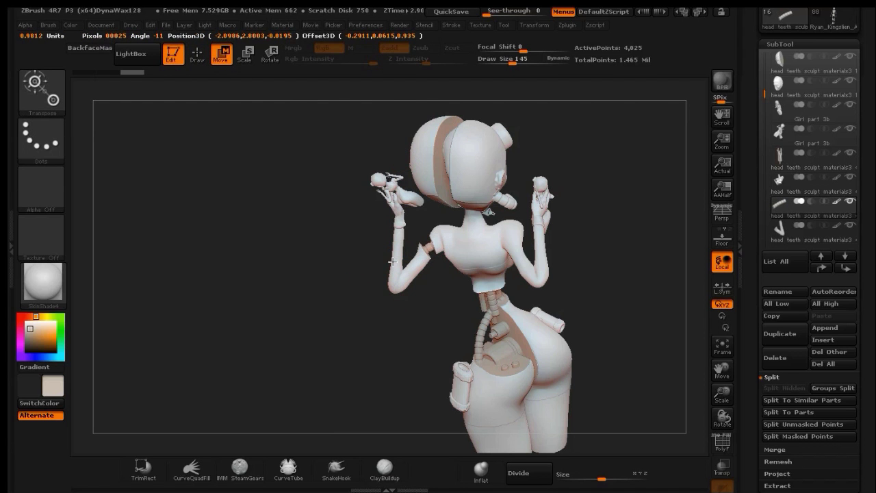
left_click_drag(392, 261, 390, 253)
left_click_drag(294, 203, 496, 214)
left_click(197, 55)
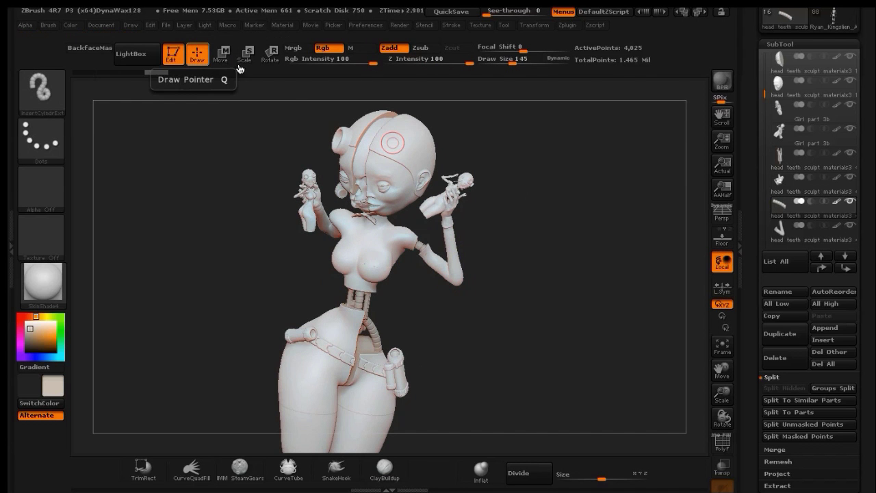
mouse_move(561, 235)
left_mouse_down()
mouse_move(586, 235)
mouse_move(571, 241)
left_mouse_up()
Make the torso the active subtool, hide all other subtools and duplicate the torso.
left_click(803, 139)
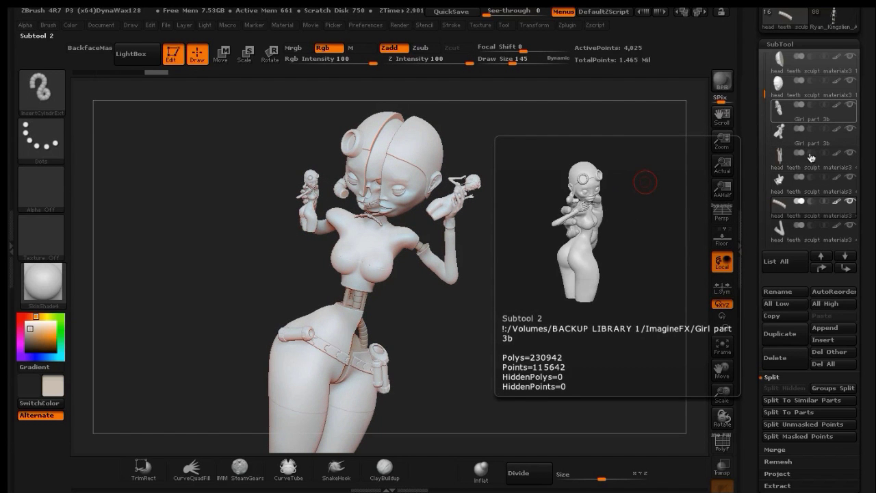
left_click(812, 182)
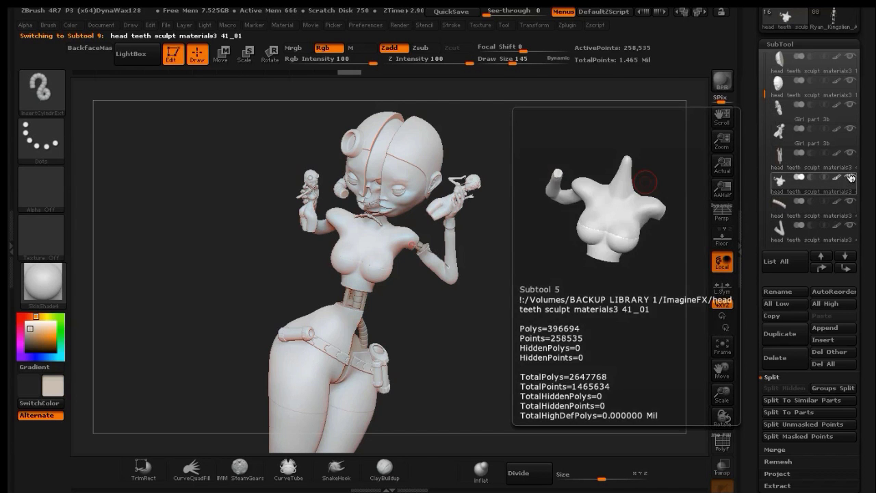
left_click(849, 178)
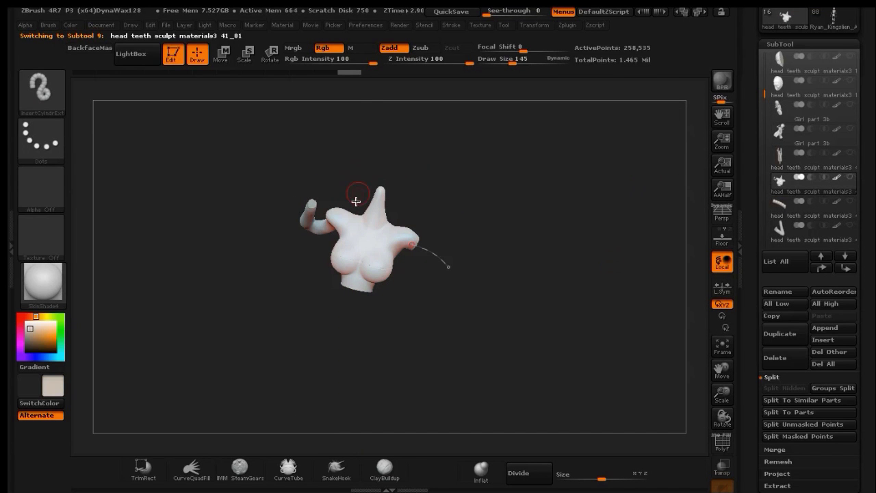
left_click_drag(472, 188, 479, 188)
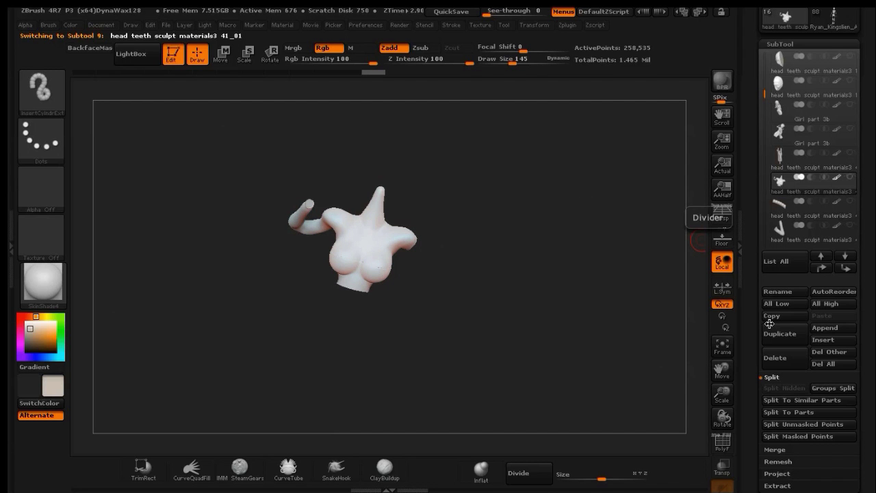
left_click(792, 334)
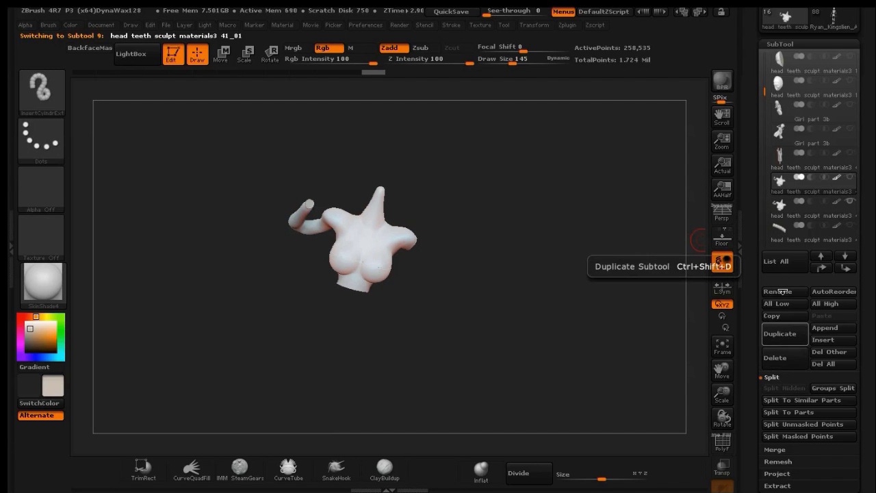
Save the tool as "Girl part 3d .ztl" in the ImagineFX folder, replacing the existing file.
left_click(854, 168)
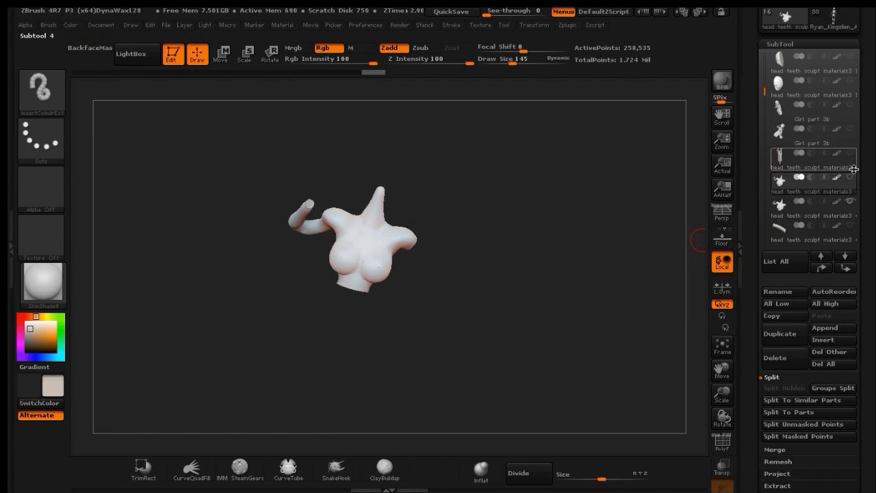
scroll(856, 168, "up", 3)
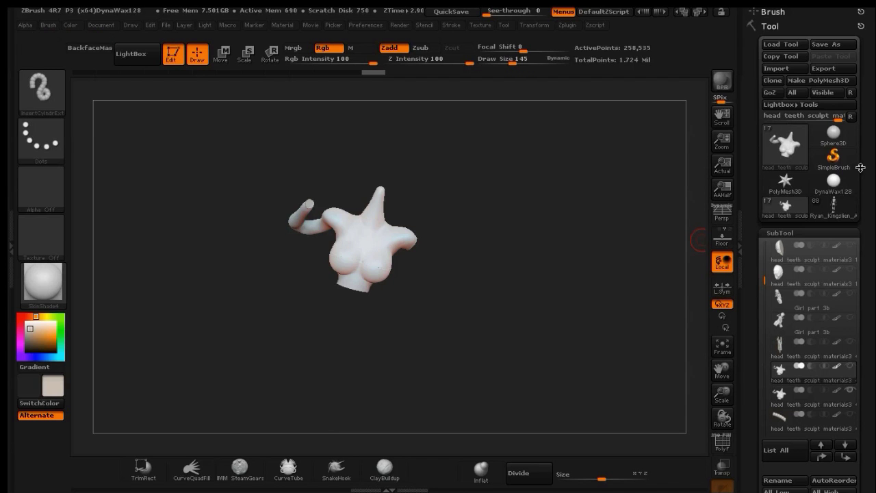
left_click(830, 54)
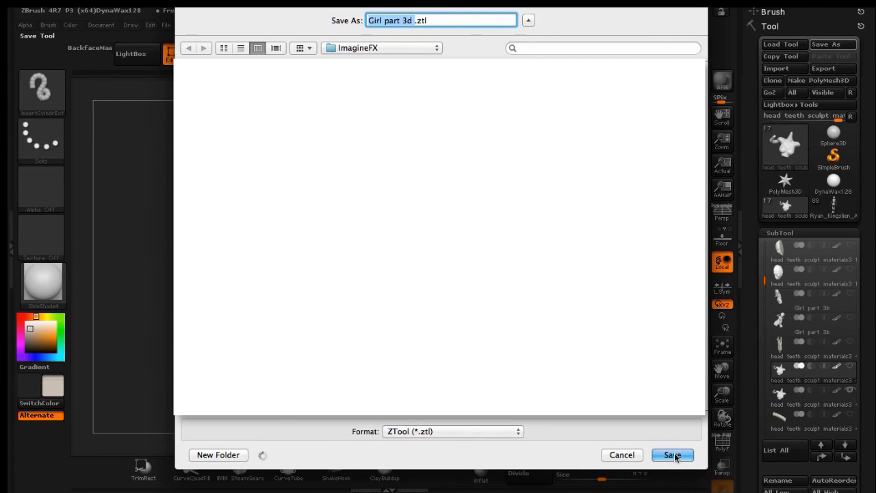
left_click(672, 455)
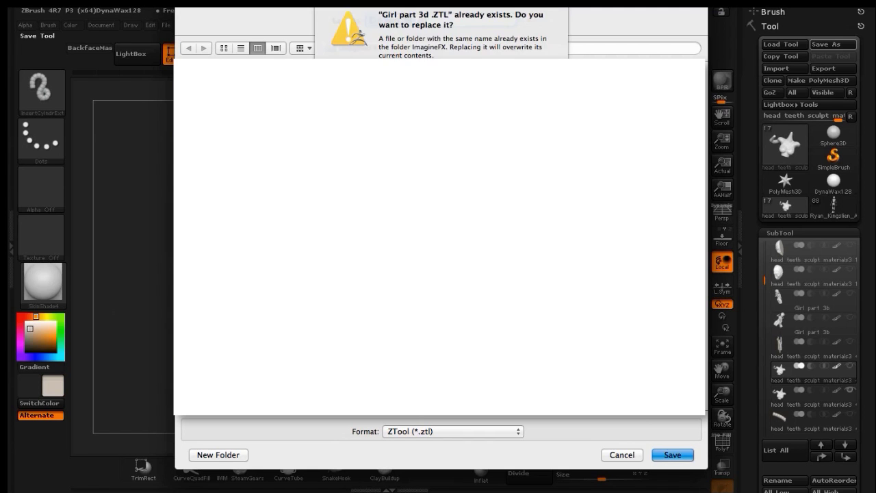
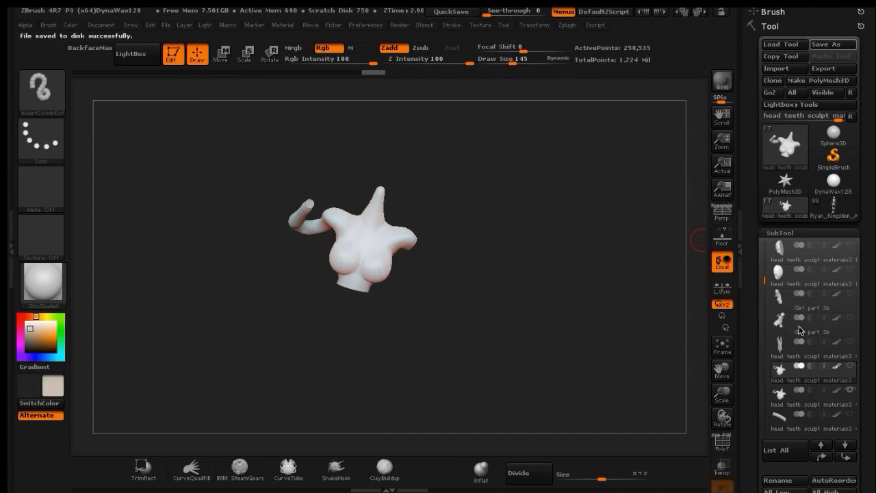
Hide the duplicate torso and cut the front of the original torso's chest flat with the TrimRect brush.
left_click(851, 392)
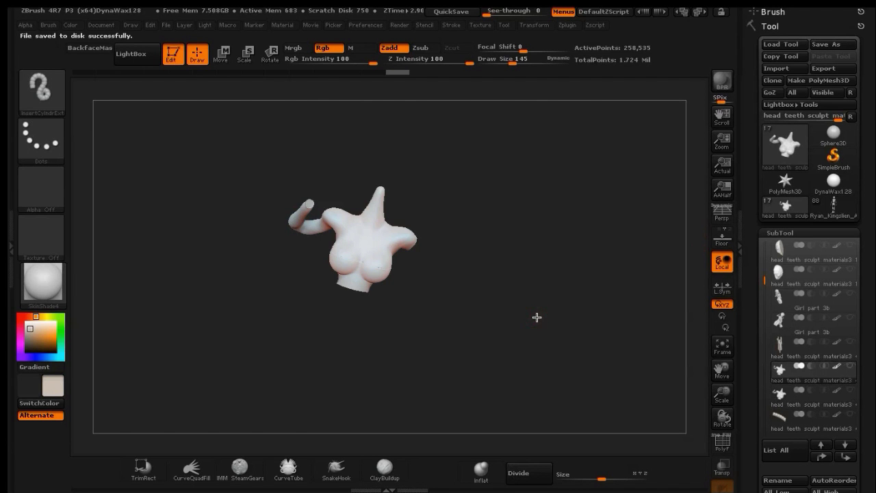
left_click_drag(537, 317, 496, 225)
mouse_move(478, 181)
left_mouse_down()
mouse_move(479, 162)
mouse_move(509, 129)
mouse_move(514, 108)
mouse_move(506, 118)
left_mouse_up()
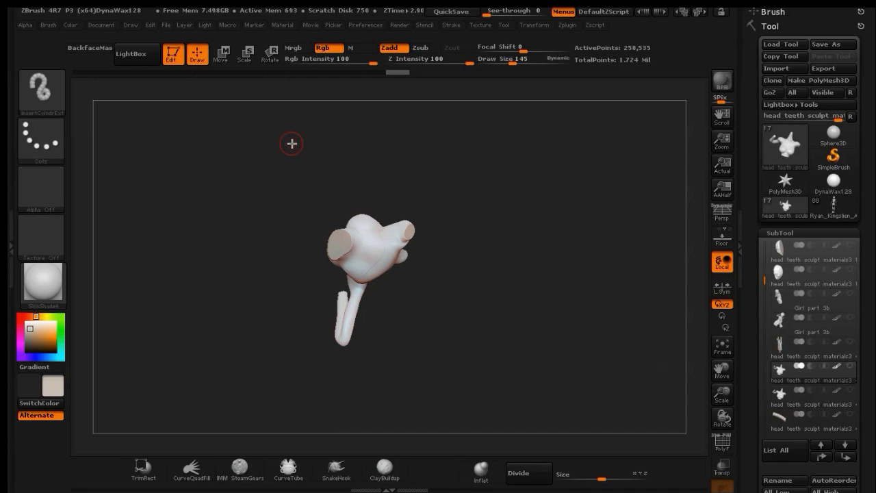
key("ctrl+shift")
mouse_move(291, 144)
left_mouse_down("ctrl+shift")
mouse_move(393, 217)
mouse_move(384, 224)
left_mouse_up("ctrl+shift")
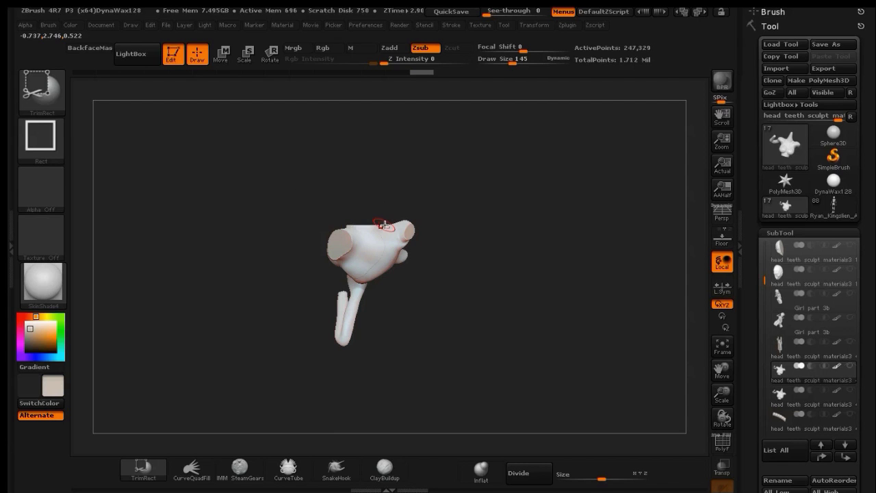
Activate the duplicate torso with transparency on and trim it with TrimRect, keeping only the portion above the chest's flat cut.
left_click(840, 369)
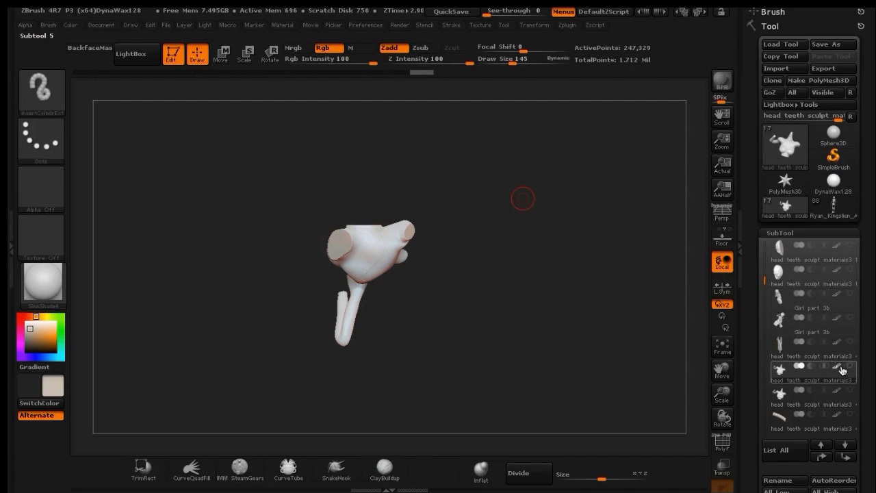
mouse_move(843, 353)
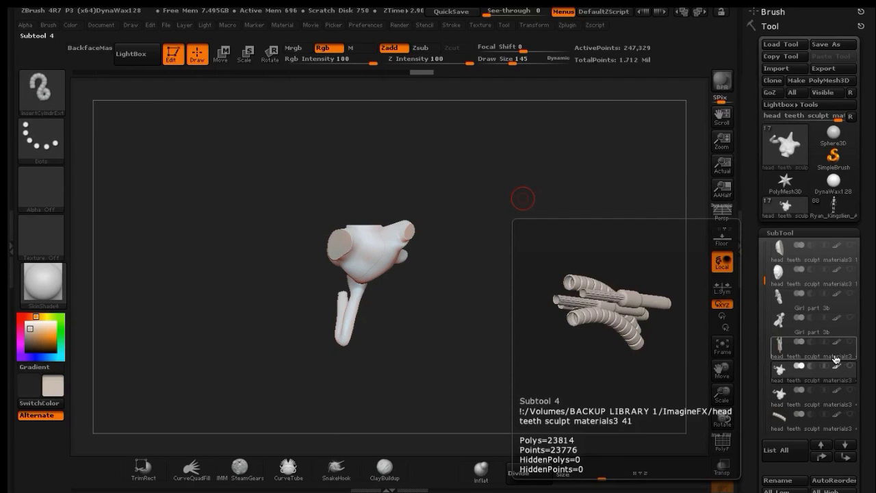
left_click(824, 408)
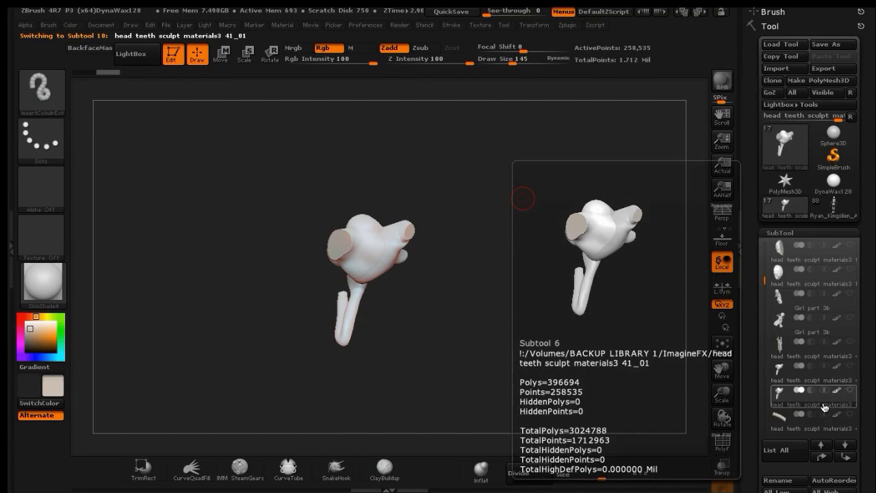
left_click(728, 469)
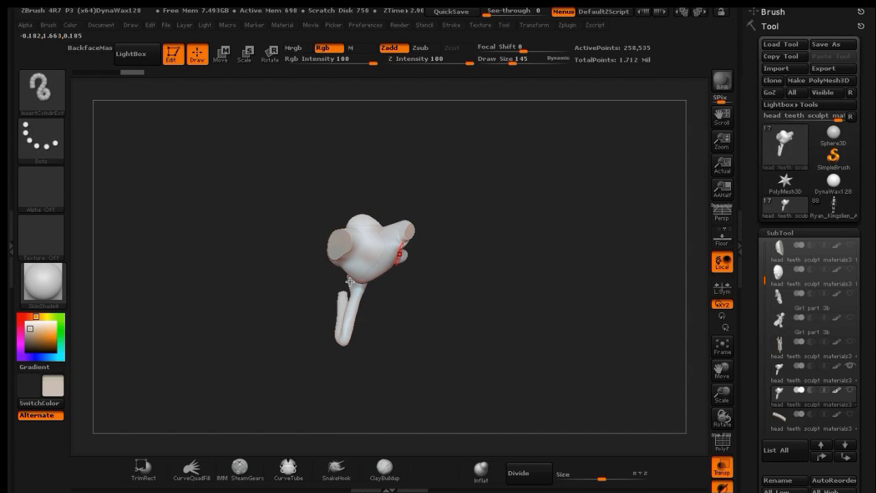
key("ctrl+shift")
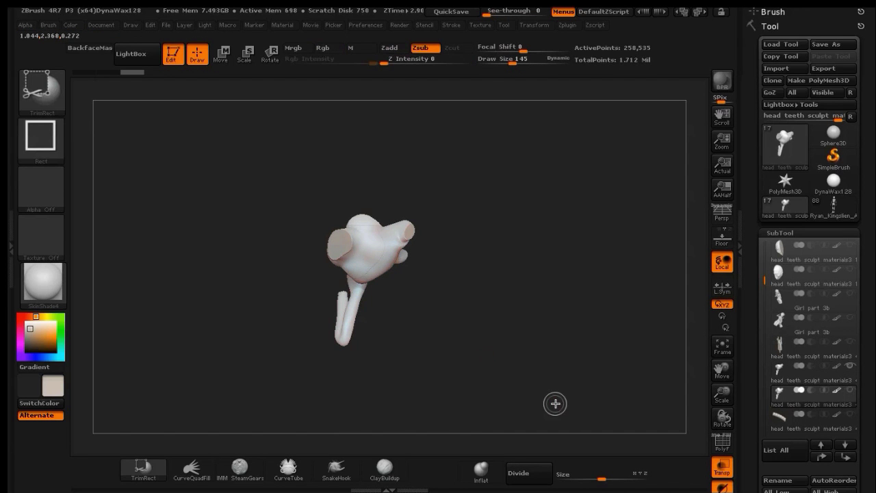
left_click_drag(555, 403, 245, 225, "ctrl+shift")
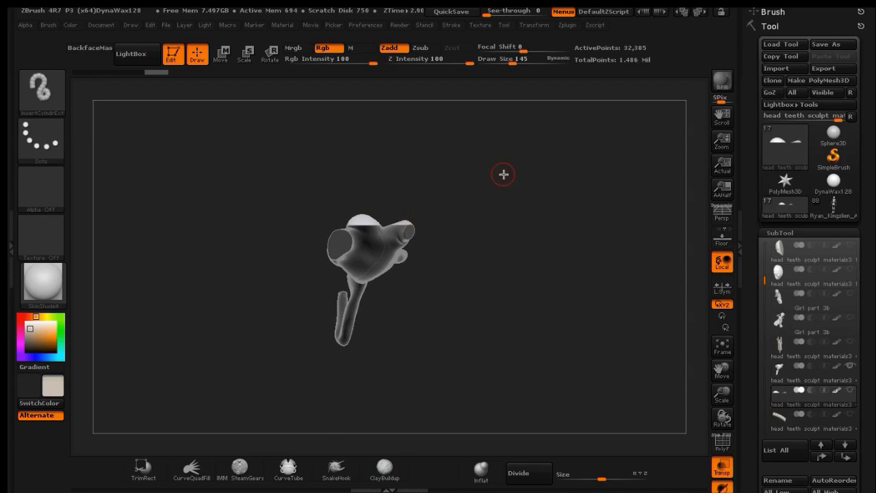
Mask the small leftover shoulder sliver, split it into its own subtool with Split Masked Points, and delete it.
key("ctrl")
mouse_move(504, 173)
left_mouse_down("ctrl")
mouse_move(410, 294)
mouse_move(385, 299)
left_mouse_up("ctrl")
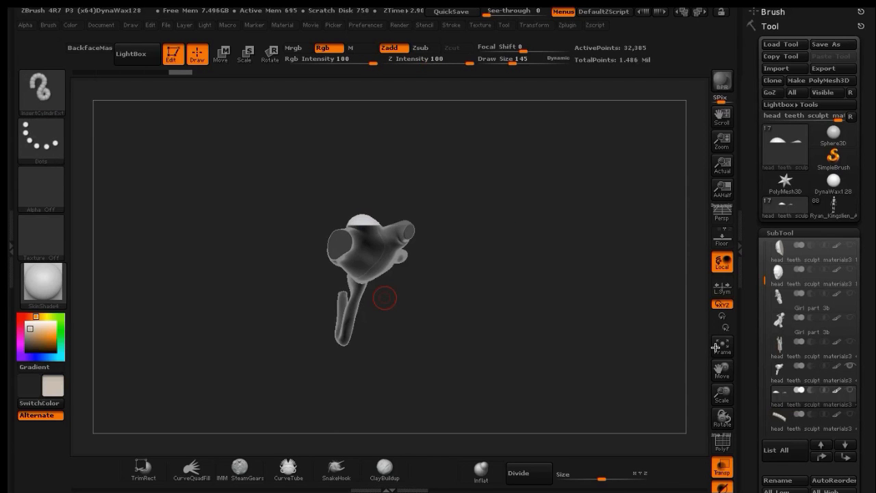
scroll(828, 411, "down", 5)
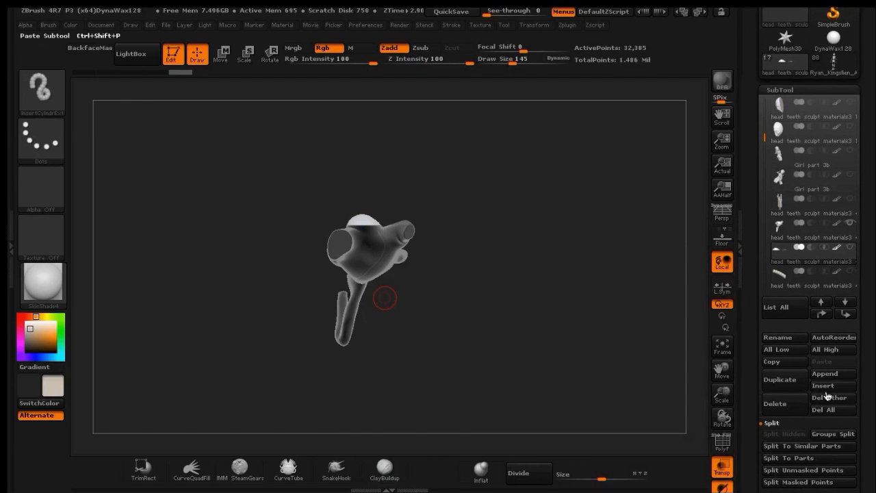
left_click(810, 481)
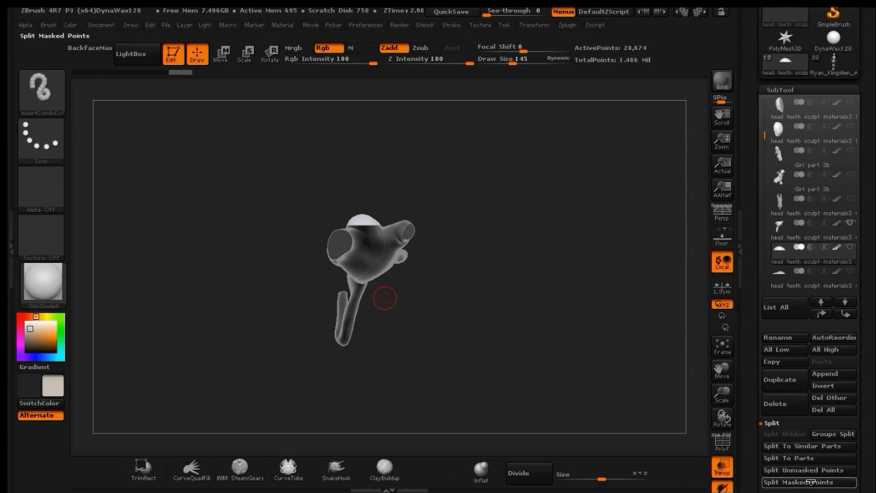
left_click(806, 288)
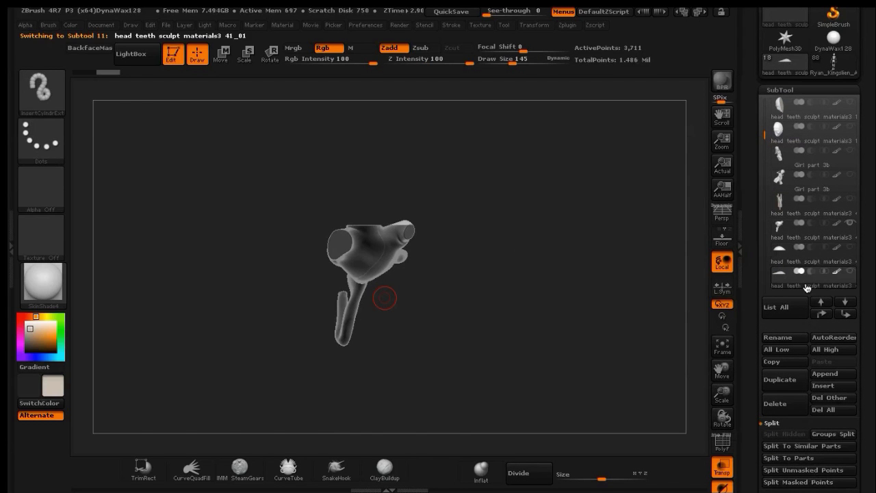
left_click(776, 403)
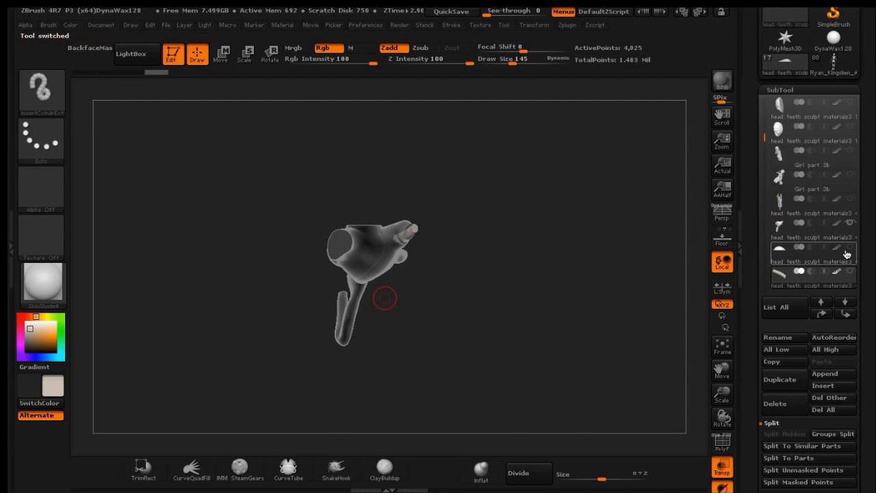
Make the dome-shaped chest piece visible with the torso and turn transparency off.
mouse_move(851, 249)
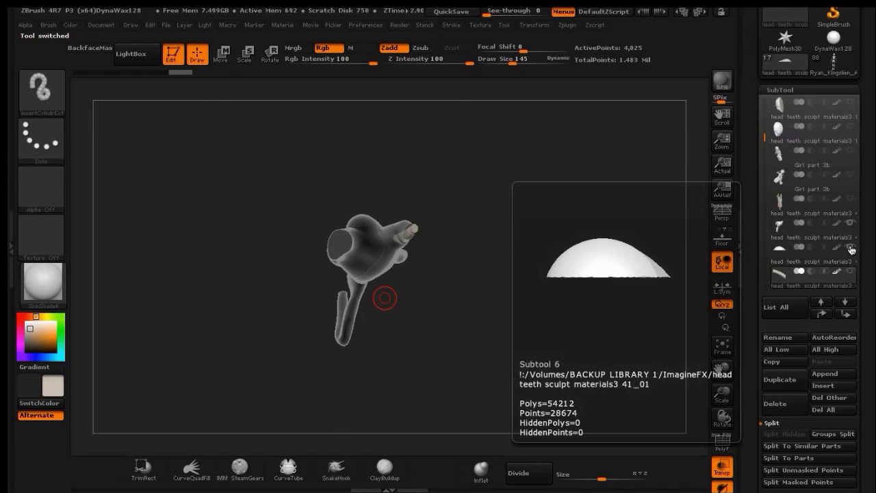
left_click_drag(557, 157, 591, 312)
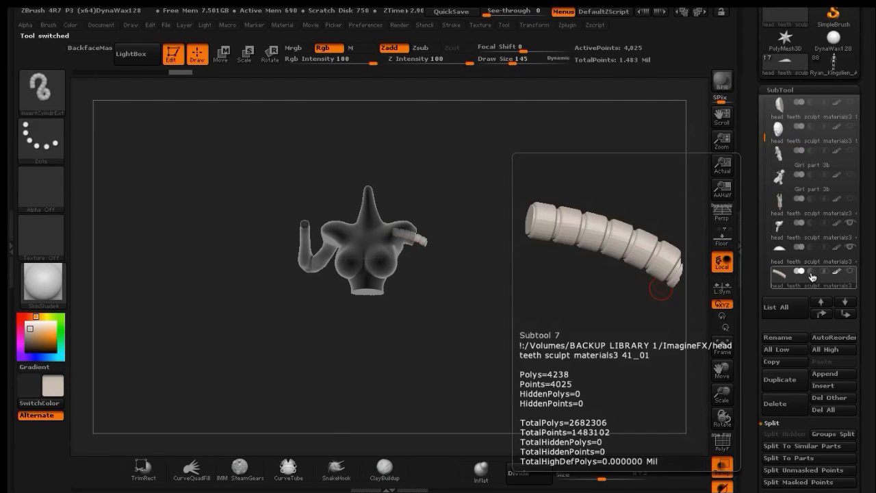
left_click(724, 469)
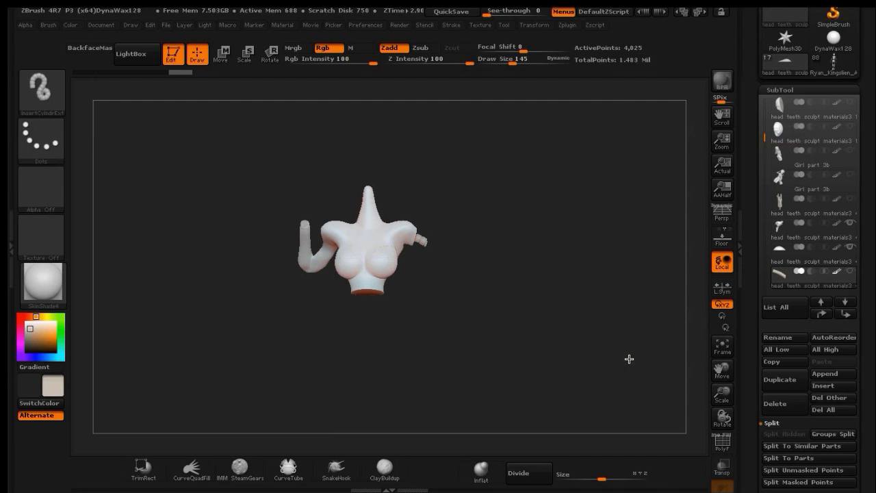
left_click_drag(629, 359, 614, 360)
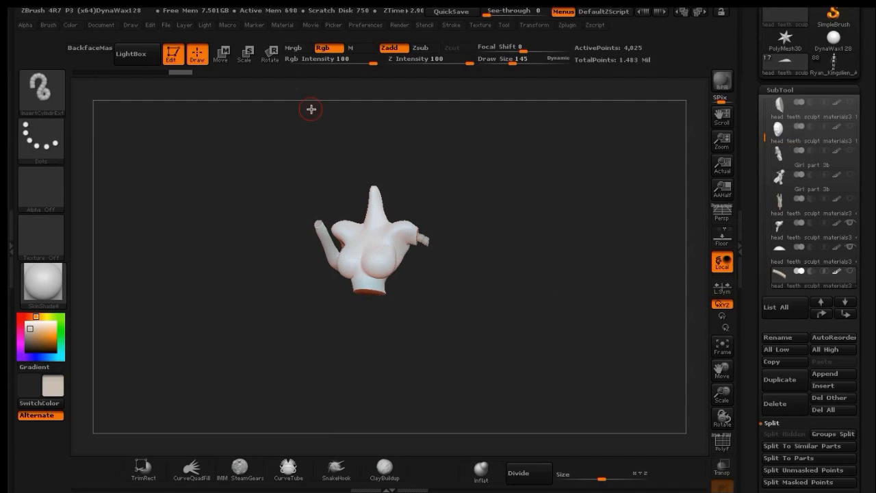
Make the chest dome the active subtool and rotate it open from the torso with a Transpose line placed across it.
left_click(270, 53)
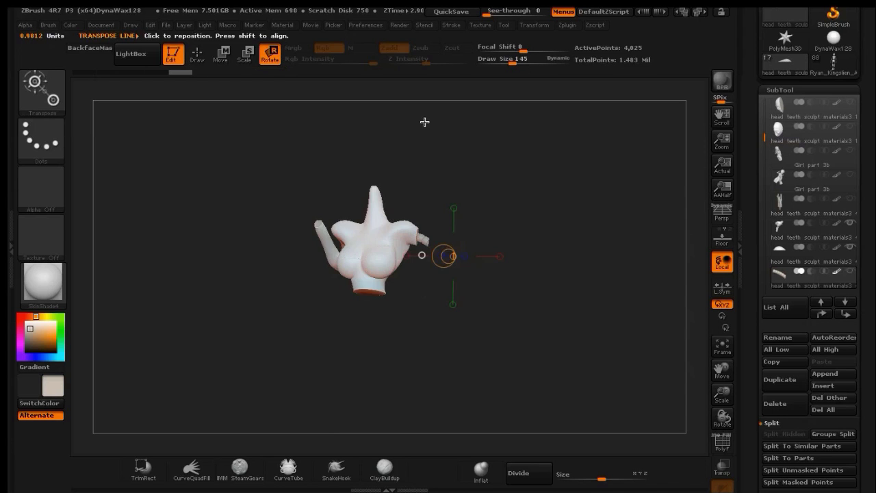
left_click_drag(424, 122, 417, 192)
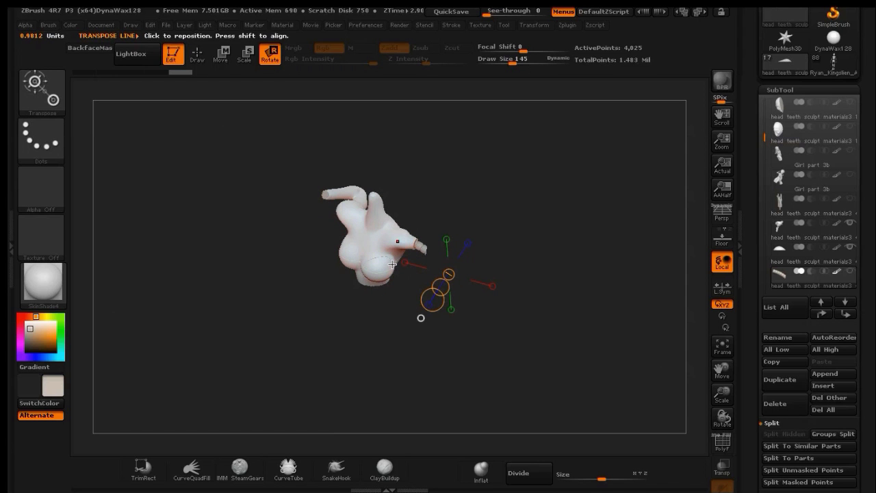
mouse_move(392, 263)
left_mouse_down()
mouse_move(366, 275)
mouse_move(372, 284)
left_mouse_up()
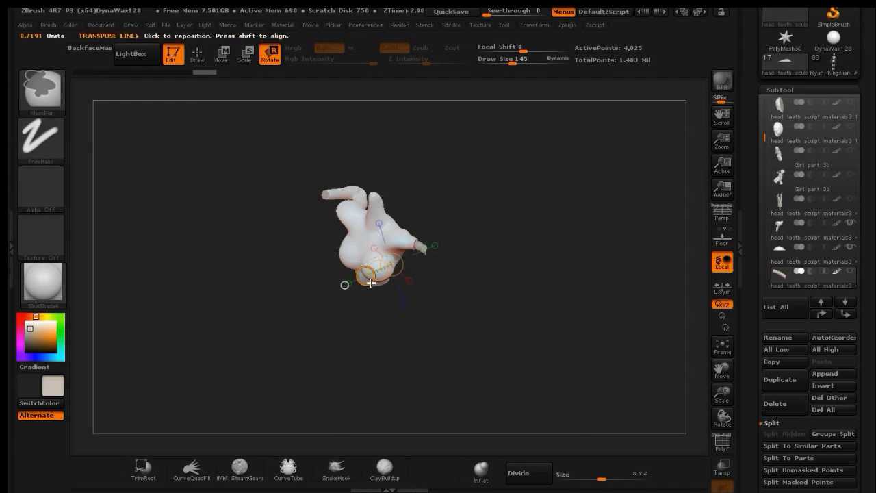
left_click(780, 248)
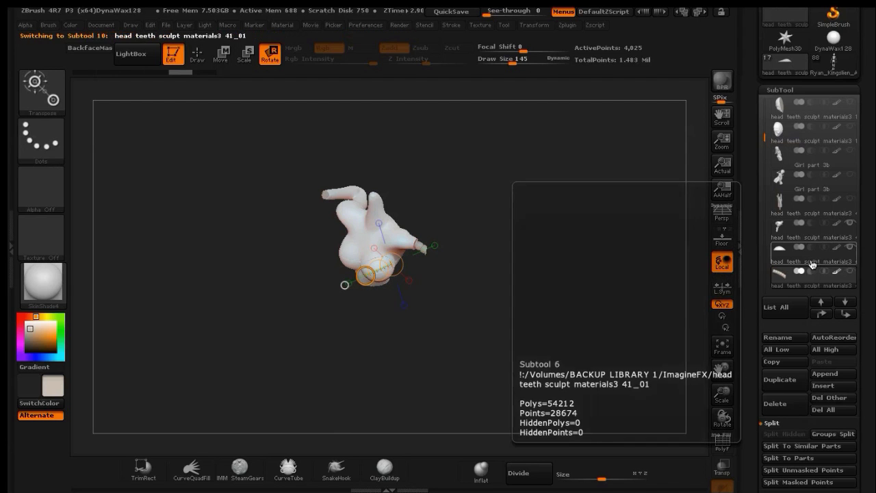
left_click_drag(367, 279, 369, 280)
left_click_drag(453, 335, 431, 131)
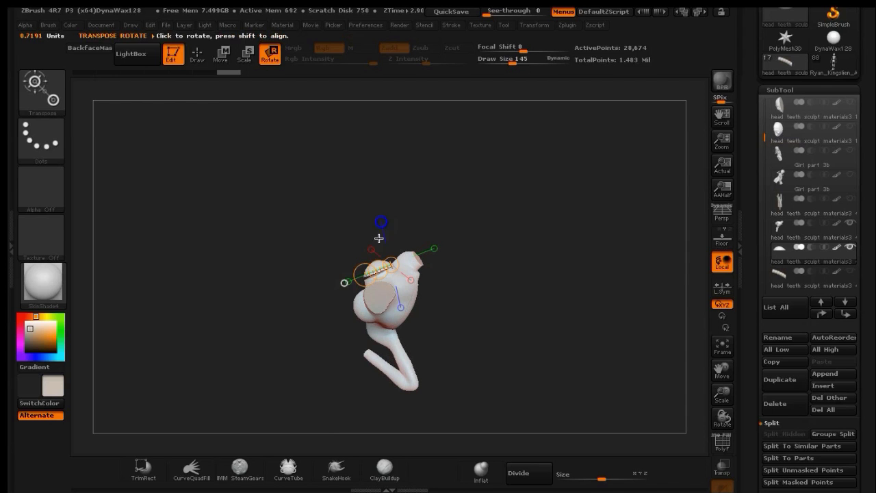
left_click_drag(366, 273, 370, 236)
left_click_drag(513, 179, 543, 297)
left_click_drag(510, 237, 520, 220)
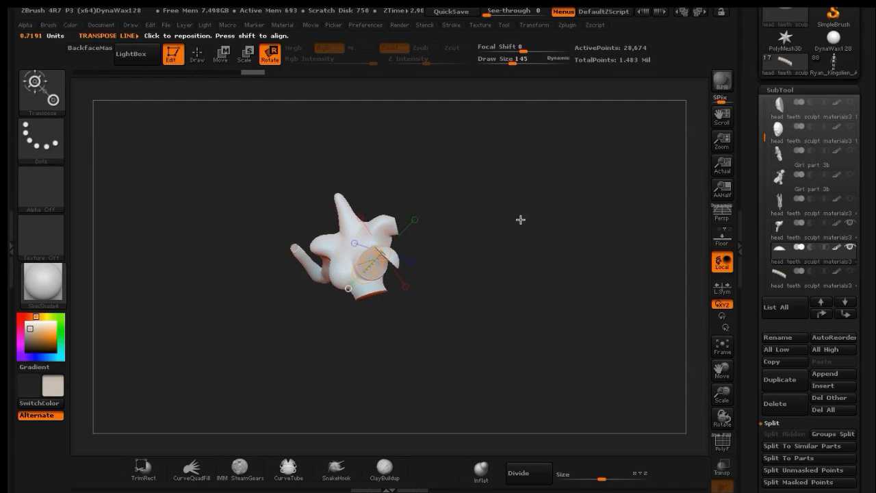
Shift the opened chest dome with Transpose Move, fine-tune its hinge angle with Transpose Rotate, and return to Draw mode.
left_click(221, 53)
left_click_drag(373, 263, 373, 261)
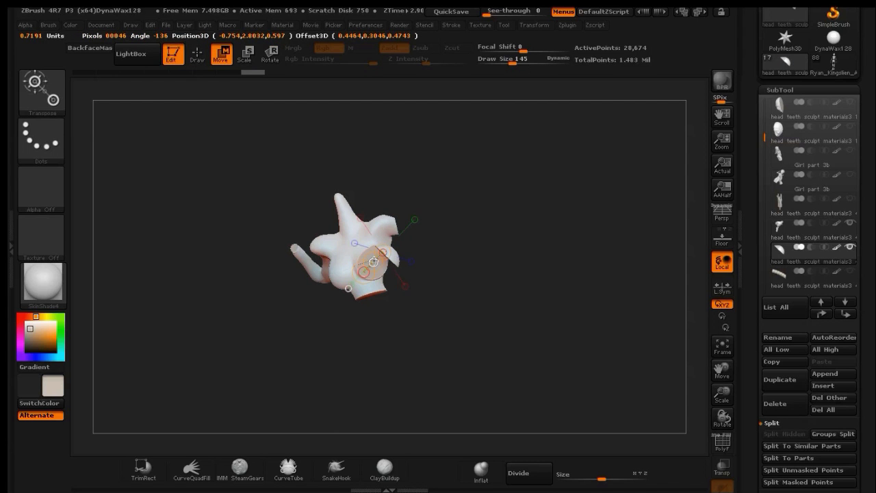
left_click(271, 53)
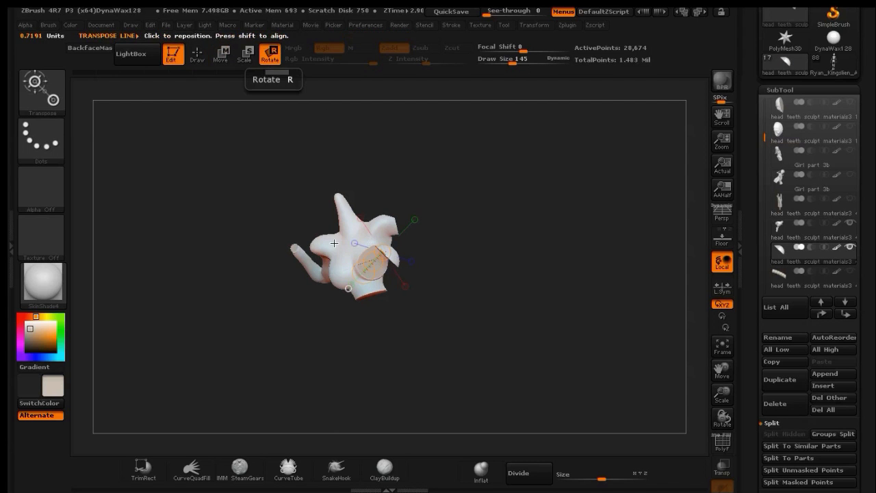
left_click_drag(364, 272, 357, 258)
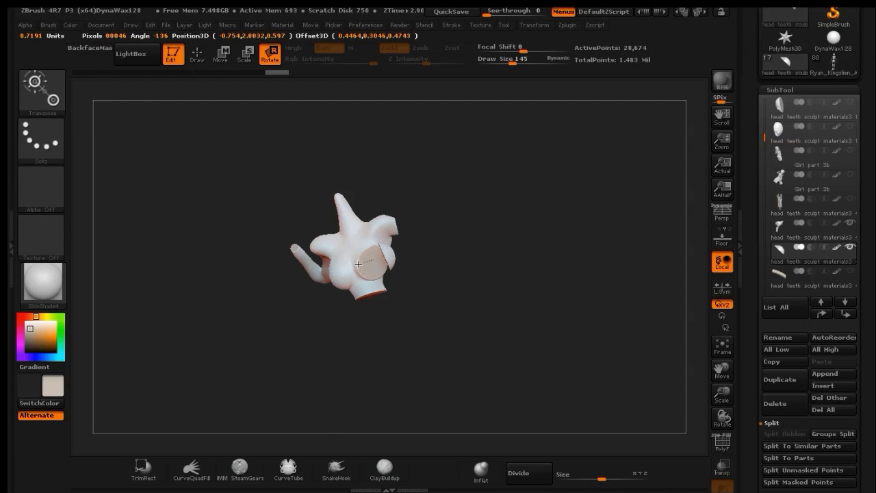
left_click_drag(359, 265, 360, 263)
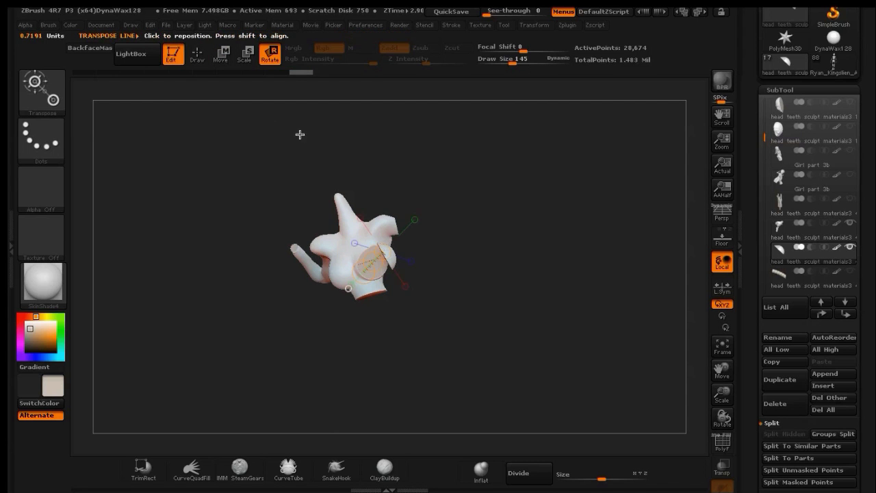
left_click(220, 54)
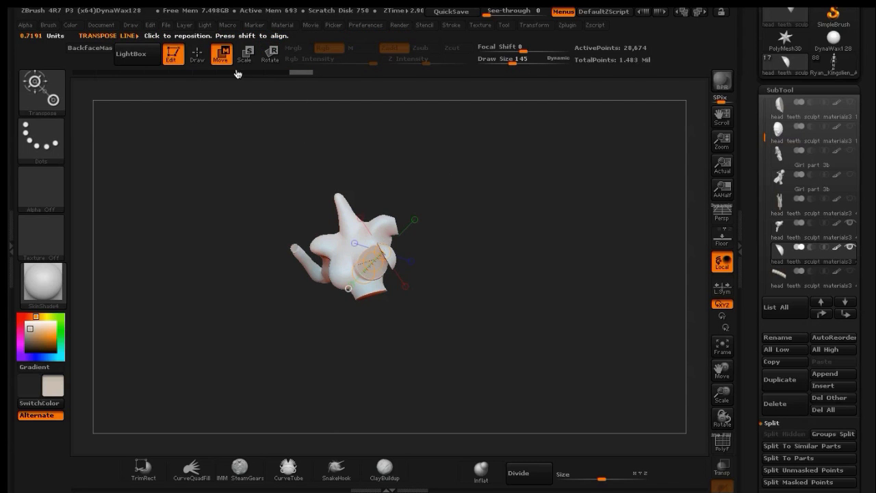
left_click(197, 55)
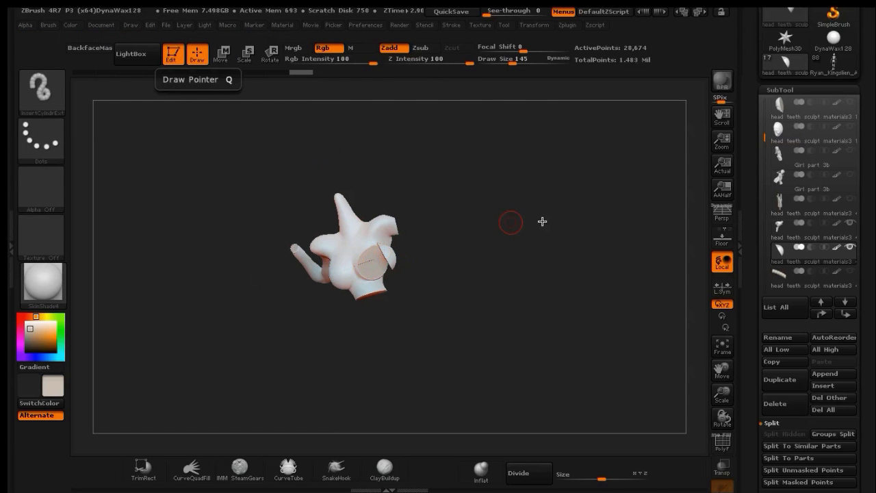
left_click_drag(541, 221, 514, 217)
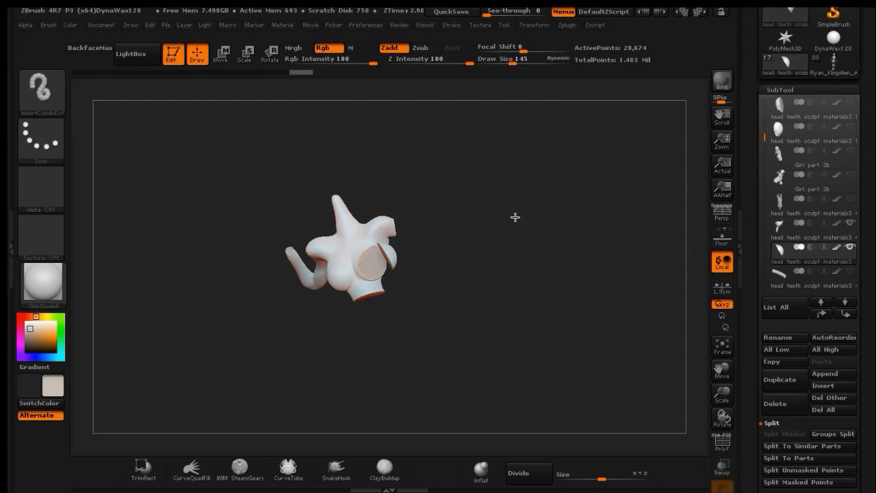
Insert a small RecessedDial01 part from the IMM MachineParts brush at the centre of the chest's flat cut face.
left_click(42, 89)
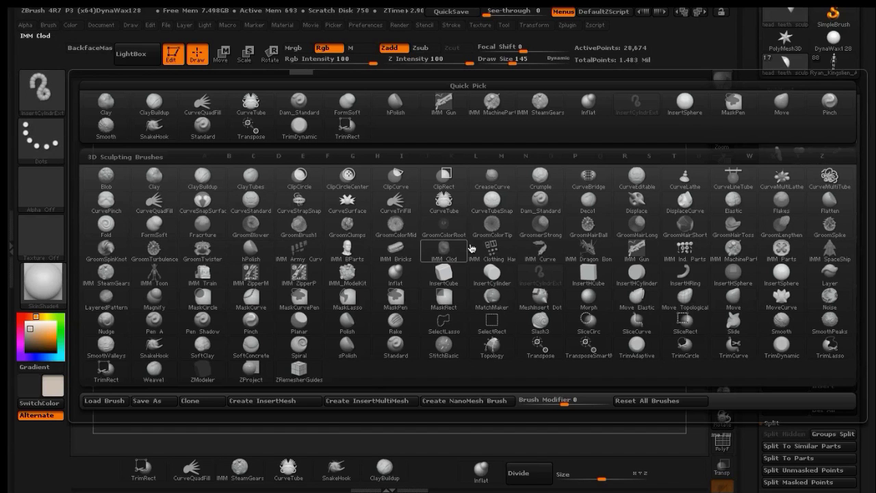
left_click(733, 250)
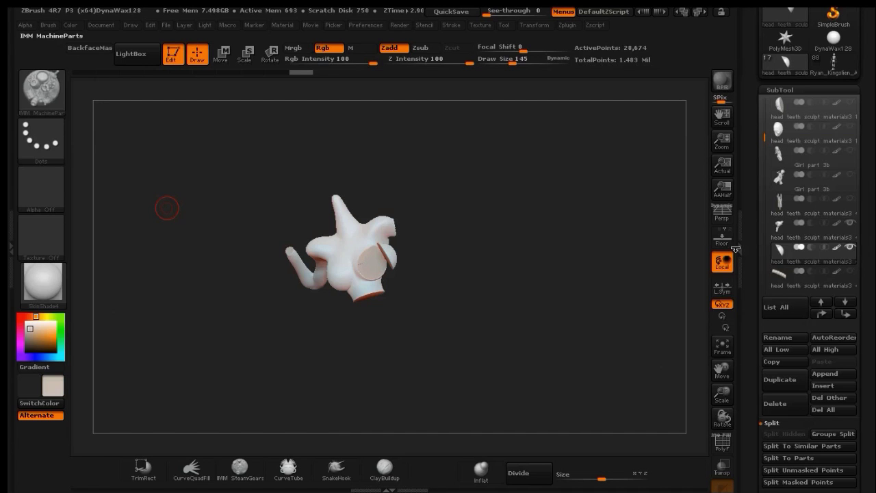
key("m")
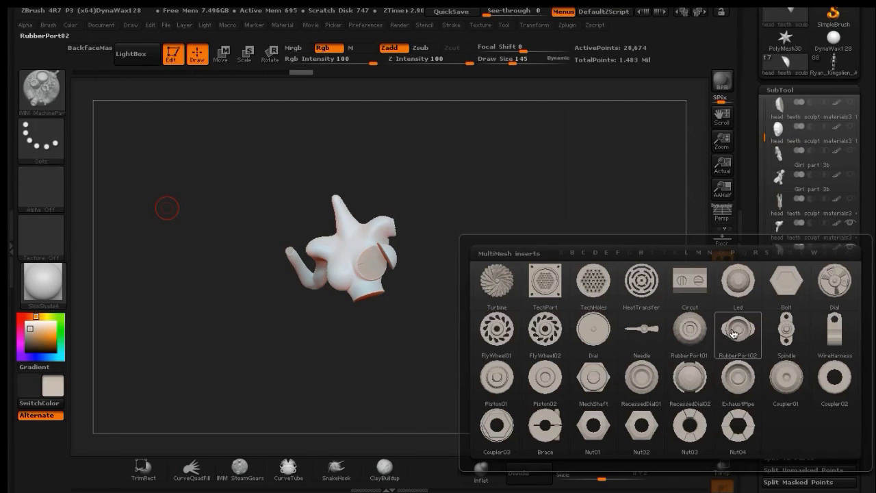
mouse_move(810, 292)
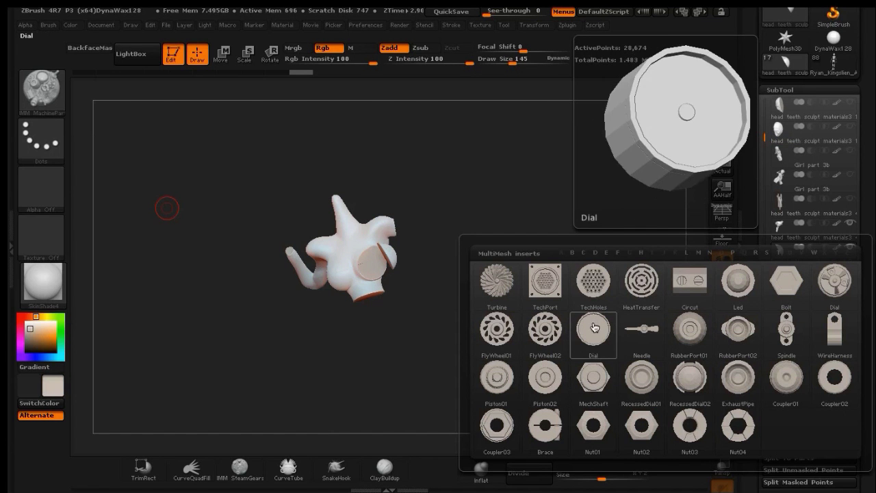
left_click(643, 382)
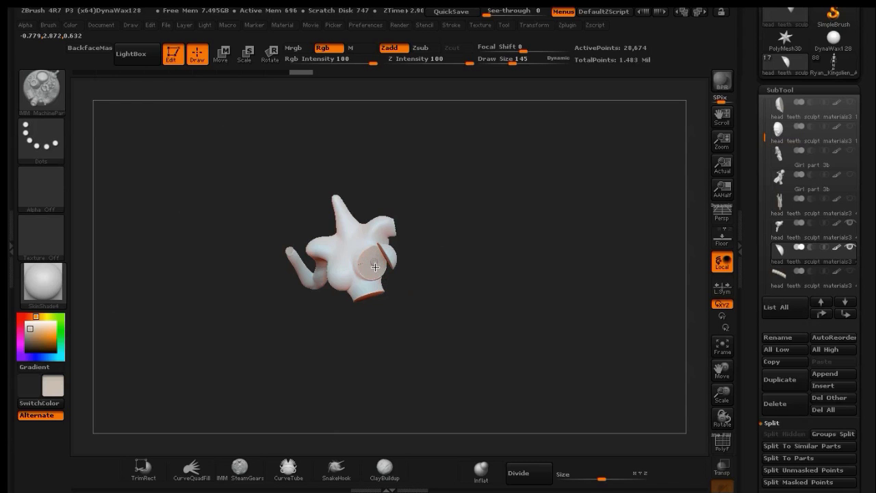
left_click_drag(375, 270, 381, 265)
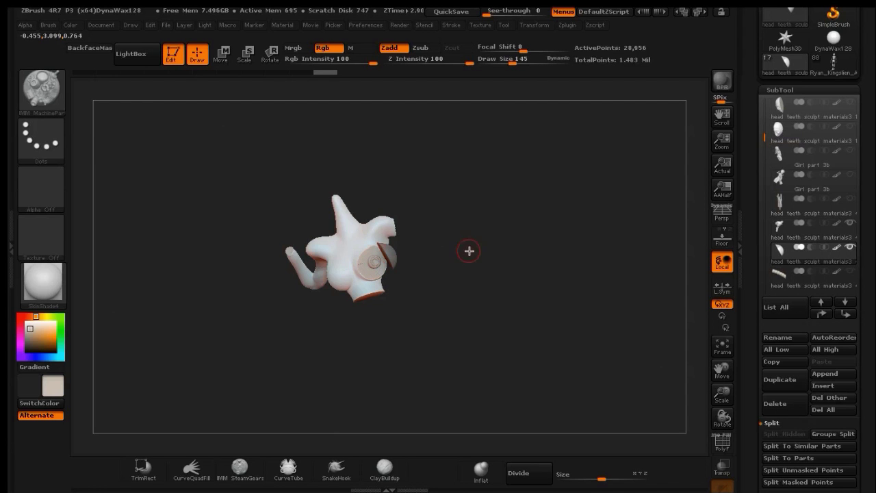
left_click(469, 249)
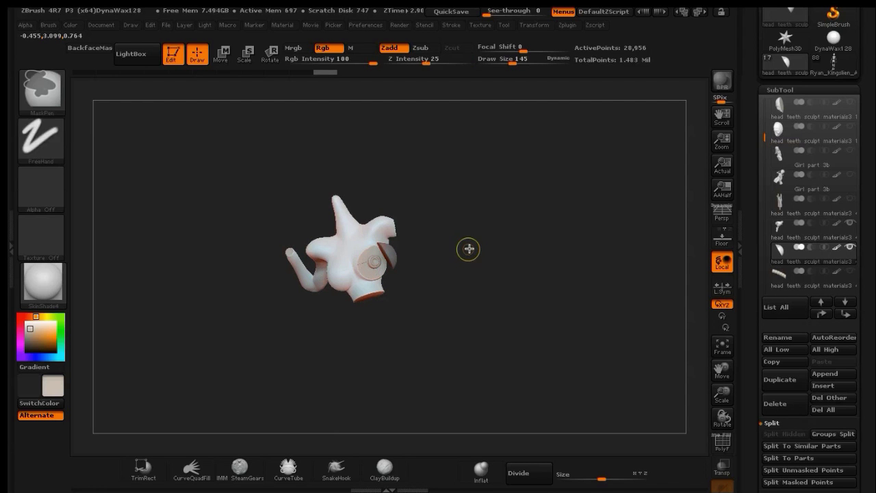
Undo the last dial and insert a cluster of RecessedDial01 parts in varying sizes across the chest's flat cut face, finishing by clearing the mask.
key("ctrl+z")
left_click_drag(717, 405, 739, 415)
left_click(456, 340)
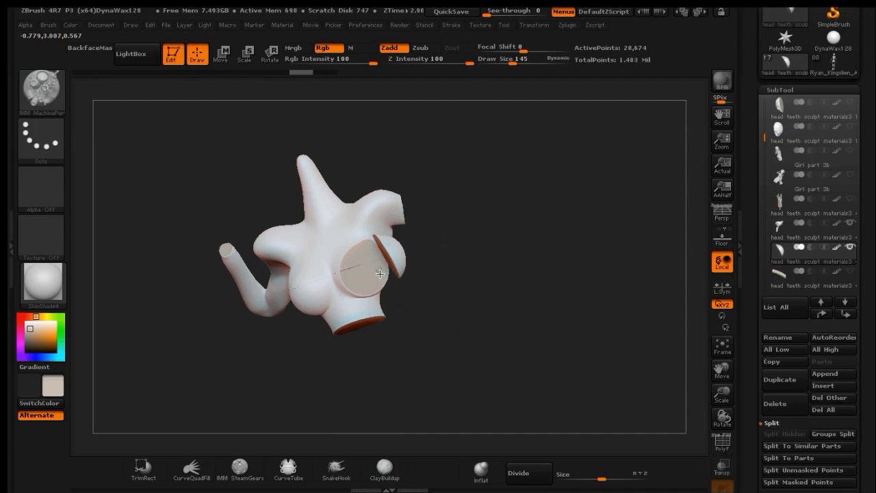
mouse_move(371, 270)
left_mouse_down()
mouse_move(381, 275)
mouse_move(370, 275)
mouse_move(372, 284)
mouse_move(357, 265)
mouse_move(362, 288)
left_mouse_up()
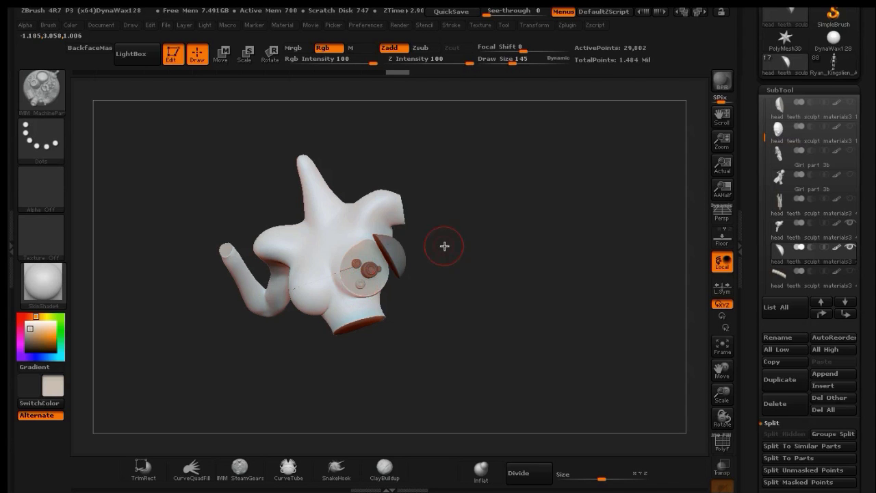
left_click(373, 258)
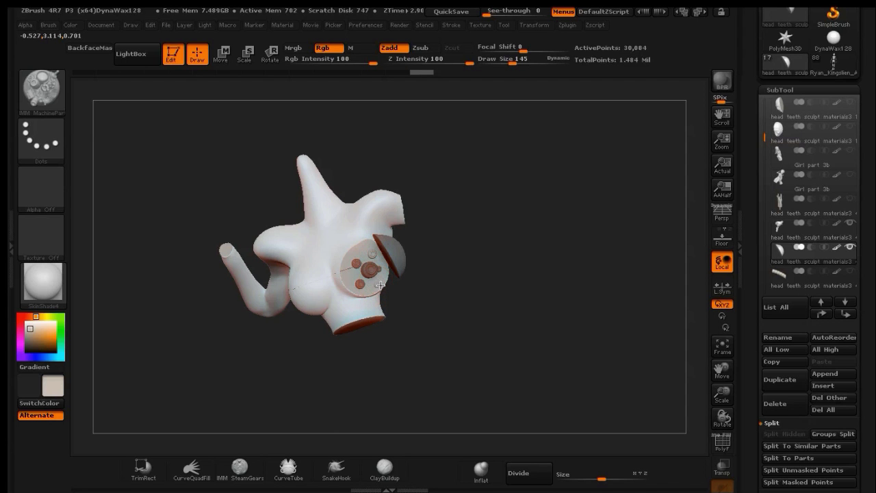
left_click(380, 286)
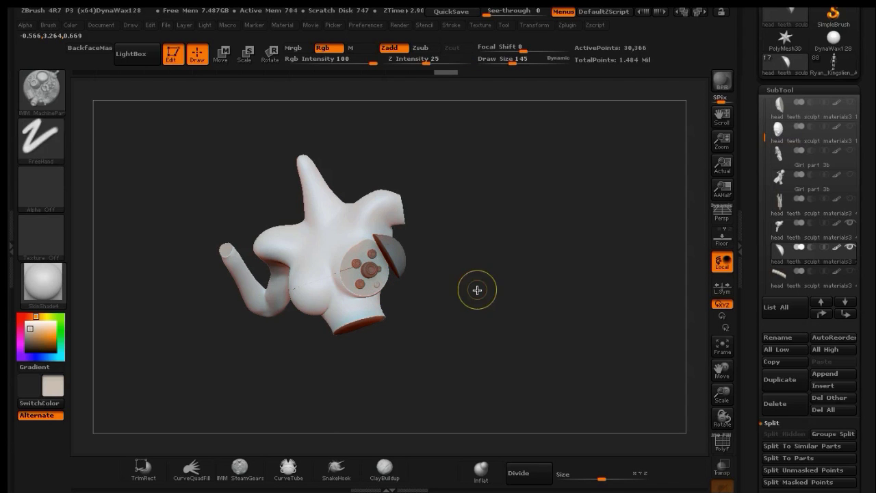
mouse_move(479, 297)
left_mouse_down("ctrl")
mouse_move(575, 269)
mouse_move(528, 262)
mouse_move(493, 300)
mouse_move(442, 290)
mouse_move(547, 274)
mouse_move(424, 289)
mouse_move(478, 317)
mouse_move(504, 305)
mouse_move(504, 293)
left_mouse_up("ctrl")
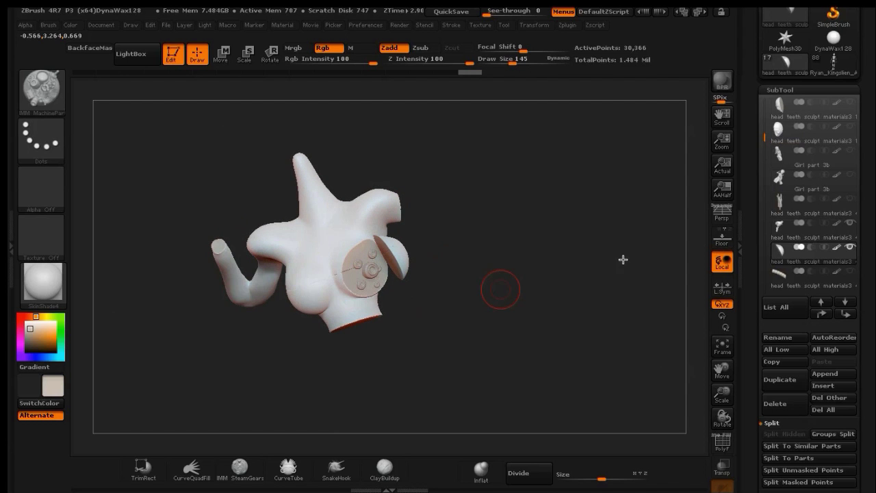
Isolate the chest dome subtool, then make all the other subtools of the figure visible again.
left_click(850, 248, "shift")
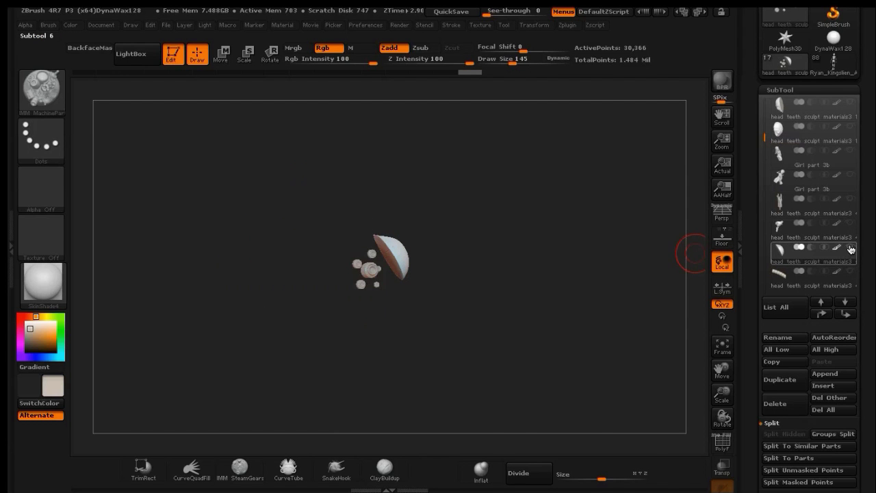
left_click(850, 248, "shift")
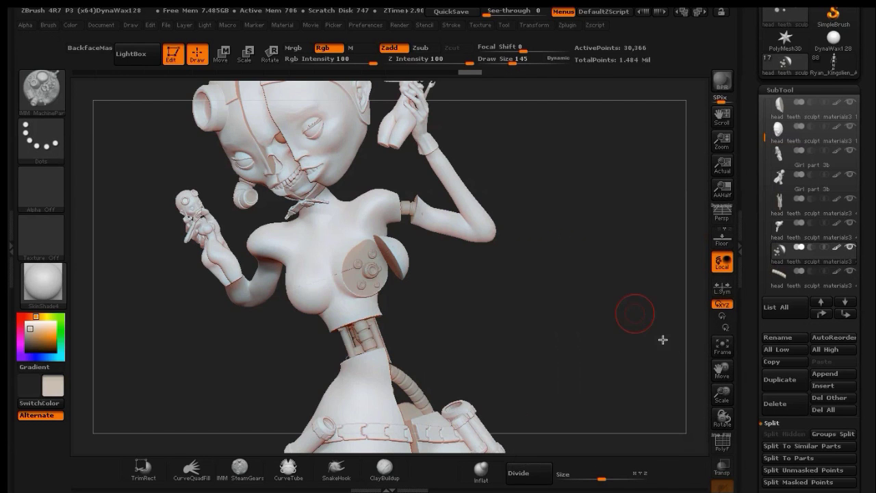
left_click_drag(705, 400, 675, 387)
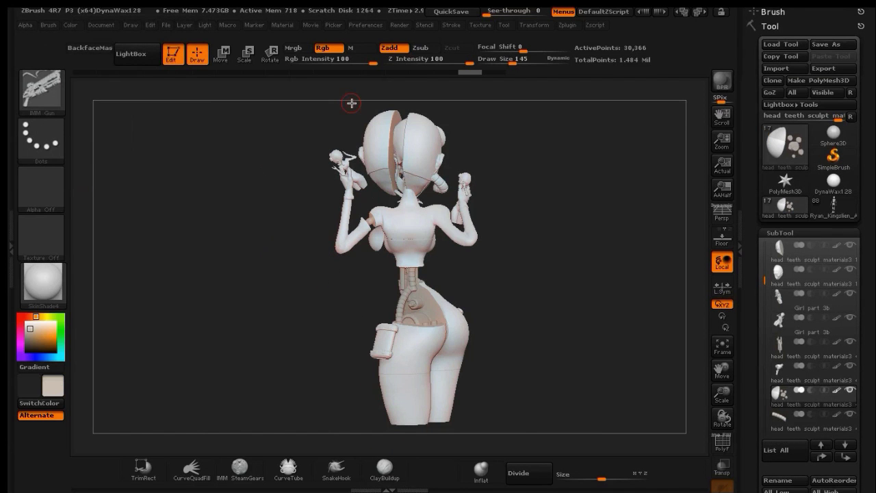
Insert a large cylindrical A 10 part from the IMM Gun brush diagonally across the figure's upper back.
key("m")
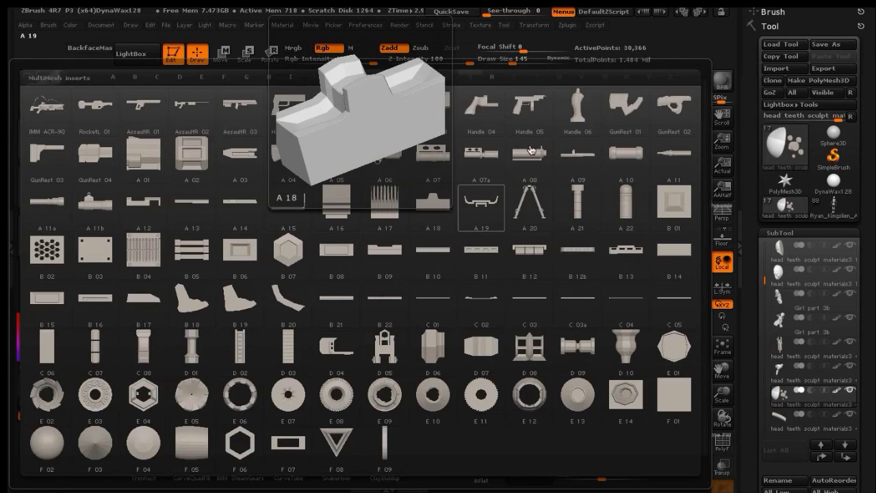
left_click(625, 153)
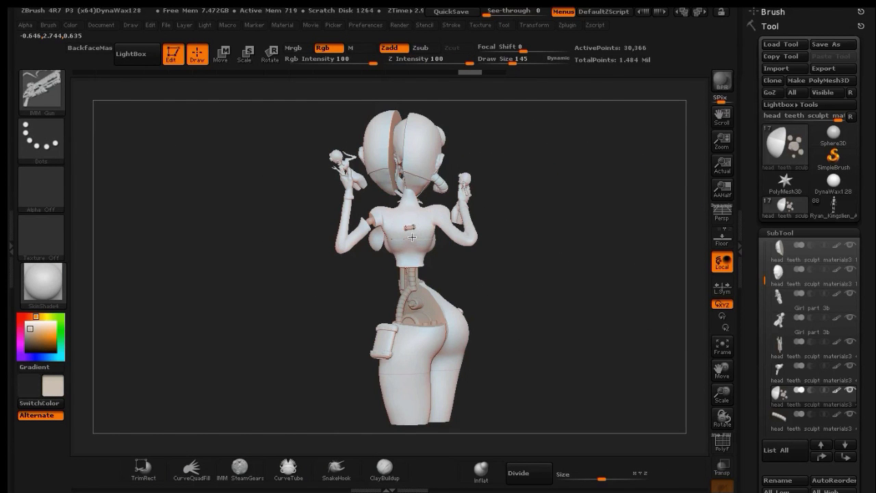
mouse_move(412, 237)
left_mouse_down()
mouse_move(438, 255)
mouse_move(471, 252)
left_mouse_up()
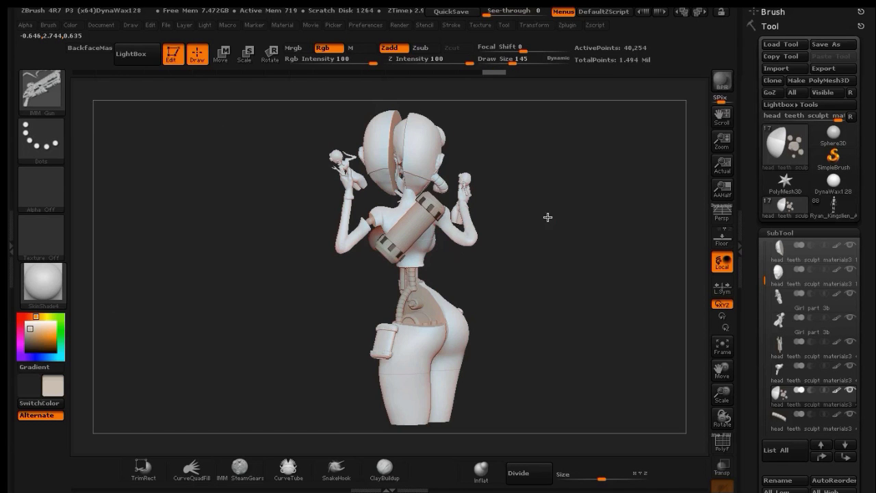
left_click_drag(548, 217, 588, 239)
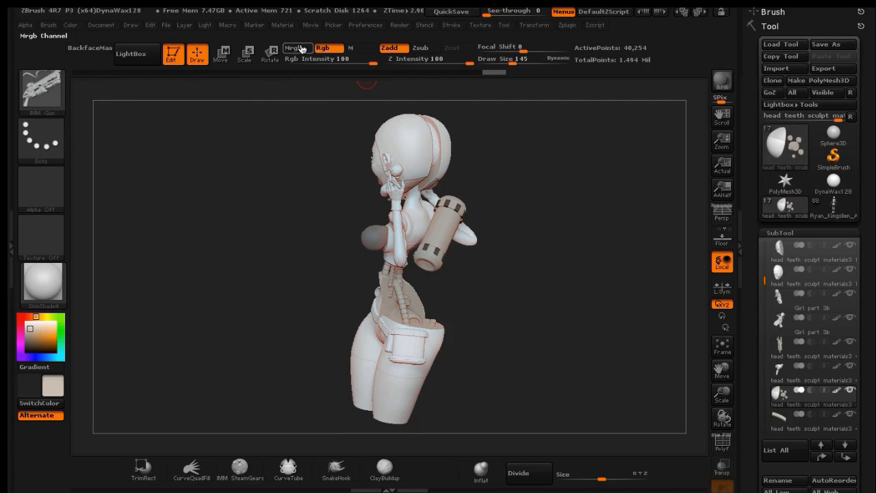
Shift the cylinder closer to the figure's back with Transpose Move and return to Draw mode.
left_click(219, 52)
mouse_move(472, 238)
left_mouse_down()
mouse_move(425, 231)
mouse_move(433, 231)
left_mouse_up()
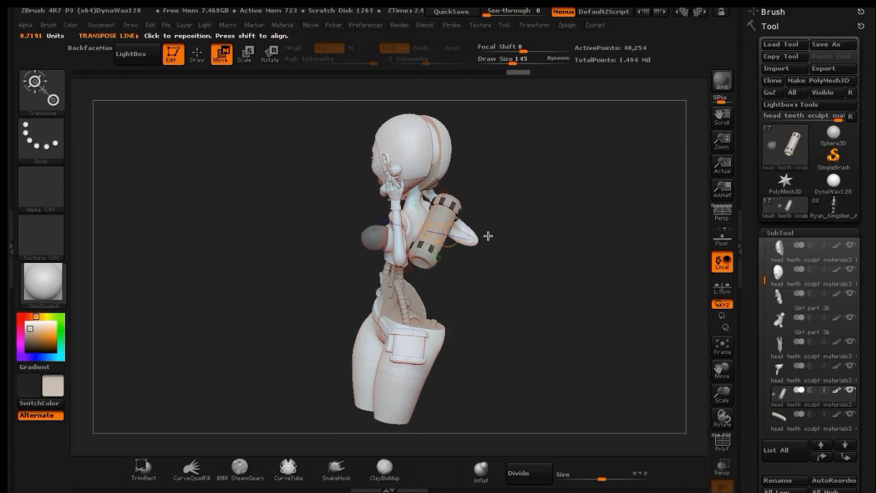
mouse_move(486, 236)
left_mouse_down()
mouse_move(415, 193)
mouse_move(409, 180)
mouse_move(479, 240)
left_mouse_up()
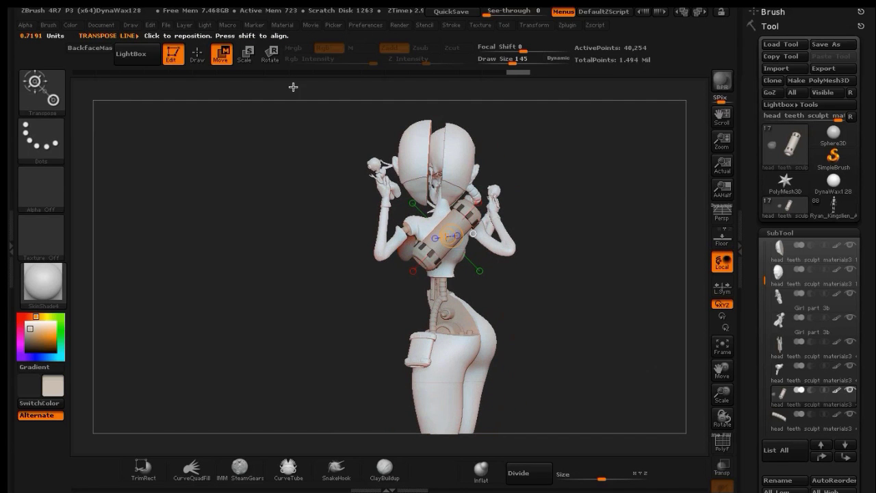
left_click(197, 55)
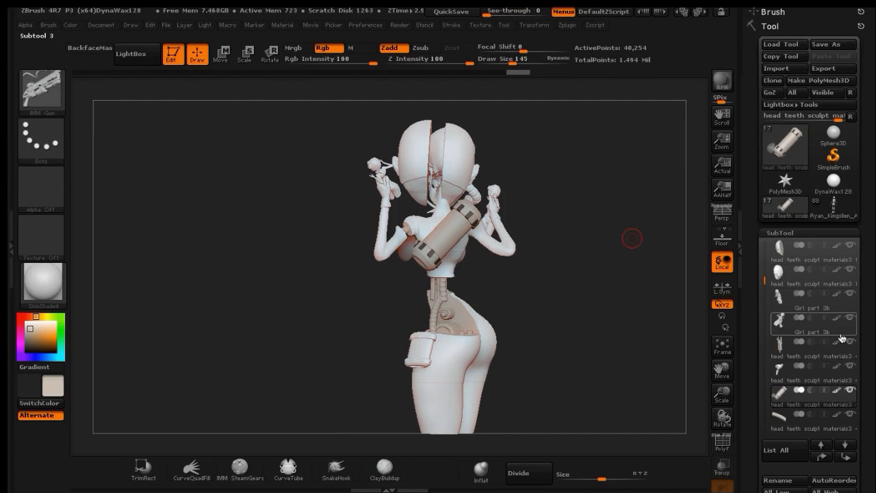
Split the unmasked cylinder into its own subtool with Split Unmasked Points and make it the active subtool.
left_click_drag(865, 339, 857, 283)
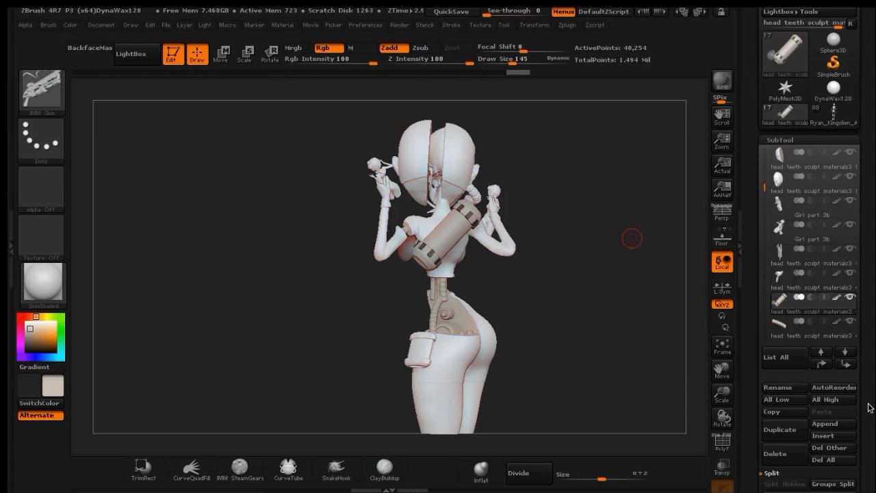
left_click_drag(867, 407, 866, 316)
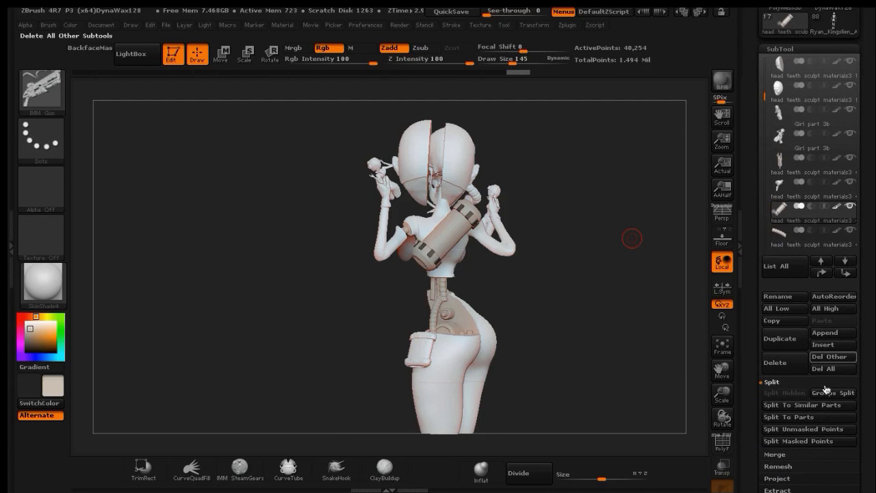
left_click(799, 429)
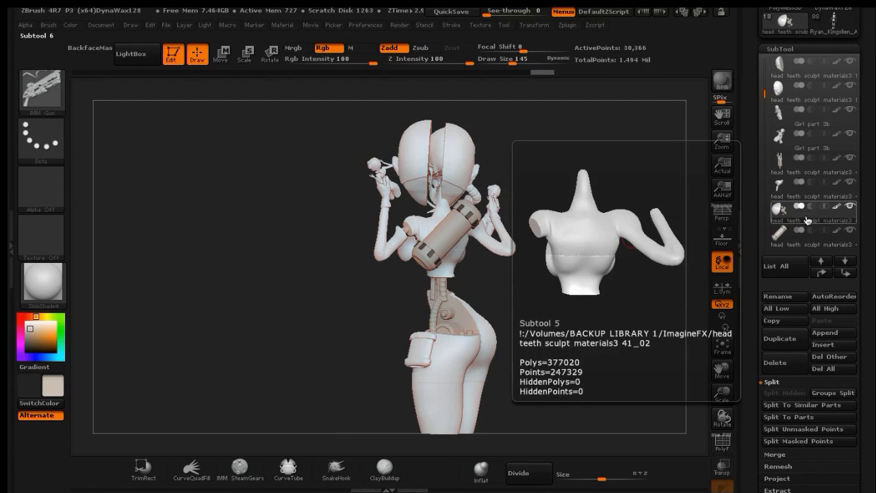
left_click(808, 240)
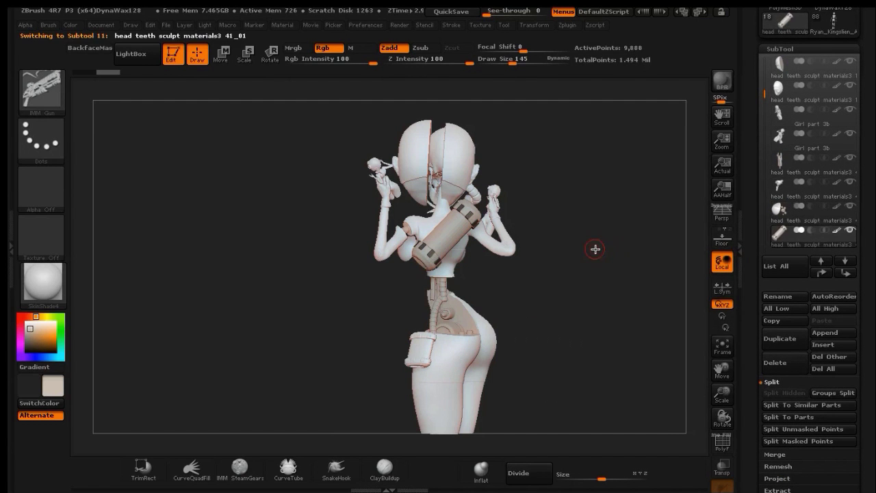
Try to trim one end of the back cylinder with TrimRect, and undo the cut.
mouse_move(595, 249)
left_mouse_down()
mouse_move(637, 250)
mouse_move(621, 217)
mouse_move(619, 239)
mouse_move(615, 153)
mouse_move(625, 209)
mouse_move(626, 190)
left_mouse_up()
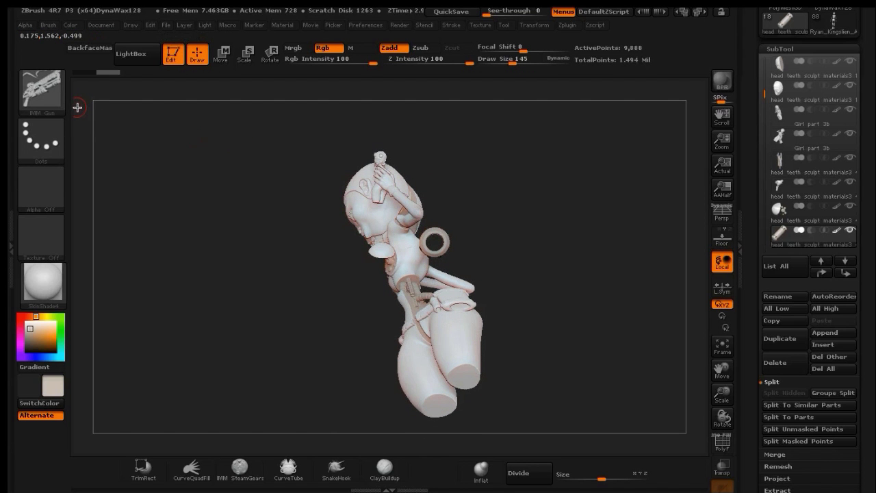
mouse_move(169, 145)
left_mouse_down()
mouse_move(99, 135)
mouse_move(139, 144)
mouse_move(137, 154)
left_mouse_up()
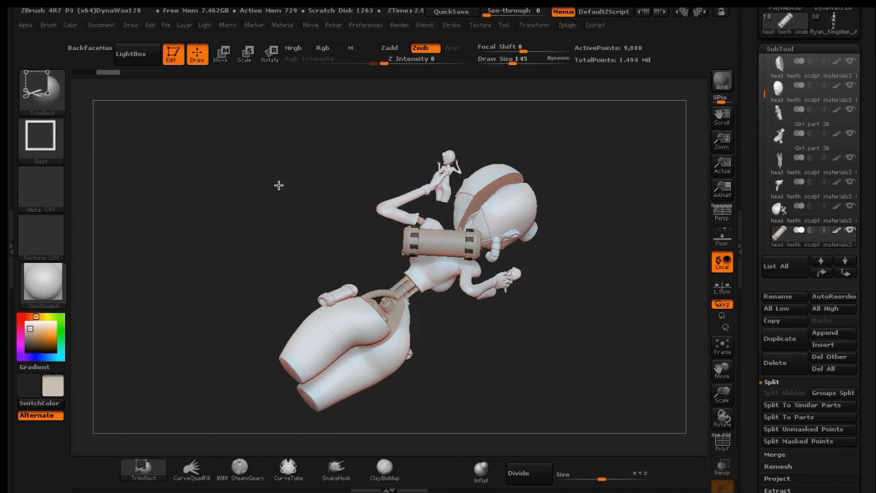
left_click_drag(277, 185, 408, 281, "ctrl+shift")
mouse_move(331, 238)
left_mouse_down()
mouse_move(377, 243)
mouse_move(335, 240)
left_mouse_up()
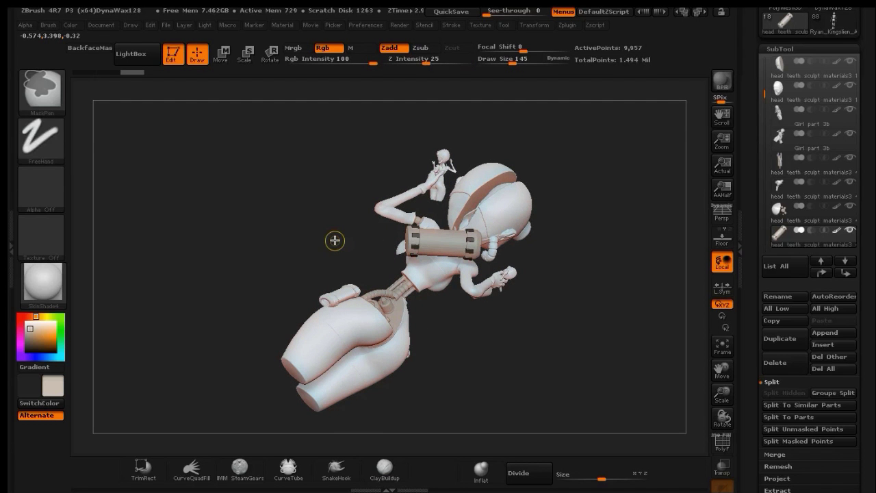
key("ctrl+z")
left_click_drag(334, 240, 330, 251)
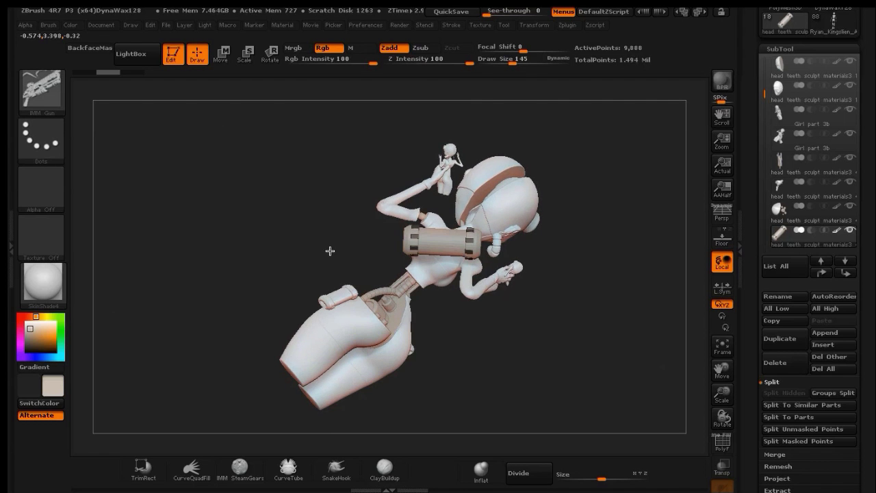
Trim both ends of the back cylinder flat with TrimRect so its openings are capped.
left_click_drag(618, 427, 613, 296)
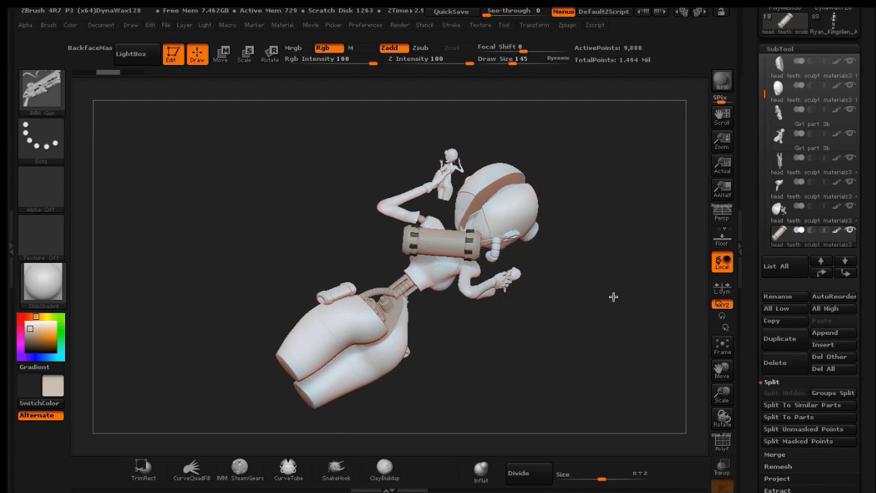
left_click_drag(627, 341, 600, 317)
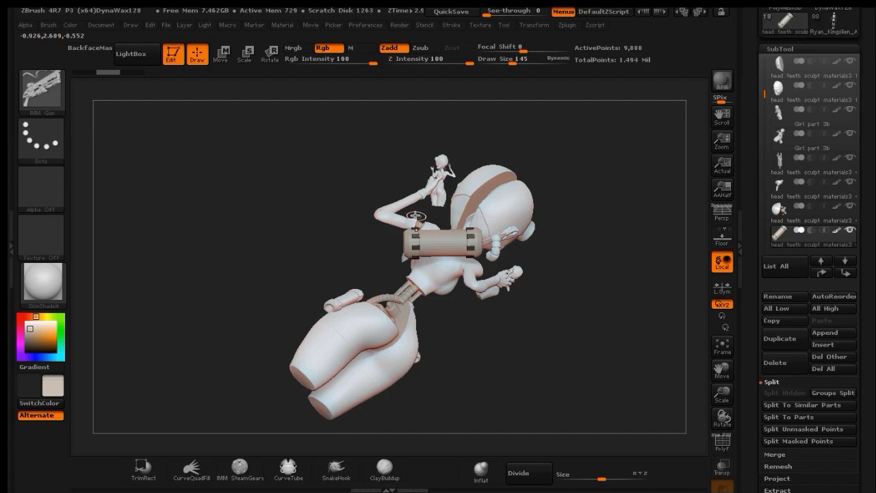
key("ctrl+shift")
mouse_move(347, 195)
left_mouse_down("ctrl+shift")
mouse_move(385, 322)
mouse_move(406, 320)
left_mouse_up("ctrl+shift")
key("ctrl+shift")
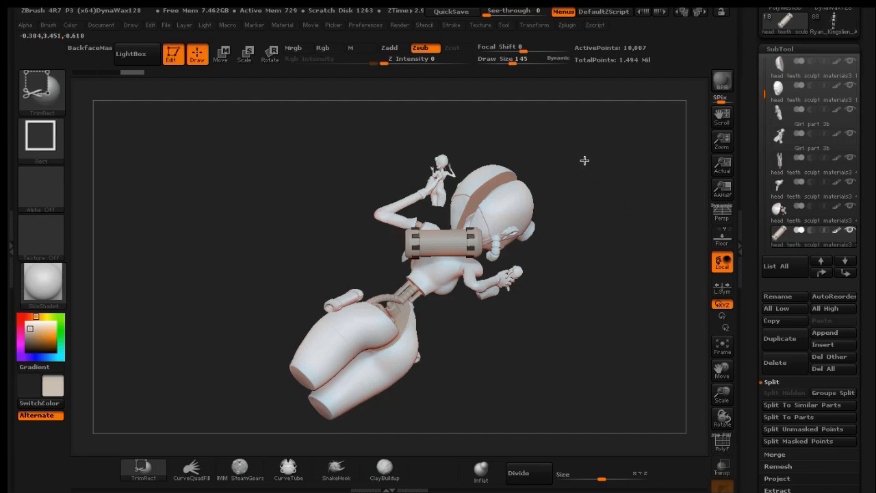
mouse_move(583, 160)
left_mouse_down("ctrl+shift")
mouse_move(526, 291)
mouse_move(481, 311)
left_mouse_up("ctrl+shift")
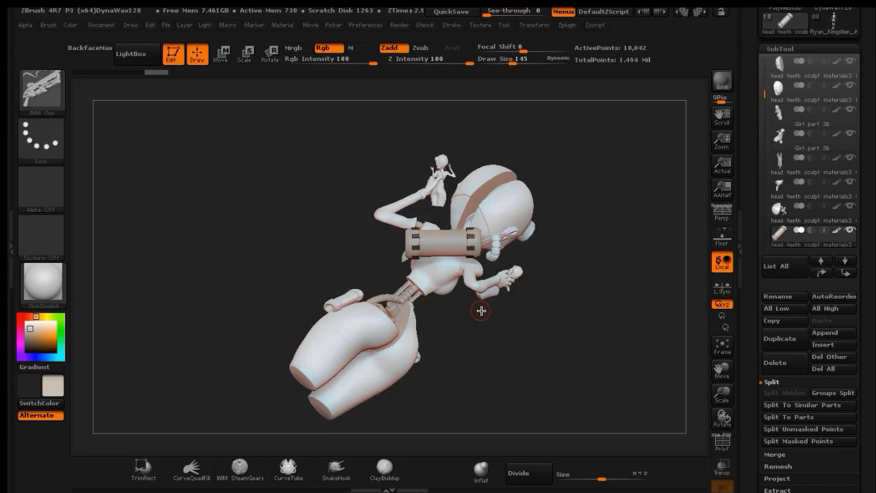
left_click_drag(527, 326, 568, 315)
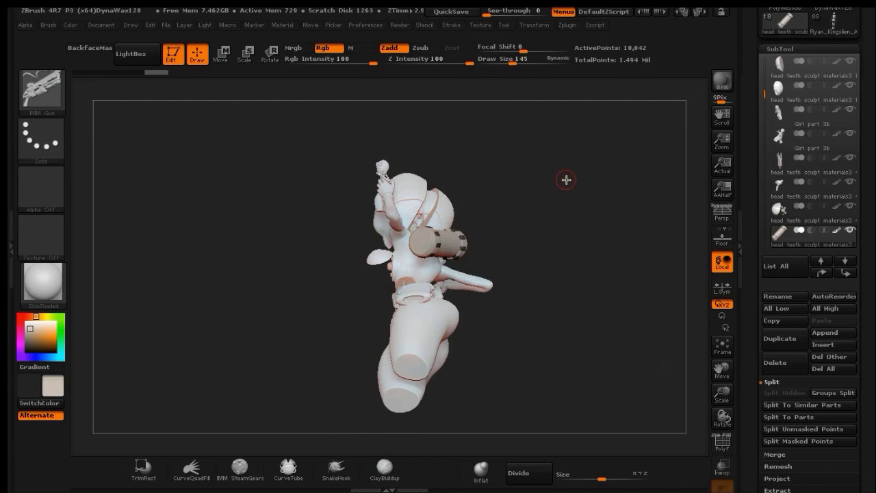
Insert an E 09 part from the IMM Gun brush on the flat end cap of the back cylinder.
left_click_drag(566, 179, 629, 293)
left_click_drag(595, 268, 541, 234)
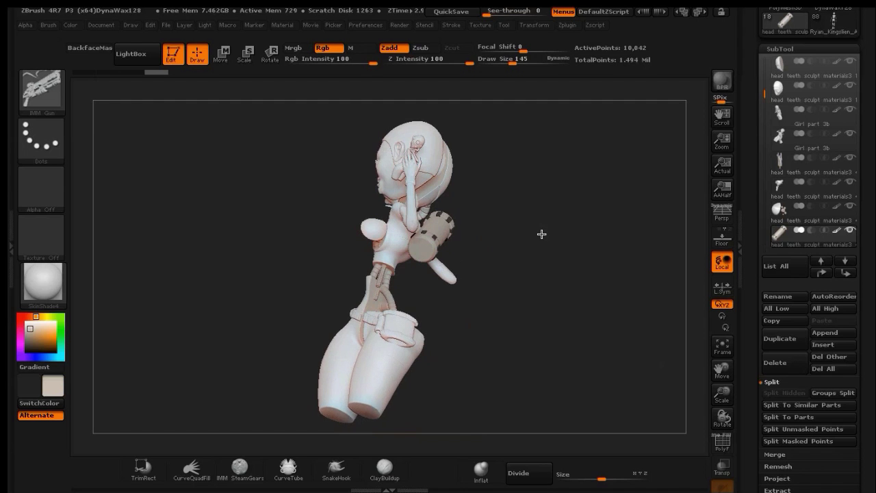
key("m")
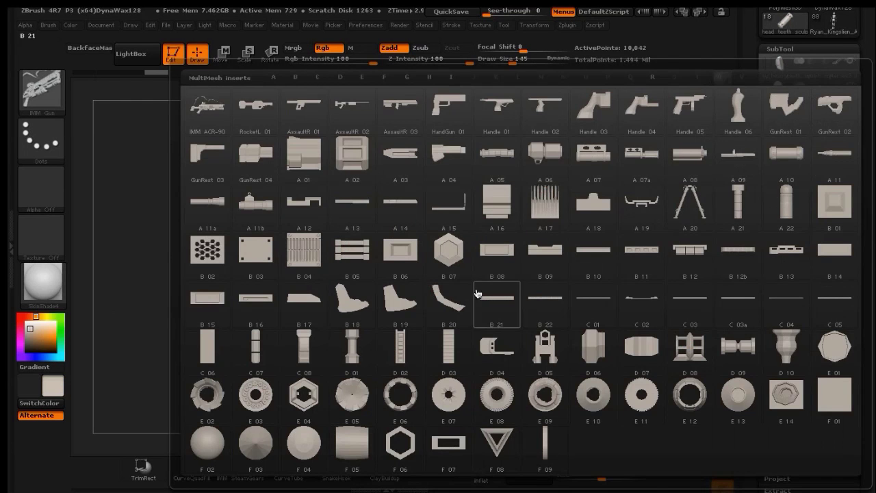
left_click(545, 399)
left_click_drag(591, 321, 488, 259)
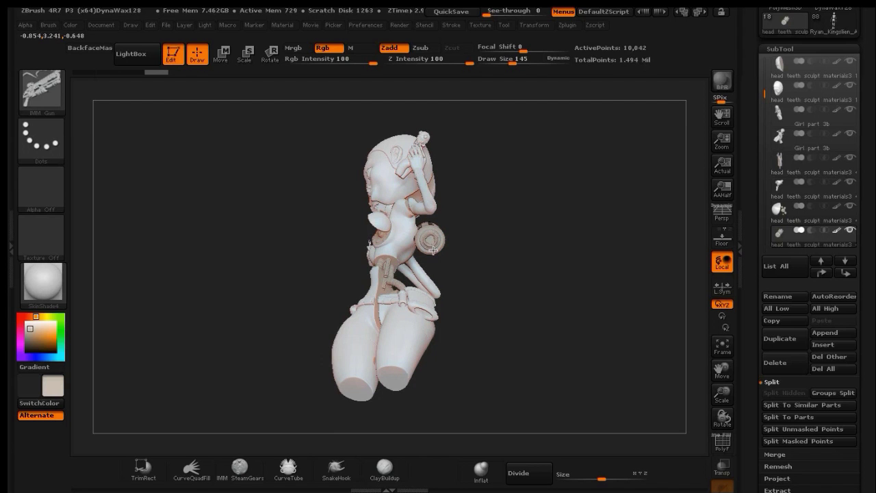
left_click(432, 250)
left_click_drag(523, 209, 484, 299)
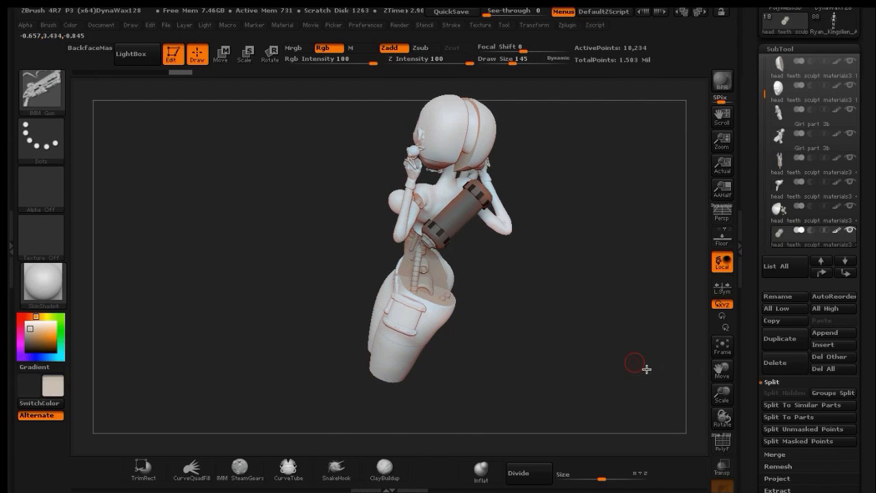
Move and rotate the inserted part to seat it on the end cap of the back cylinder, and clear the mask.
left_click_drag(715, 394, 754, 420)
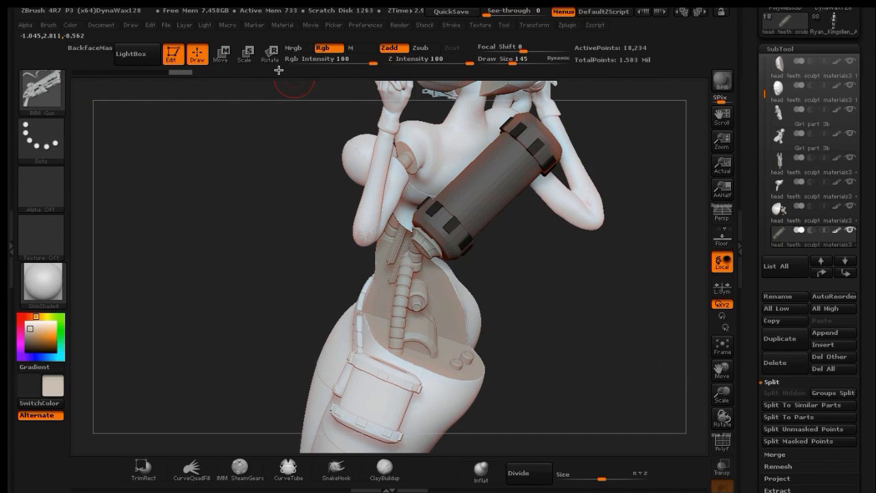
left_click(223, 55)
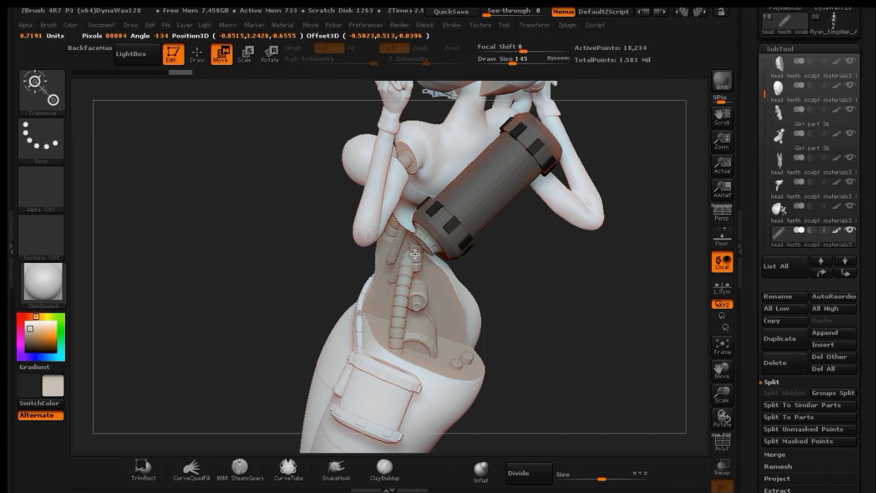
left_click(414, 255)
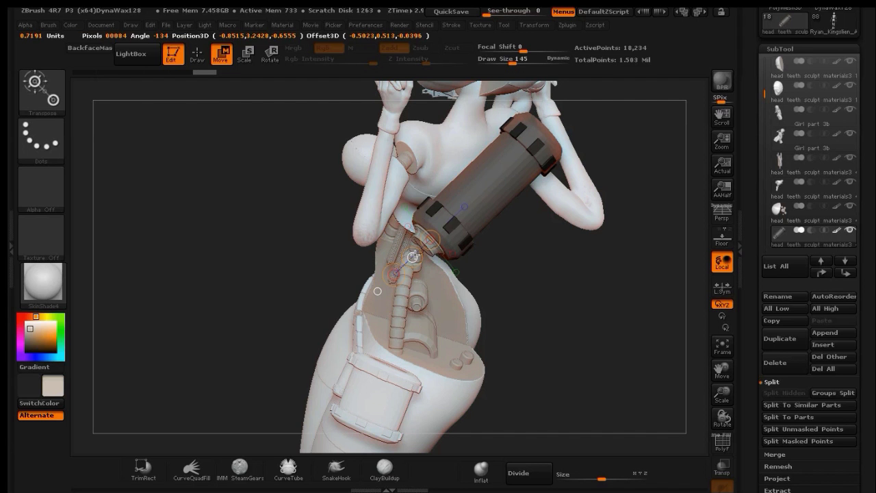
left_click(270, 53)
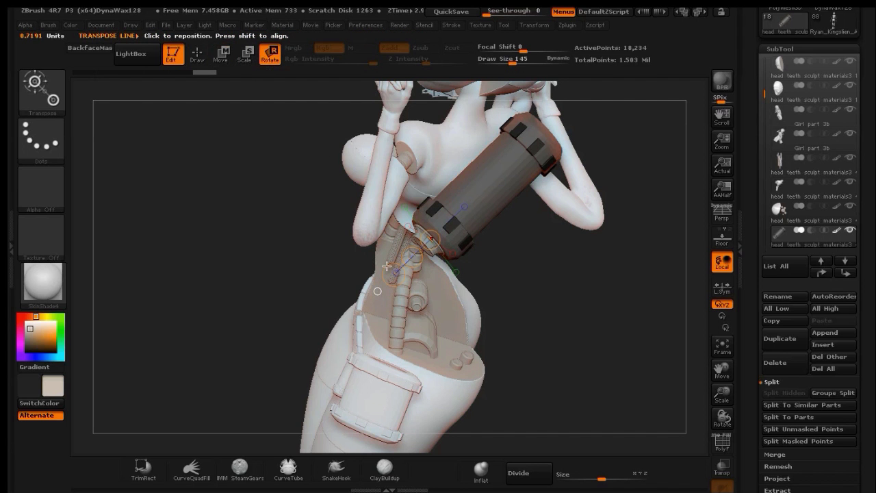
left_click_drag(386, 265, 395, 275)
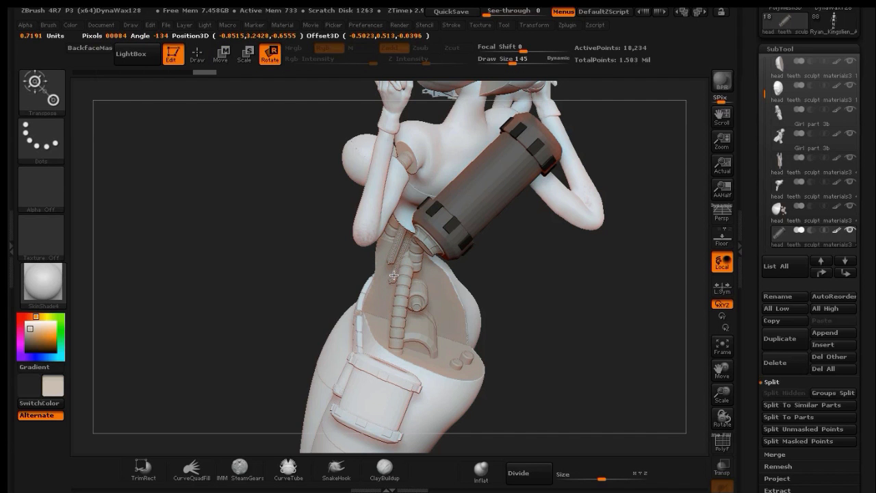
left_click_drag(394, 275, 393, 275)
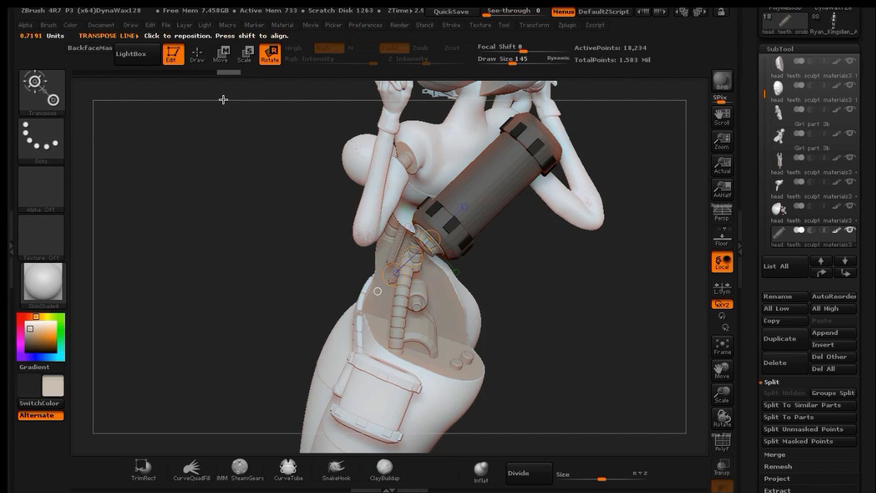
left_click(197, 53)
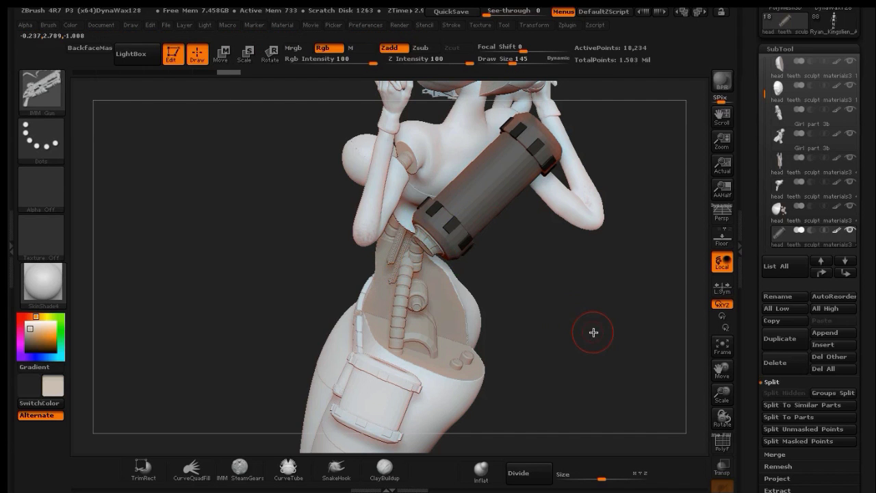
key("ctrl")
left_click_drag(593, 332, 605, 346, "ctrl")
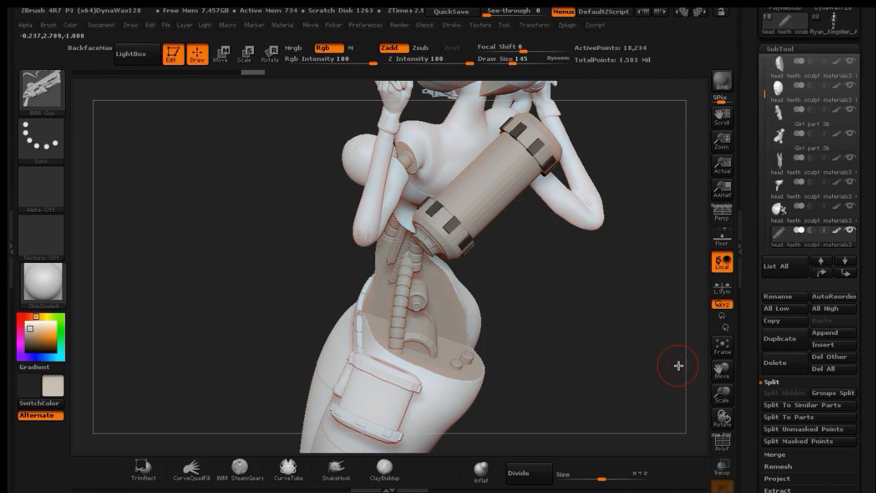
Insert a round IMM Gun part on the outer side of her thigh, below the tube on the hip belt.
left_click_drag(715, 390, 610, 321)
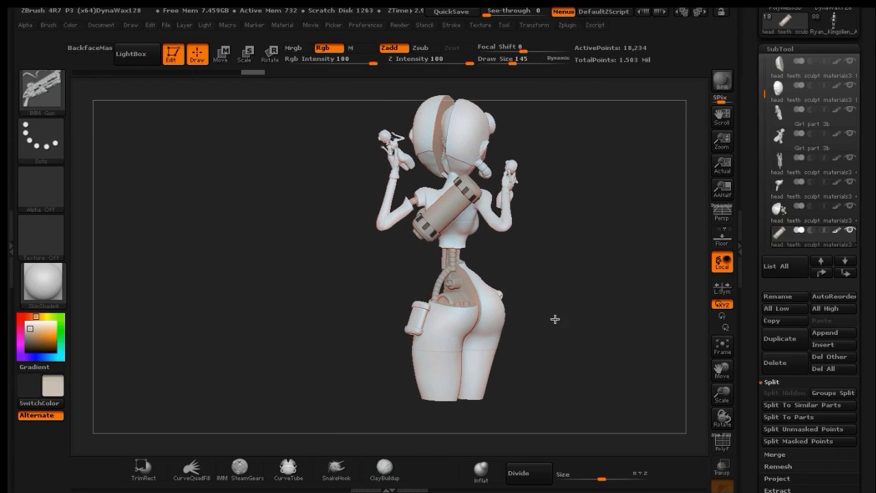
left_click_drag(555, 319, 561, 299)
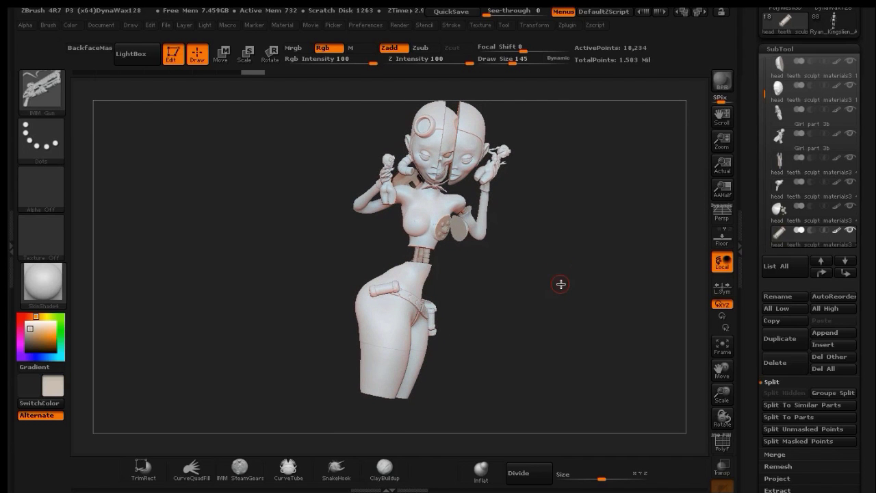
left_click_drag(551, 265, 547, 266)
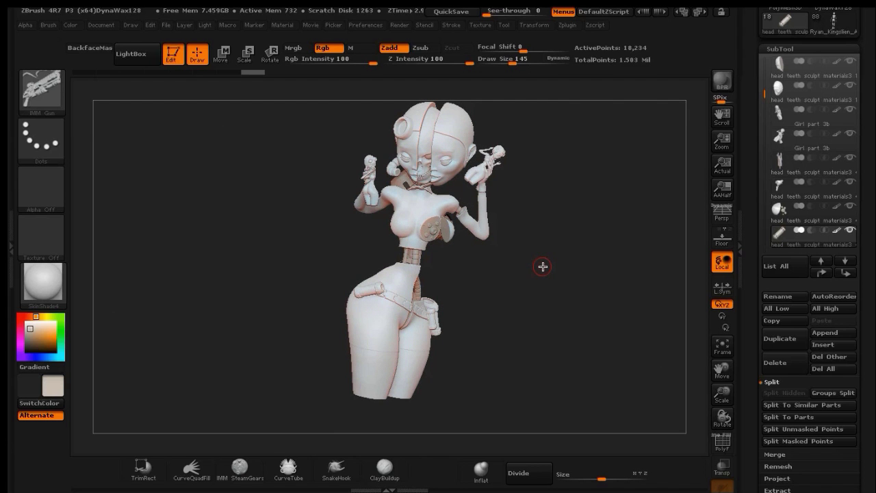
left_click(406, 207)
left_click_drag(526, 250, 524, 250)
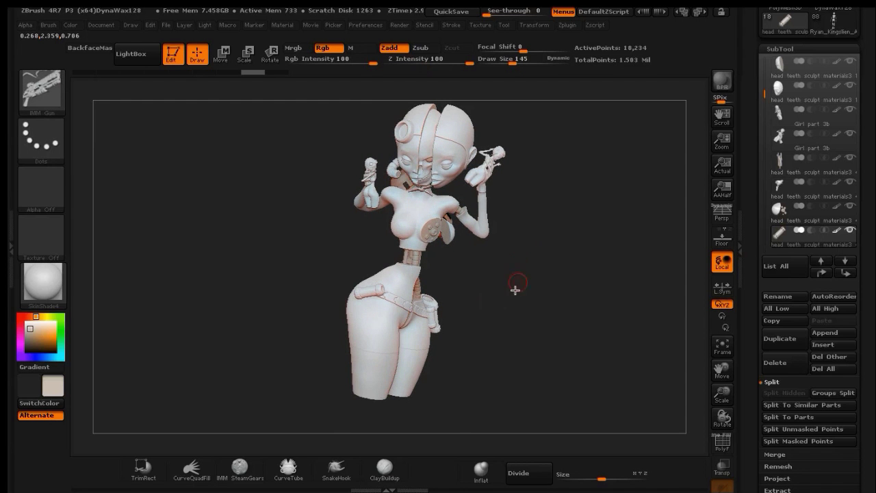
key("ctrl+z")
left_click_drag(511, 297, 514, 297)
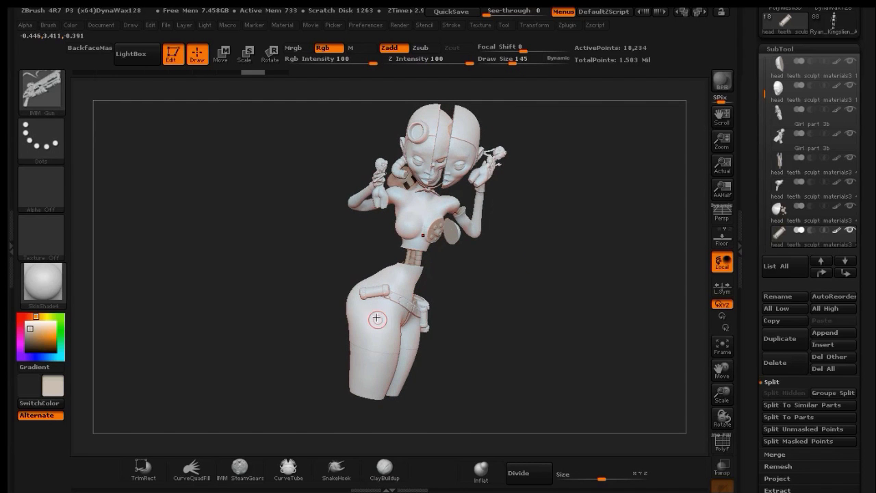
left_click_drag(371, 315, 376, 316)
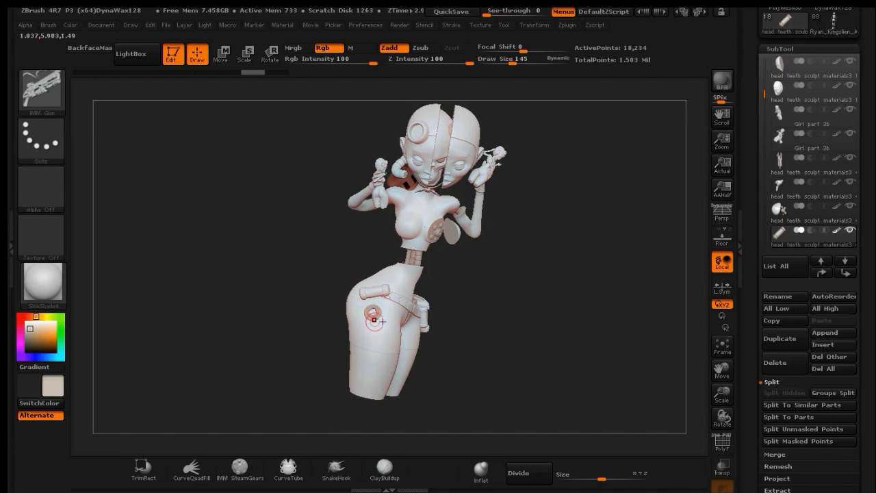
left_click_drag(573, 284, 530, 256)
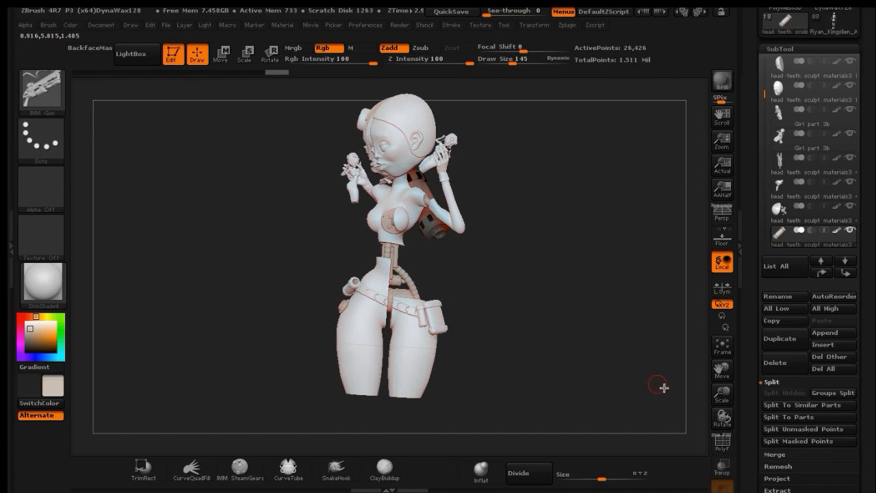
Move the inserted round part with Transpose so it sits against the surface of the outer thigh.
left_click_drag(716, 397, 735, 412)
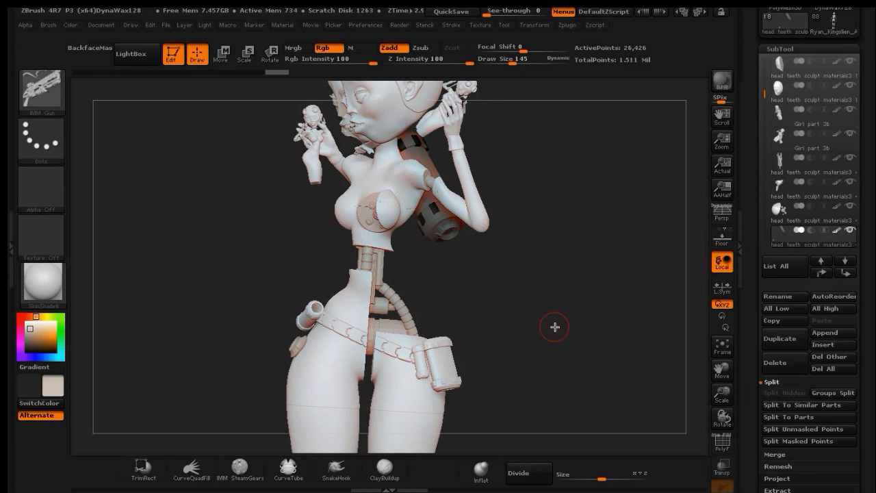
left_click(221, 52)
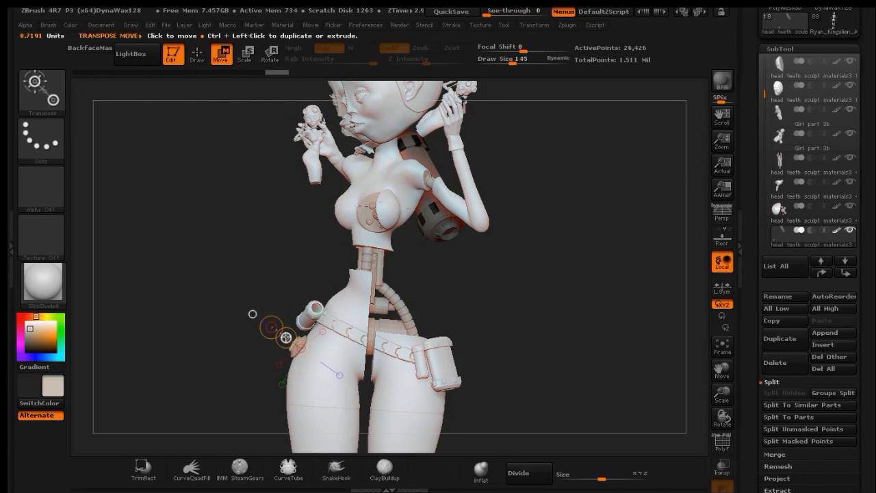
left_click_drag(285, 337, 286, 337)
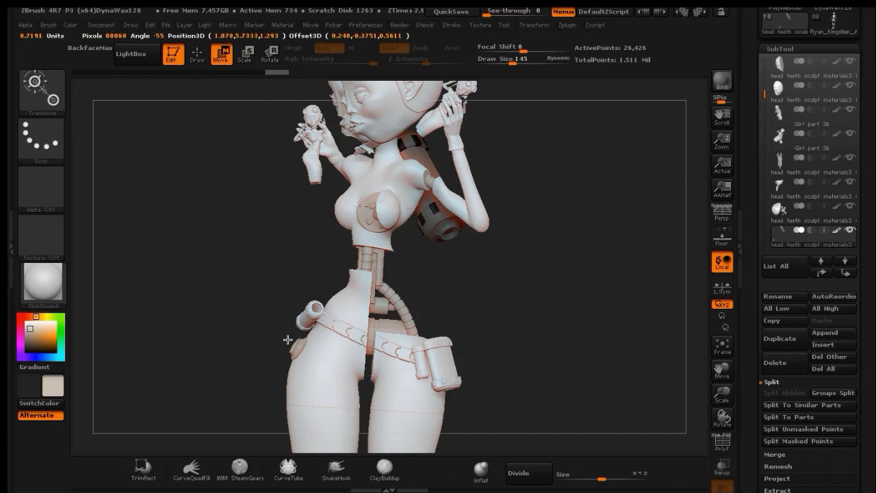
left_click_drag(288, 340, 288, 339)
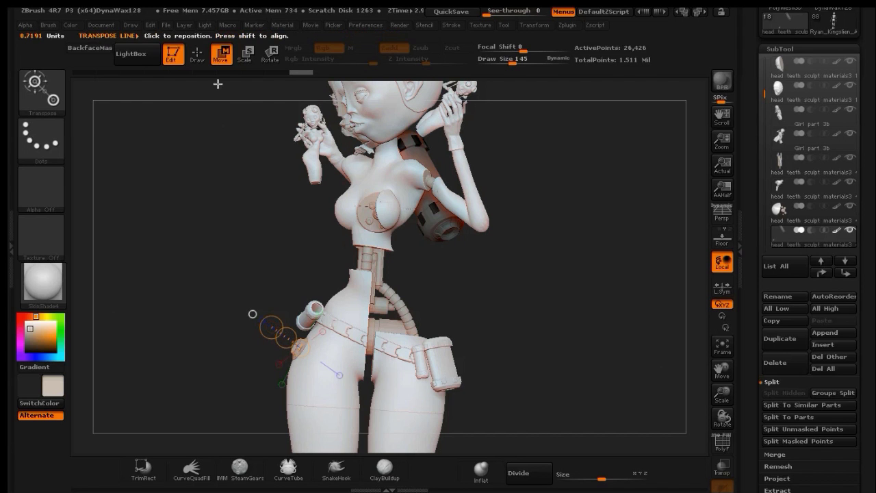
left_click(196, 54)
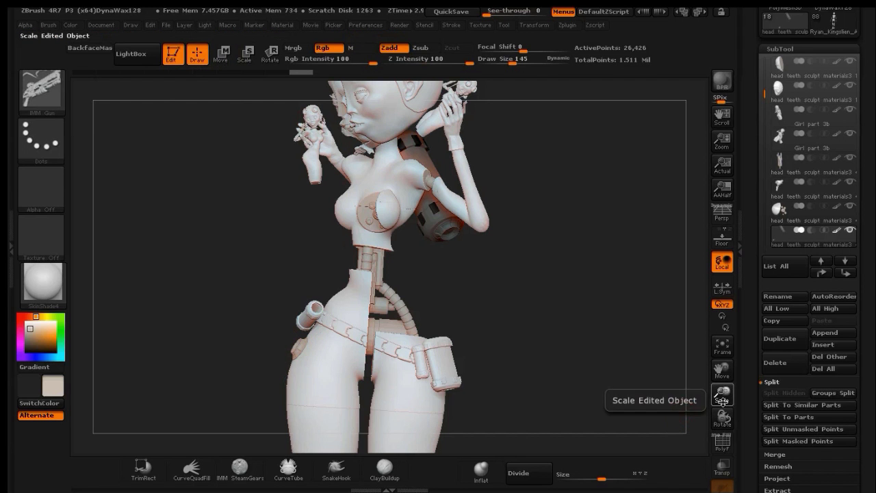
Choose the InsertSphere brush for adding a sphere to the thigh detail.
left_click_drag(722, 396, 699, 399)
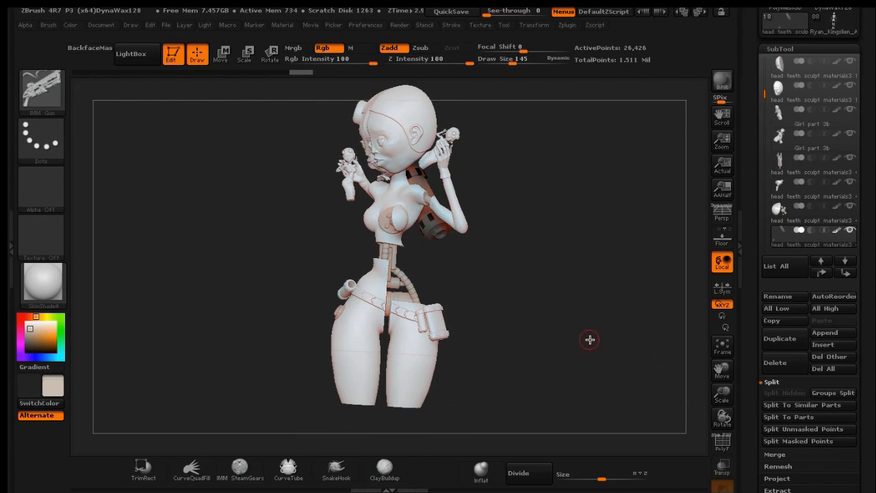
left_click_drag(593, 342, 615, 337)
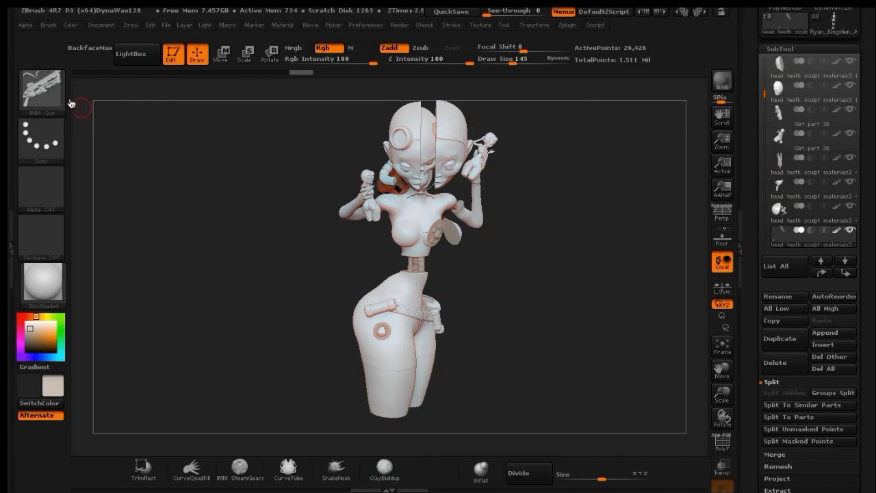
left_click(41, 89)
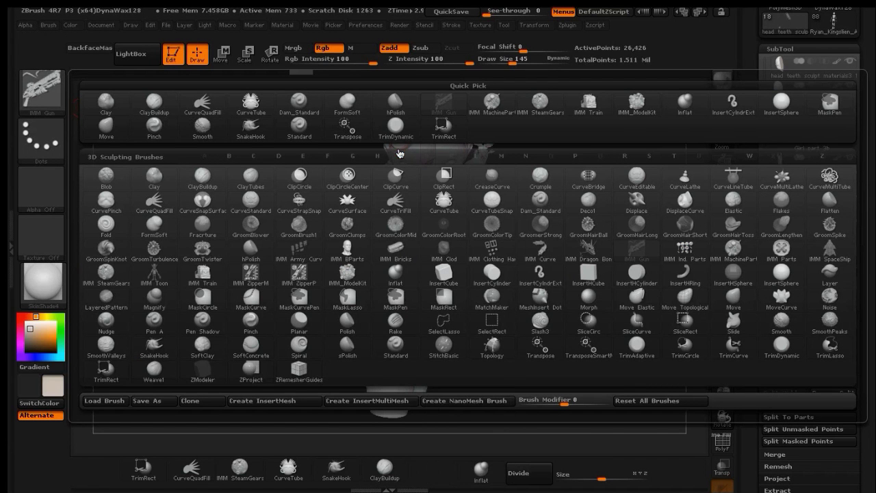
left_click(401, 156)
left_click(752, 273)
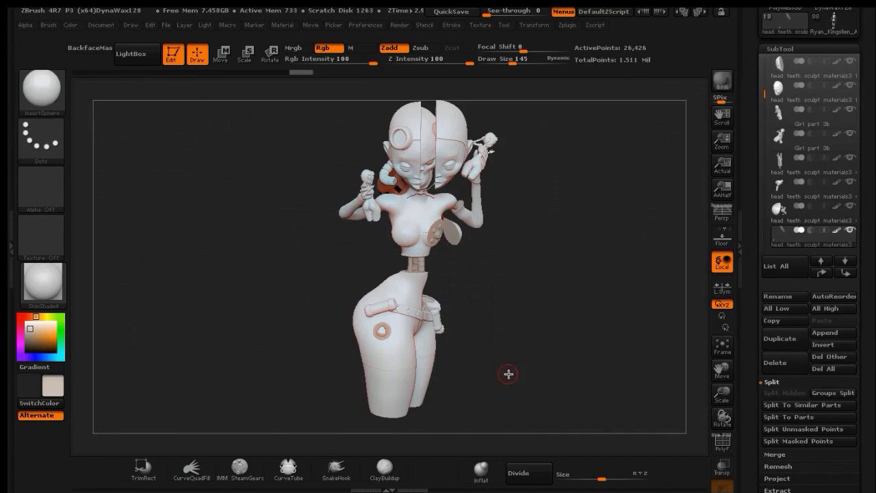
Separate the thigh ring from the back cylinder with Split Unmasked Points and make the ring the active subtool.
left_click_drag(724, 397, 739, 408)
left_click_drag(607, 351, 607, 370)
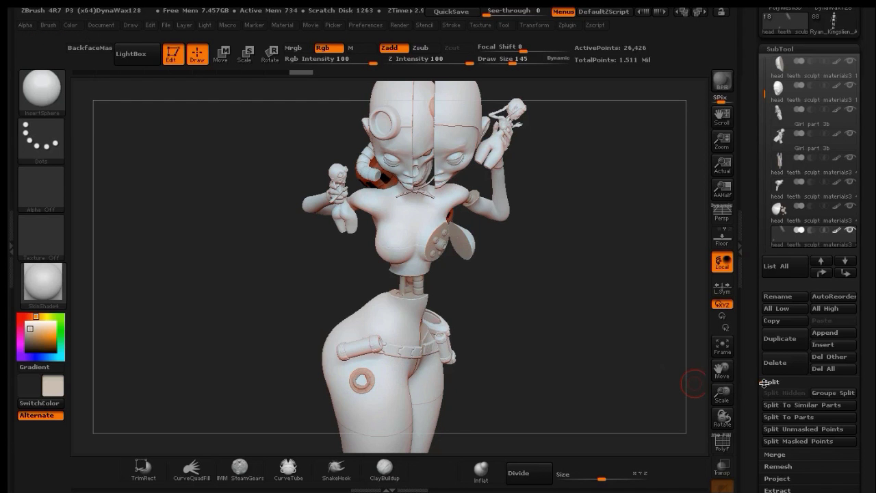
left_click(806, 430)
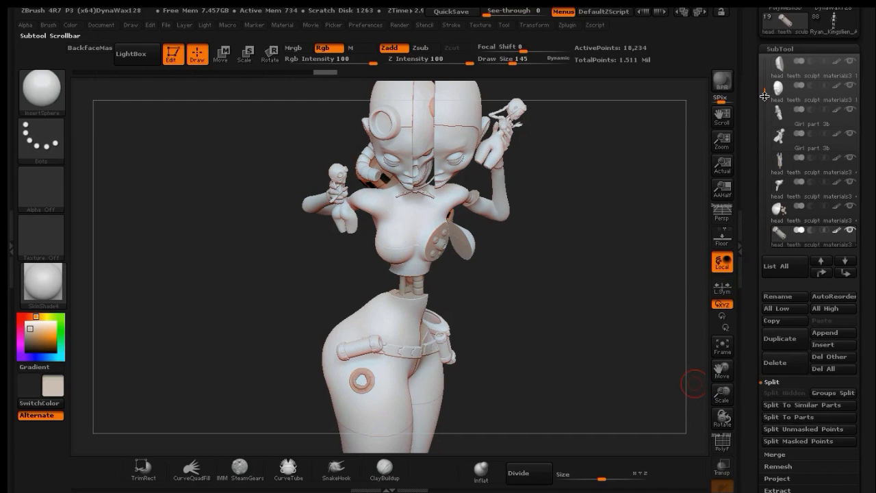
left_click_drag(764, 94, 764, 104)
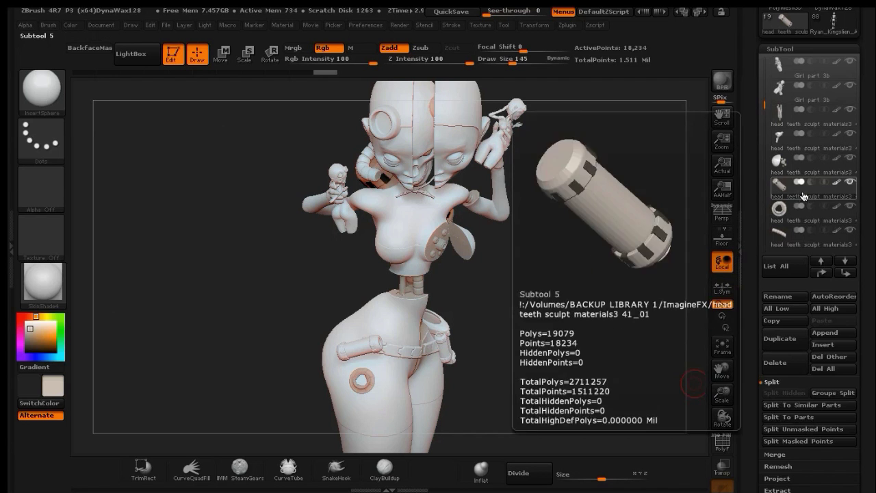
left_click(779, 209)
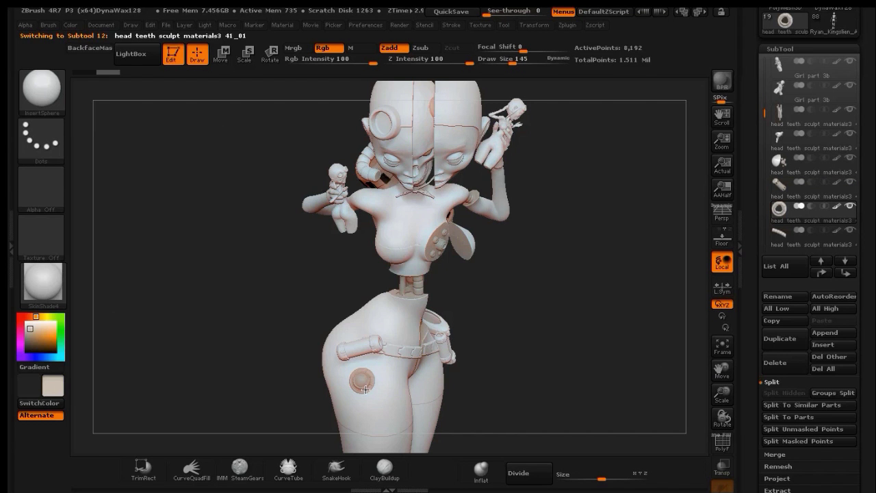
Insert a sphere in the centre of the thigh ring and clear the mask.
left_click_drag(365, 389, 366, 390)
left_click_drag(535, 365, 500, 342)
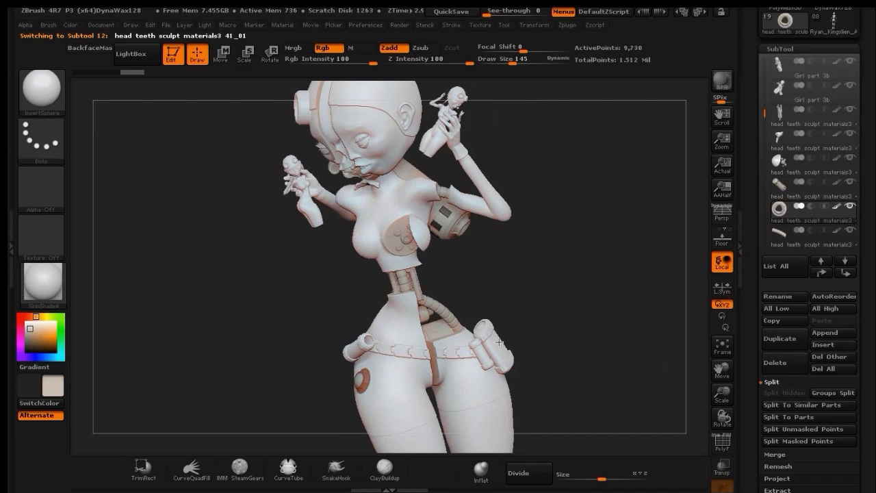
left_click_drag(620, 205, 650, 255, "ctrl")
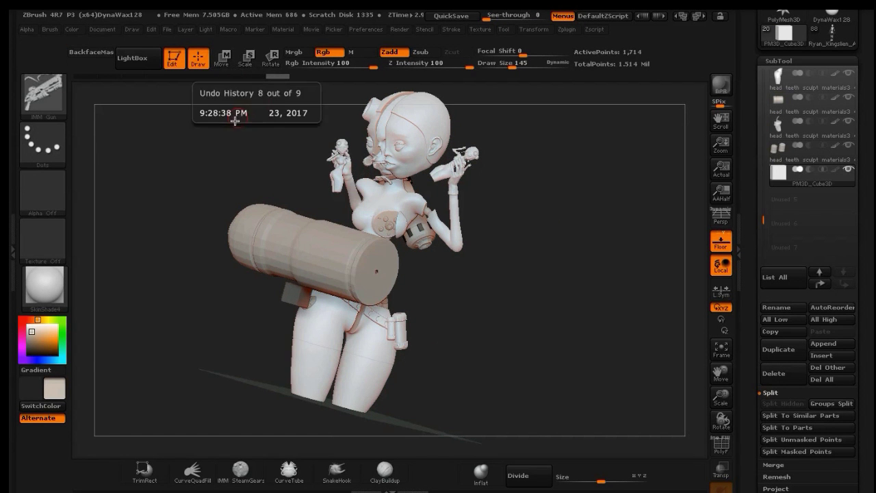
Rotate the large bullet-shaped part by 90 with the Deformation Rotate setting.
left_click_drag(248, 138, 291, 144)
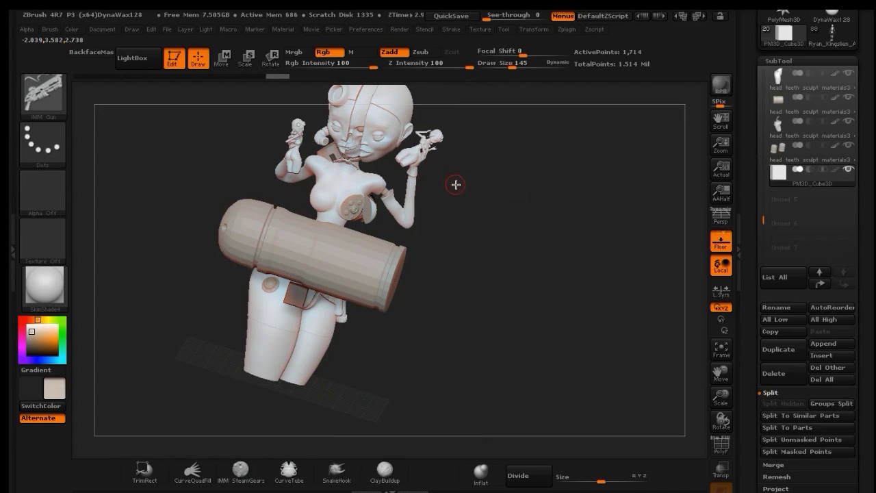
scroll(862, 231, "down", 5)
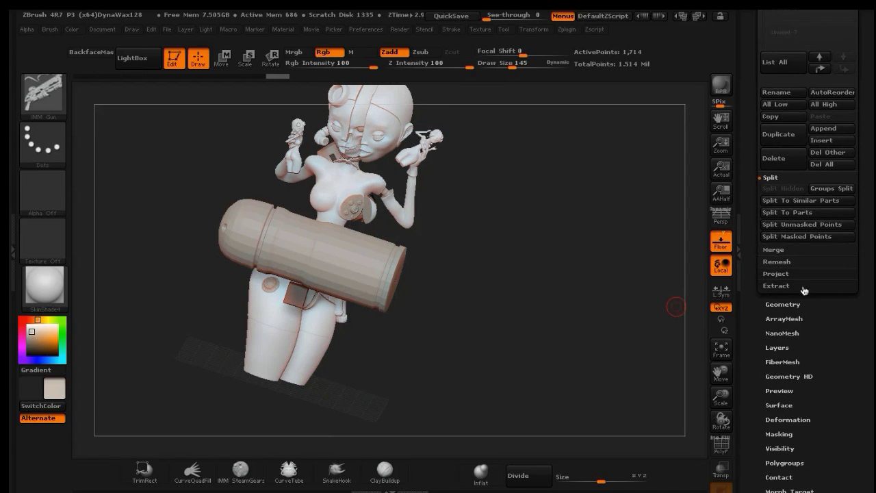
left_click(789, 306)
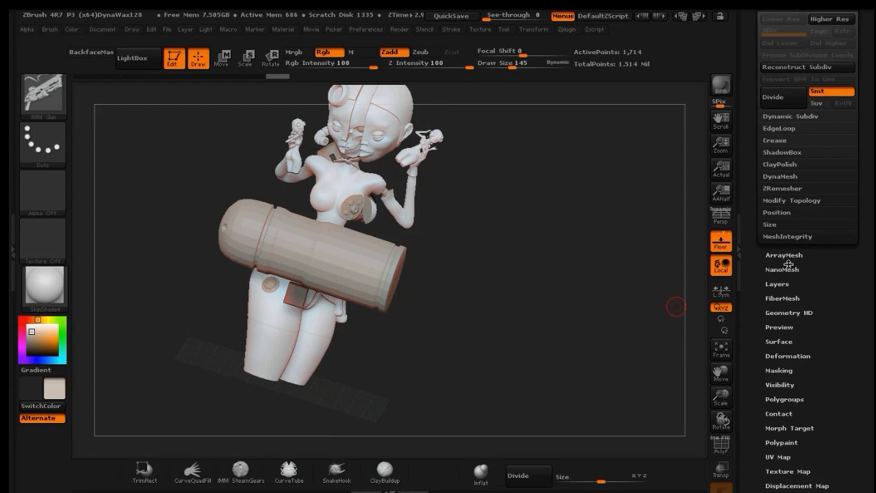
left_click(786, 356)
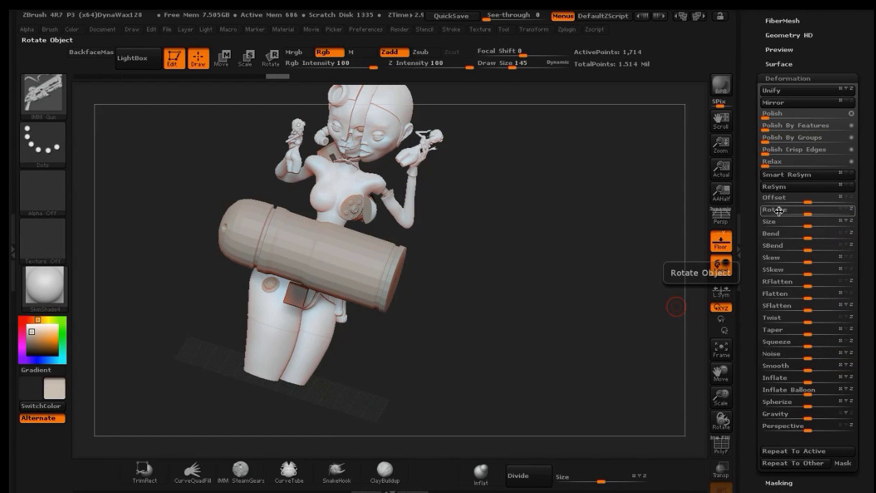
left_click(778, 210)
type("90")
key("Return")
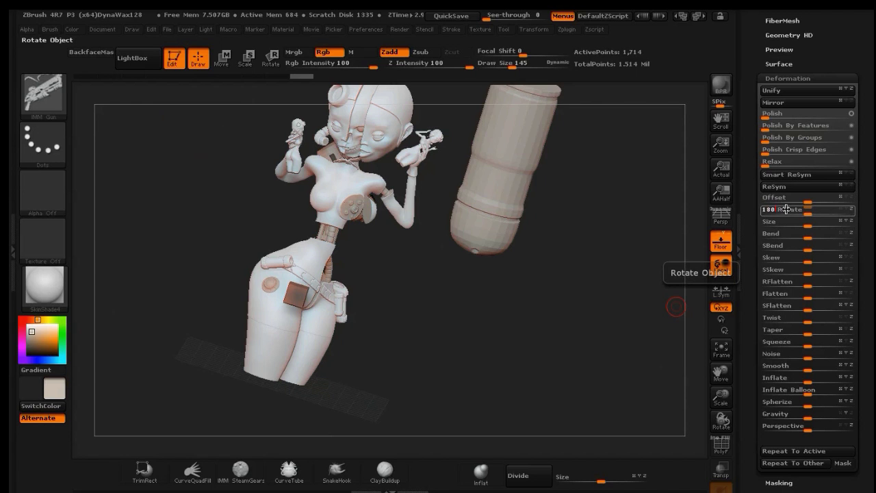
Rotate the large bullet-shaped part by 180 and move it in front of the figure.
type("180")
key("Return")
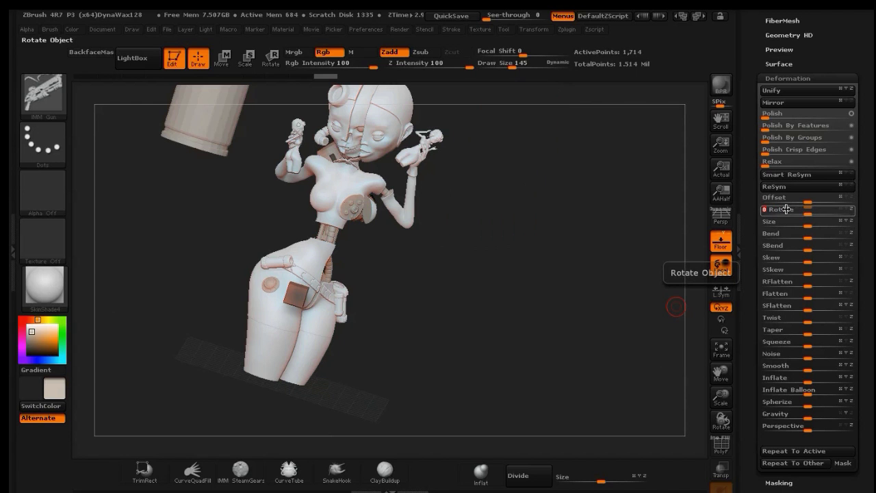
left_click(221, 58)
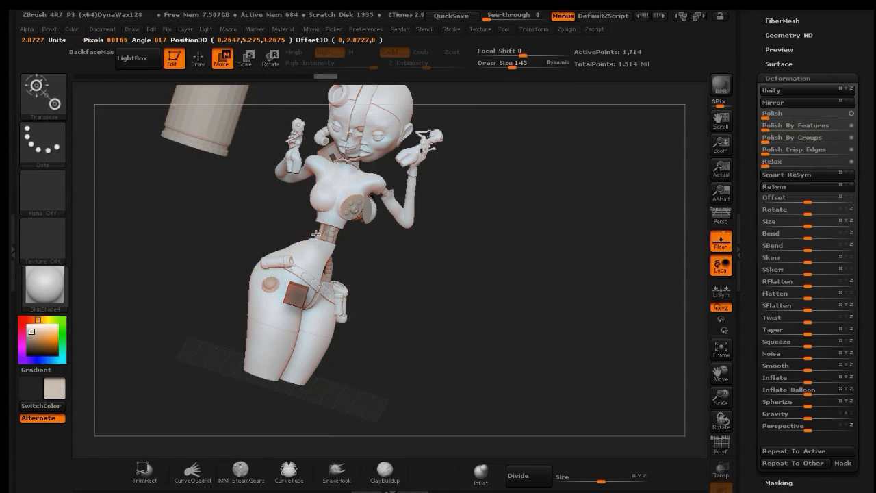
left_click_drag(316, 235, 416, 391)
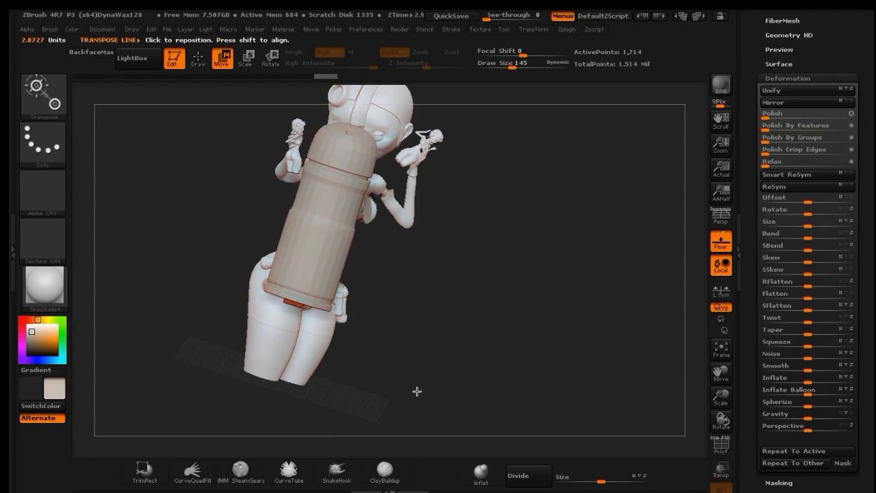
Straighten the bullet-shaped part to stand upright in side view and move it slightly closer to the figure.
left_click_drag(540, 296, 479, 279)
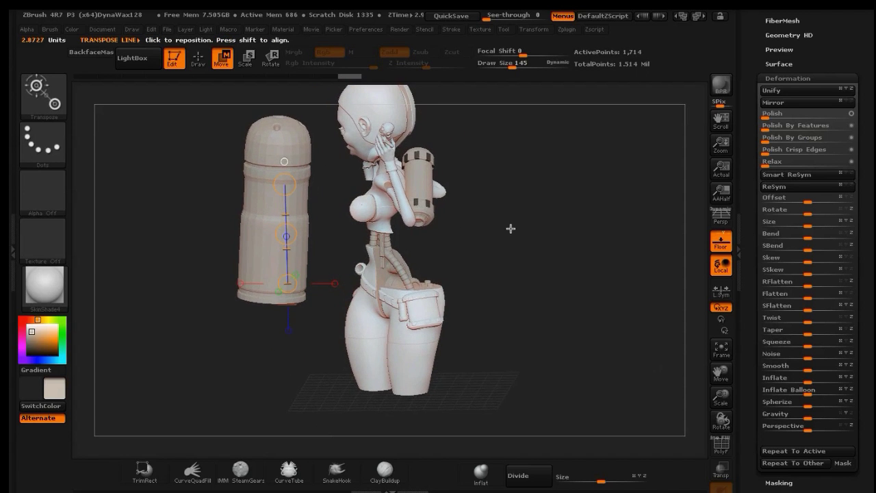
left_click_drag(510, 229, 516, 245)
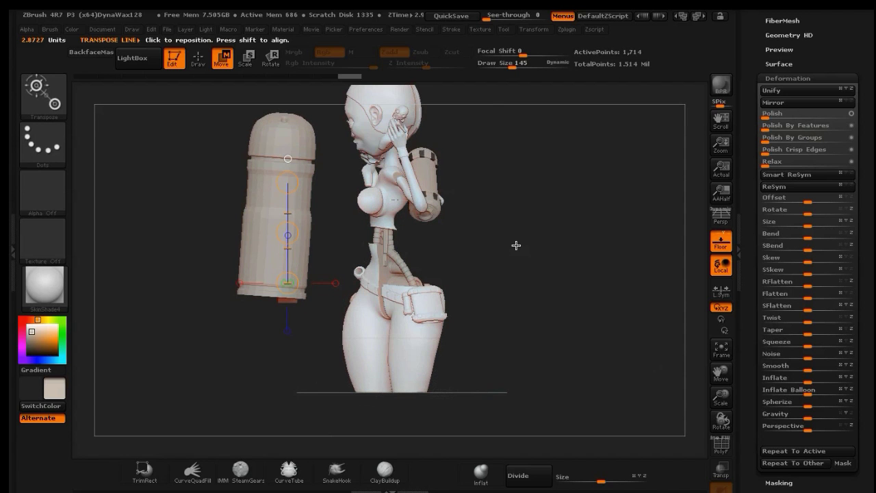
left_click(271, 58)
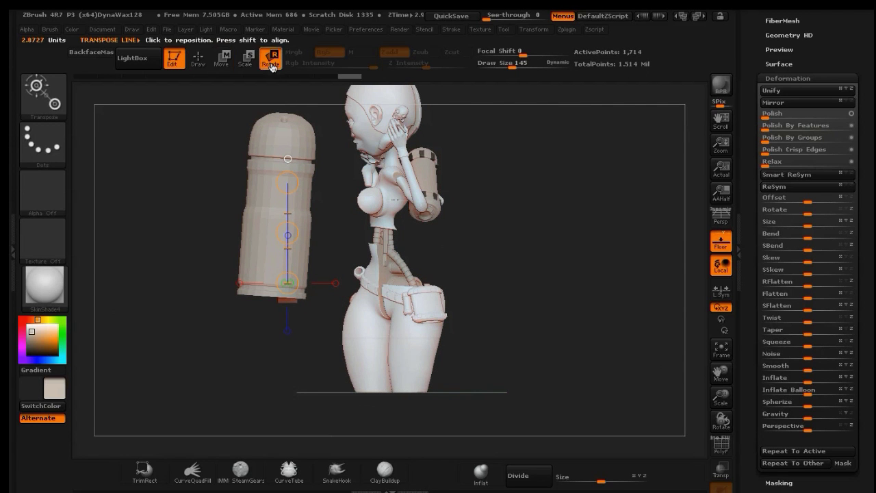
left_click(288, 284)
left_click_drag(289, 286, 294, 284)
left_click(222, 58)
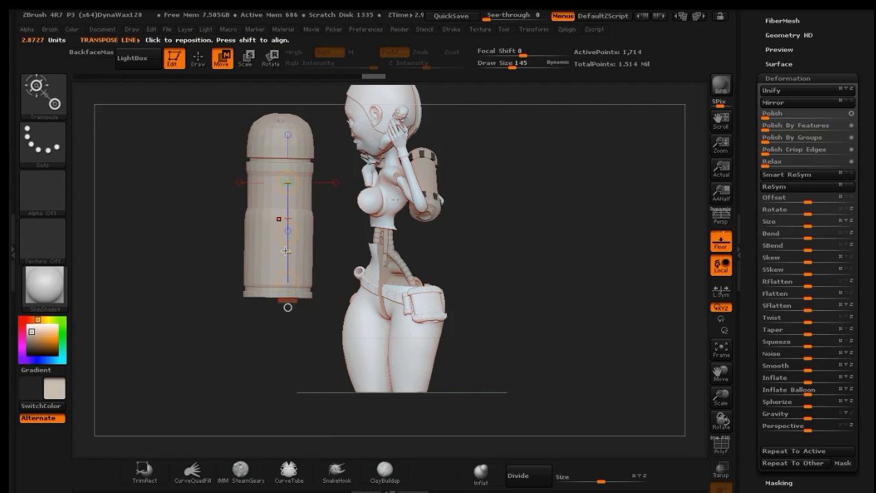
left_click_drag(288, 231, 299, 234)
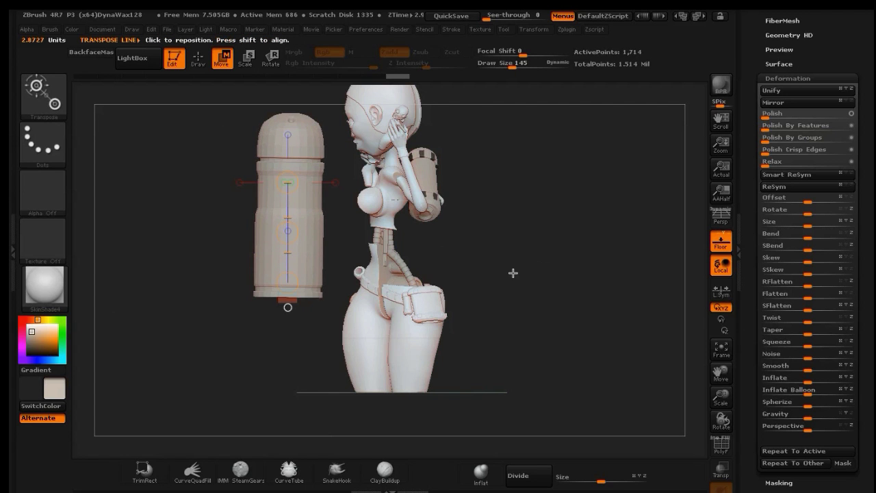
left_click_drag(513, 273, 558, 278)
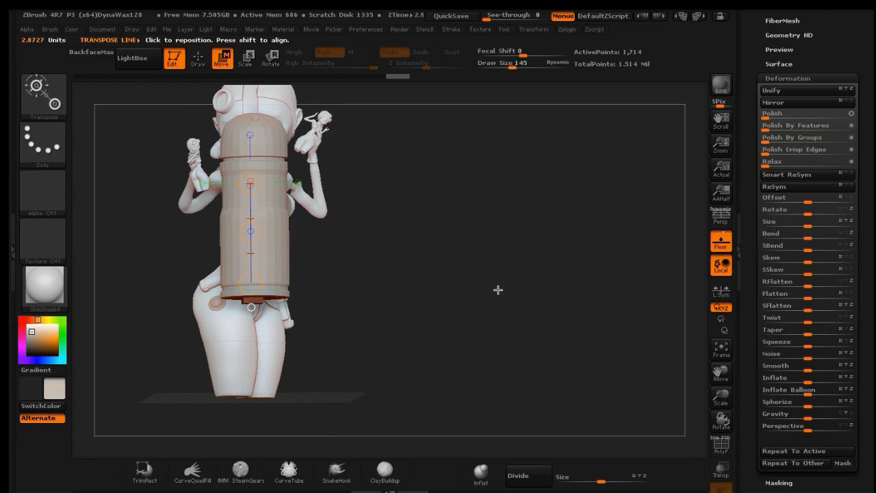
left_click_drag(497, 290, 497, 296, "shift")
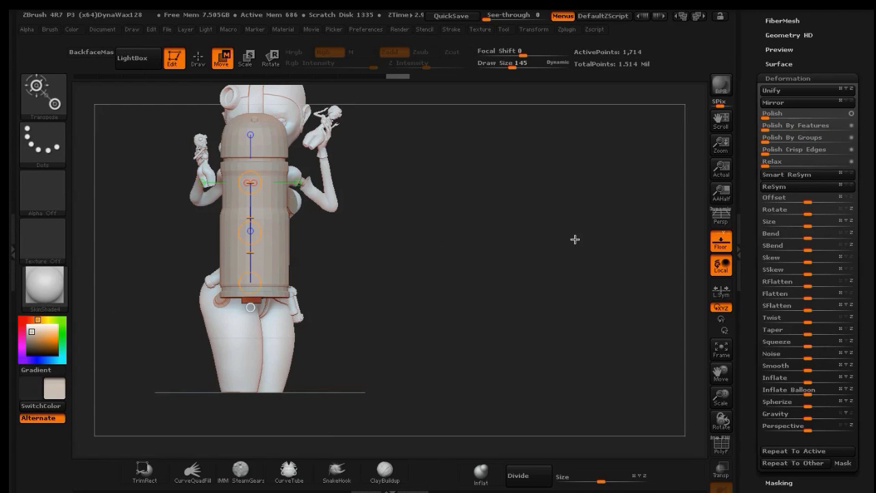
Separate the bullet-shaped part into its own subtool with Split Unmasked Points.
scroll(866, 248, "down", 5)
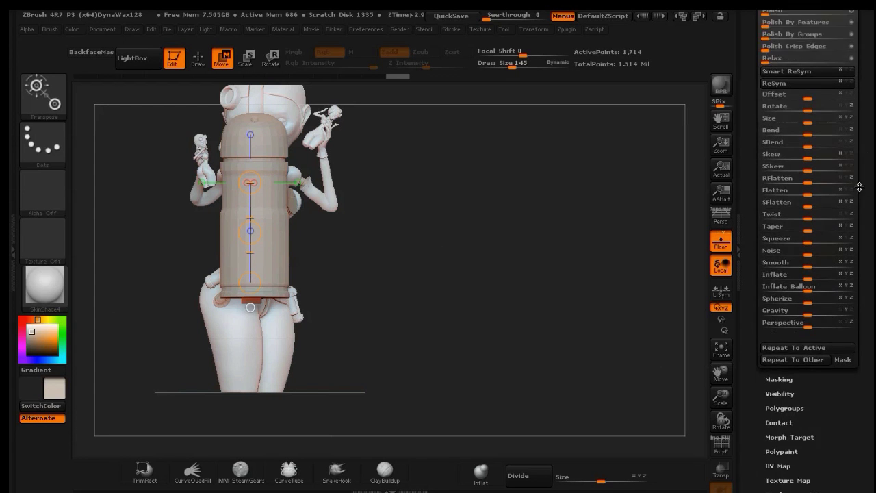
scroll(858, 169, "up", 10)
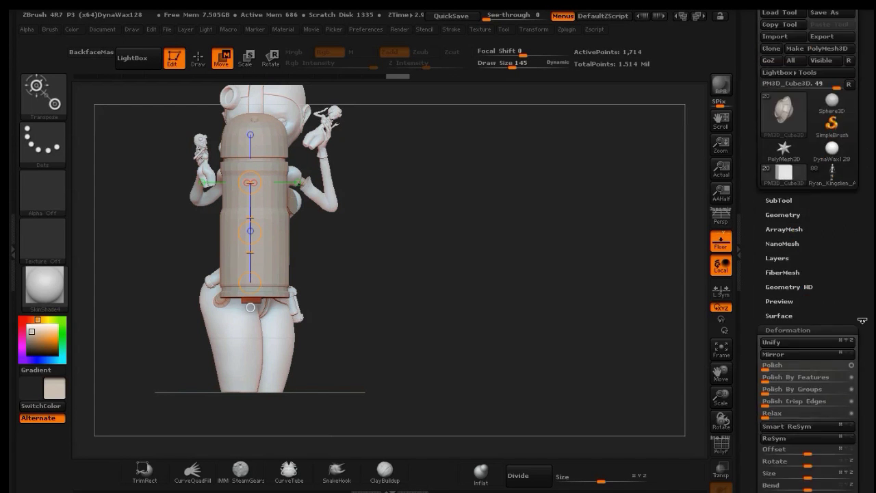
left_click(778, 236)
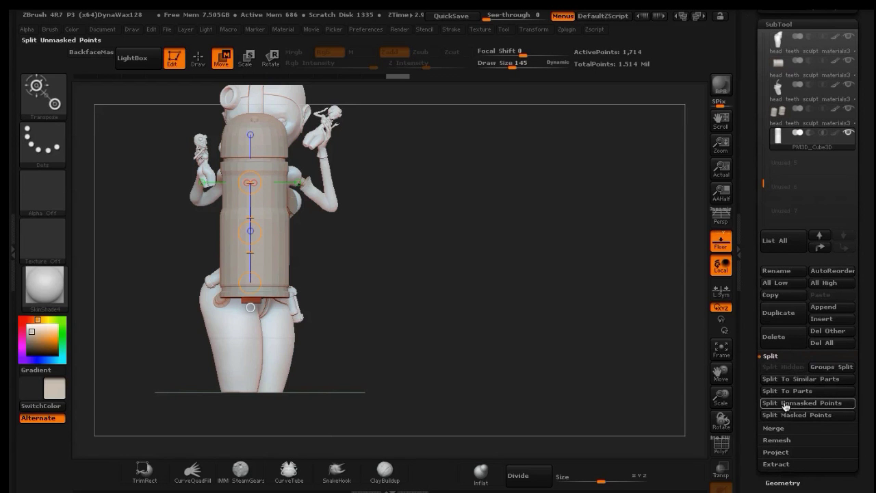
left_click(792, 404)
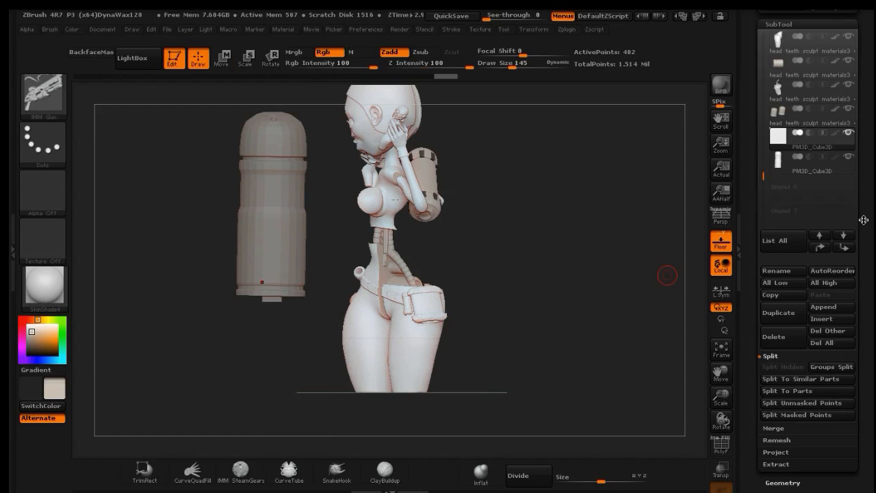
Try dividing the active cube subtool once and undo the subdivision.
left_click_drag(863, 220, 863, 163)
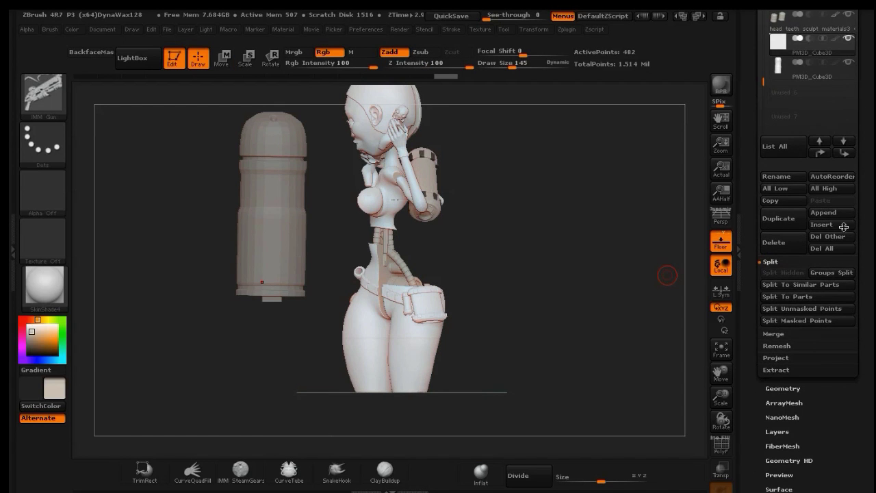
left_click(784, 388)
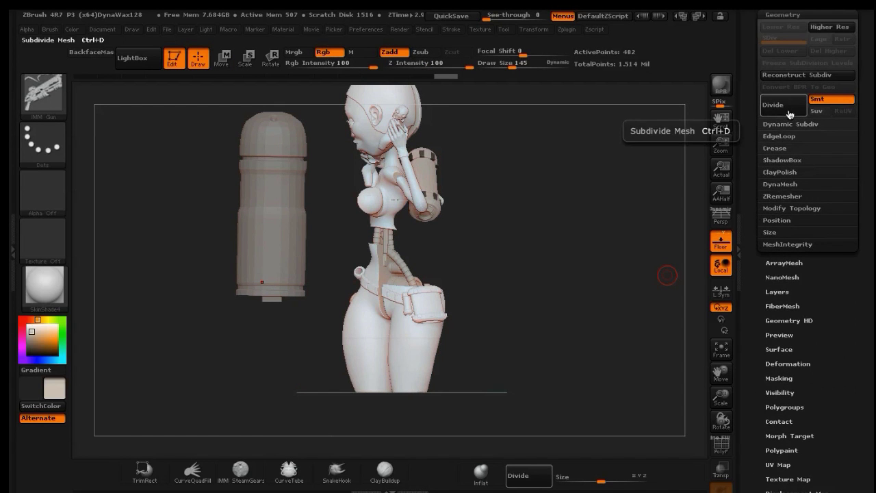
left_click(780, 106)
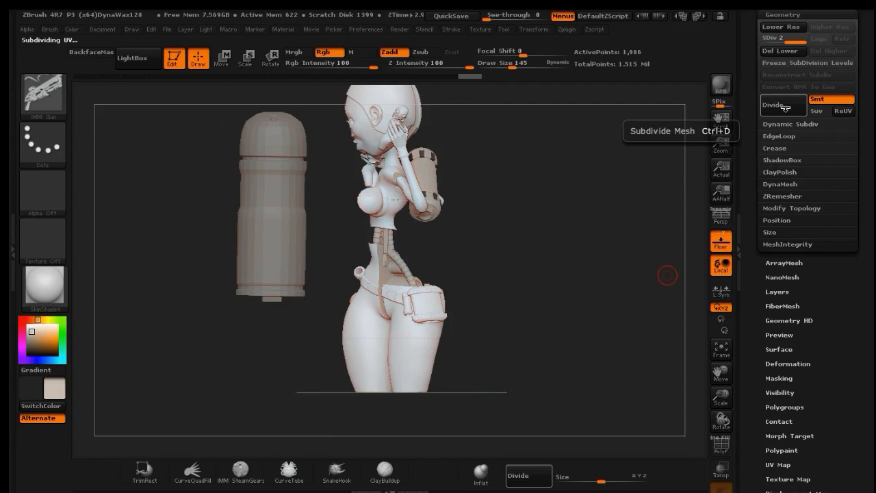
key("ctrl")
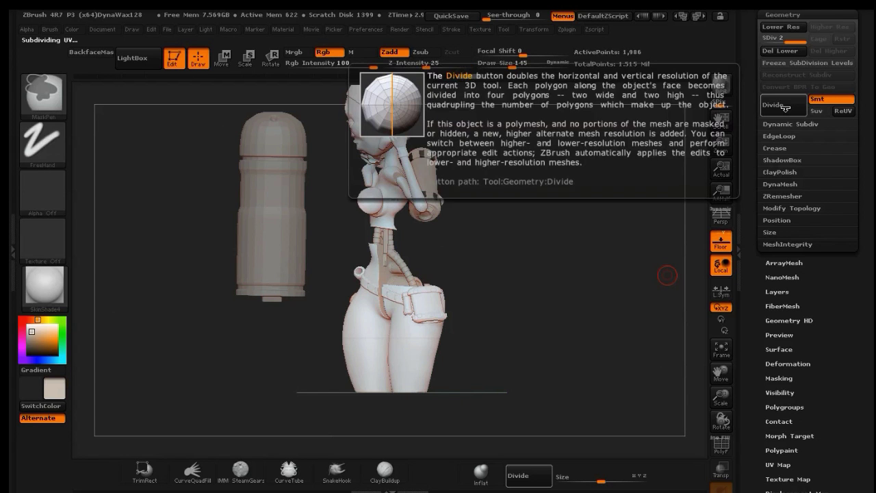
key("ctrl+z")
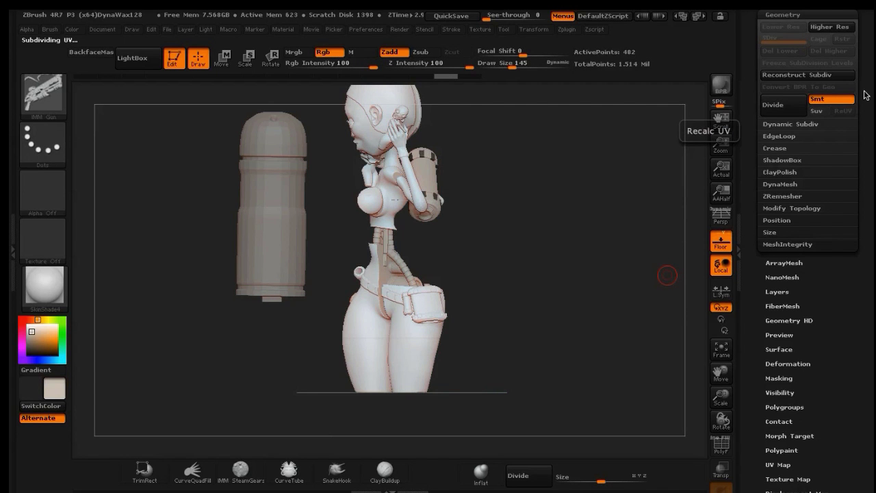
Make the bullet-shaped part the active subtool and divide its mesh up to subdivision level 4.
scroll(864, 93, "up", 5)
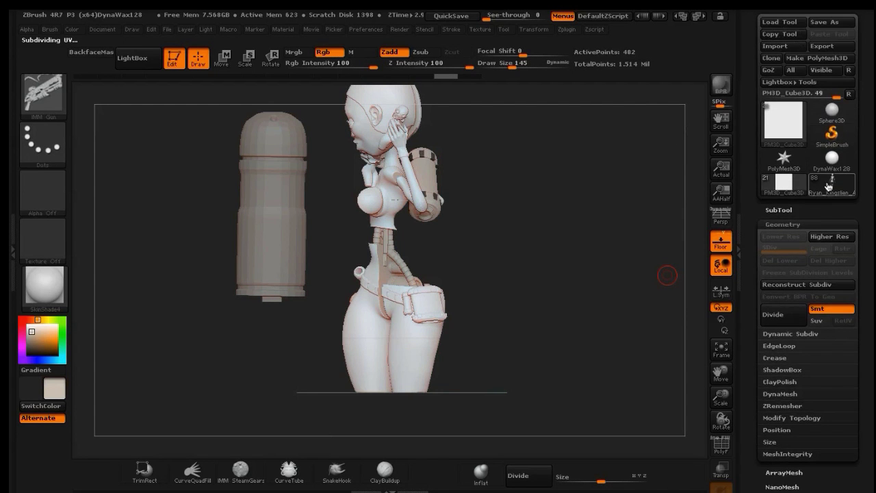
left_click(779, 209)
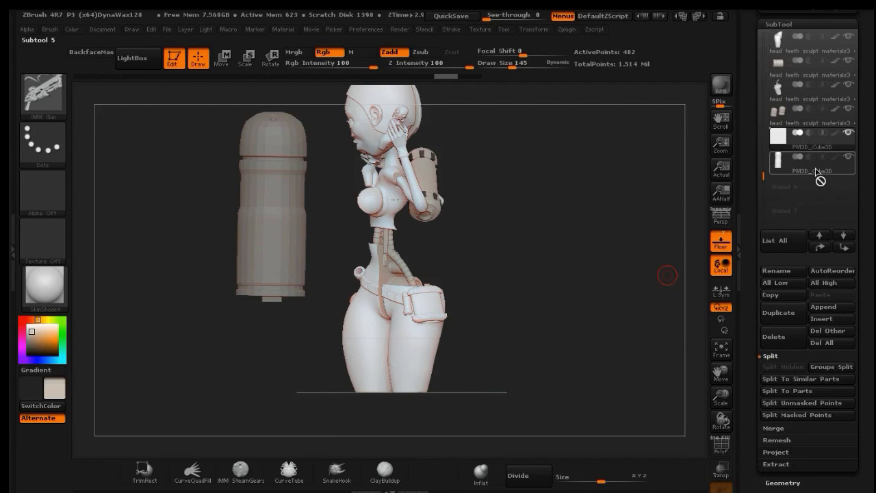
left_click(816, 170)
scroll(860, 217, "down", 5)
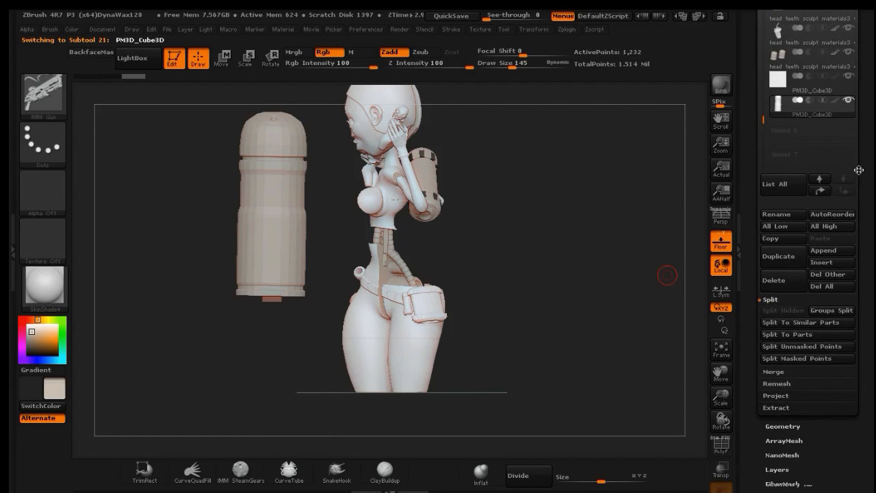
left_click(782, 226)
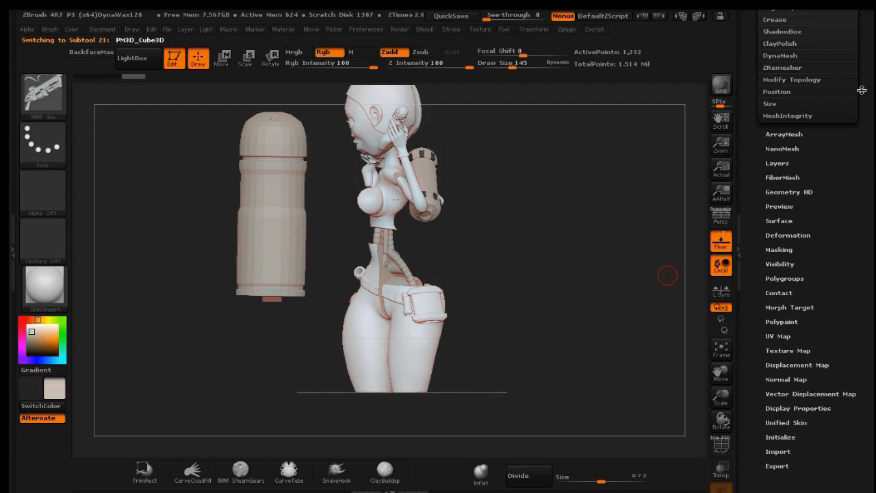
scroll(860, 95, "up", 3)
left_click(784, 156)
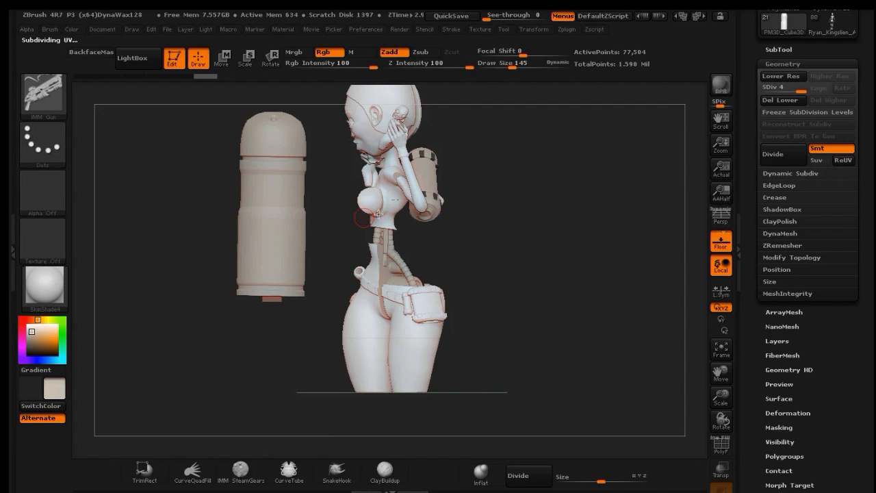
Choose the IMM_ModelKit brush and pick a fastener as its insert mesh.
left_click(42, 96)
left_click(402, 160)
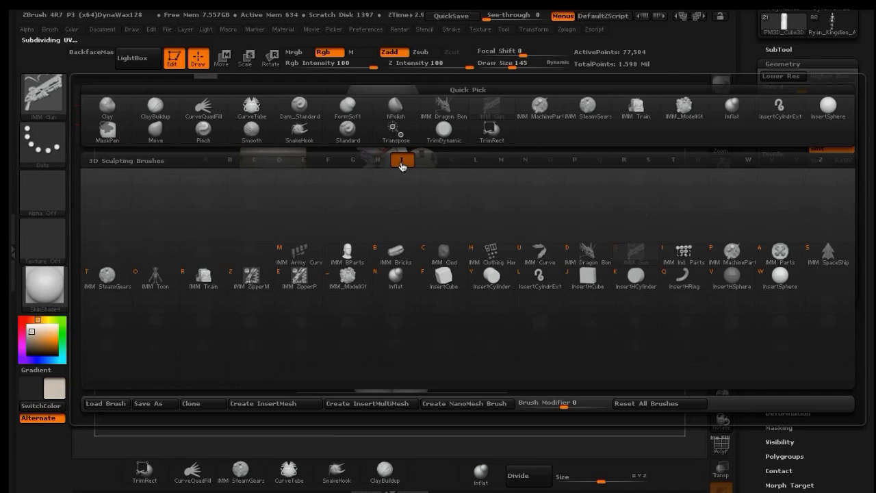
mouse_move(356, 279)
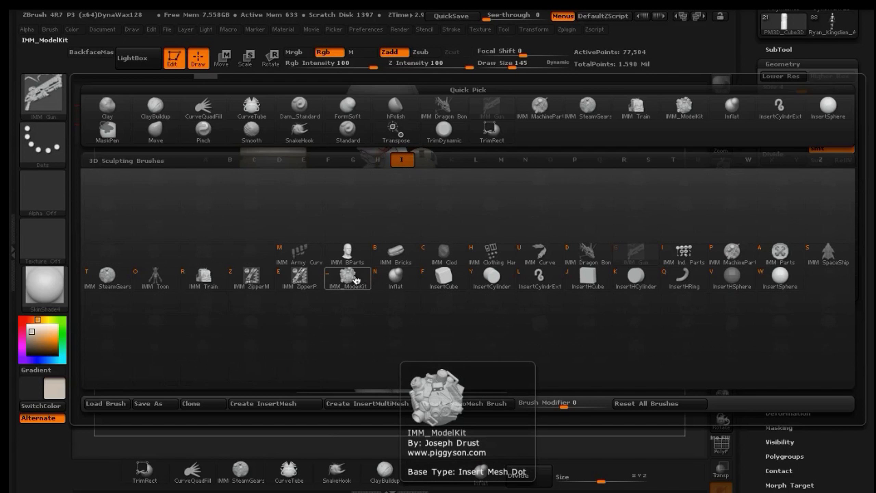
left_click(355, 278)
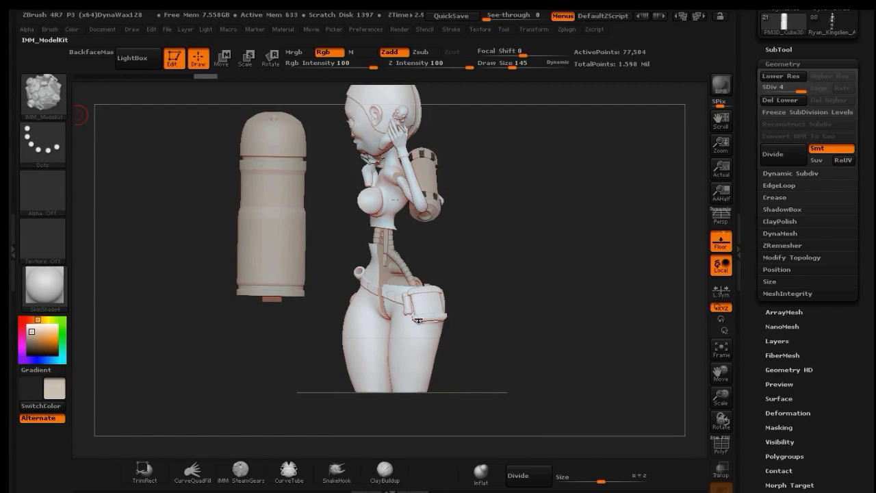
key("m")
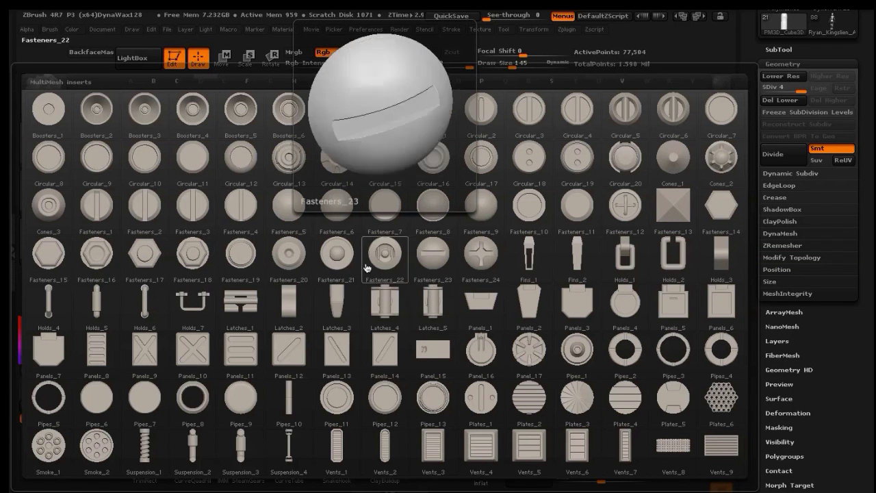
mouse_move(336, 259)
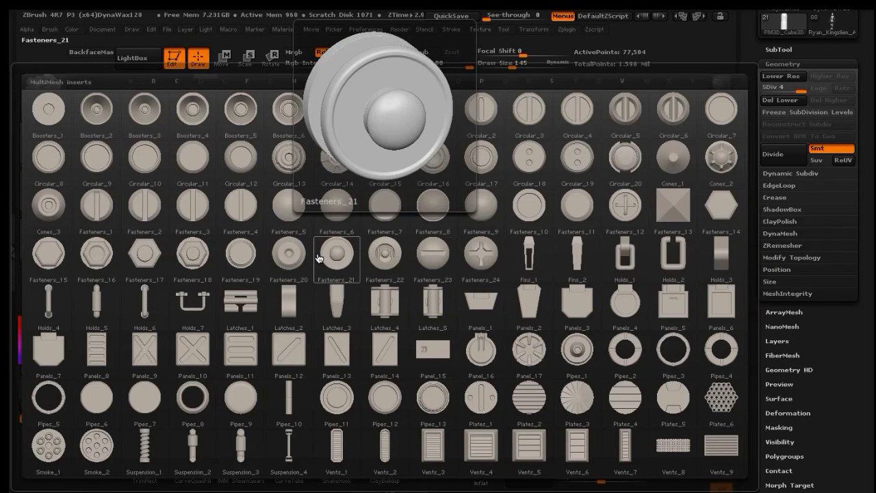
left_click(248, 259)
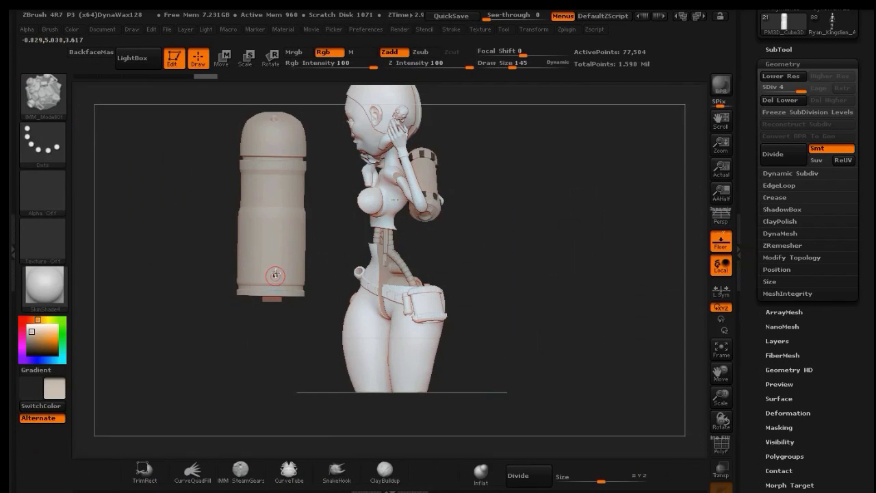
Delete the bullet part's lower subdivision levels and insert a fastener on its side near the base.
left_click(274, 271)
left_click(788, 102)
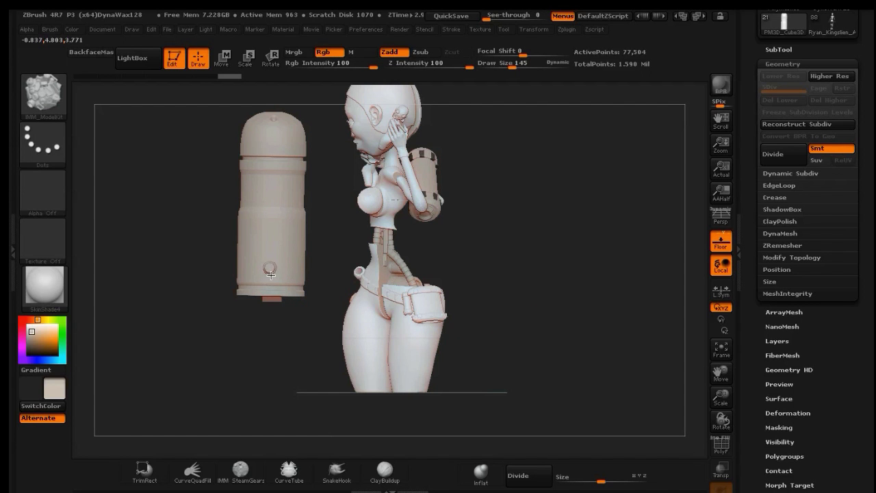
left_click(198, 254, "ctrl")
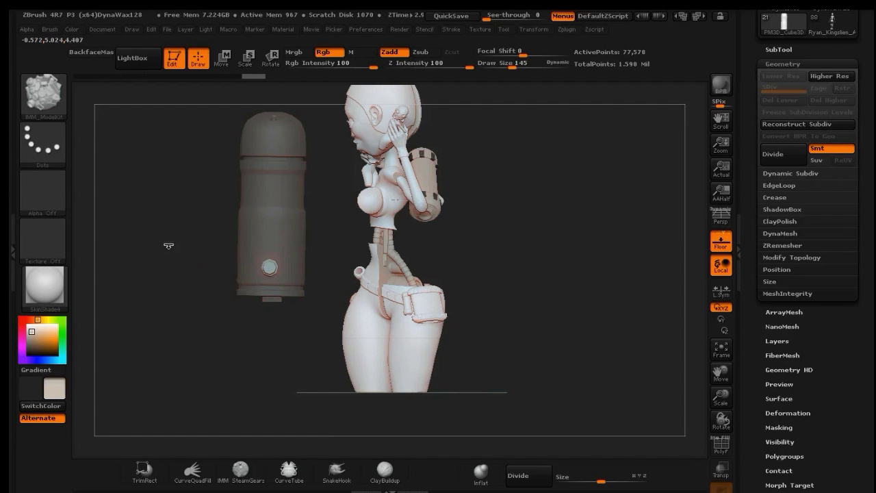
Insert further fasteners at the same height around the base of the bullet-shaped part.
left_click_drag(168, 246, 231, 278)
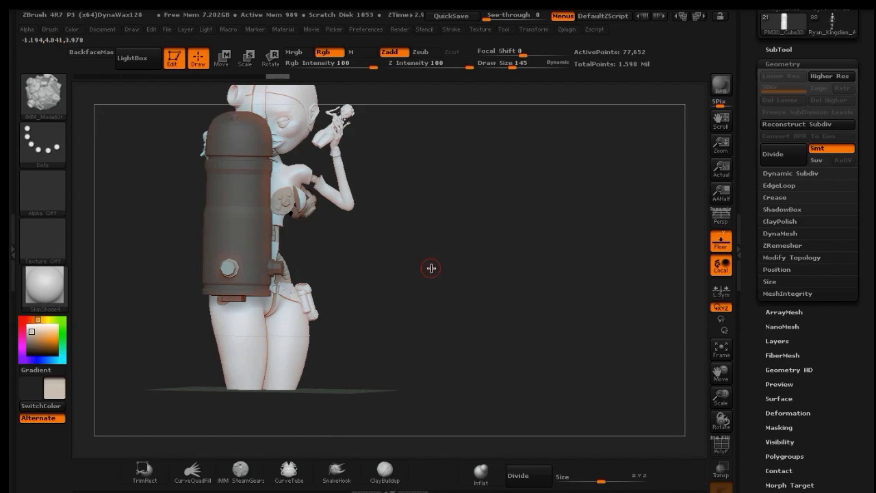
left_click_drag(431, 266, 284, 261)
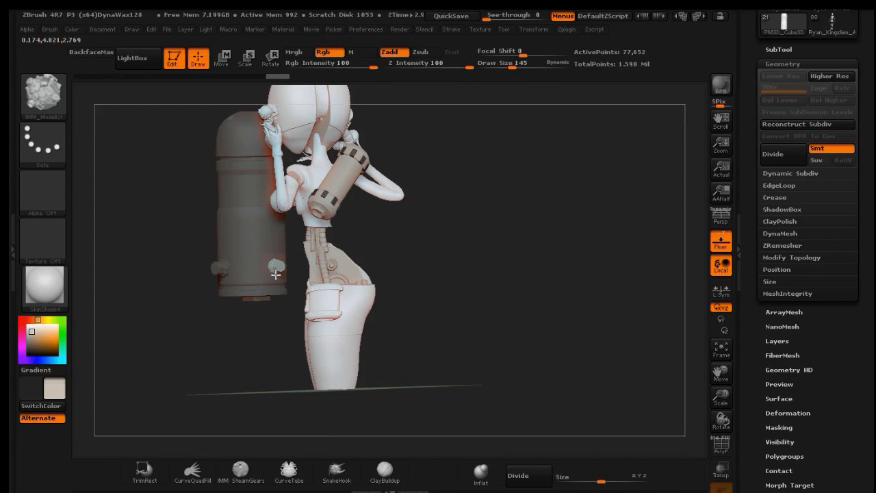
left_click_drag(396, 244, 539, 241)
left_click(472, 273)
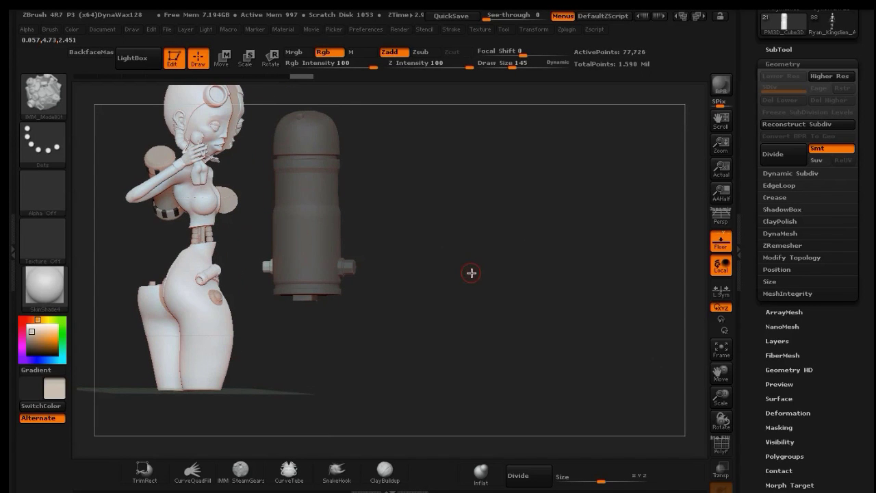
Insert one more fastener on the front of the bullet-shaped part near its base and clear the mask.
left_click(296, 278)
left_click(302, 263)
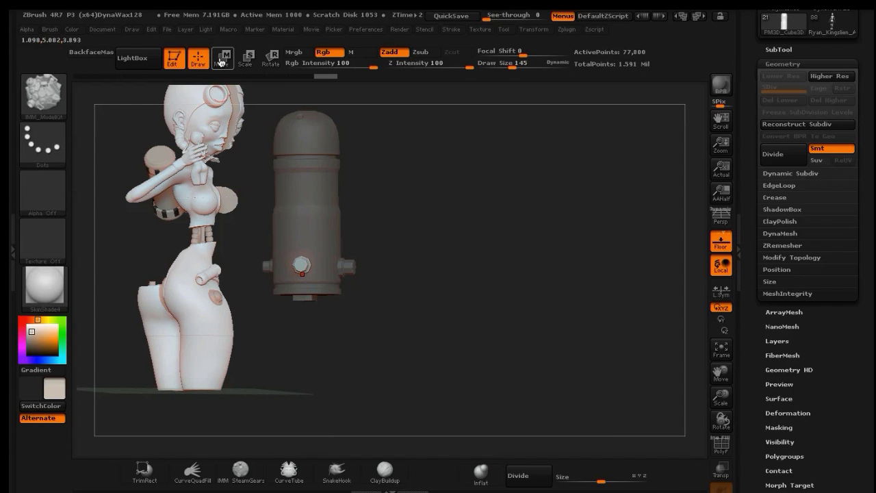
left_click(370, 180)
key("ctrl")
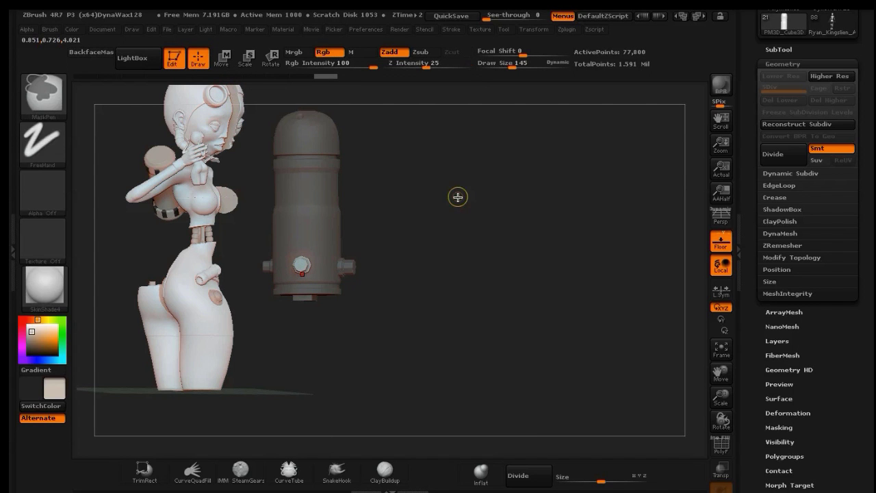
left_click_drag(458, 197, 465, 229, "ctrl")
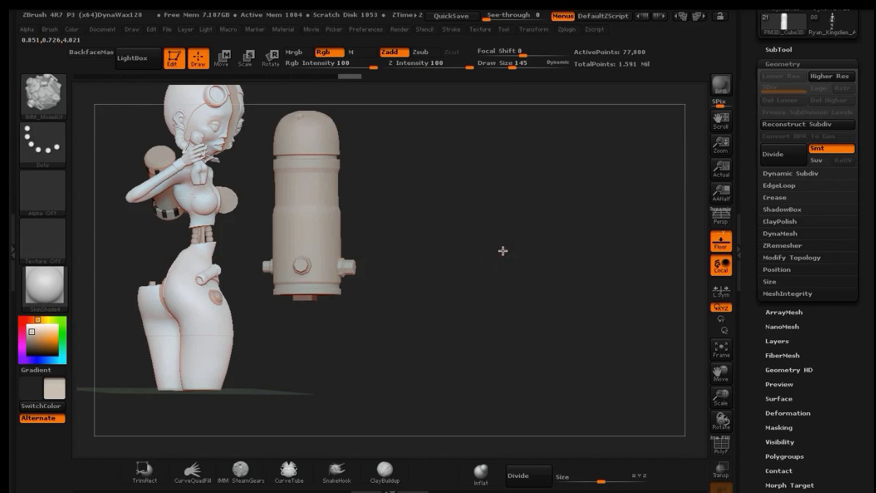
Duplicate the bullet-shaped subtool and hide the copy below the active one in the subtool list.
left_click_drag(483, 268, 438, 252)
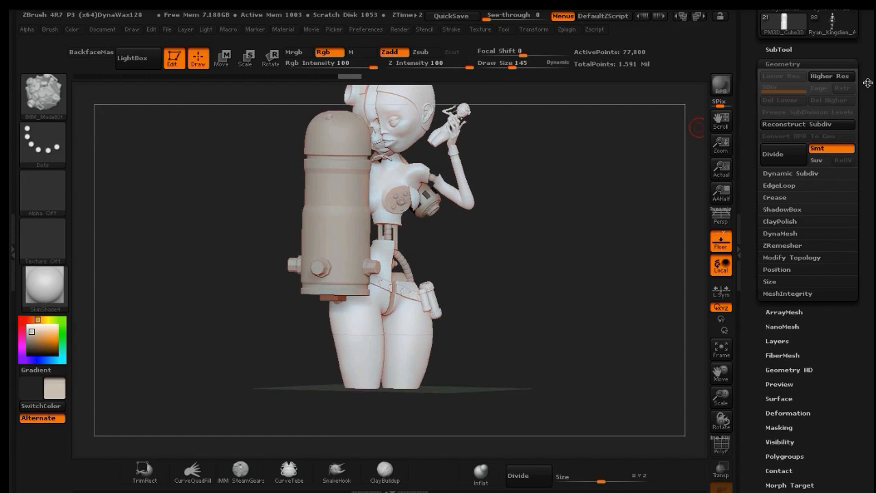
left_click_drag(865, 74, 857, 114)
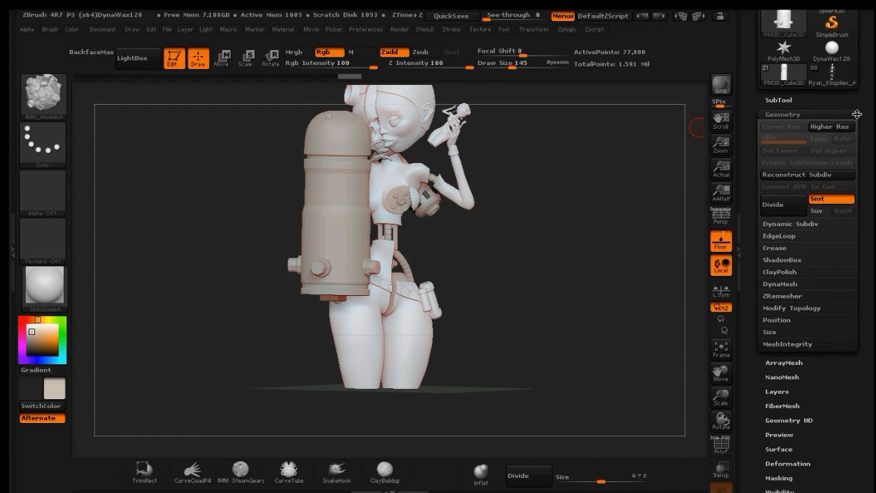
left_click(790, 101)
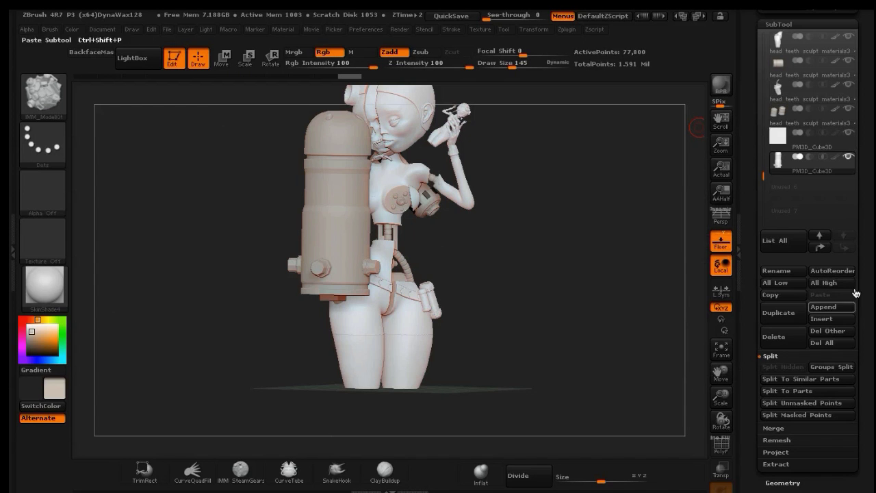
left_click(792, 313)
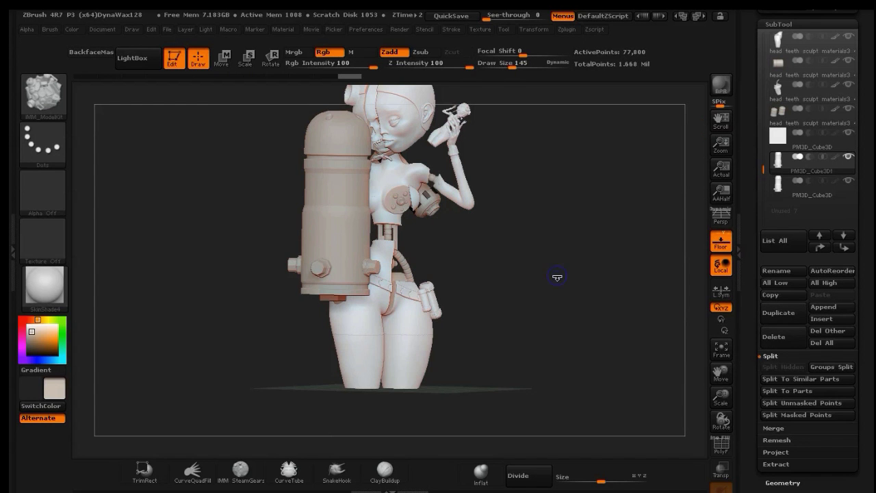
left_click_drag(557, 276, 557, 310, "shift")
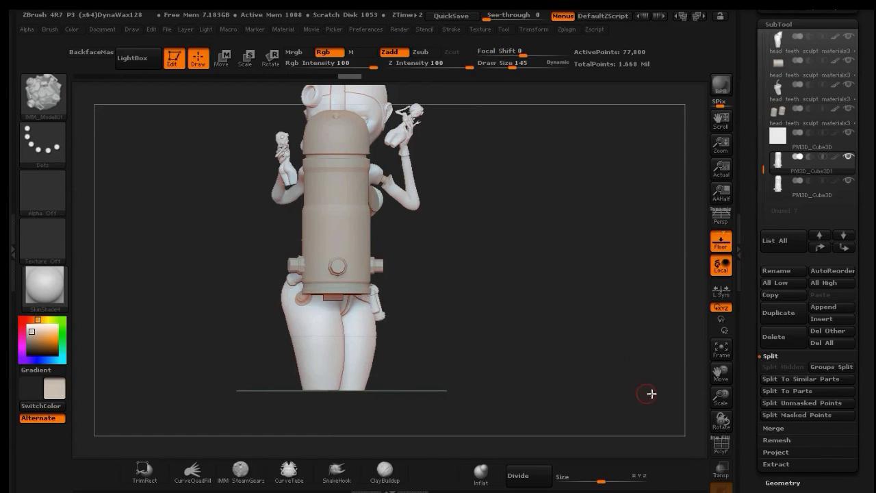
left_click_drag(723, 380, 723, 395)
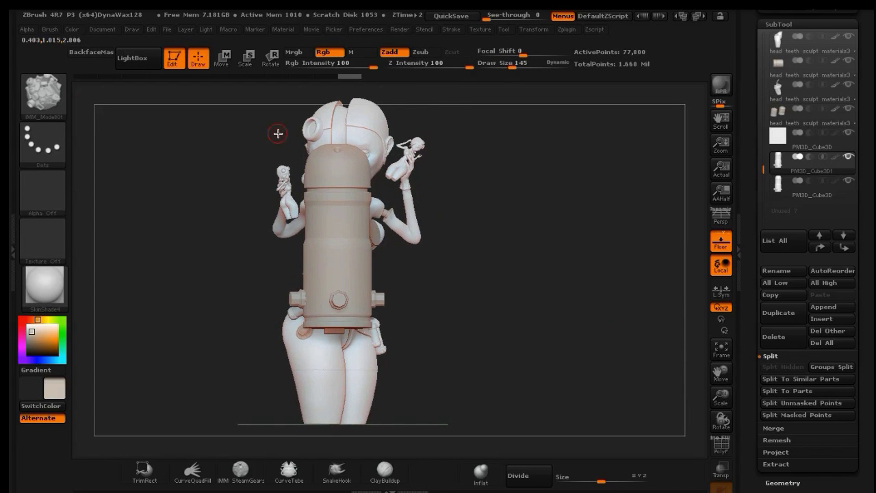
mouse_move(846, 184)
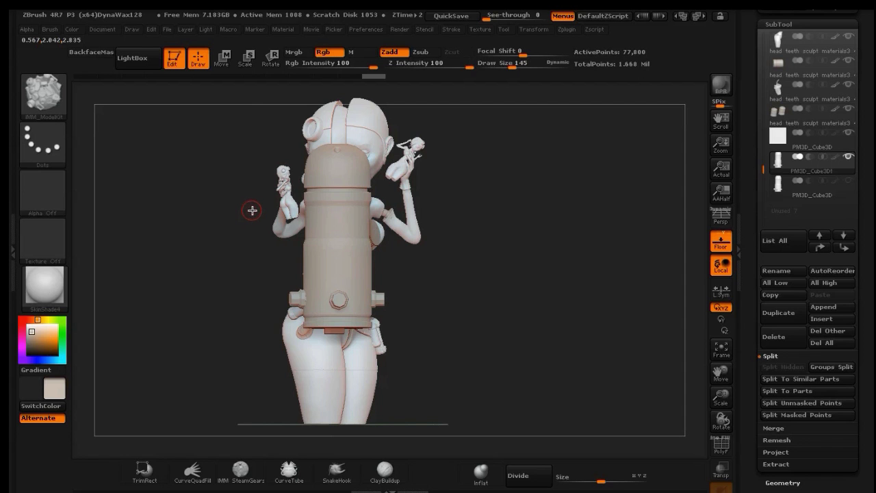
Trim away the middle section of the bullet-shaped part, leaving only its domed cap and its base with fasteners.
mouse_move(251, 211)
left_mouse_down("ctrl+shift")
mouse_move(342, 243)
mouse_move(420, 287)
left_mouse_up("ctrl+shift")
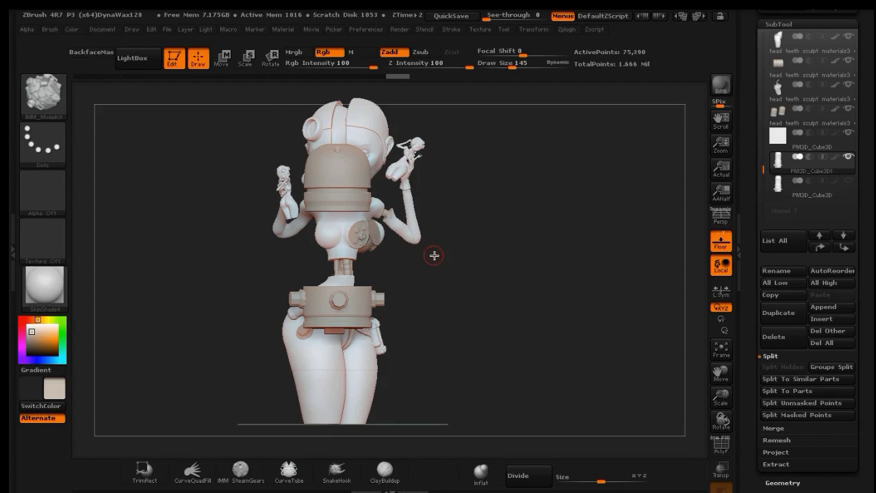
mouse_move(434, 256)
left_mouse_down("ctrl+shift")
mouse_move(313, 251)
mouse_move(273, 206)
left_mouse_up("ctrl+shift")
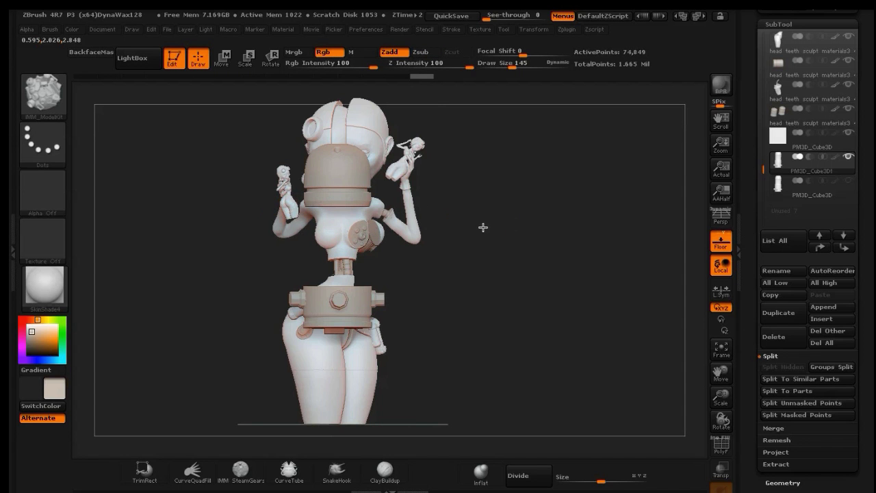
Choose the CurveTube brush and draw an S-shaped tube rising from the base section into the gap.
left_click_drag(483, 227, 450, 230)
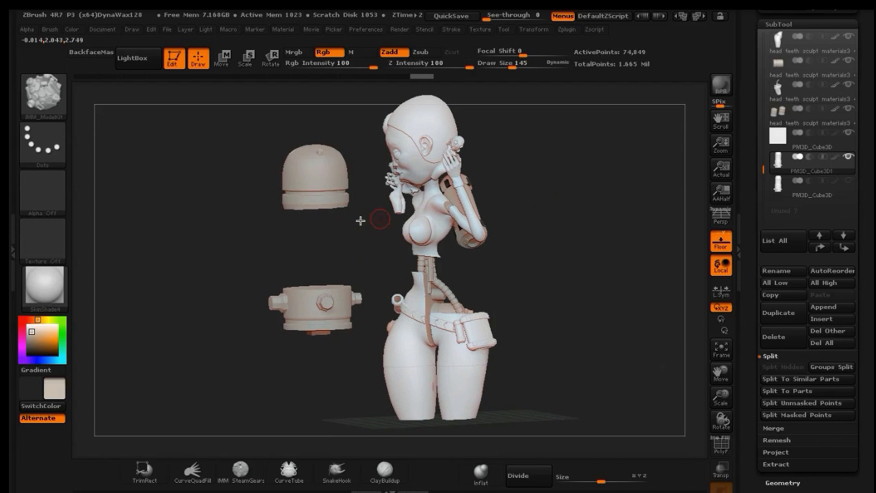
left_click(43, 93)
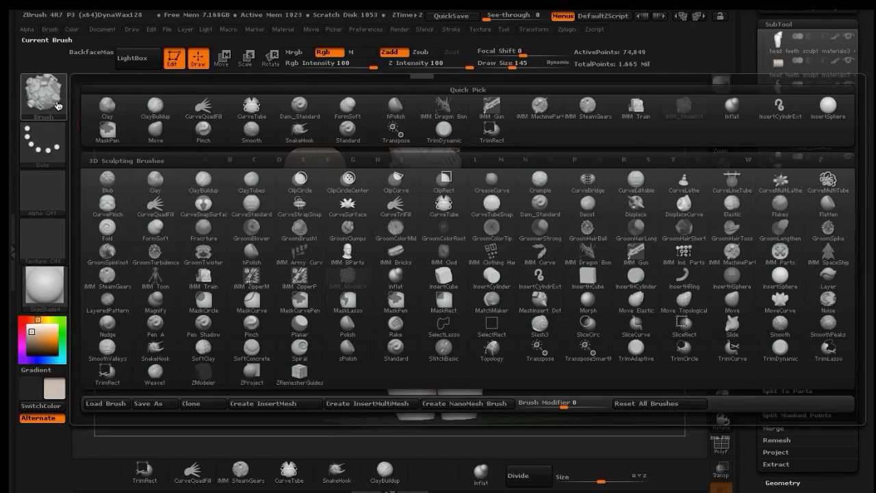
left_click(443, 205)
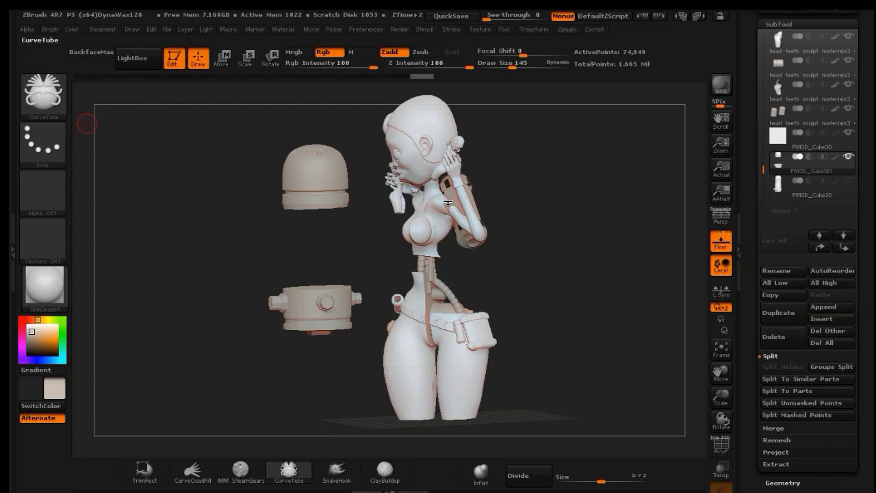
mouse_move(309, 248)
left_mouse_down()
mouse_move(314, 274)
mouse_move(335, 257)
mouse_move(305, 245)
left_mouse_up()
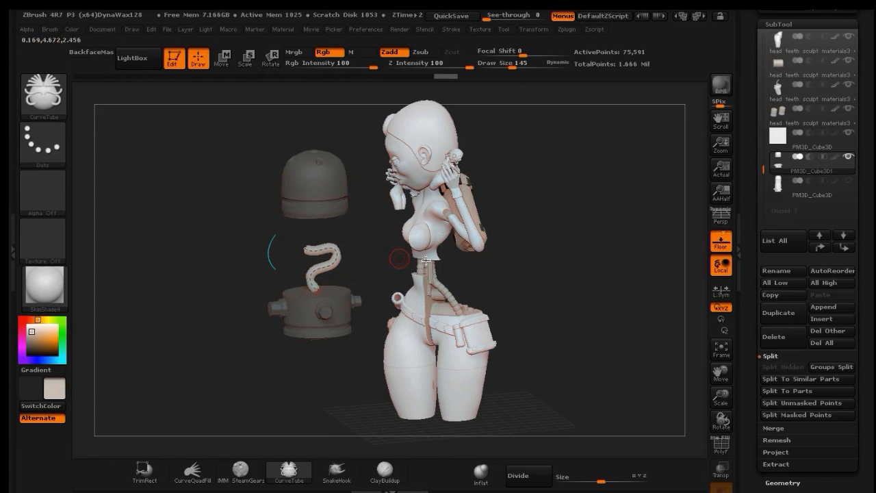
left_click(326, 173)
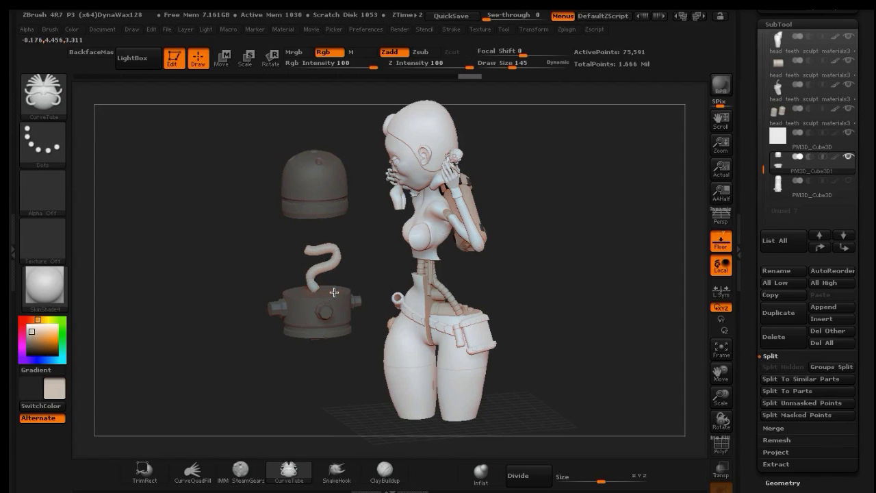
Draw three more looping tubes between the base and the cap, tangled around the first, and clear the mask.
mouse_move(334, 292)
left_mouse_down()
mouse_move(301, 274)
mouse_move(327, 252)
mouse_move(324, 239)
mouse_move(299, 231)
left_mouse_up()
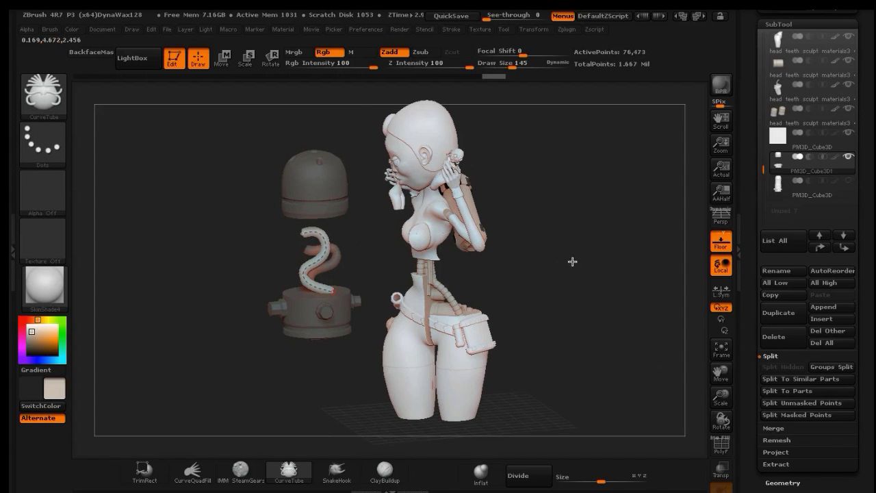
left_click_drag(572, 262, 595, 279)
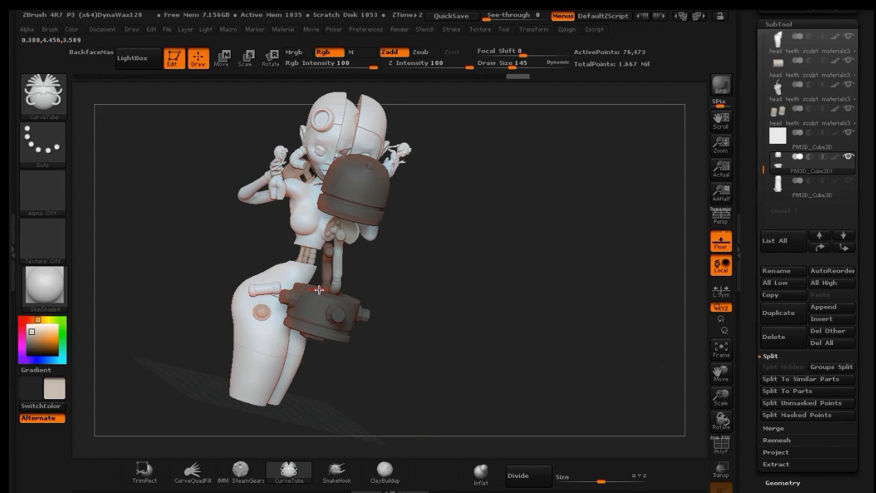
mouse_move(319, 277)
left_mouse_down()
mouse_move(357, 247)
mouse_move(349, 248)
mouse_move(356, 280)
mouse_move(330, 260)
mouse_move(327, 241)
mouse_move(328, 264)
left_mouse_up()
left_click_drag(475, 225, 399, 209)
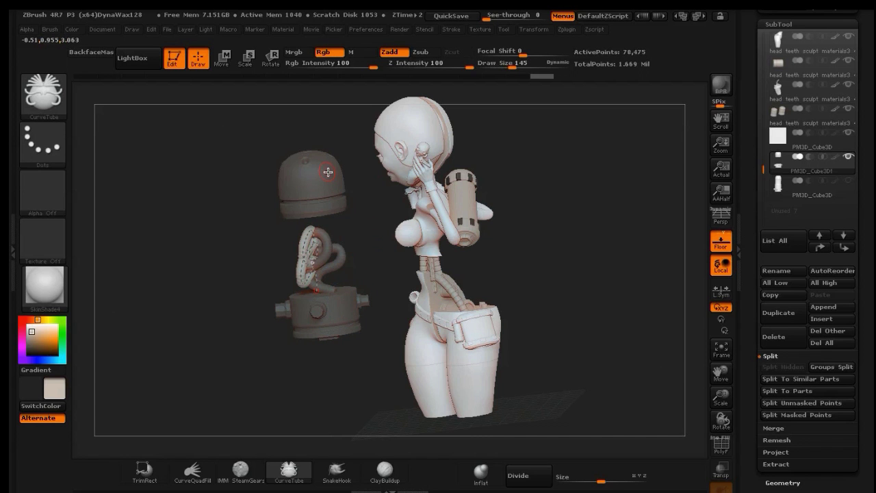
left_click(339, 272)
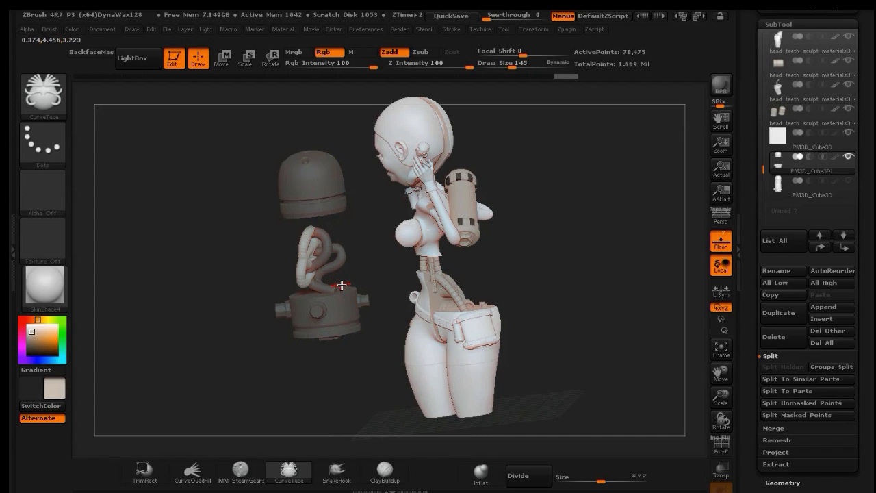
mouse_move(342, 285)
left_mouse_down()
mouse_move(314, 234)
mouse_move(317, 277)
mouse_move(342, 256)
mouse_move(299, 246)
mouse_move(299, 272)
left_mouse_up()
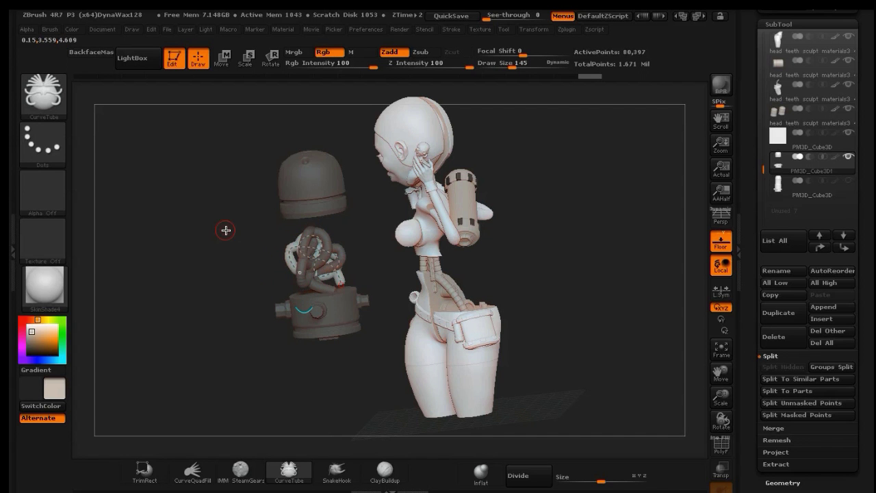
mouse_move(227, 229)
left_mouse_down()
mouse_move(255, 213)
mouse_move(301, 214)
mouse_move(271, 227)
mouse_move(234, 219)
left_mouse_up()
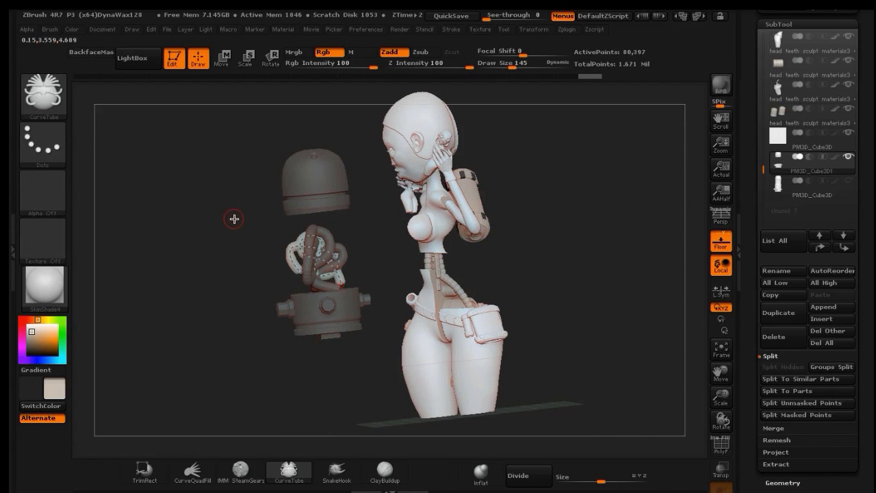
left_click(310, 163)
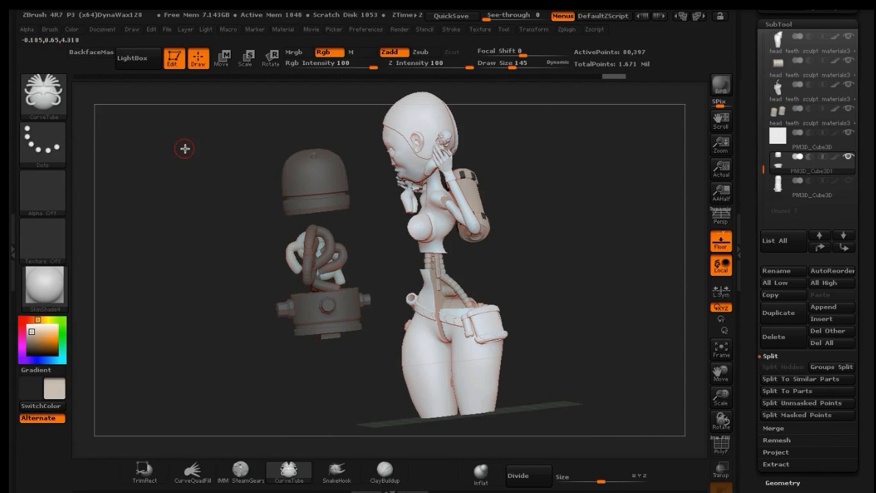
key("ctrl")
left_click(198, 185, "ctrl")
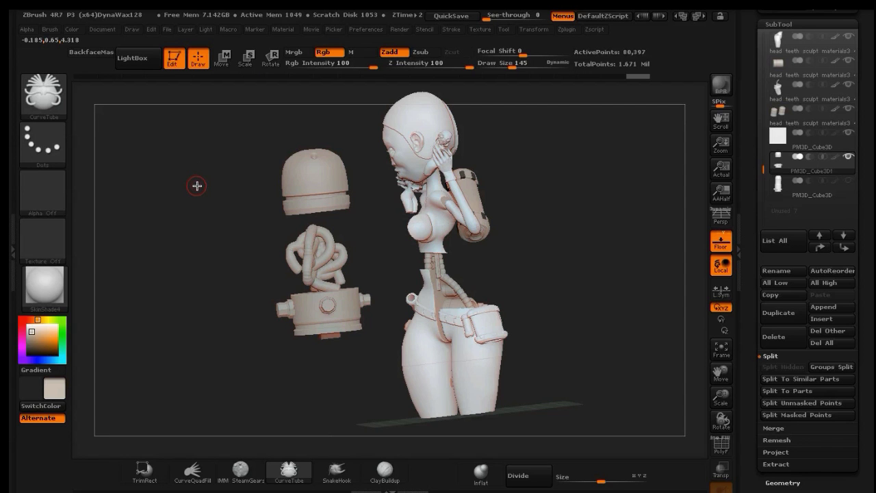
Mask all the tubes between the cap and the base with a rectangular mask, leaving both end sections unmasked.
mouse_move(197, 185)
left_mouse_down()
mouse_move(198, 200)
mouse_move(207, 188)
left_mouse_up()
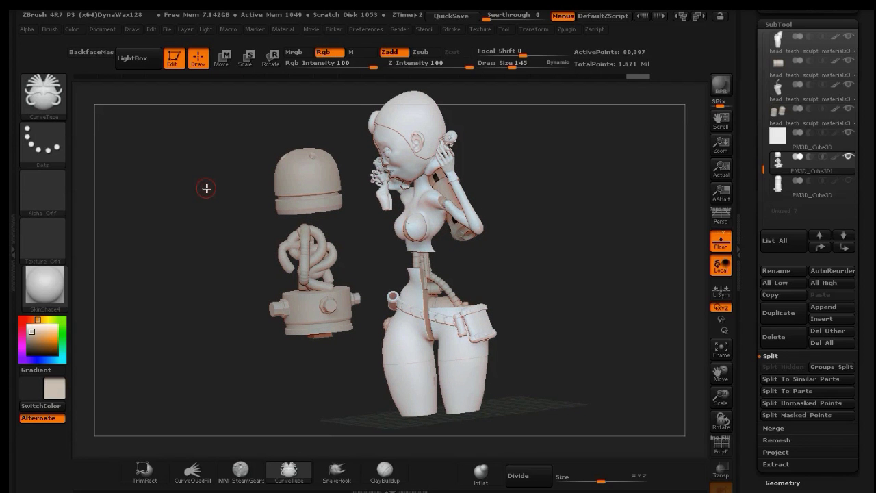
key("shift")
key("shift")
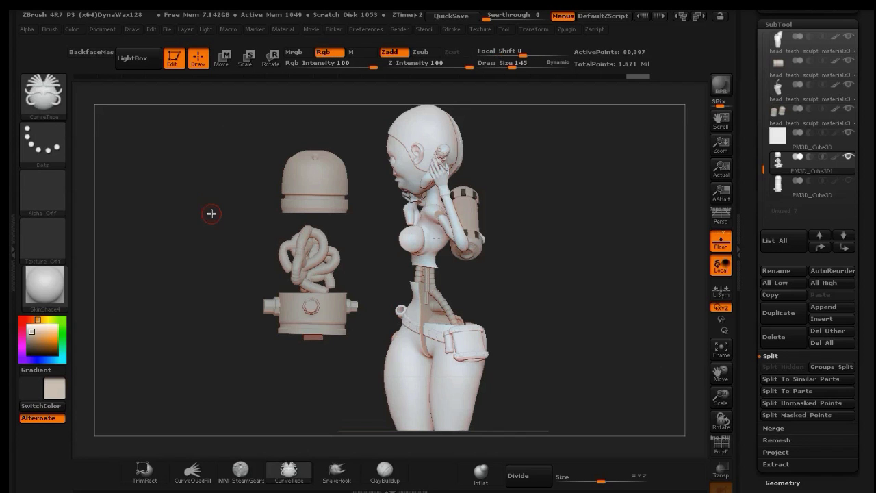
key("ctrl")
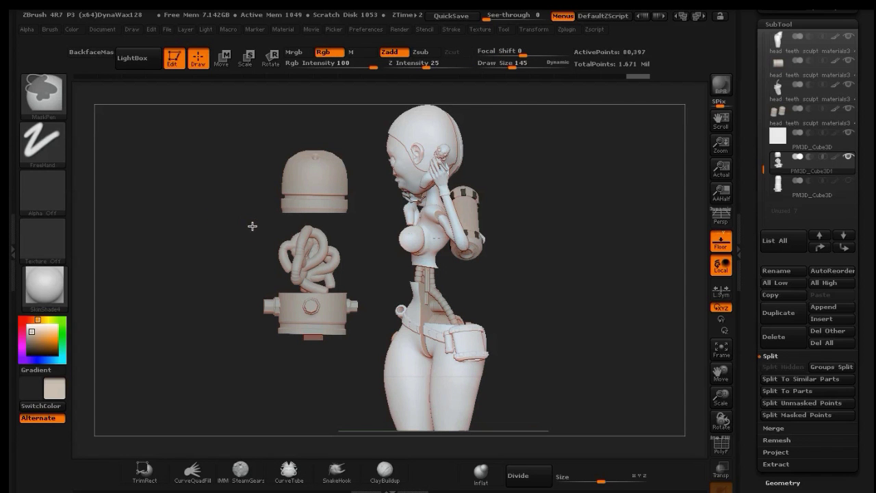
left_click_drag(252, 227, 316, 249, "ctrl")
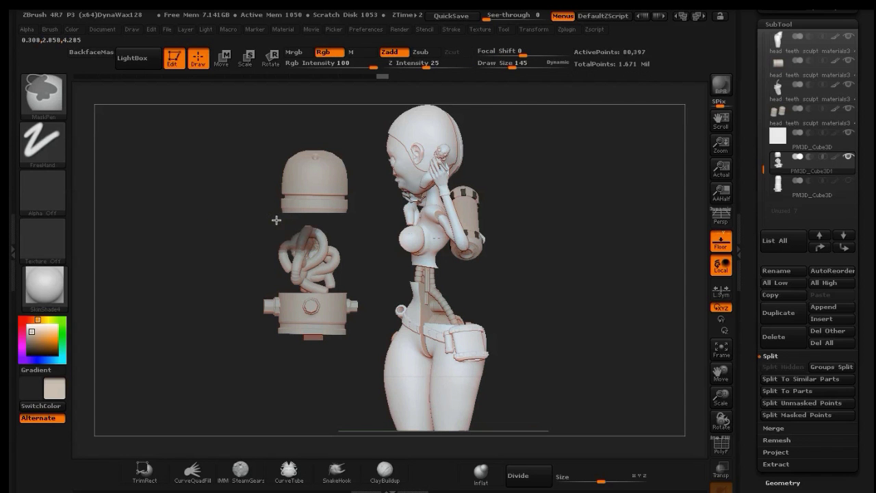
left_click_drag(276, 221, 358, 291, "ctrl")
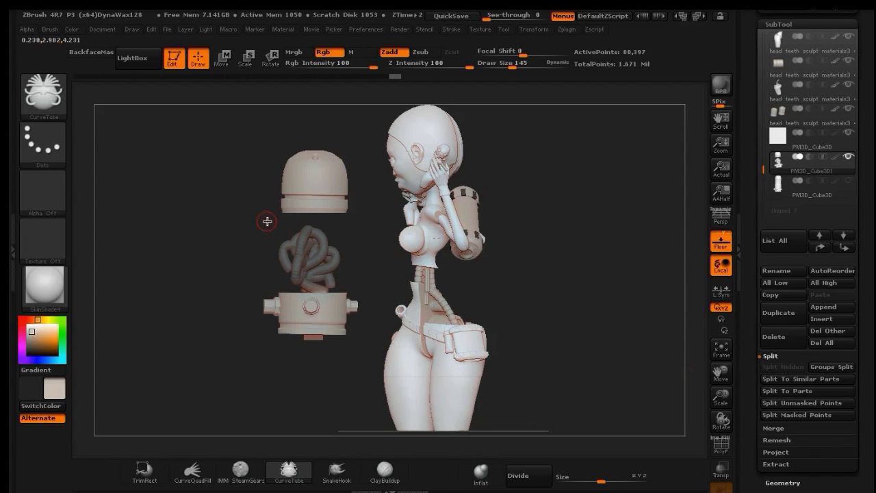
key("ctrl")
mouse_move(266, 220)
left_mouse_down("ctrl")
mouse_move(344, 258)
mouse_move(363, 294)
left_mouse_up("ctrl")
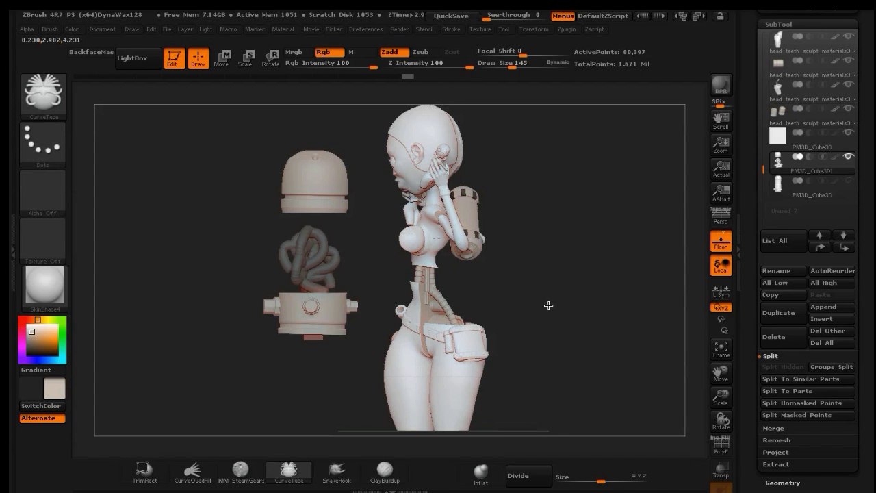
Split the masked tubes into their own subtool and make that subtool active.
left_click_drag(548, 306, 550, 309)
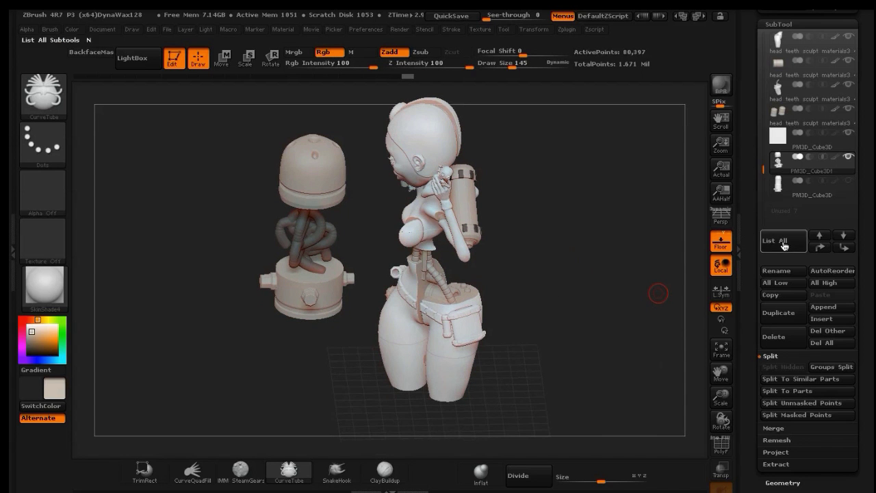
left_click(797, 415)
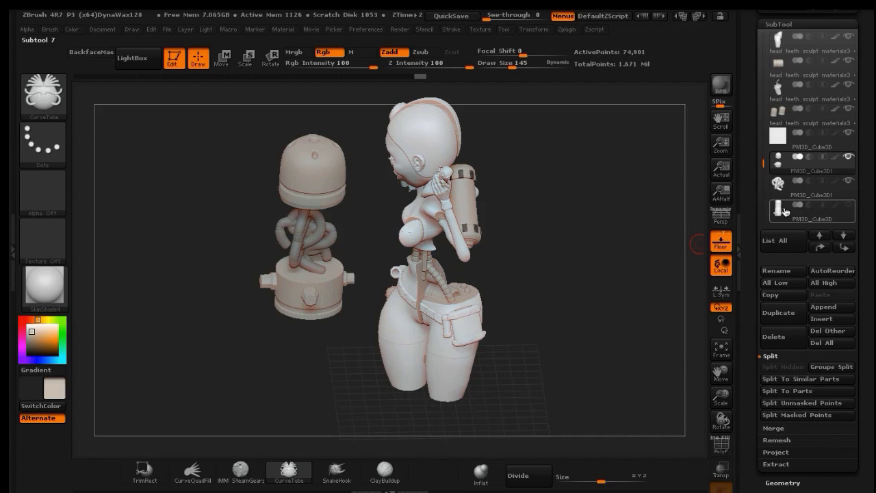
left_click(779, 183)
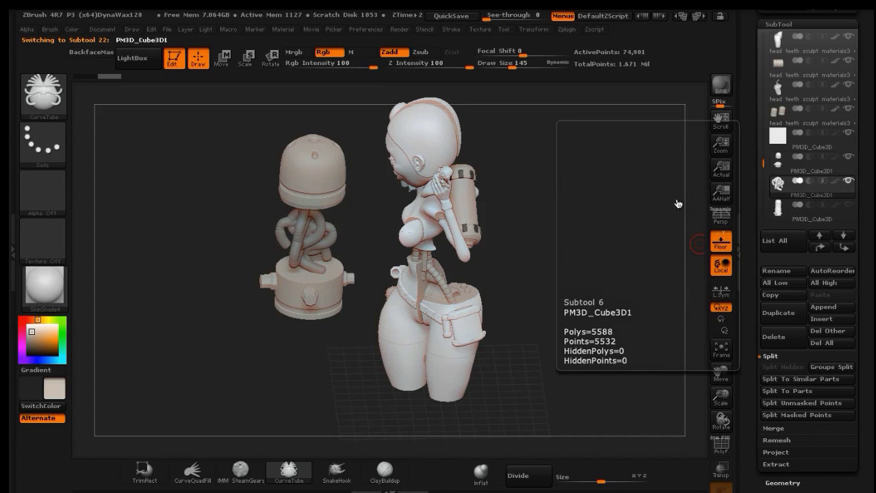
mouse_move(632, 196)
left_mouse_down()
mouse_move(635, 156)
mouse_move(635, 180)
left_mouse_up()
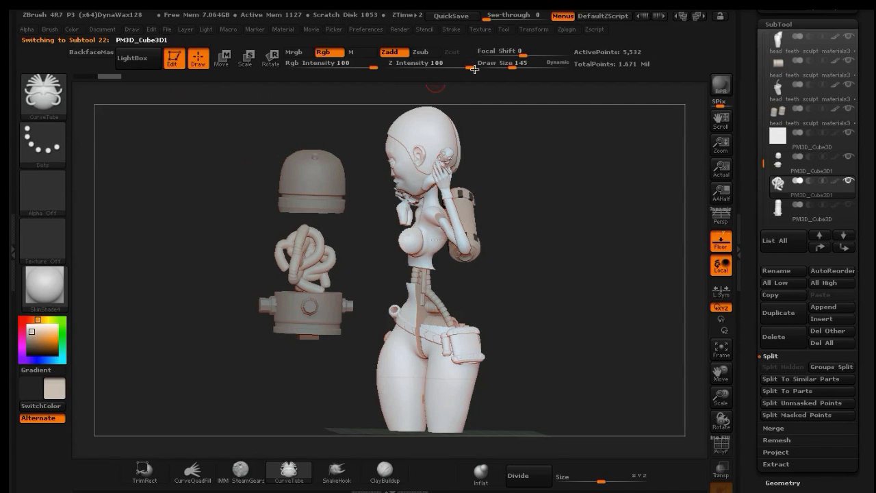
Set the draw size to 37, try a thin curved tube from the tangle up to the cap, and undo it.
left_click_drag(515, 66, 496, 68)
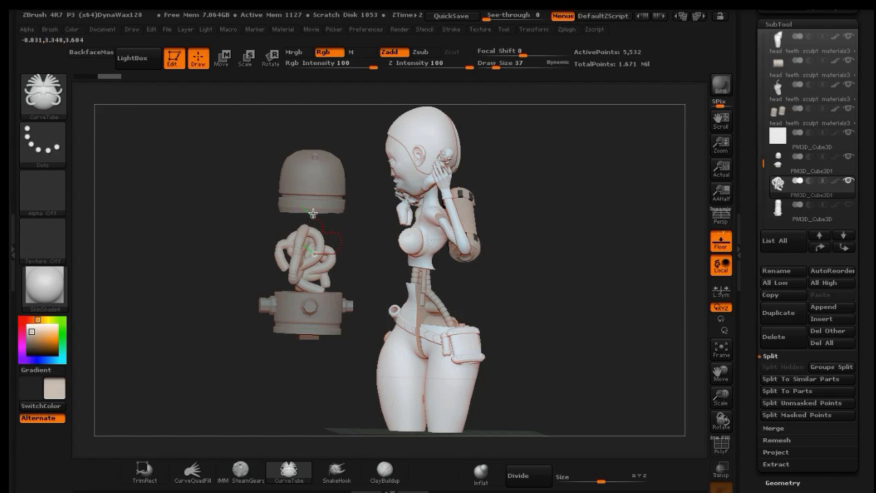
left_click_drag(312, 207, 312, 208)
mouse_move(231, 171)
left_mouse_down()
mouse_move(198, 176)
mouse_move(238, 176)
left_mouse_up()
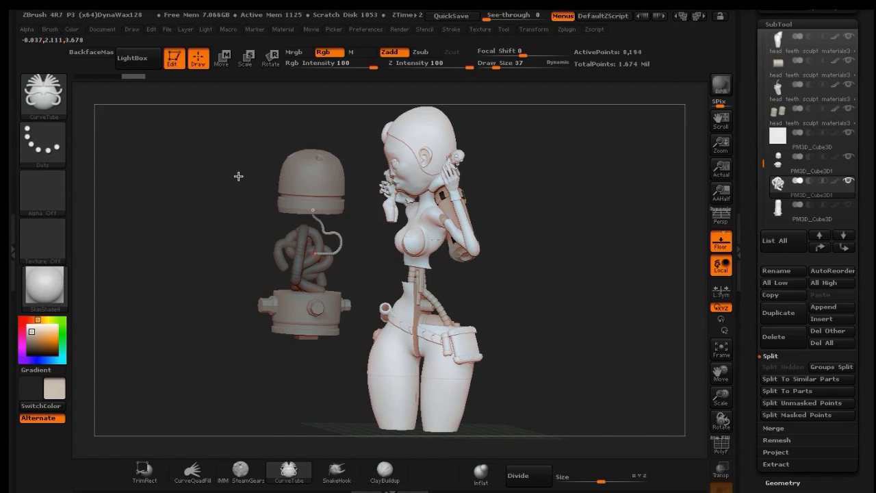
left_click(847, 207)
left_click(847, 206)
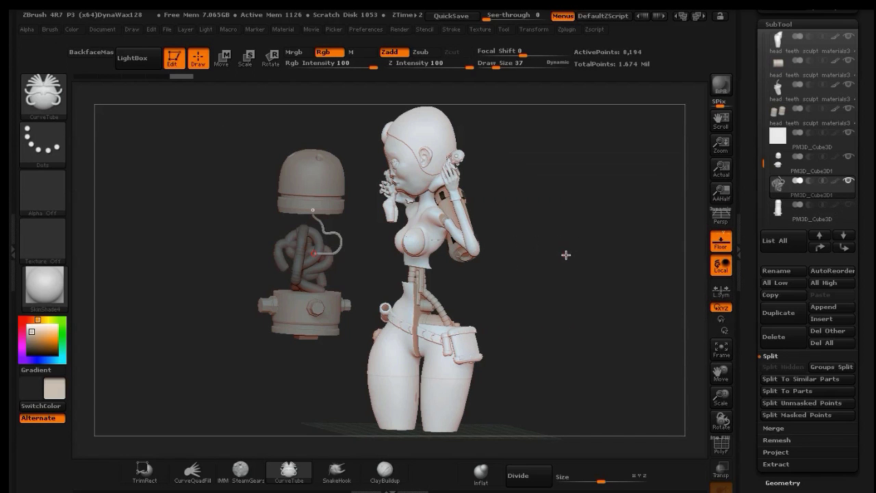
key("shift")
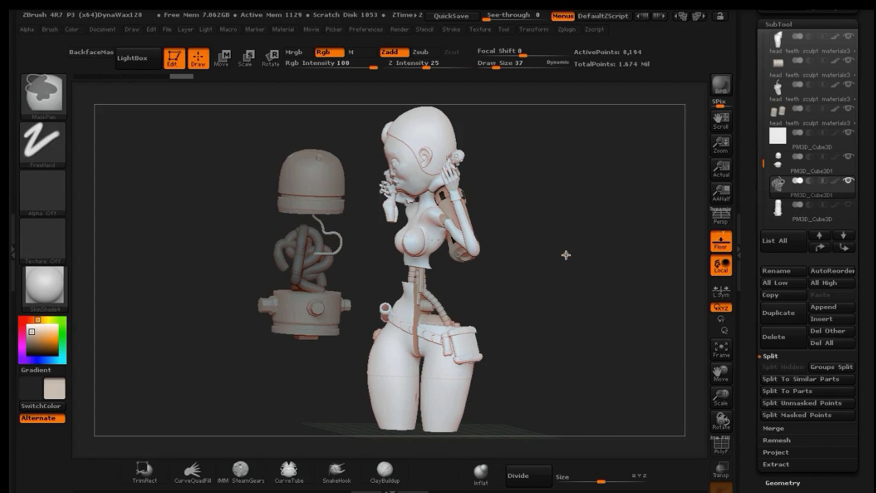
key("ctrl+z")
key("shift")
key("ctrl+z")
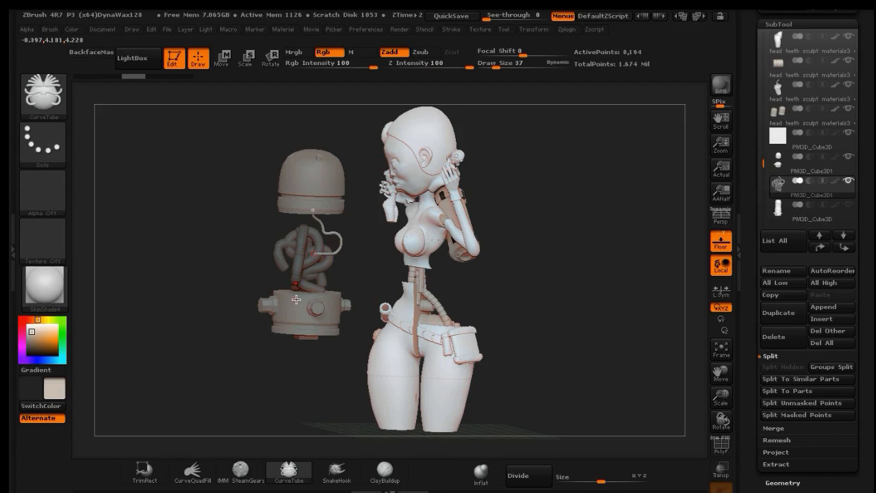
key("shift")
key("ctrl+z")
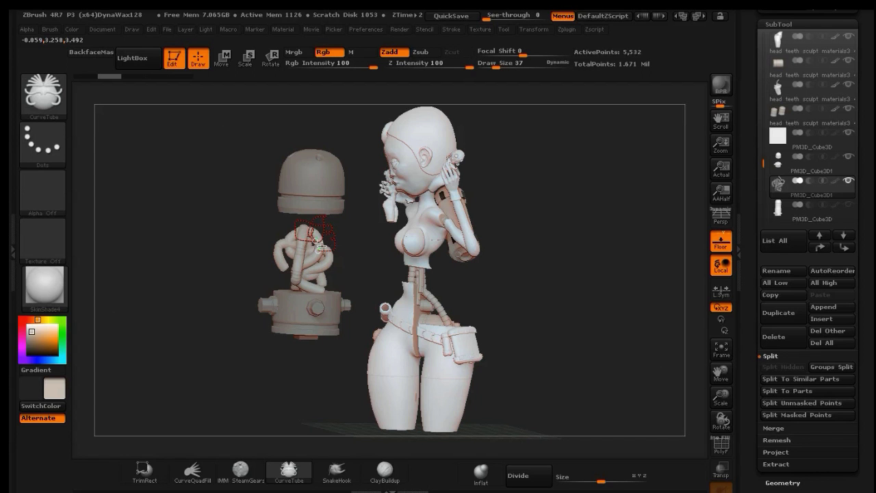
Draw two short thin CurveTube tubes from the tangle up towards the cap, discarding the looping trial stroke.
left_click(322, 245)
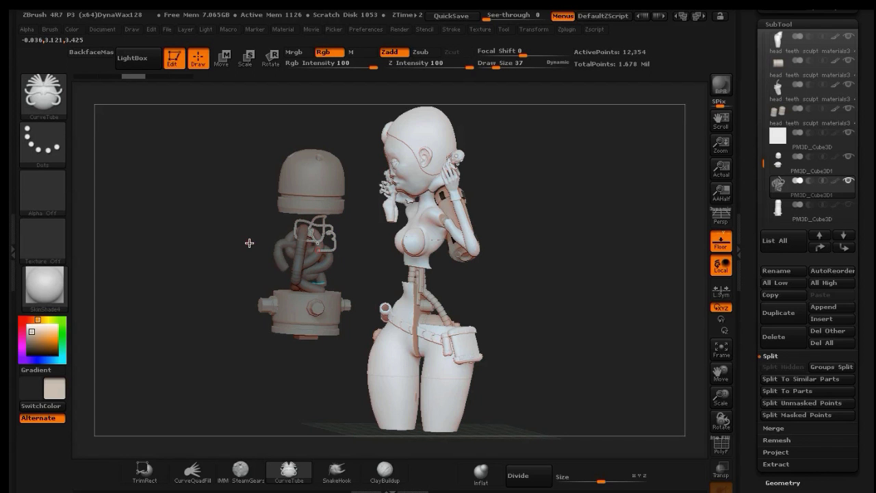
key("ctrl+z")
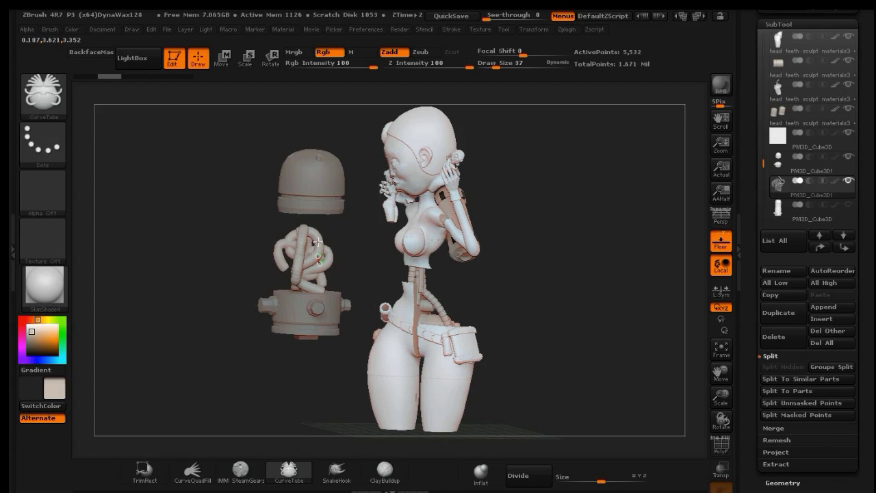
left_click_drag(318, 242, 324, 219)
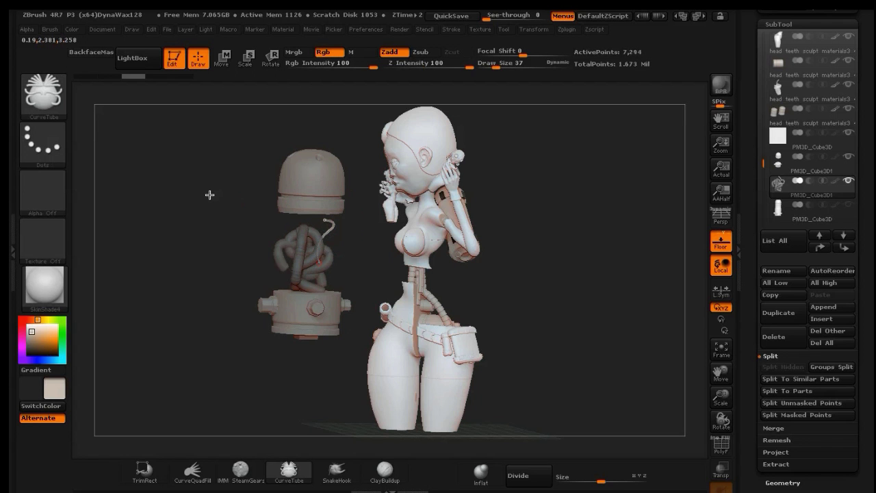
left_click_drag(210, 195, 177, 187)
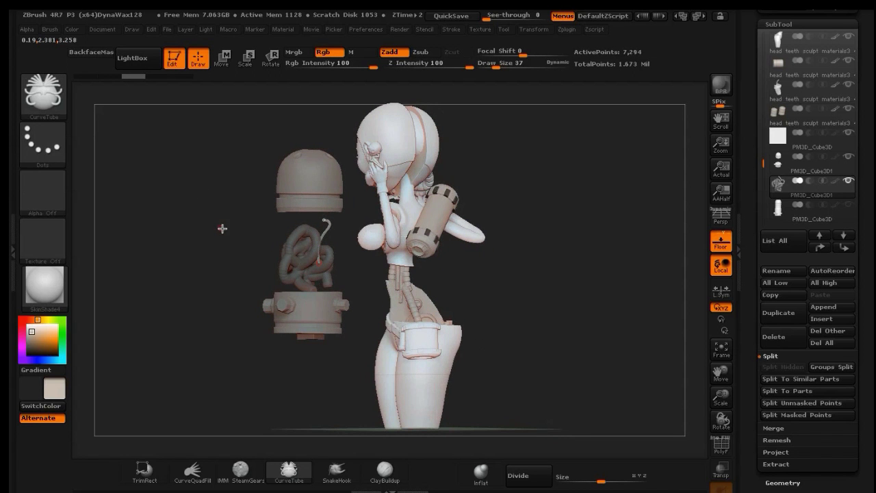
left_click(334, 247)
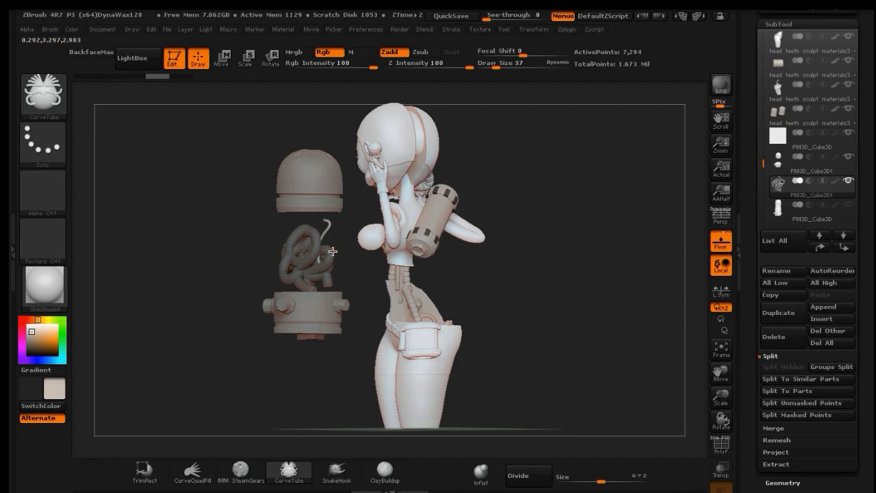
mouse_move(317, 251)
left_mouse_down()
mouse_move(300, 234)
mouse_move(311, 218)
mouse_move(301, 215)
left_mouse_up()
left_click_drag(252, 203, 289, 200)
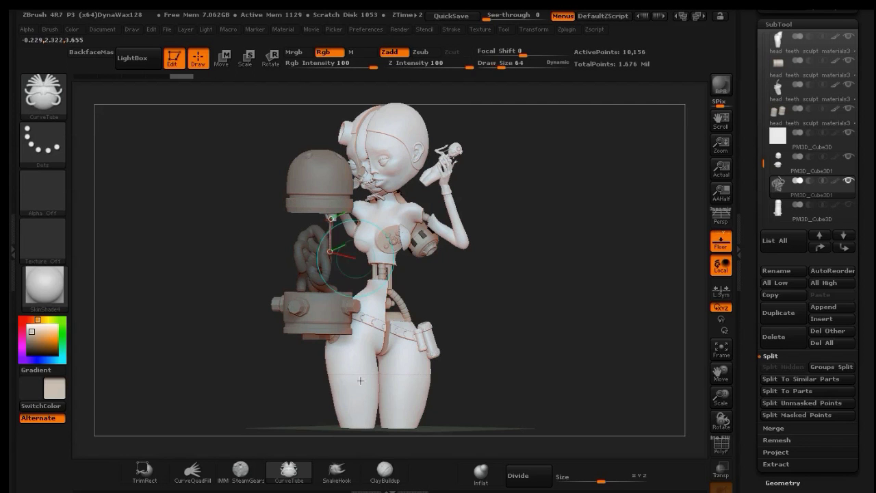
Reshape the two thin tubes with the SnakeHook brush at draw size 230 so they bend into the cap's underside.
left_click(336, 471)
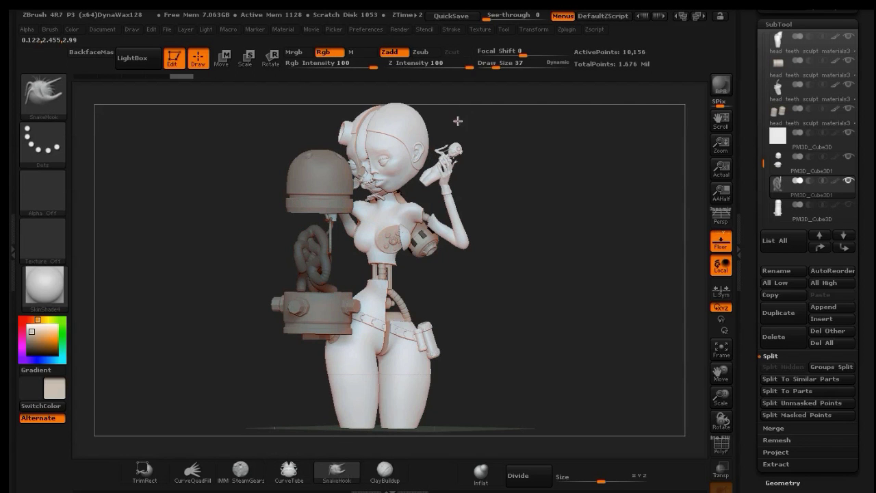
left_click(501, 65)
left_click_drag(501, 65, 527, 65)
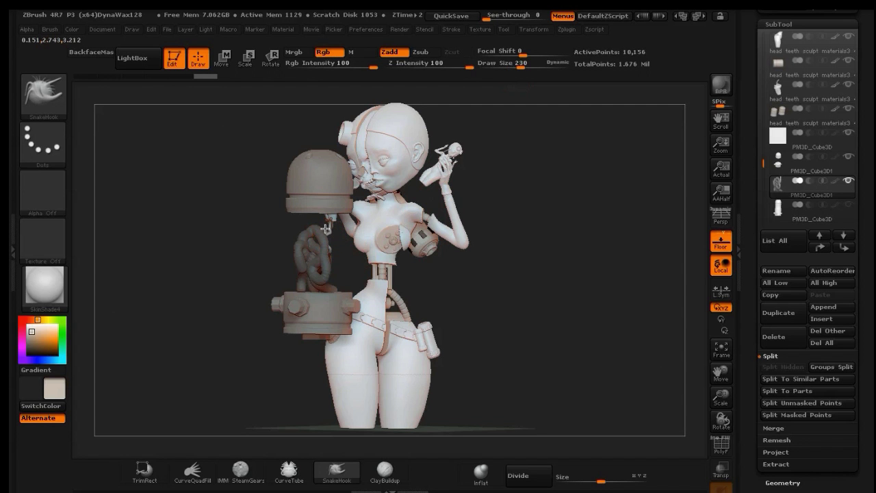
mouse_move(532, 254)
left_mouse_down()
mouse_move(450, 262)
mouse_move(475, 271)
mouse_move(483, 267)
mouse_move(352, 269)
mouse_move(351, 215)
mouse_move(332, 258)
mouse_move(273, 252)
left_mouse_up()
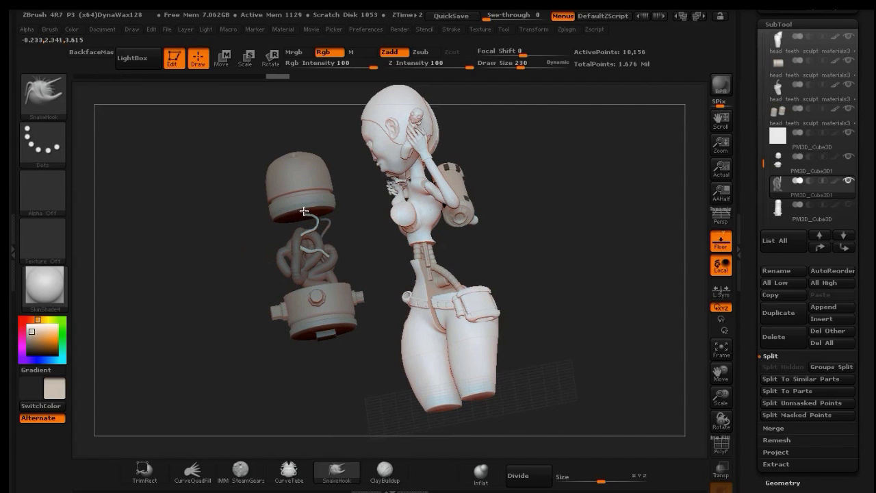
left_click_drag(304, 212, 305, 212)
mouse_move(217, 242)
left_mouse_down()
mouse_move(224, 249)
mouse_move(210, 252)
mouse_move(202, 234)
mouse_move(236, 290)
left_mouse_up()
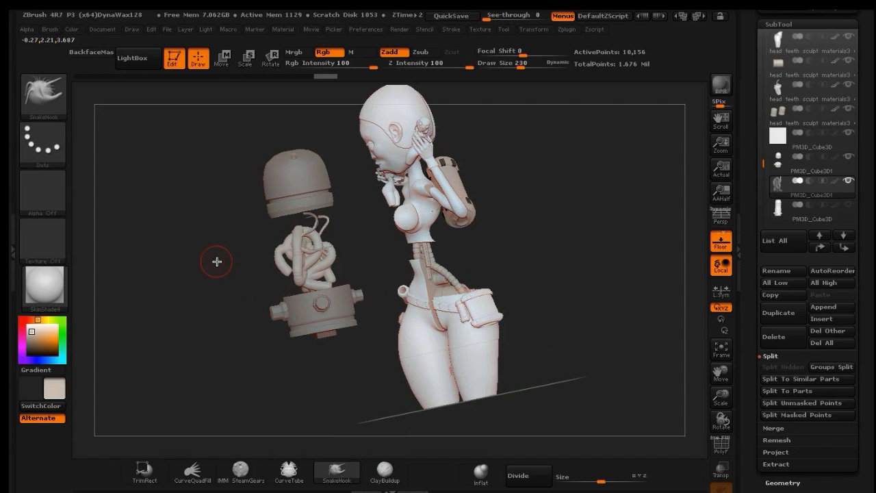
left_click(48, 101)
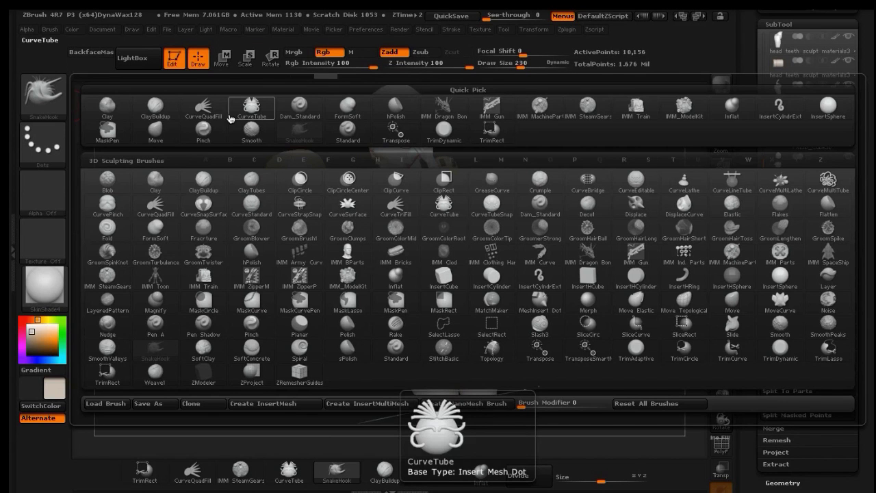
left_click(256, 107)
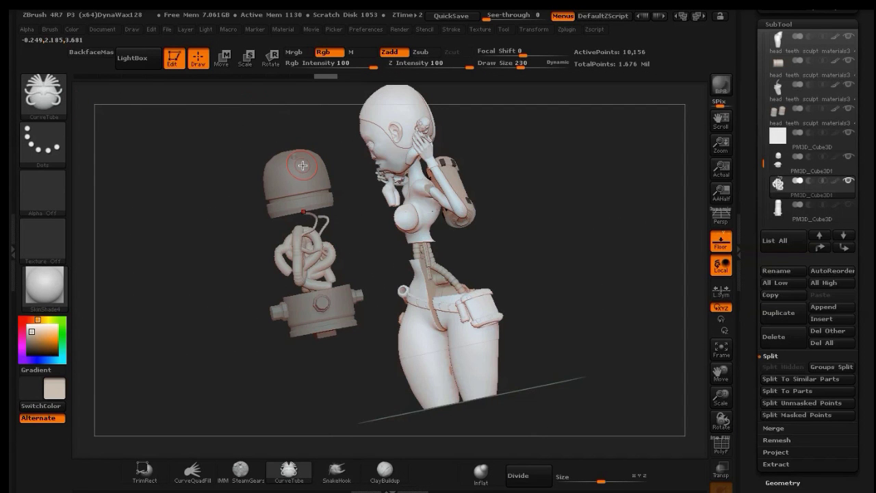
left_click_drag(207, 154, 200, 168)
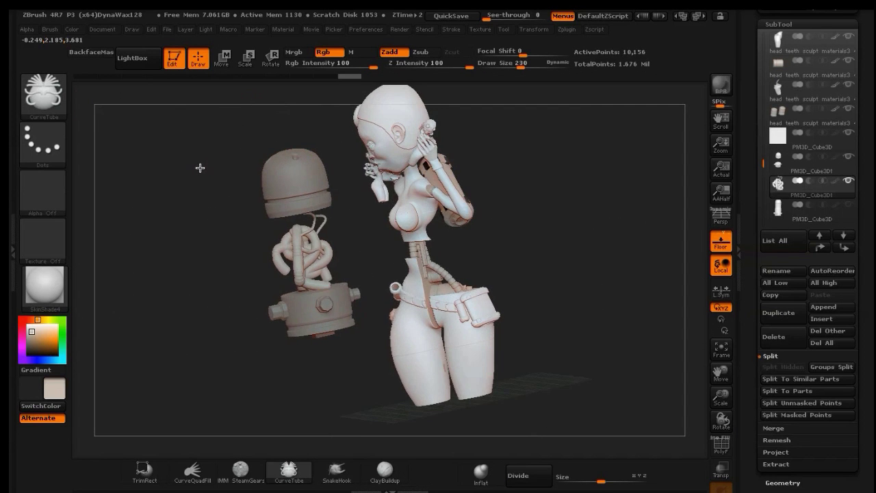
Choose the InsertSphere brush.
left_click(58, 101)
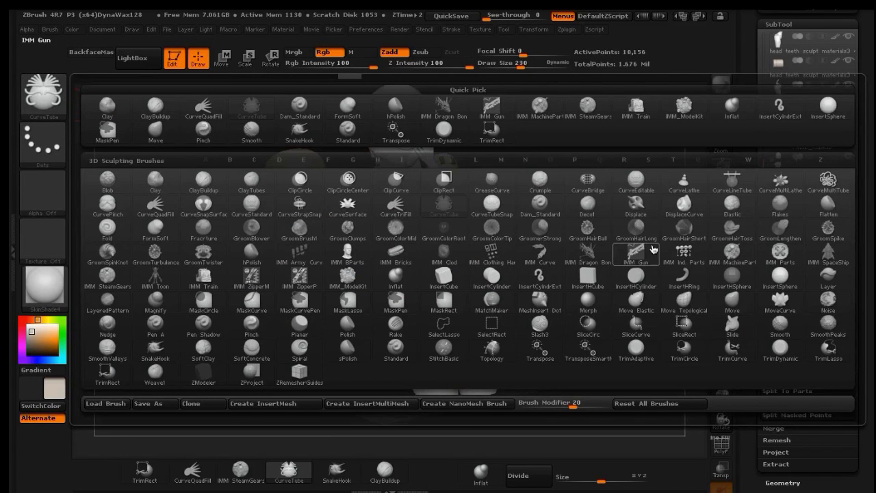
key("i")
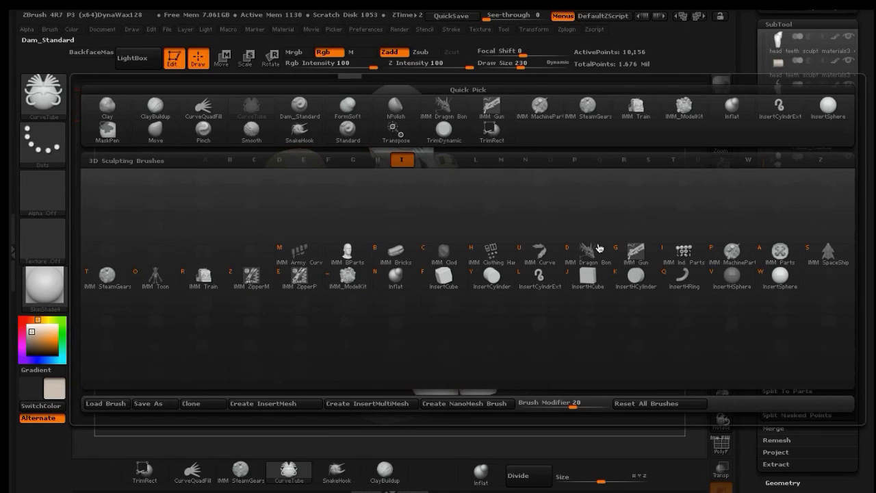
left_click(782, 277)
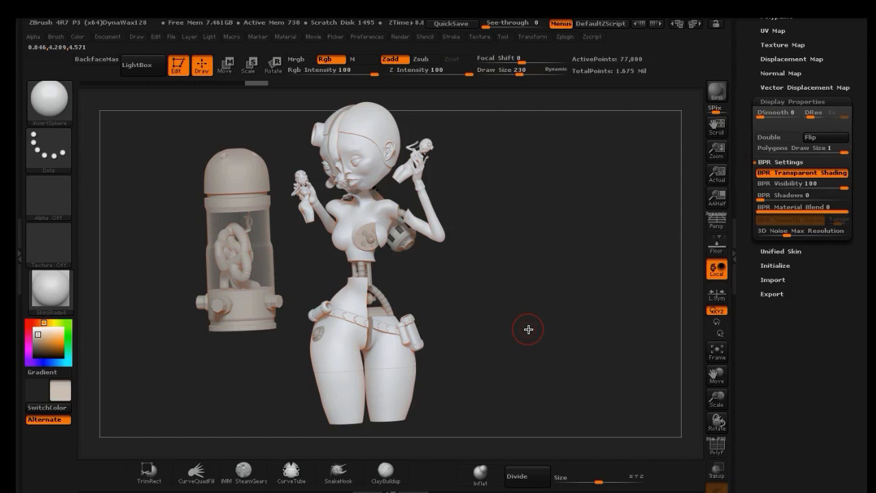
Duplicate the tangled tubes subtool and hide the capsule's outer shell.
left_click(509, 283)
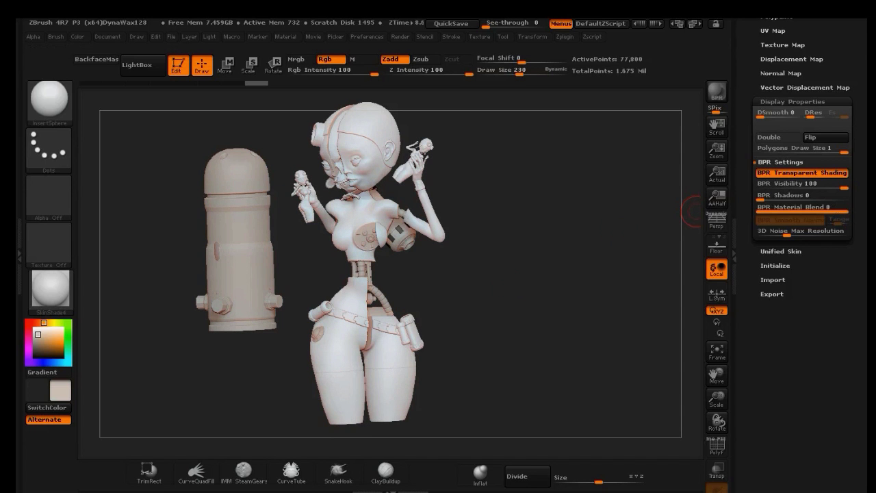
scroll(860, 137, "up", 10)
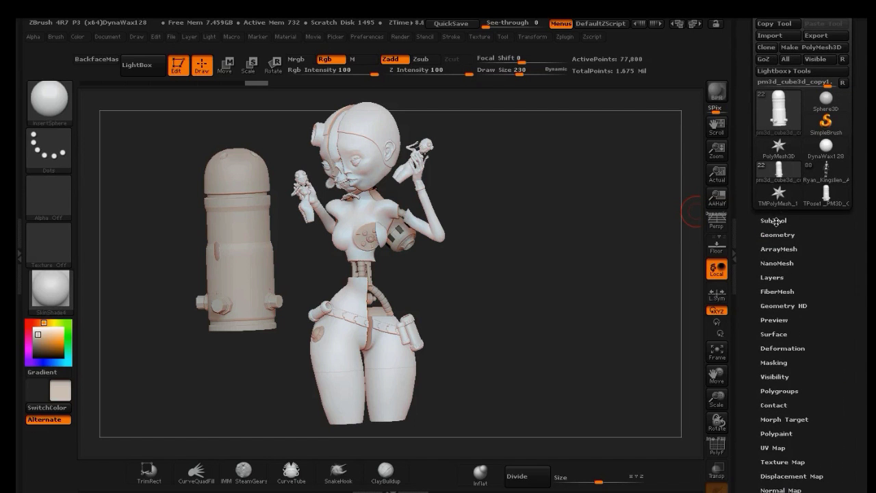
left_click(774, 221)
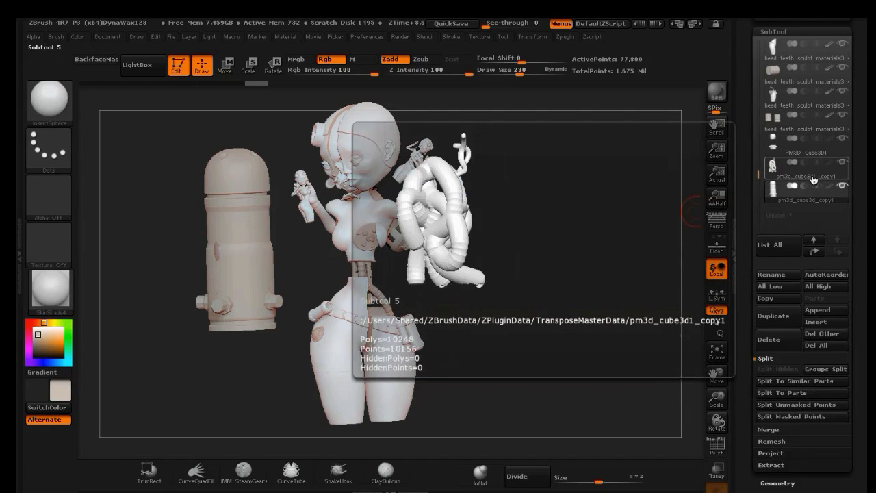
left_click(813, 179)
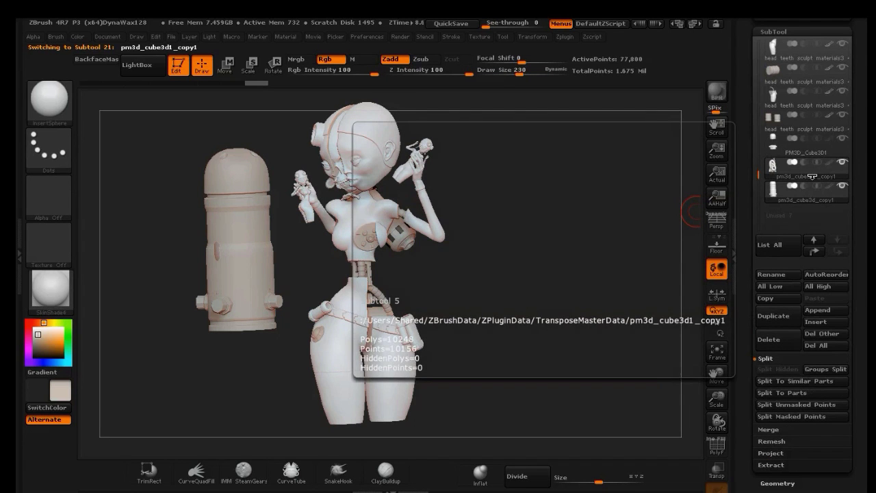
left_click(786, 317)
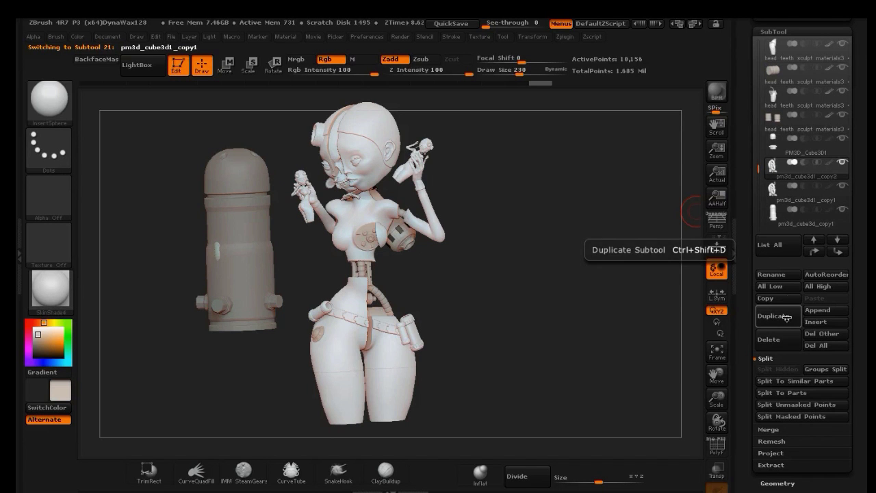
mouse_move(832, 190)
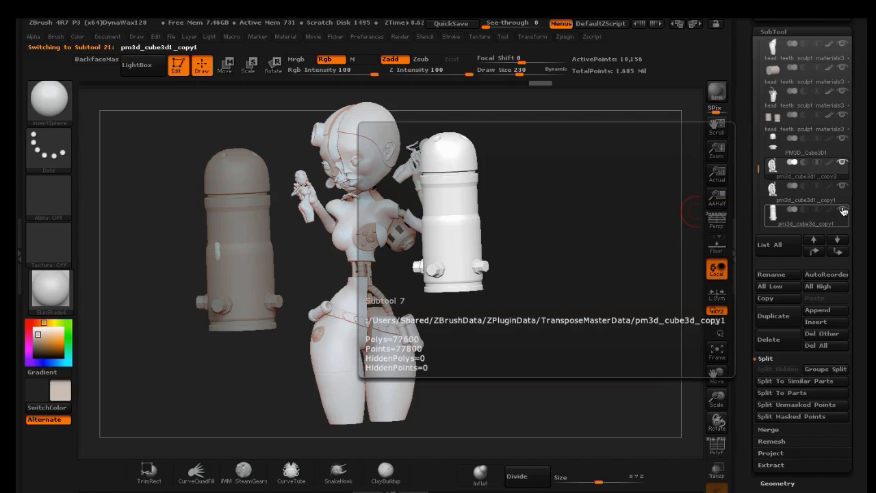
left_click(844, 210)
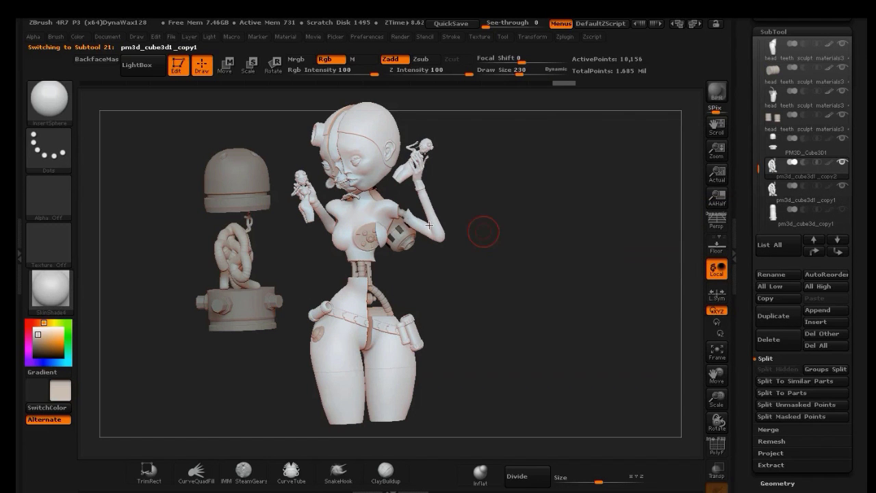
Move the duplicated tubes sideways from the originals and rotate them to vary the tangle.
left_click(226, 65)
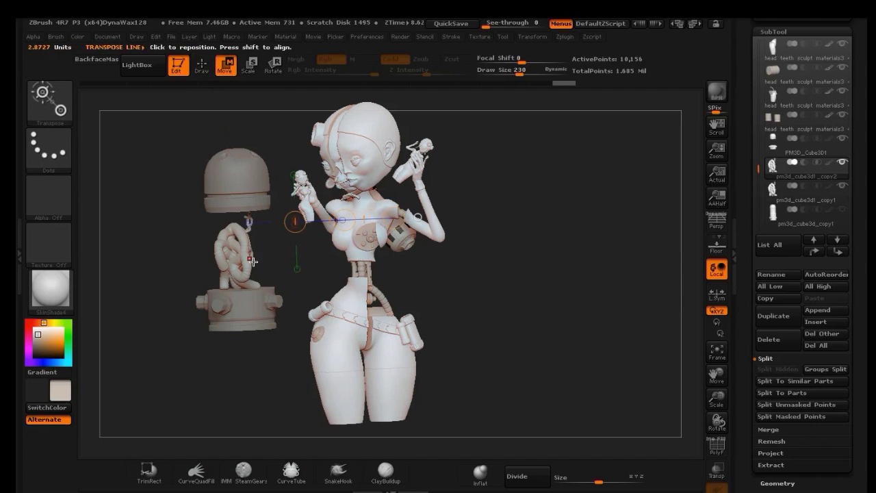
left_click_drag(344, 220, 359, 220)
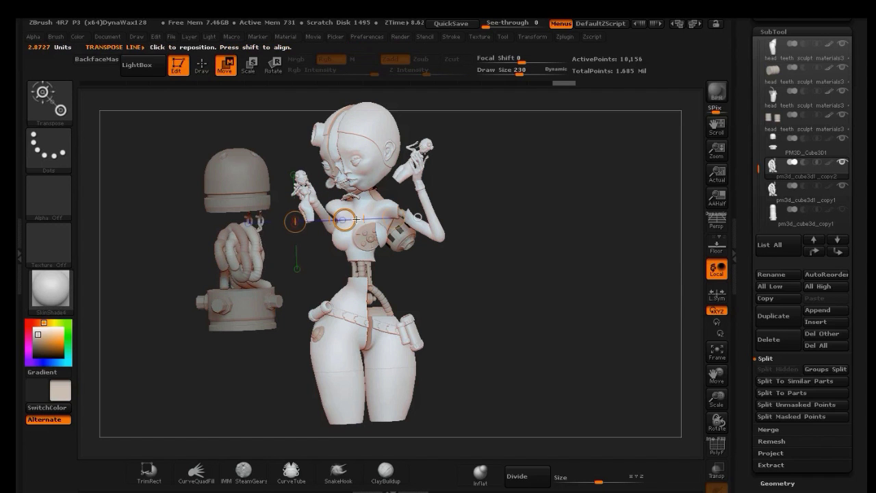
left_click(272, 65)
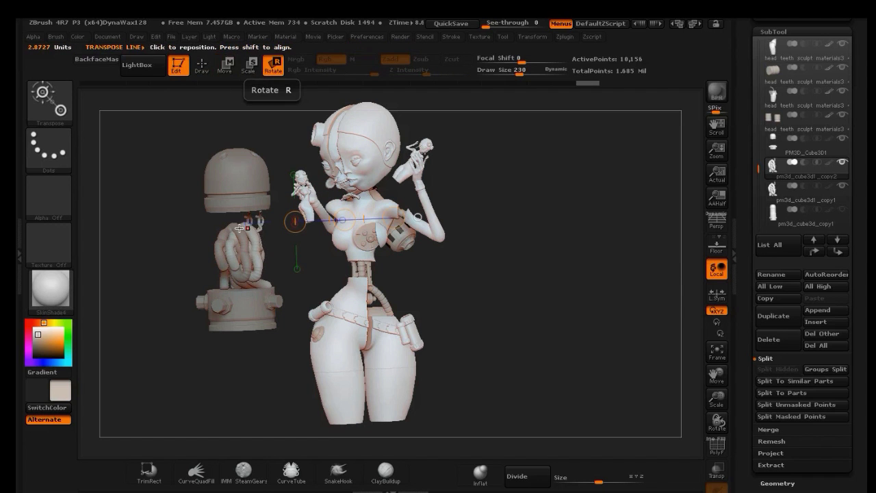
mouse_move(237, 269)
left_mouse_down()
mouse_move(236, 189)
mouse_move(230, 219)
left_mouse_up()
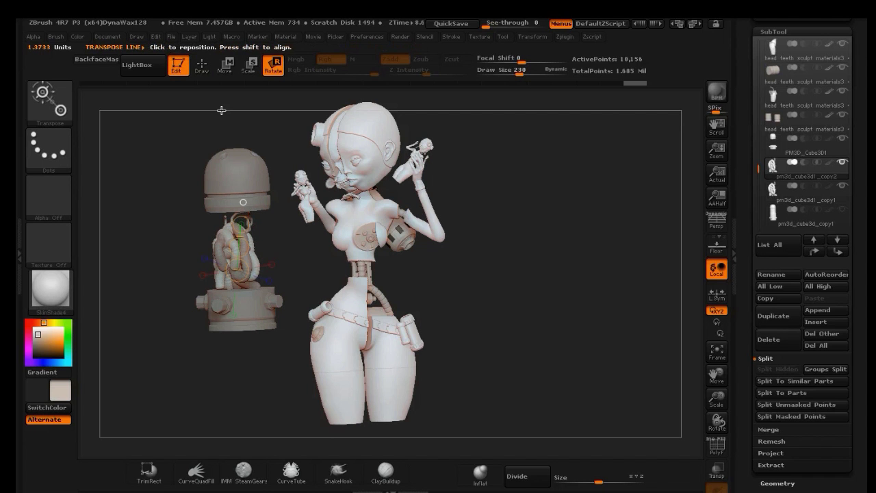
Nudge the rotated tube copy into place among the original tubes between the cap and the base.
left_click(225, 65)
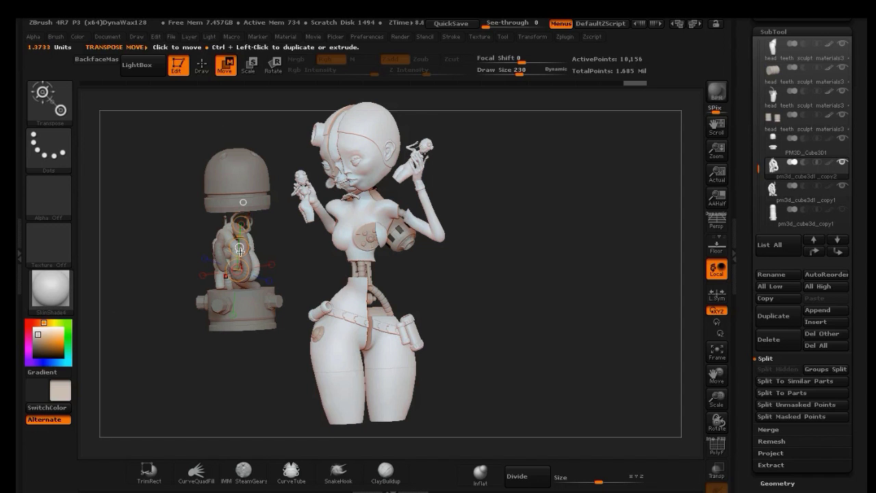
left_click_drag(240, 250, 240, 248)
left_click_drag(242, 250, 241, 246)
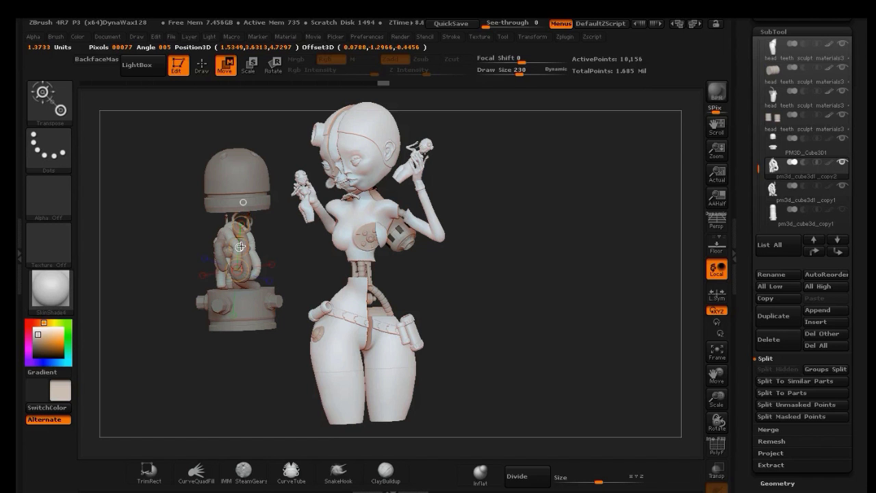
mouse_move(145, 203)
left_mouse_down()
mouse_move(222, 201)
mouse_move(131, 197)
left_mouse_up()
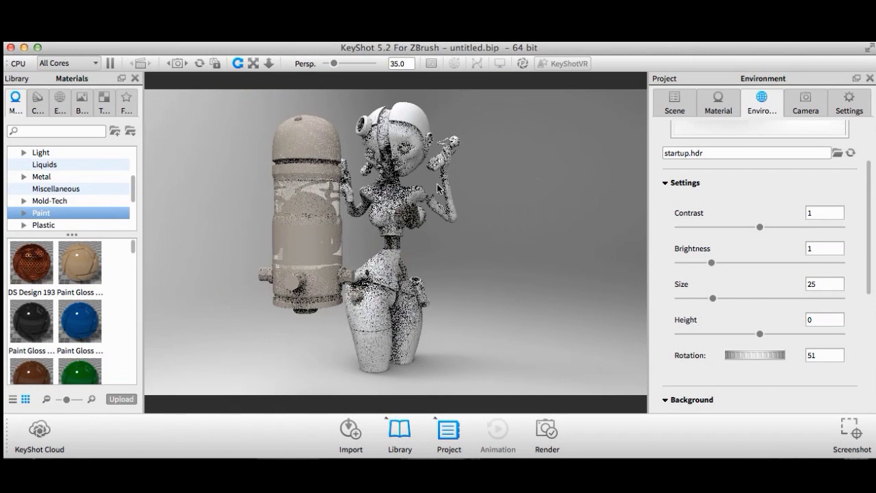
In KeyShot, apply the Liquid Beer material to the capsule's body and a material from the Downloads library to its base section.
left_click(67, 164)
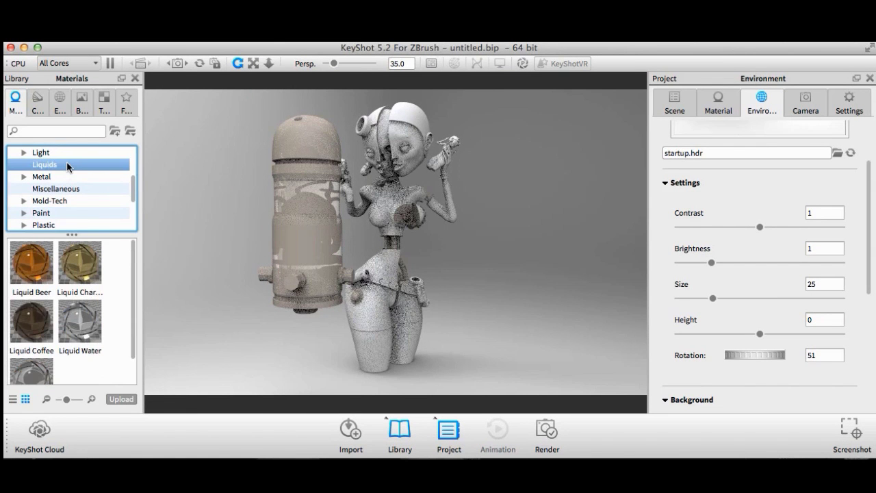
left_click_drag(36, 270, 296, 205)
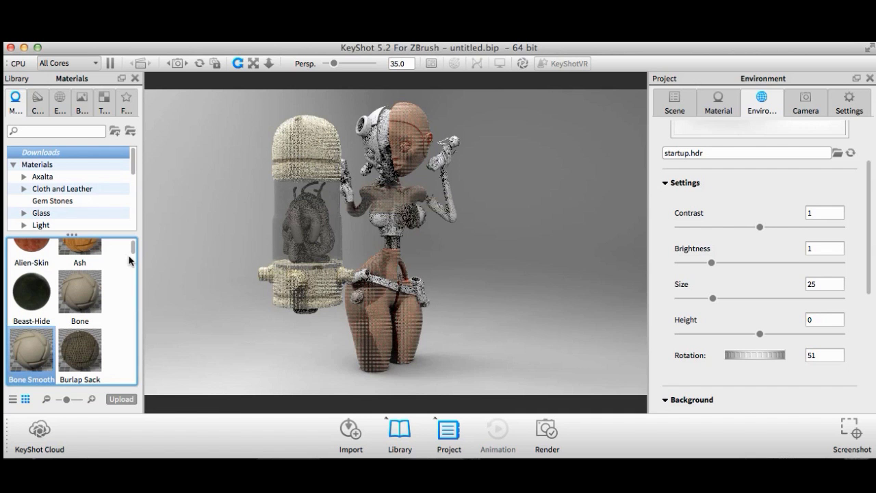
mouse_move(95, 289)
left_click_drag(88, 292, 301, 285)
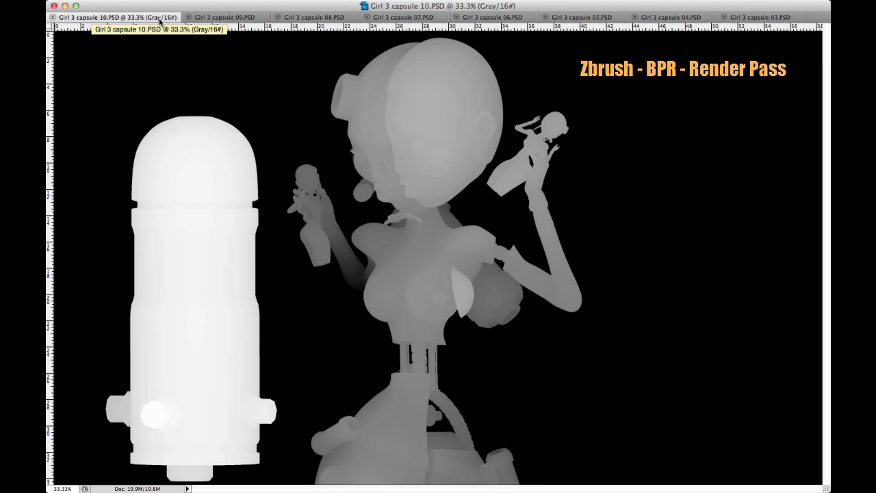
Review the exported BPR render passes of the capsule and girl one after another, from Girl 3 capsule 09.PSD through 03.PSD.
left_click(228, 18)
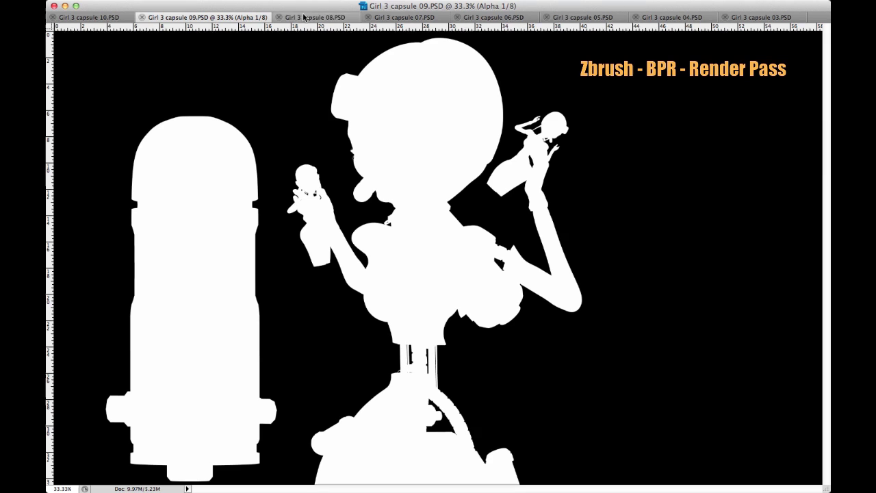
left_click(304, 17)
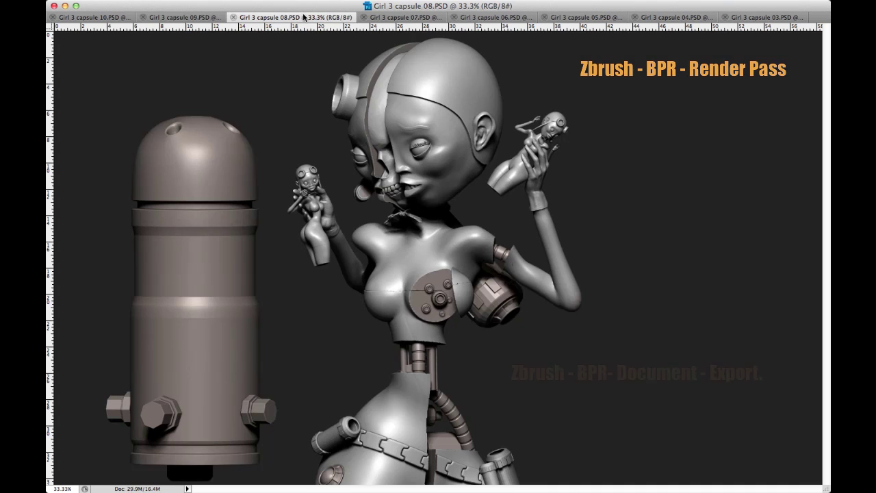
left_click(411, 17)
left_click(491, 17)
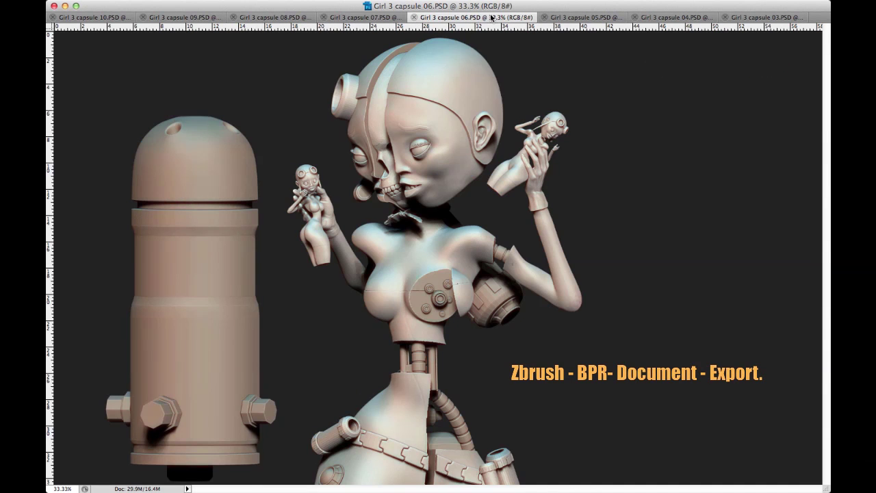
left_click(579, 19)
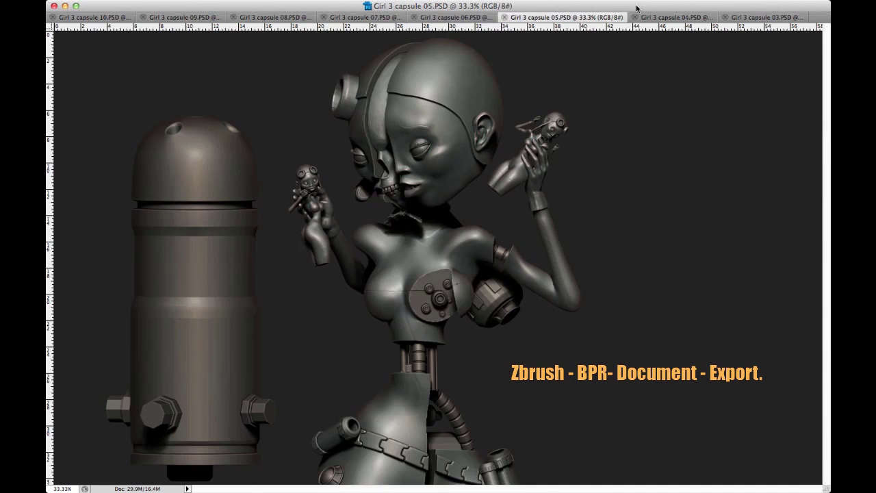
left_click(654, 16)
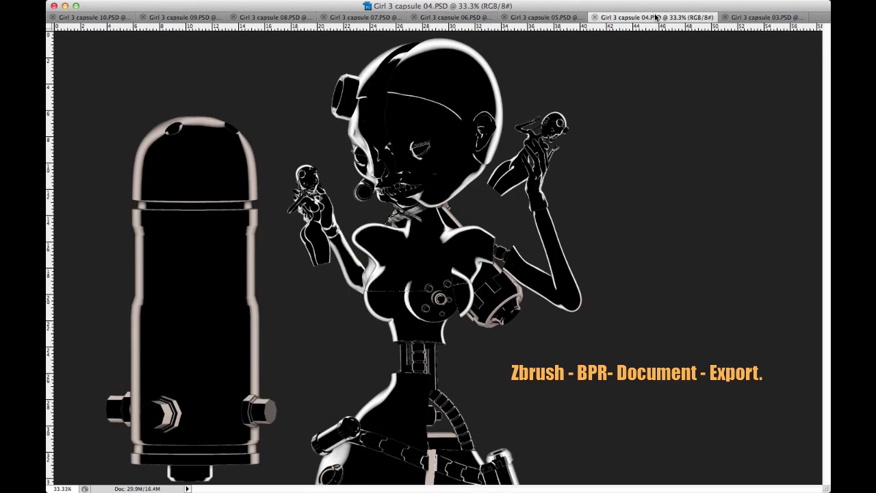
left_click(757, 19)
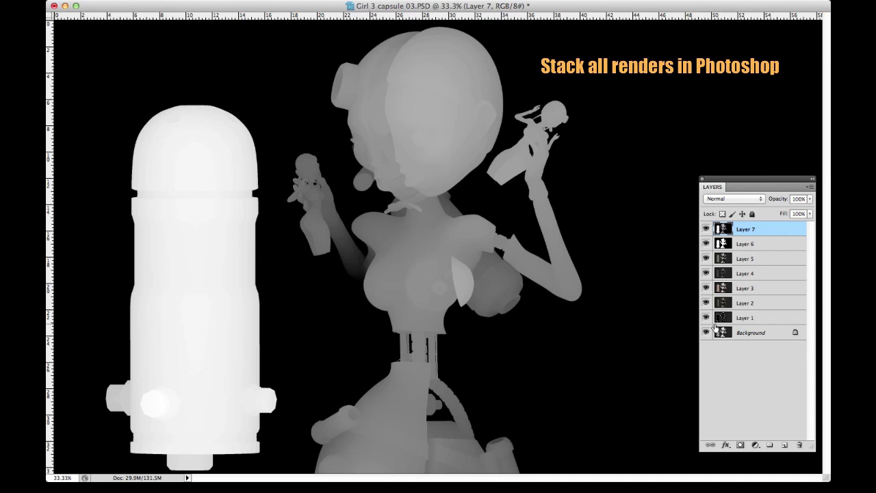
Place Layer 1, the rim-light render, above all other layers and set its blend mode to Soft Light.
left_click_drag(763, 319, 752, 226)
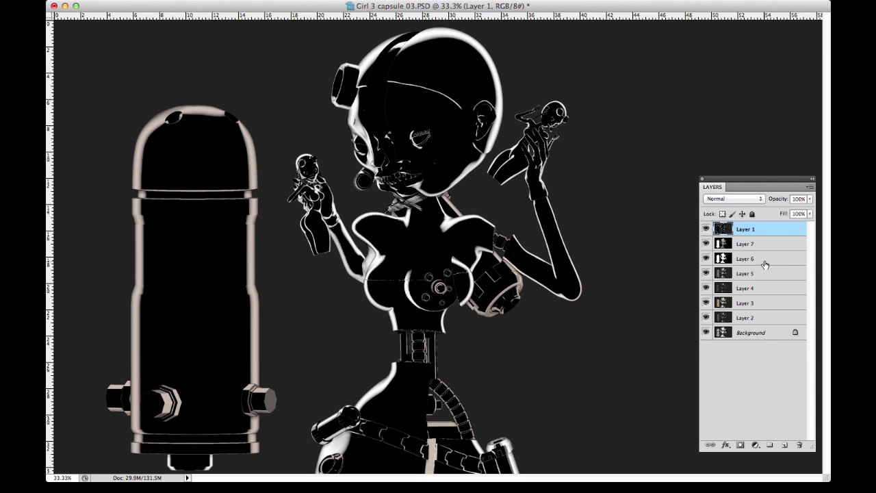
left_click(745, 199)
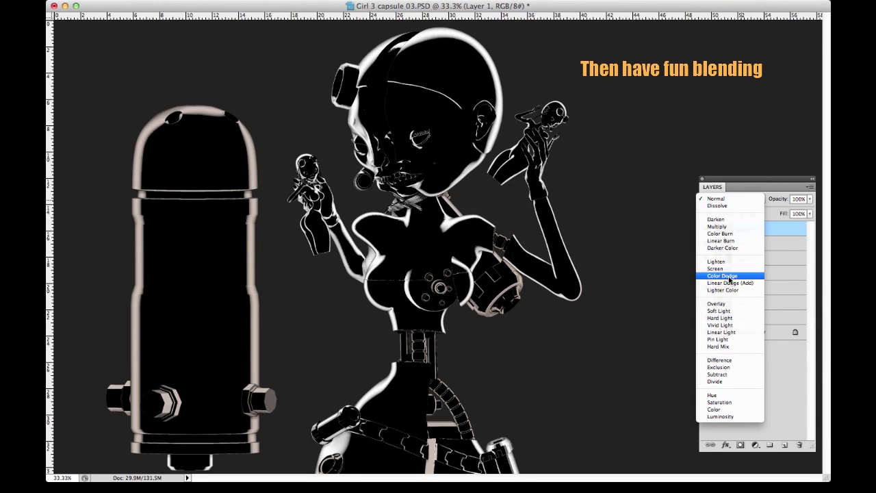
left_click(727, 310)
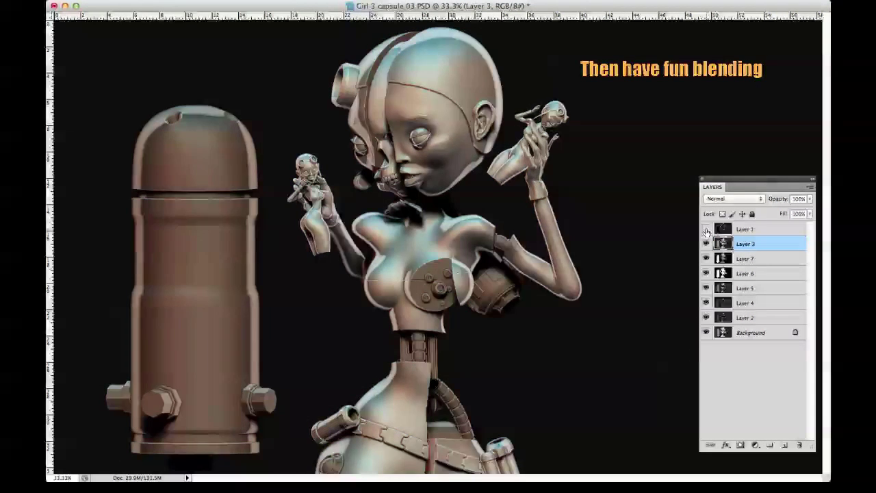
Compare the composite with and without Layer 1, and hide Layers 7, 6, 5, 4 and 2 while keeping Layer 3 and Background visible.
left_click(706, 230)
left_click(706, 230)
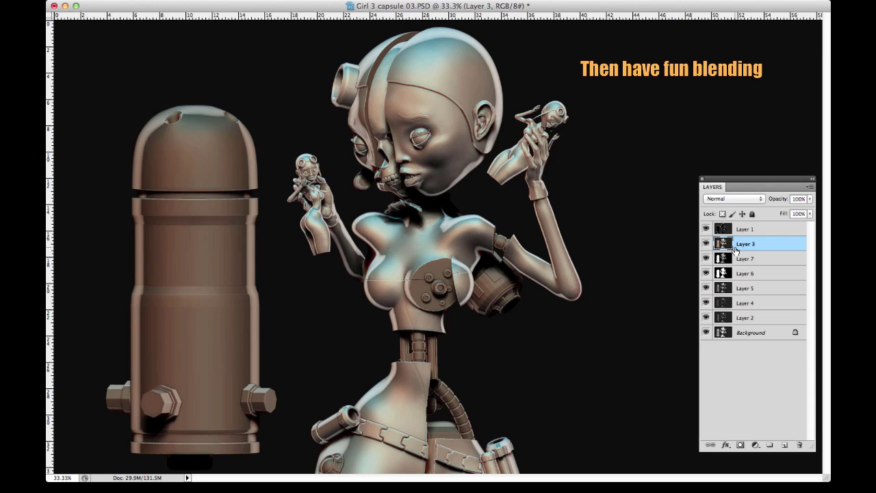
left_click_drag(706, 243, 706, 332)
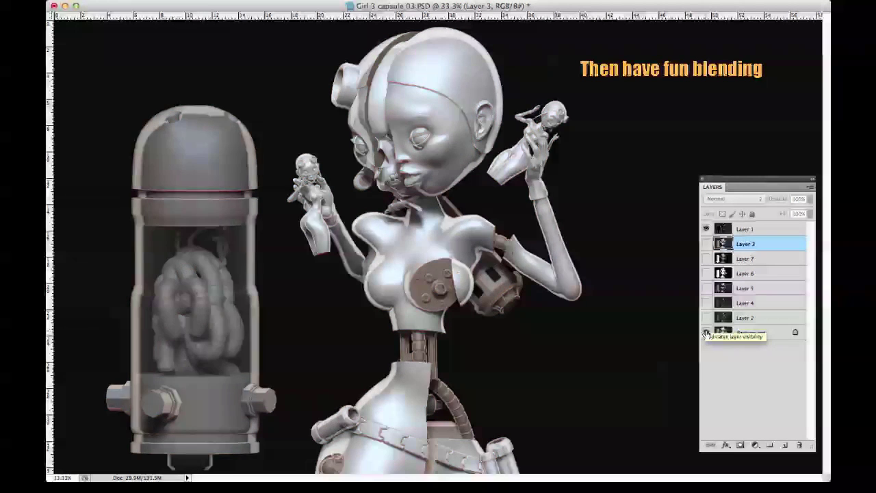
left_click(706, 333)
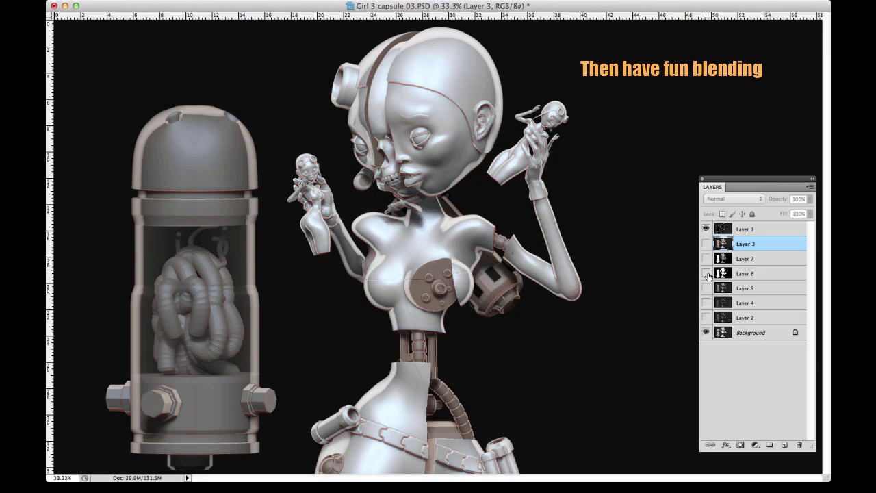
left_click(706, 244)
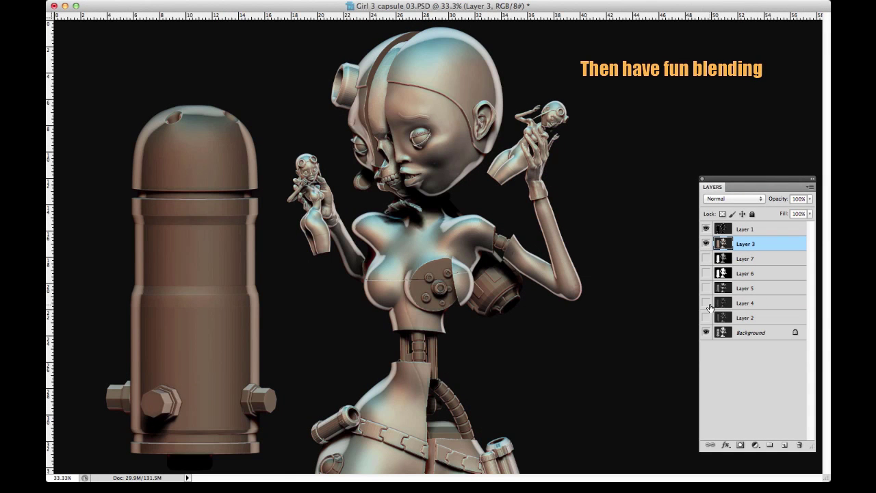
Place Layer 4 directly beneath Layer 3 in the stack and make it visible.
left_click_drag(743, 302, 737, 254)
left_click(705, 258)
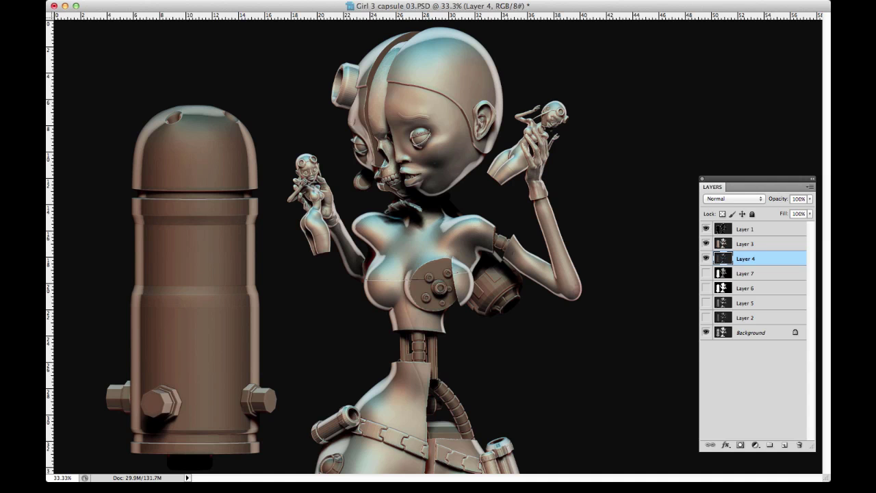
Erase the large skull-cap area above the forehead and ear on Layer 3 to reveal the glossy render beneath, undoing the last stray erasure.
left_click(764, 244)
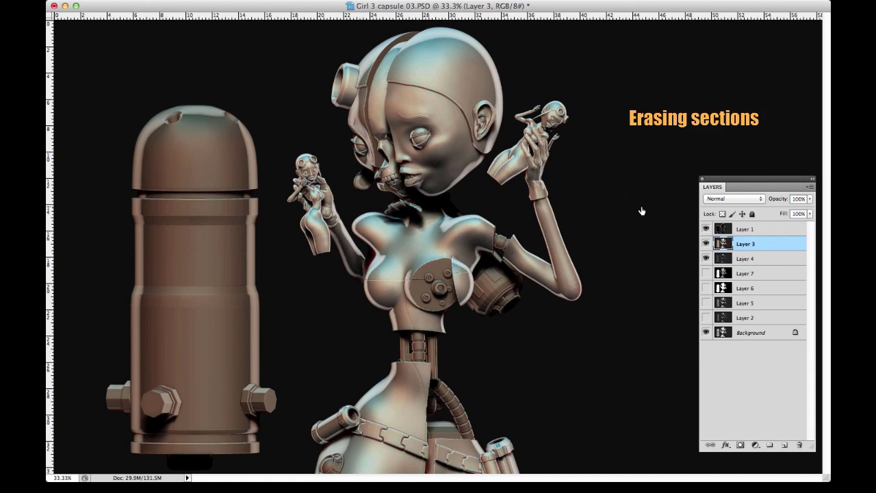
mouse_move(504, 104)
left_mouse_down()
mouse_move(479, 63)
mouse_move(487, 60)
mouse_move(443, 43)
mouse_move(411, 53)
mouse_move(455, 30)
mouse_move(491, 52)
mouse_move(502, 77)
mouse_move(493, 84)
mouse_move(462, 65)
mouse_move(468, 85)
mouse_move(414, 68)
mouse_move(471, 56)
mouse_move(502, 75)
mouse_move(506, 95)
mouse_move(408, 69)
mouse_move(418, 54)
left_mouse_up()
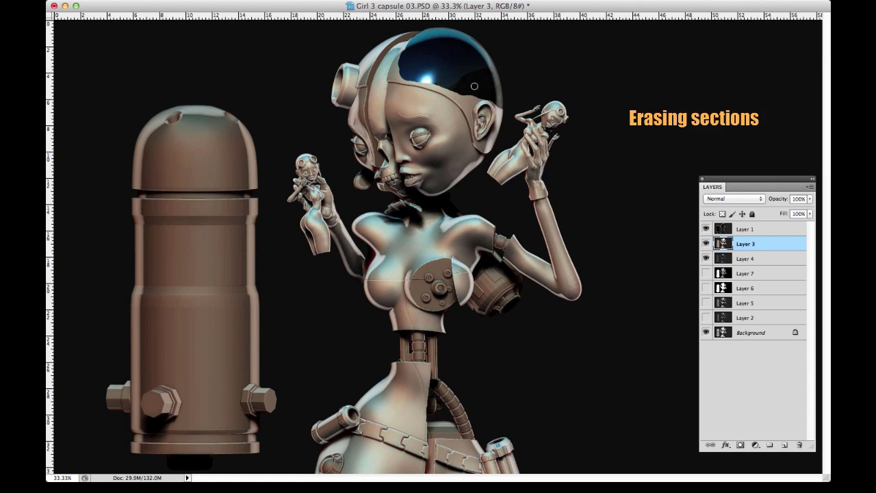
left_click_drag(496, 137, 491, 137)
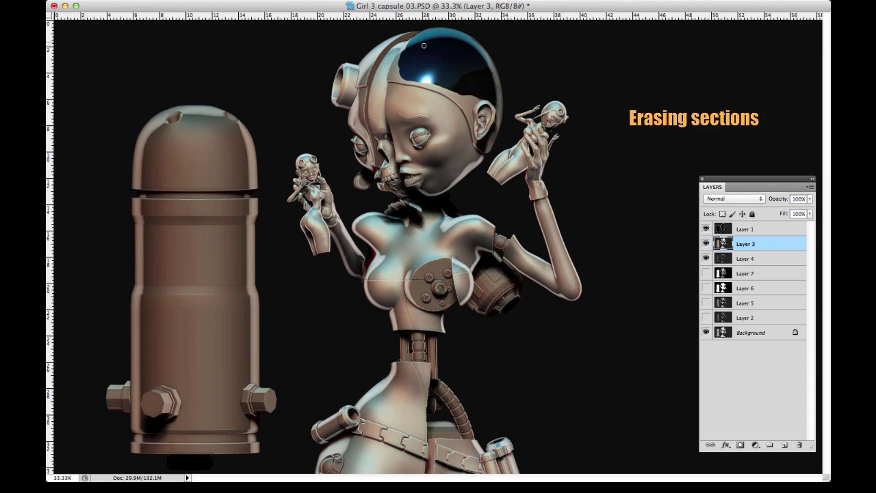
left_click_drag(395, 73, 411, 43)
mouse_move(374, 45)
left_mouse_down()
mouse_move(407, 35)
mouse_move(384, 43)
mouse_move(368, 68)
mouse_move(372, 52)
left_mouse_up()
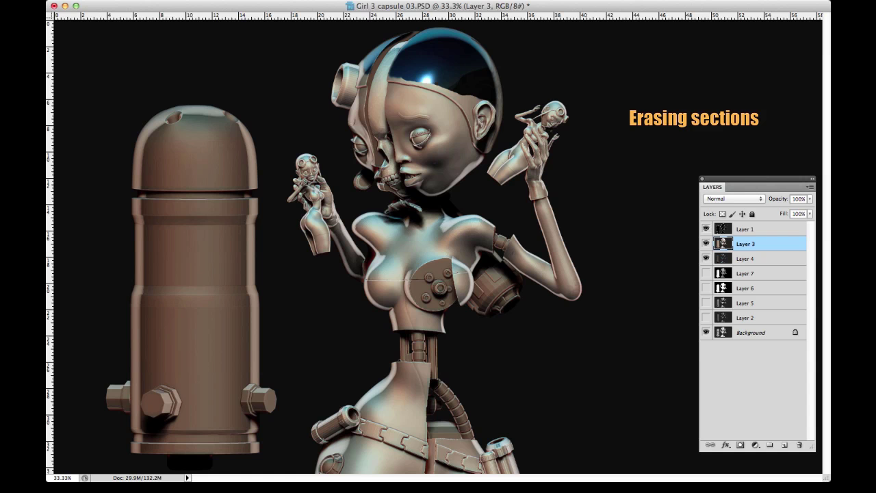
key("super+z")
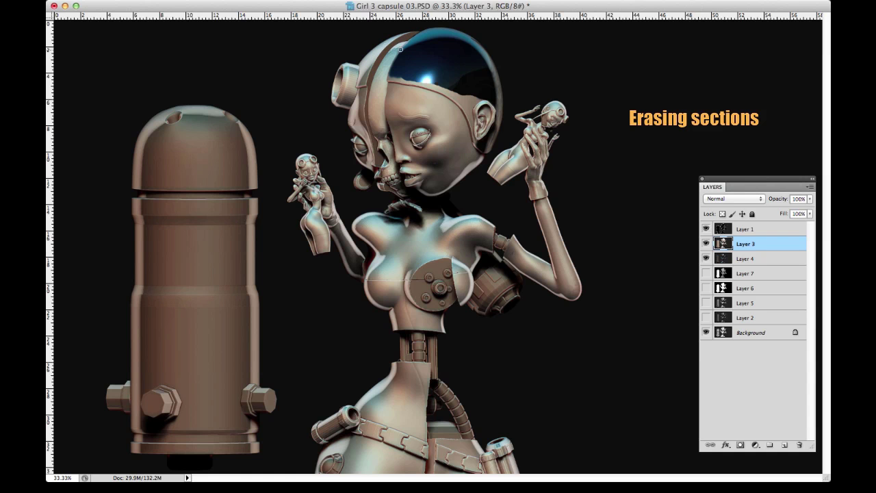
Erase the smaller skull-cap section beside the eyepiece on Layer 3 and clean up the cap's edge along the forehead and around the ear.
mouse_move(372, 47)
left_mouse_down()
mouse_move(369, 53)
mouse_move(407, 30)
mouse_move(377, 44)
mouse_move(365, 70)
mouse_move(363, 58)
mouse_move(361, 81)
mouse_move(375, 48)
mouse_move(366, 78)
mouse_move(379, 51)
mouse_move(423, 28)
mouse_move(475, 32)
mouse_move(501, 66)
left_mouse_up()
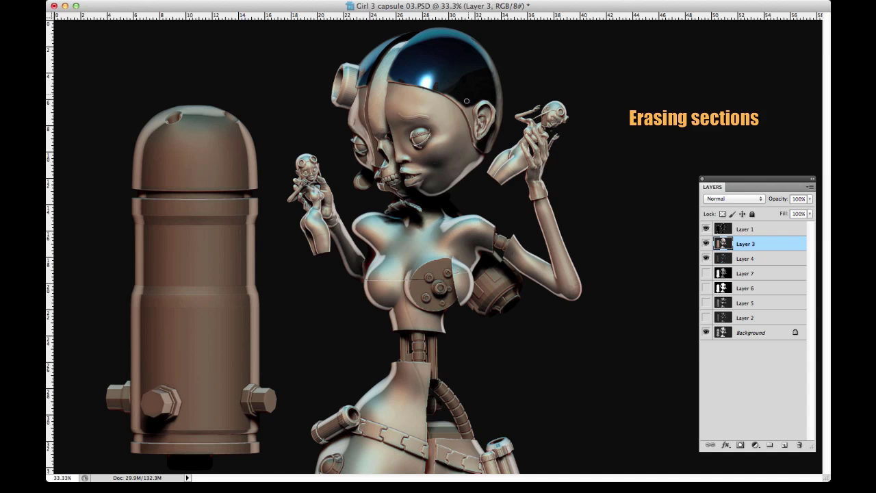
left_click_drag(467, 101, 450, 95)
mouse_move(466, 106)
left_mouse_down()
mouse_move(476, 143)
mouse_move(470, 128)
mouse_move(486, 149)
left_mouse_up()
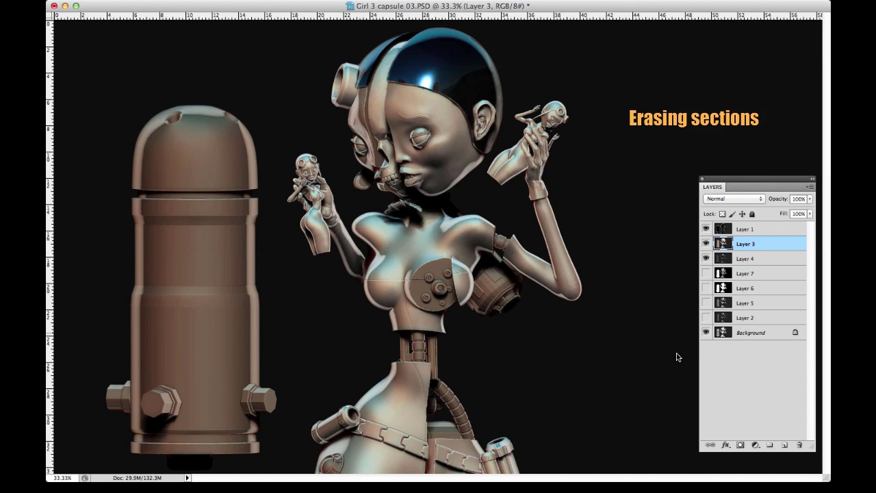
Apply Brightness/Contrast to the capsule on Layer 8 with brightness 47 and contrast 53, and compare the composite with Layer 1 hidden and shown.
left_click(604, 483)
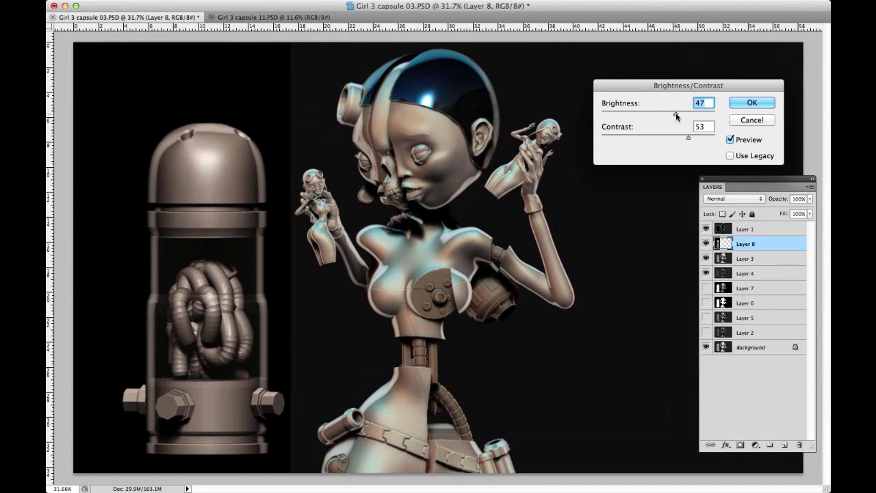
mouse_move(677, 114)
left_mouse_down()
mouse_move(685, 116)
mouse_move(677, 116)
left_mouse_up()
left_click(733, 103)
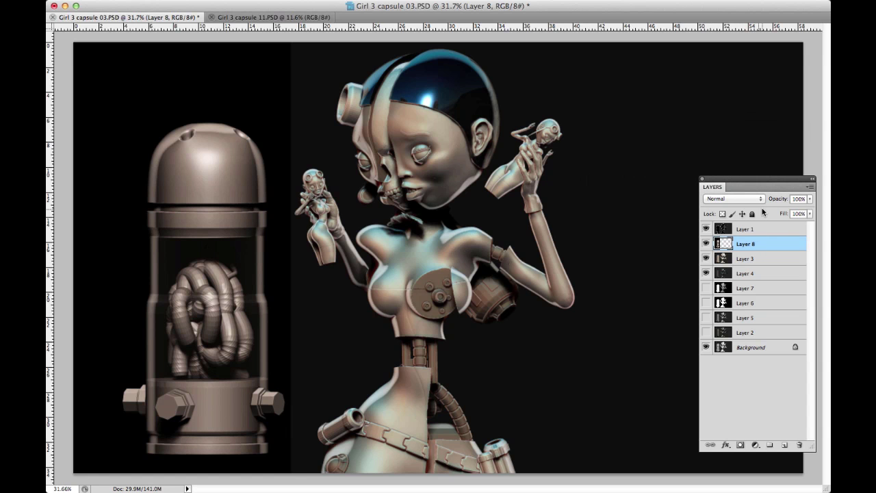
left_click(706, 229)
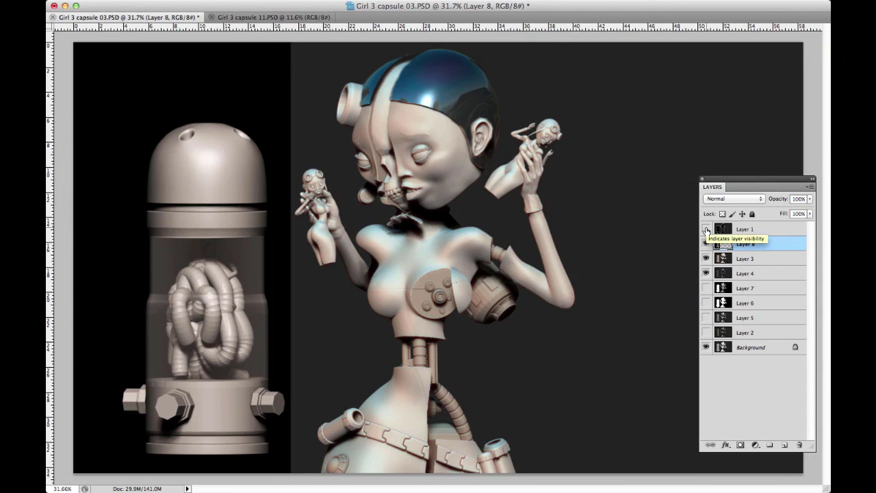
left_click(705, 229)
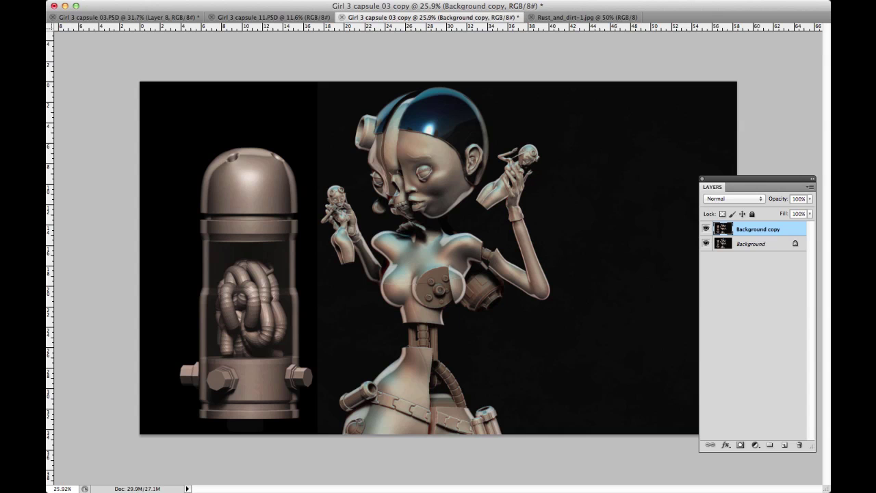
Raise the brightness of the Background copy layer in Girl 3 capsule 03 copy with Brightness/Contrast.
key("alt+i")
key("a")
key("c")
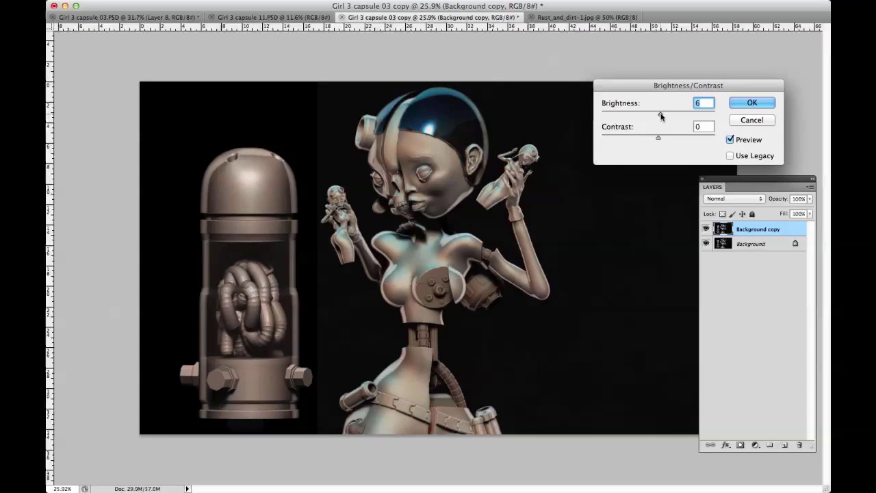
left_click_drag(659, 114, 672, 114)
left_click(753, 103)
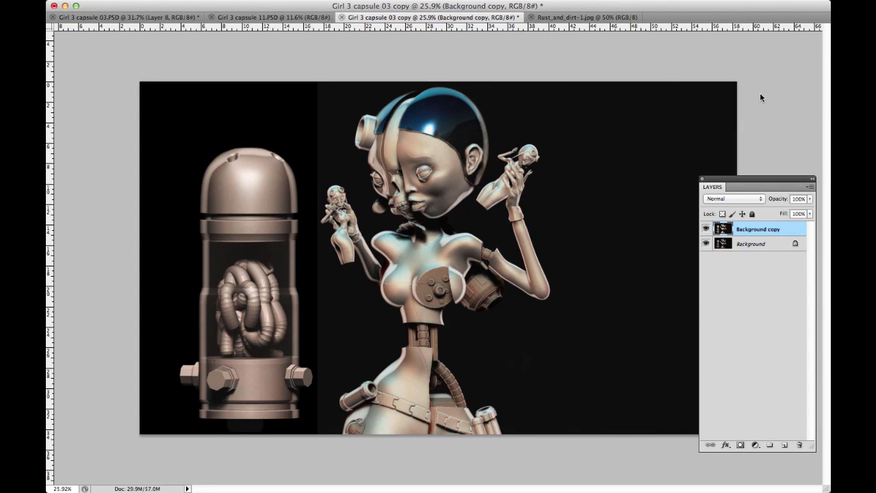
Tint the Background copy layer red with Color Balance, setting the midtones Cyan–Red level to +88.
key("super+b")
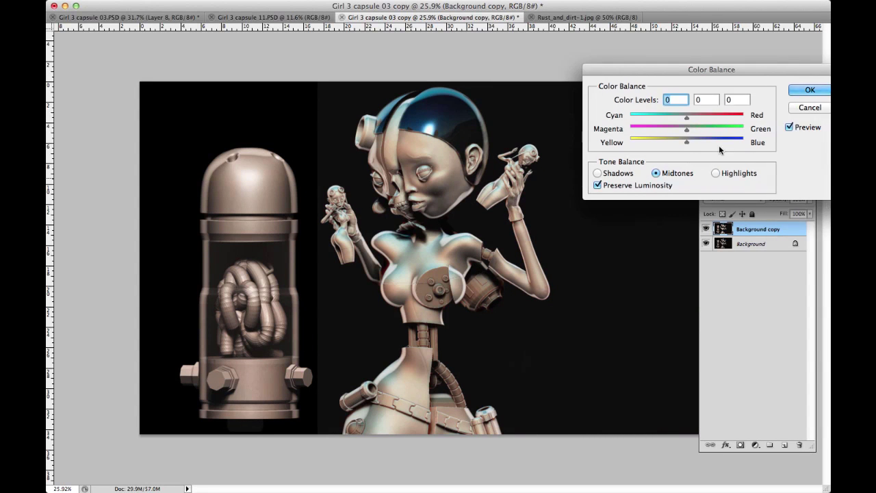
left_click_drag(687, 117, 737, 121)
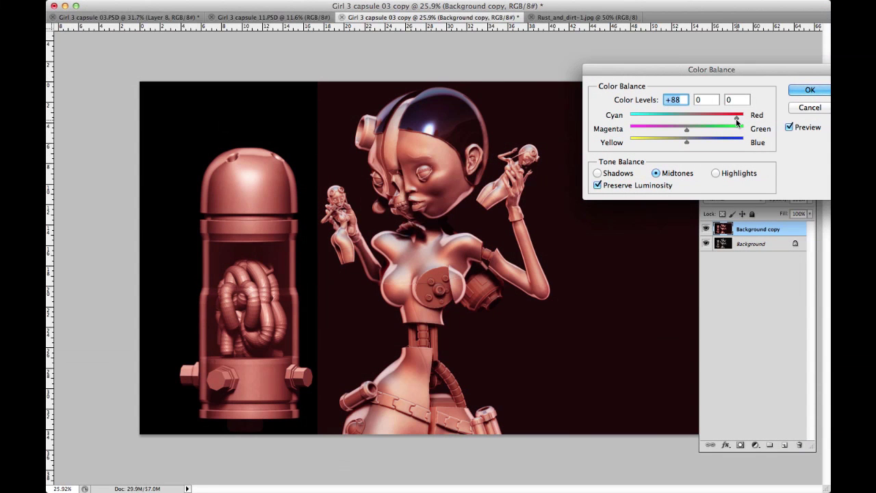
left_click(810, 90)
Duplicate the Background layer and place the duplicate above the red-tinted Background copy.
left_click(772, 244)
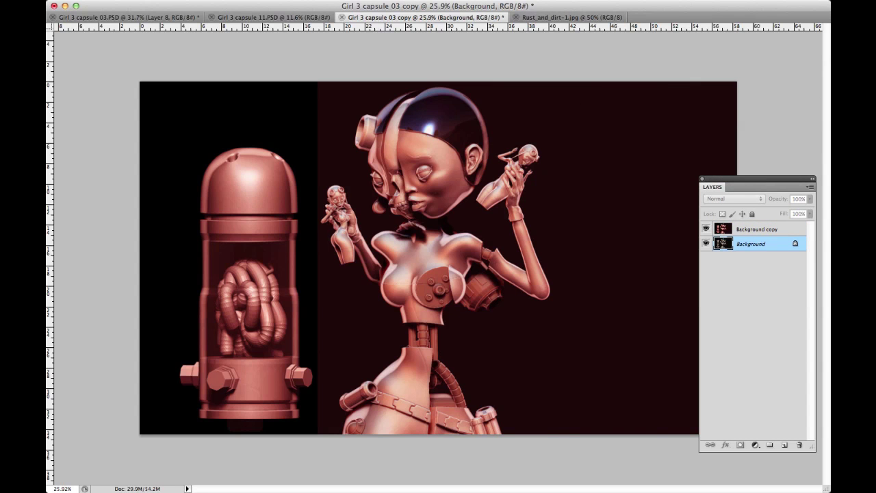
key("super+j")
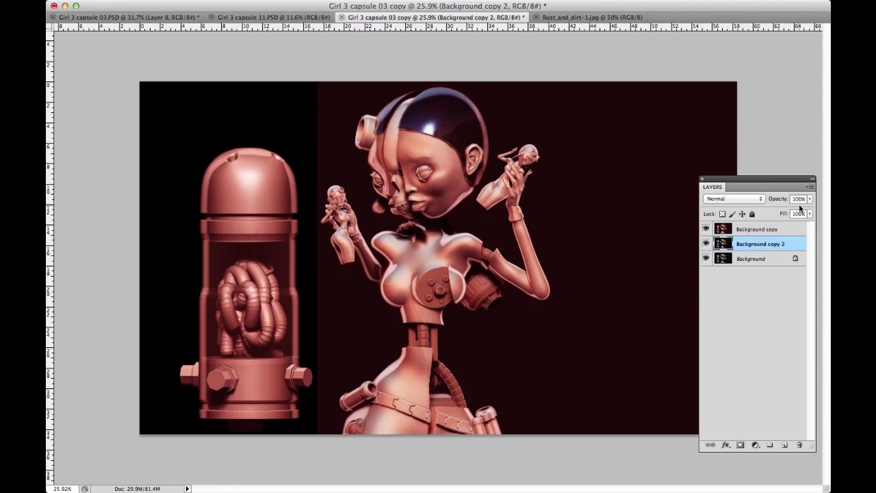
left_click_drag(769, 245, 766, 229)
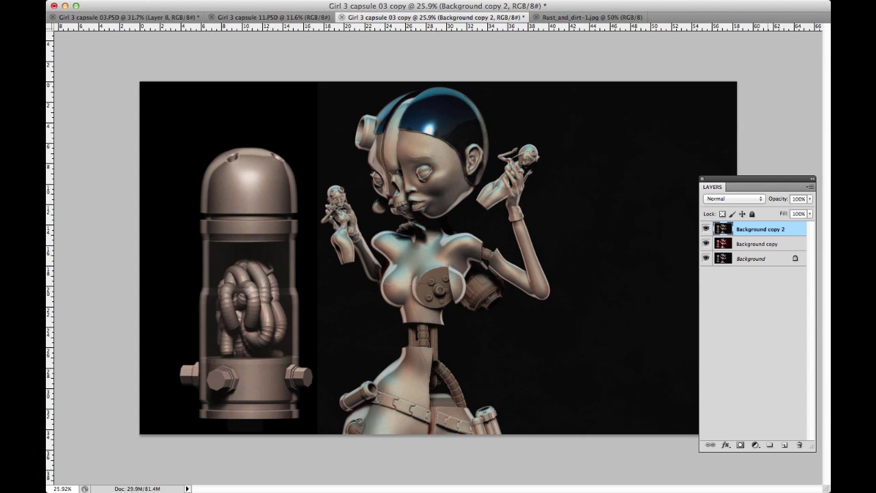
Tint the Background copy 2 layer teal with Color Balance, shifting midtones toward cyan, Magenta–Green to +12 and Yellow–Blue to +24.
key("super+b")
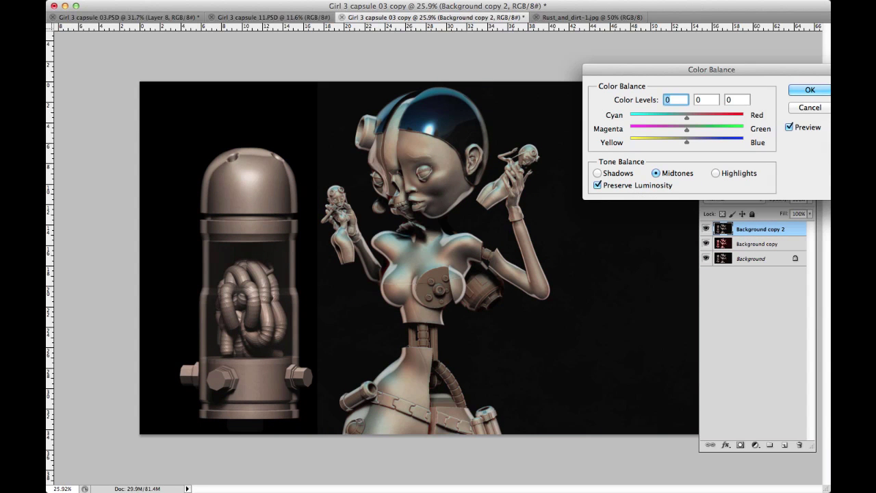
left_click_drag(688, 120, 620, 121)
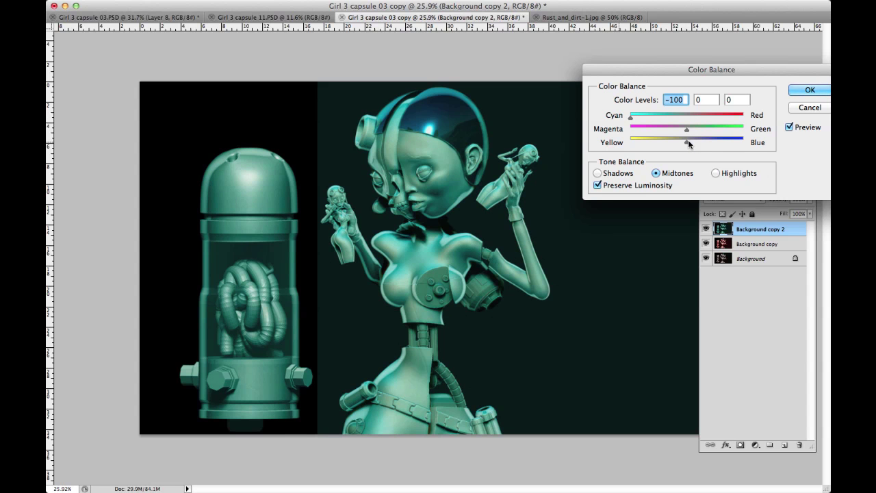
left_click_drag(687, 130, 706, 140)
left_click_drag(703, 143, 700, 141)
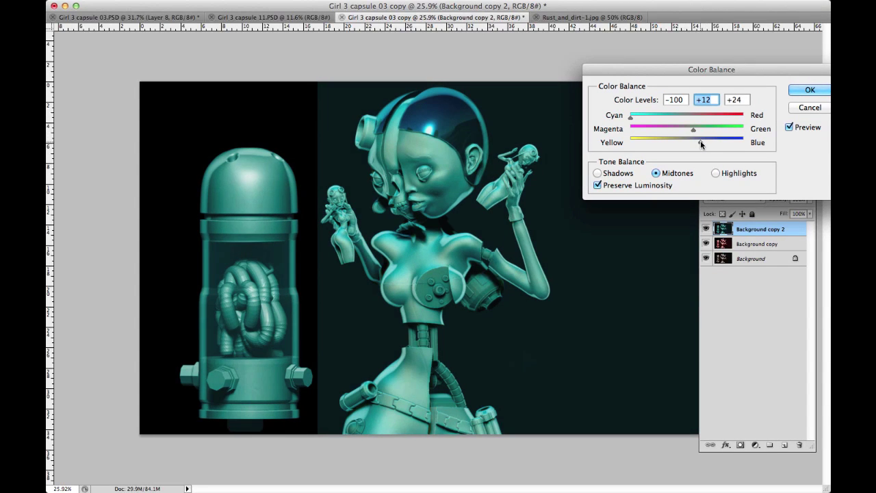
left_click_drag(630, 117, 659, 119)
left_click(802, 91)
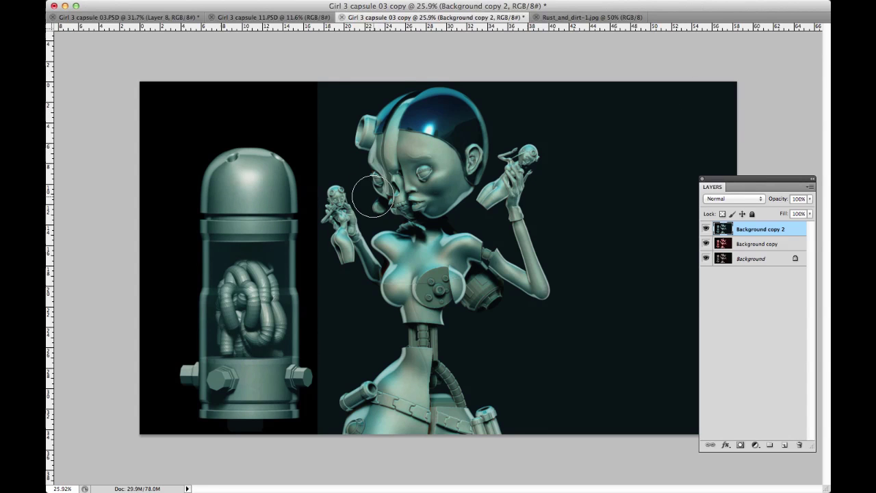
Erase the teal layer along the left side of the girl, the small left-hand figure and the capsule to reveal the red-tinted layer beneath.
mouse_move(373, 196)
left_mouse_down()
mouse_move(370, 106)
mouse_move(362, 97)
mouse_move(372, 107)
left_mouse_up()
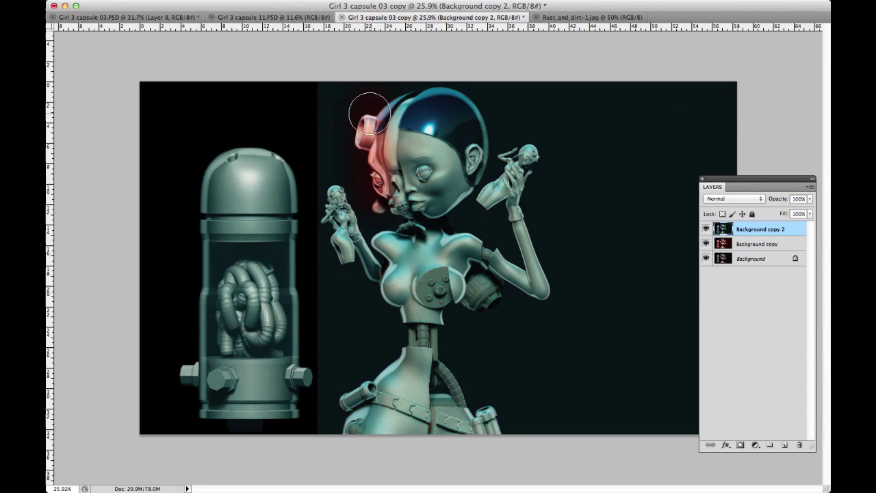
mouse_move(393, 227)
left_mouse_down()
mouse_move(399, 358)
mouse_move(387, 386)
mouse_move(357, 413)
mouse_move(347, 454)
left_mouse_up()
mouse_move(270, 434)
left_mouse_down()
mouse_move(211, 411)
mouse_move(206, 359)
left_mouse_up()
mouse_move(206, 311)
left_mouse_down()
mouse_move(221, 109)
mouse_move(234, 243)
mouse_move(230, 404)
mouse_move(229, 175)
left_mouse_up()
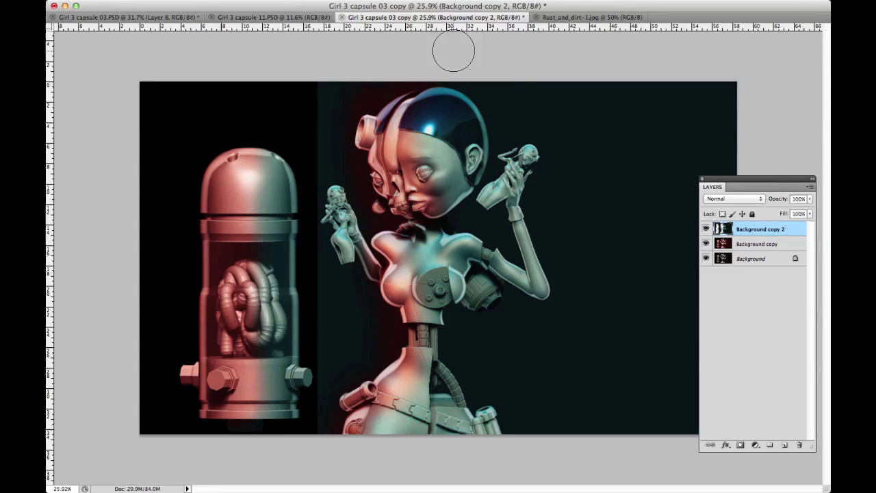
mouse_move(345, 375)
left_mouse_down()
mouse_move(348, 335)
mouse_move(322, 239)
mouse_move(321, 175)
left_mouse_up()
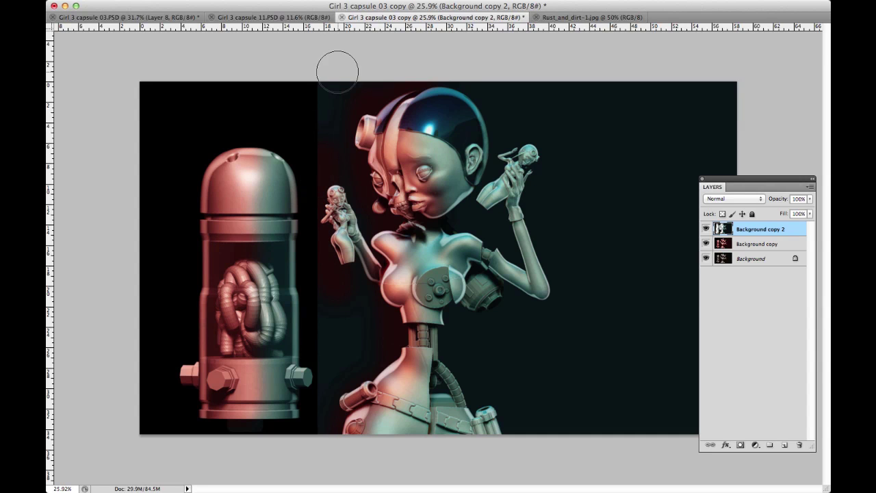
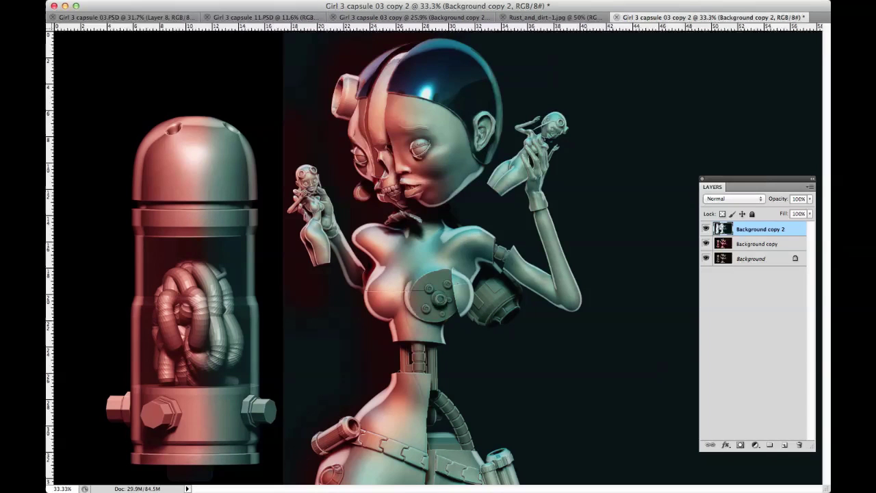
Merge all visible layers in Girl 3 capsule 03 copy 2 and duplicate the merged Background layer.
key("super+shift+e")
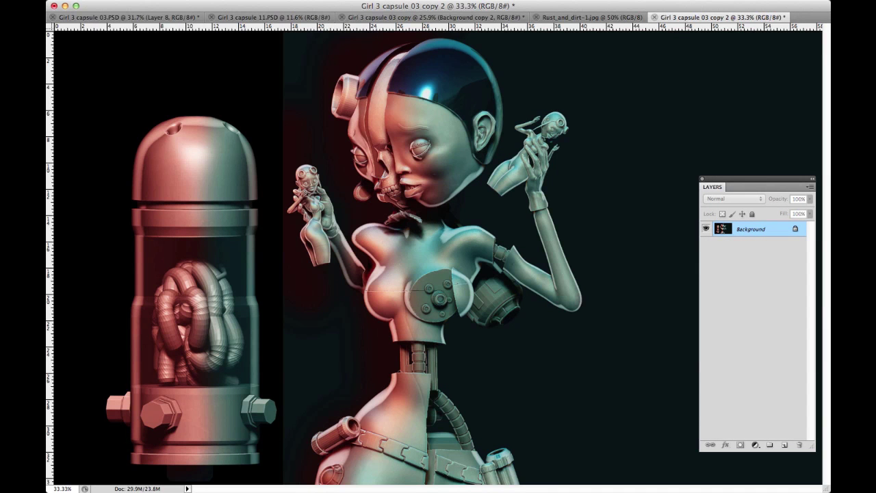
key("super+j")
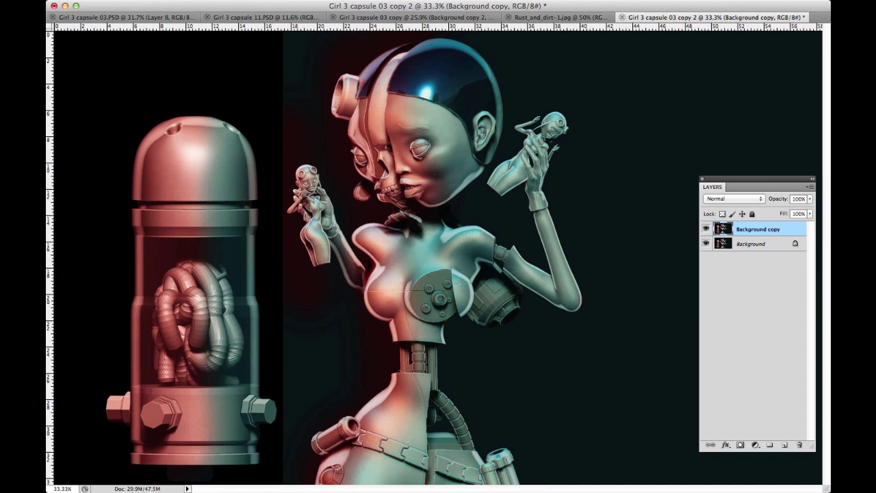
key("super+b")
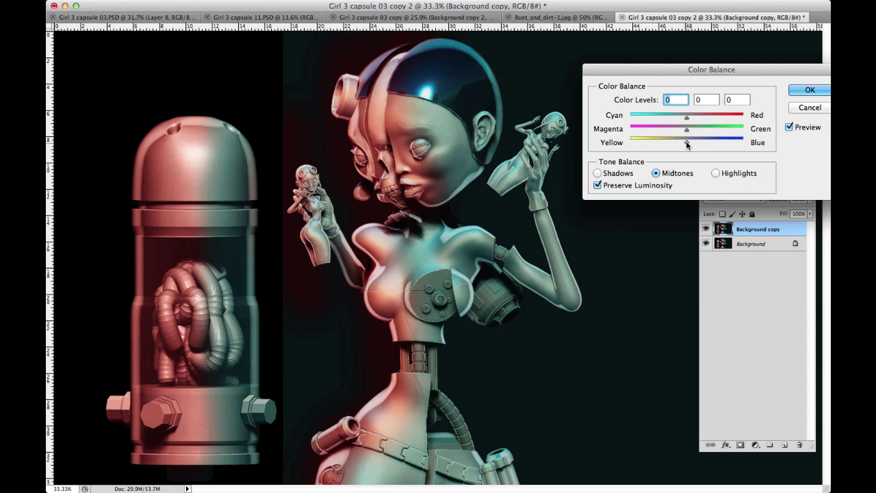
left_click_drag(687, 145, 715, 116)
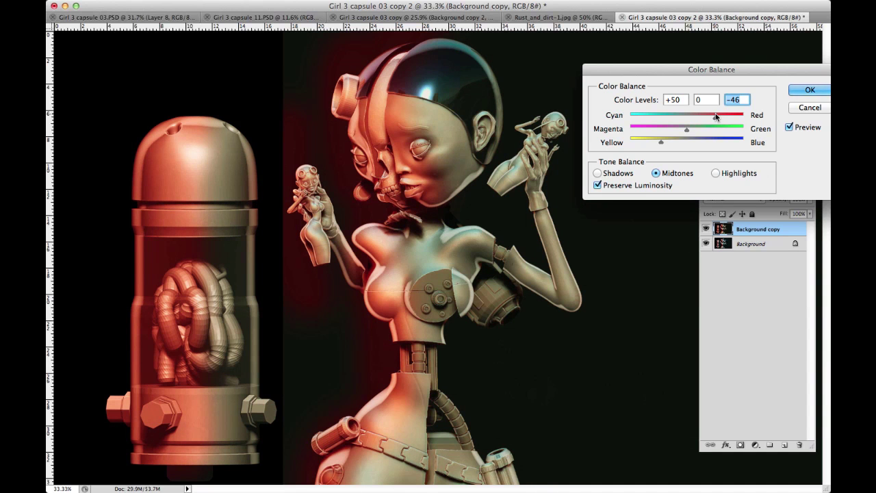
left_click_drag(715, 118, 670, 141)
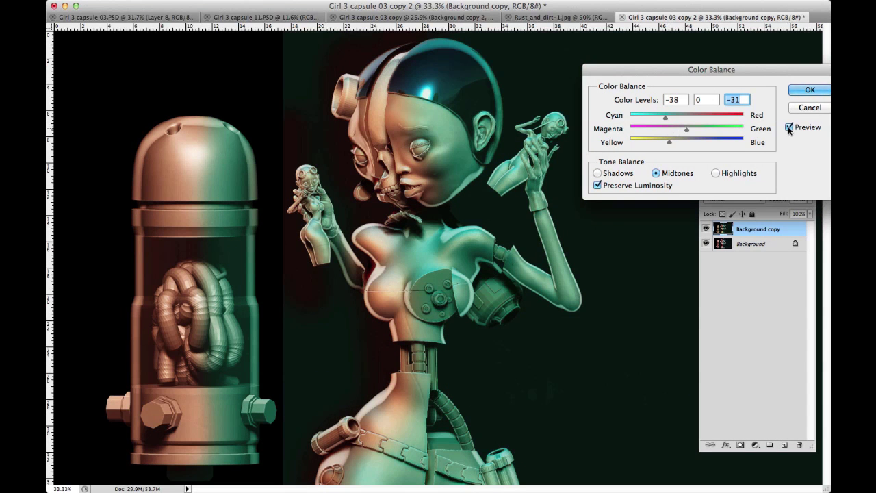
left_click(806, 90)
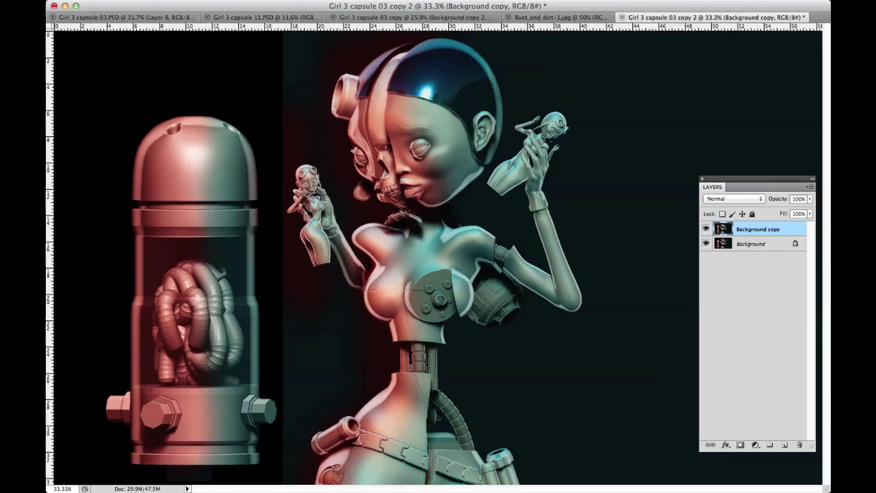
key("super+b")
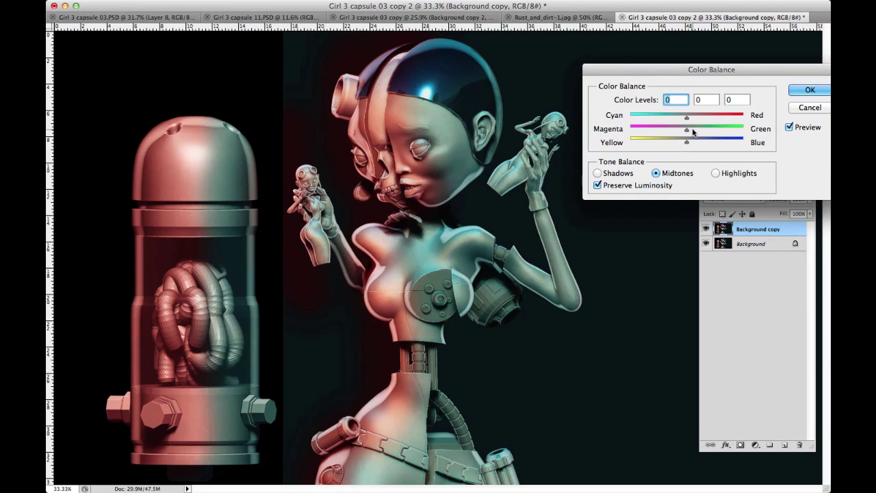
mouse_move(687, 128)
left_mouse_down()
mouse_move(697, 131)
mouse_move(684, 131)
left_mouse_up()
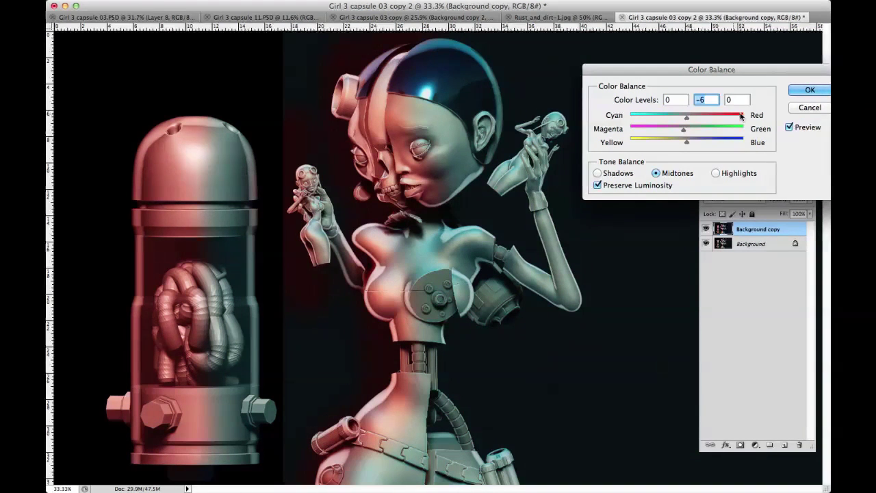
left_click(793, 108)
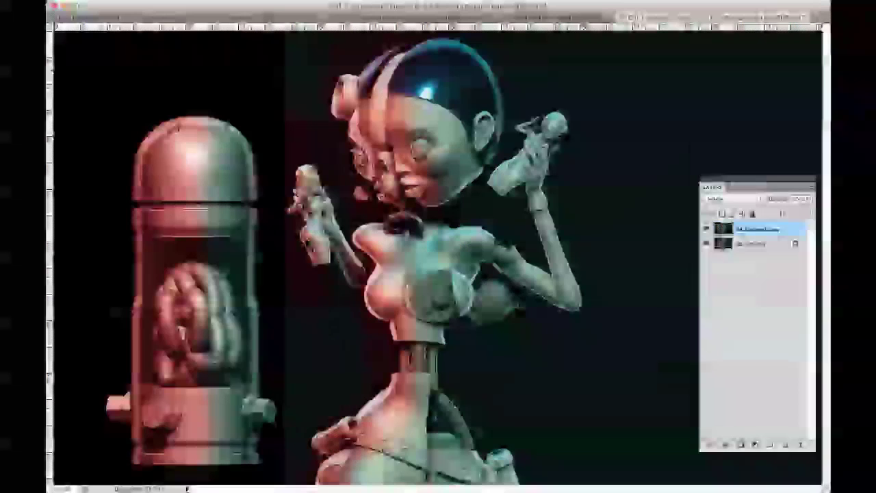
Increase the saturation of the Background copy layer to +19 with Hue/Saturation.
key("super+u")
left_click_drag(847, 96, 732, 54)
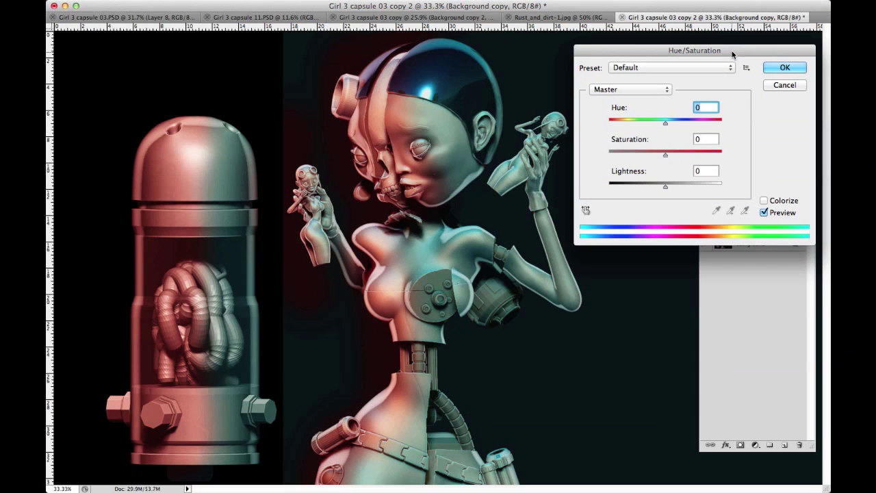
left_click_drag(665, 156, 682, 166)
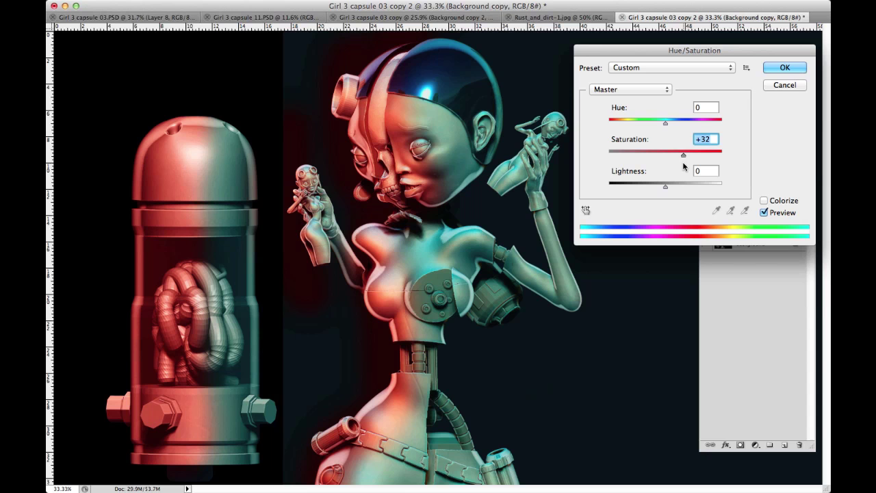
left_click_drag(682, 166, 676, 169)
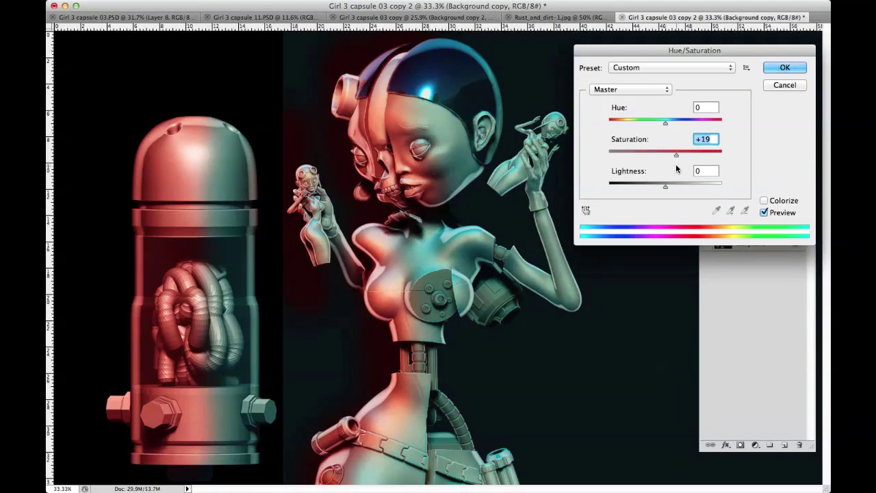
left_click(784, 68)
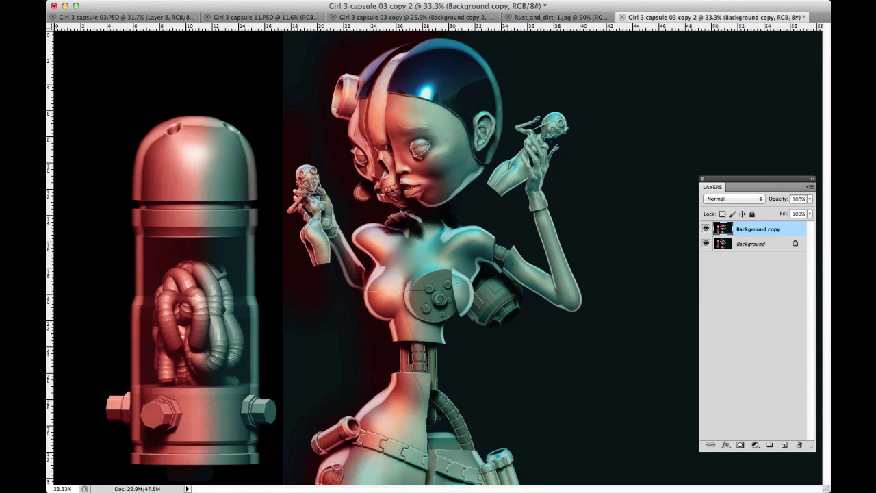
Duplicate the saturated Background copy layer and soften the duplicate with a Gaussian Blur radius slightly above 4 pixels.
key("super+j")
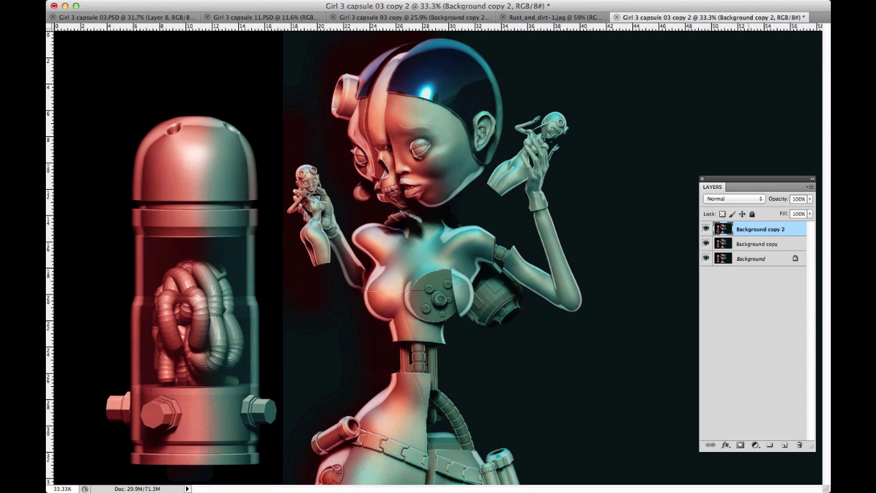
left_click_drag(875, 111, 660, 88)
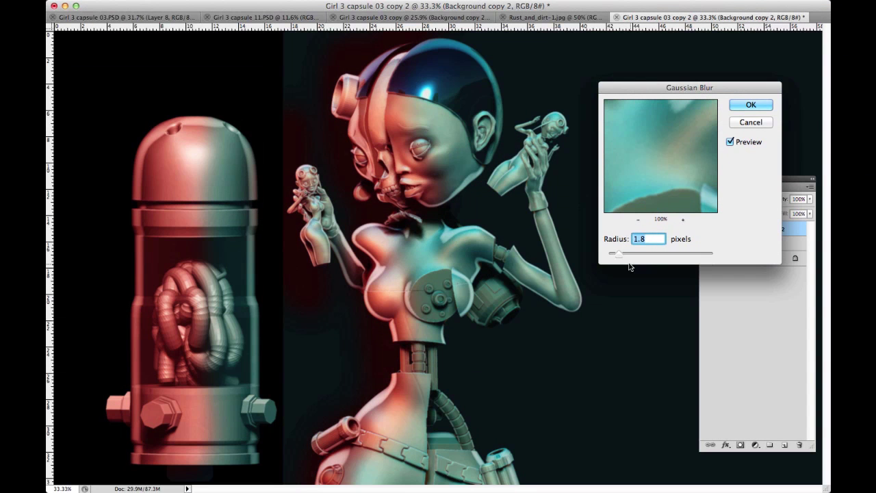
left_click_drag(621, 257, 631, 256)
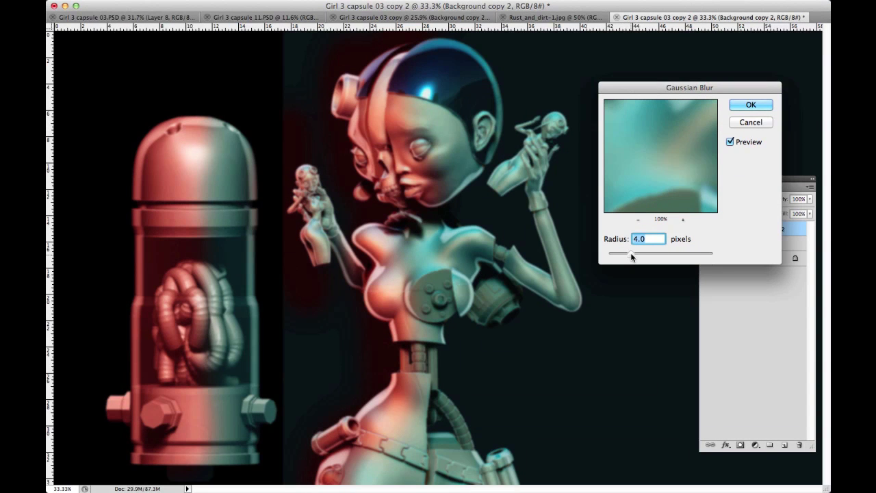
left_click_drag(631, 256, 636, 255)
left_click(734, 104)
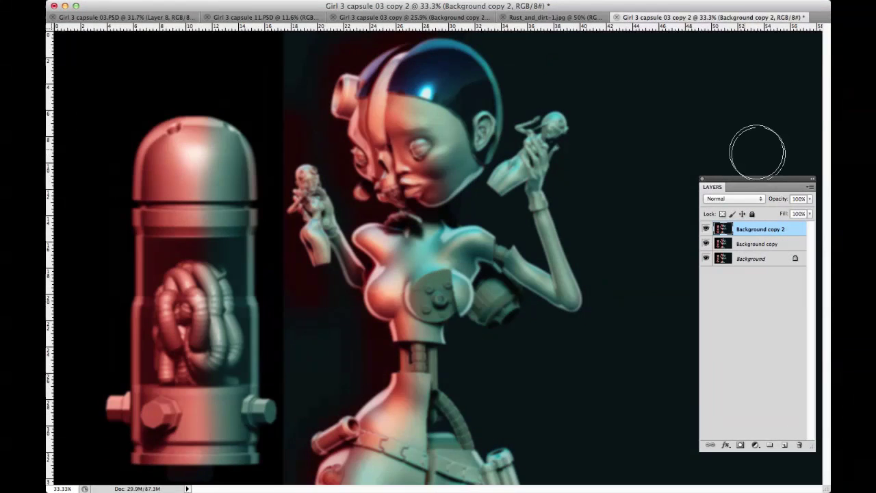
Lower the opacity of the blurred Background copy 2 layer to 56%.
left_click(810, 198)
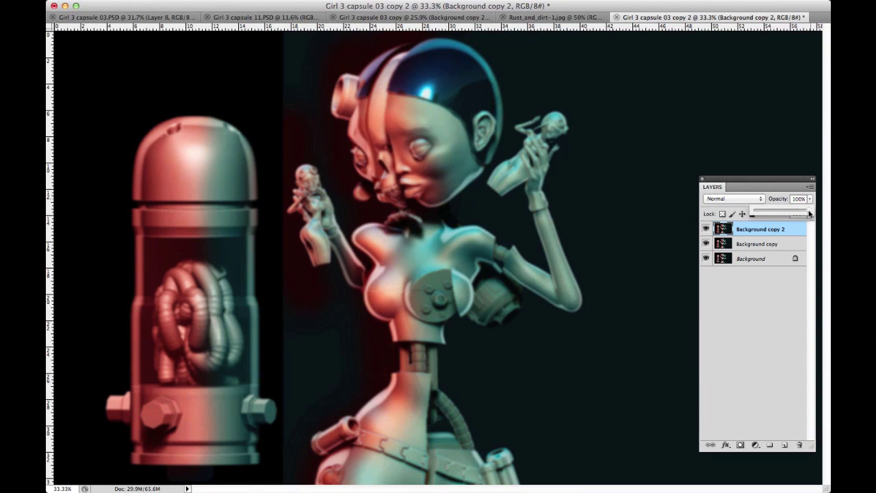
left_click_drag(807, 213, 786, 218)
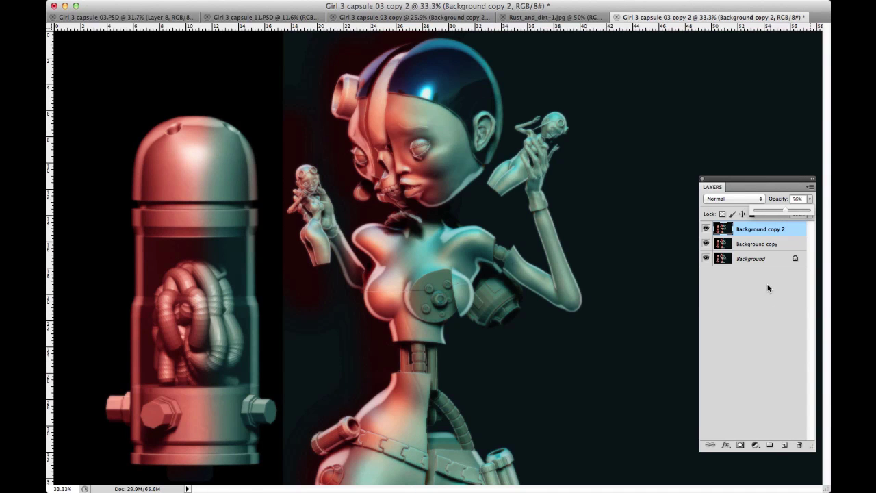
key("Return")
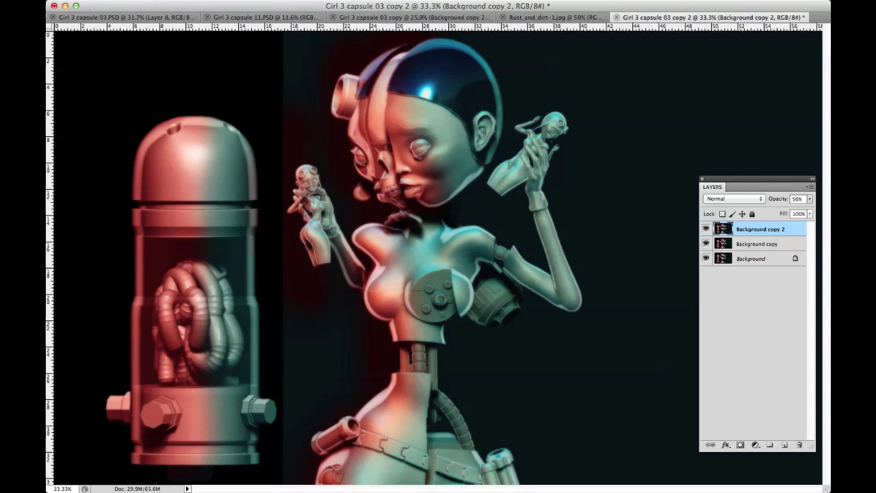
Merge all visible layers and apply the Grain texture filter to the image with an intensity of 24.
key("super+shift+e")
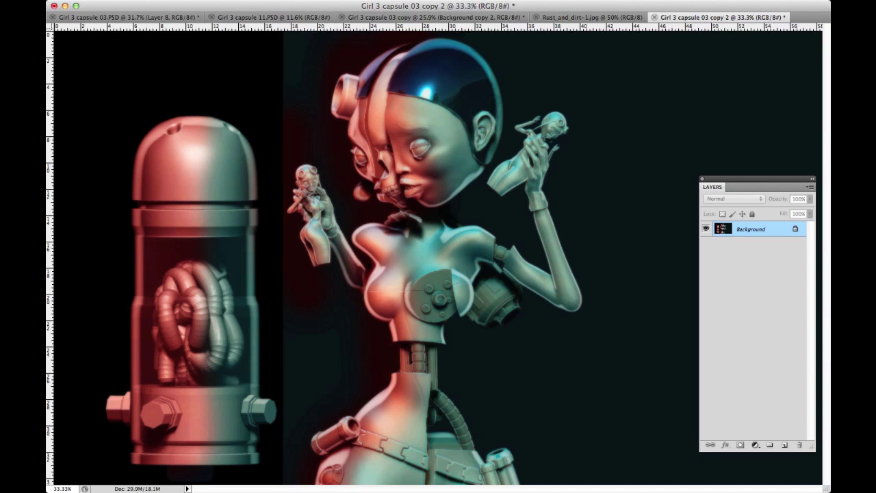
key("super+alt+f")
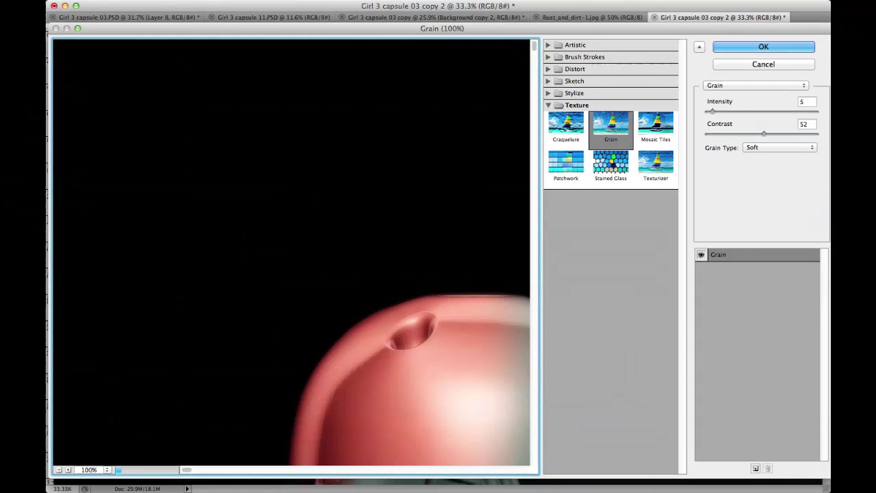
left_click(59, 469)
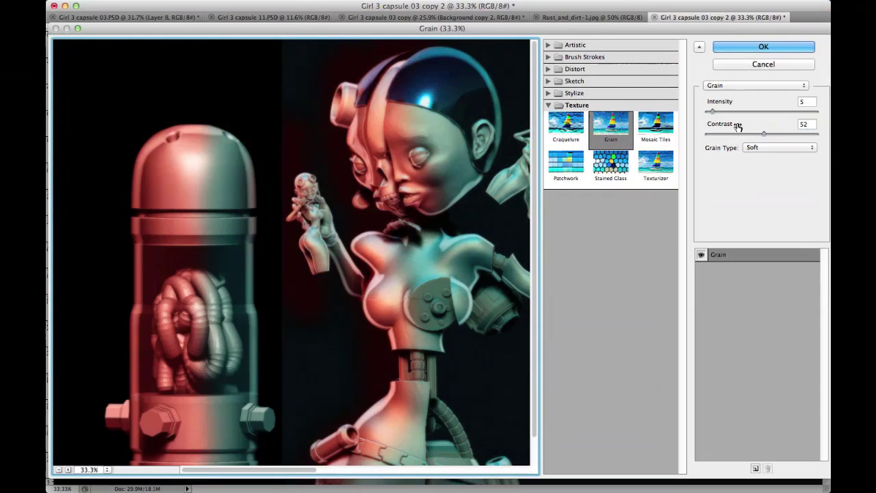
left_click_drag(715, 114, 736, 112)
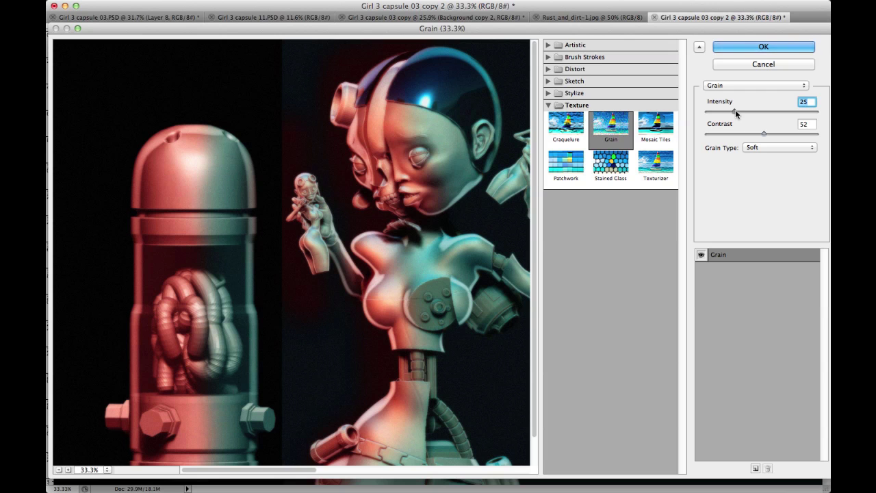
left_click_drag(735, 110, 733, 112)
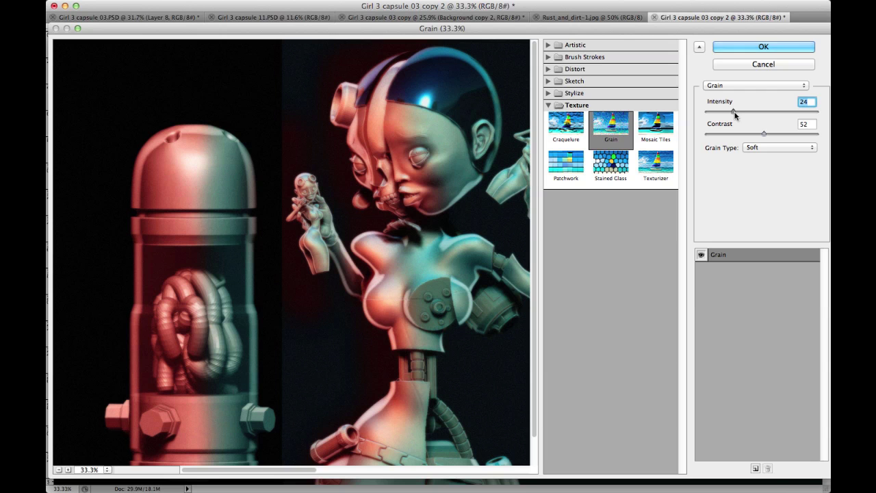
left_click(763, 47)
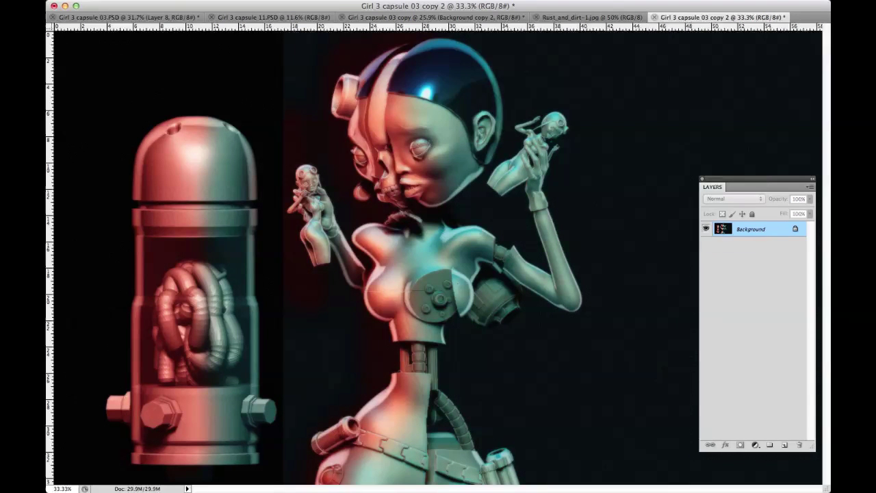
Duplicate the grain-filtered Background layer.
key("super+j")
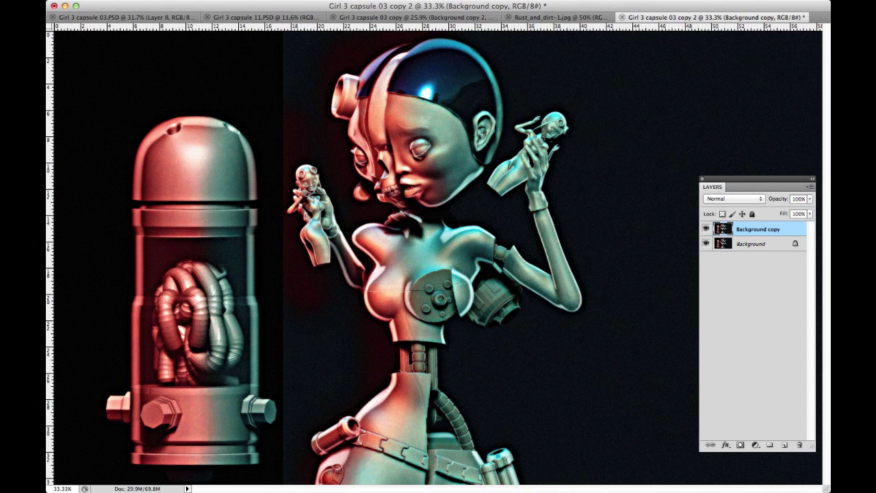
Apply Smart Sharpen to the Background copy layer with an amount of 109% and a radius of 23.5 px.
left_click_drag(830, 81, 657, 30)
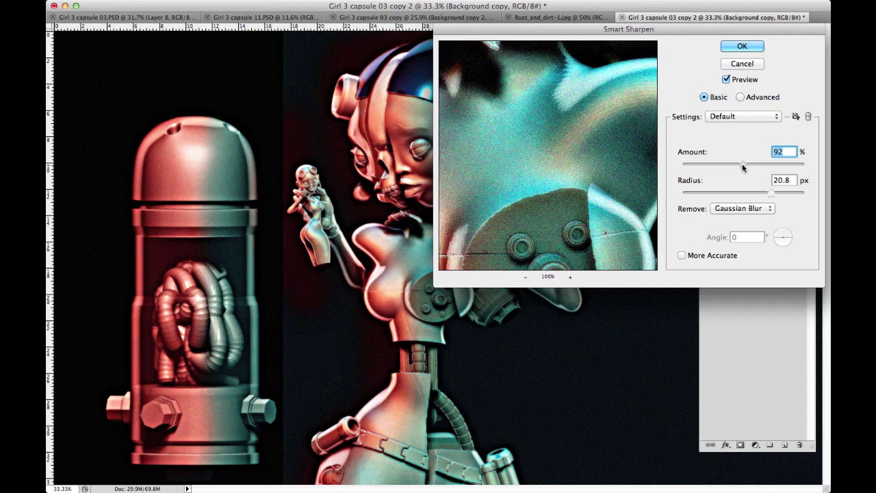
left_click_drag(741, 164, 720, 172)
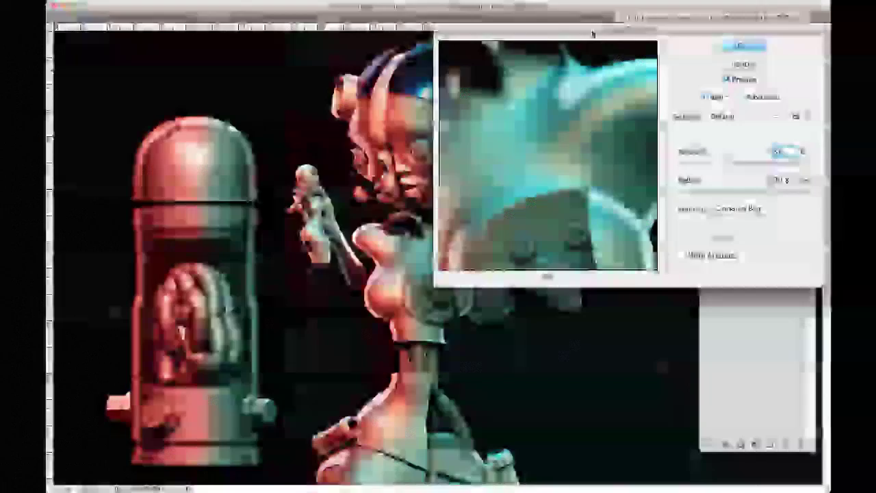
left_click_drag(595, 31, 628, 29)
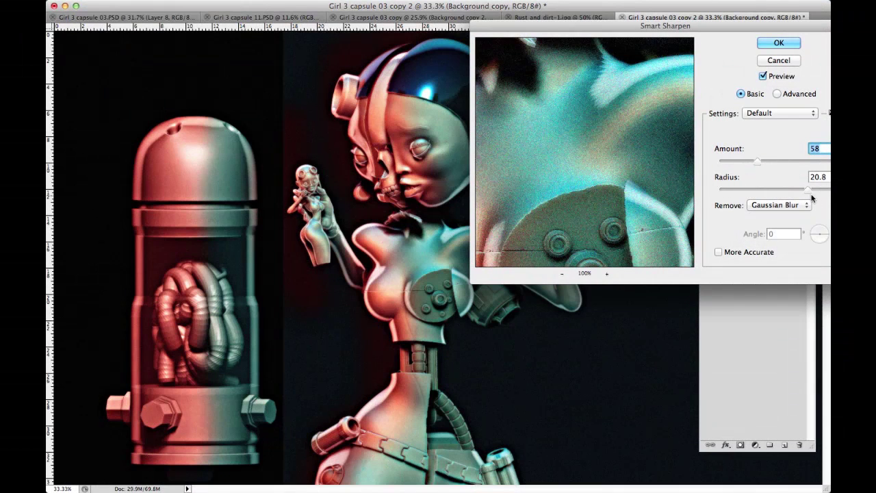
mouse_move(809, 190)
left_mouse_down()
mouse_move(757, 189)
mouse_move(823, 194)
left_mouse_up()
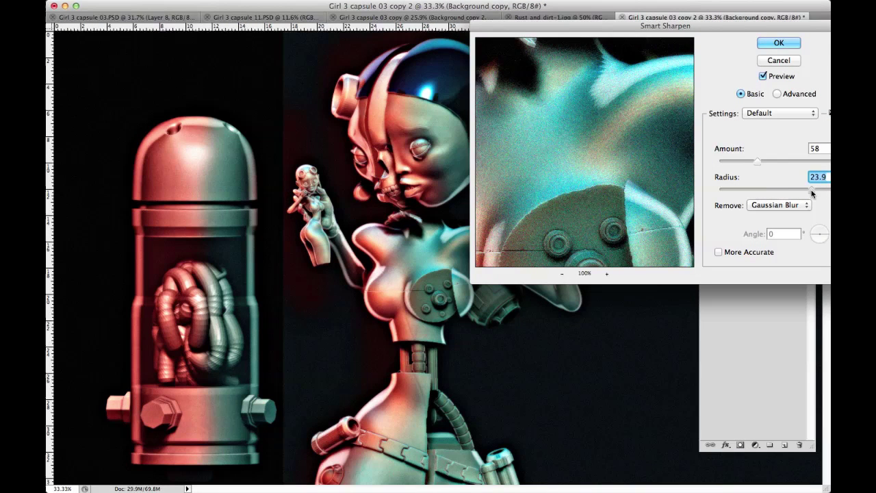
left_click_drag(756, 161, 787, 160)
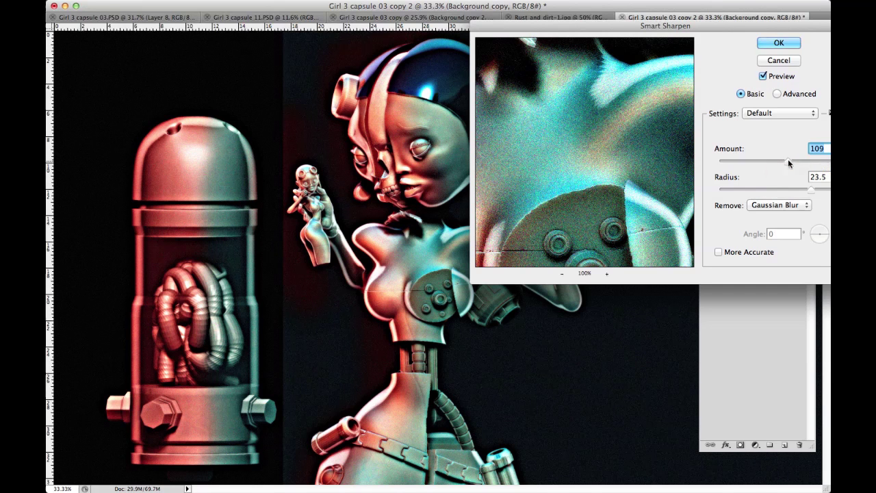
left_click(791, 43)
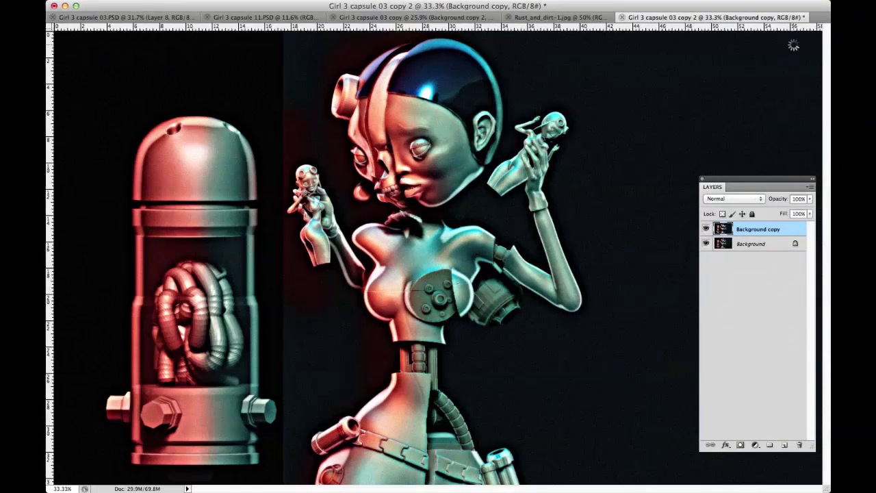
Lower the opacity of the sharpened Background copy layer to 23%.
left_click(809, 198)
left_click_drag(807, 209, 775, 211)
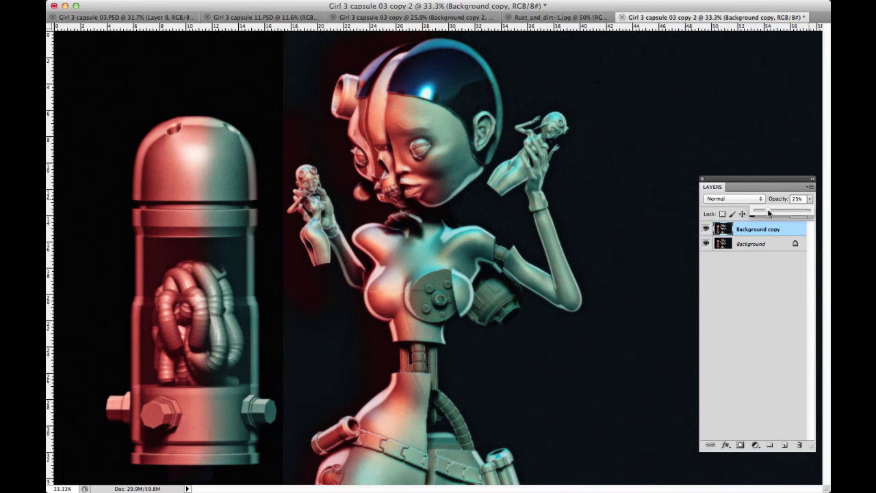
left_click(776, 277)
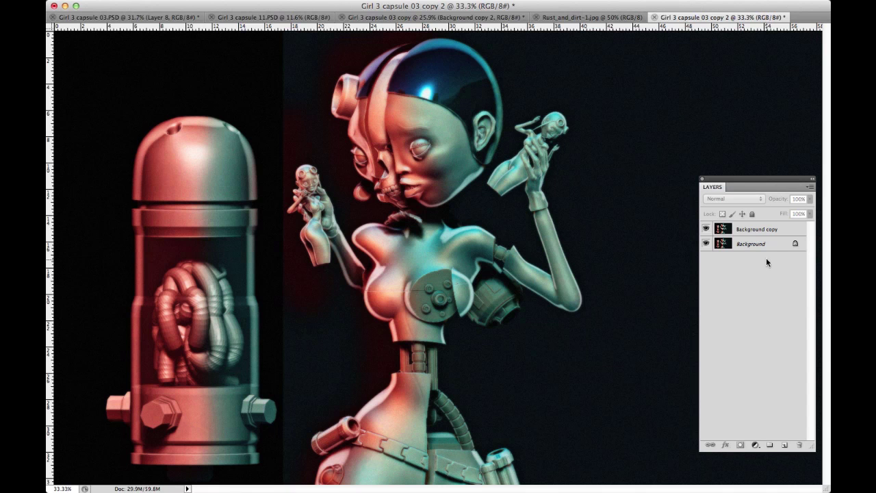
left_click(760, 230)
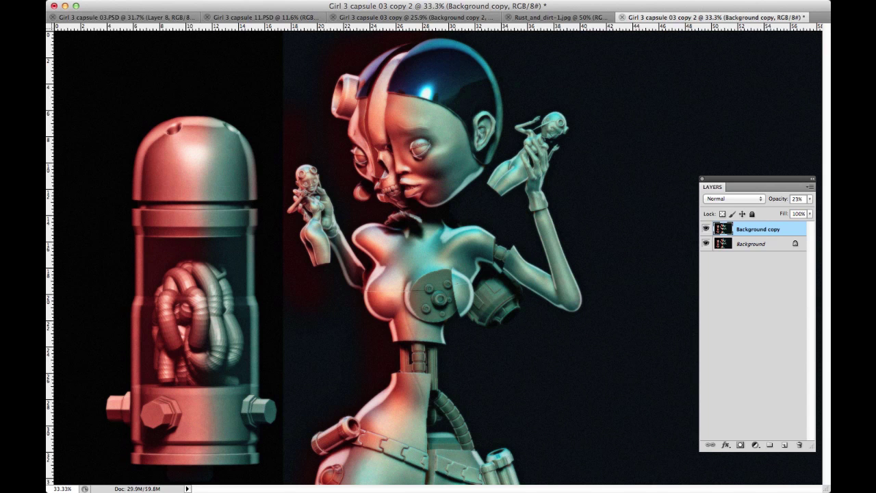
Lighten the shadows of the Background copy layer with Levels, raising the output black level to 100.
key("ctrl+l")
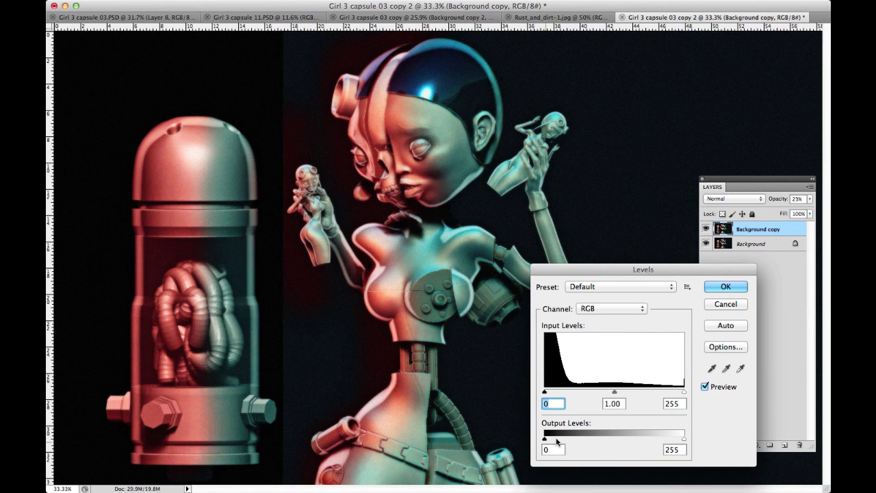
left_click_drag(546, 439, 606, 431)
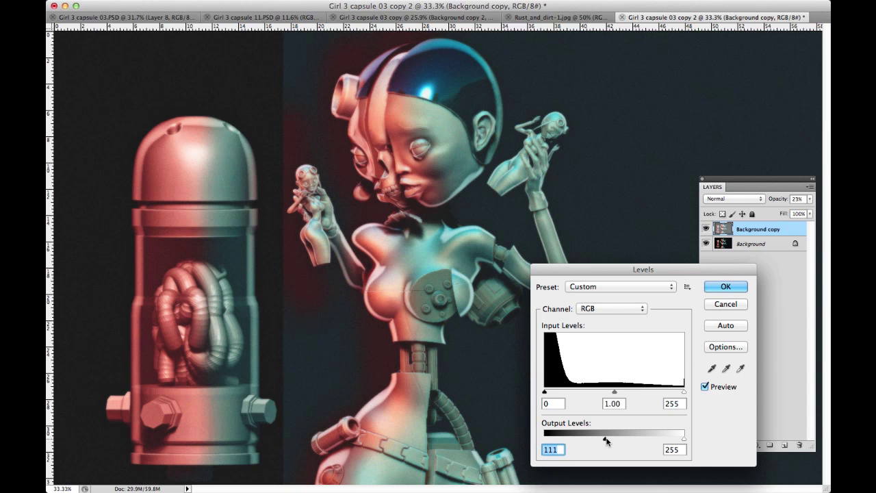
left_click_drag(605, 439, 598, 441)
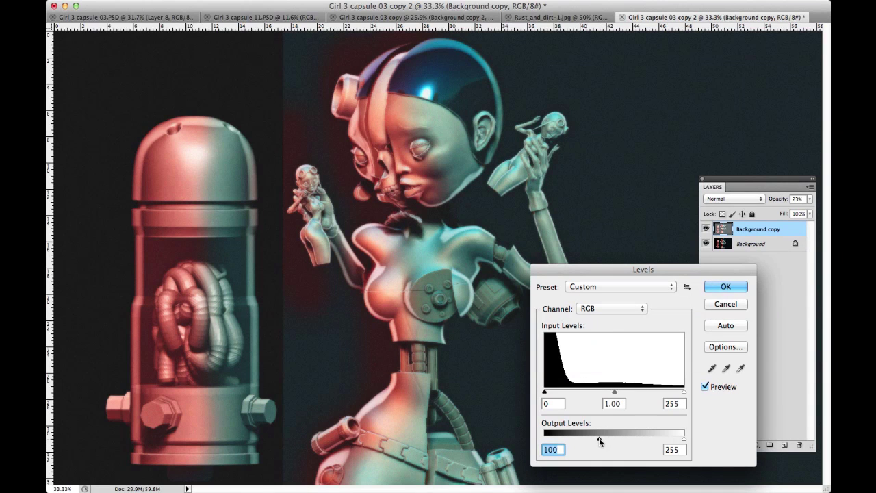
left_click(726, 285)
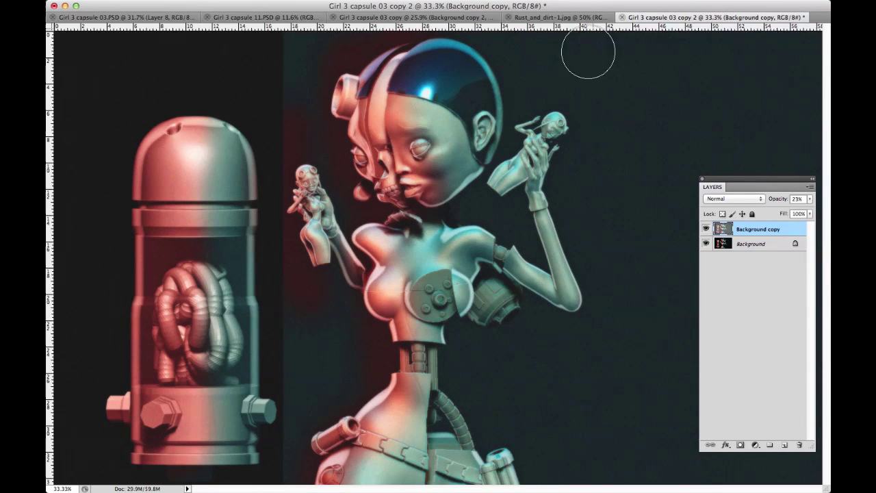
In the Girl 3 capsule 03 copy document, hide both Background copy layers and make the Background layer active.
left_click(466, 20)
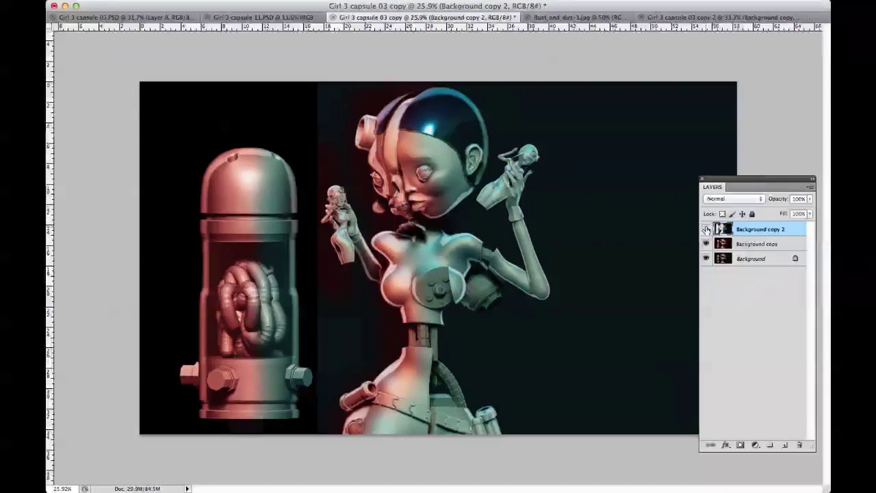
left_click(705, 229)
left_click(706, 243)
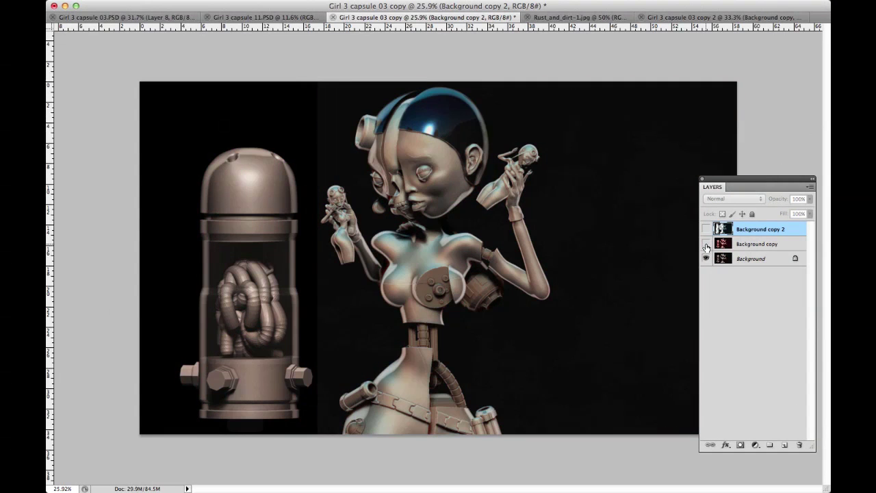
left_click(745, 259)
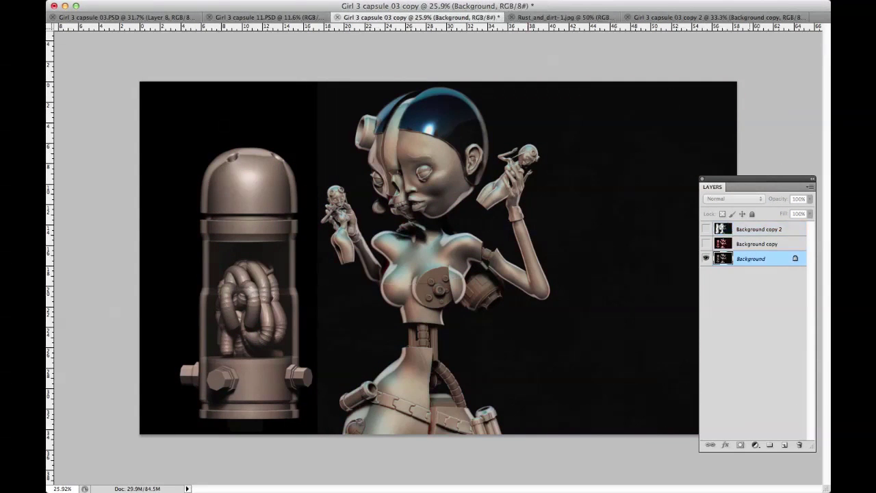
Select the dark backdrop around both the girl and the capsule and feather the selection by 4 pixels.
left_click(650, 184)
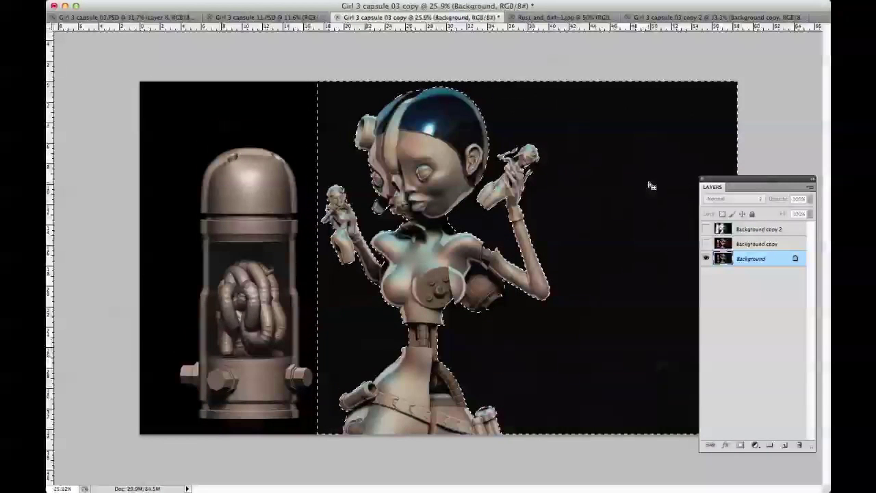
left_click(265, 132, "shift")
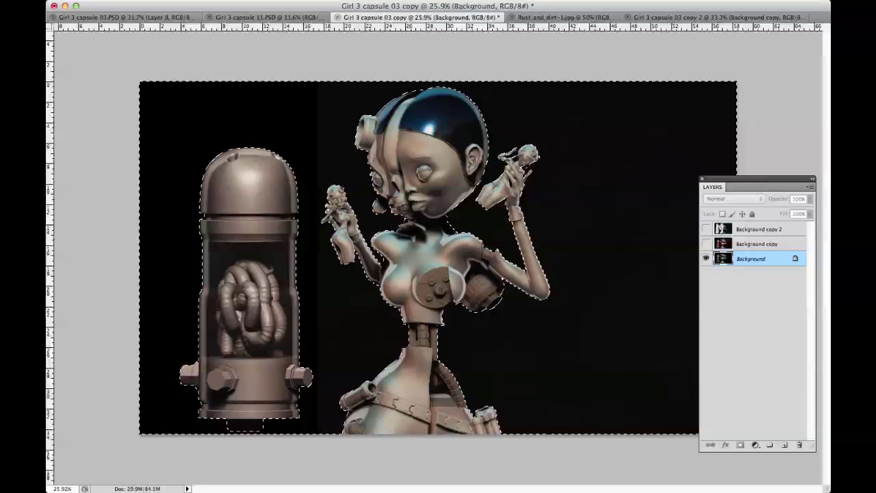
key("shift+F6")
type("4")
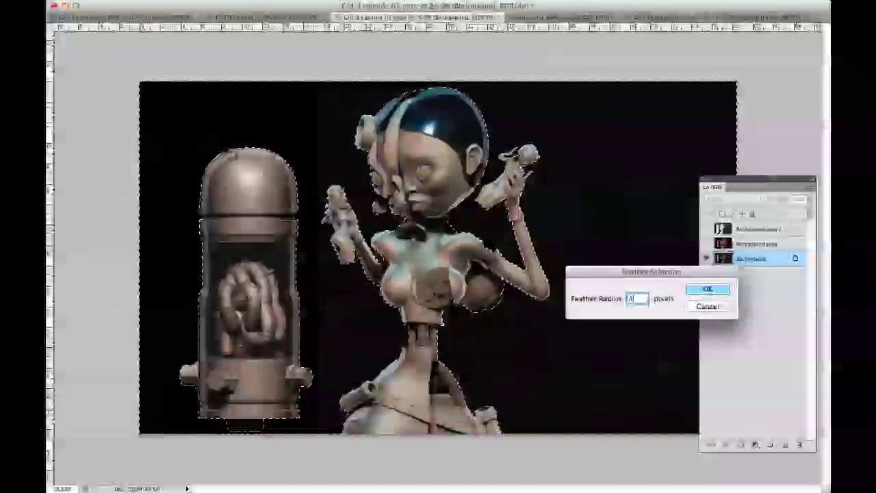
left_click(708, 289)
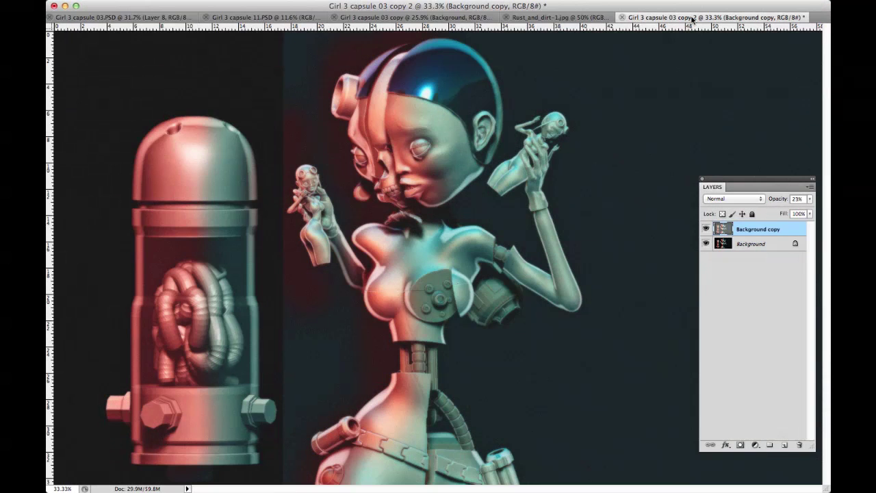
Paste the copied backdrop as a new layer in Girl 3 capsule 03 copy 2 and raise its Levels output black to 22.
key("super+v")
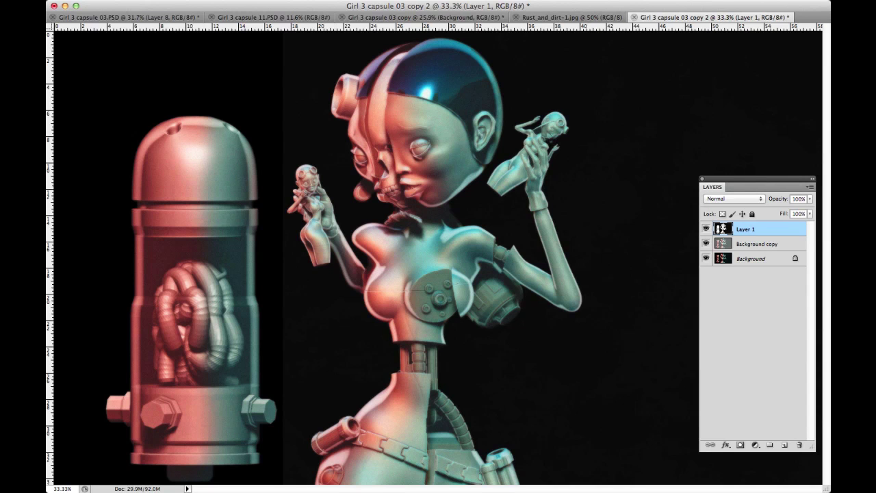
key("ctrl+l")
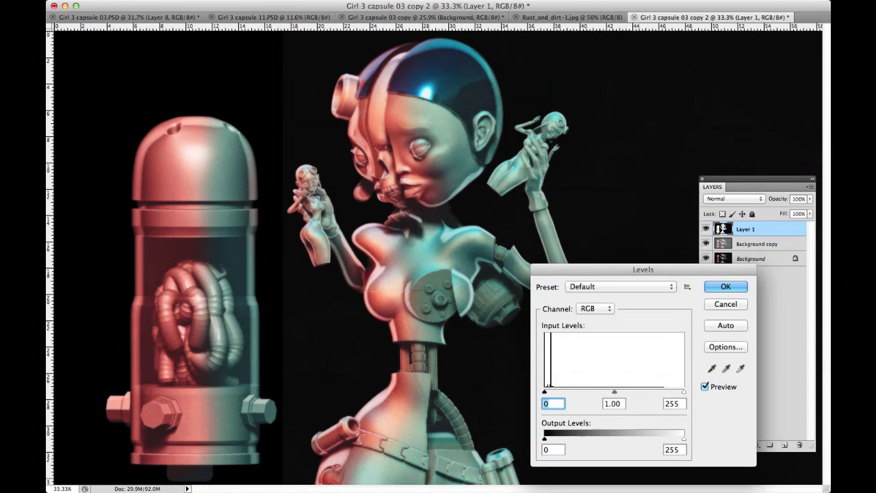
left_click_drag(544, 440, 562, 441)
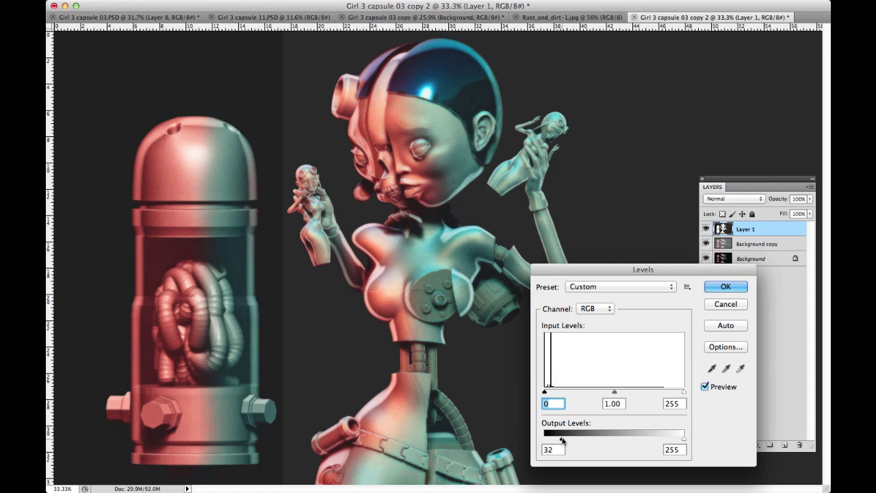
mouse_move(562, 441)
left_mouse_down()
mouse_move(544, 441)
mouse_move(592, 436)
mouse_move(557, 440)
left_mouse_up()
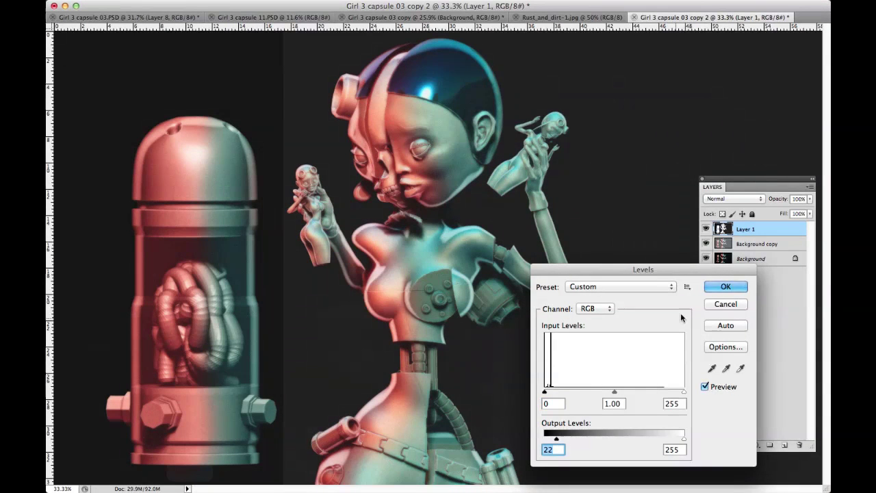
left_click(724, 287)
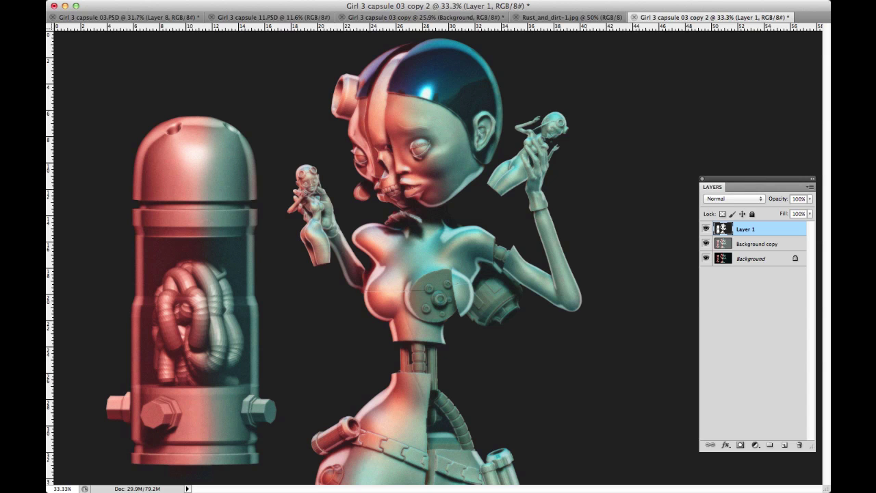
Apply the Grain texture filter to Layer 1 with intensity below 16, contrast 52 and grain type Soft.
key("super+alt+f")
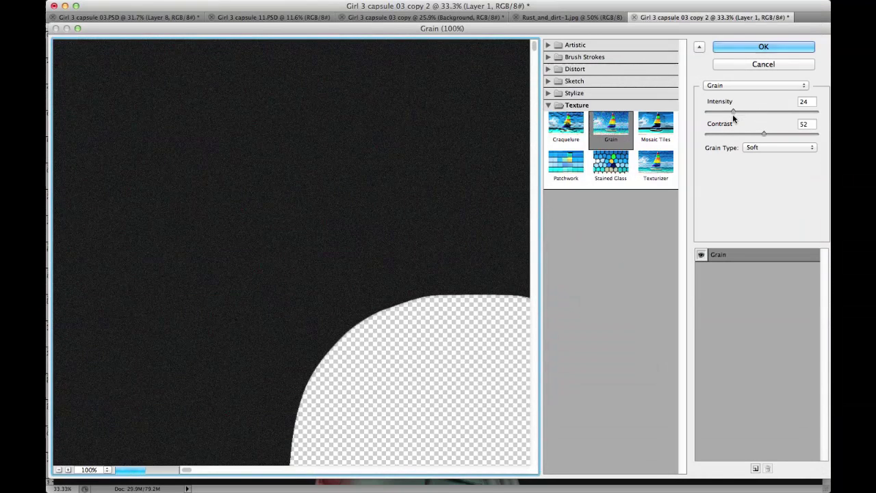
left_click_drag(733, 112, 724, 114)
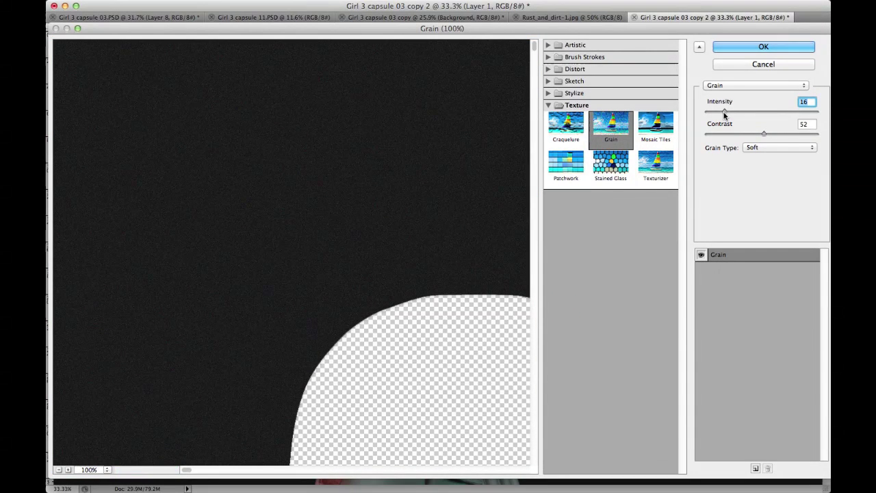
left_click_drag(724, 115, 713, 115)
left_click(762, 46)
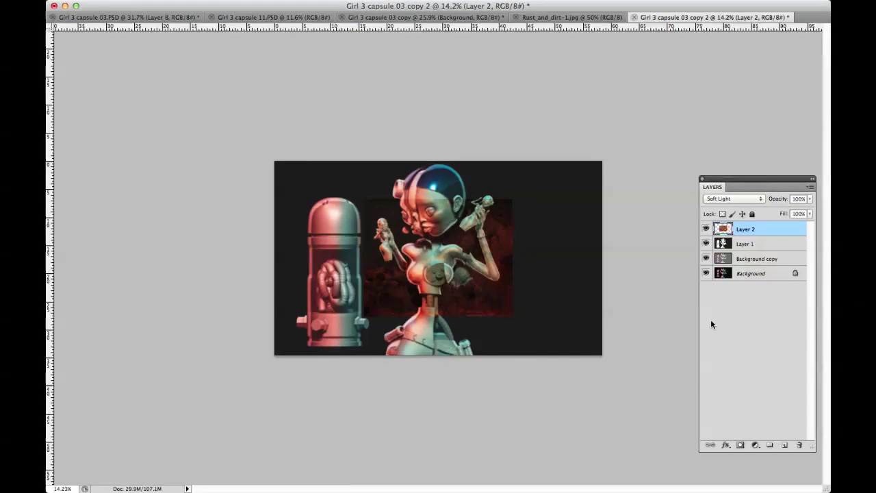
Scale the Soft Light rust texture on Layer 2 so it covers the entire canvas.
key("super+t")
left_click_drag(363, 200, 274, 153)
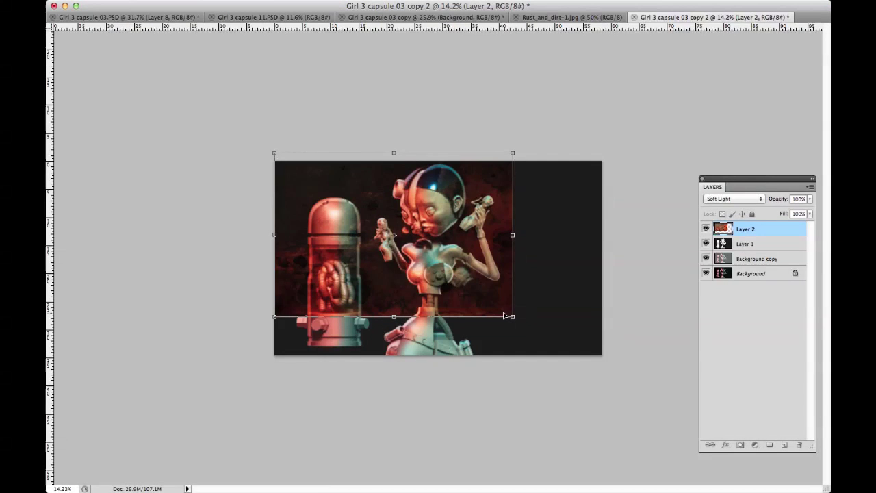
left_click_drag(512, 317, 602, 384)
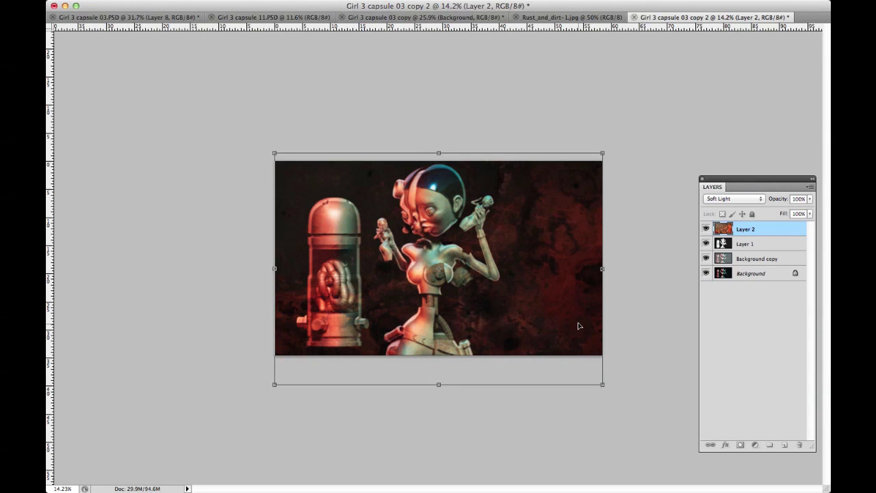
key("Return")
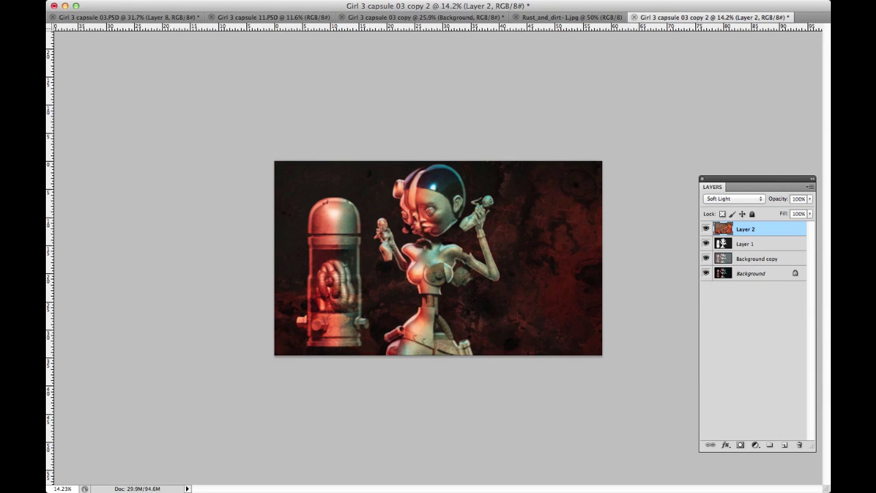
Examine the rust texture overlay closely on the girl's torso and across the whole composition.
key("super+plus")
key("super+plus")
key("super+plus")
key("super+plus")
key("super+plus")
key("super+plus")
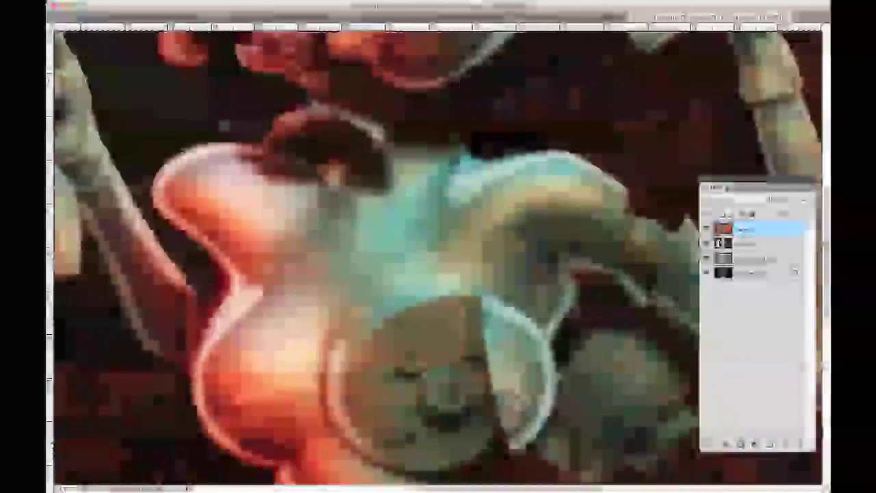
key("super+minus")
key("super+minus")
key("super+minus")
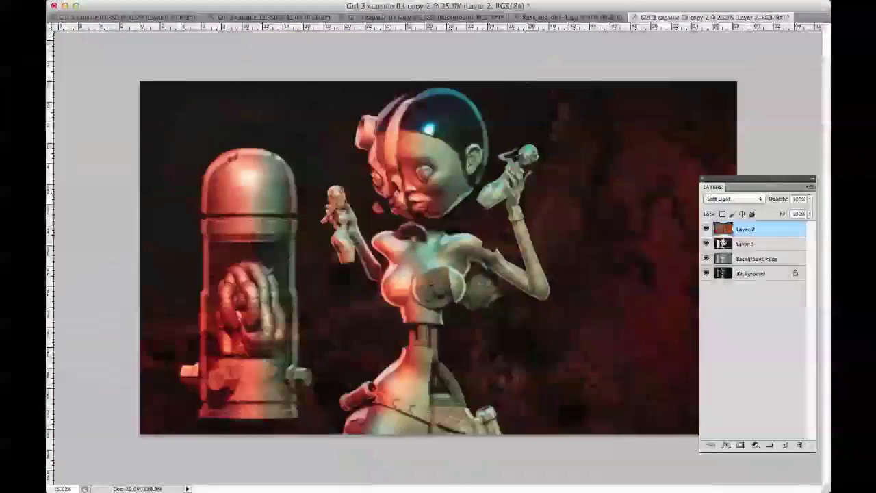
key("super+0")
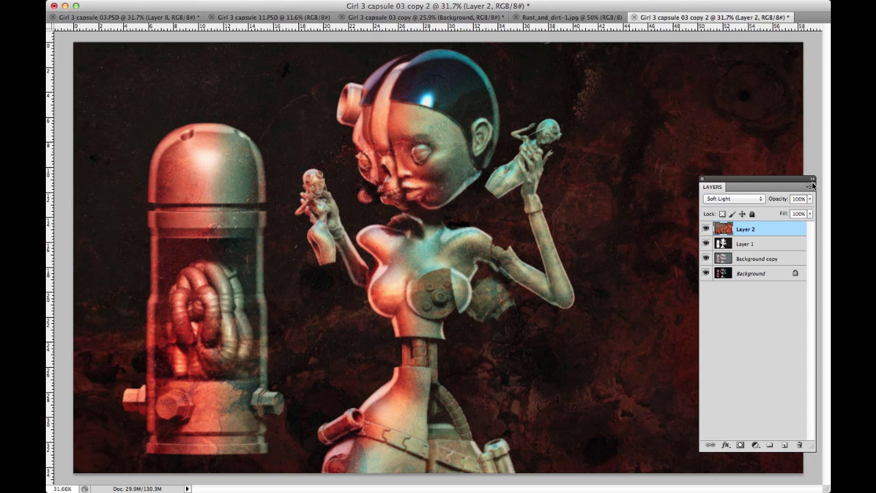
Select the dark backdrop on Layer 1 and cut that area of Layer 2's rust texture into a new layer.
left_click(788, 244)
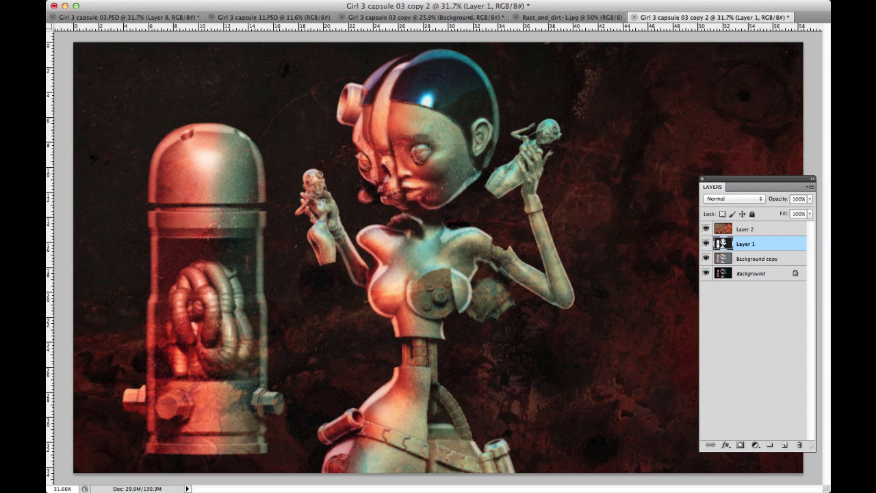
left_click(706, 229)
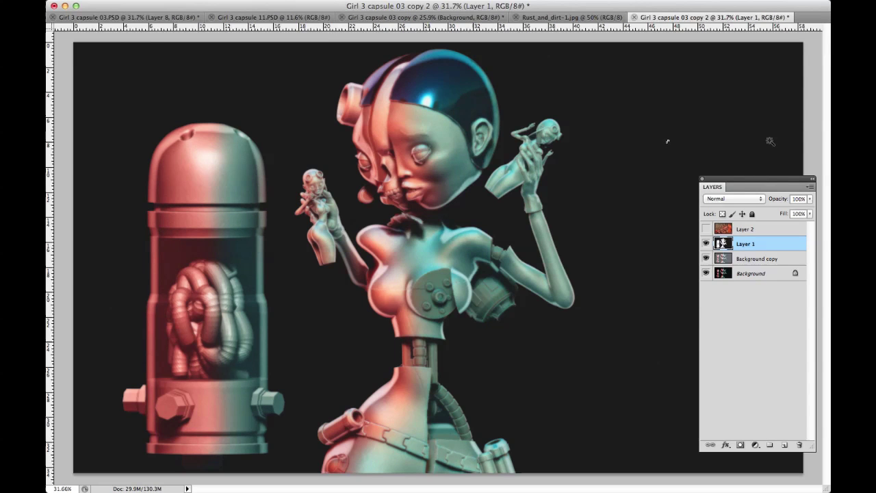
left_click(713, 143)
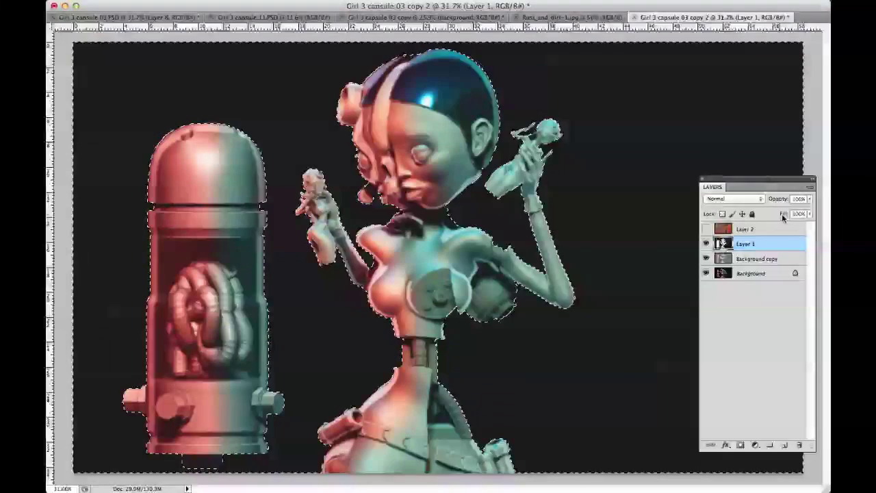
left_click(775, 231)
left_click(707, 230)
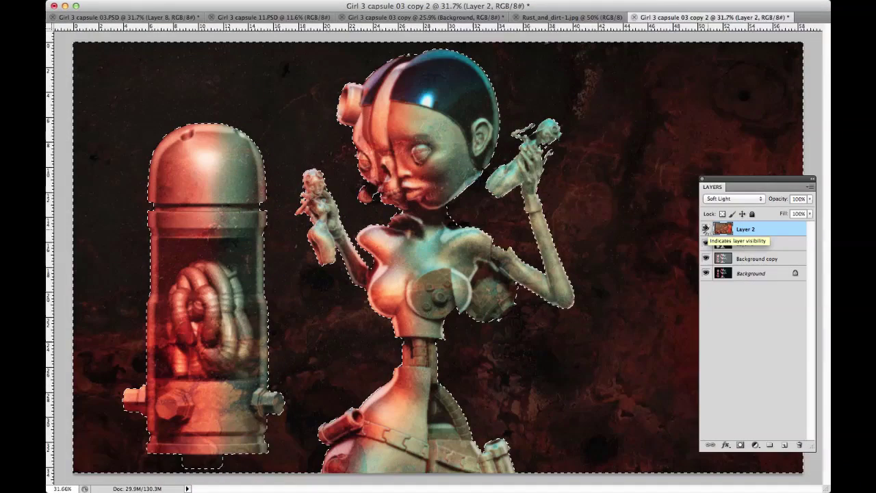
left_click(707, 230)
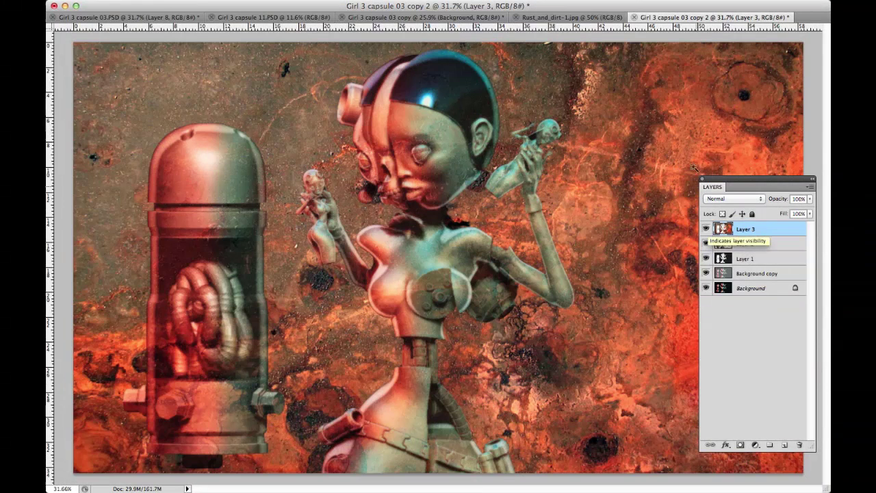
Set the backdrop rust layer, Layer 3, to Soft Light blending at 27% opacity.
left_click(756, 199)
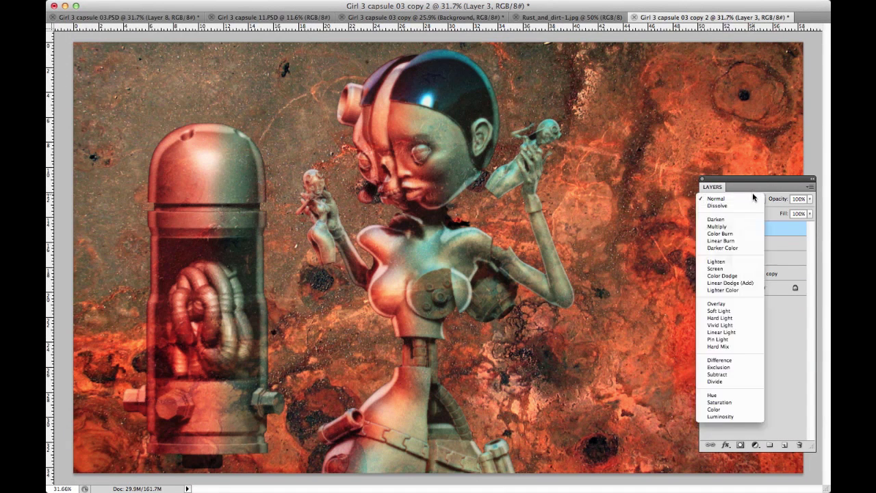
left_click(731, 312)
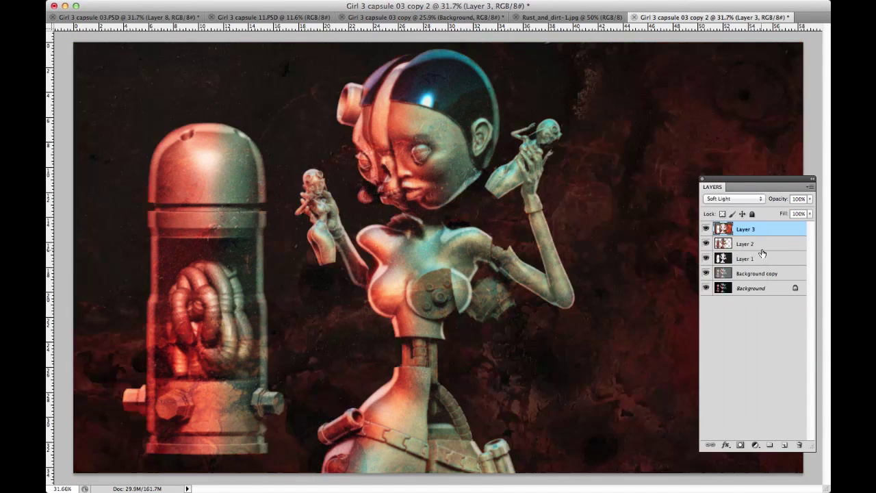
left_click(808, 198)
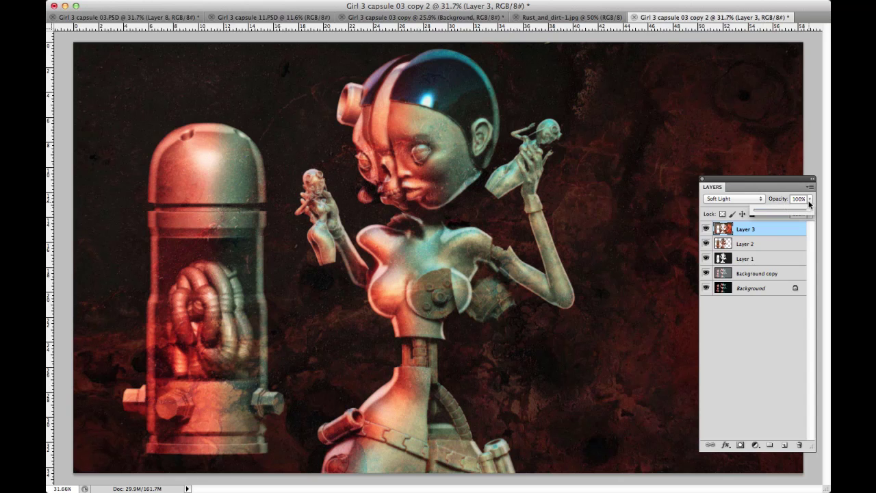
left_click_drag(808, 214, 769, 214)
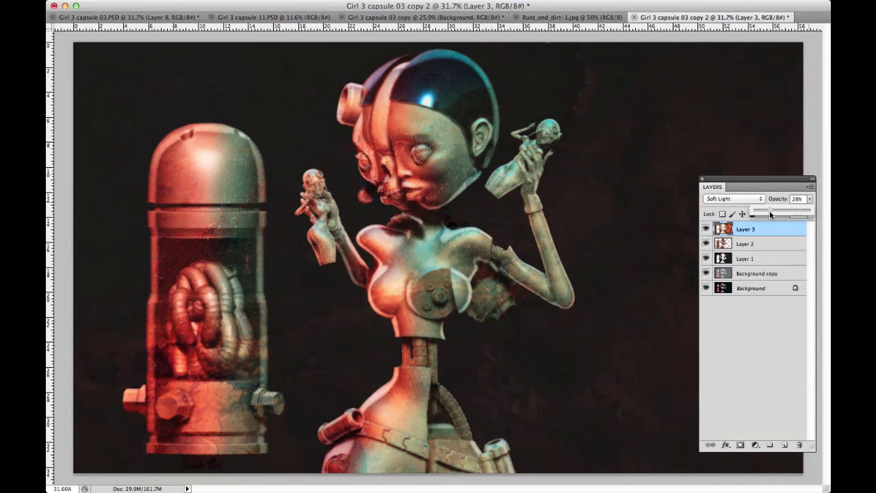
Lower the opacity of Layer 2 to soften the rust texture over the girl and capsule.
left_click(769, 244)
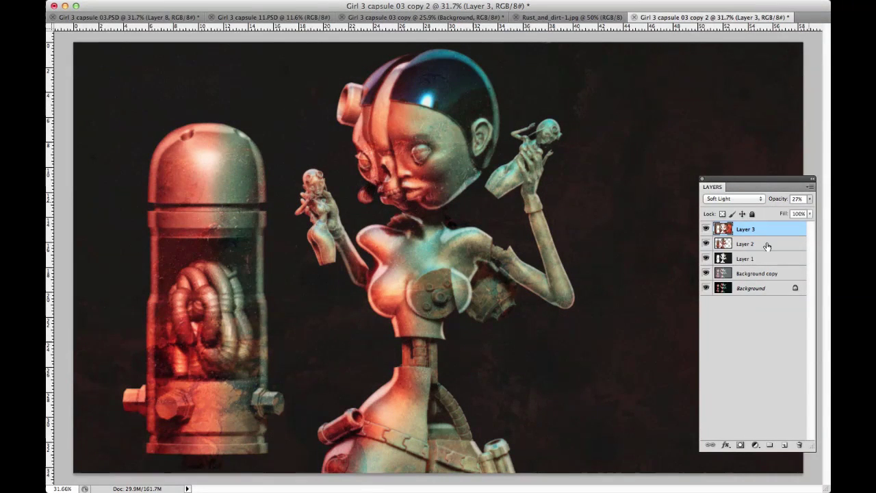
left_click(810, 198)
left_click_drag(808, 214, 768, 214)
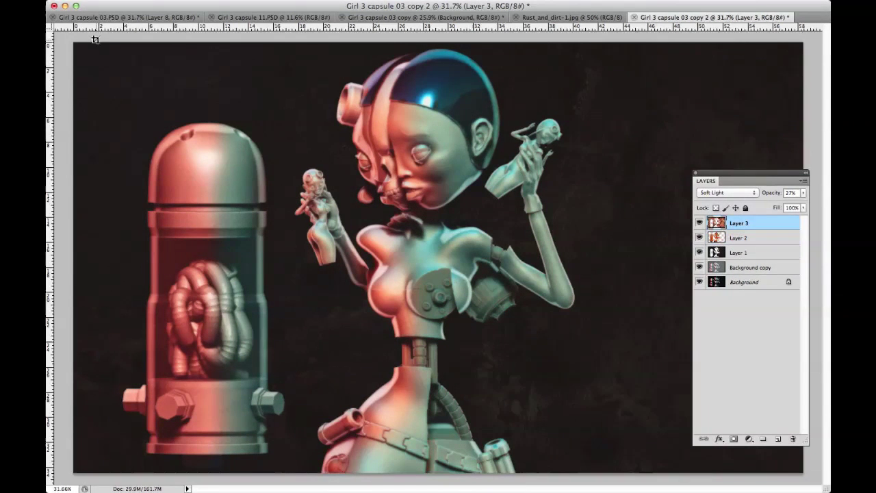
Crop the canvas closer around the capsule and girl, and save the document as Girl 3 capsule 03 copy 2.psd.
left_click_drag(95, 40, 641, 488)
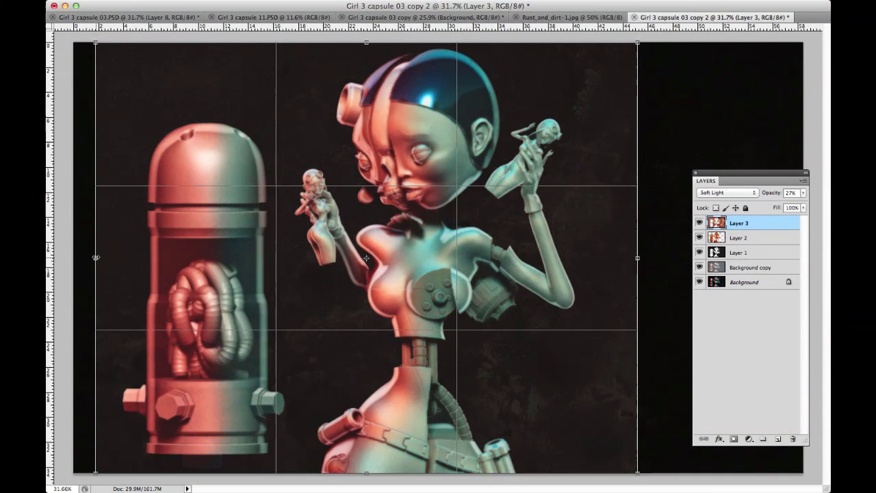
left_click_drag(95, 258, 85, 257)
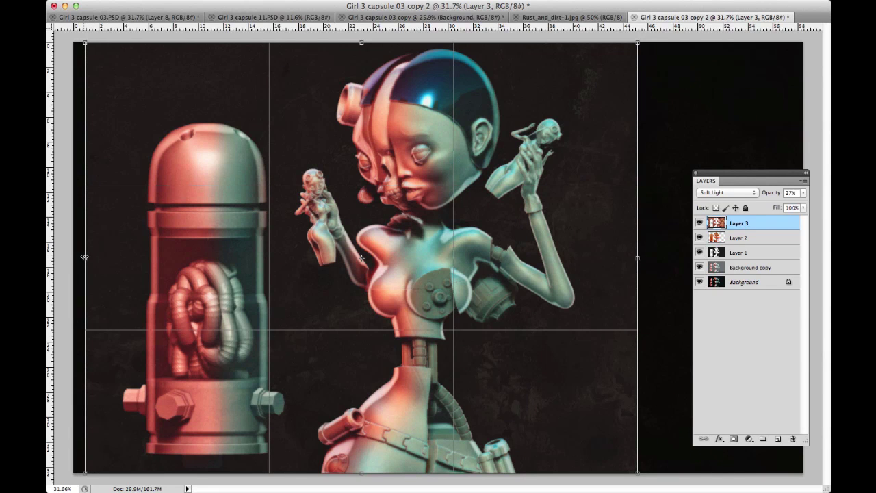
key("Return")
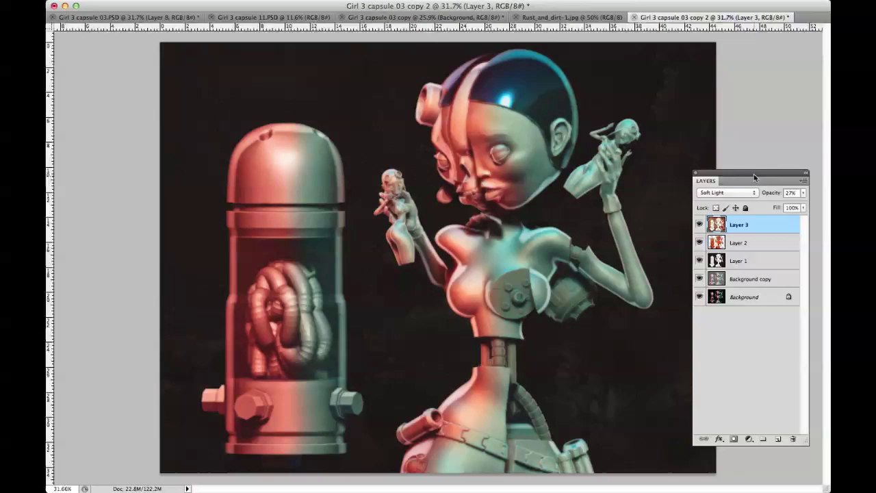
left_click_drag(753, 176, 787, 171)
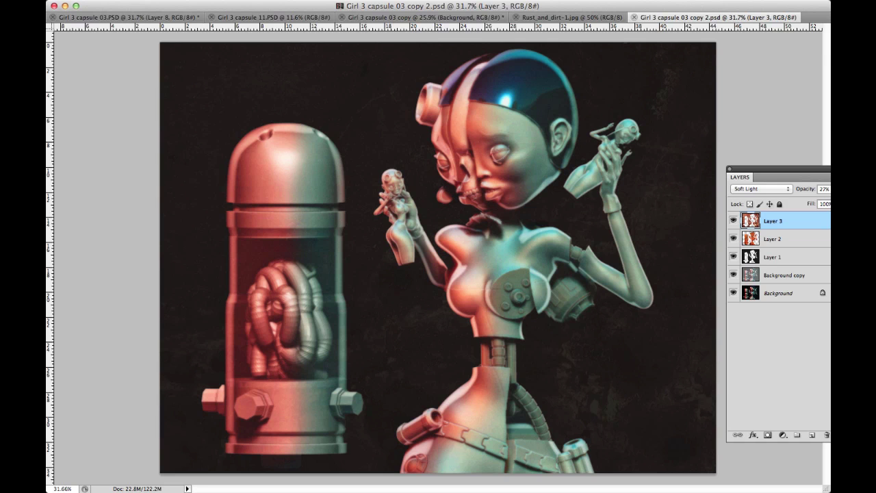
Flatten the image, duplicate the Background layer, and set the copy's Color Balance highlights to -4, 0, -15.
key("super+shift+e")
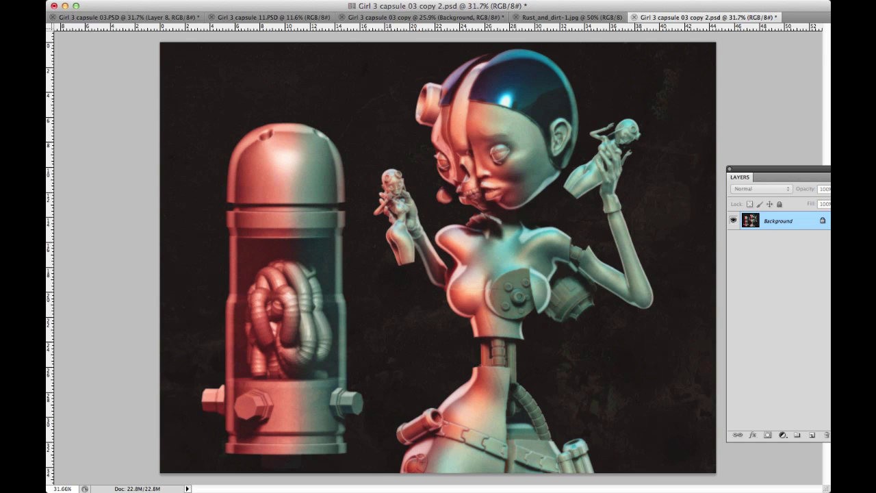
key("super+j")
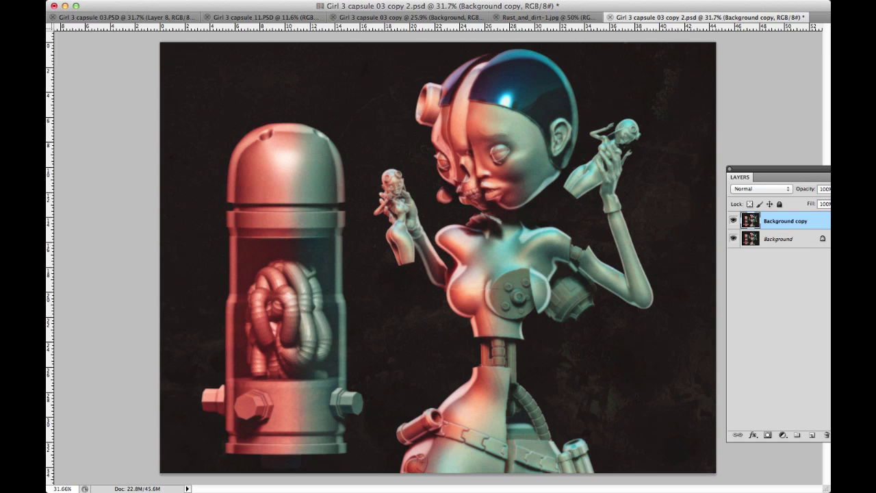
key("super+b")
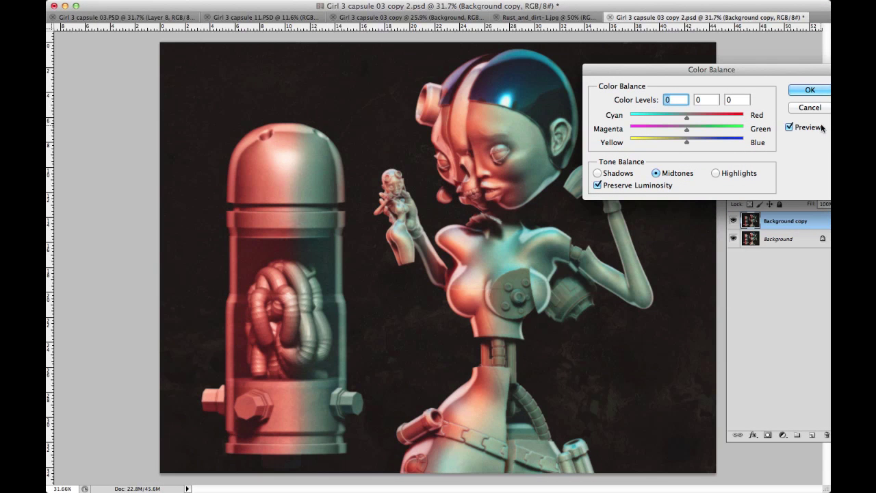
left_click(716, 173)
left_click_drag(687, 143, 664, 146)
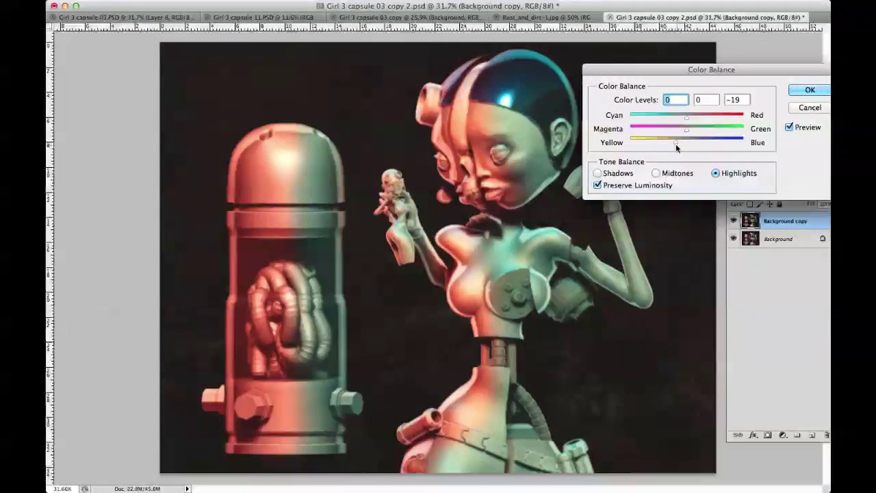
left_click_drag(676, 143, 681, 120)
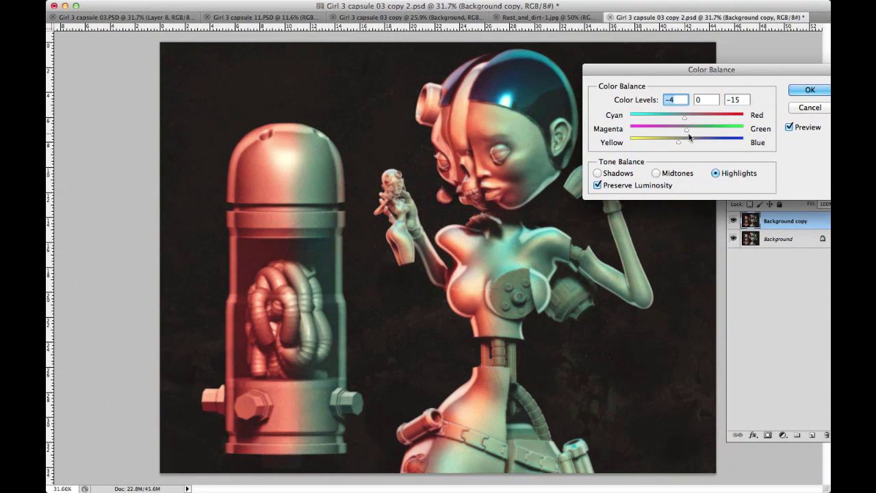
Shift the Color Balance shadows of the Background copy toward cyan and yellow.
left_click(597, 173)
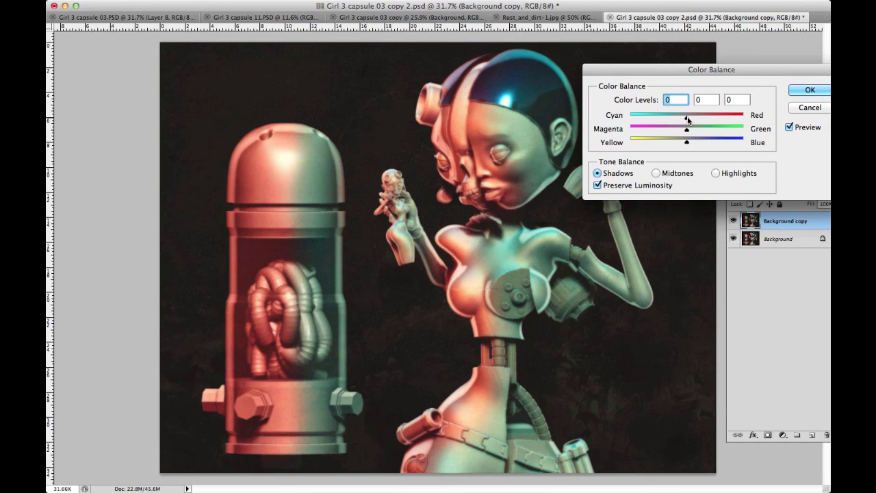
left_click_drag(686, 119, 658, 126)
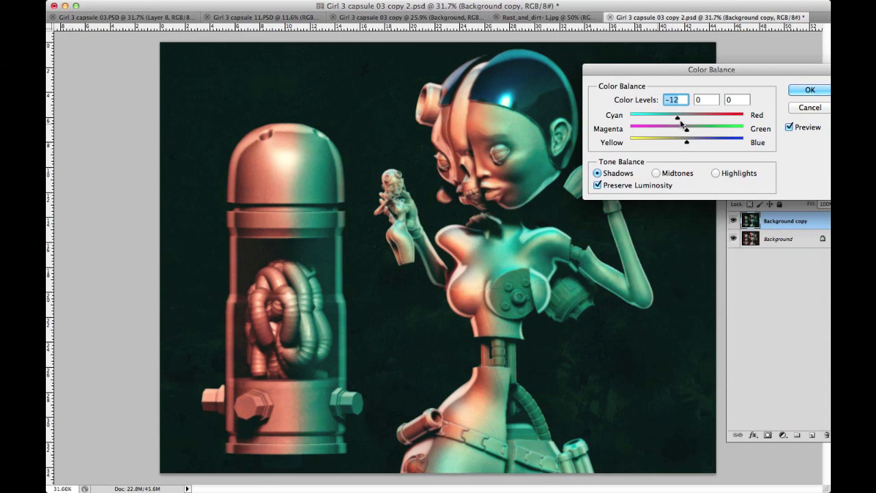
left_click_drag(697, 119, 668, 121)
left_click_drag(691, 143, 667, 149)
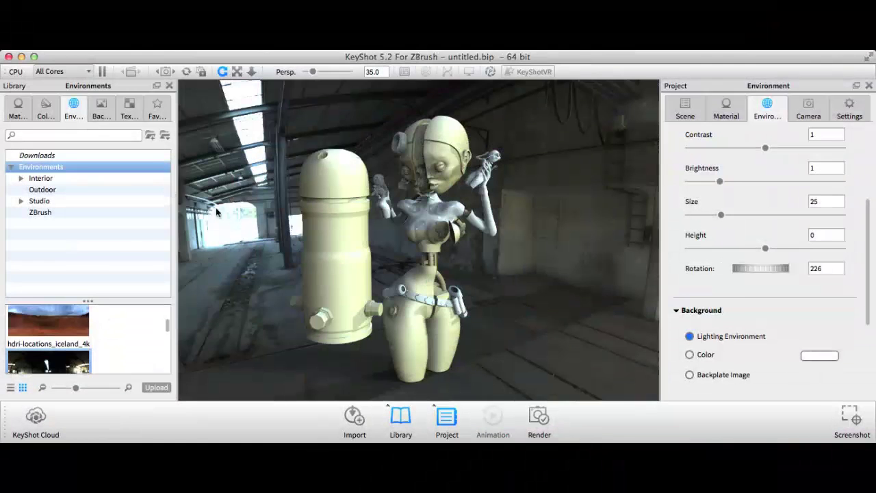
In KeyShot, apply a clear Glass Basic material to the capsule's cylindrical body.
left_click(18, 108)
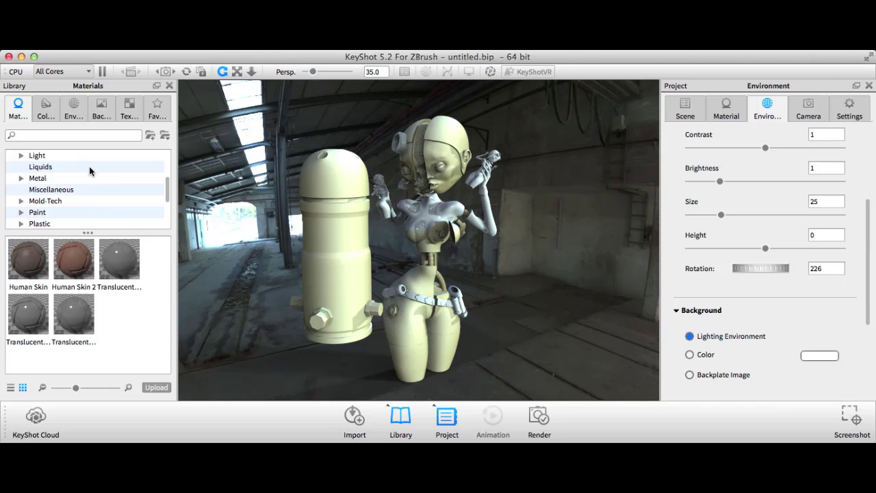
scroll(168, 185, "up", 3)
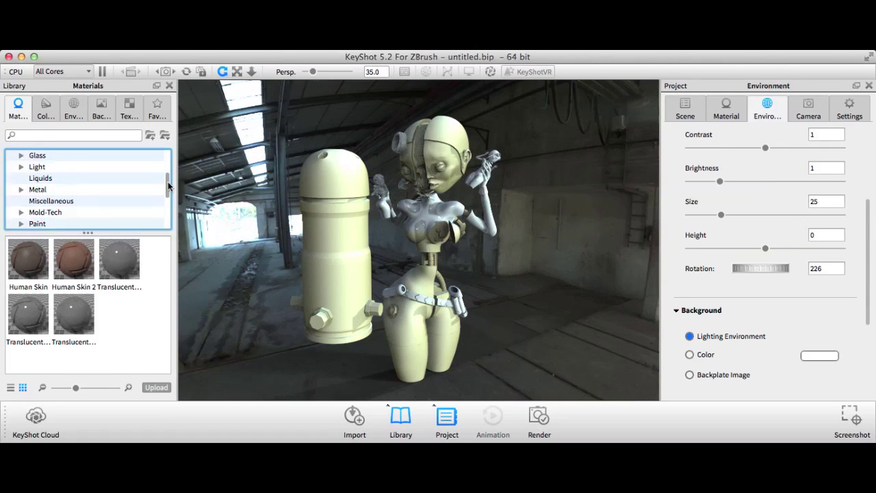
left_click(37, 166)
left_click_drag(76, 259, 338, 235)
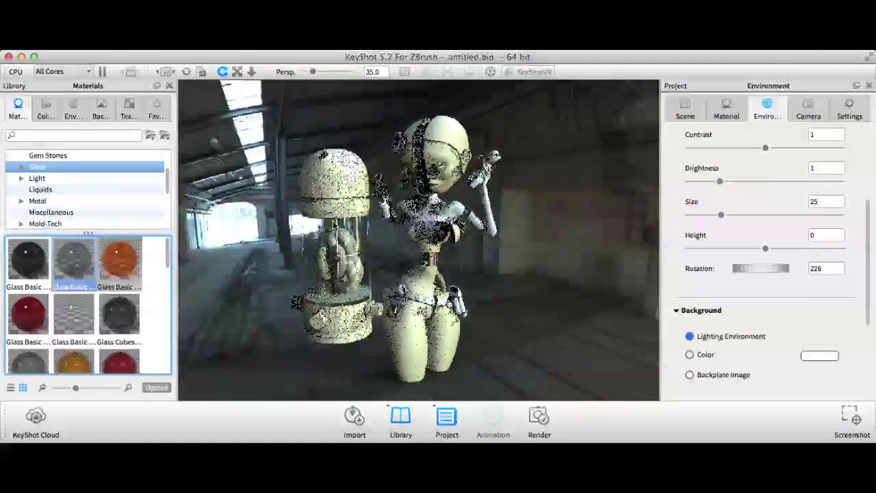
Apply the dark Axalta Amazon paint to the capsule's cap and base and to the girl's body.
scroll(146, 169, "up", 3)
left_click(146, 168)
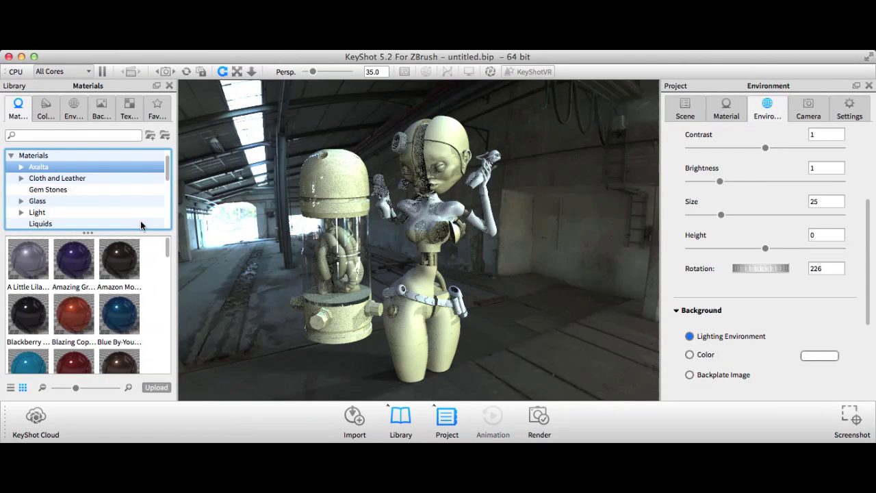
left_click_drag(123, 260, 335, 176)
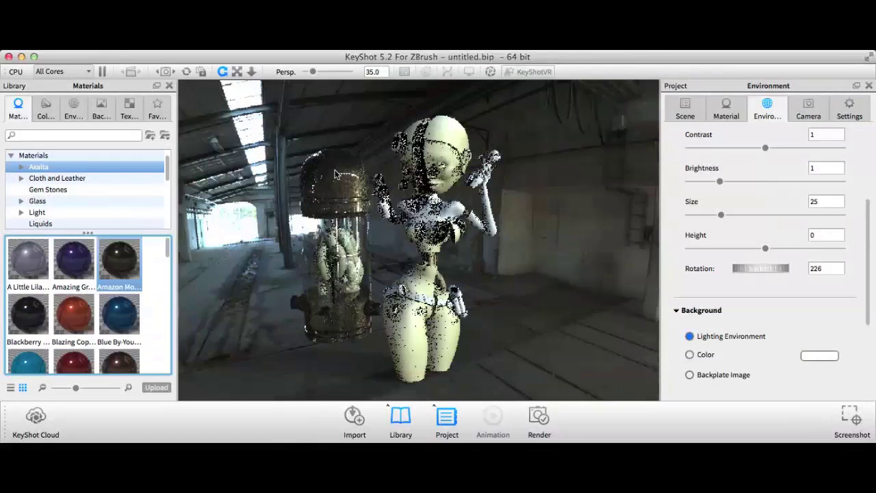
left_click_drag(227, 227, 413, 137)
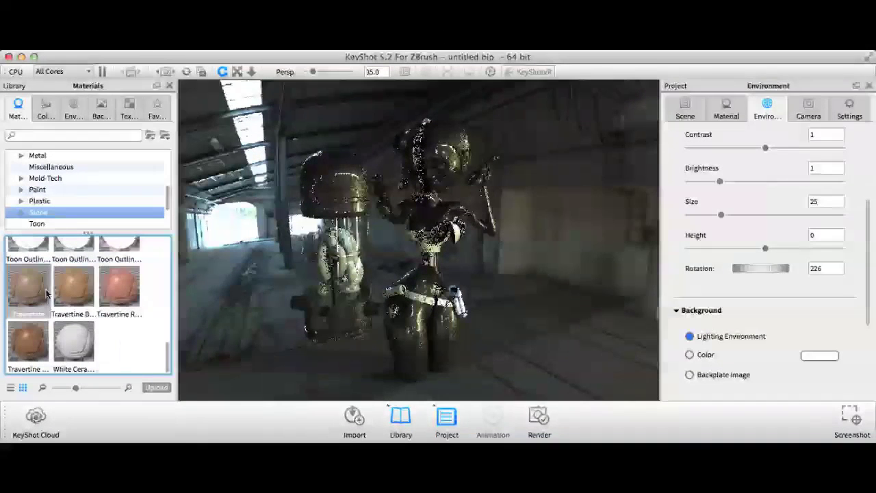
Apply the Travertine stone material to the girl's belt parts and adjust the camera's perspective from a lower view.
left_click_drag(48, 292, 498, 336)
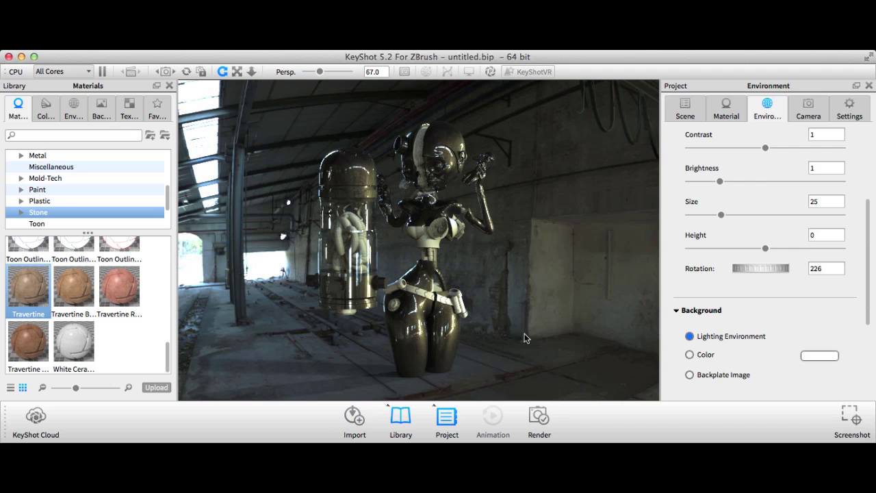
left_click_drag(558, 283, 561, 260)
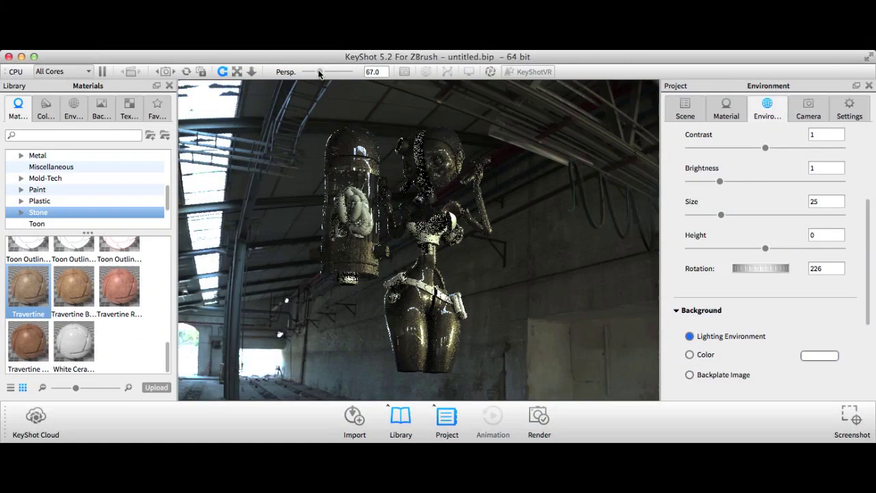
left_click_drag(318, 74, 313, 74)
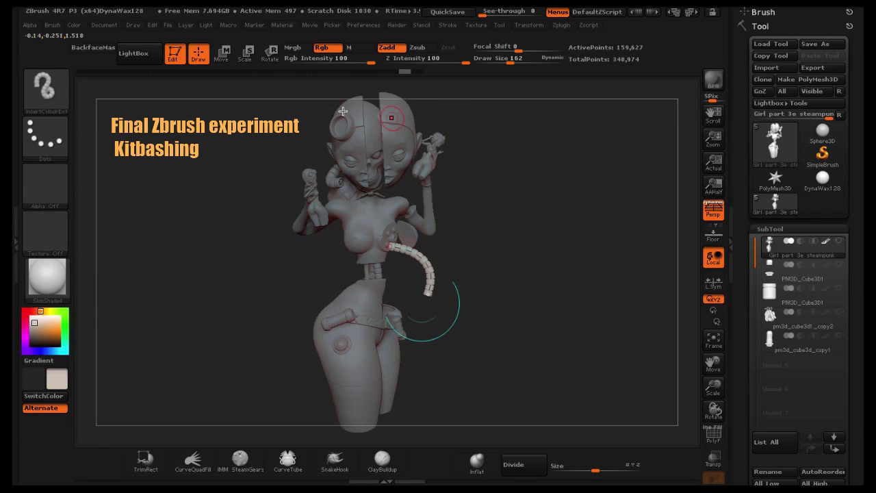
In ZBrush, move the unmasked segmented hose closer to the girl's waist and rotate it to run from chest to hip.
left_click(222, 54)
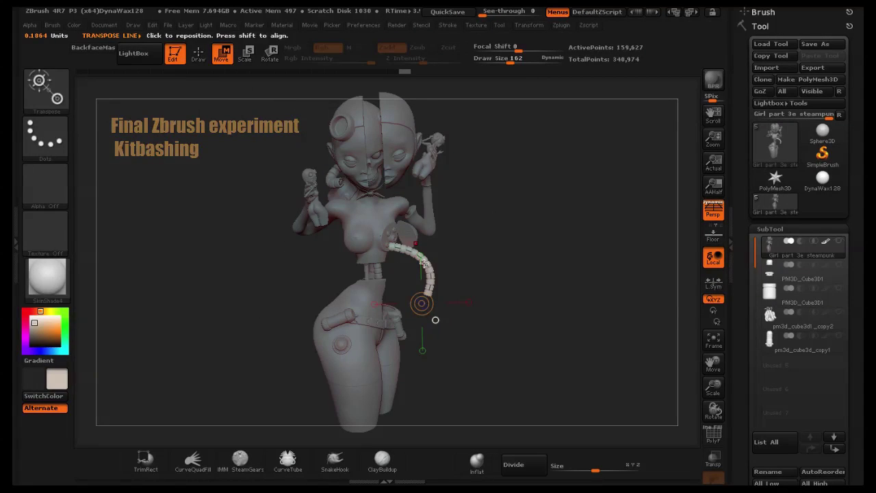
mouse_move(420, 264)
left_mouse_down()
mouse_move(490, 260)
mouse_move(439, 270)
mouse_move(427, 262)
left_mouse_up()
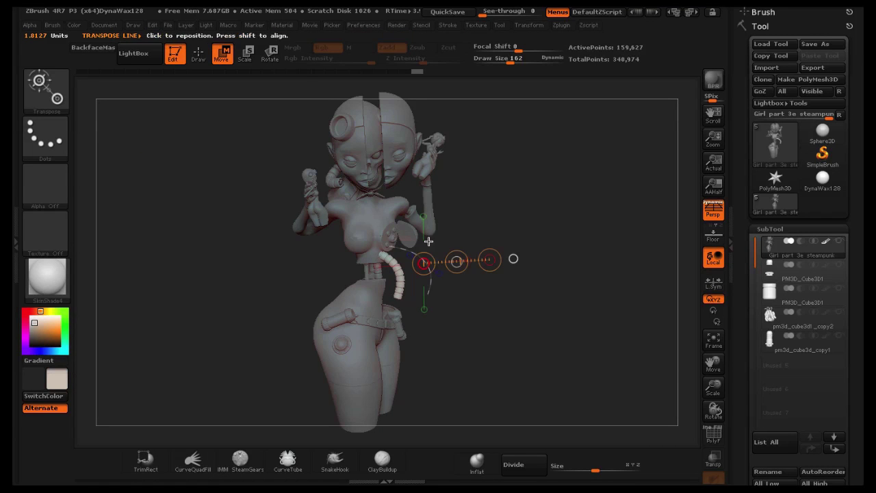
left_click(276, 55)
left_click_drag(490, 259, 481, 287)
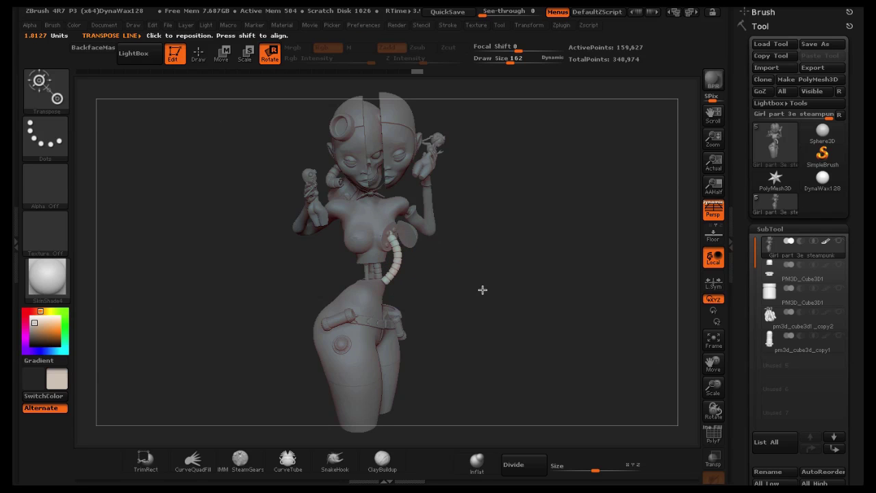
Move the unmasked segmented hose so its upper end meets the side chest plate and its lower end reaches the hip.
left_click(225, 56)
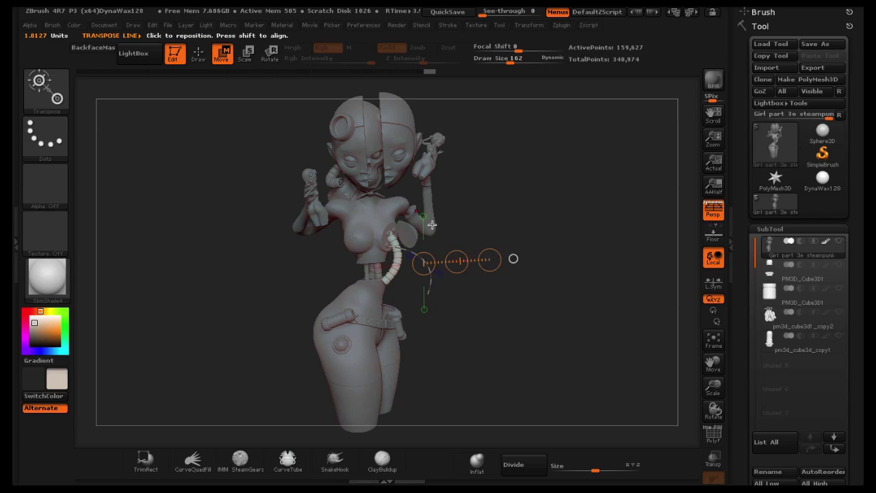
left_click_drag(392, 236, 386, 298)
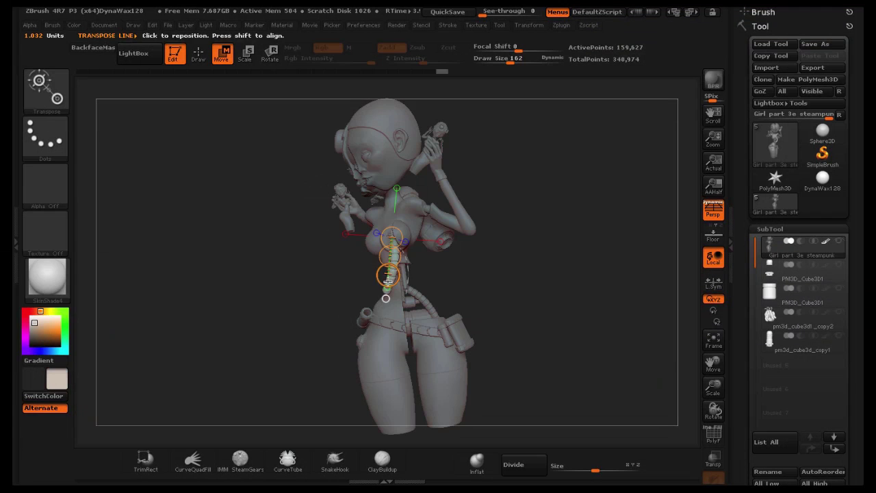
left_click_drag(385, 273, 394, 280)
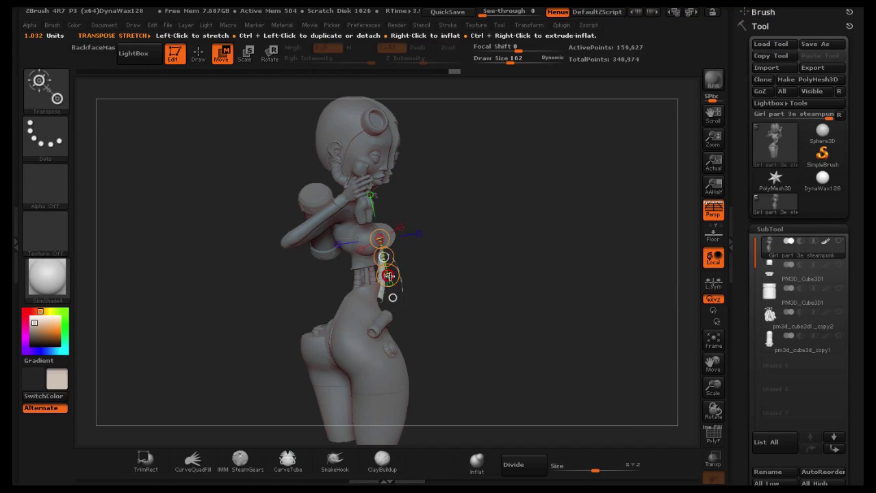
left_click_drag(391, 274, 383, 277)
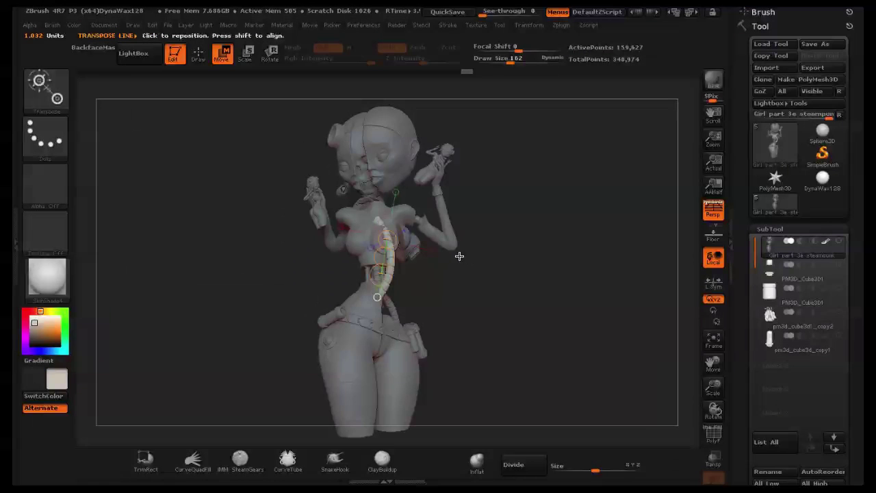
left_click_drag(460, 256, 465, 255)
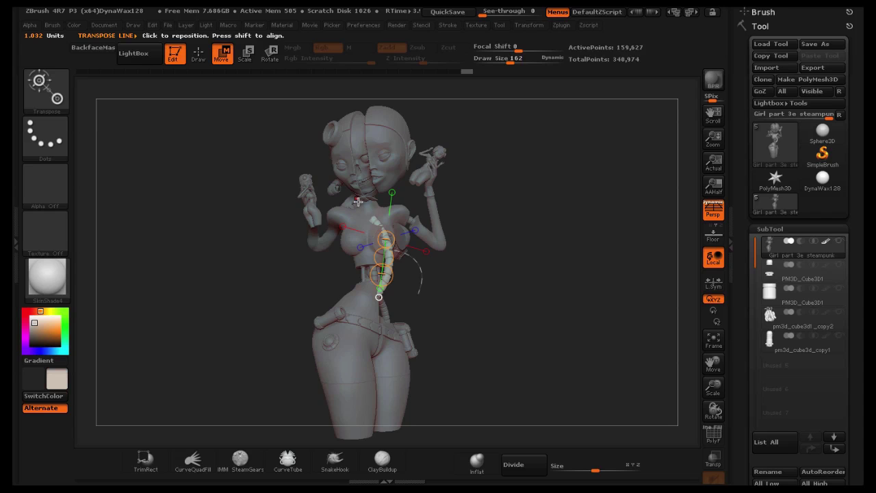
left_click_drag(382, 256, 386, 255)
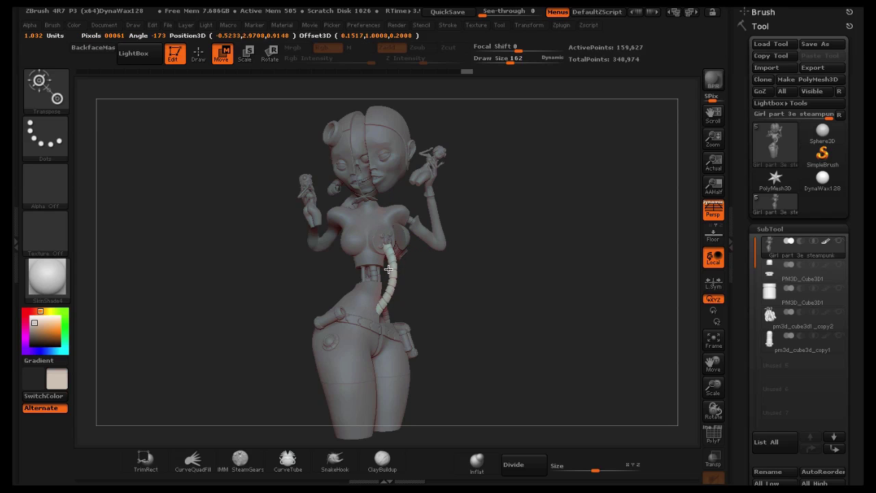
left_click_drag(388, 269, 391, 269)
Rotate the segmented hose slightly to align it between the chest plate and the waist.
left_click_drag(470, 268, 526, 279)
left_click(269, 53)
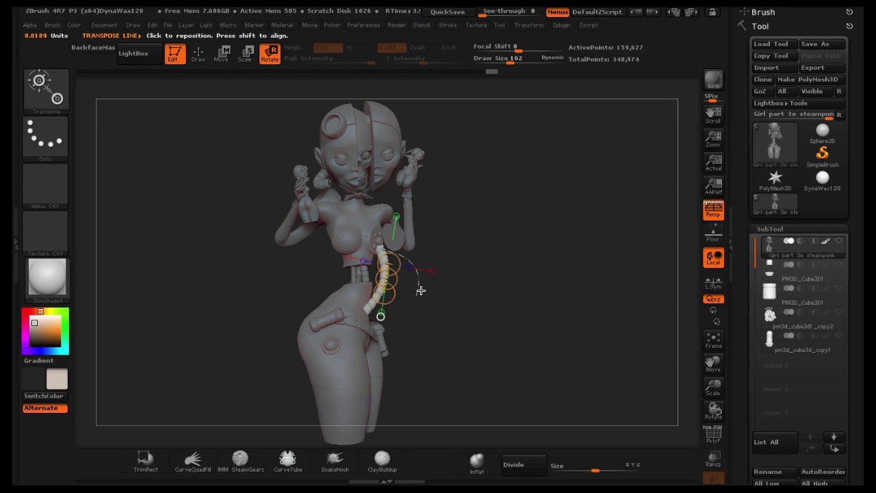
left_click_drag(385, 295, 381, 292)
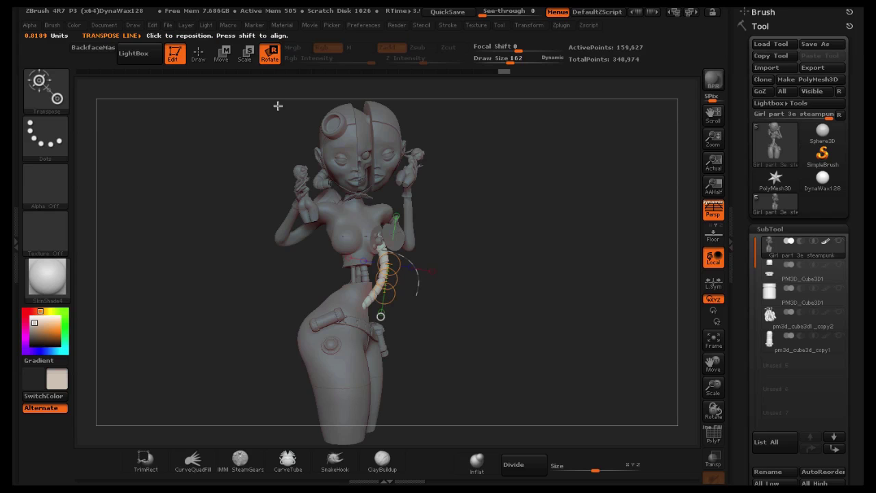
Try drawing a thin segmented hose from the waist hose to the hip canister at draw sizes 55 and 93, and undo it.
key("q")
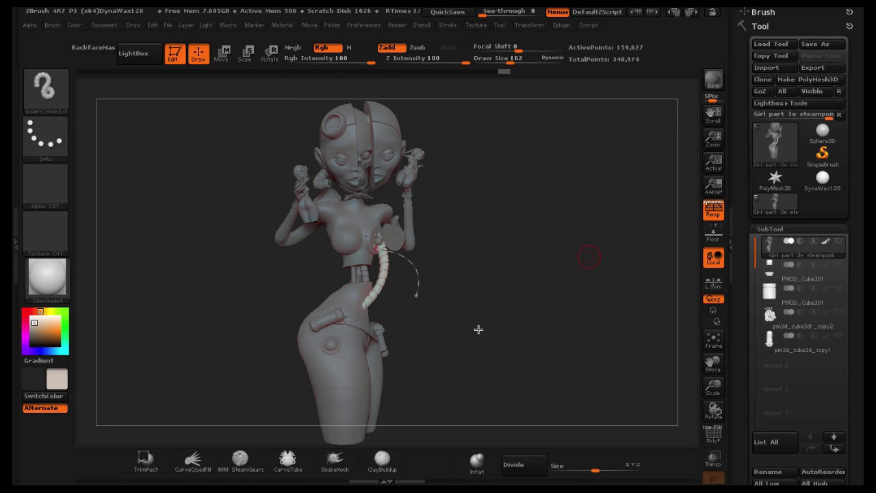
left_click(338, 404)
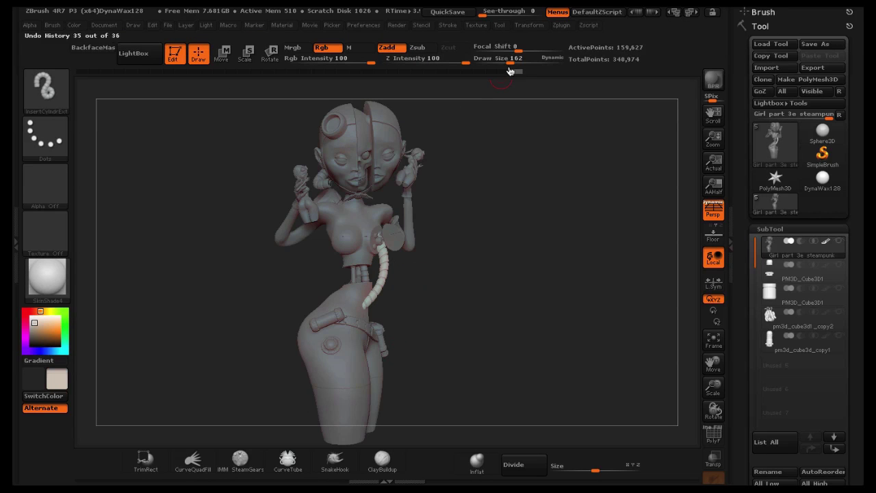
left_click_drag(511, 58, 495, 62)
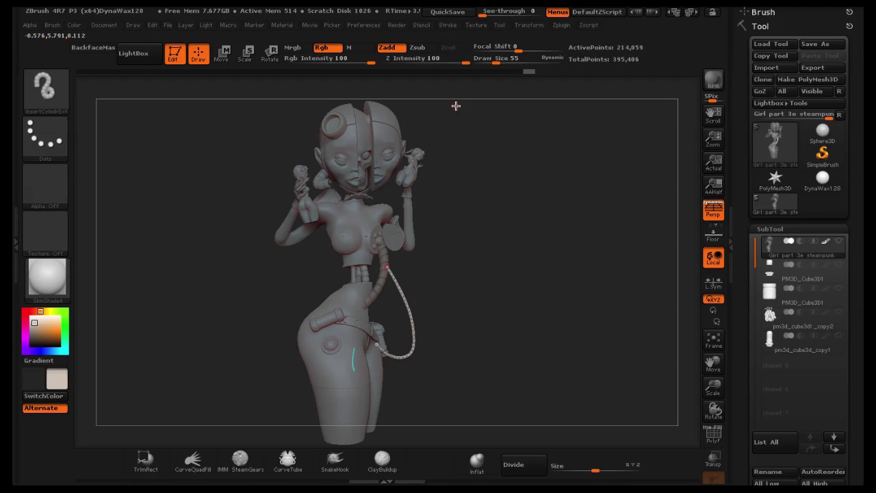
left_click_drag(496, 63, 502, 62)
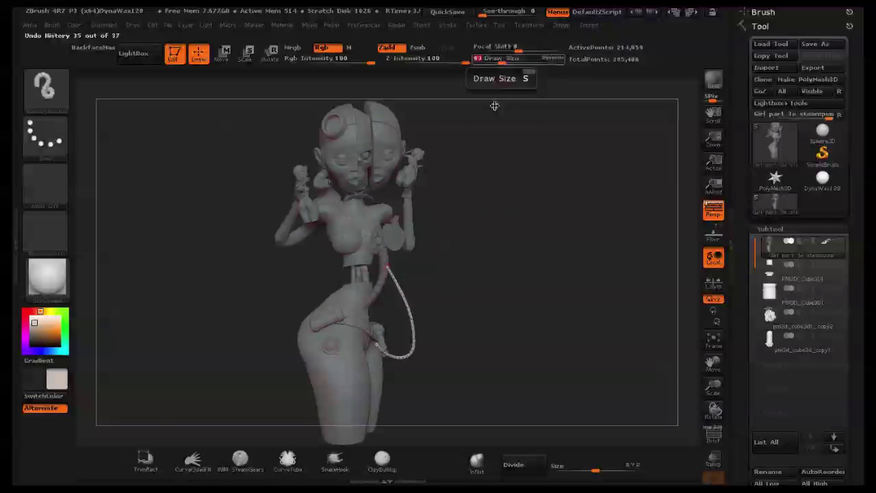
left_click(406, 303)
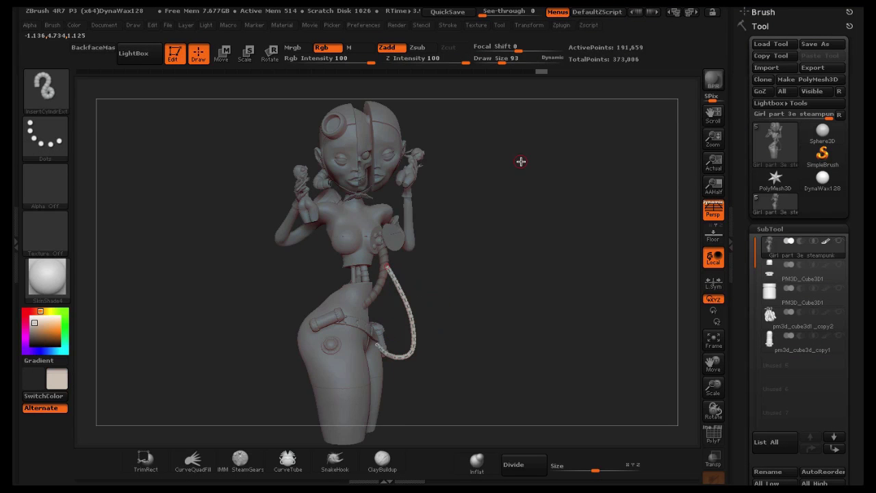
mouse_move(521, 161)
left_mouse_down()
mouse_move(473, 164)
mouse_move(518, 158)
mouse_move(494, 159)
left_mouse_up()
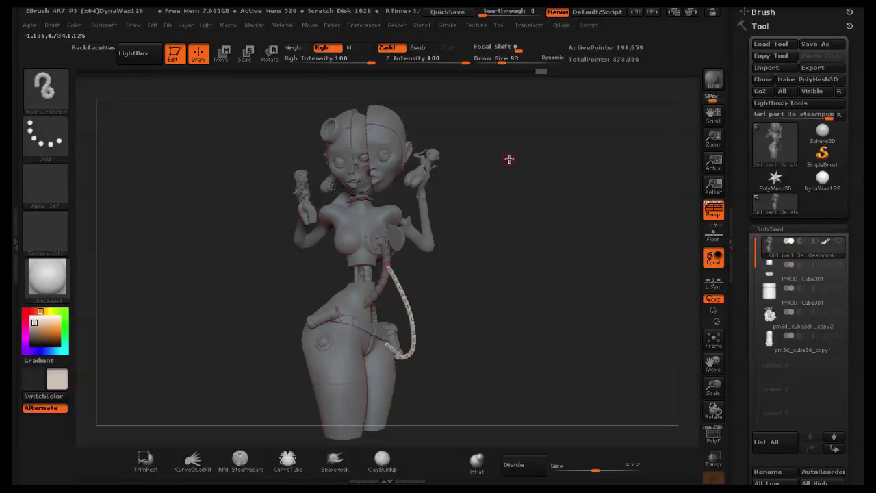
key("ctrl+z")
key("ctrl+z")
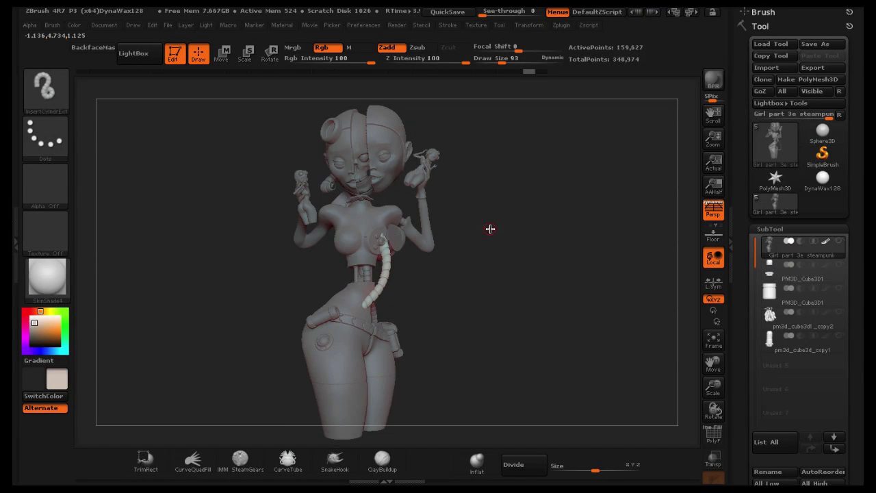
Insert a thinner segmented hose along a looping curve beside the elbow and move it down to the outer thigh below the hip canister.
left_click_drag(465, 263, 430, 252)
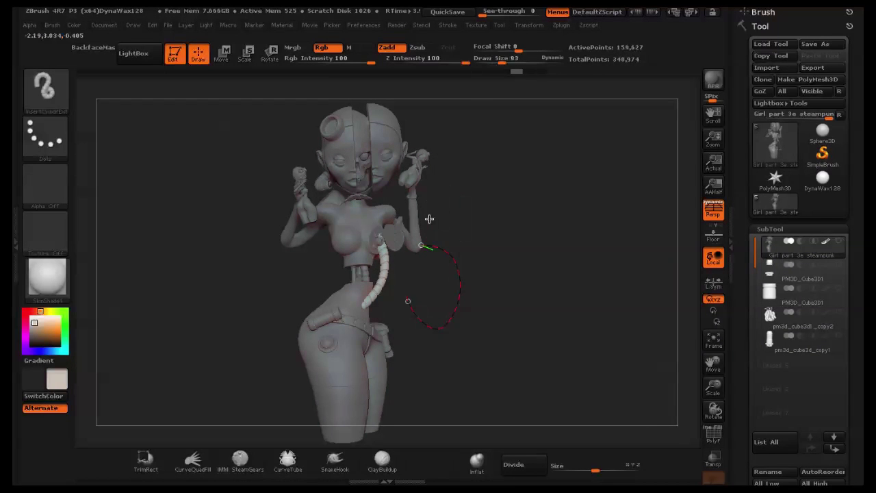
left_click(226, 59)
mouse_move(459, 296)
left_mouse_down()
mouse_move(492, 293)
mouse_move(472, 284)
mouse_move(451, 354)
mouse_move(415, 357)
mouse_move(413, 350)
left_mouse_up()
left_click_drag(602, 274, 510, 290)
left_click_drag(301, 305, 290, 345)
left_click_drag(446, 307, 515, 291)
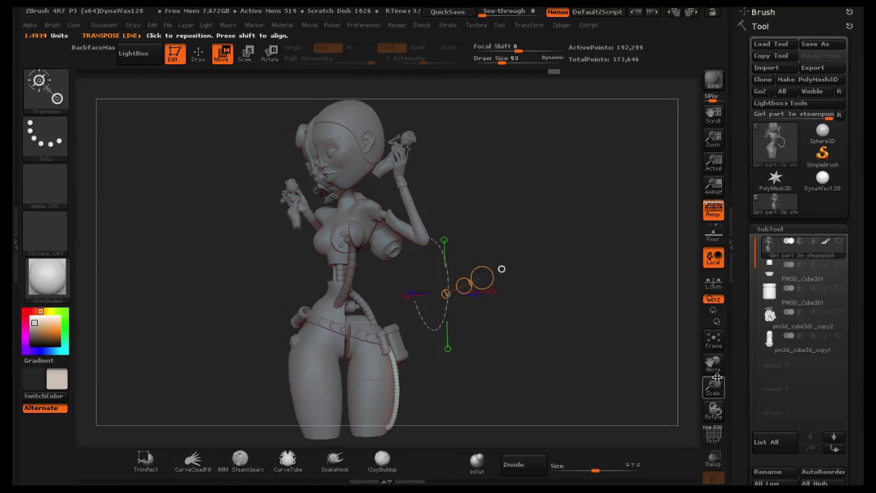
Rotate the thin hose around its own length so it bows outward from the thigh.
left_click_drag(712, 364, 716, 325)
left_click_drag(624, 337, 585, 334)
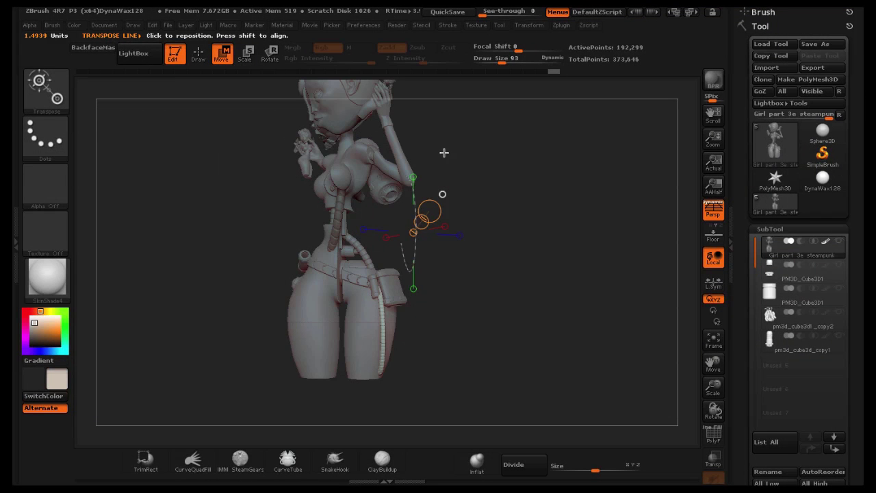
left_click(274, 59)
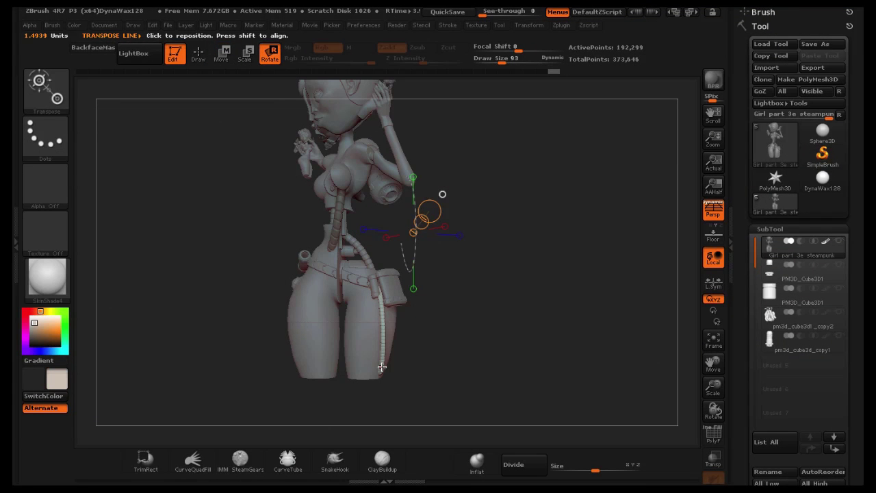
left_click_drag(382, 367, 379, 293)
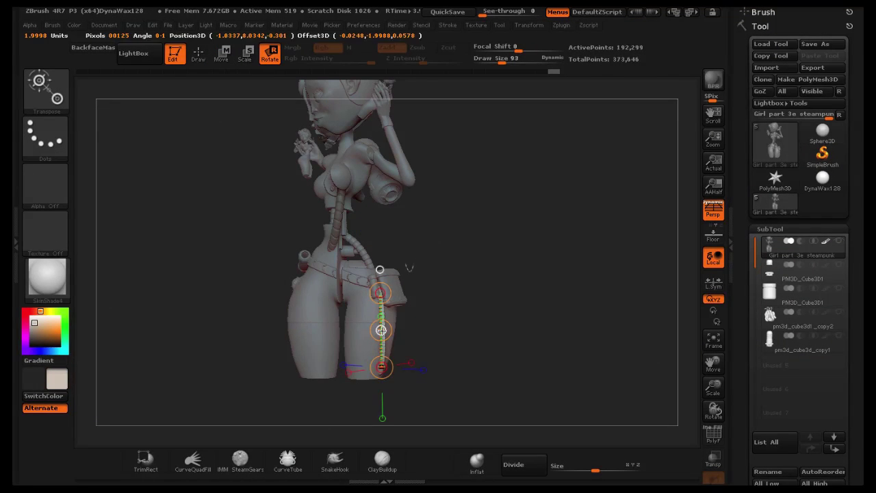
left_click_drag(381, 329, 392, 308)
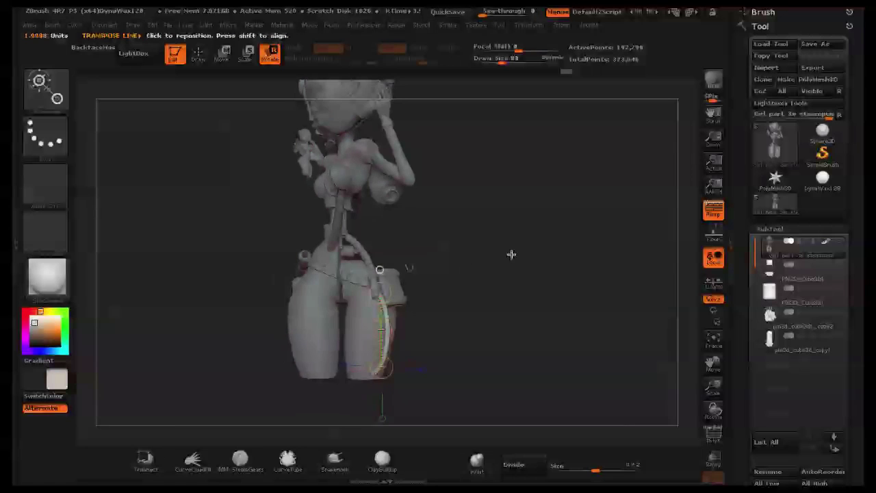
Move the thin hose up to run from the back canister beside the armpit down to the waist.
left_click_drag(510, 253, 531, 240)
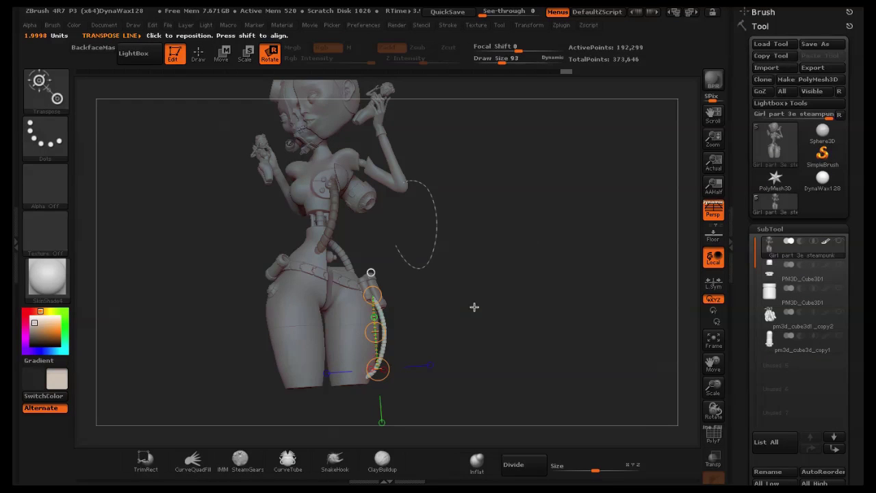
left_click_drag(474, 307, 463, 326)
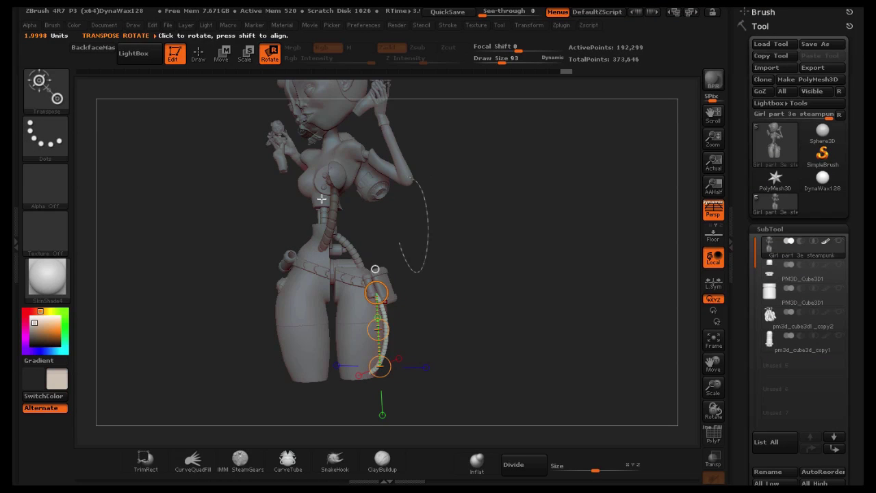
left_click_drag(377, 299, 353, 190)
left_click(225, 55)
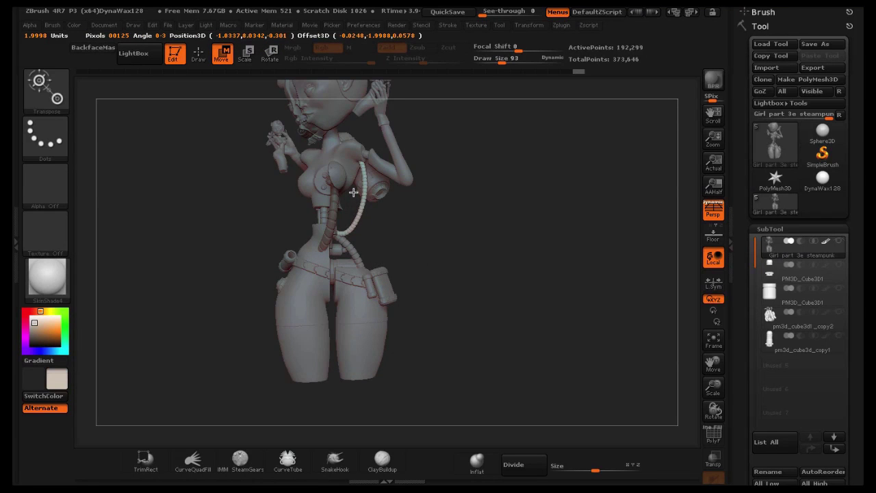
Trim off the thin hose's end protruding past the far side of the waist with the TrimRect brush.
left_click_drag(424, 226, 466, 237)
left_click_drag(710, 362, 735, 392)
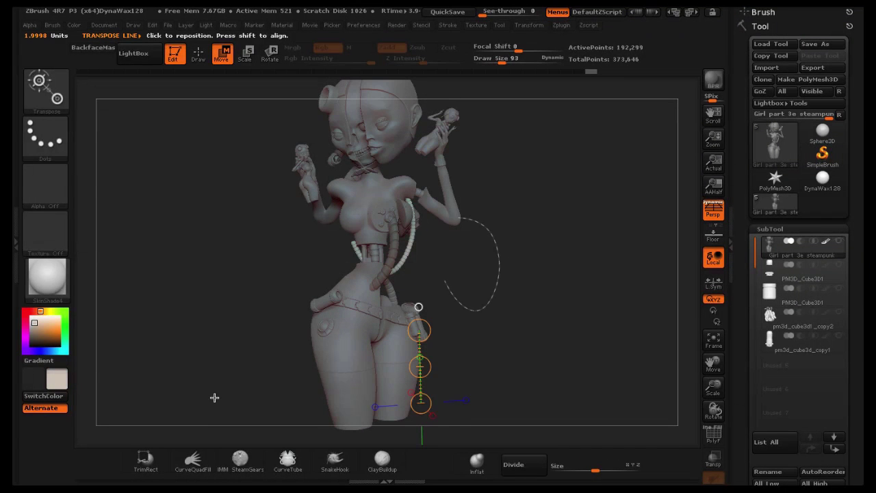
left_click(157, 455)
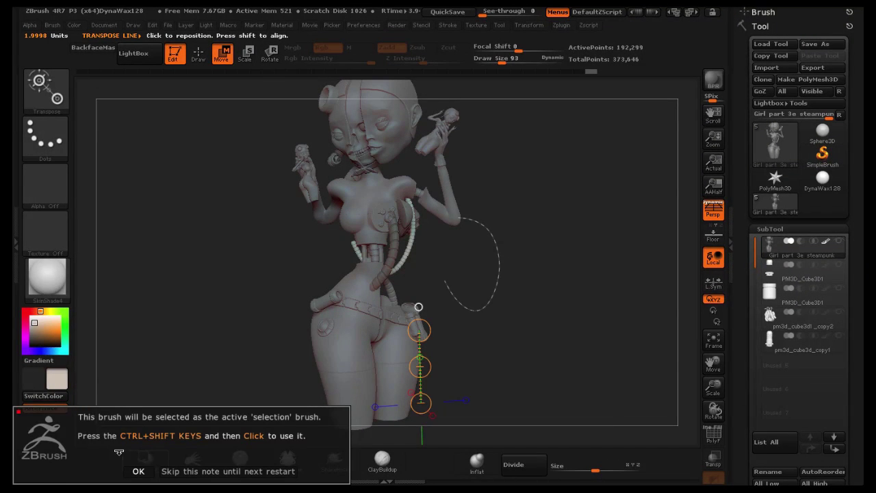
left_click(136, 470)
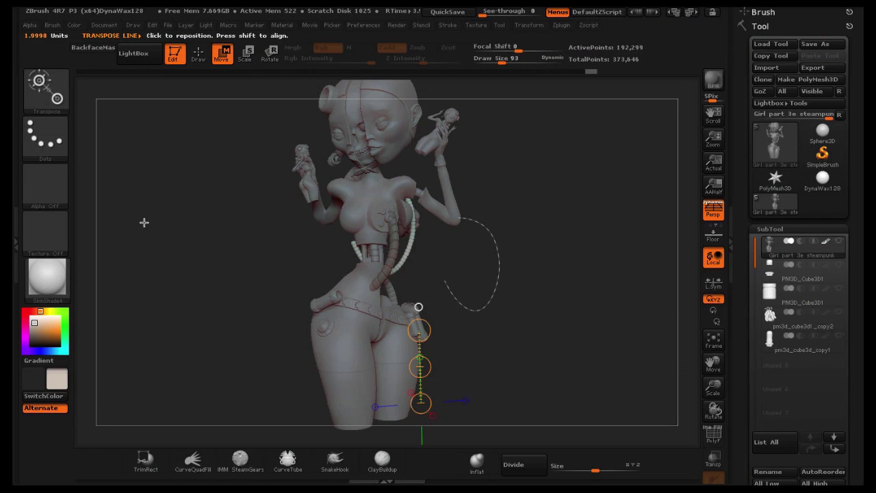
left_click_drag(165, 170, 369, 326)
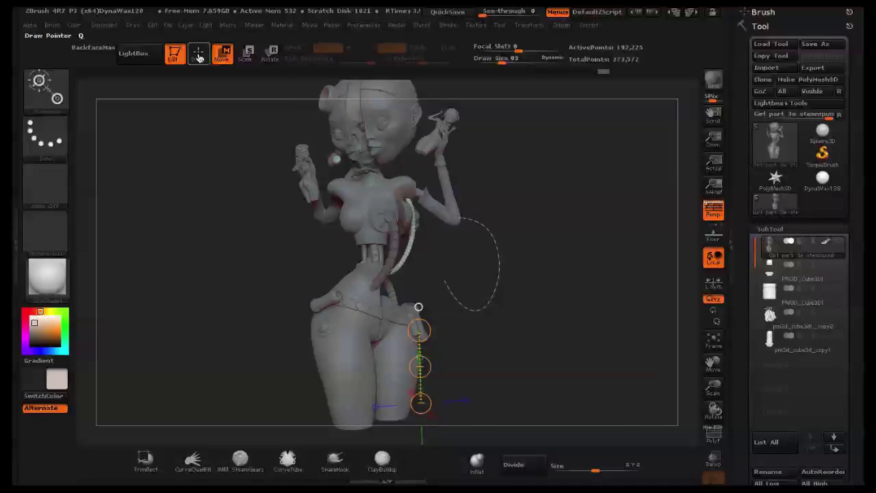
Try shifting the trimmed thin hose slightly lower, and undo the change.
left_click(198, 54)
mouse_move(576, 251)
left_mouse_down()
mouse_move(603, 250)
mouse_move(551, 256)
left_mouse_up()
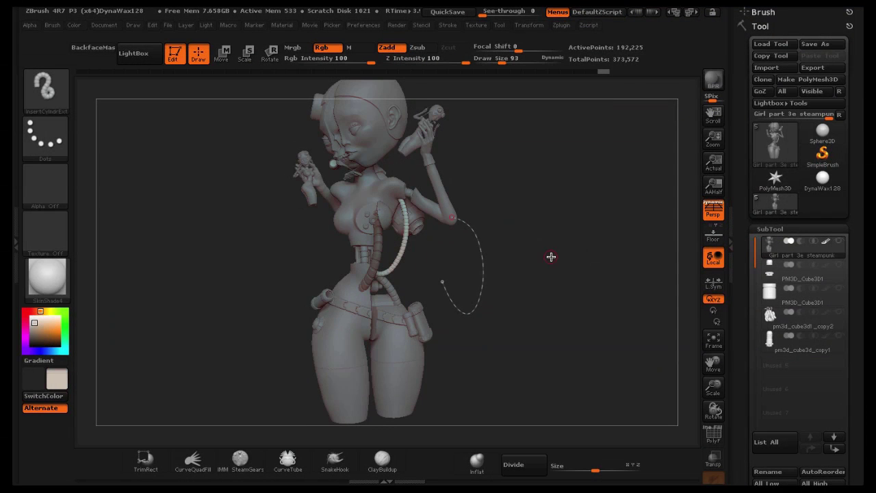
left_click(225, 54)
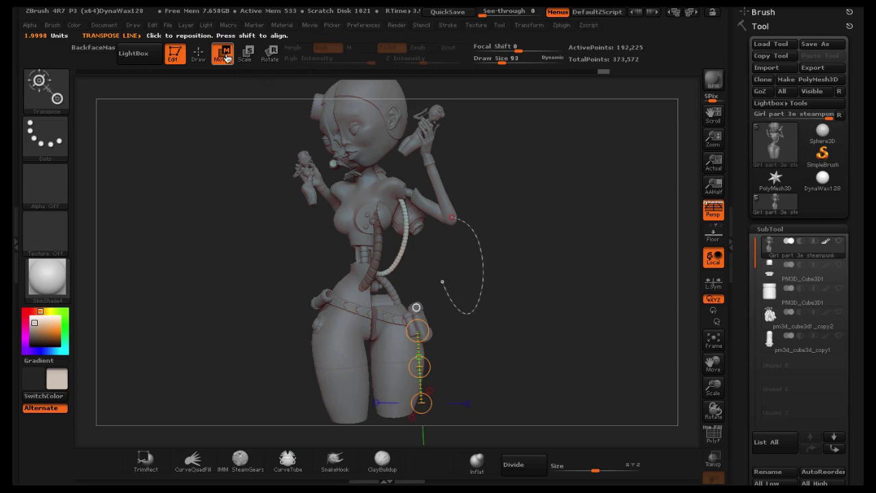
key("ctrl")
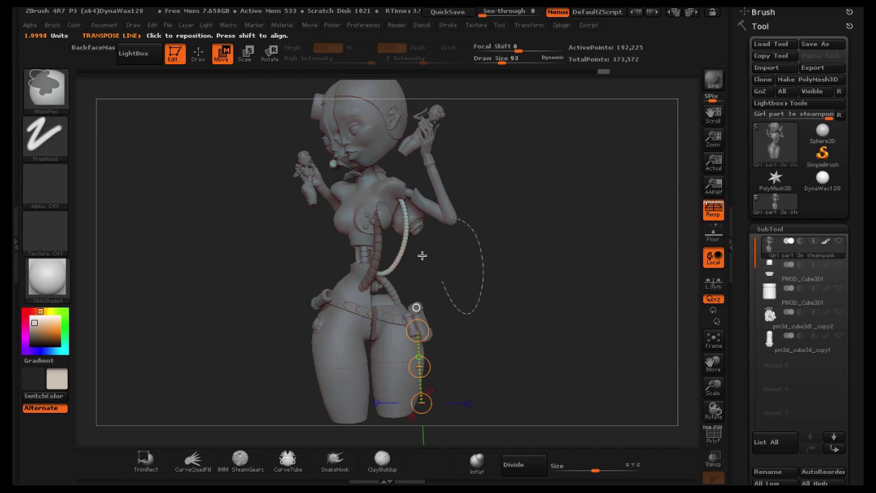
left_click(417, 368)
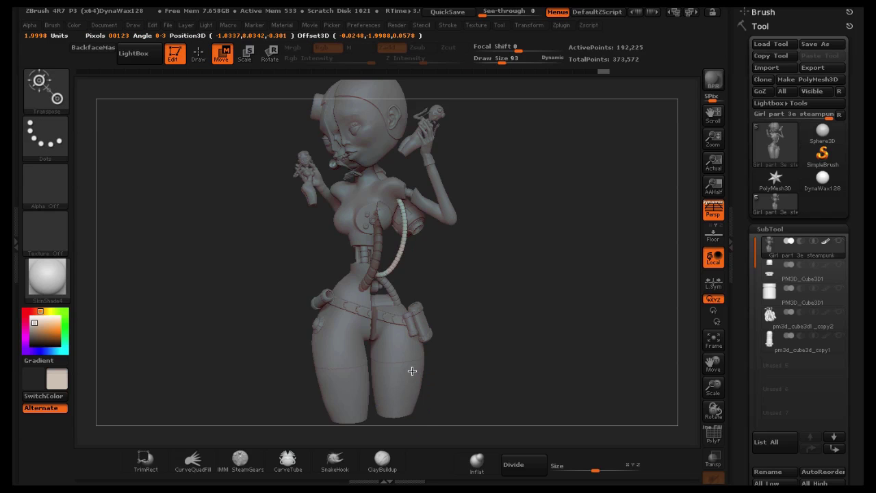
left_click(417, 370)
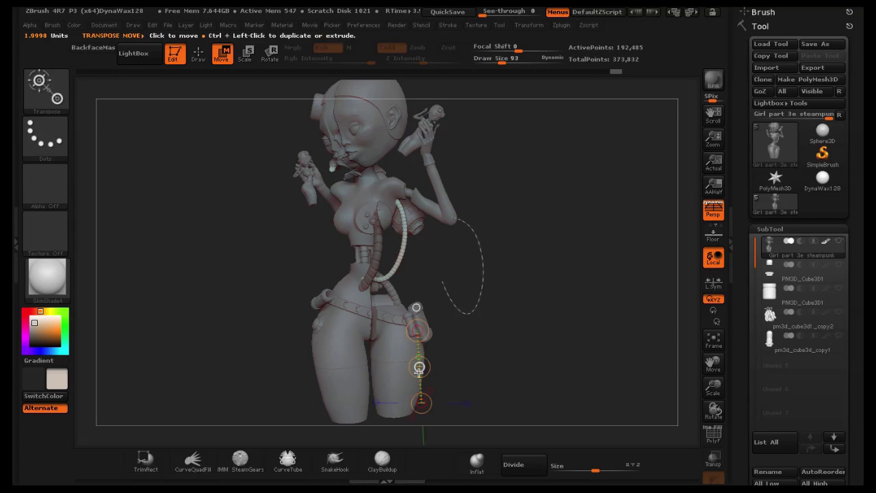
key("ctrl+z")
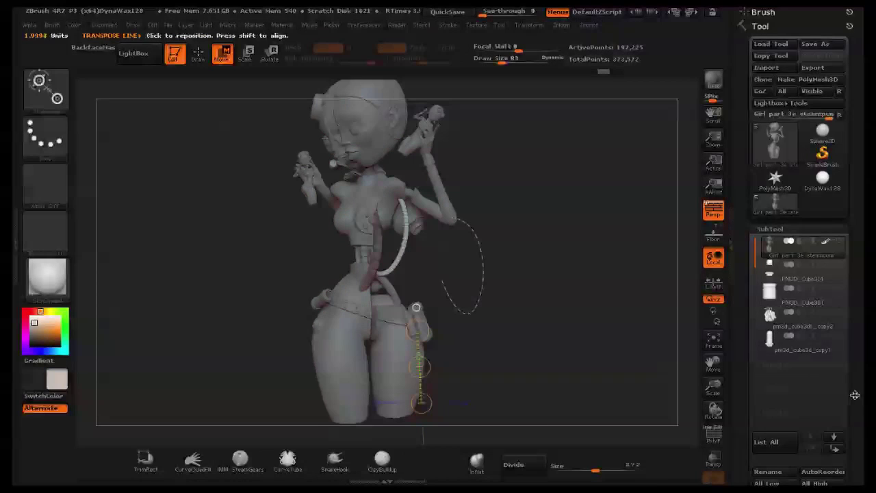
Split the unmasked thin hose off the girl mesh into its own subtool and select that subtool.
left_click_drag(853, 393, 847, 318)
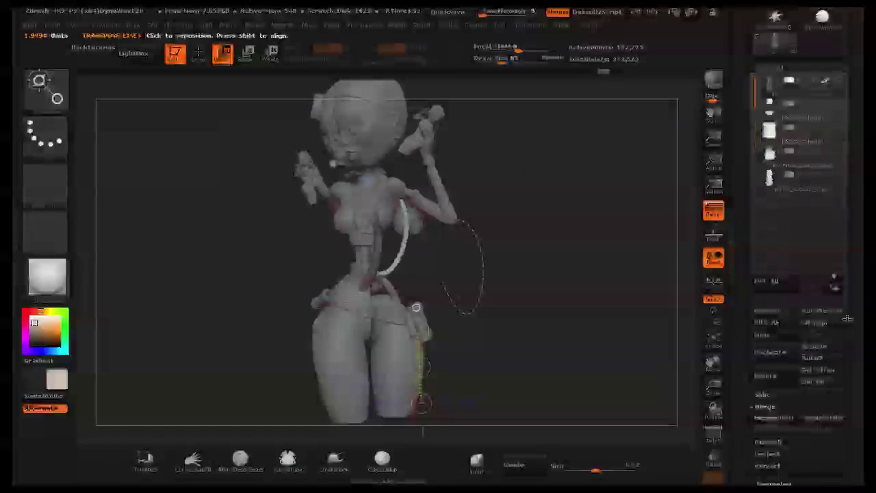
left_click(784, 395)
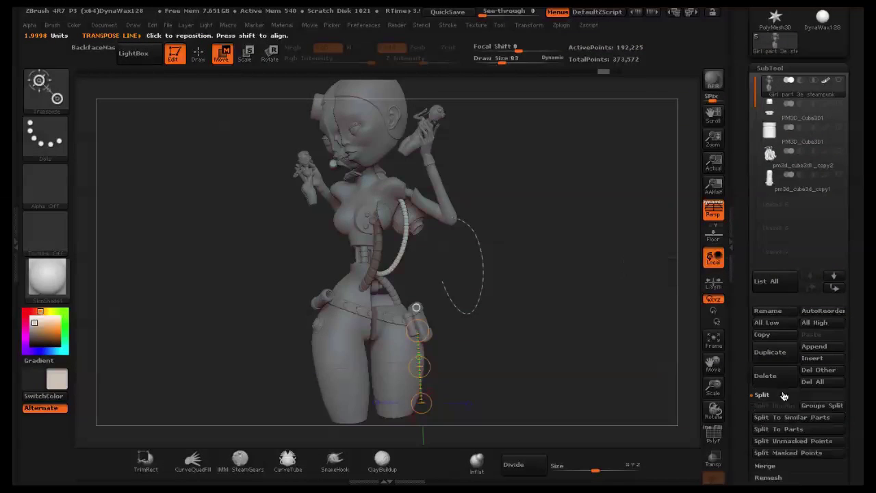
left_click(788, 439)
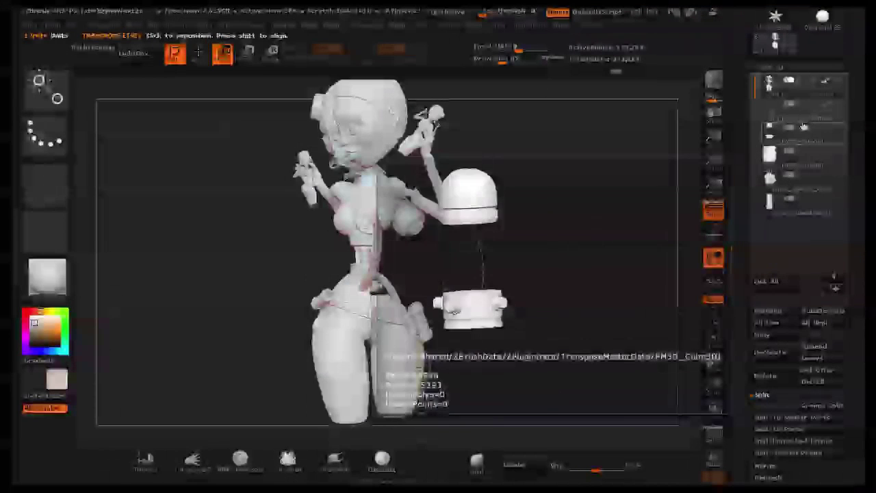
left_click(804, 122)
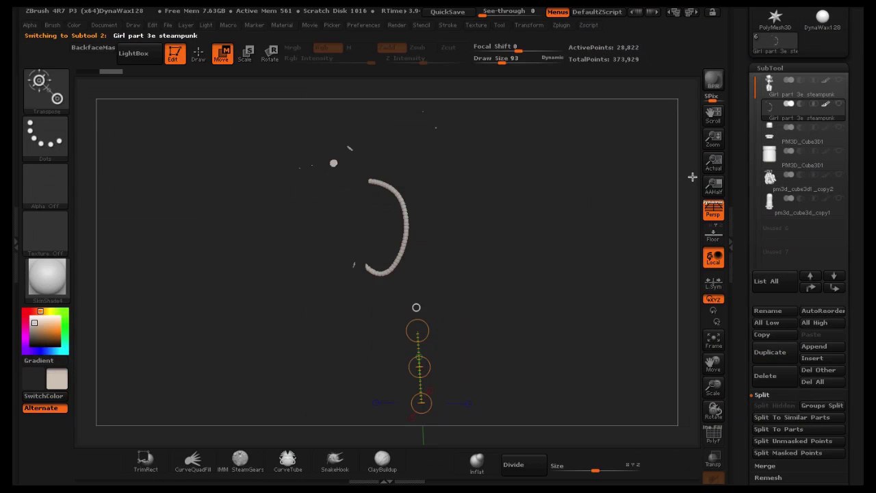
mouse_move(846, 100)
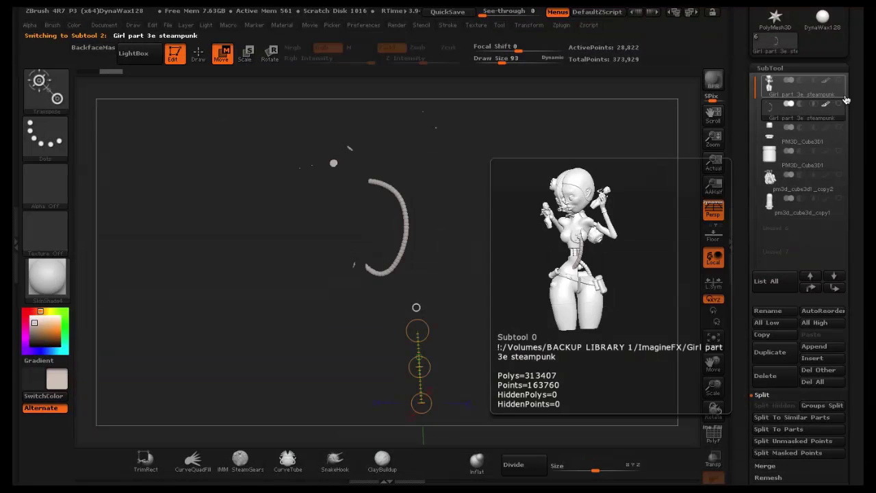
mouse_move(812, 111)
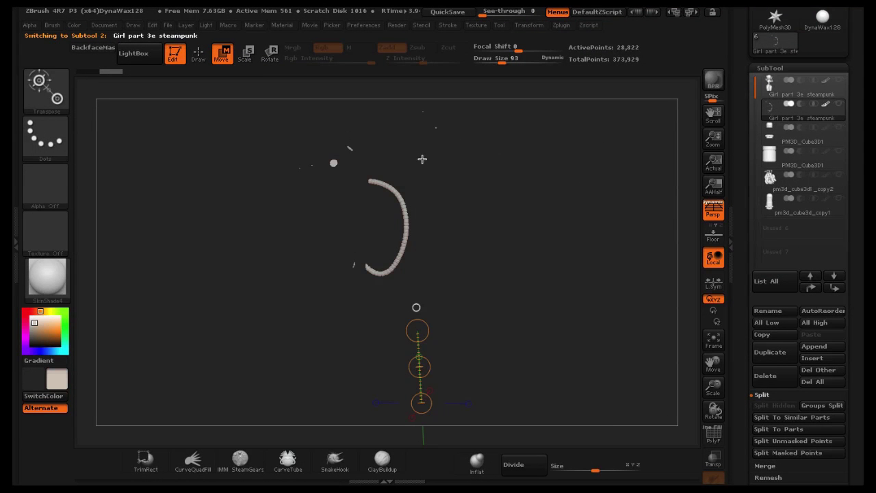
Mask the stray fragments around the thin hose, split the unmasked points away from them, and select the hose's subtool.
left_click_drag(712, 360, 713, 374)
left_click_drag(258, 118, 518, 184, "ctrl")
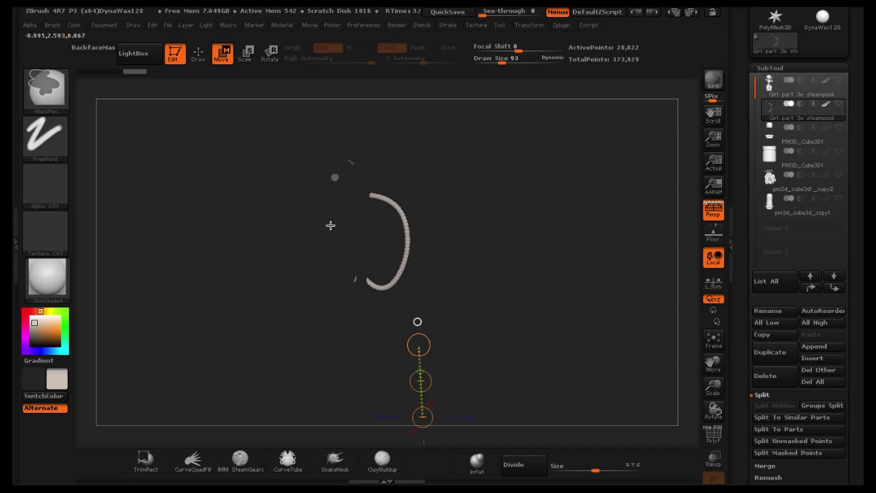
left_click_drag(312, 217, 361, 298, "ctrl")
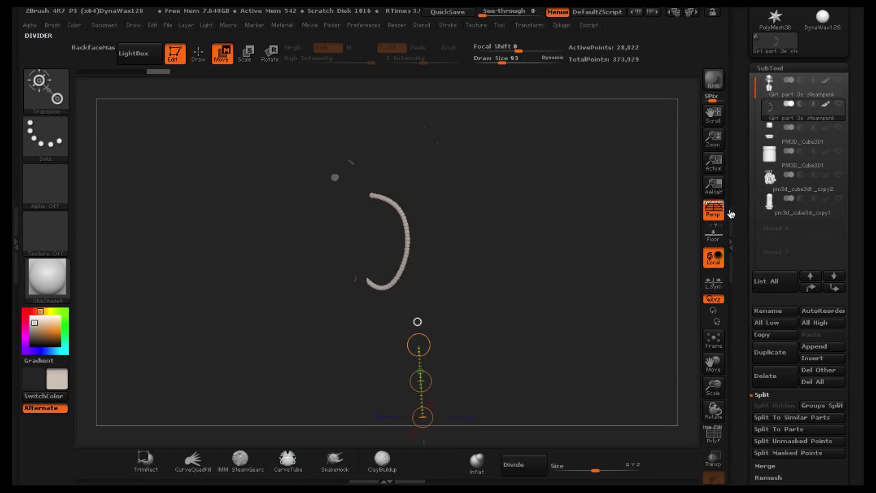
left_click(805, 441)
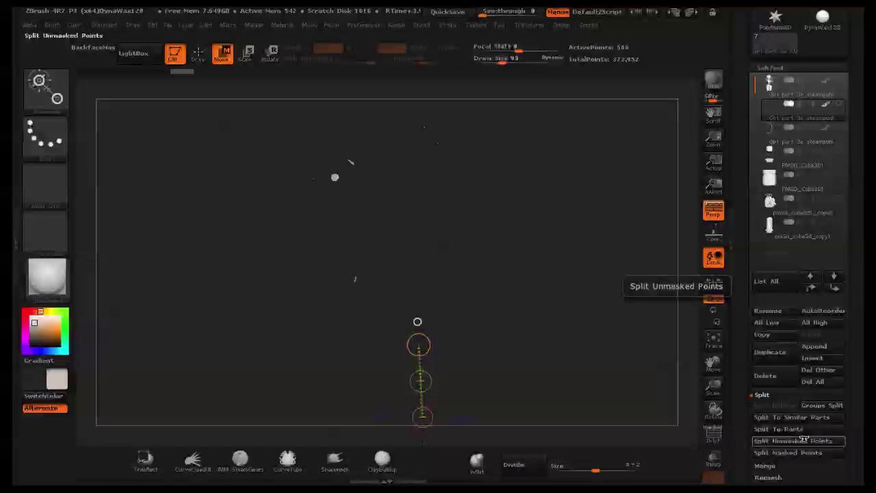
mouse_move(809, 144)
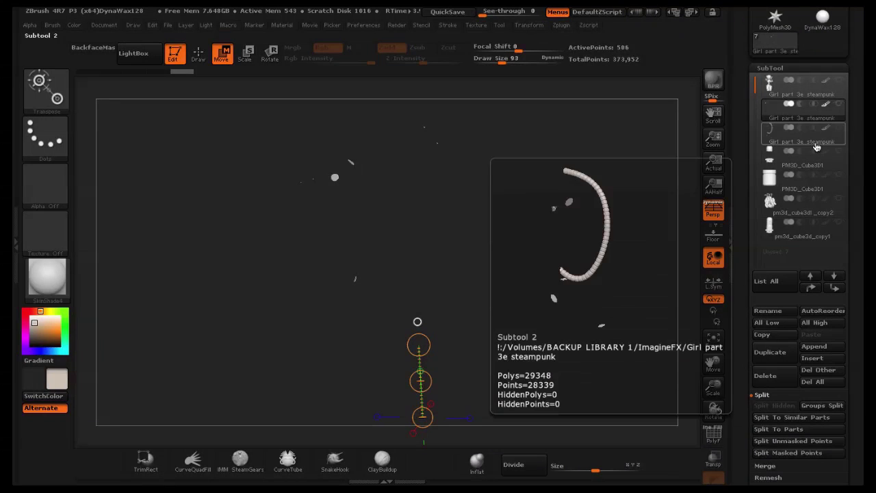
left_click(817, 148)
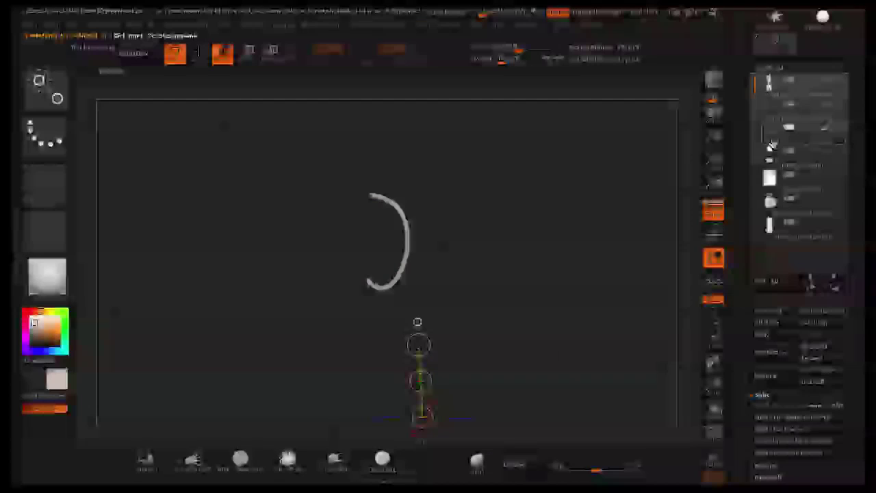
mouse_move(818, 120)
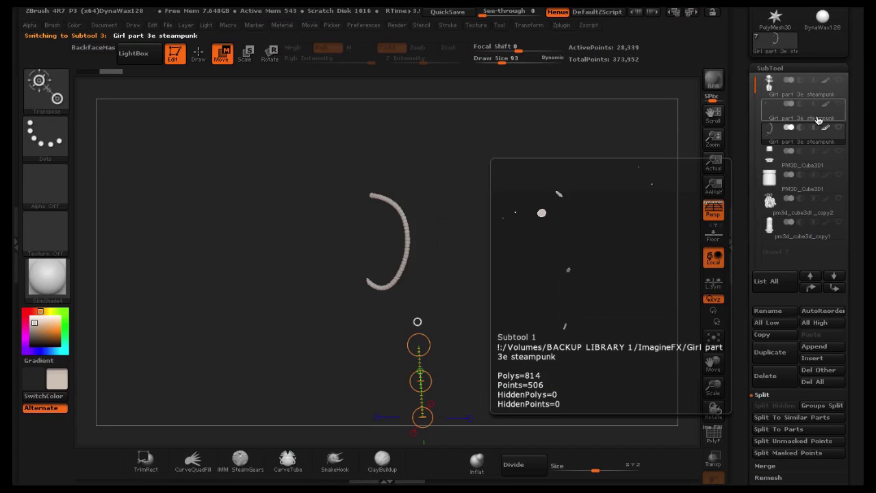
Show the girl's body again and duplicate the thin hose, offsetting it slightly toward the front of the torso.
left_click(838, 82)
mouse_move(841, 108)
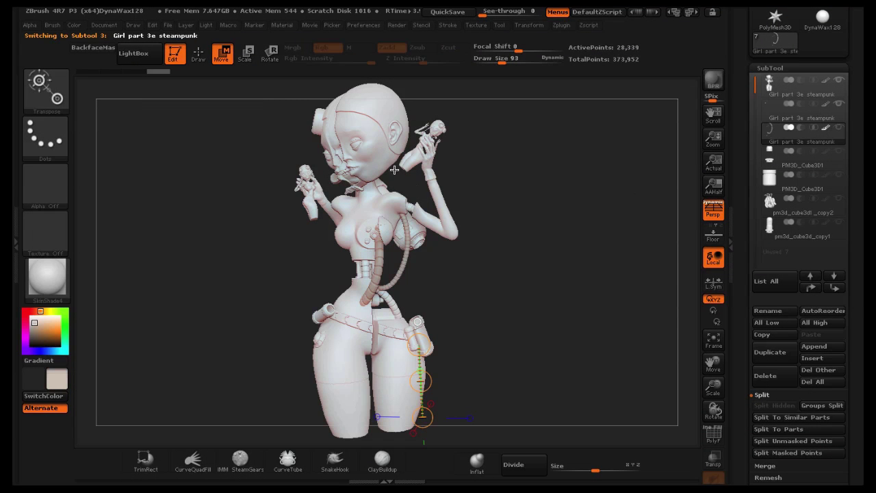
key("ctrl")
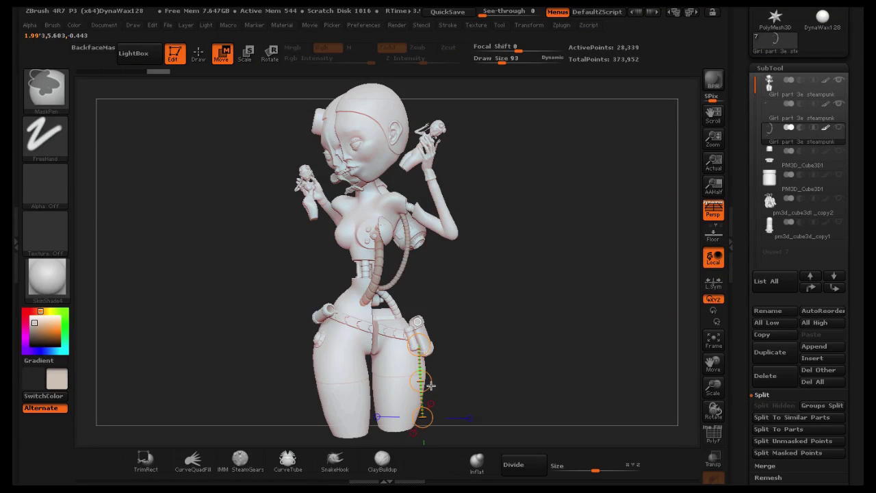
left_click_drag(421, 381, 409, 384, "ctrl")
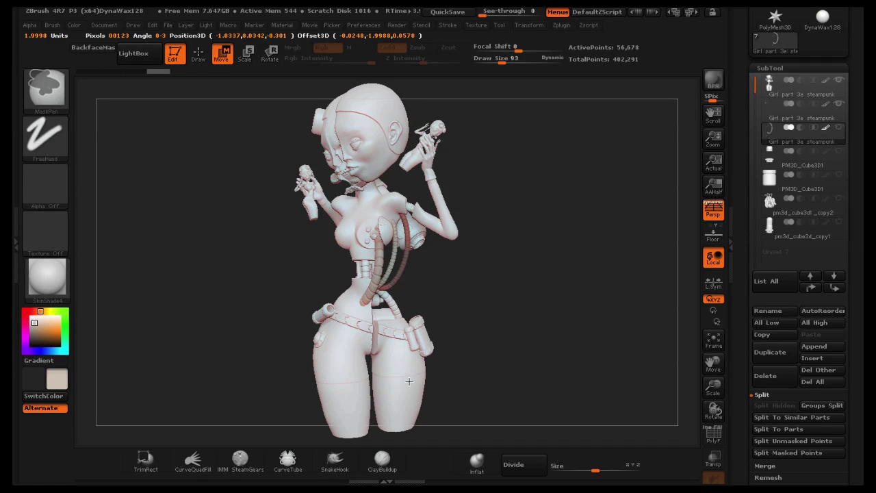
mouse_move(474, 352)
left_mouse_down()
mouse_move(452, 346)
mouse_move(504, 346)
mouse_move(473, 348)
left_mouse_up()
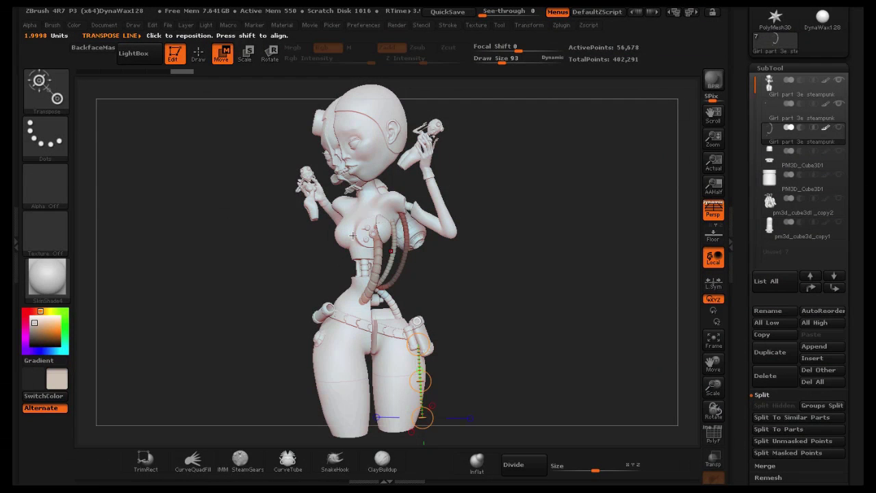
Mask the inner hose and pull down the outer hose's lower bend with the SnakeHook brush at draw size 440.
left_click(198, 55)
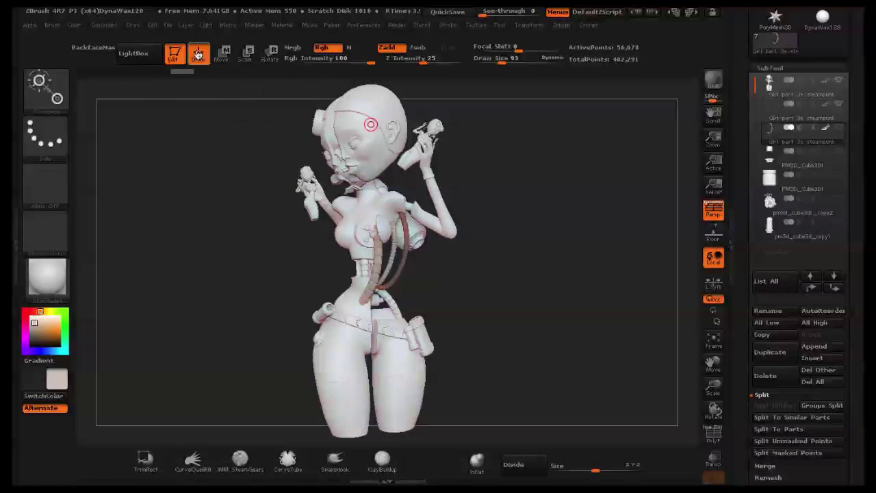
left_click(334, 458)
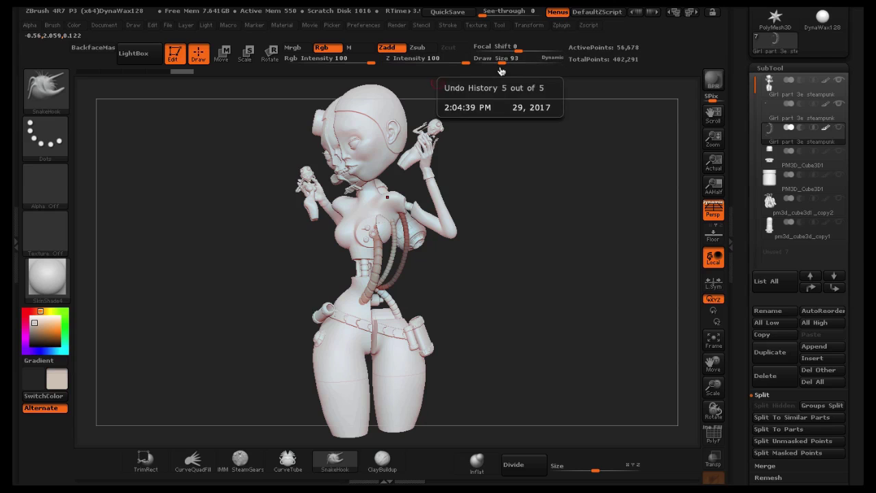
left_click_drag(505, 60, 535, 65)
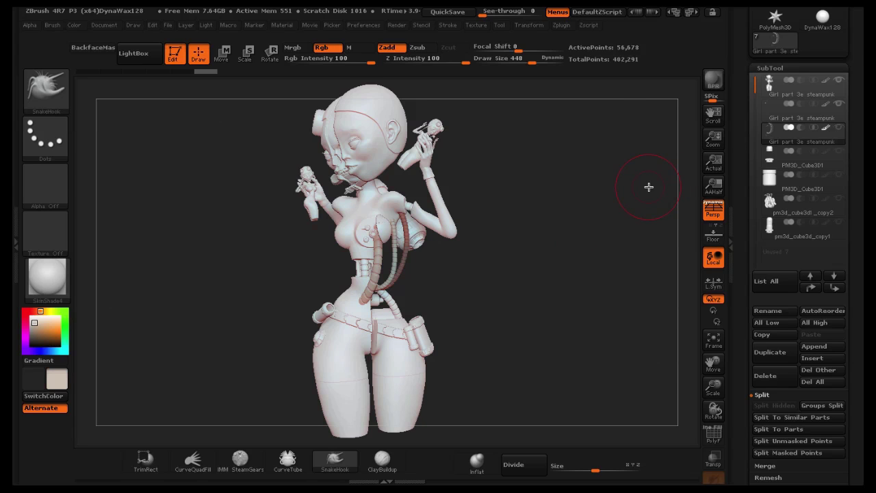
key("ctrl+w")
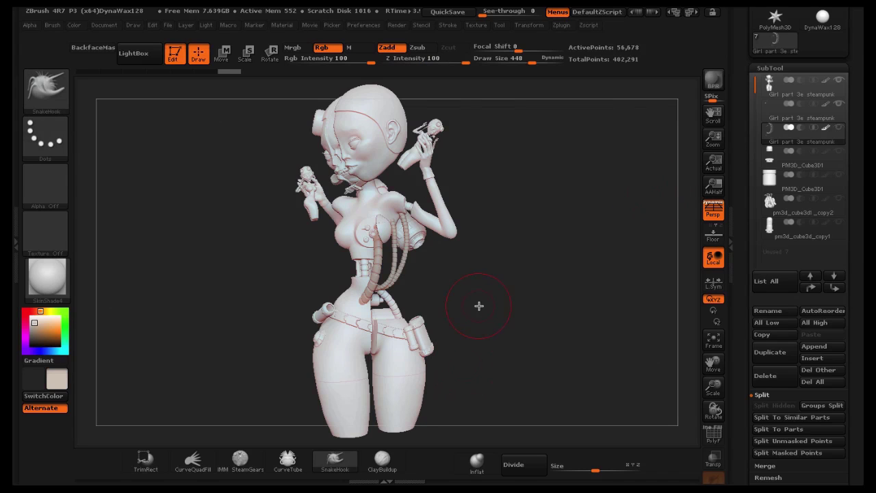
key("ctrl+z")
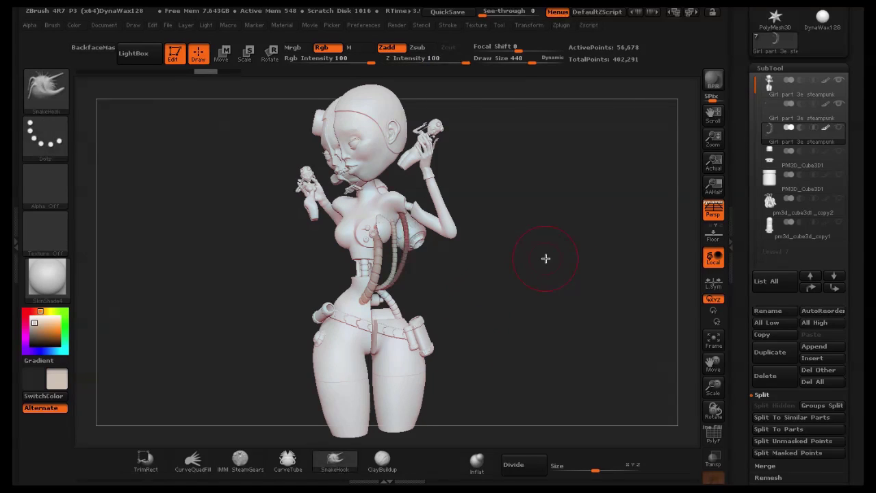
key("ctrl+shift+z")
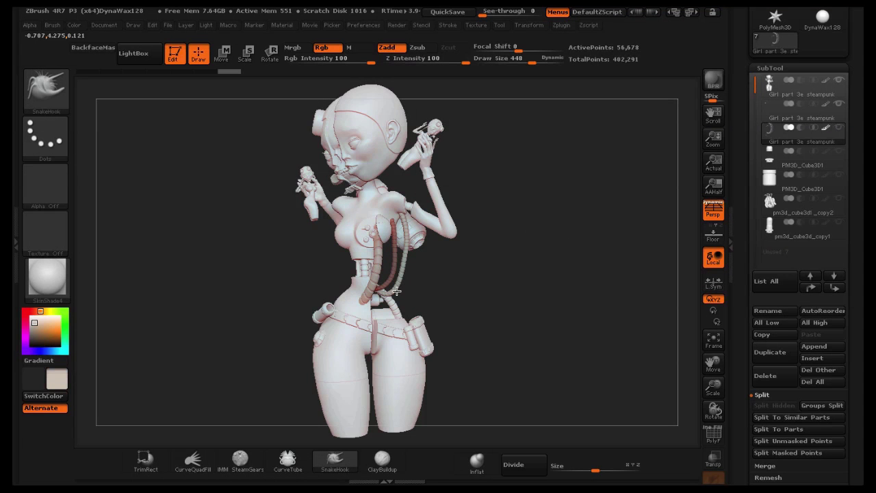
left_click_drag(396, 292, 398, 289)
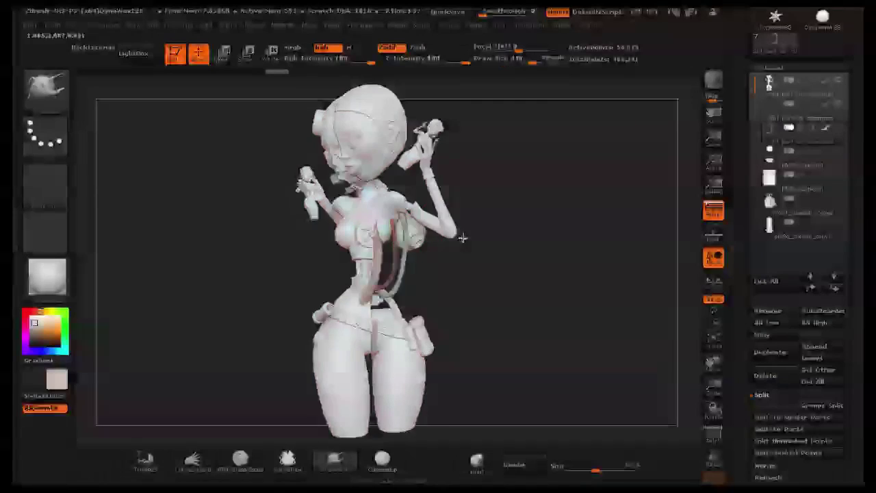
Lay a transpose line along the outer hose in side view and move the hose slightly toward the girl's back.
left_click_drag(465, 238, 447, 238)
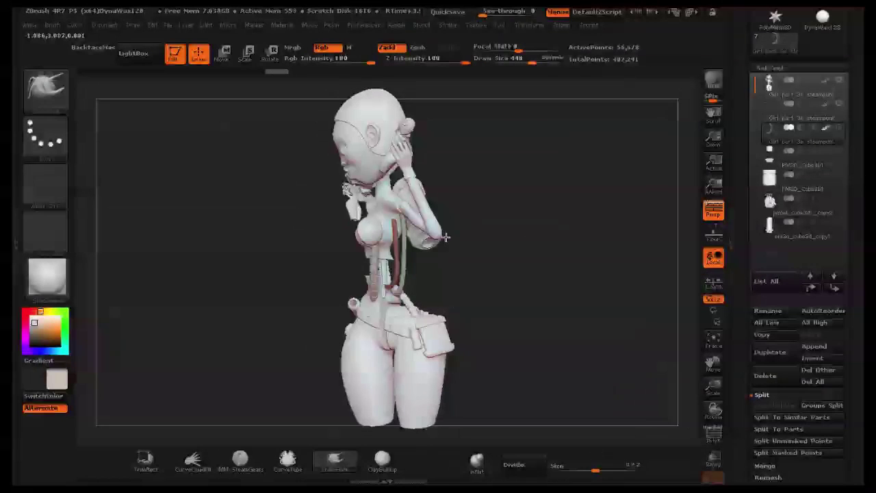
key("r")
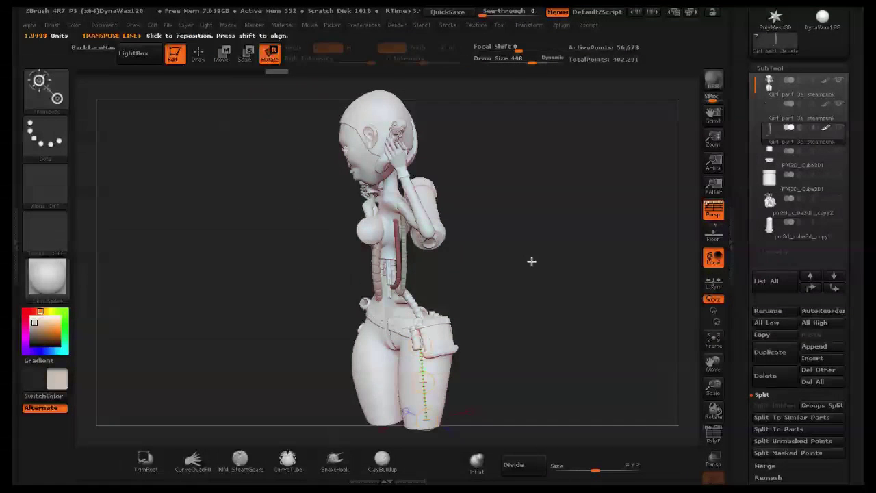
mouse_move(529, 260)
left_mouse_down()
mouse_move(514, 247)
mouse_move(432, 287)
mouse_move(404, 233)
mouse_move(406, 260)
left_mouse_up()
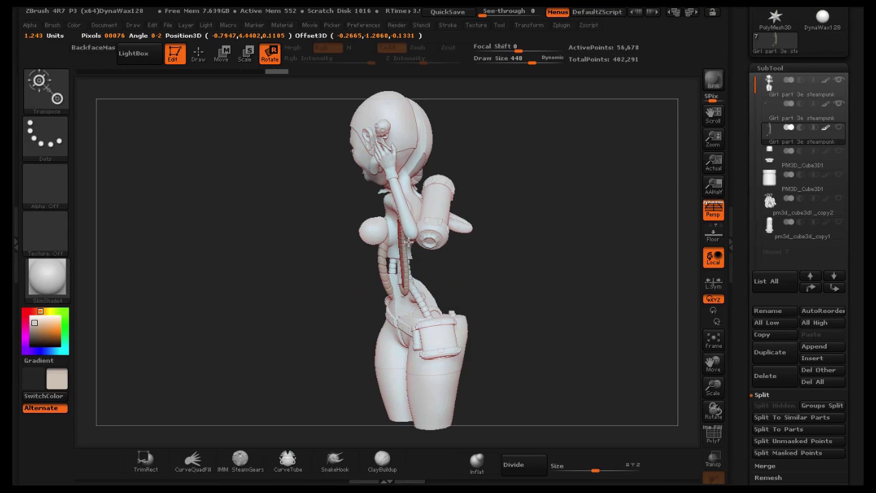
left_click_drag(409, 228, 409, 228)
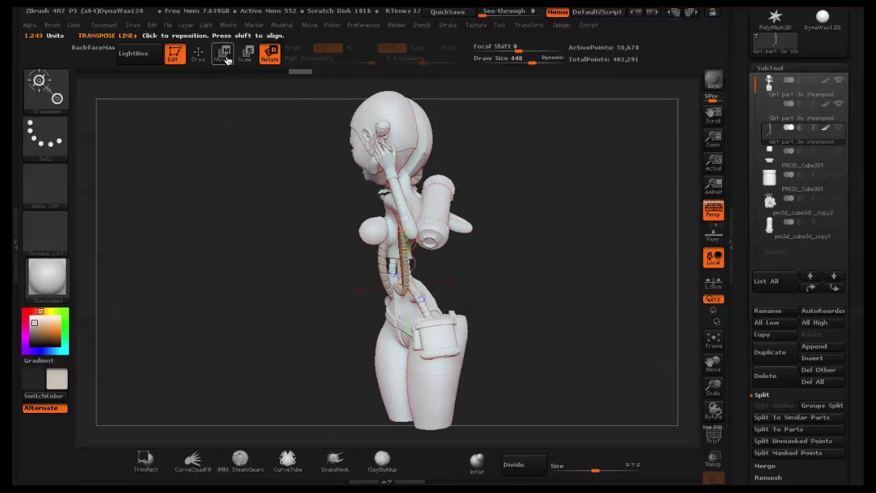
left_click(224, 54)
left_click_drag(402, 258, 416, 265)
left_click_drag(500, 267, 601, 262)
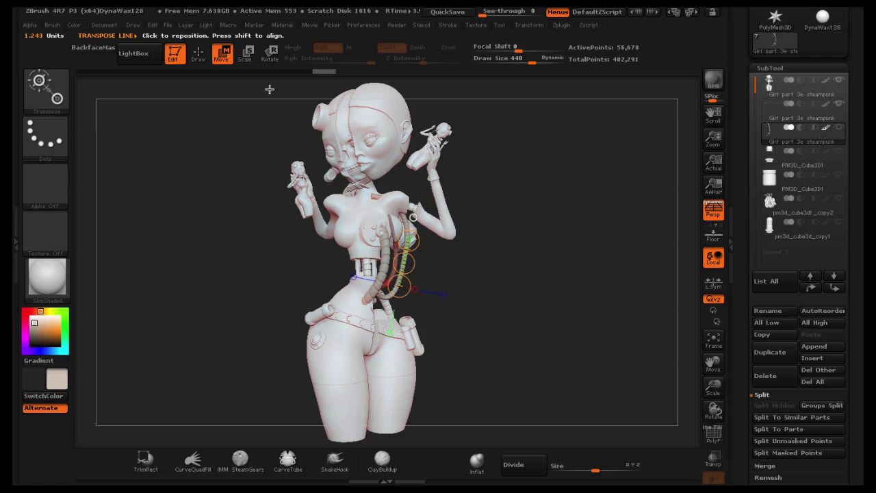
Duplicate the outer hose and rotate the new copy upward so it curves behind the shoulder and past the elbow.
left_click(199, 57)
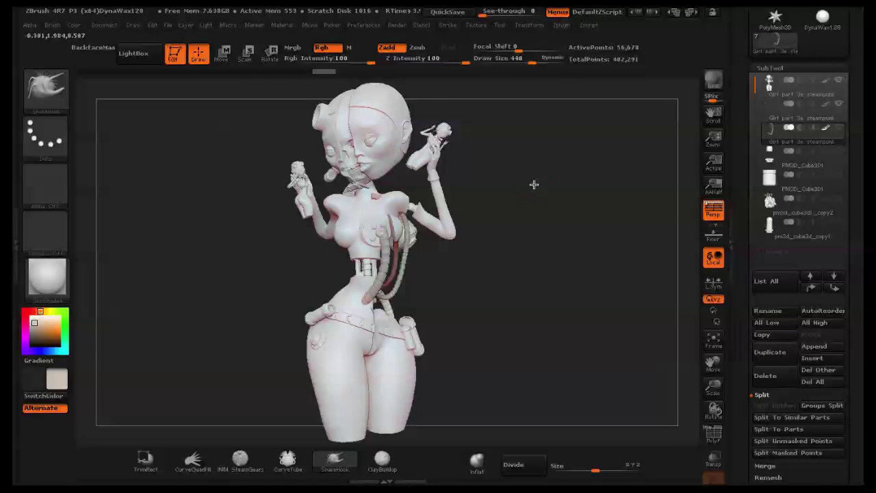
left_click_drag(532, 185, 535, 190)
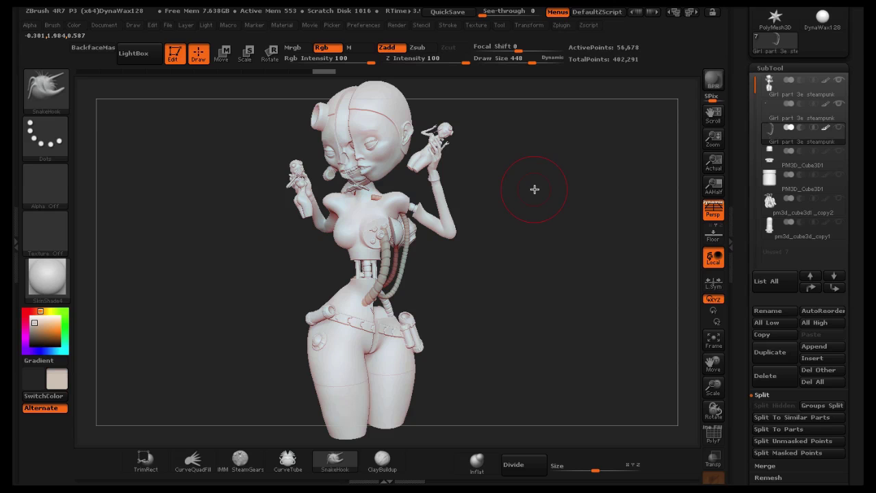
key("ctrl")
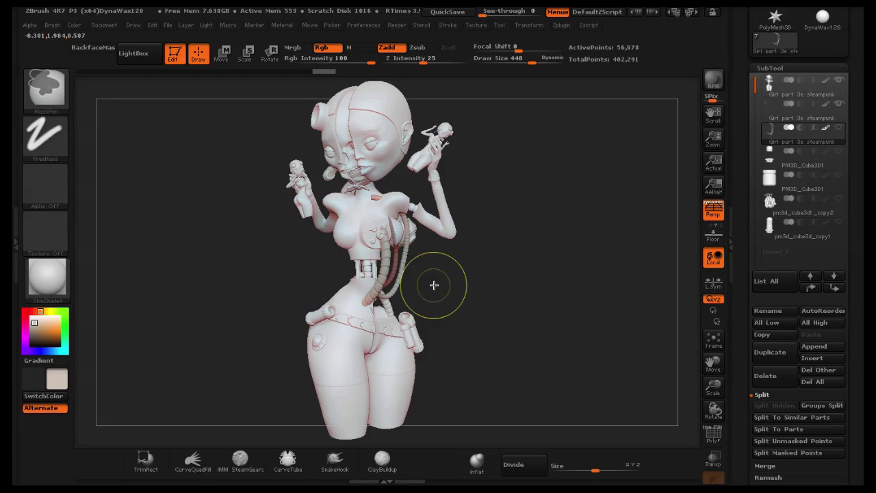
left_click(217, 55)
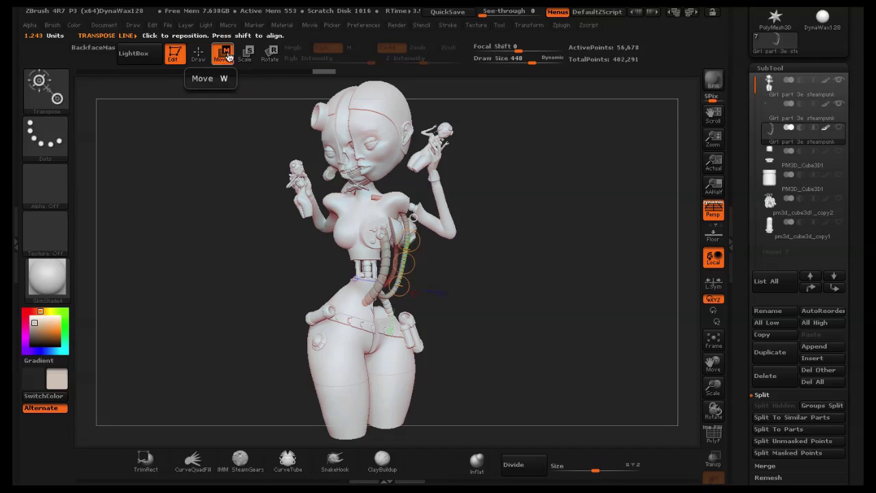
key("ctrl")
left_click_drag(403, 263, 385, 251, "ctrl")
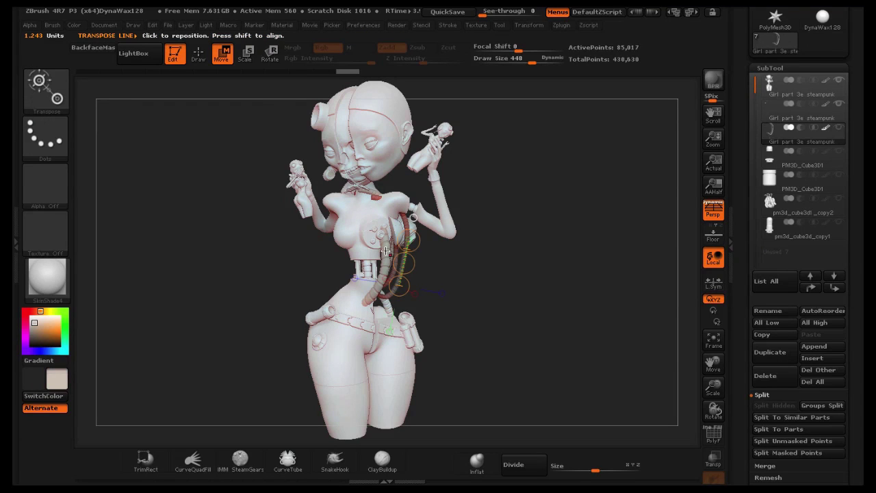
left_click(271, 55)
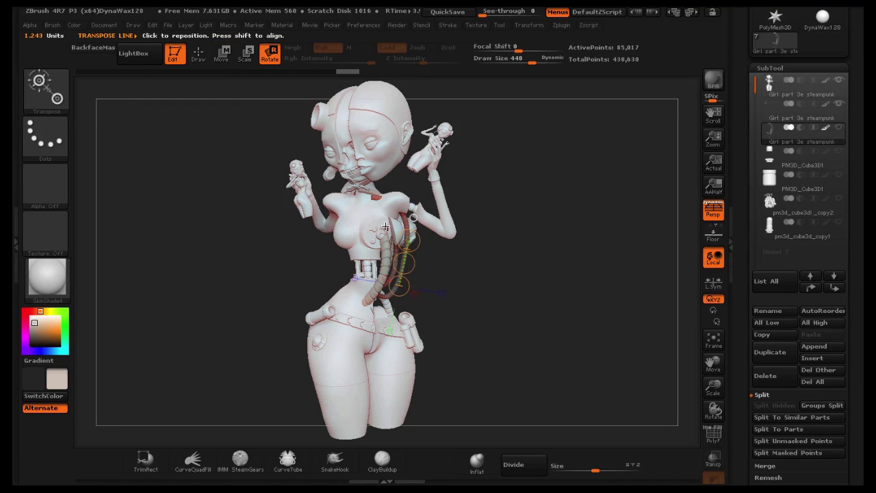
left_click_drag(399, 285, 324, 175)
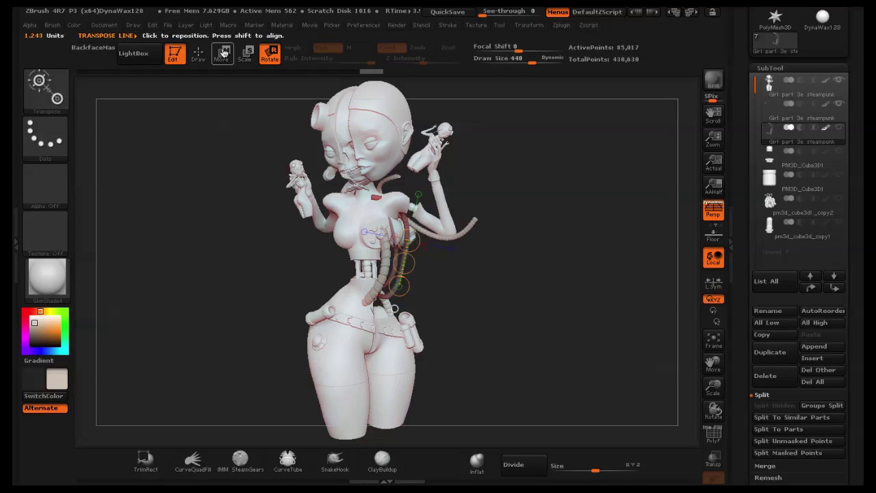
Move the hose copy across to the girl's other side and rotate it to hang vertically from chest to hip.
left_click(222, 54)
left_click_drag(414, 279, 339, 312)
left_click(272, 53)
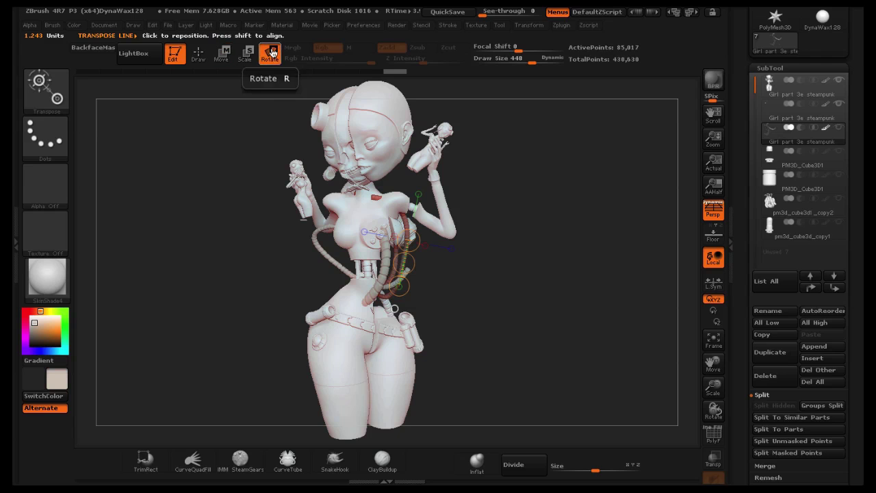
left_click_drag(317, 248, 326, 301)
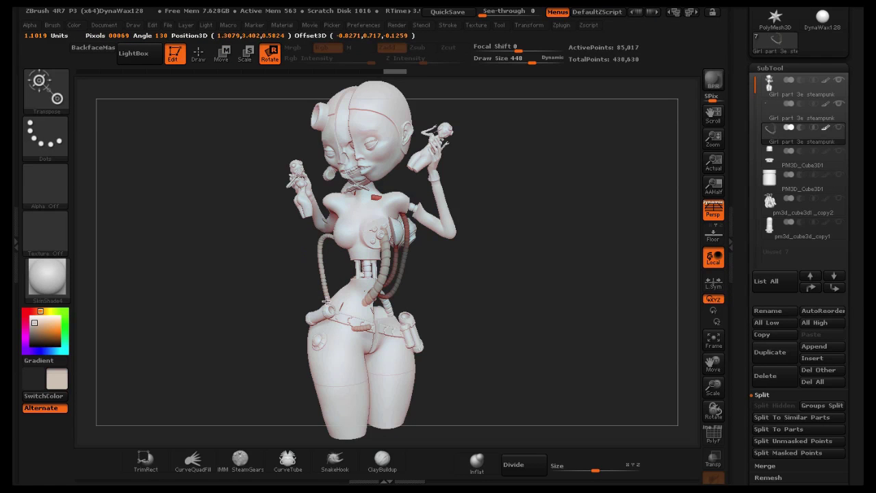
Adjust the hose copy's angle and move it inward so it runs from inside the chest behind the waist.
left_click_drag(326, 301, 307, 229)
mouse_move(261, 260)
left_mouse_down()
mouse_move(325, 251)
mouse_move(258, 252)
left_mouse_up()
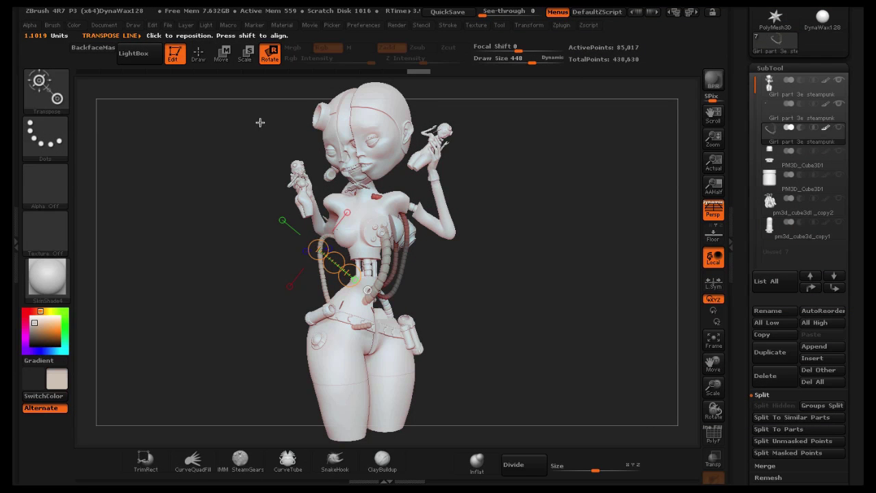
left_click_drag(334, 262, 365, 267)
left_click(221, 54)
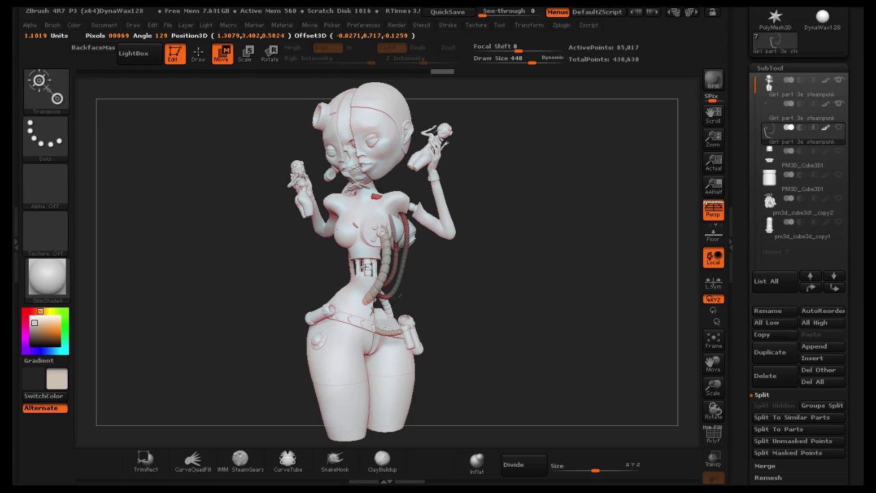
Trim off the hose ends that stick out behind the hip and through the upper chest with TrimRect.
left_click_drag(483, 276, 537, 279)
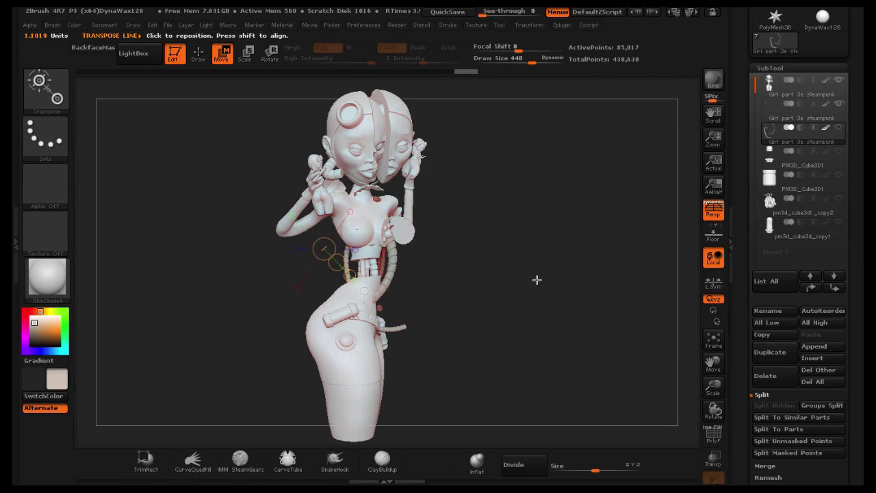
left_click(198, 54)
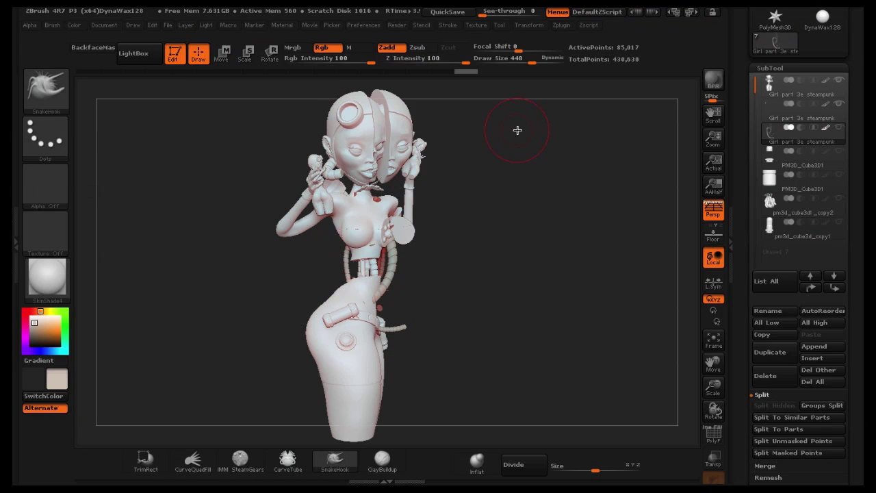
mouse_move(551, 162)
left_mouse_down("ctrl+shift")
mouse_move(424, 387)
mouse_move(361, 396)
left_mouse_up("ctrl+shift")
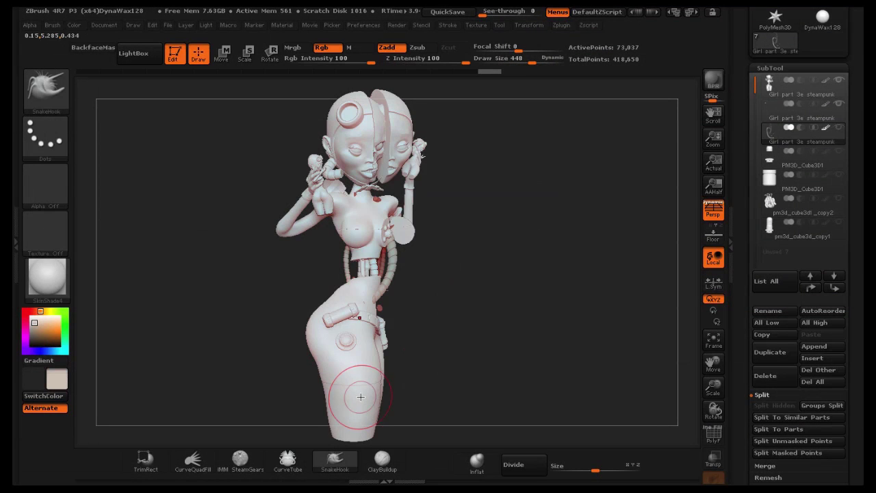
mouse_move(570, 300)
left_mouse_down()
mouse_move(506, 296)
mouse_move(520, 301)
mouse_move(524, 319)
left_mouse_up()
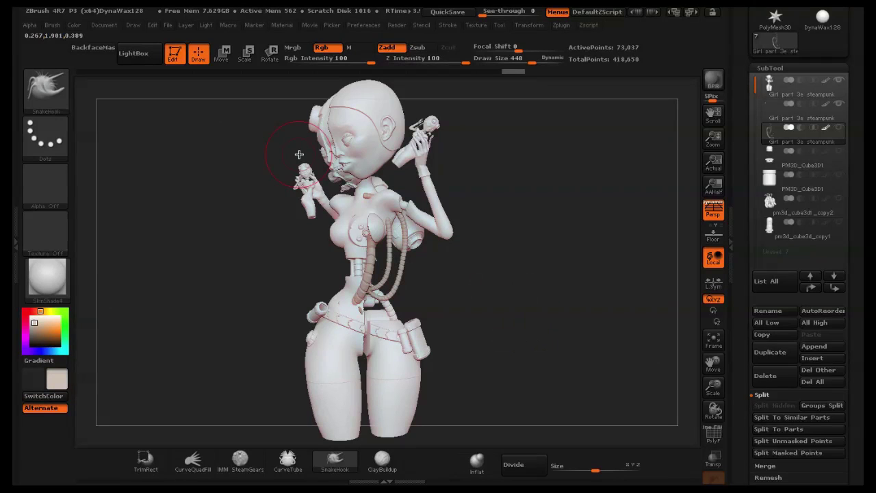
mouse_move(280, 140)
left_mouse_down("ctrl+shift")
mouse_move(345, 195)
mouse_move(377, 205)
left_mouse_up("ctrl+shift")
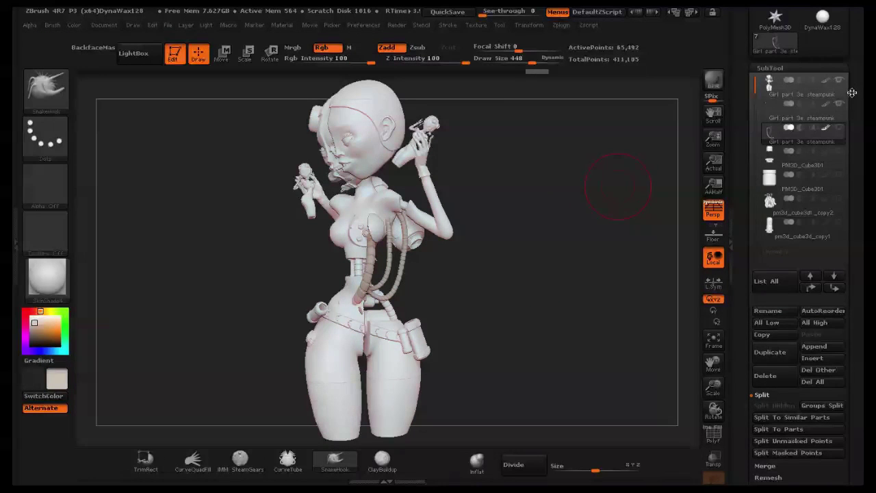
scroll(852, 92, "up", 5)
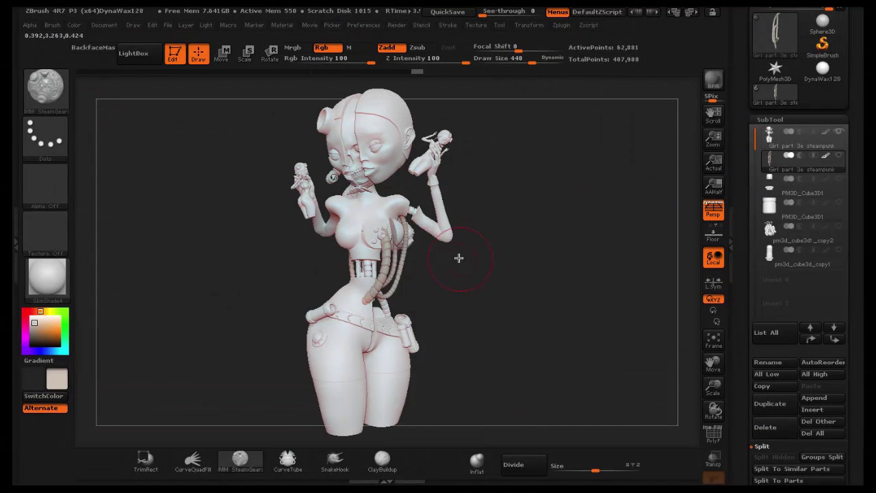
Insert two round Rivot04 parts of different sizes on the split forehead with the IMM SteamGears brush.
key("m")
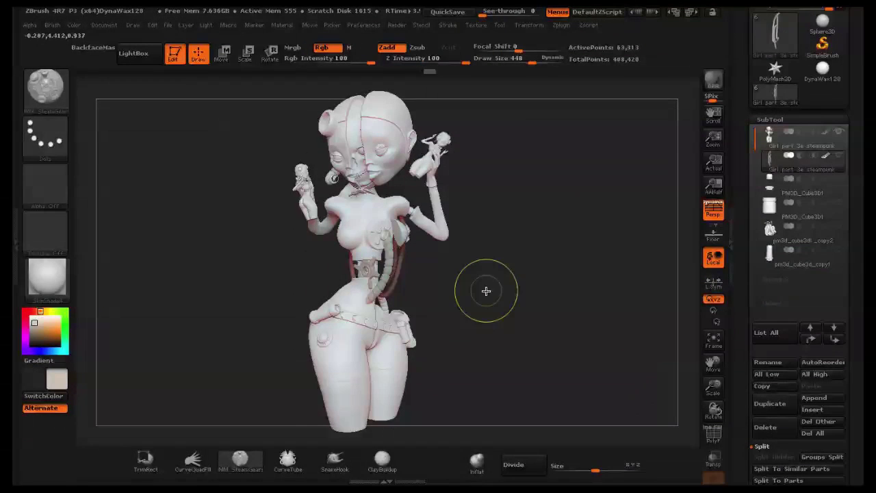
key("m")
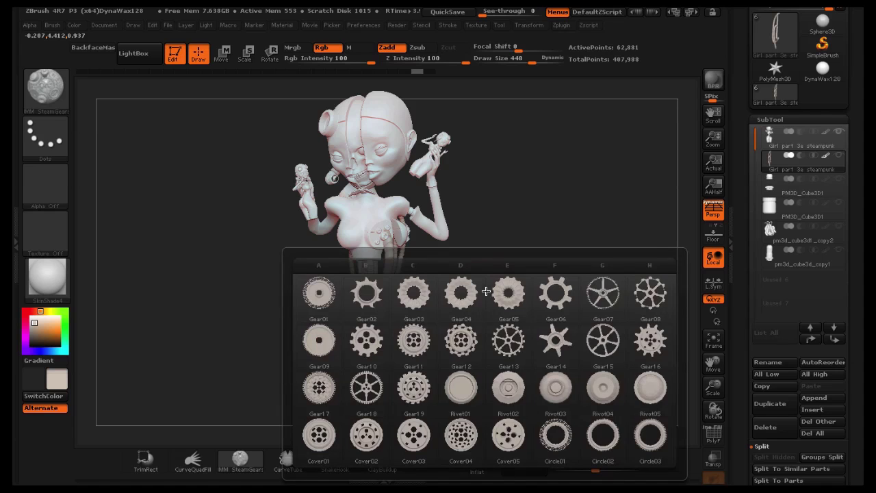
left_click(610, 394)
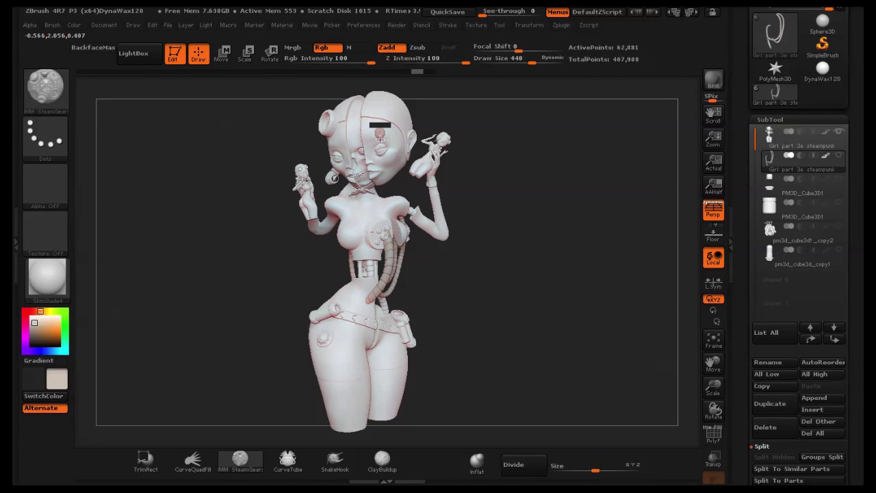
left_click_drag(495, 152, 423, 145)
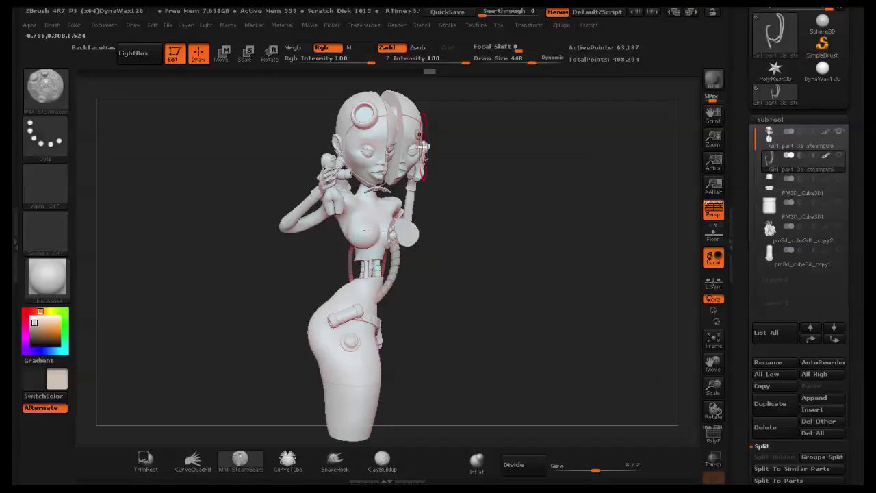
left_click_drag(479, 135, 450, 160)
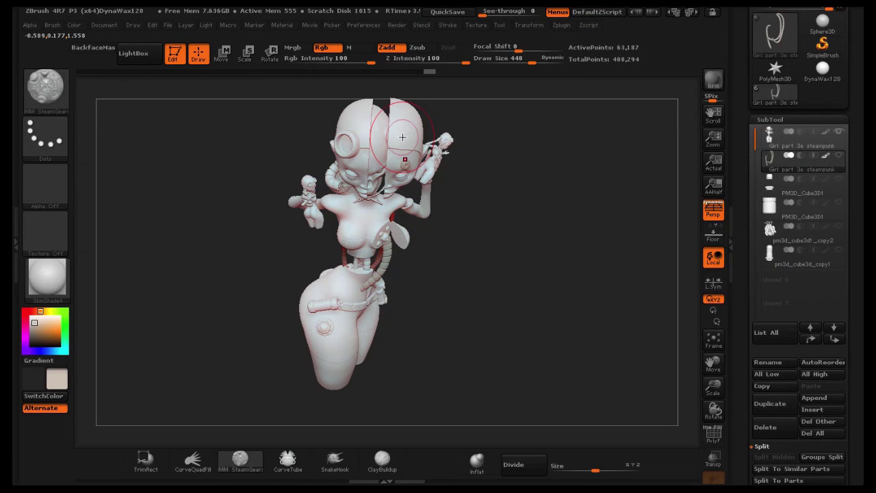
left_click_drag(492, 192, 592, 212)
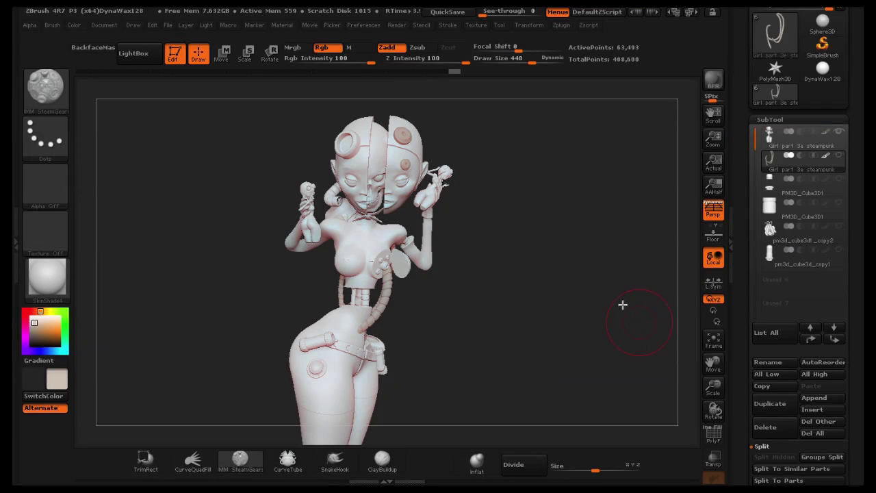
left_click_drag(622, 304, 594, 279)
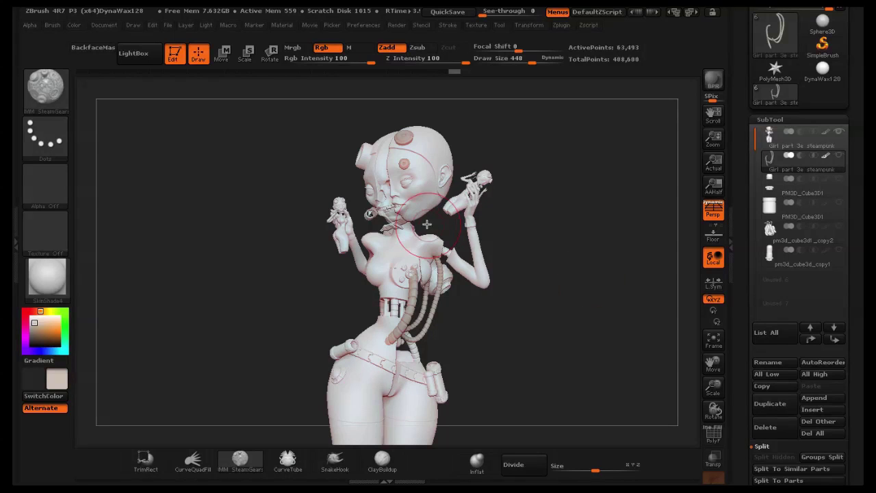
Insert a cylindrical canister part from the IMM Gun brush on the front of the girl's hip.
key("b")
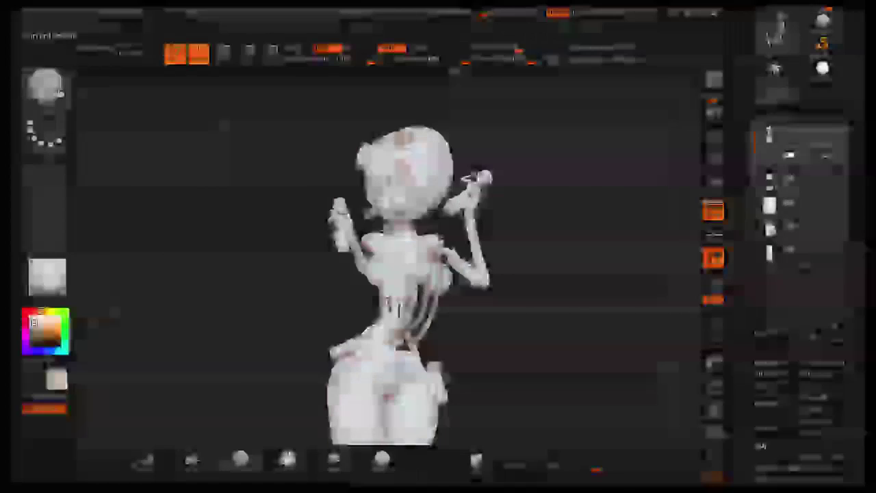
key("i")
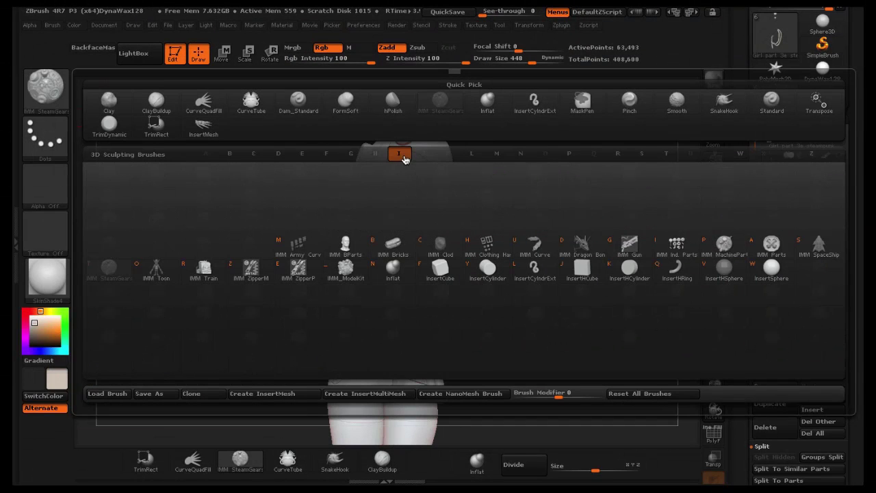
key("g")
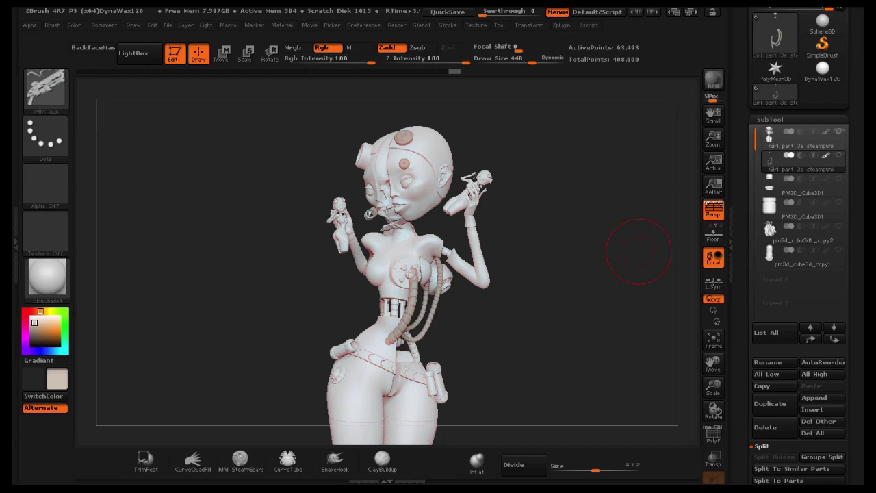
left_click_drag(195, 262, 210, 273)
key("m")
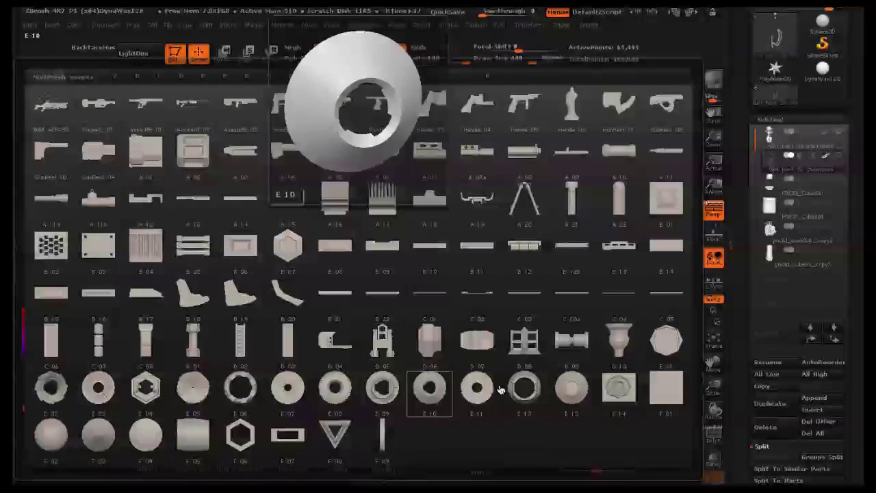
mouse_move(524, 173)
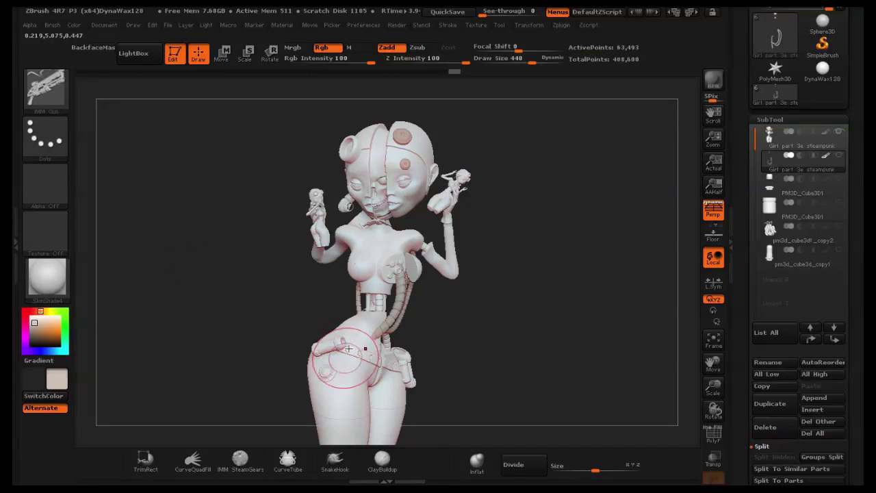
left_click_drag(362, 360, 382, 357)
left_click_drag(534, 308, 483, 310)
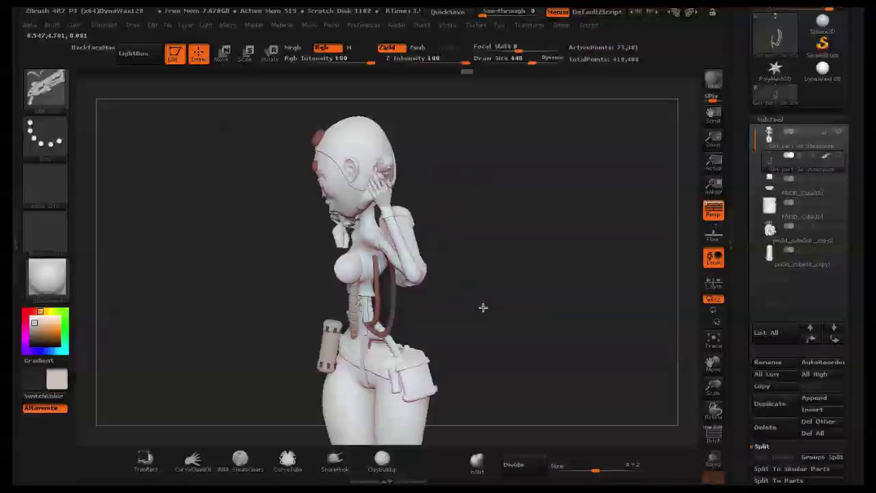
Move the canister up to the side of the hip and rotate it to lie along the belt.
mouse_move(353, 240)
left_mouse_down()
mouse_move(260, 240)
mouse_move(289, 235)
mouse_move(312, 263)
left_mouse_up()
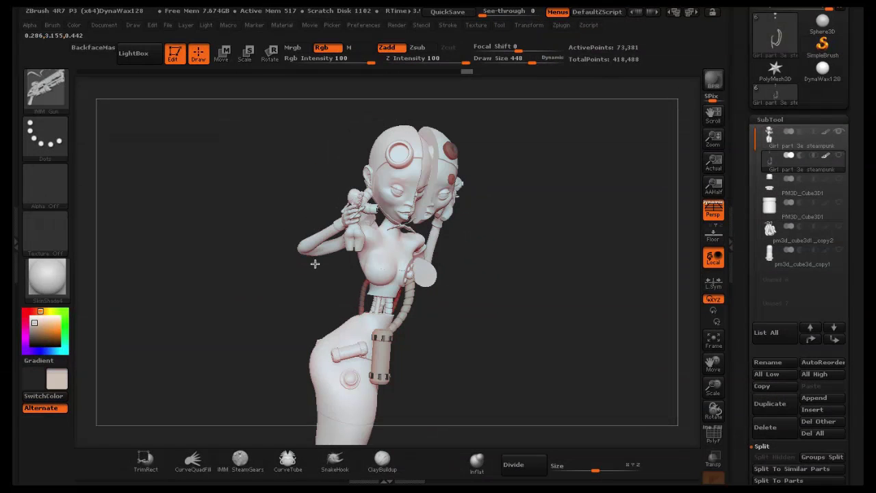
key("w")
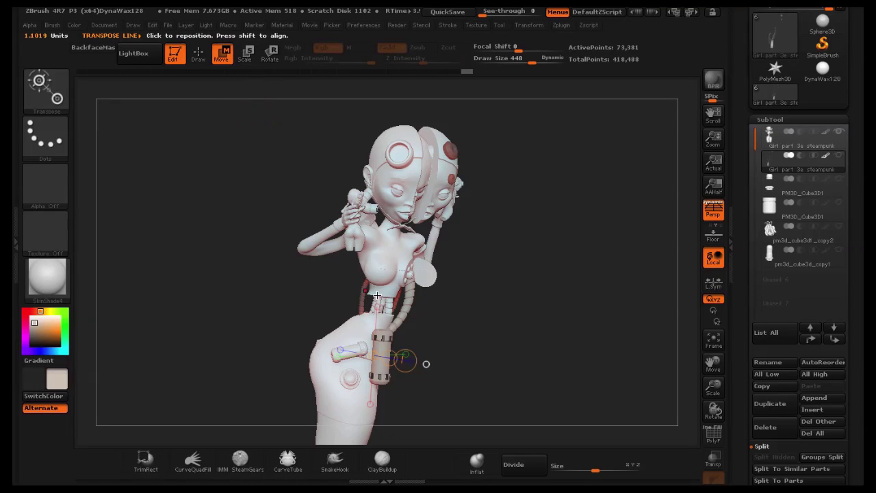
left_click_drag(384, 353, 348, 327)
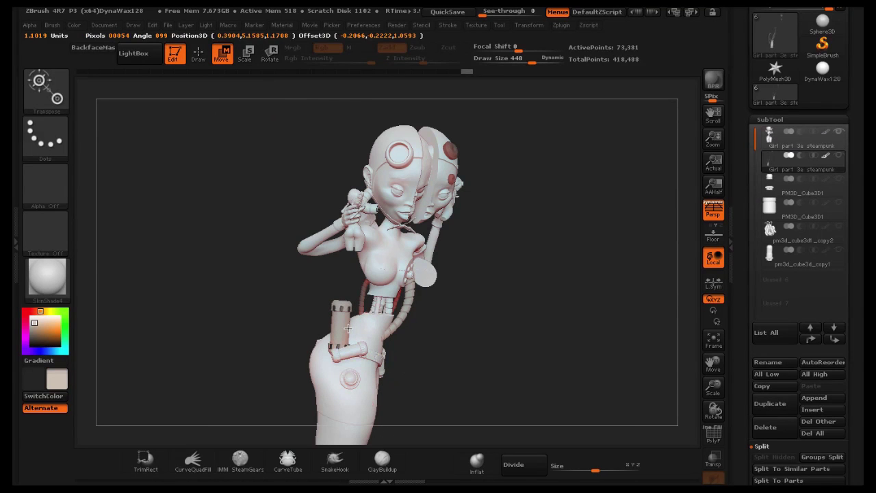
left_click(268, 57)
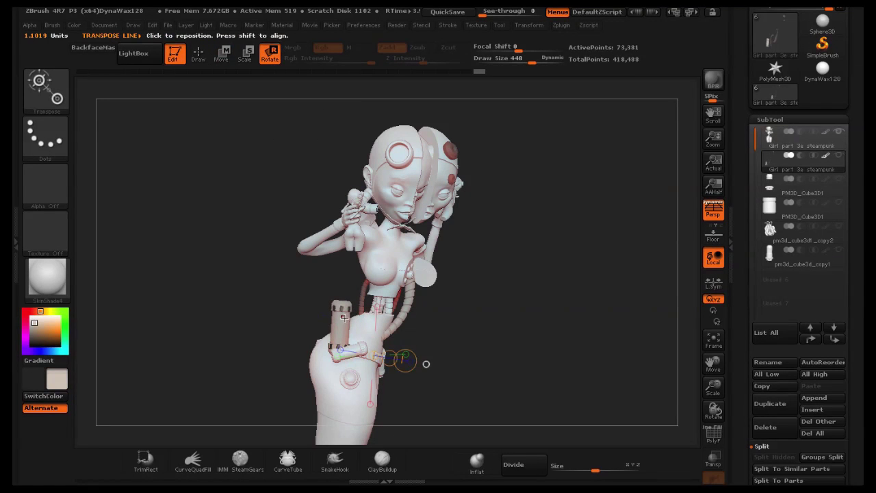
left_click_drag(345, 320, 360, 322)
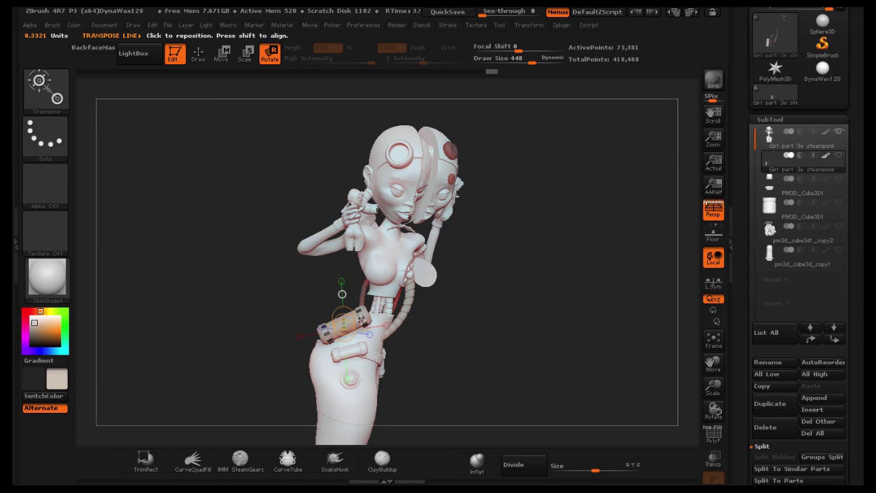
Move the canister slightly down so it sits against the hip just above the small belt cylinder.
left_click_drag(532, 327, 554, 293)
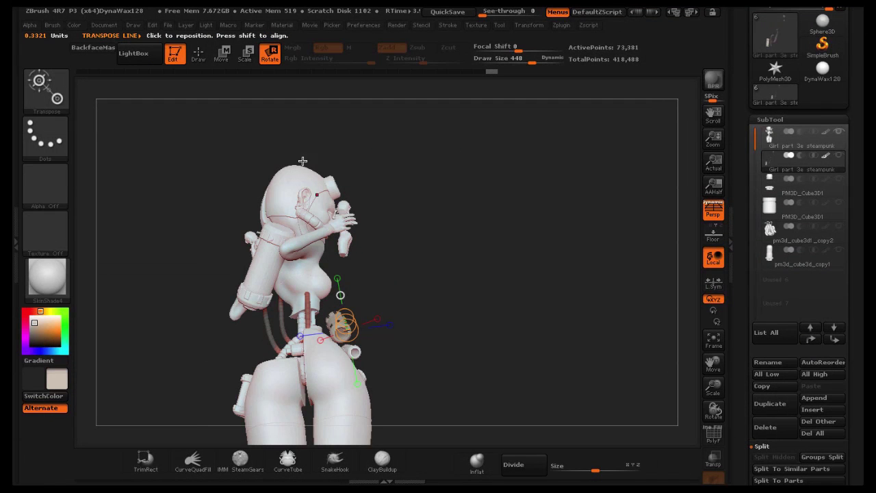
left_click(221, 65)
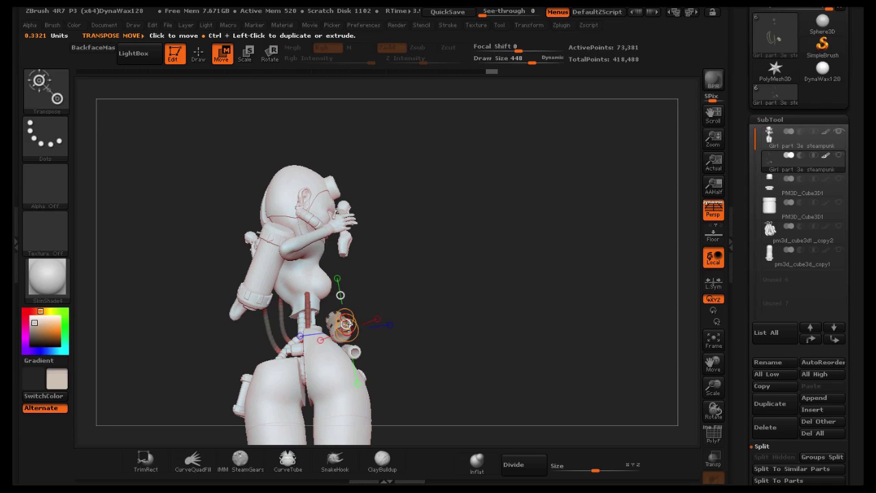
left_click_drag(347, 322, 347, 334)
left_click_drag(425, 273, 301, 327)
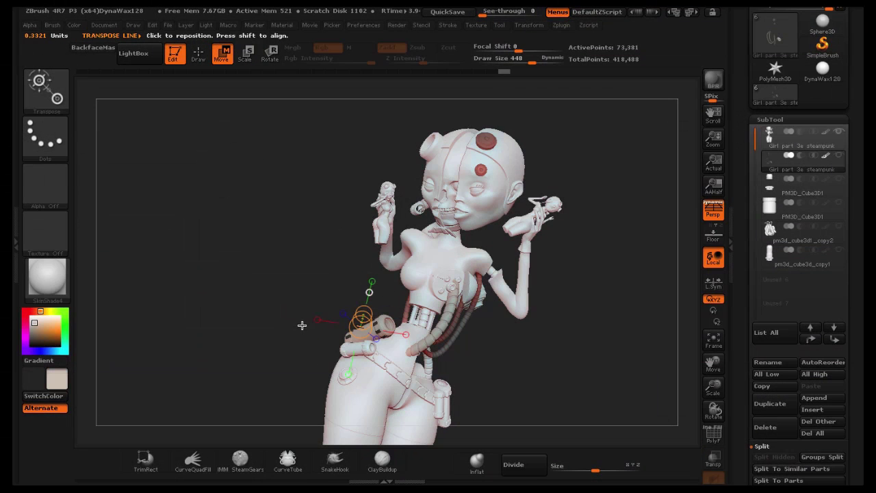
left_click_drag(305, 183, 307, 190)
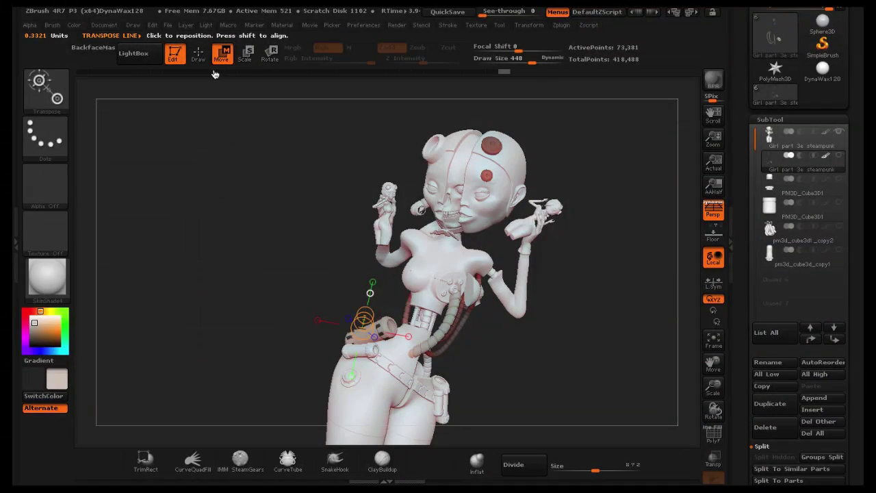
Split the unmasked canister off from the hoses into its own subtool.
left_click(199, 55)
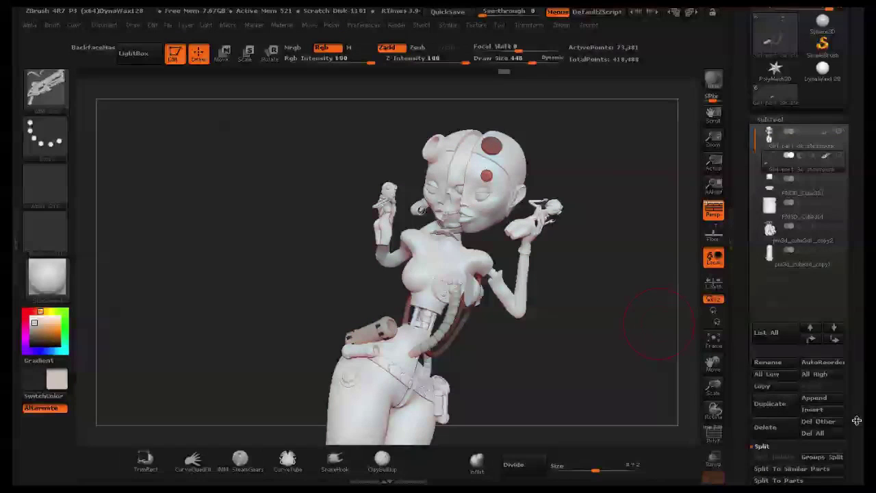
left_click_drag(858, 416, 859, 375)
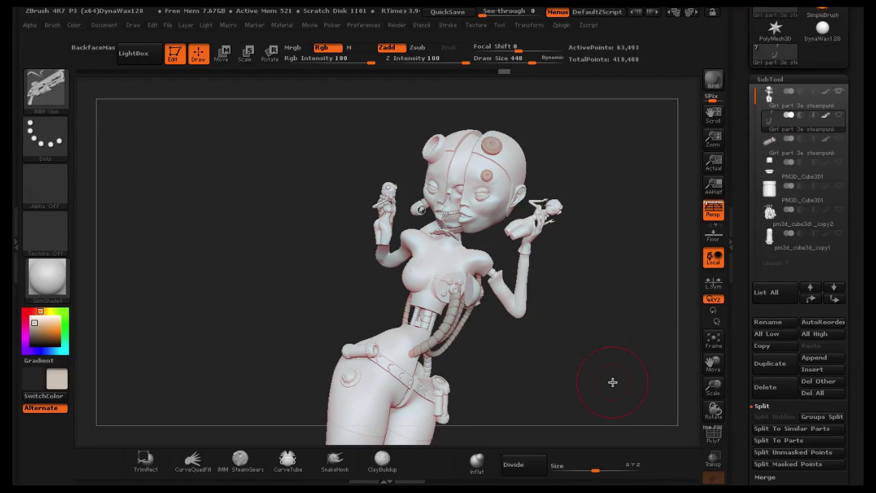
left_click_drag(712, 362, 691, 336)
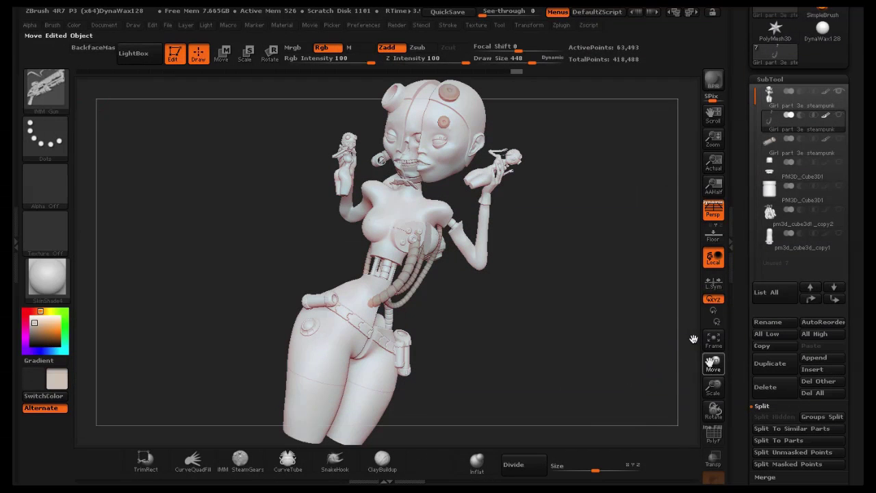
Show the split-off canister subtool again and check how it sits on the hip.
left_click(839, 138)
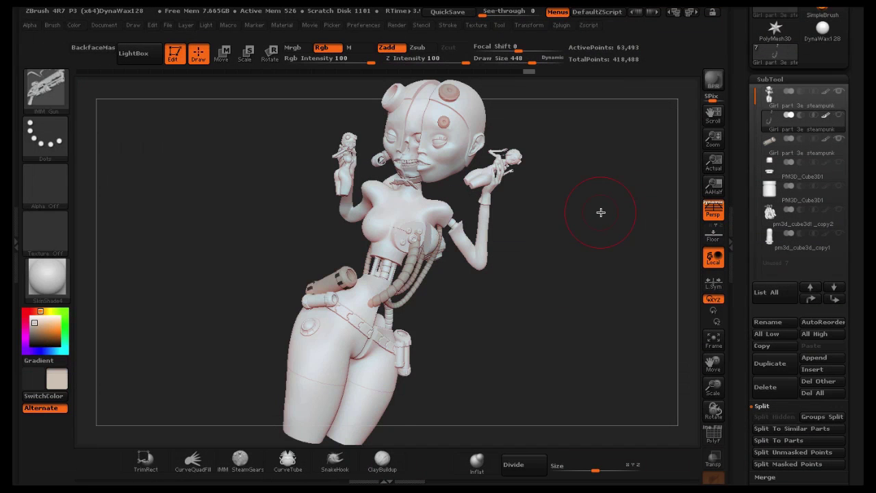
left_click_drag(600, 211, 596, 273, "shift")
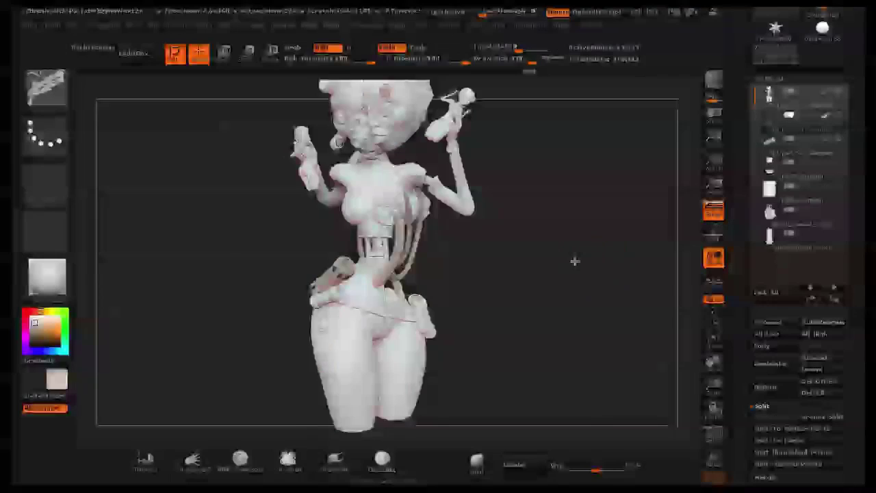
left_click_drag(575, 261, 533, 256)
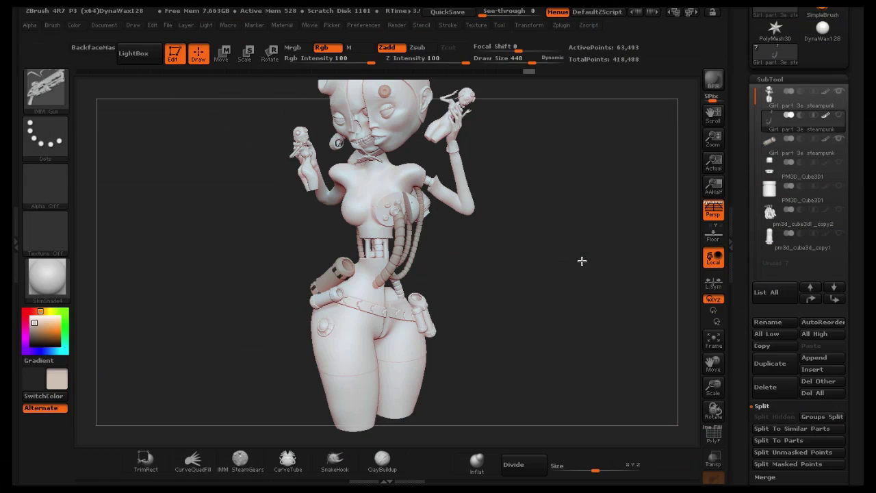
left_click_drag(712, 366, 712, 384)
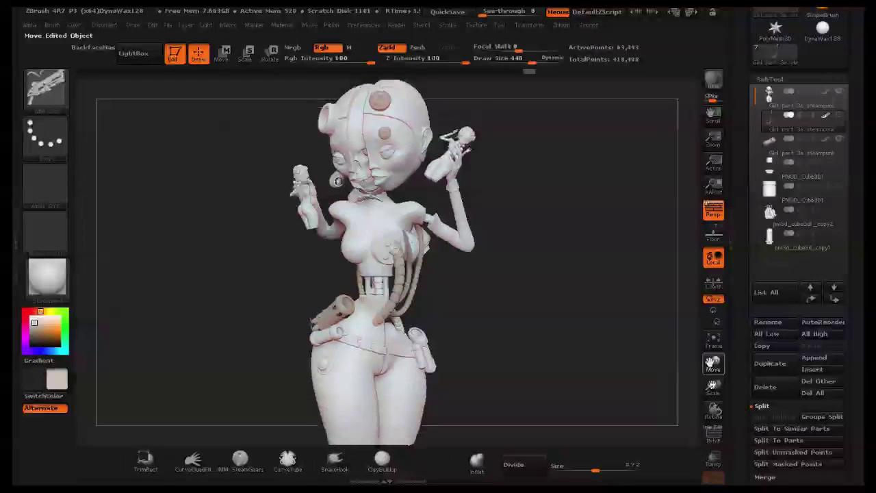
Browse the insert parts of the IMM Gun and IMM MachineParts brushes for further details to add.
left_click(61, 79)
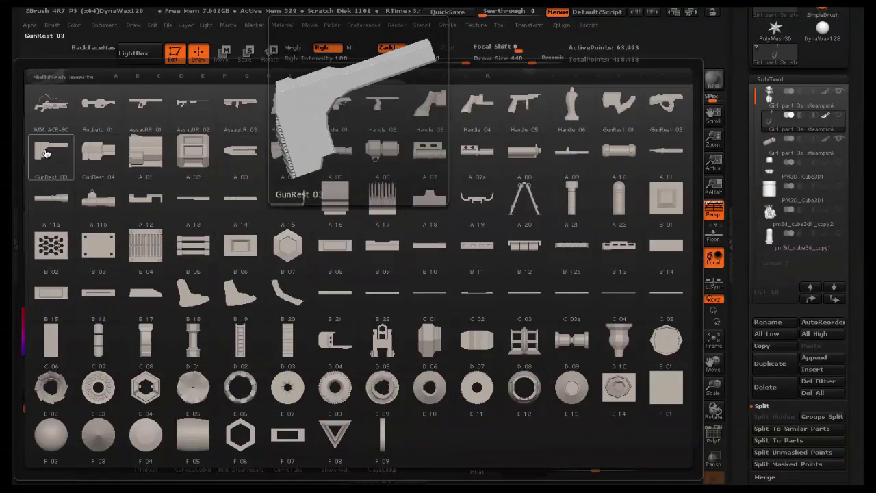
left_click(60, 108)
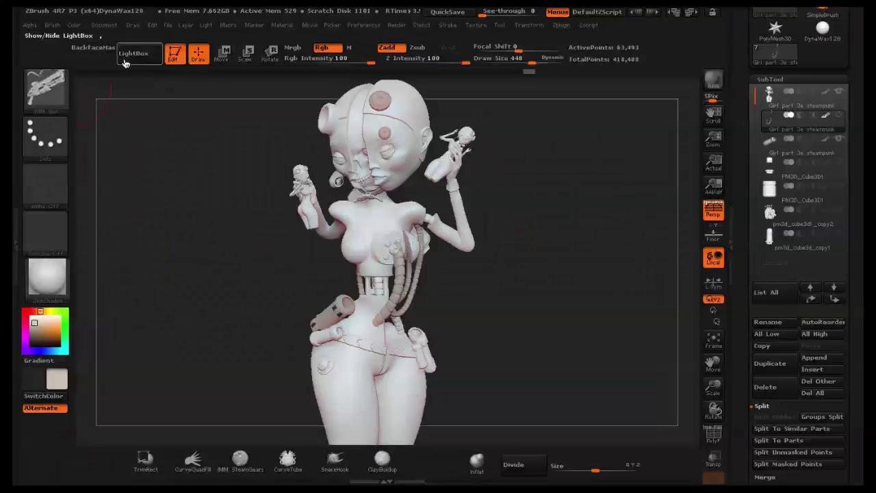
left_click(53, 80)
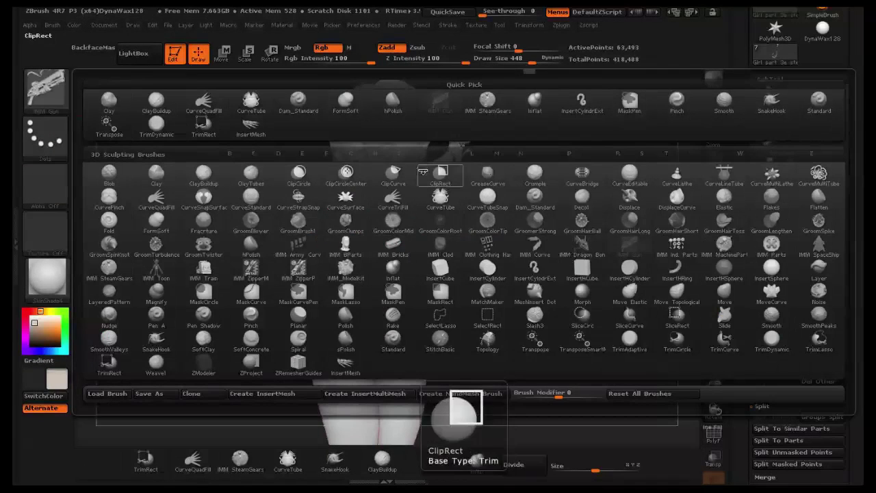
left_click(400, 154)
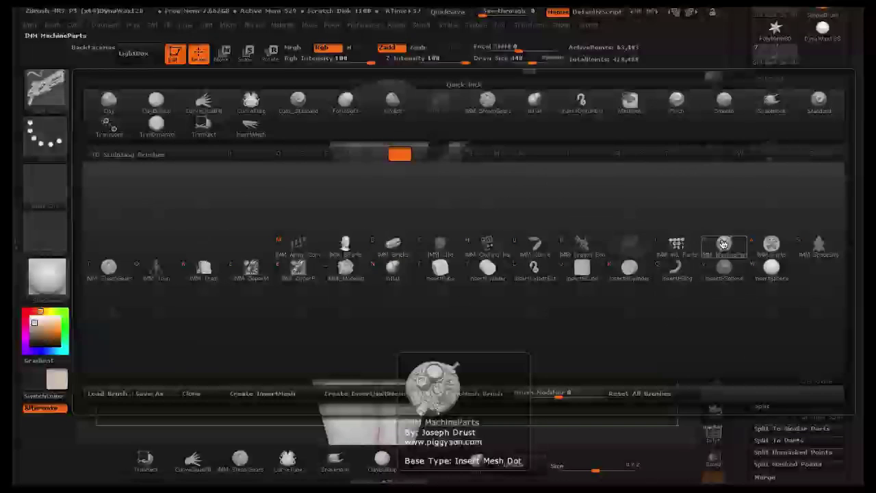
left_click(723, 243)
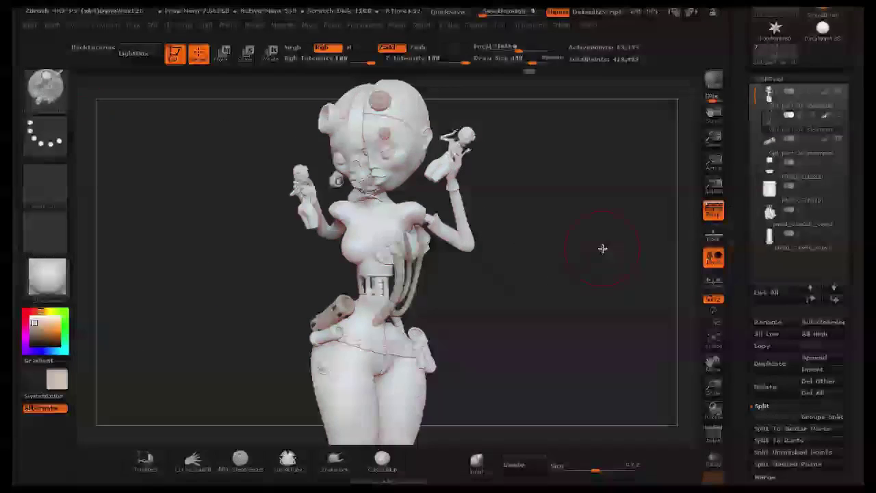
key("m")
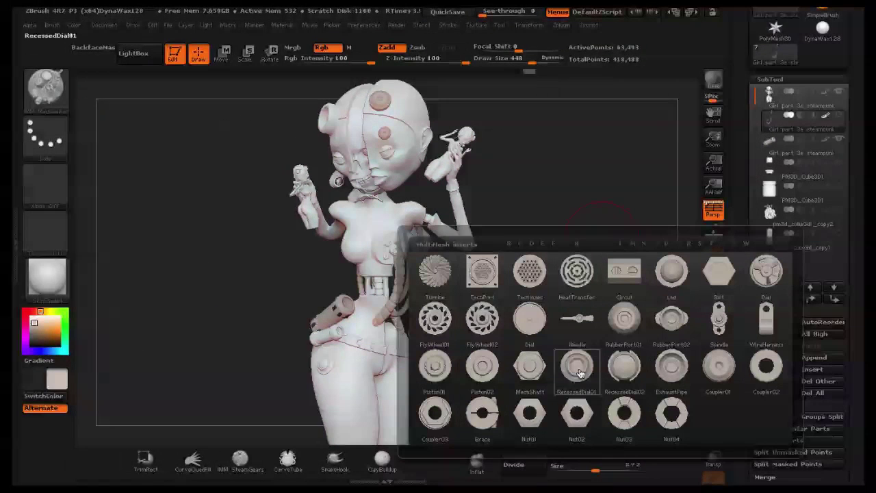
mouse_move(618, 337)
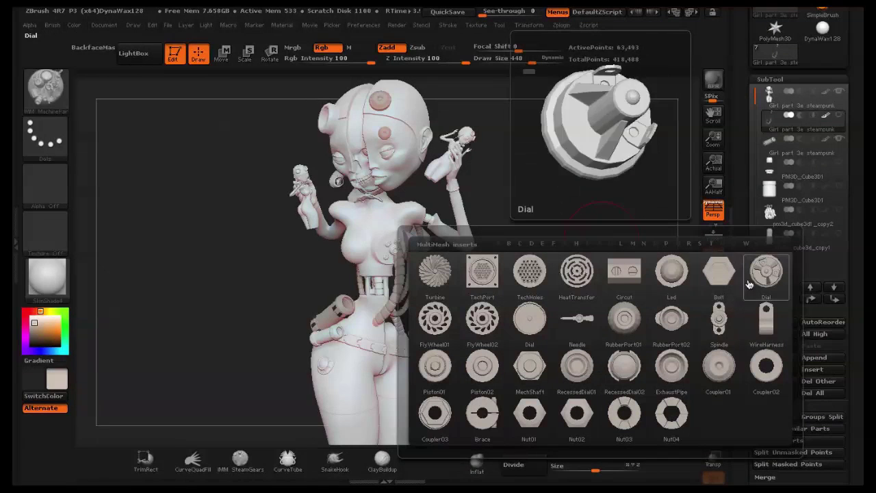
mouse_move(511, 294)
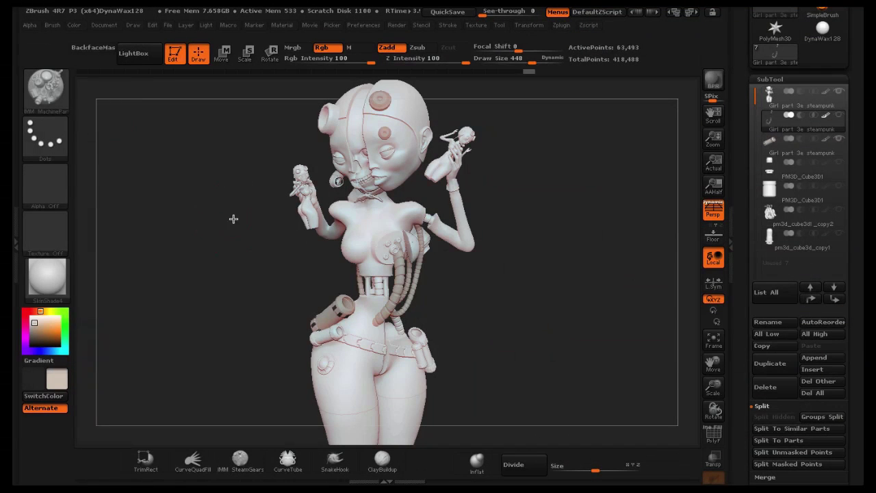
Draw a long looping tube with the CurveTube brush over the front of the body and move it back into the torso.
left_click(65, 92)
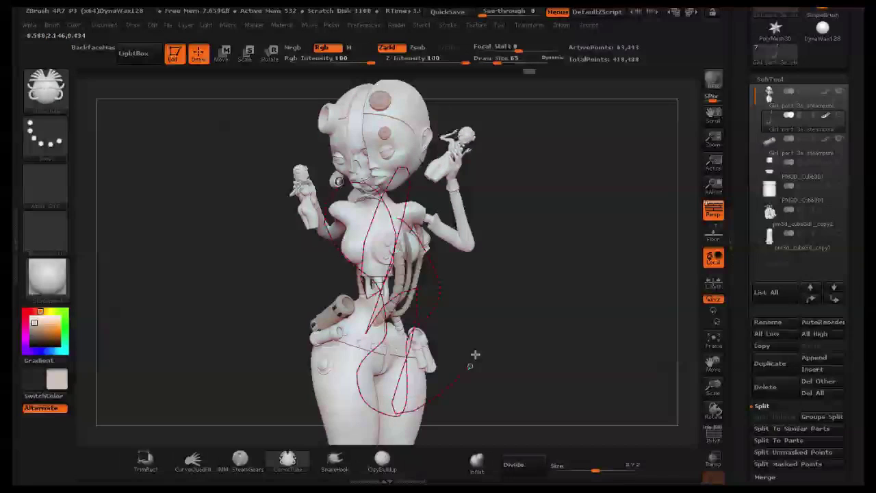
mouse_move(475, 358)
left_mouse_down()
mouse_move(632, 254)
mouse_move(591, 248)
mouse_move(635, 235)
mouse_move(590, 249)
left_mouse_up()
left_click(250, 79)
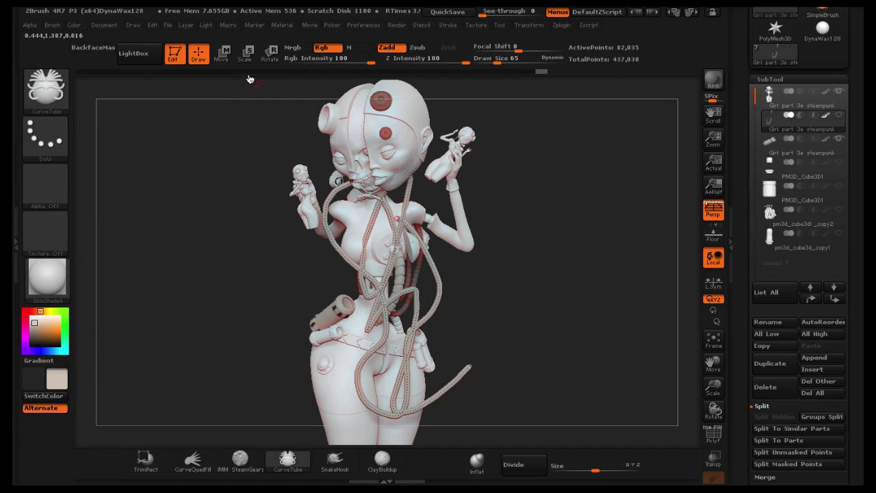
left_click(221, 58)
left_click_drag(582, 186, 609, 187)
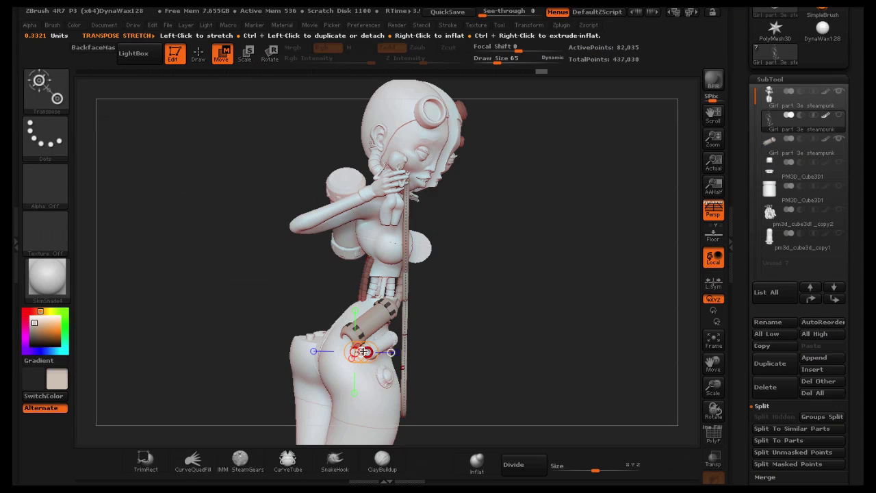
left_click_drag(364, 351, 336, 341)
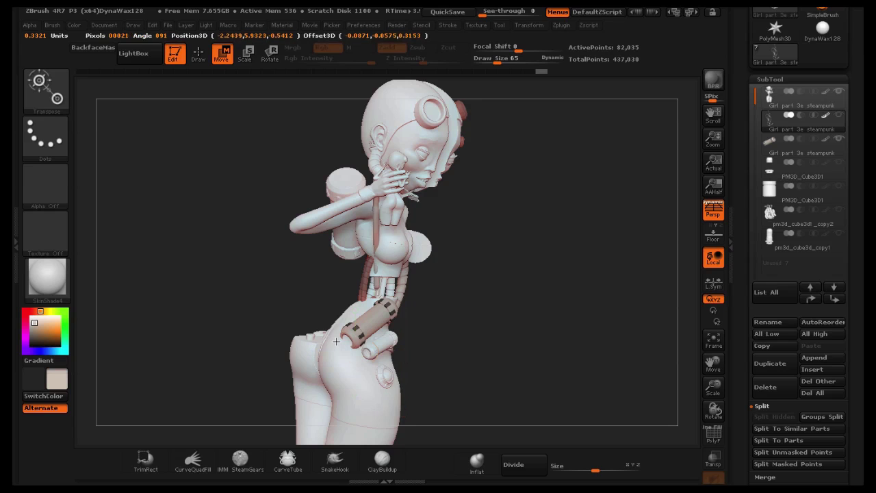
Move the looping tube closer to the torso hoses and shrink it with the Size deformation.
left_click_drag(595, 316, 520, 301)
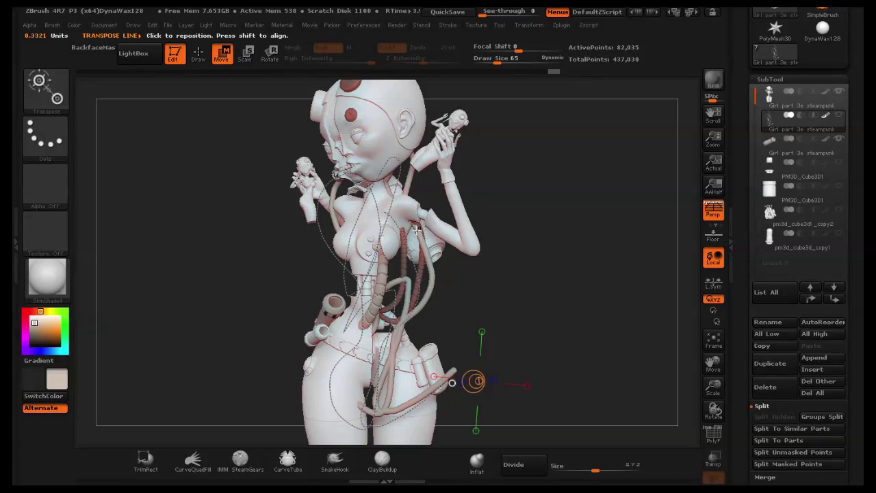
left_click_drag(564, 260, 605, 255)
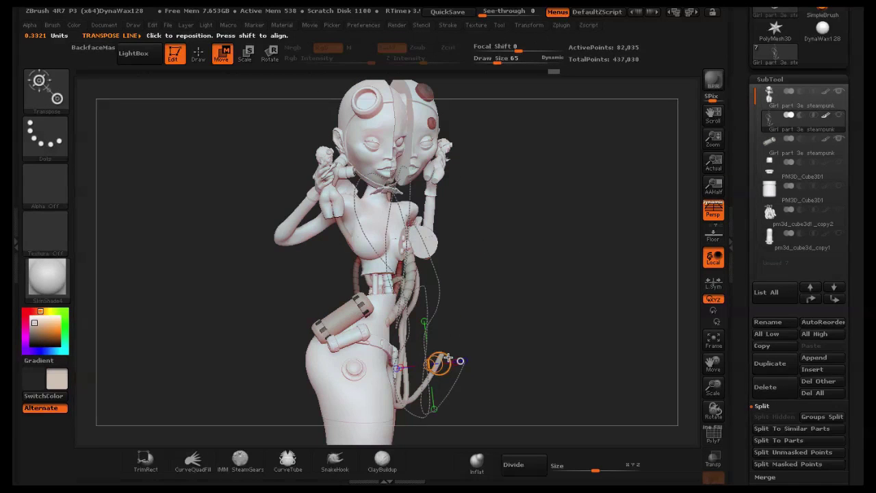
left_click_drag(445, 353, 451, 260)
left_click_drag(448, 307, 428, 286)
left_click_drag(596, 471, 575, 467)
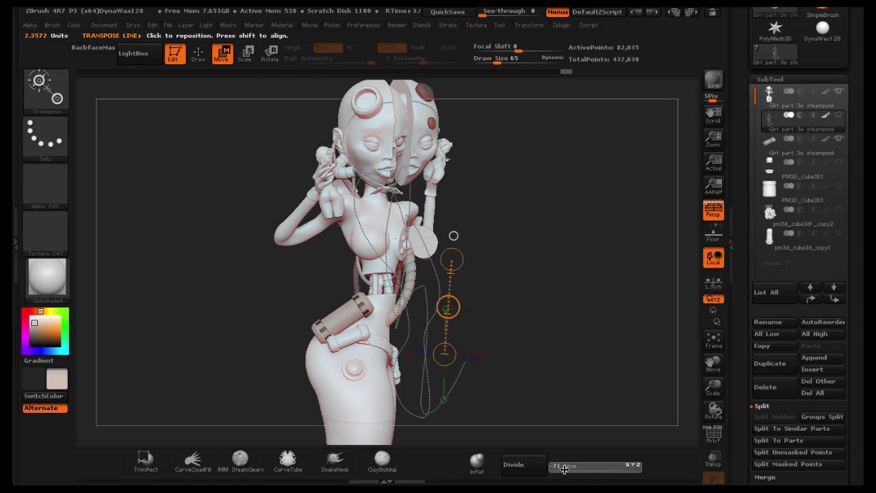
Move the reduced tube down toward the waist and rotate it to run among the torso hoses.
left_click_drag(537, 362, 515, 290)
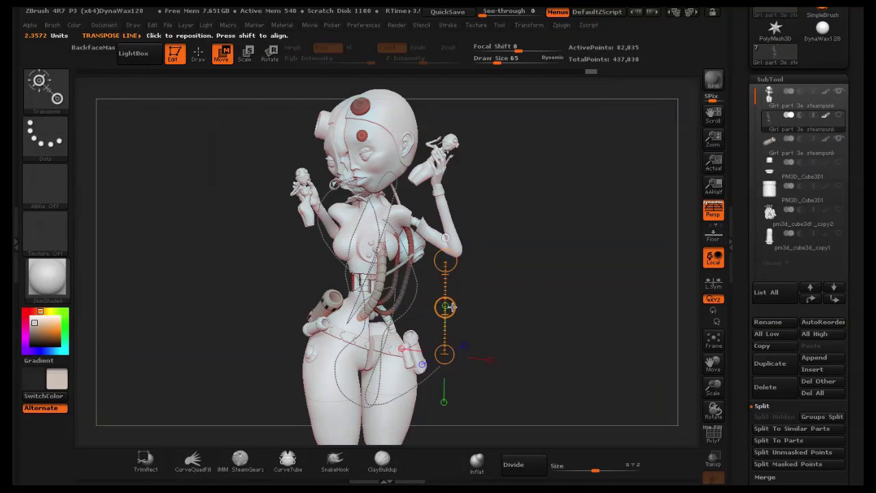
left_click_drag(447, 307, 444, 398)
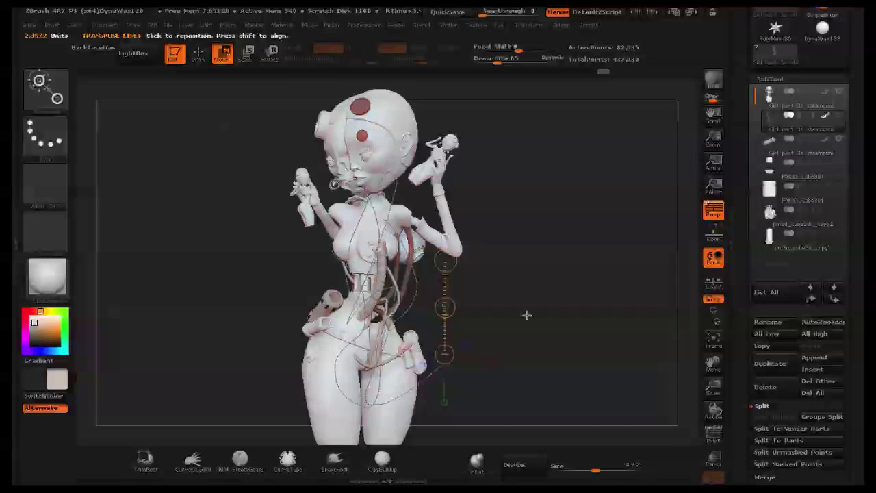
left_click_drag(526, 313, 571, 307)
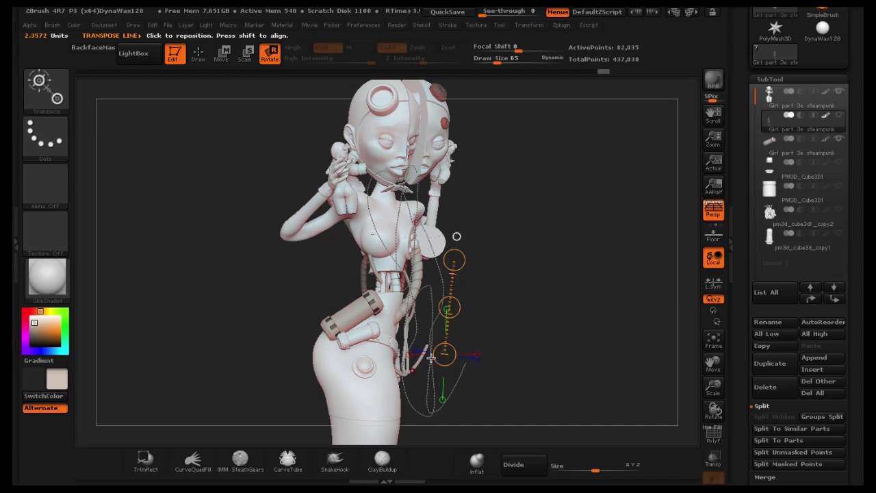
left_click_drag(446, 356, 422, 357)
left_click_drag(523, 329, 498, 314)
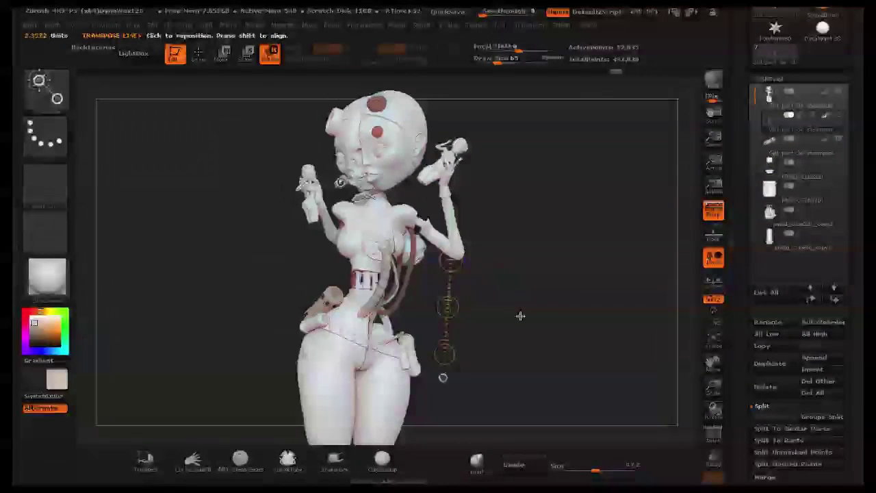
Trim the stray tube ends beside the hip with TrimRect and split the tube off from the hoses into its own subtool.
left_click(207, 52)
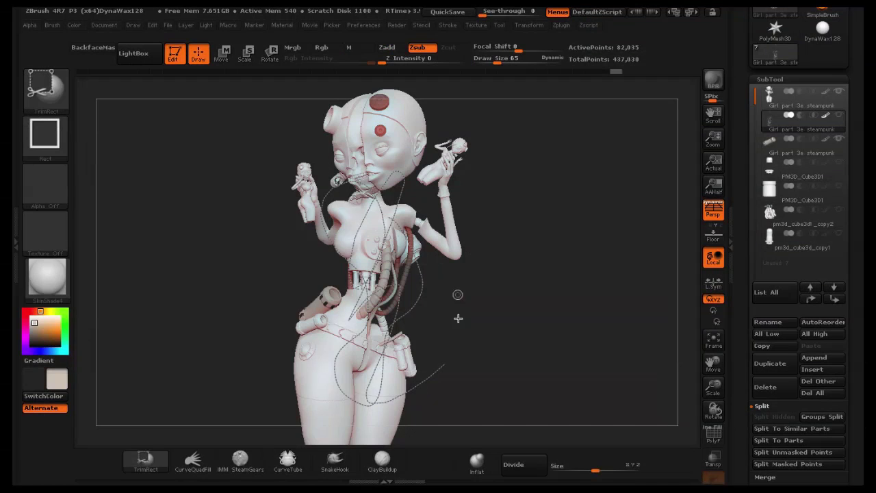
left_click_drag(402, 347, 383, 363, "ctrl+shift")
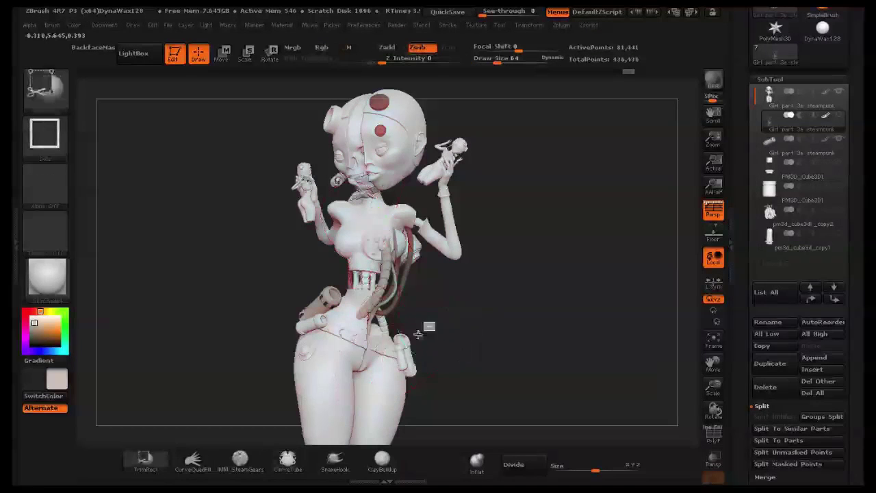
left_click_drag(435, 322, 385, 358, "ctrl+shift")
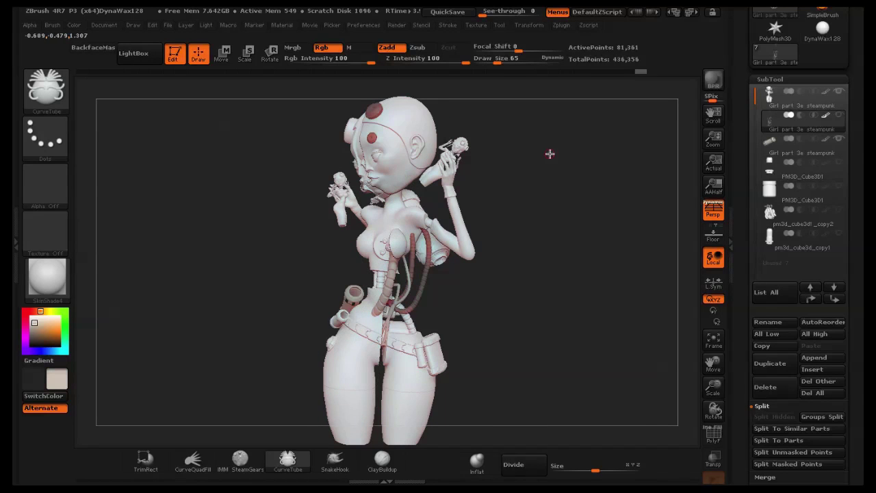
left_click_drag(550, 154, 544, 161)
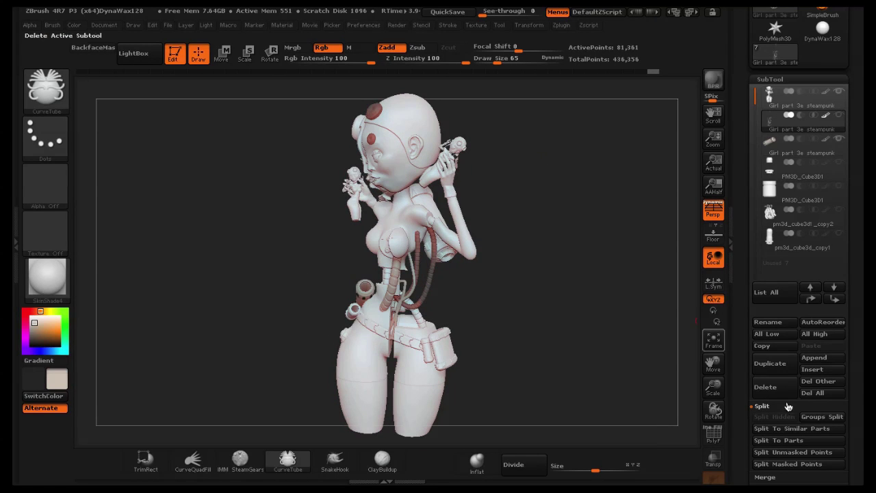
left_click(795, 442)
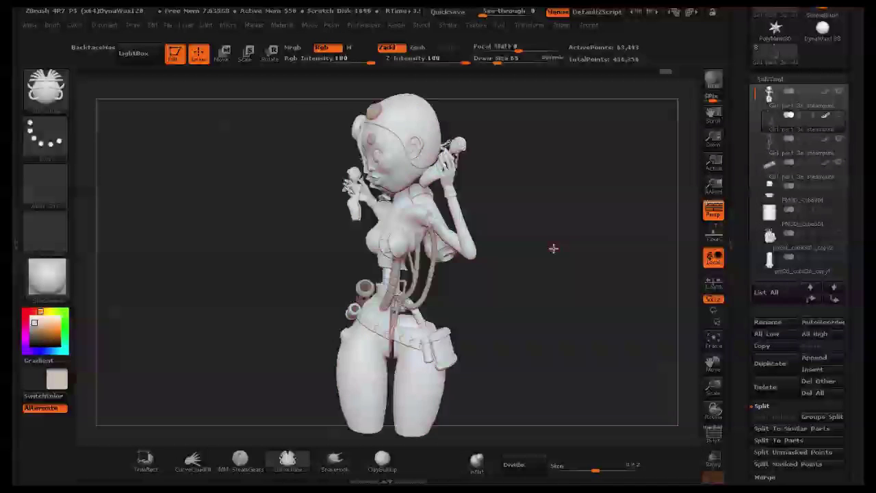
Switch to the IMM Curve brush and choose the Boot Eyelet mesh from its MultiMesh inserts.
mouse_move(553, 248)
left_mouse_down()
mouse_move(588, 244)
mouse_move(571, 256)
mouse_move(522, 249)
mouse_move(532, 265)
mouse_move(553, 249)
mouse_move(568, 254)
left_mouse_up()
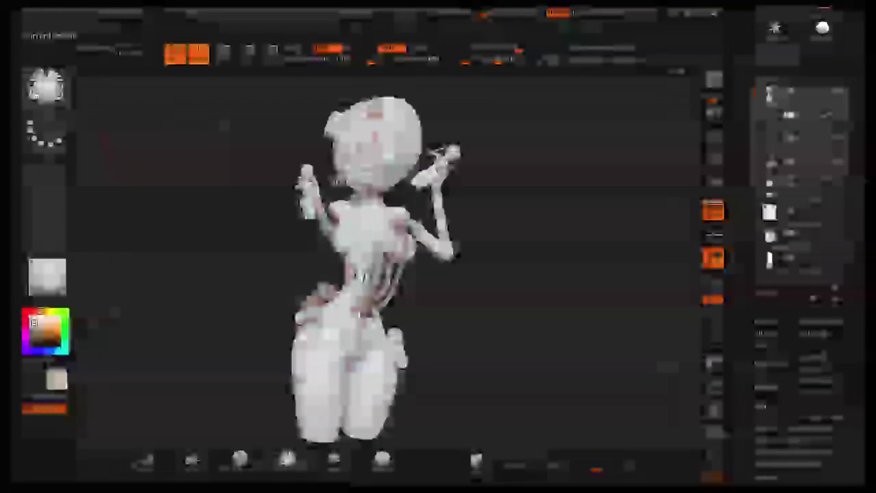
left_click(45, 89)
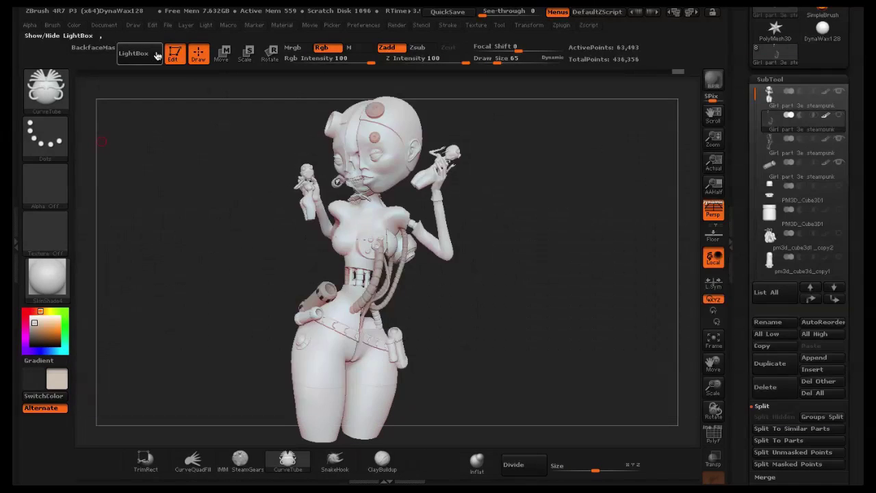
left_click_drag(539, 182, 509, 170)
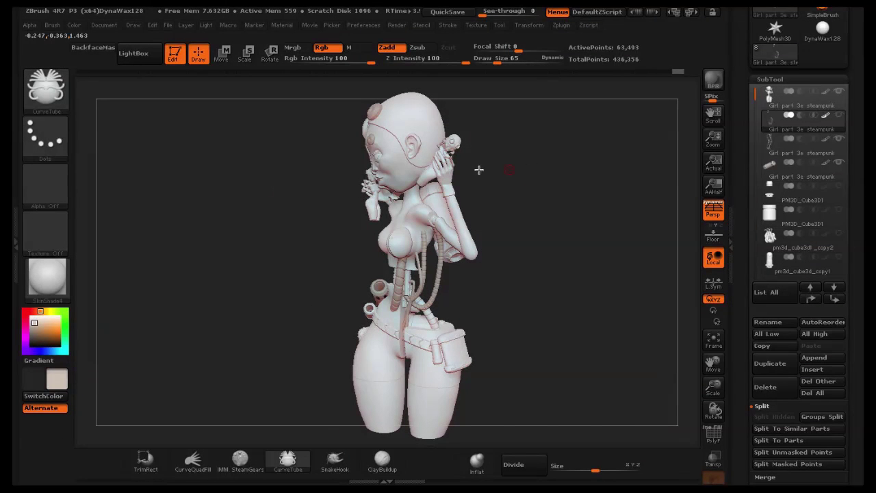
left_click(47, 88)
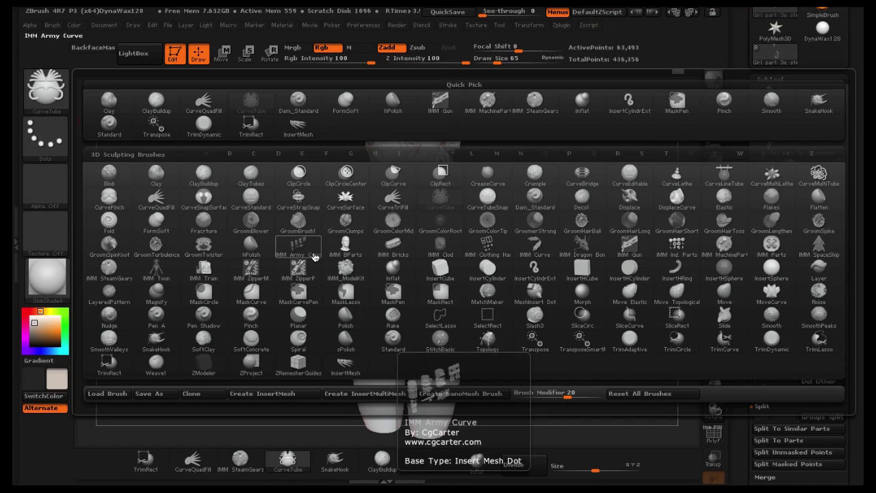
left_click(535, 248)
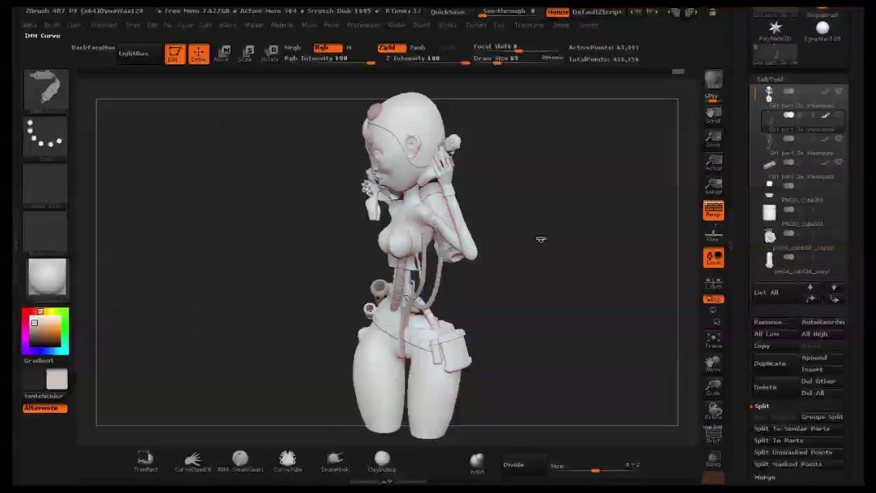
key("m")
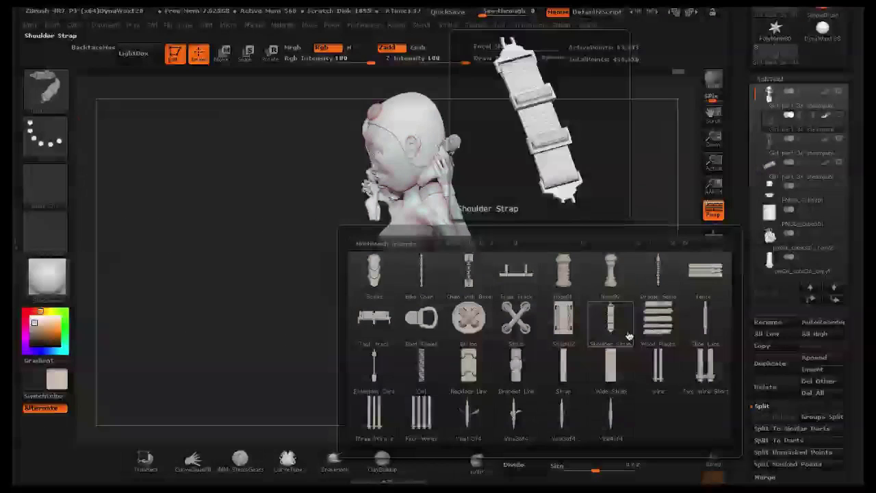
mouse_move(473, 415)
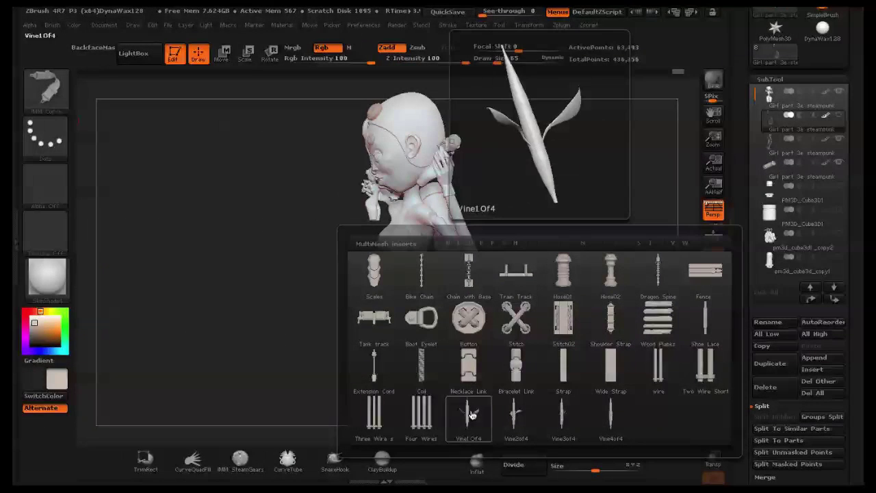
left_click(421, 319)
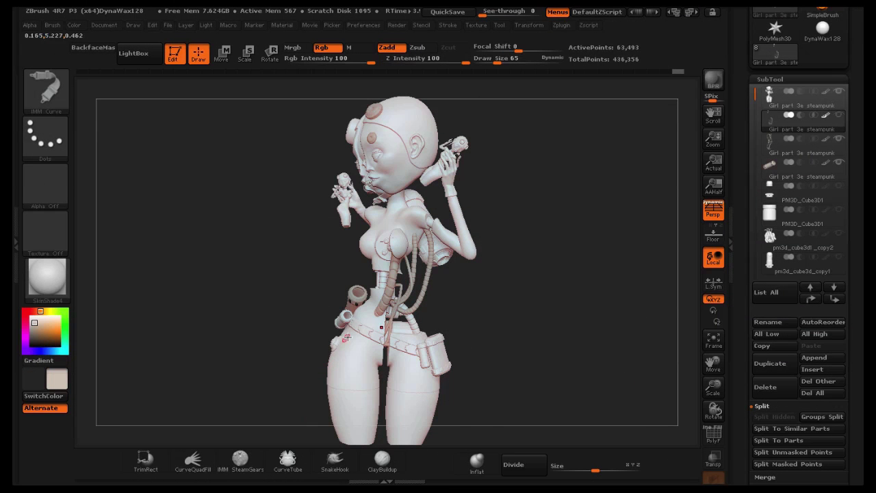
Try the selected curve insert across the thighs, raise the Draw Size to 162 and undo the test strokes.
left_click_drag(465, 419, 466, 420)
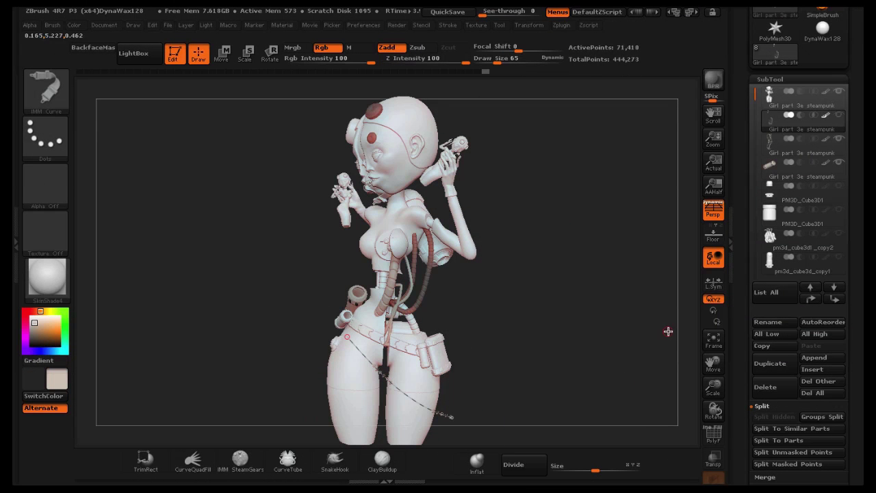
left_click_drag(709, 364, 712, 332)
key("ctrl+z")
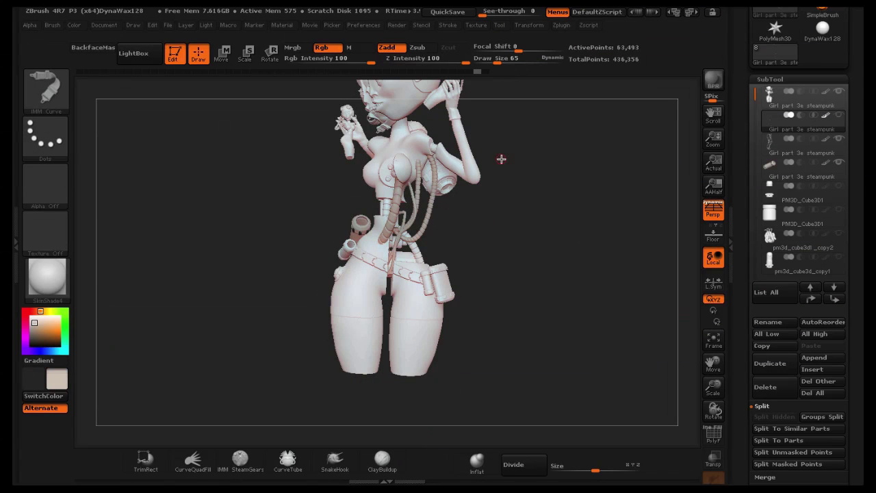
left_click(512, 64)
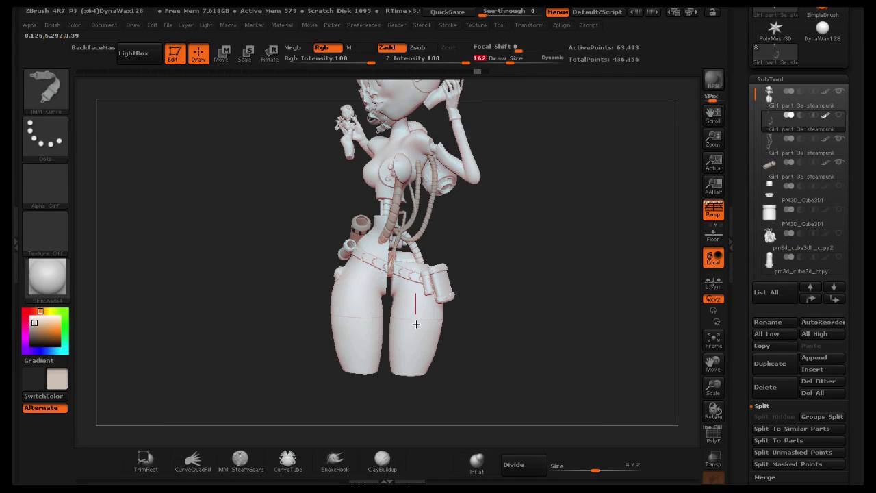
left_click_drag(410, 375, 411, 373)
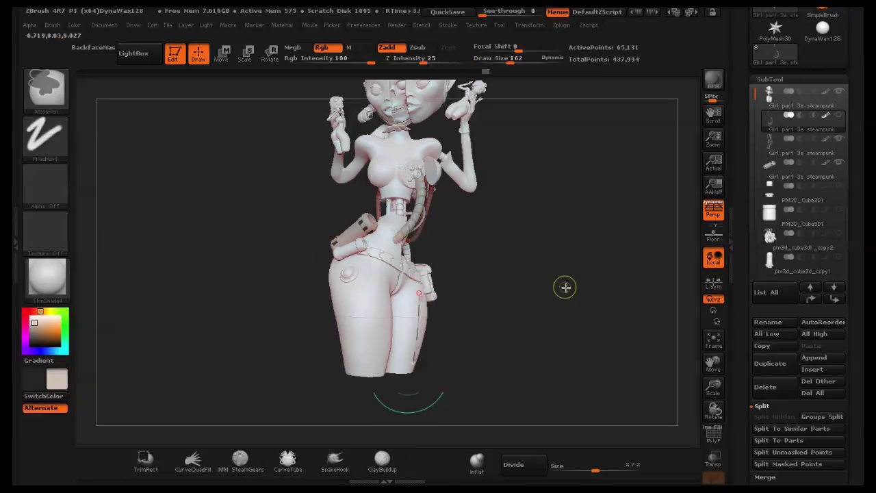
key("ctrl+z")
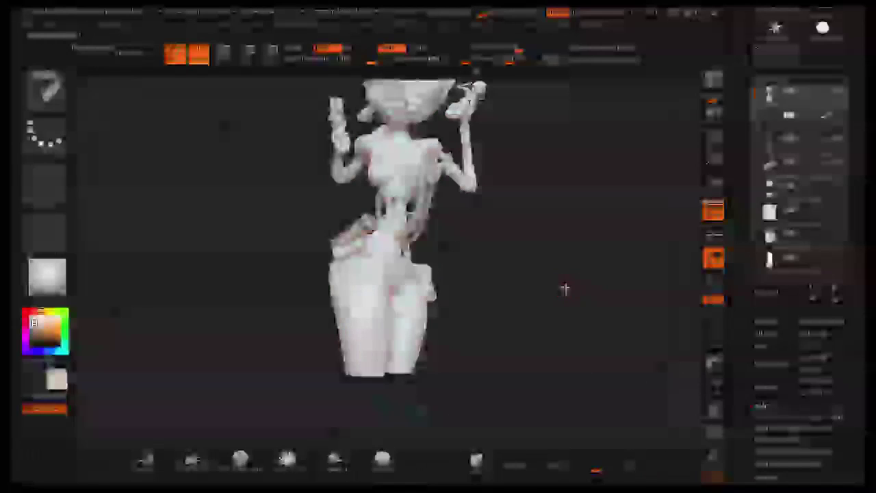
Try further curve inserts down the torso, below the thighs and in a wide loop from the hip bag to the chest.
key("m")
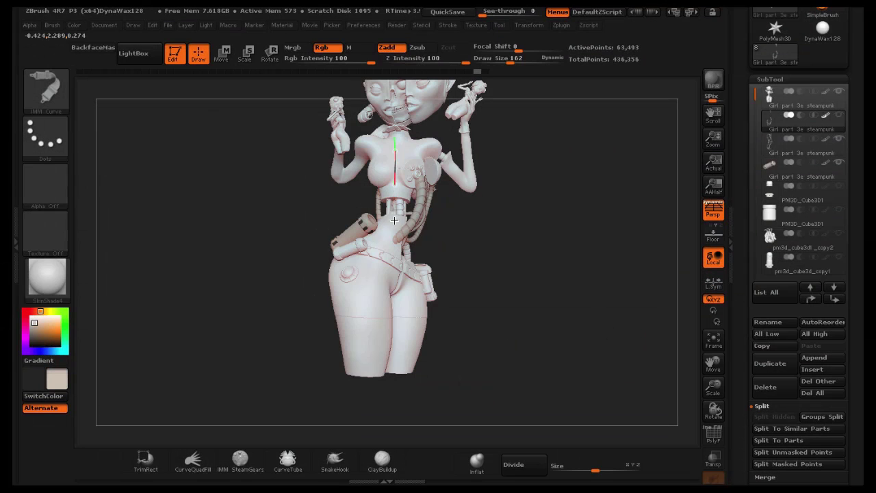
left_click_drag(389, 311, 390, 311)
key("ctrl+z")
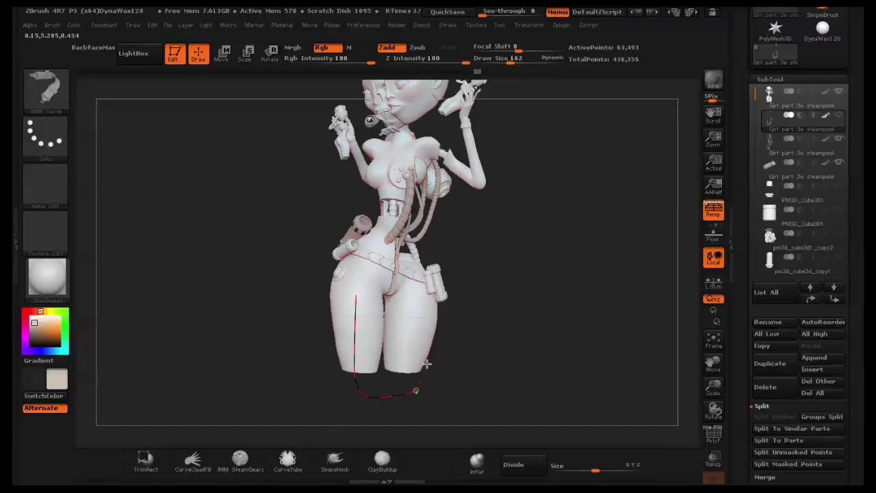
left_click_drag(426, 364, 428, 362)
left_click_drag(536, 235, 515, 236)
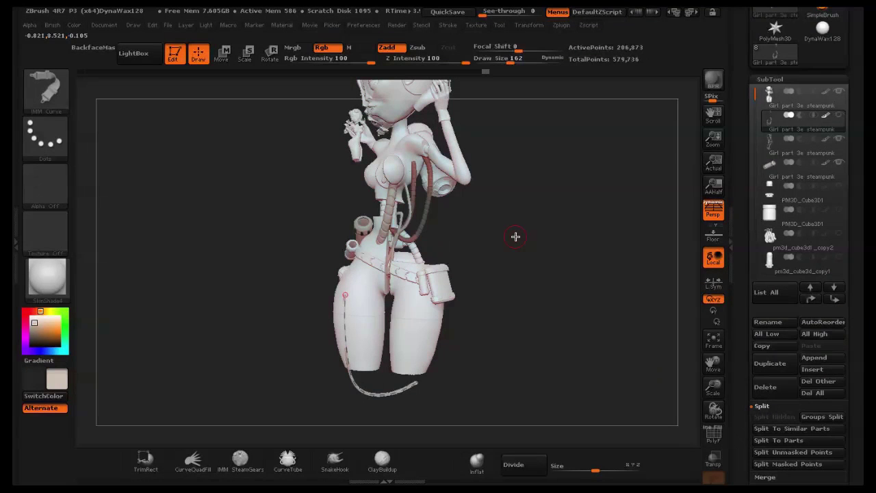
key("ctrl+z")
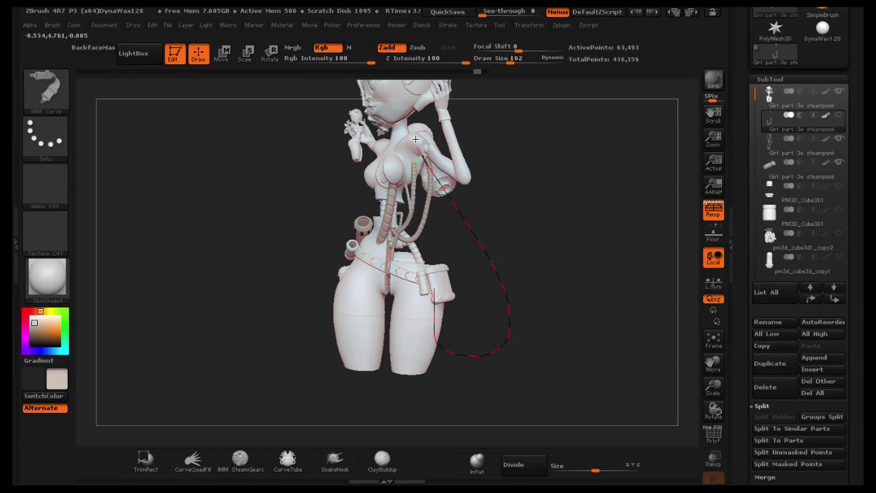
left_click(415, 139)
Draw a Hose01 curve from the side of the head down past the shoulder to the hip and split it into its own subtool.
left_click_drag(579, 153, 561, 176)
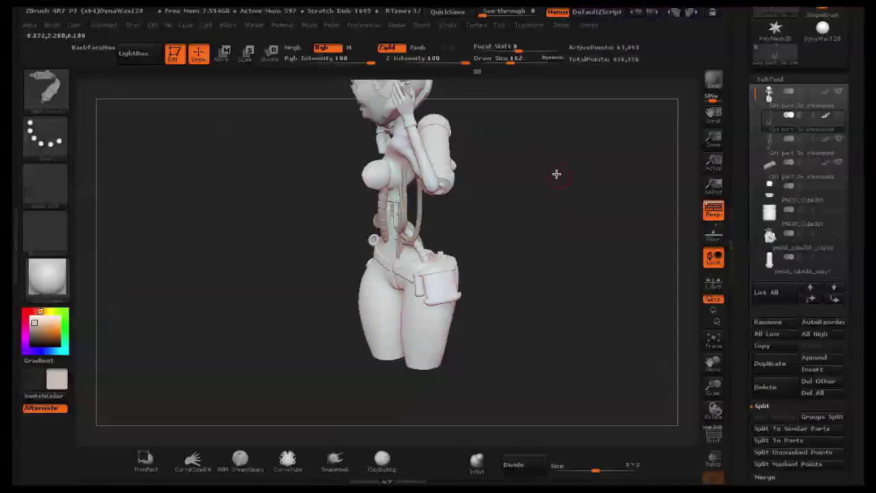
key("m")
mouse_move(508, 260)
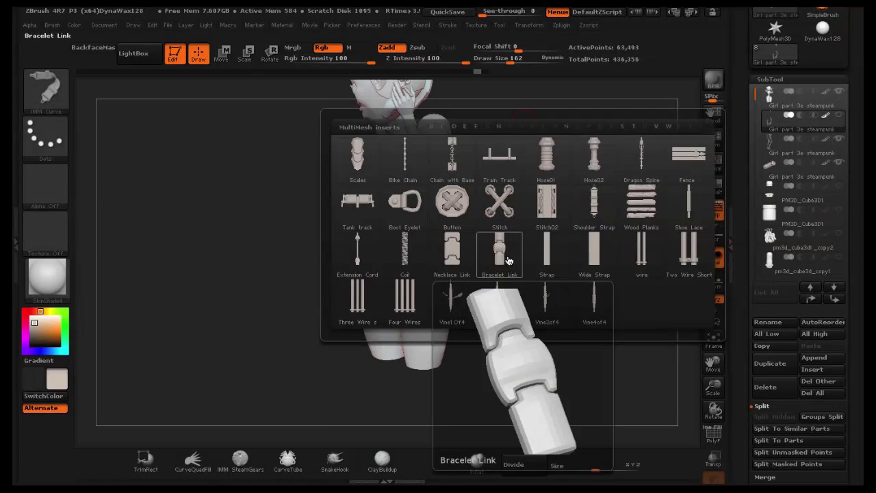
left_click(546, 157)
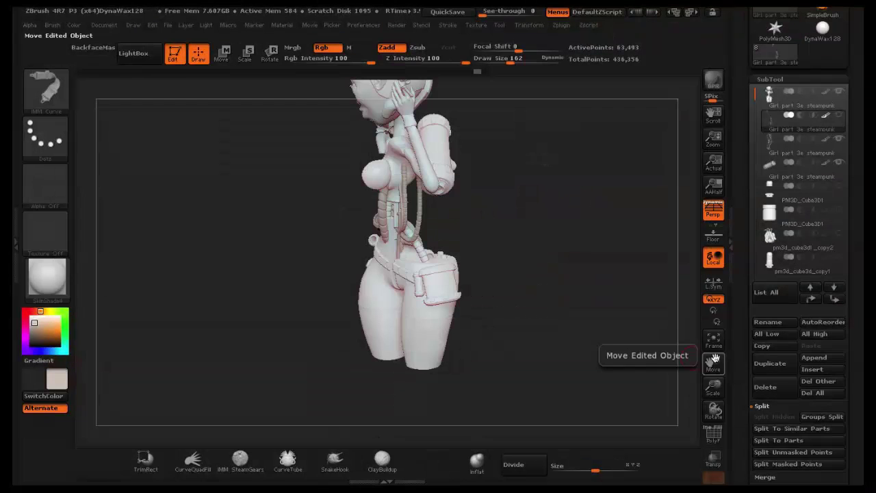
left_click_drag(667, 356, 617, 336)
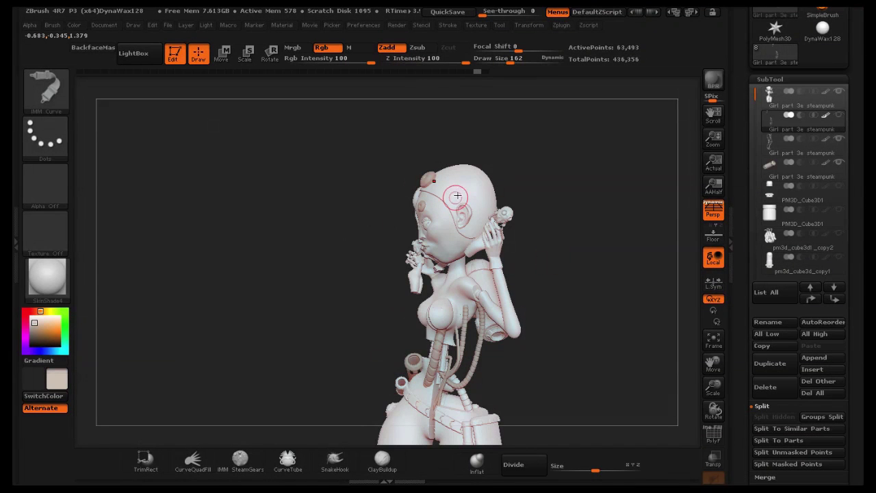
left_click(572, 278)
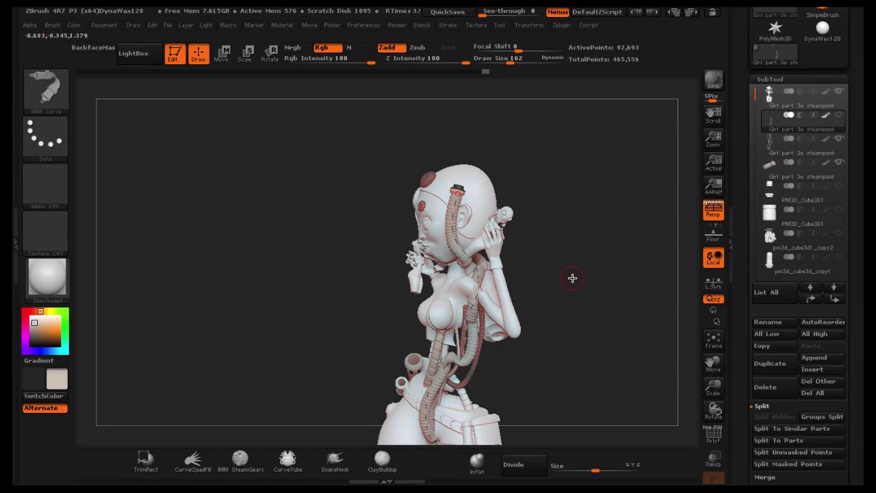
left_click_drag(712, 366, 712, 291)
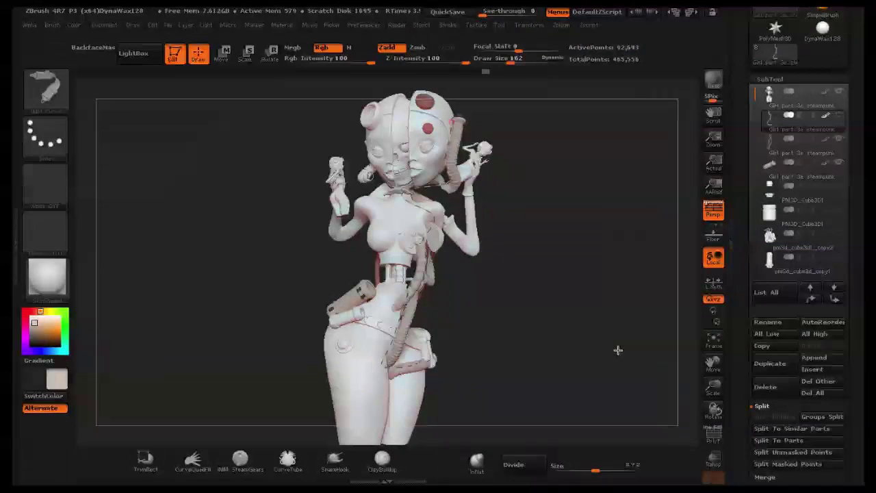
left_click_drag(607, 348, 551, 333)
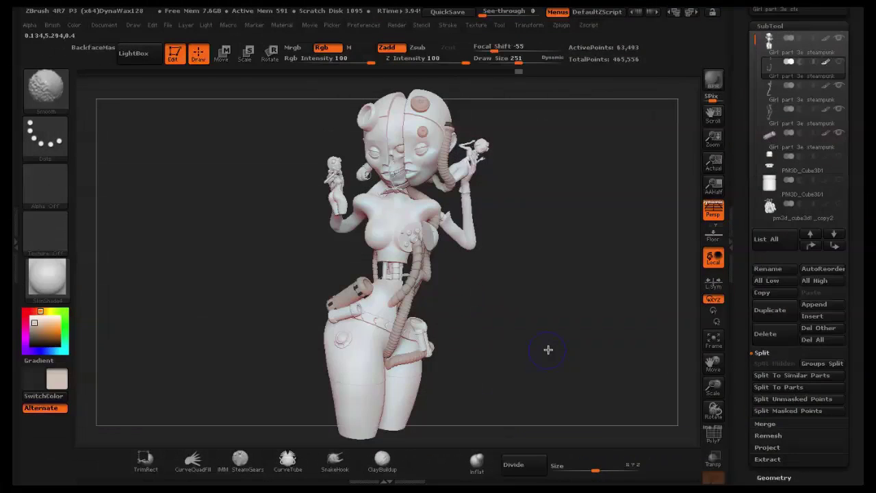
Select the girl's body subtool and duplicate it.
left_click_drag(562, 372, 561, 371, "shift")
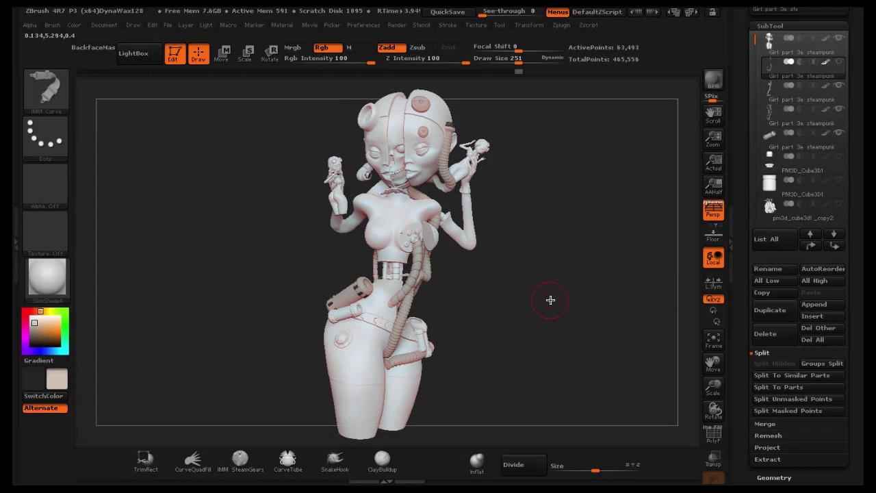
left_click_drag(524, 133, 527, 190, "shift")
mouse_move(521, 355)
left_mouse_down()
mouse_move(565, 356)
mouse_move(498, 359)
mouse_move(543, 351)
mouse_move(510, 364)
left_mouse_up()
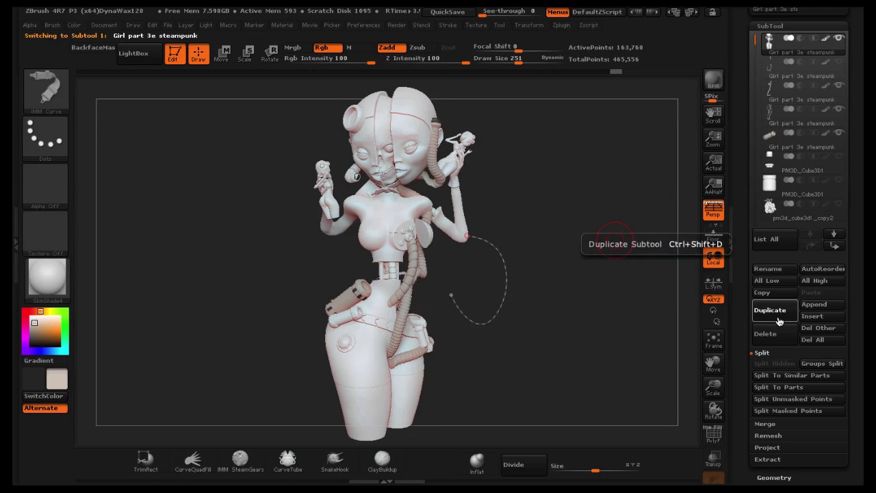
left_click(776, 313)
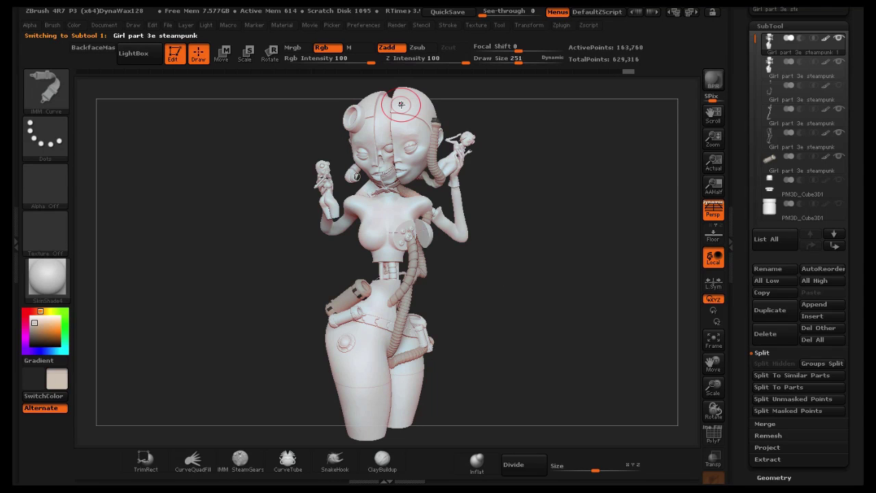
Place a vertical transpose line from the duplicate's forehead down to its thighs and rotate the duplicated body about it.
left_click_drag(404, 108, 401, 105, "shift")
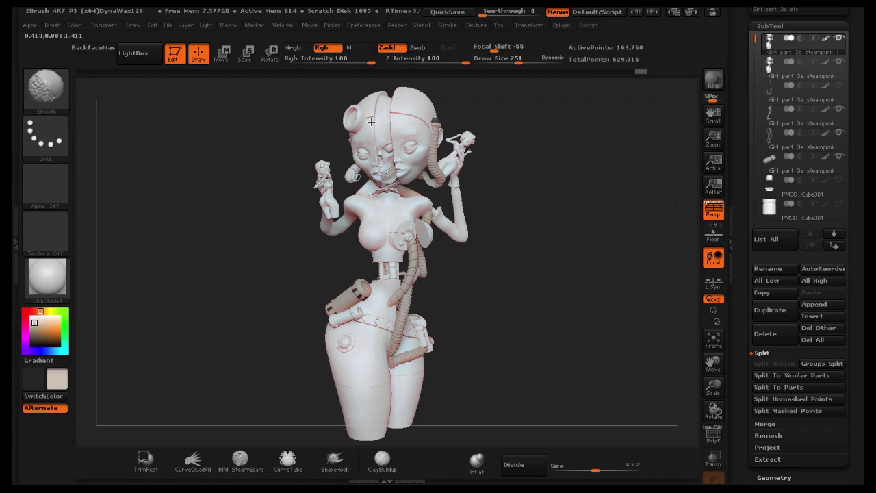
key("ctrl")
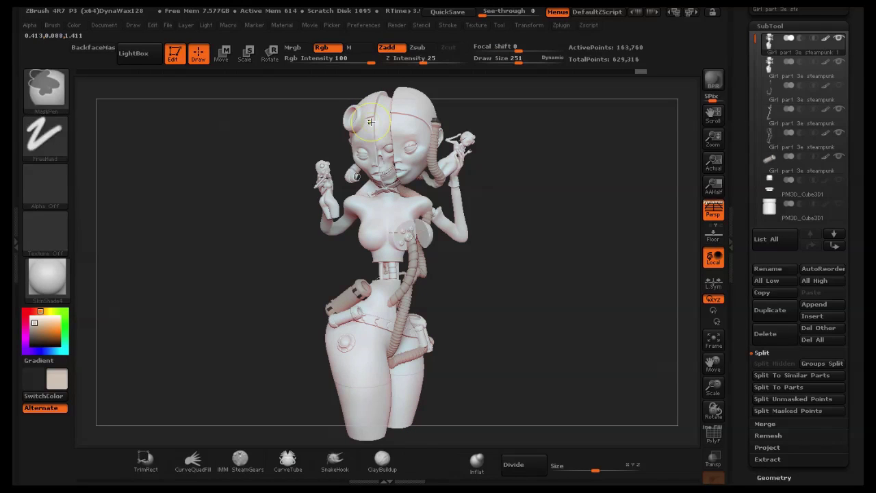
left_click(221, 54)
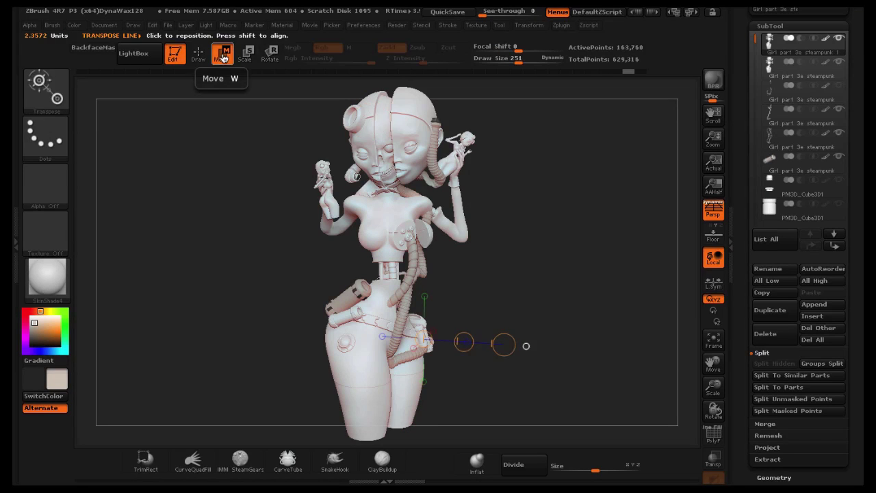
left_click_drag(373, 117, 370, 408, "shift")
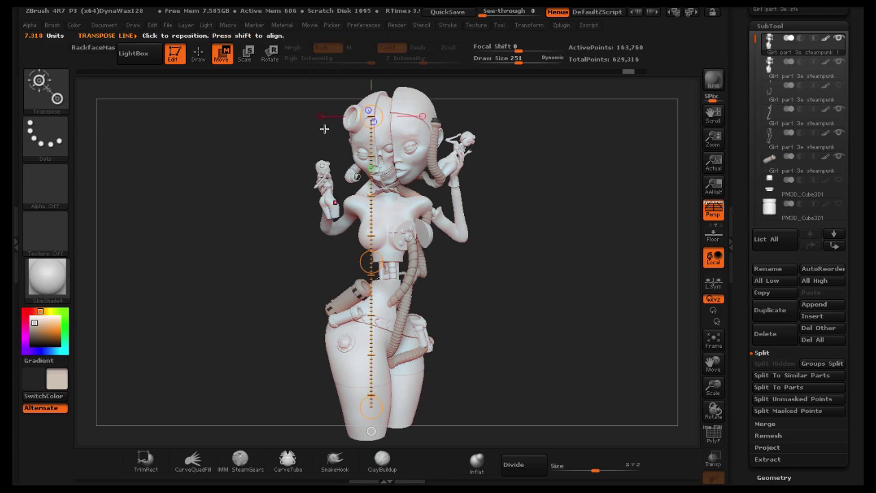
left_click(271, 54)
left_click_drag(590, 314, 417, 248)
left_click_drag(375, 222, 337, 226)
left_click_drag(510, 240, 388, 88)
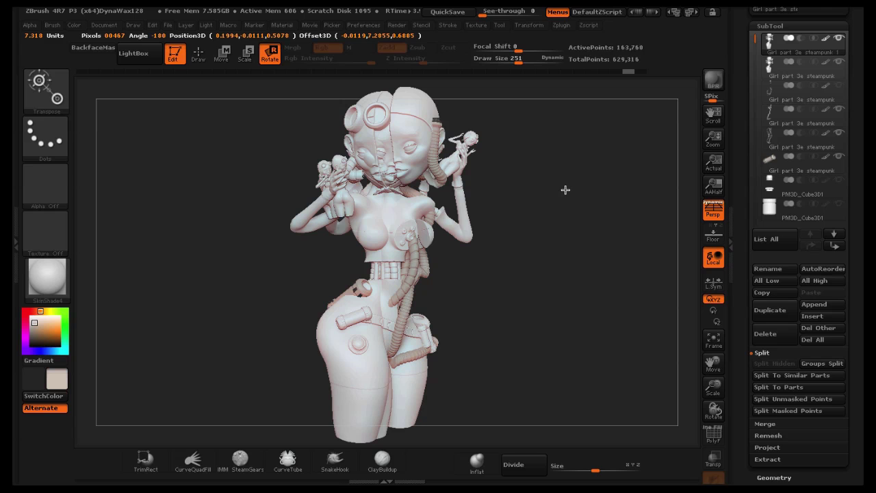
Readjust the duplicated body's rotation about the vertical axis so it turns away from the original girl.
key("ctrl+shift+z")
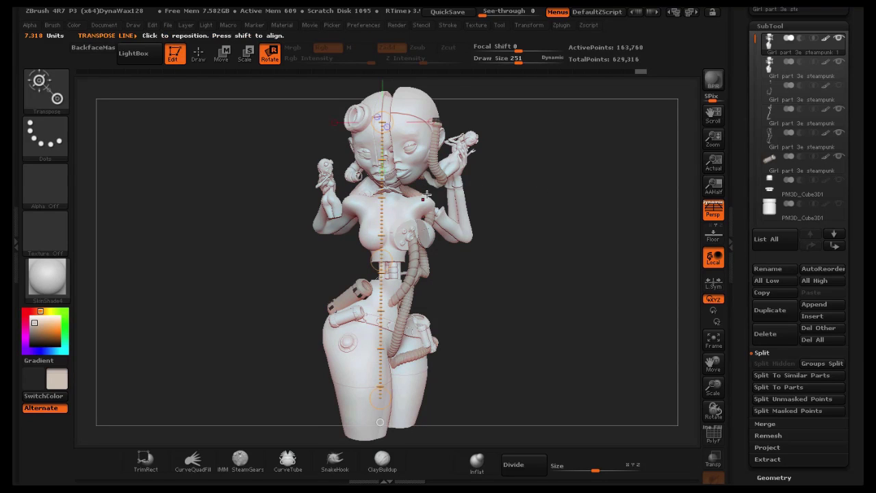
left_click_drag(382, 265, 375, 48)
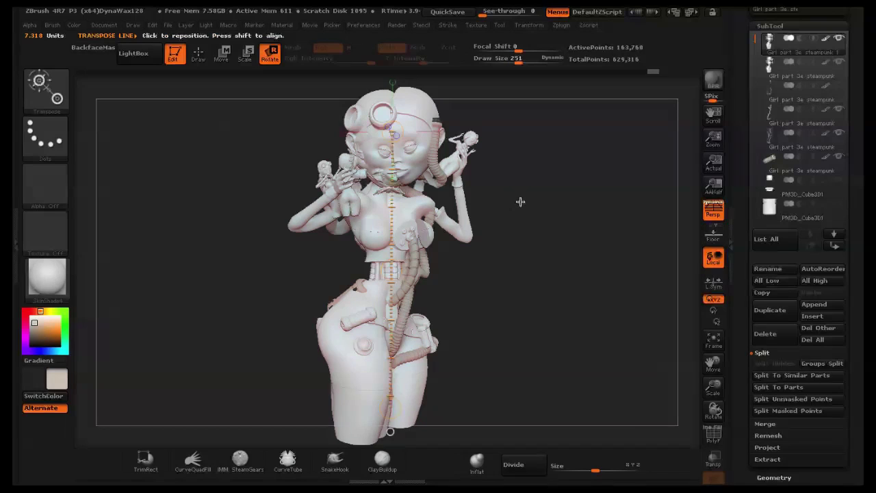
left_click_drag(520, 202, 468, 188)
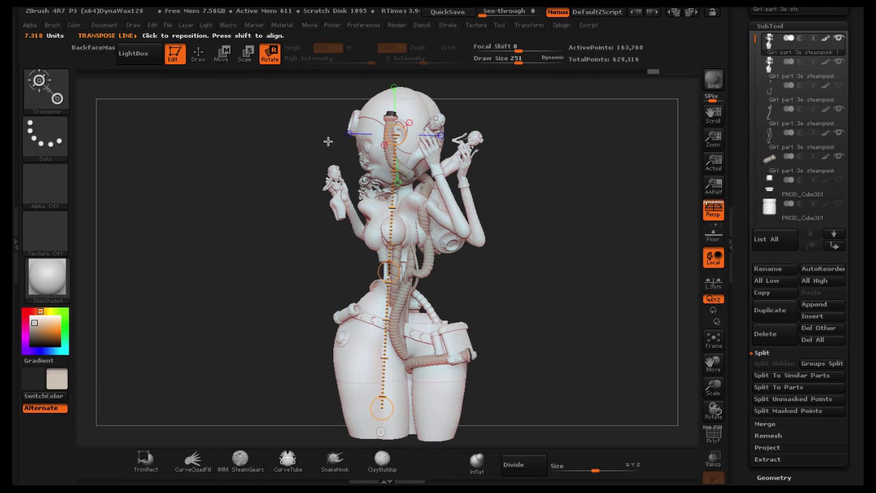
Move the duplicated body sideways so it stands shoulder to shoulder with the original girl, and render a best preview of the pair.
left_click(219, 56)
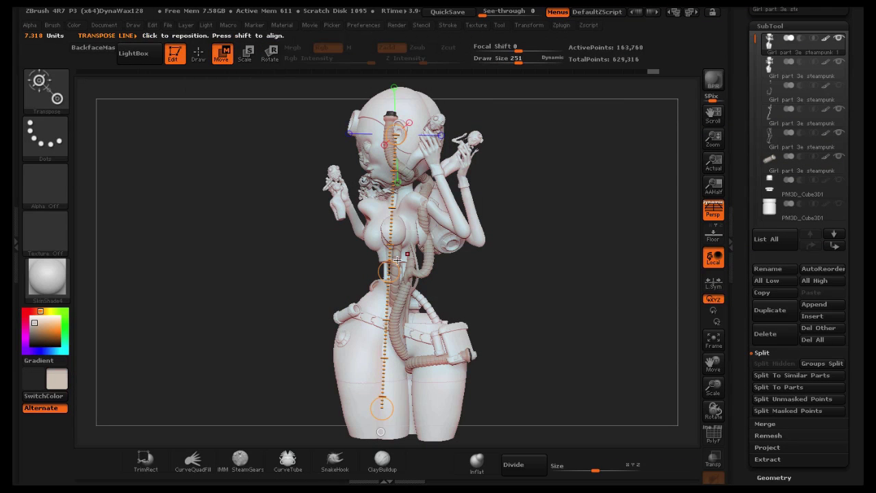
mouse_move(397, 260)
left_mouse_down()
mouse_move(424, 266)
mouse_move(411, 287)
mouse_move(399, 270)
left_mouse_up()
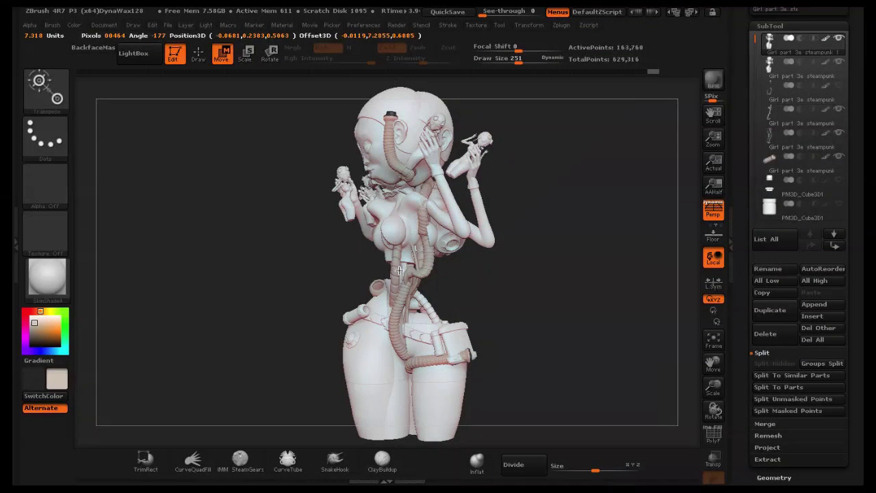
left_click_drag(555, 272, 571, 284)
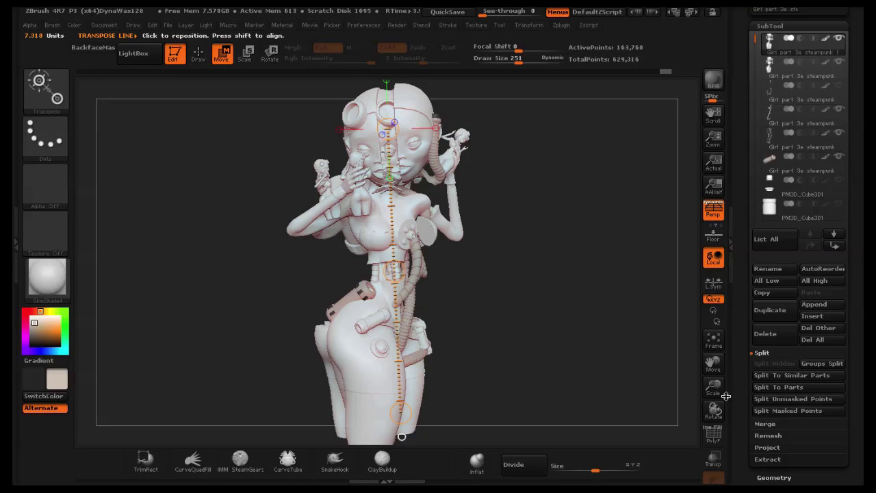
left_click_drag(710, 369, 713, 378)
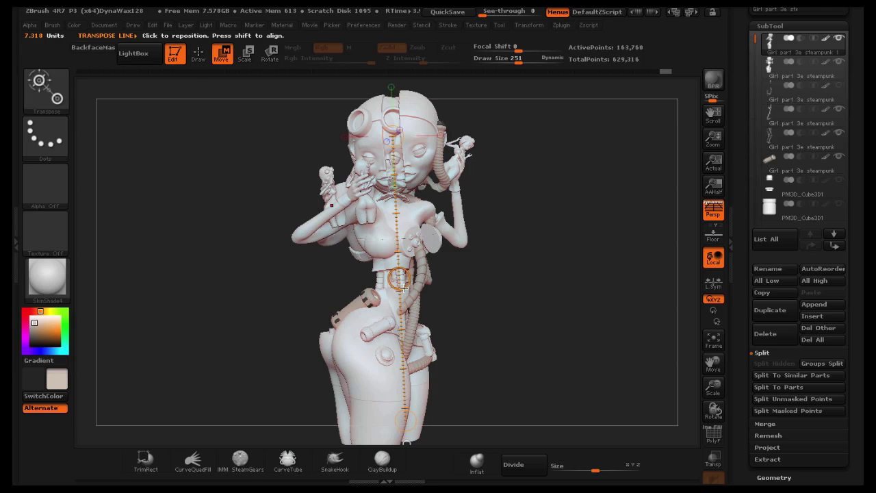
left_click_drag(399, 279, 348, 274)
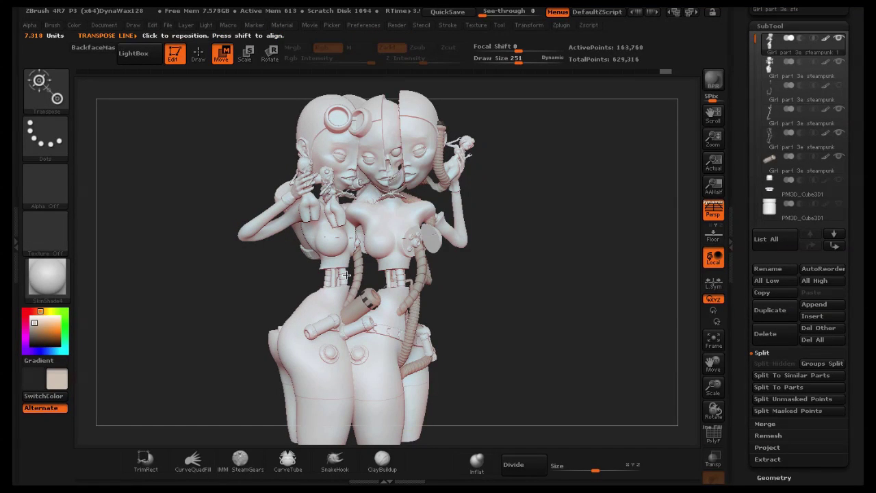
mouse_move(586, 307)
left_mouse_down()
mouse_move(533, 303)
mouse_move(579, 303)
left_mouse_up()
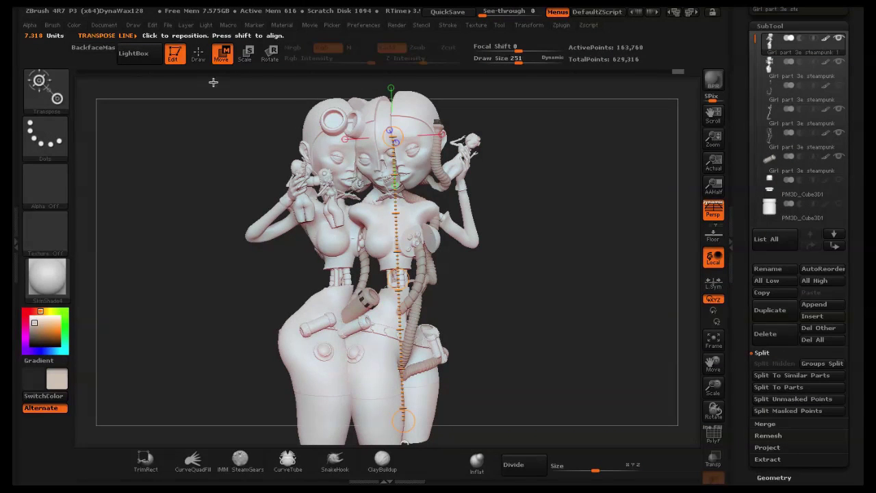
left_click(198, 53)
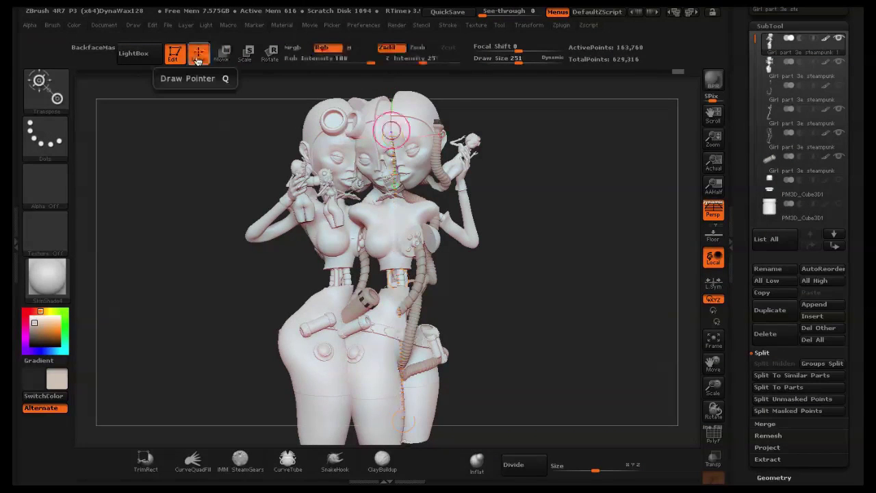
left_click(709, 88)
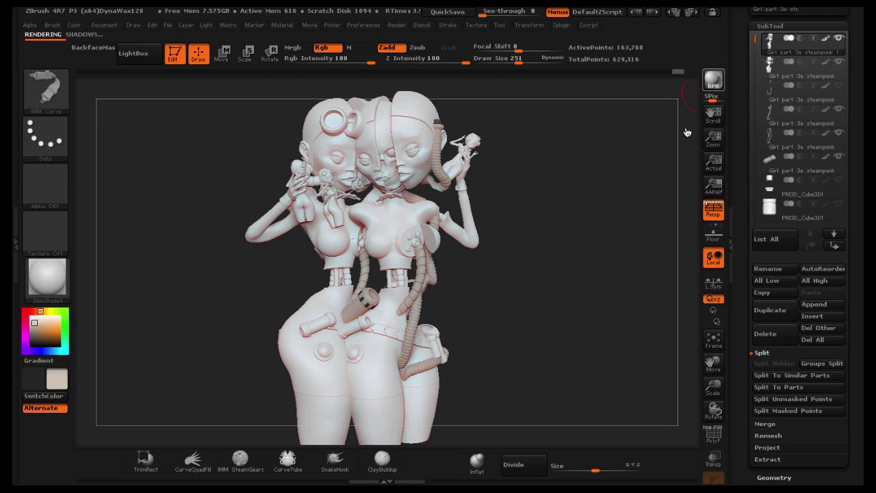
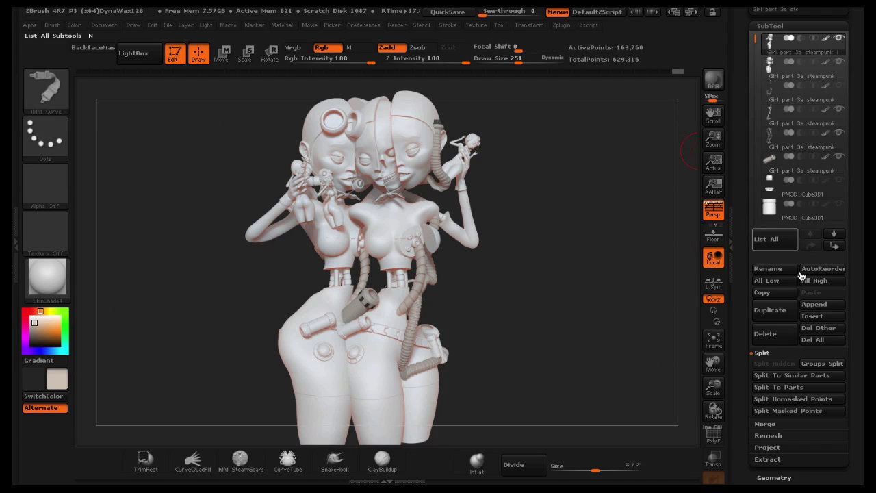
Duplicate the copied body and shift the new copy sideways to form a row of three girls.
left_click(786, 317)
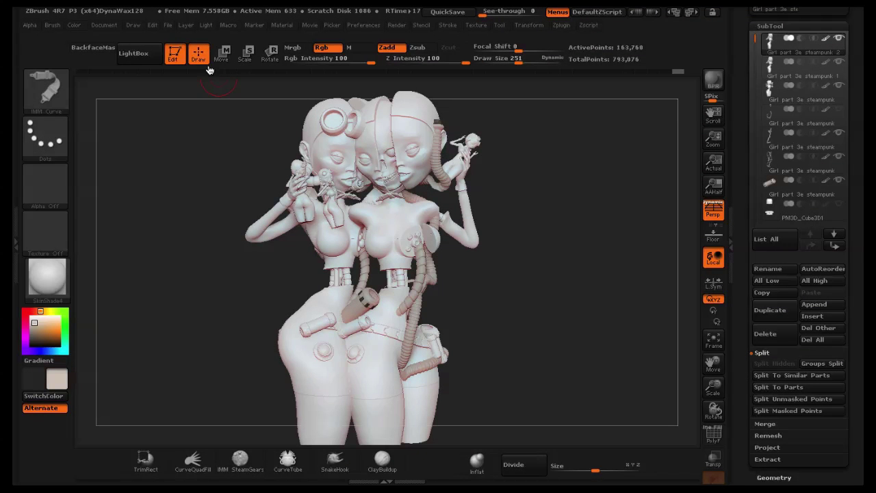
left_click(220, 53)
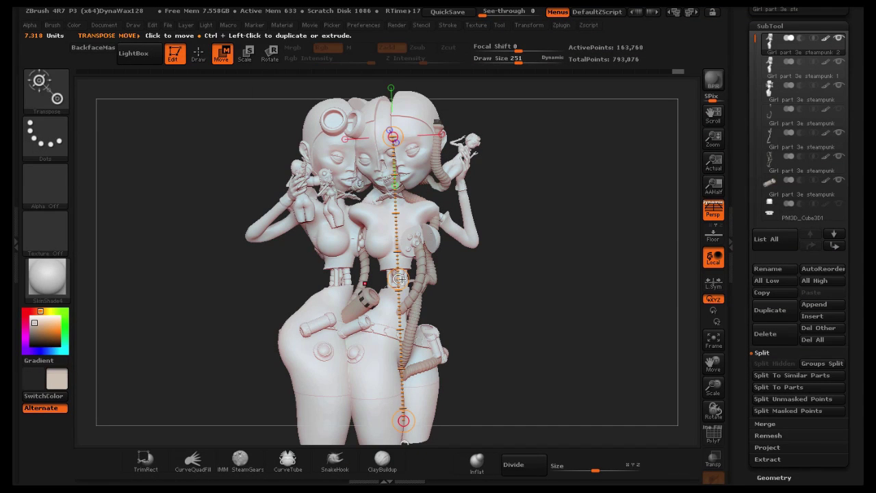
left_click_drag(399, 280, 353, 276)
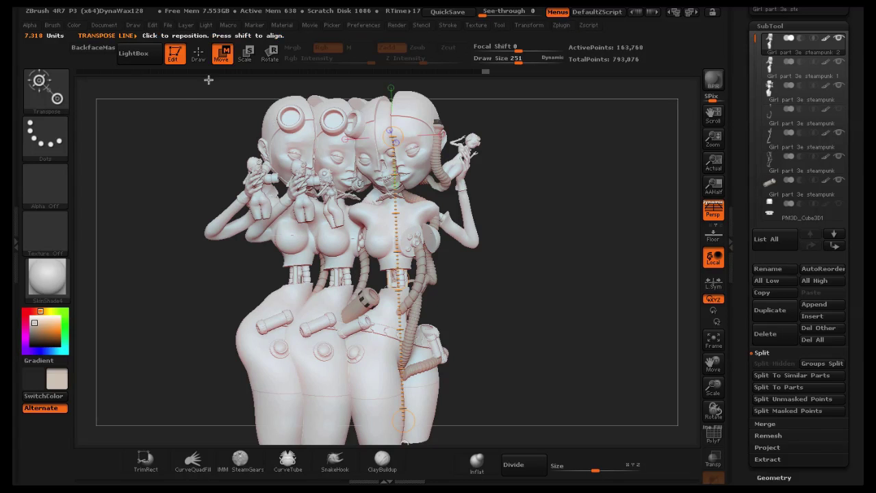
Place the vertical transpose line on the newest copy, spin the body about it, and offset it sideways from the middle girl.
left_click(273, 54)
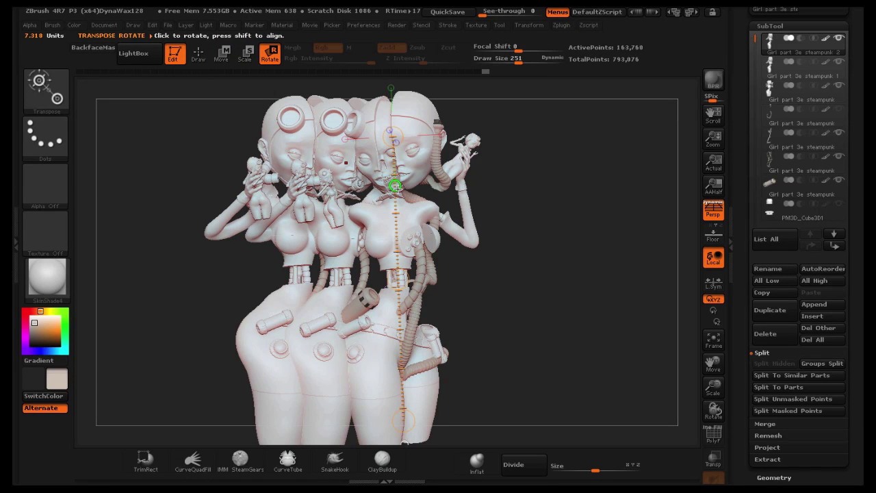
left_click_drag(396, 196, 316, 200)
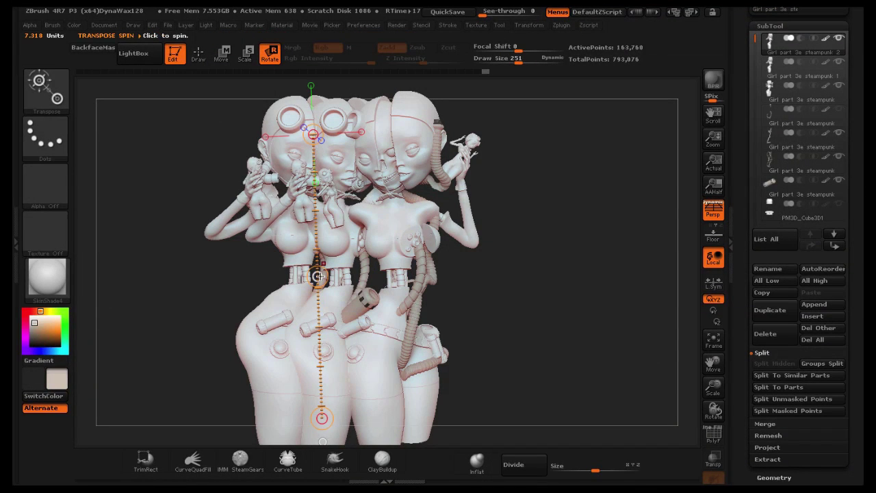
left_click_drag(319, 278, 320, 386)
left_click_drag(321, 432, 327, 482)
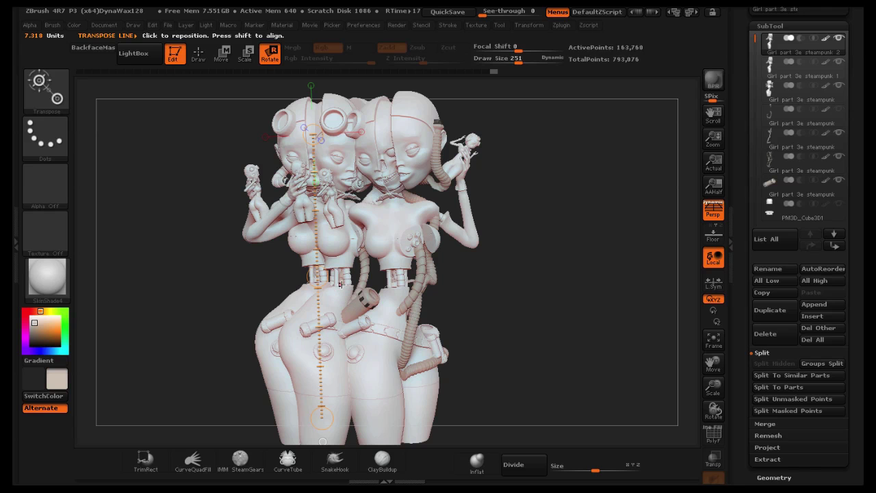
left_click_drag(317, 278, 337, 432)
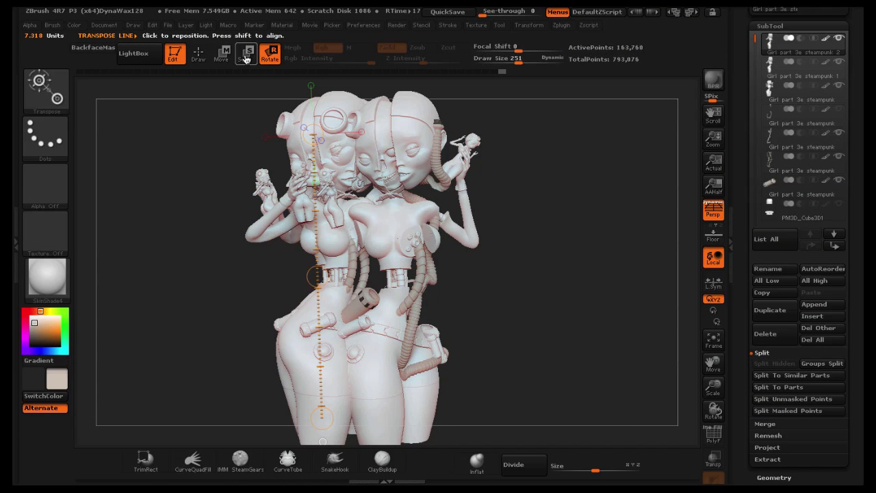
left_click(221, 53)
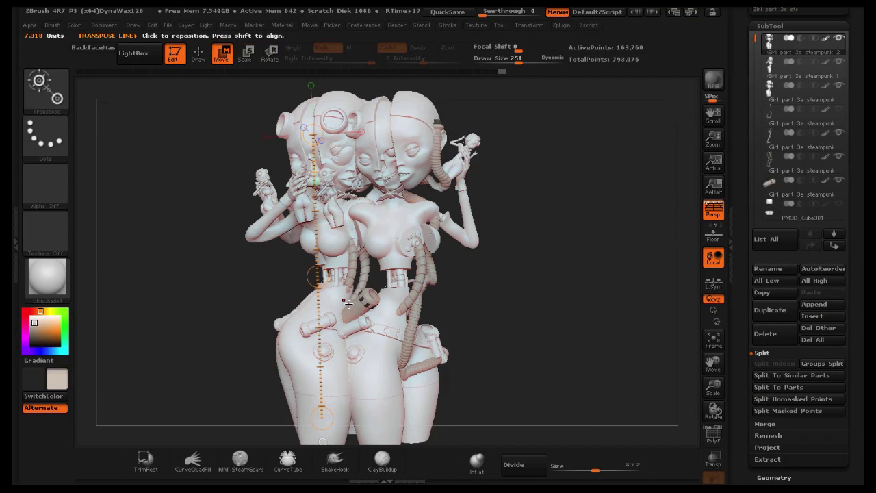
mouse_move(325, 289)
left_mouse_down()
mouse_move(303, 280)
mouse_move(293, 288)
left_mouse_up()
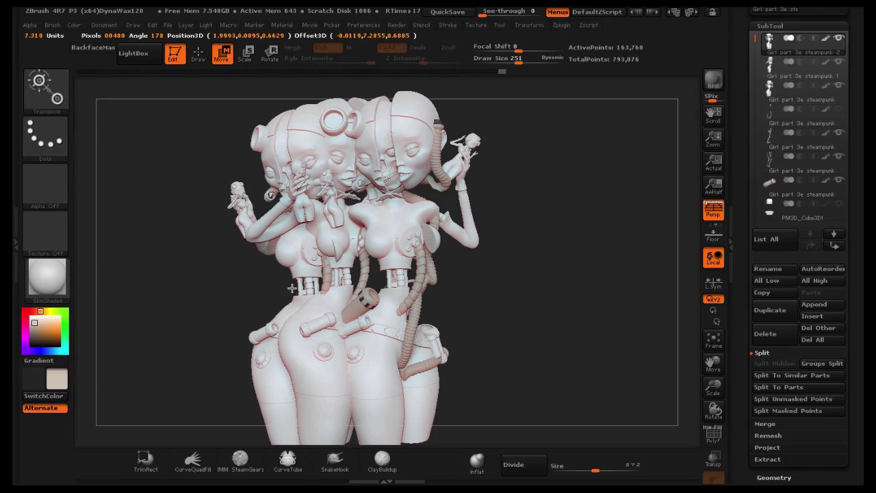
Rotate the newest copy further about its vertical axis until it turns away from the other two girls.
left_click(198, 53)
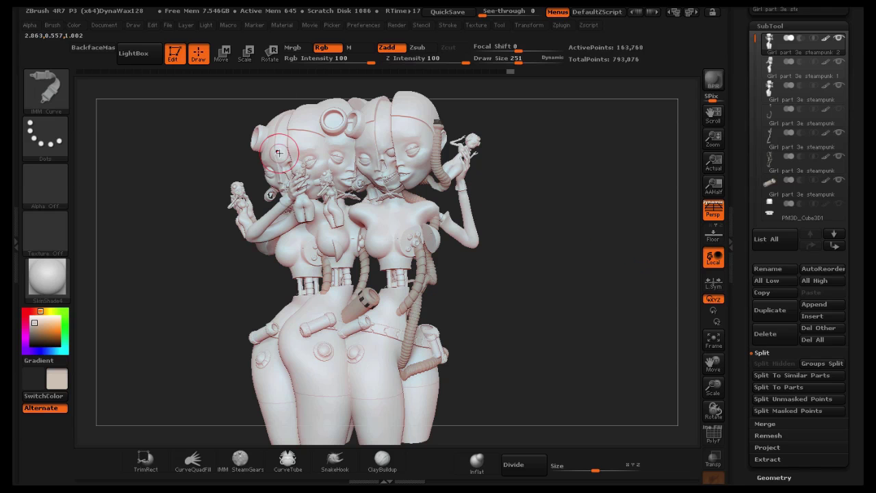
left_click(271, 53)
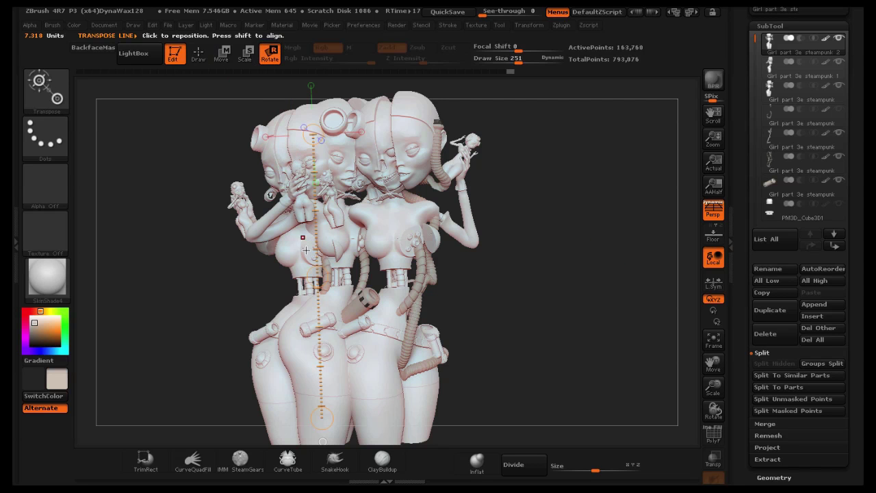
left_click_drag(317, 279, 314, 472)
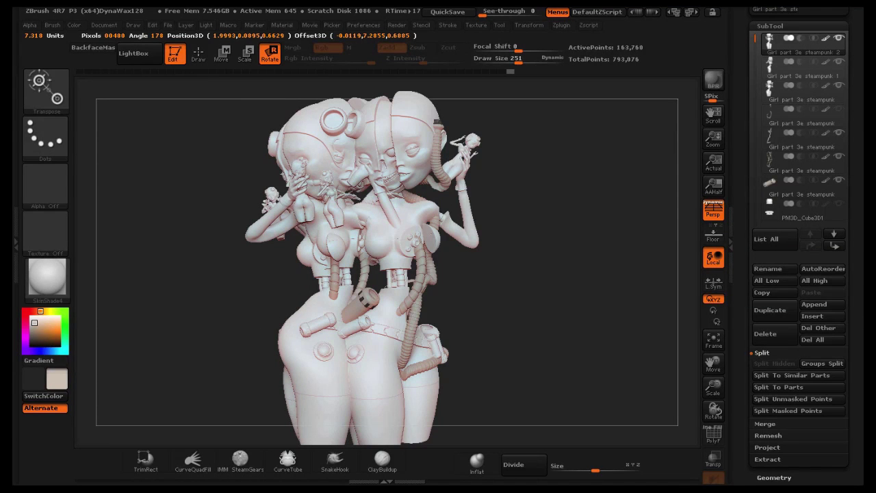
mouse_move(329, 416)
left_mouse_down()
mouse_move(324, 466)
mouse_move(328, 429)
left_mouse_up()
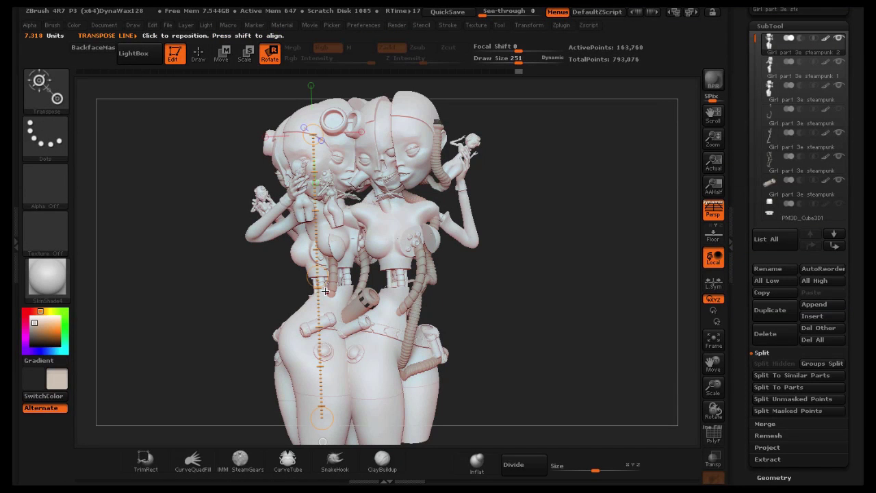
left_click_drag(317, 277, 298, 442)
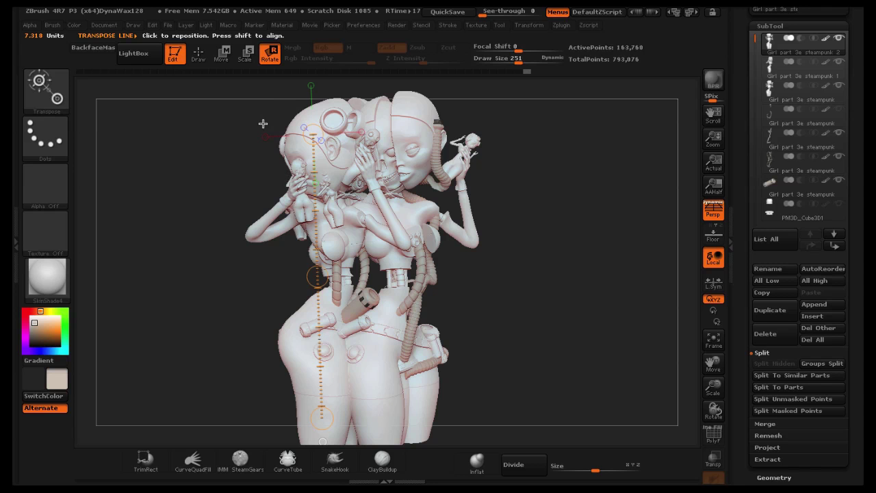
Move the newest copy across to the hose side of the original girl and tilt it toward the group.
left_click(221, 54)
left_click_drag(317, 276, 263, 276)
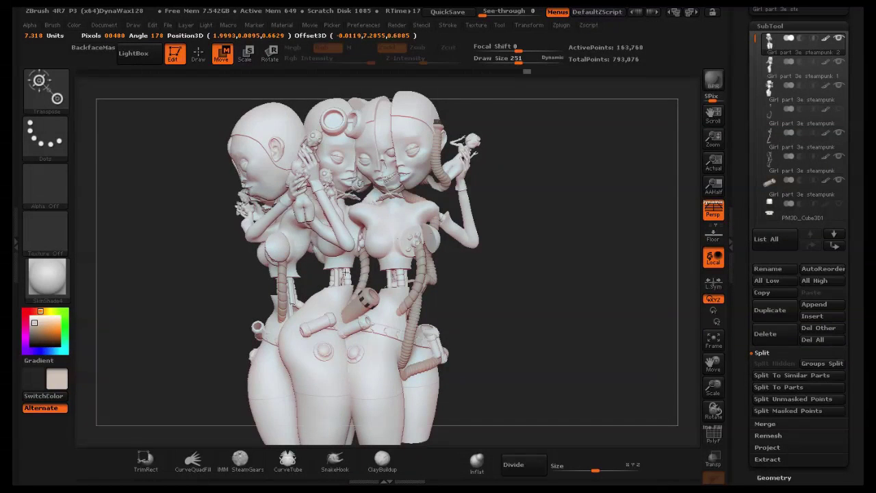
left_click_drag(345, 272, 433, 264)
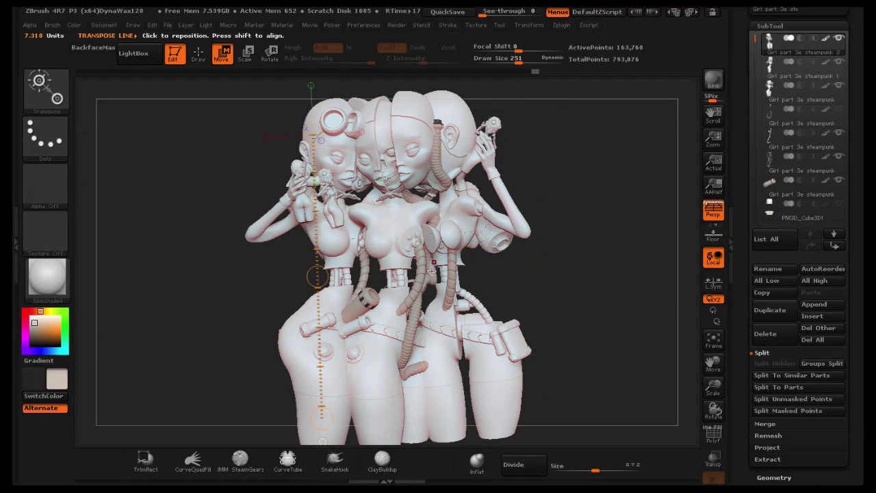
left_click(269, 53)
left_click_drag(321, 422, 299, 412)
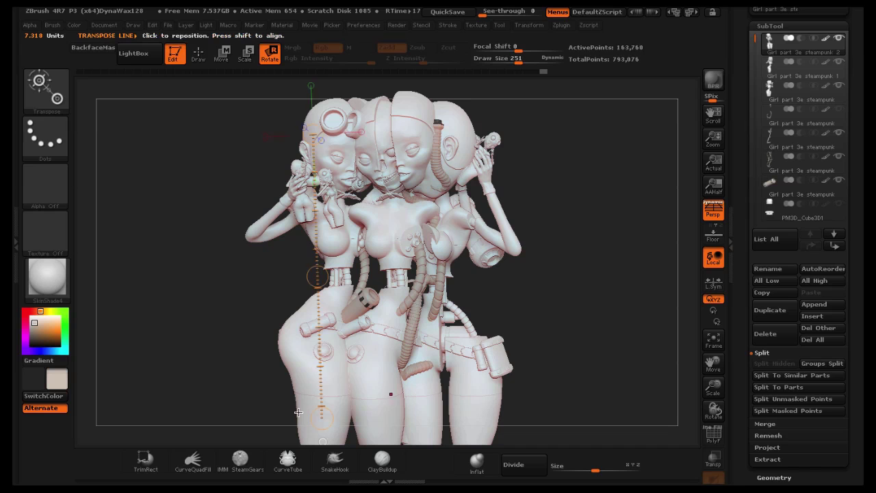
Reposition the newest copy as an oversized figure behind the two smaller girls, checking its depth from other angles.
left_click(225, 59)
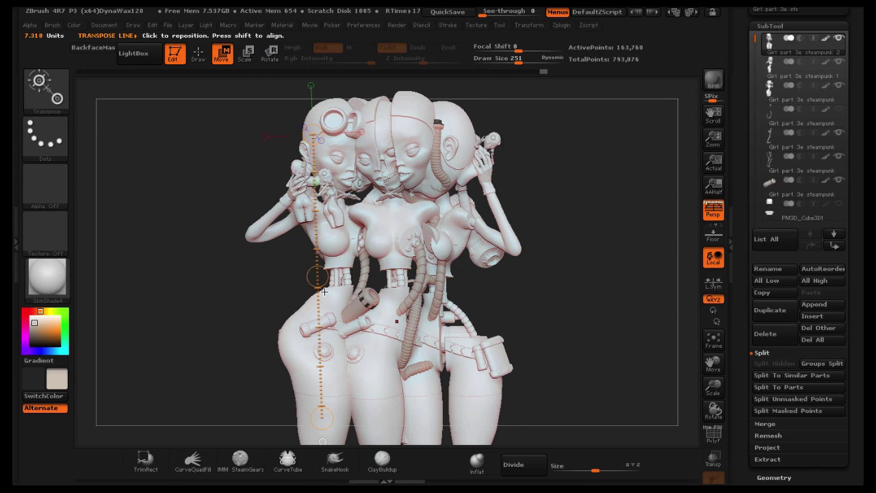
left_click_drag(319, 276, 247, 268)
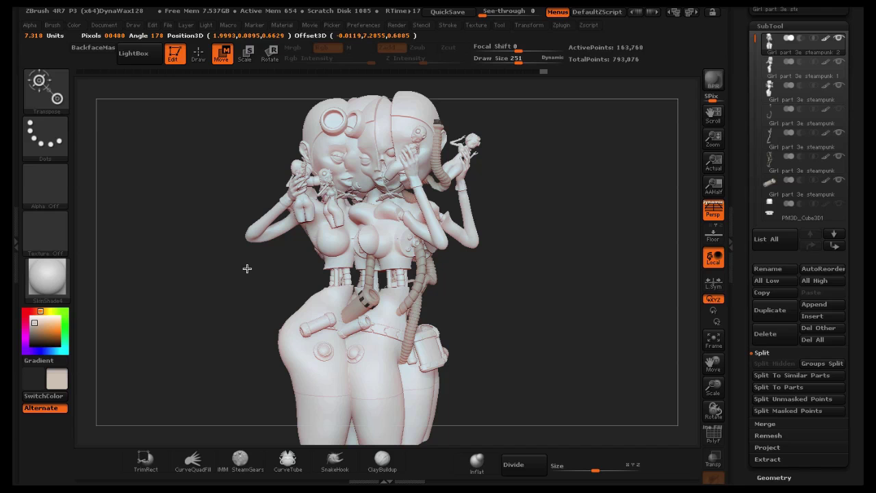
left_click_drag(247, 268, 231, 139)
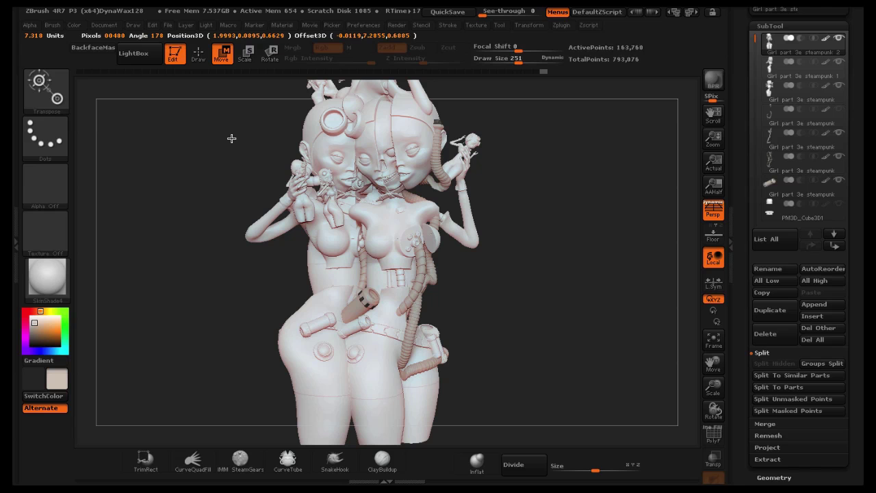
left_click_drag(232, 138, 234, 223)
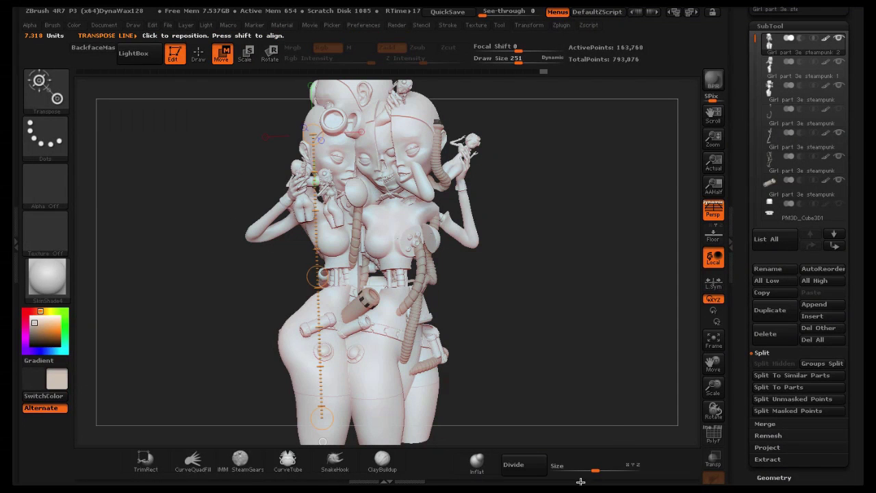
mouse_move(599, 470)
left_mouse_down()
mouse_move(639, 469)
mouse_move(606, 469)
mouse_move(614, 468)
left_mouse_up()
left_click_drag(625, 401, 668, 387)
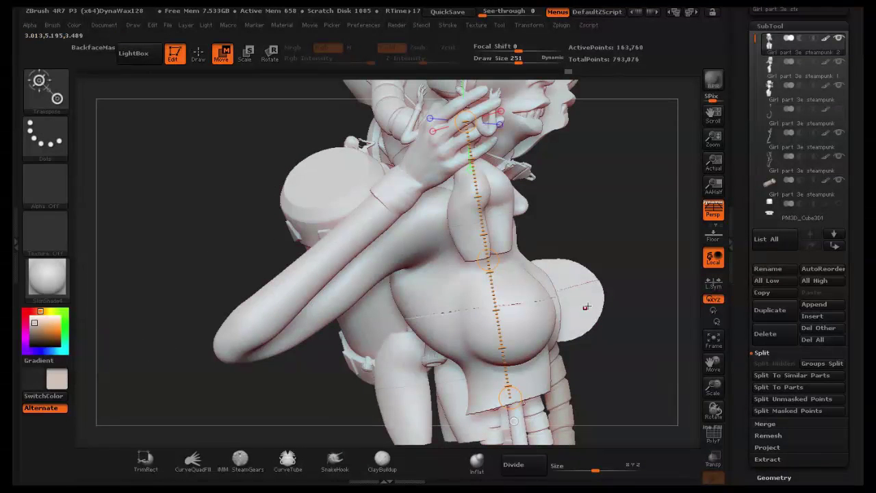
left_click_drag(488, 261, 252, 339)
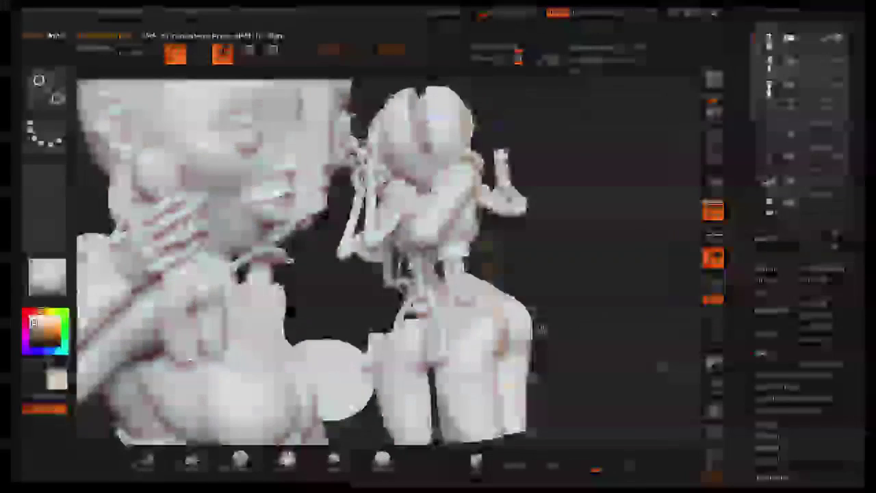
Frame the oversized figure with the smaller girls in front of it and render a best preview of the arrangement.
left_click_drag(585, 330, 542, 347)
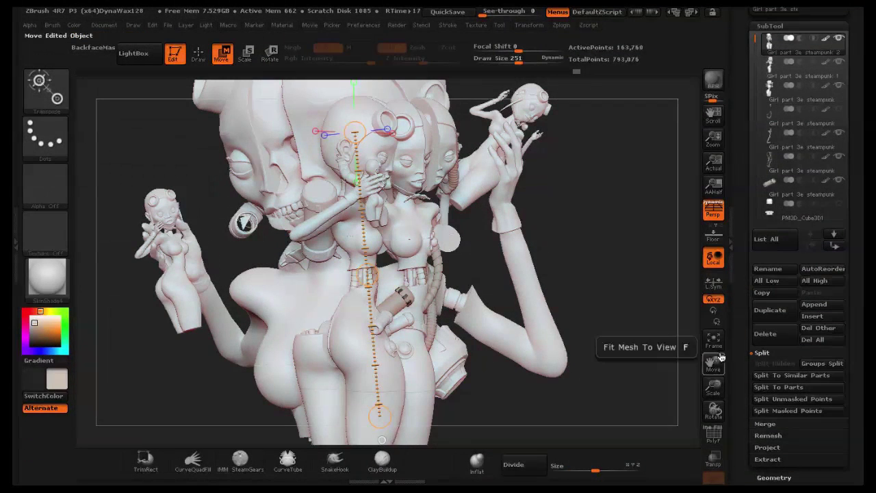
left_click_drag(715, 370, 731, 376)
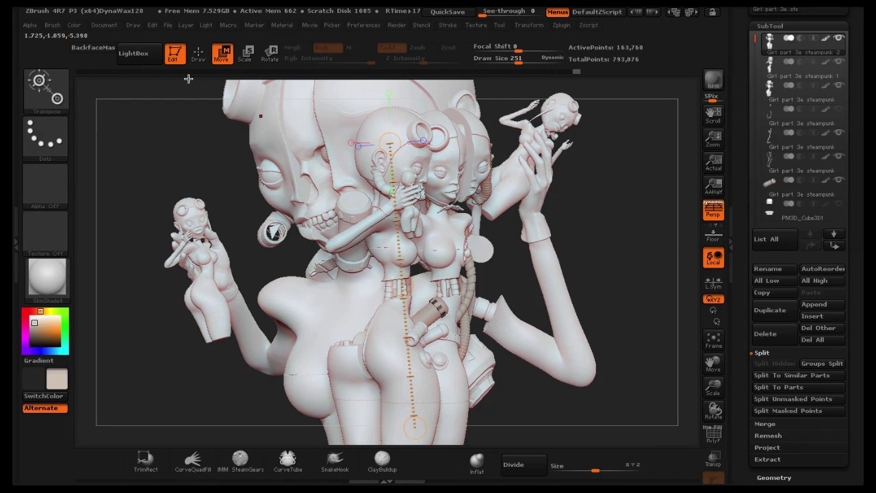
left_click(198, 54)
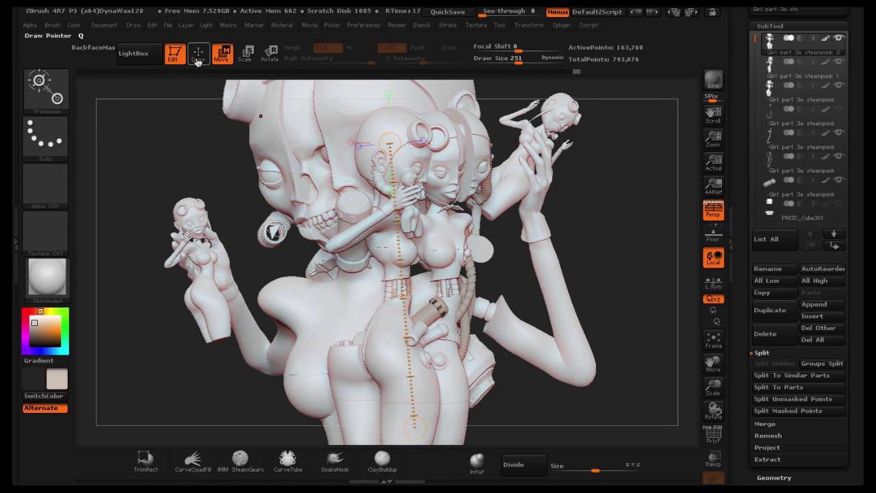
left_click(713, 81)
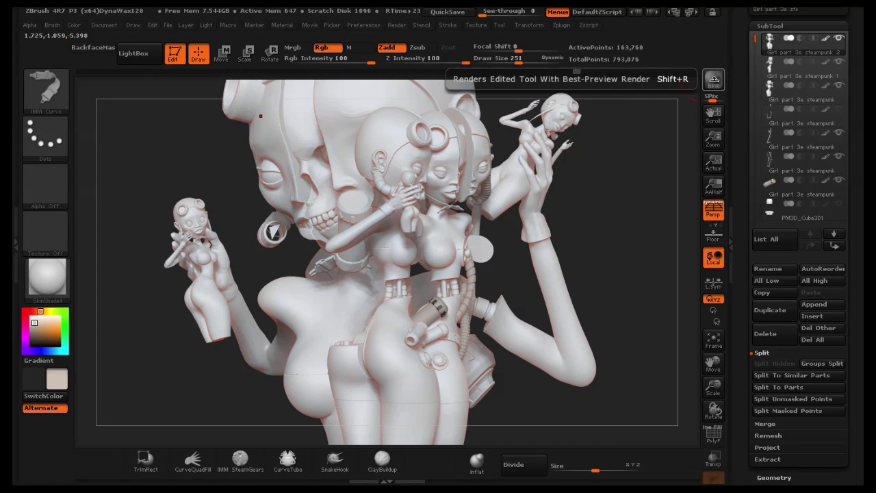
mouse_move(787, 75)
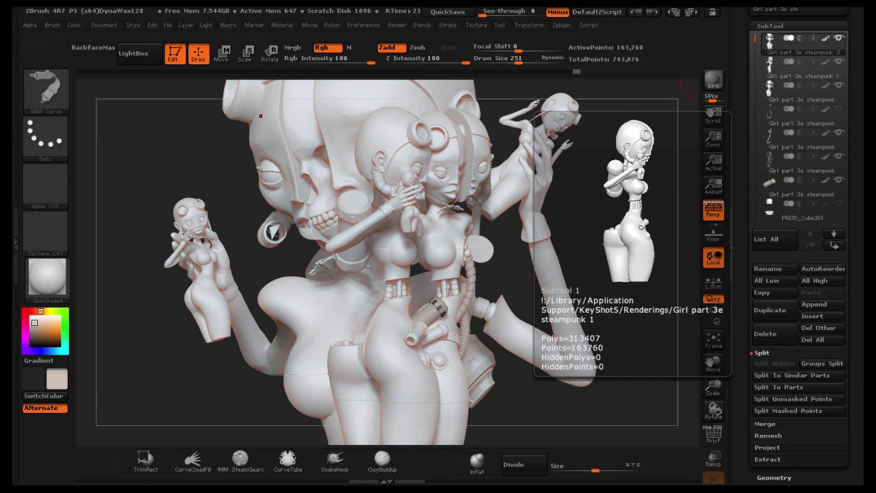